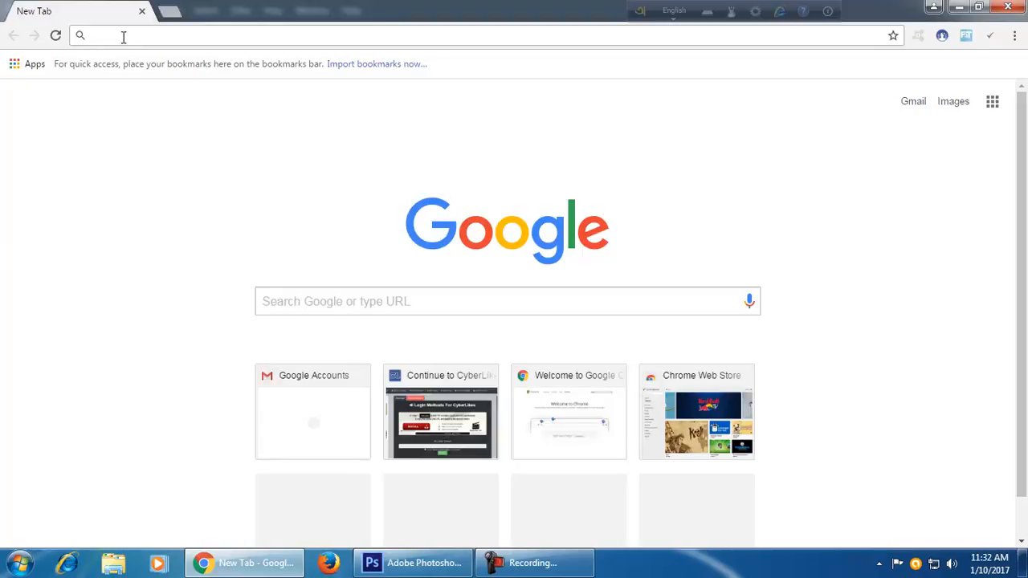
type("p")
key("BackSpace")
key("BackSpace")
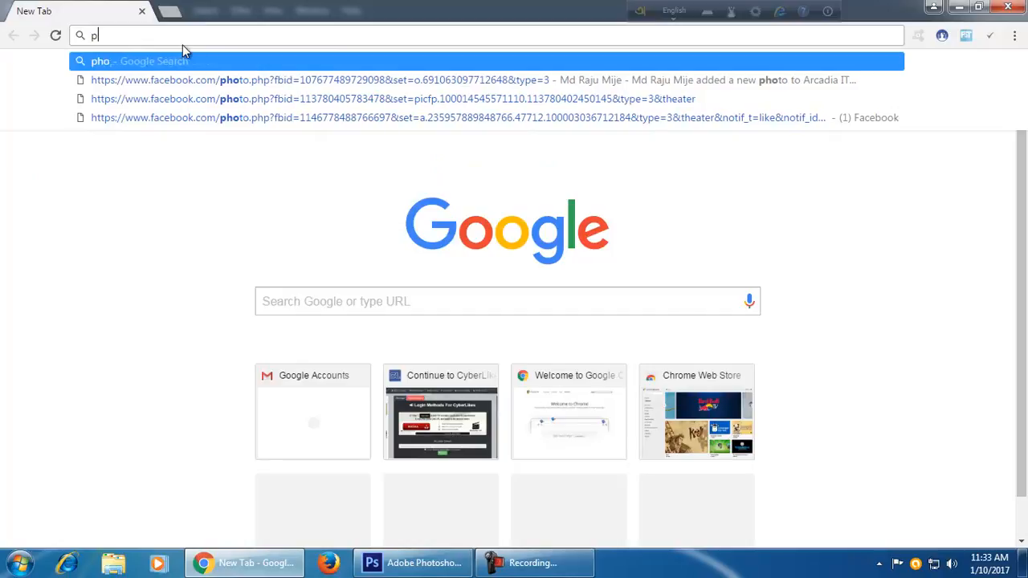
type("photo")
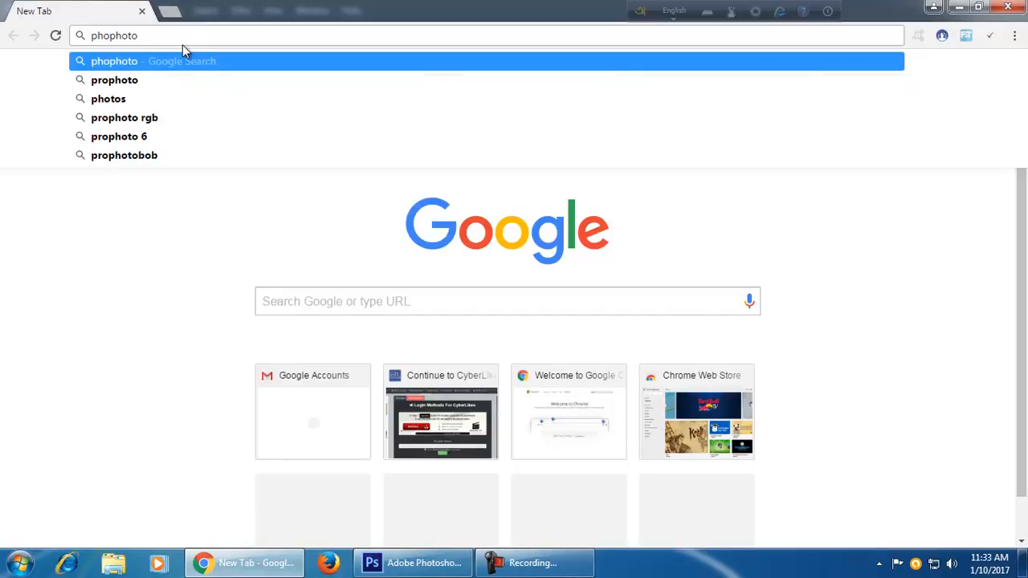
key("BackSpace")
key("BackSpace")
key("BackSpace")
key("BackSpace")
key("BackSpace")
key("BackSpace")
key("BackSpace")
key("BackSpace")
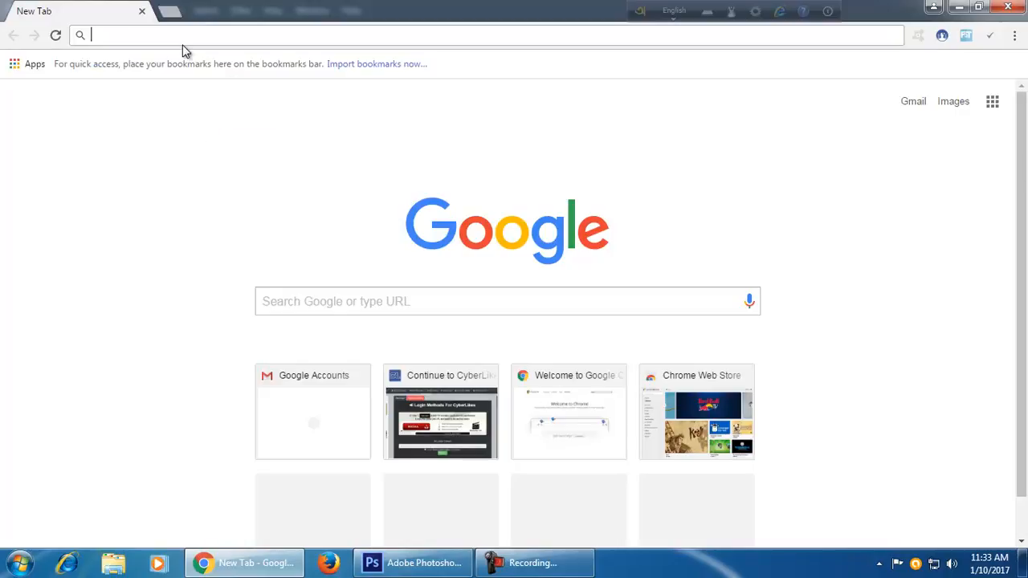
Search Google for "photo".
type("photo")
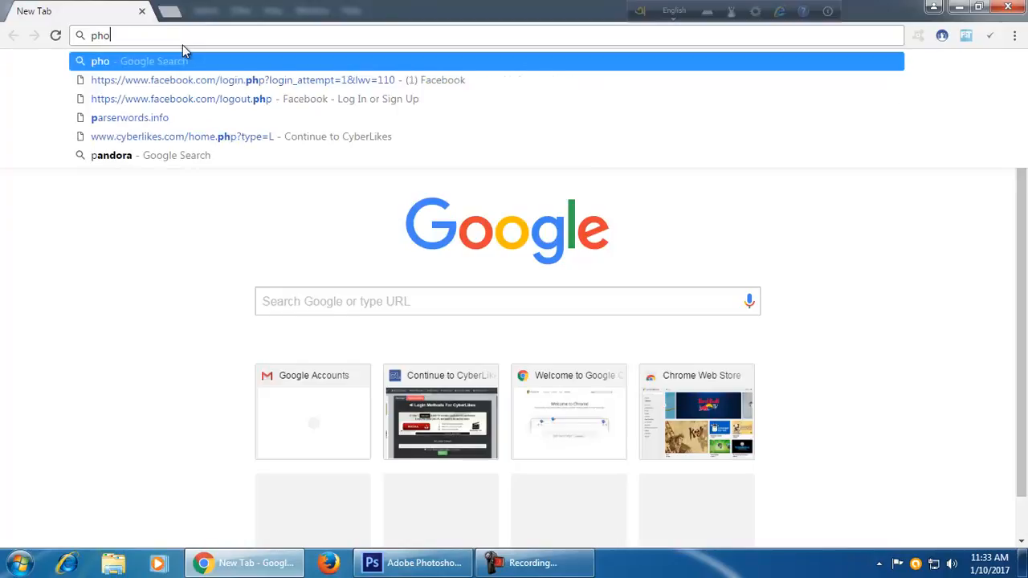
key("Escape")
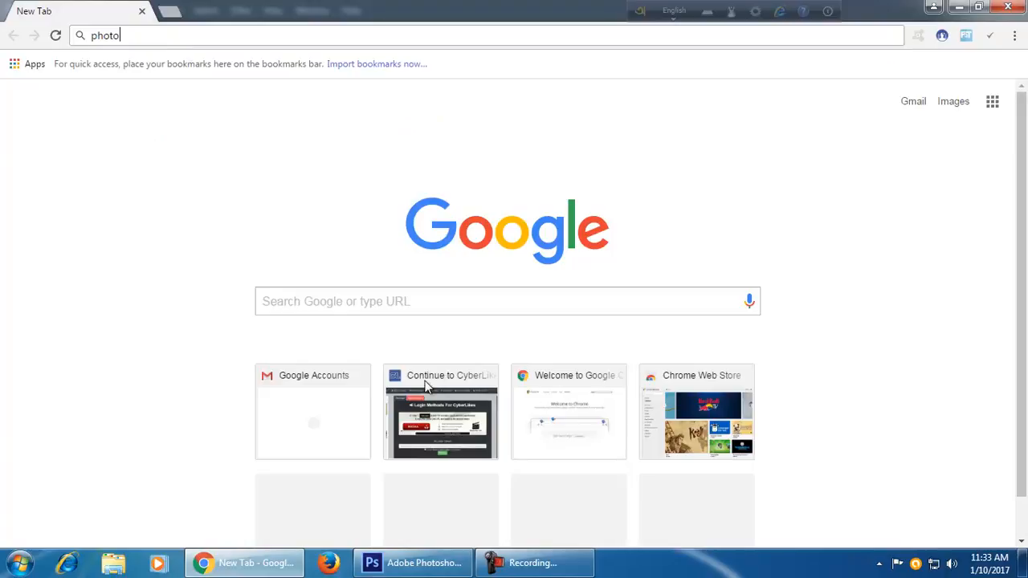
left_click(412, 565)
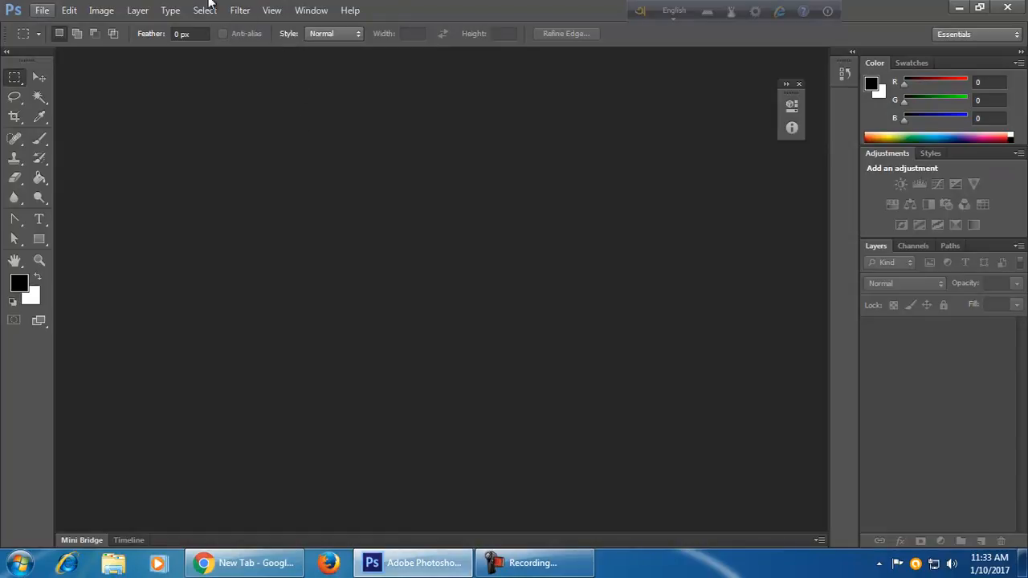
left_click(47, 12)
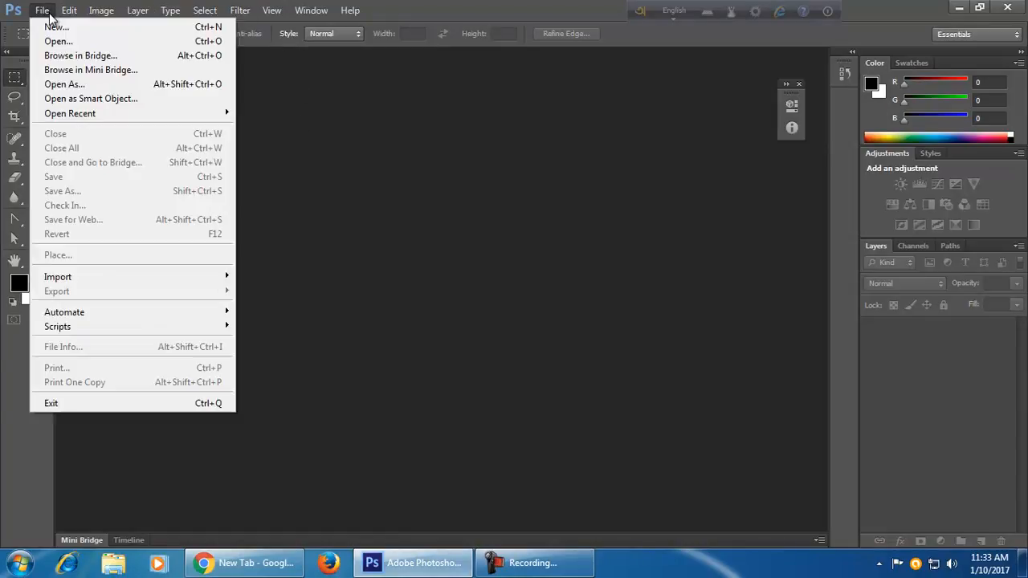
left_click(49, 11)
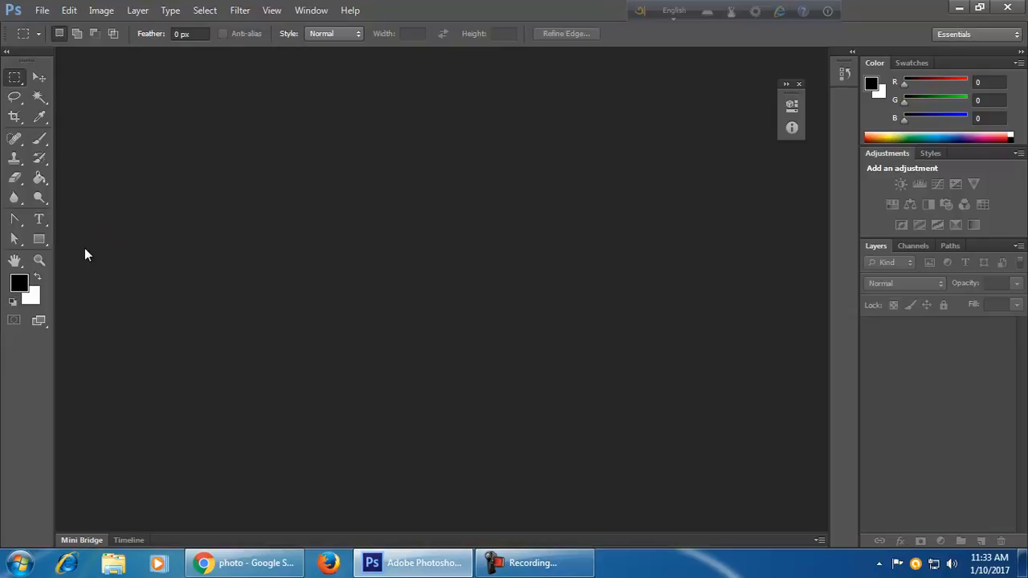
left_click(40, 241)
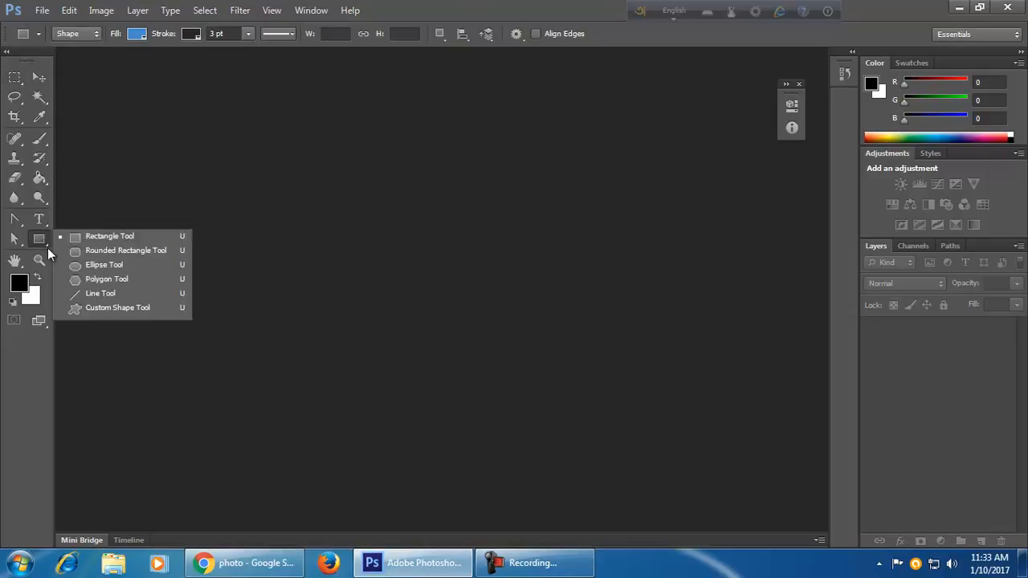
left_click(15, 222)
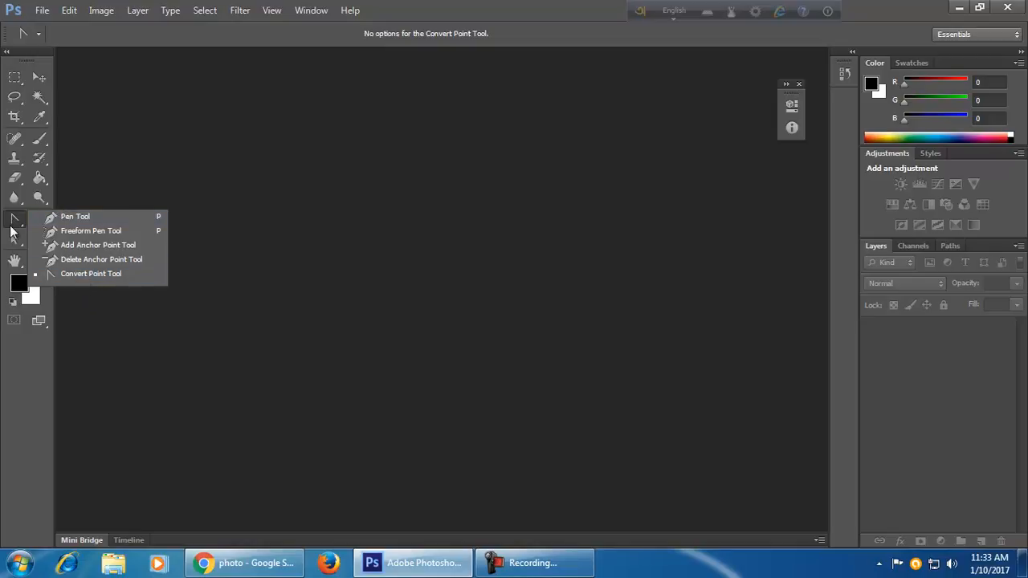
left_click(79, 276)
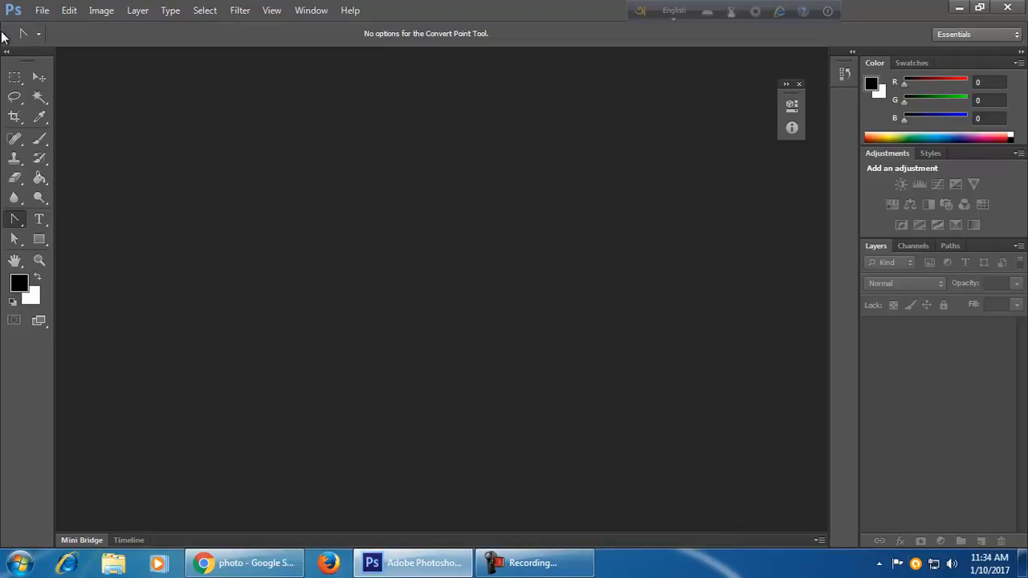
left_click(40, 11)
left_click(44, 16)
left_click(15, 78)
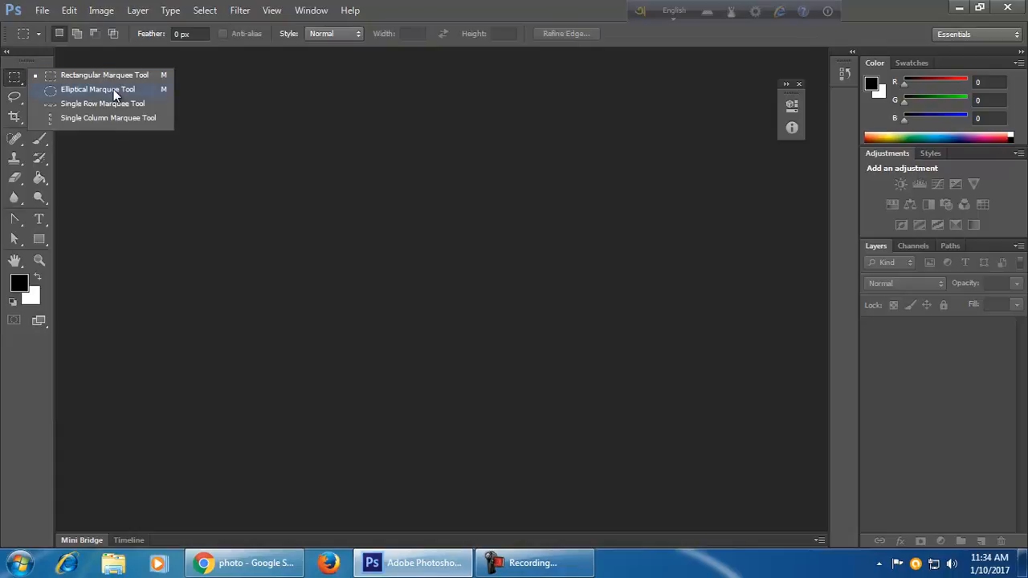
left_click(13, 77)
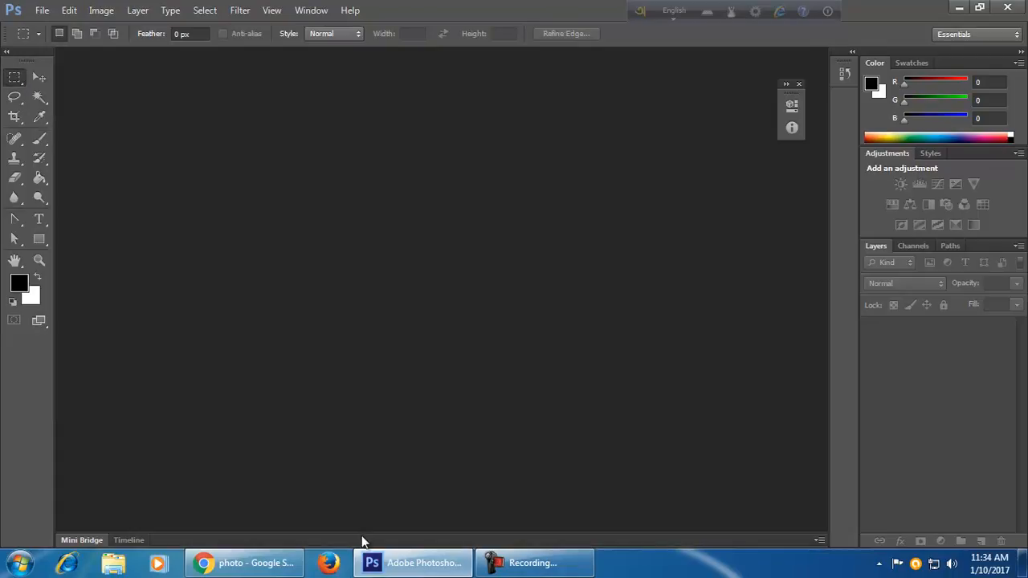
Switch to Chrome, open the photo of the hooded person taking a picture in the image results, and copy the image.
left_click(270, 565)
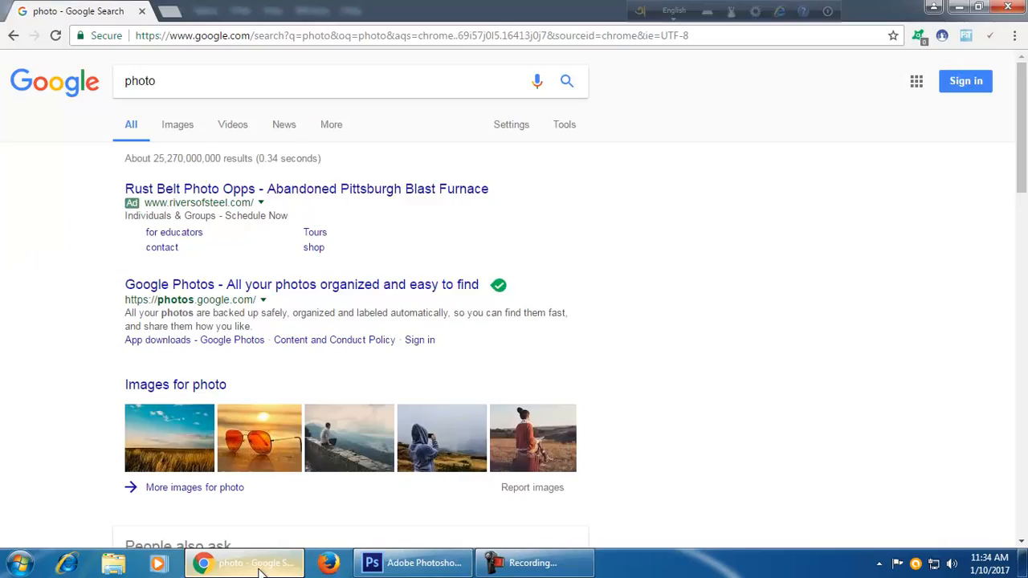
left_click(185, 131)
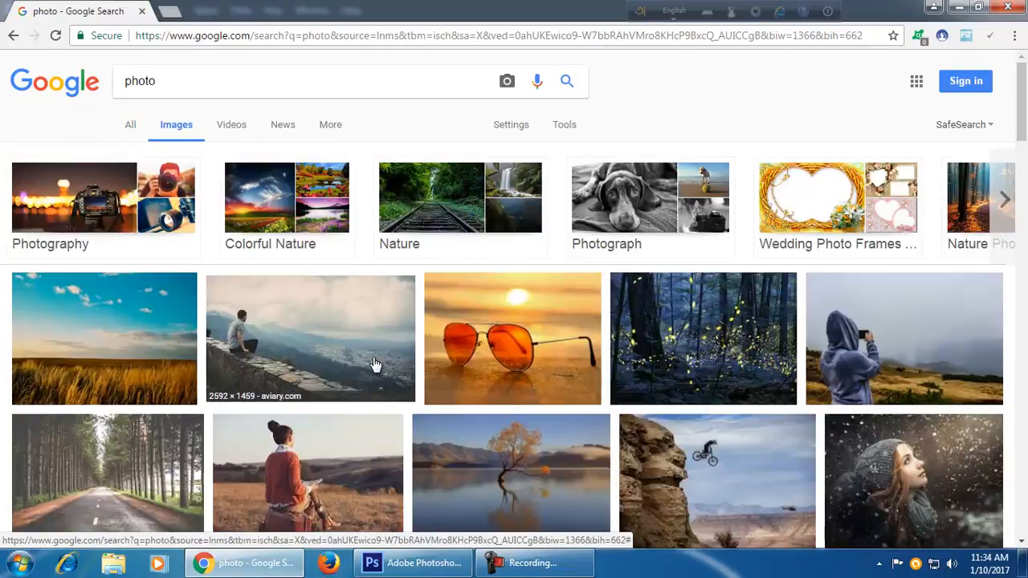
left_click(970, 369)
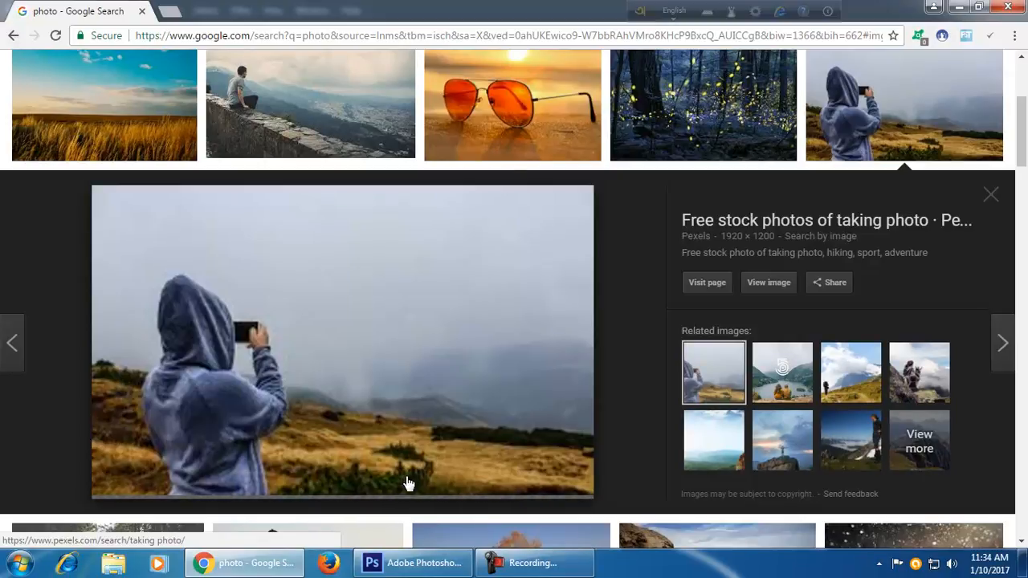
right_click(432, 427)
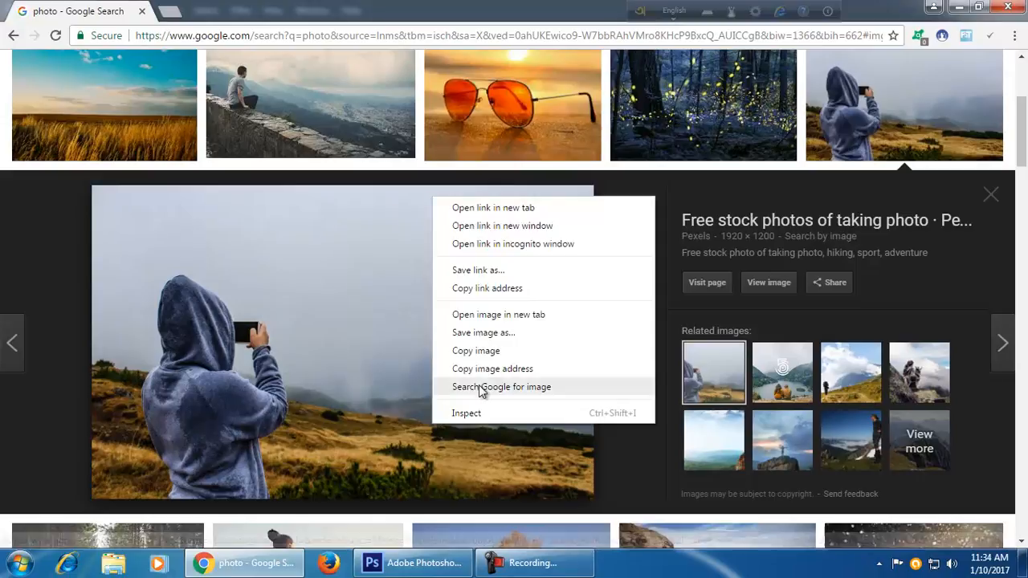
left_click(509, 354)
Switch to Photoshop, create a 1920 × 1200 px document from the Clipboard preset, and paste the copied photo into it.
left_click(413, 564)
left_click(41, 11)
left_click(55, 27)
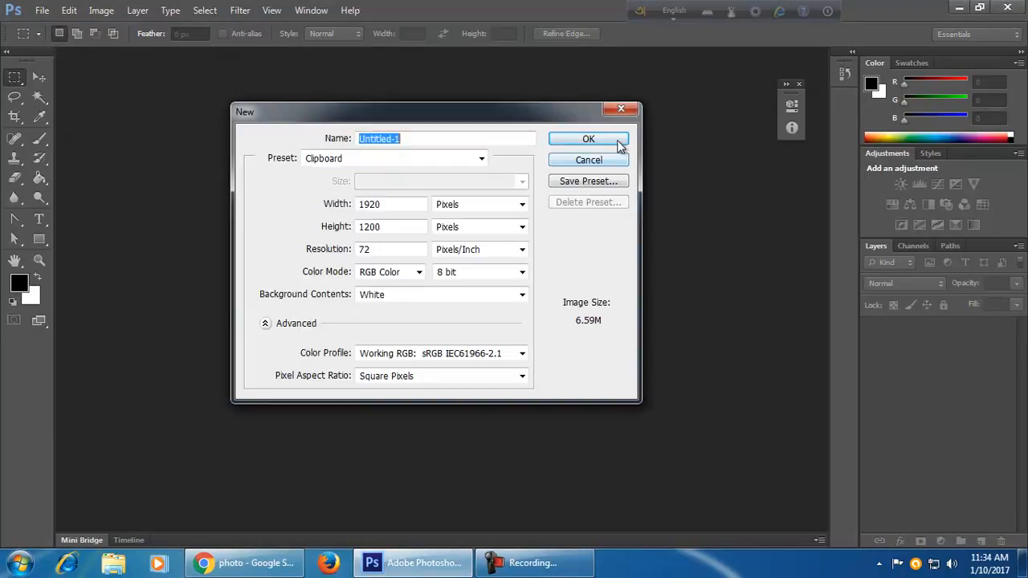
left_click(617, 141)
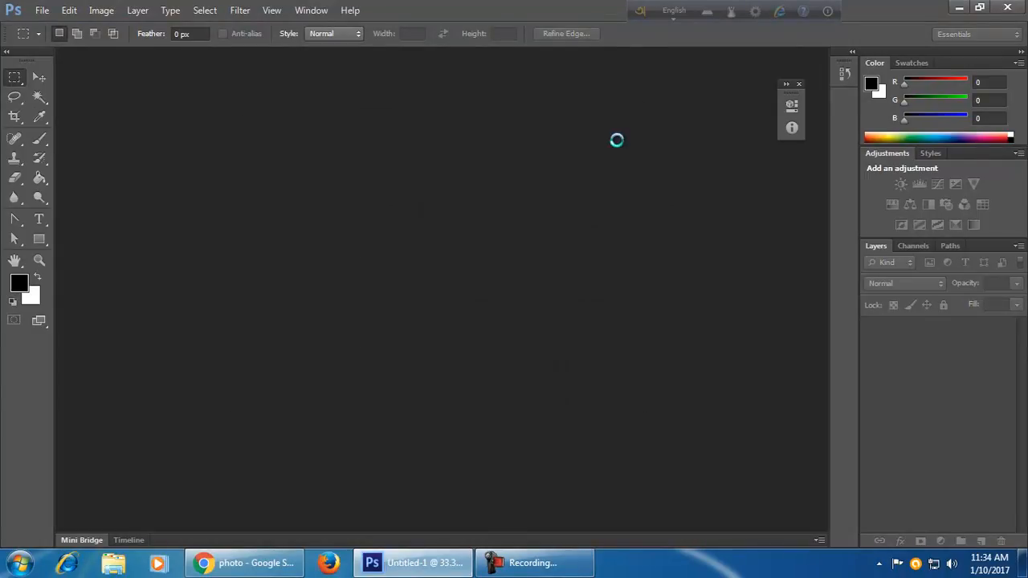
key("ctrl+v")
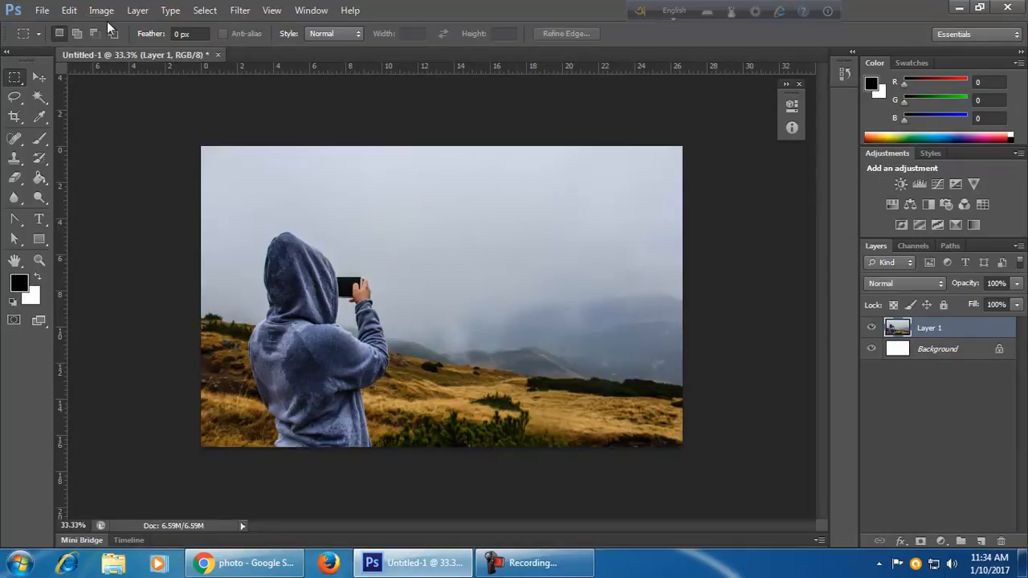
right_click(16, 81)
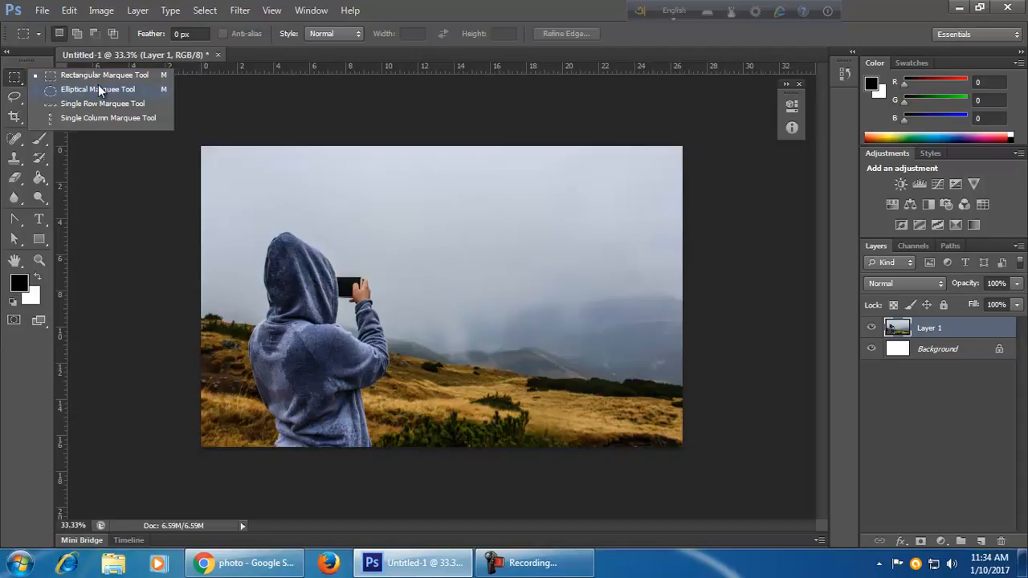
left_click(6, 87)
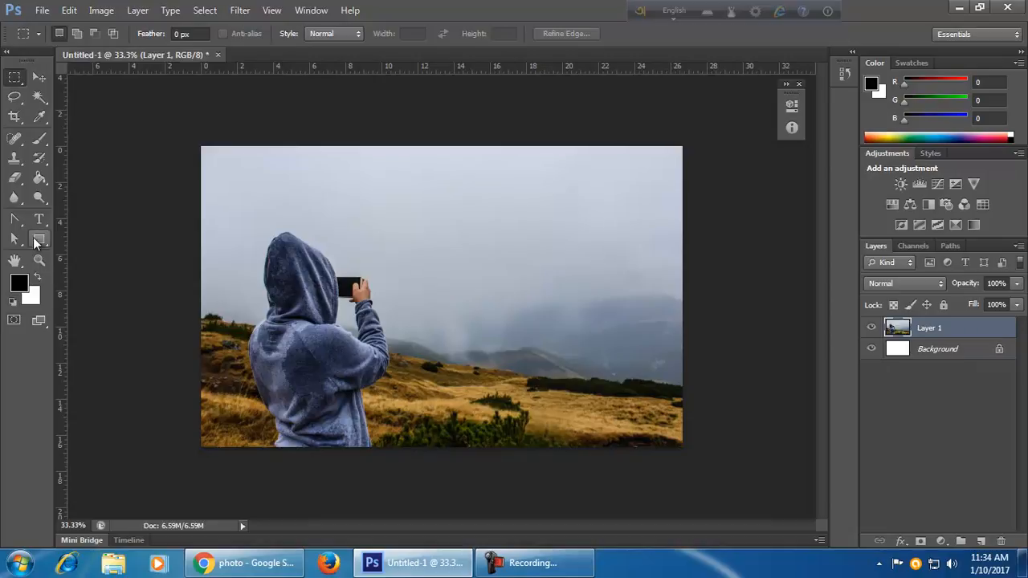
left_click(37, 237)
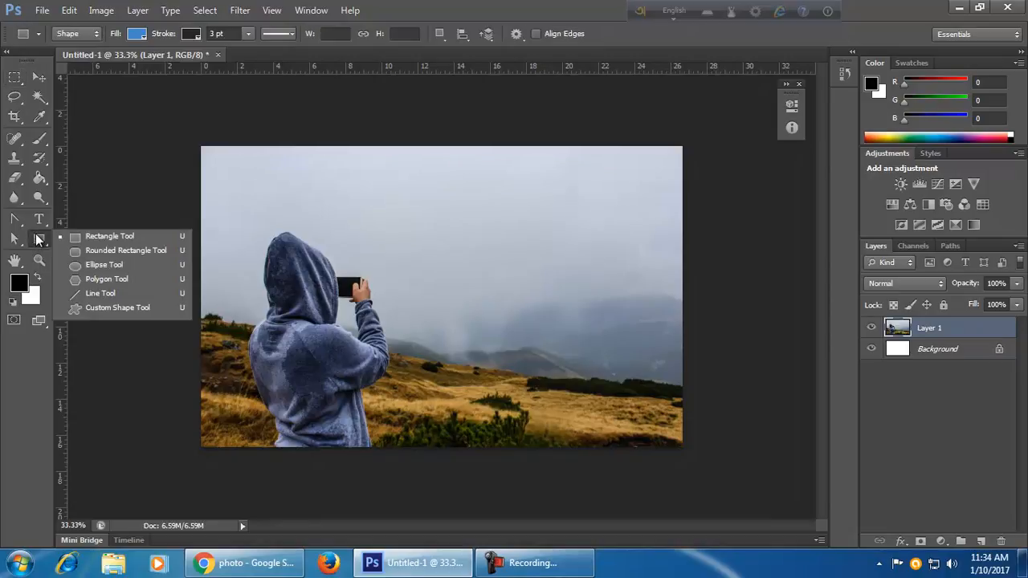
Select the full-height area around the hooded person, about 903 × 1200 px, with the Rectangular Marquee Tool and copy it.
left_click(14, 78)
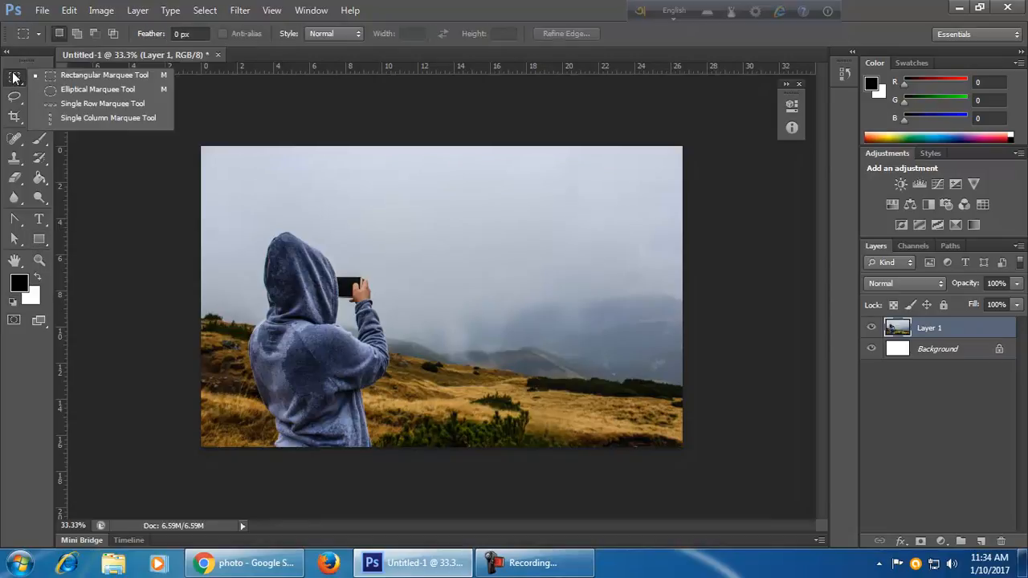
left_click(76, 74)
left_click_drag(198, 143, 430, 473)
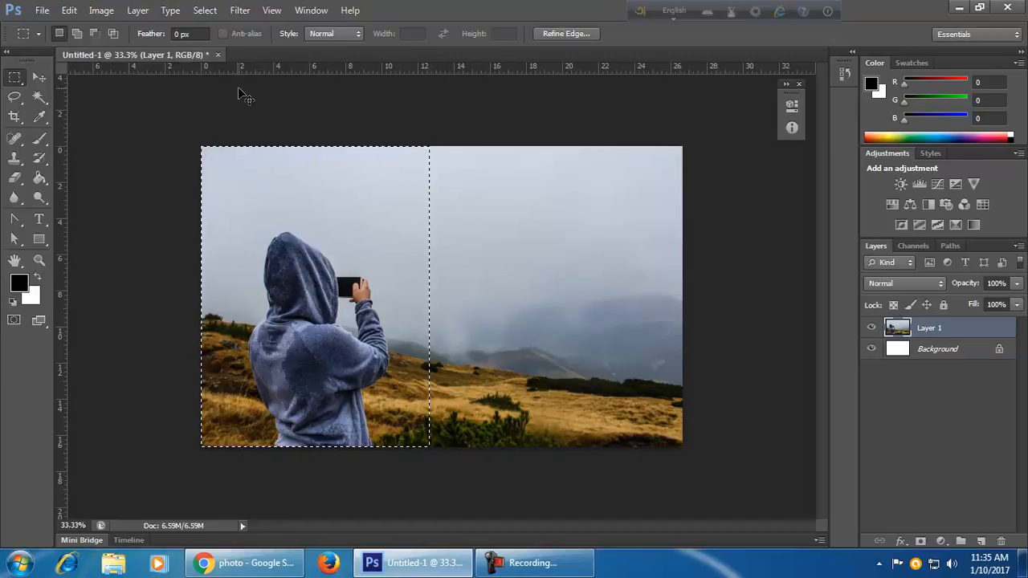
key("ctrl+d")
left_click_drag(196, 143, 256, 190)
left_click_drag(357, 369, 427, 490)
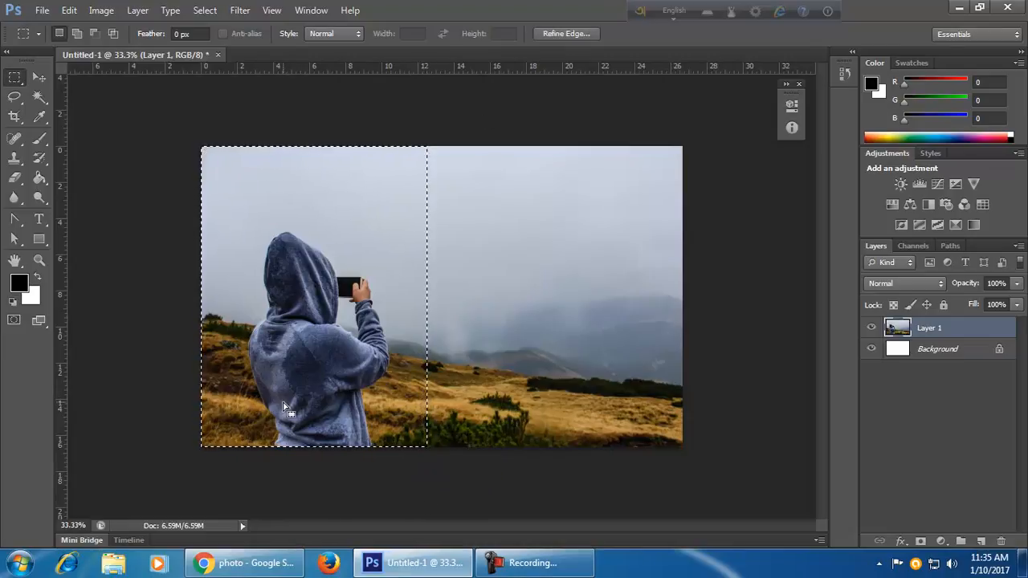
left_click(69, 10)
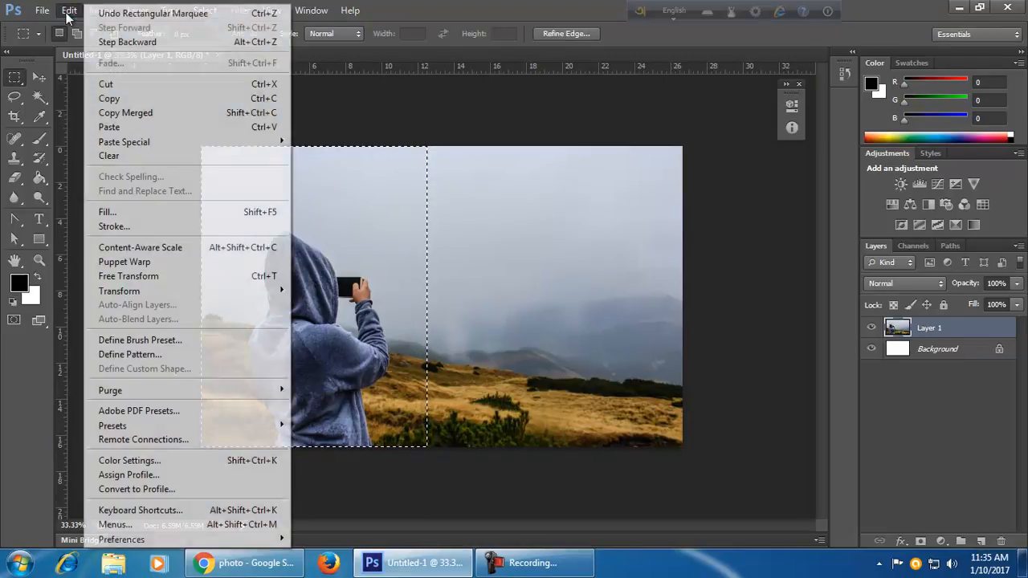
left_click(145, 101)
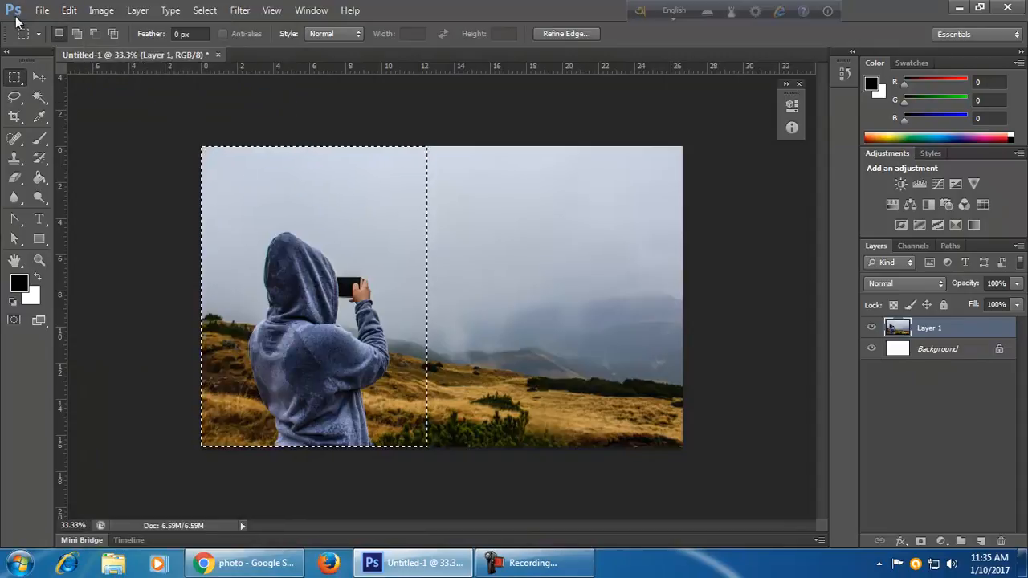
Create a new 903 × 1200 px document from the Clipboard preset and paste the copied part of the photo into it.
left_click(41, 11)
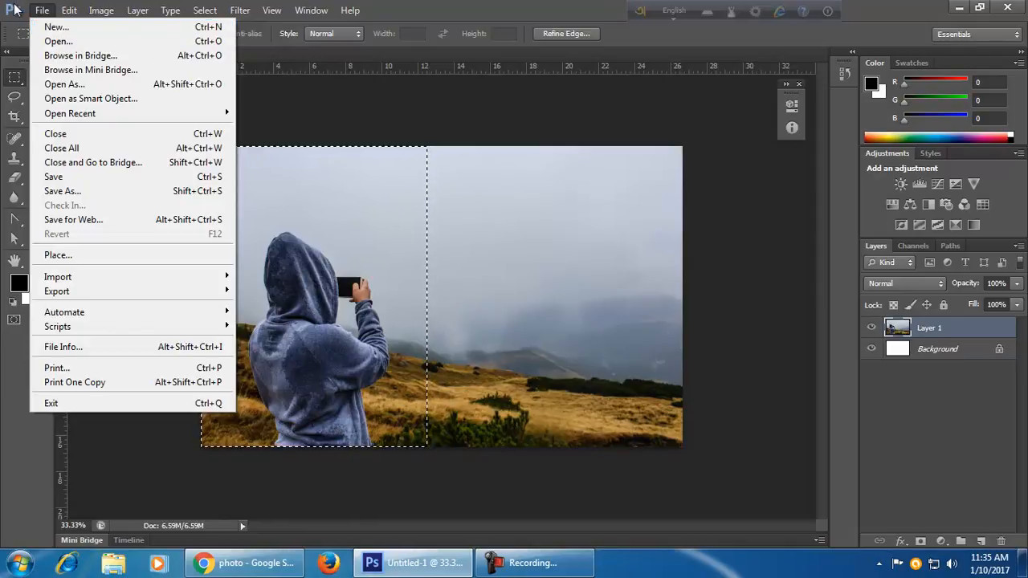
left_click(350, 11)
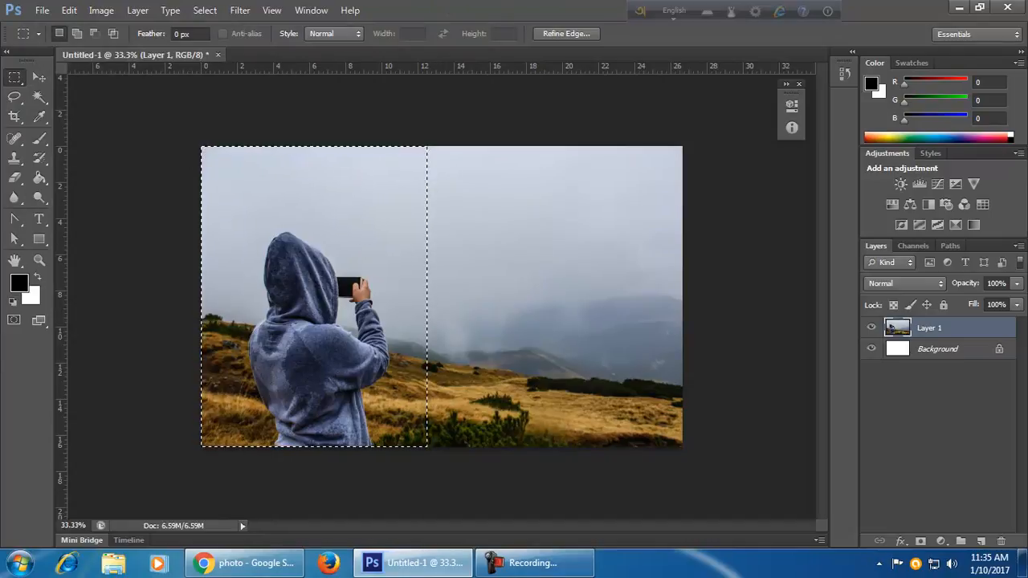
left_click(42, 11)
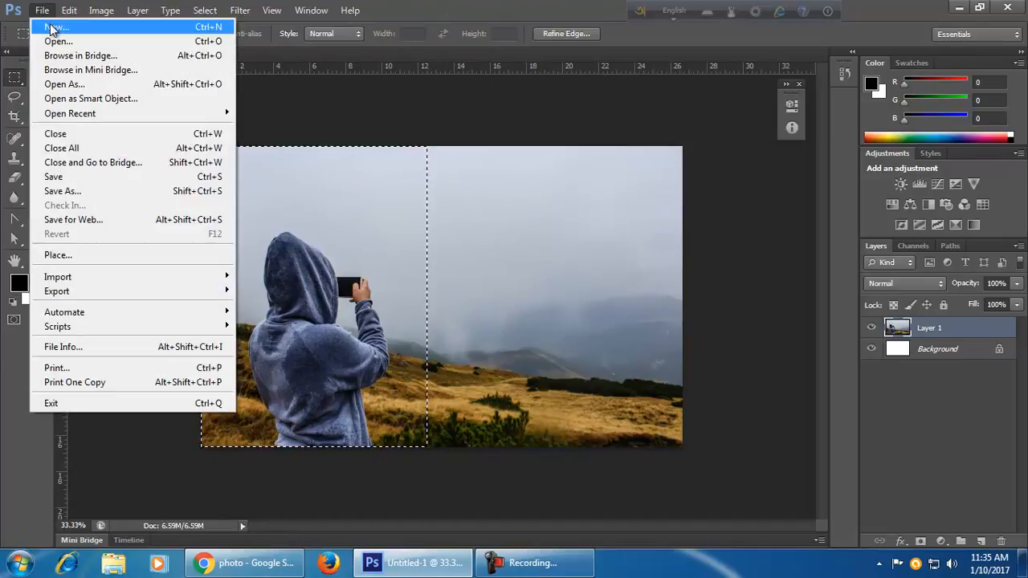
left_click(37, 25)
left_click(395, 226)
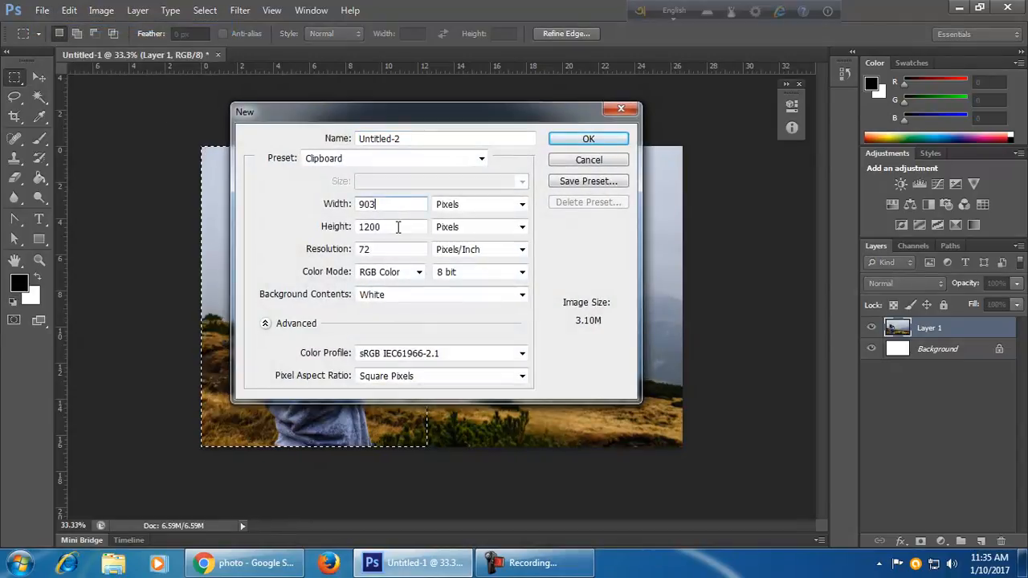
left_click(615, 141)
left_click(69, 10)
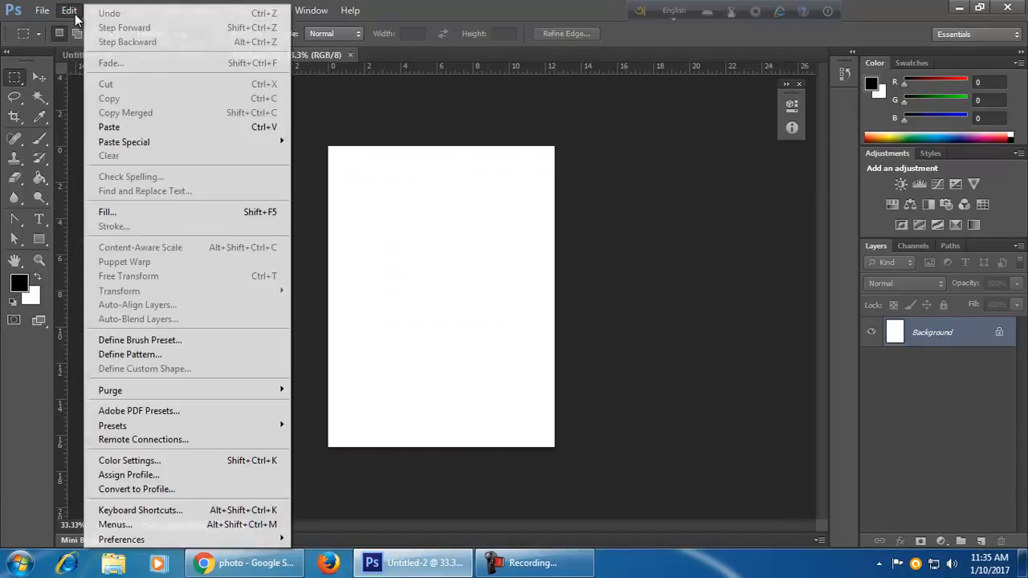
left_click(151, 128)
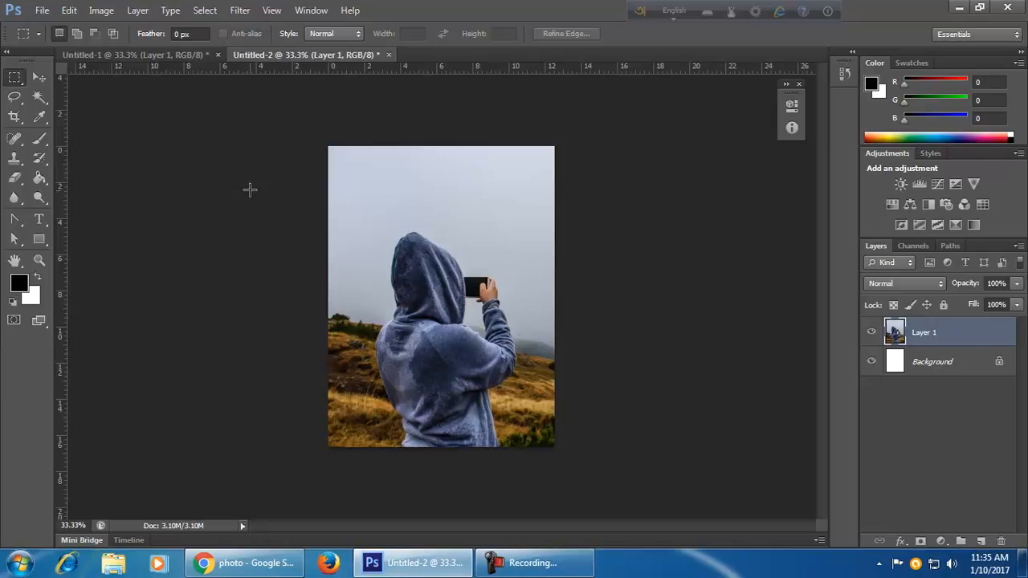
Close the Untitled-2 document without saving it.
left_click(389, 55)
left_click(524, 223)
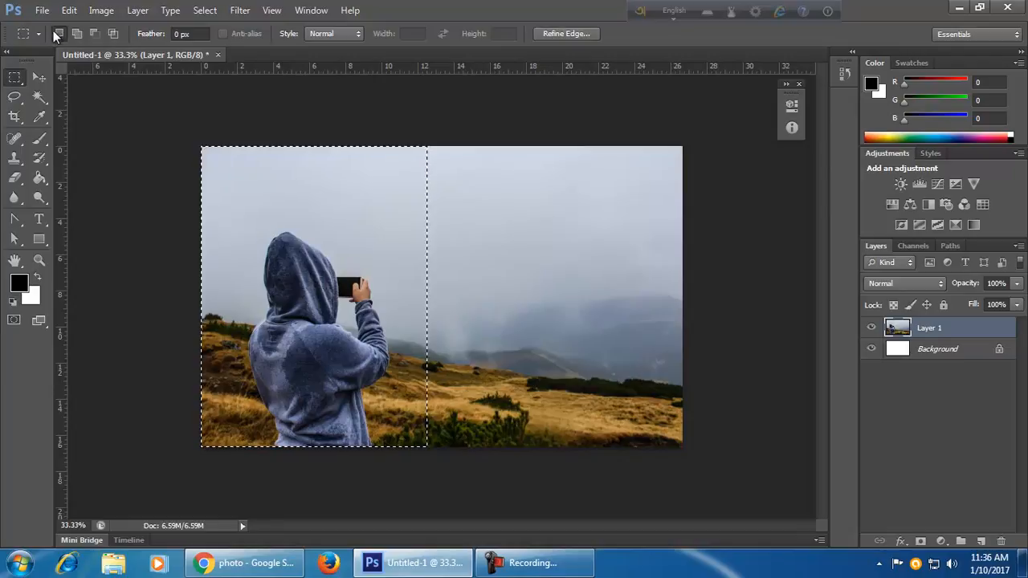
Create a new A4 document from the International Paper preset and paste the copied part of the photo into it.
left_click(42, 10)
left_click(32, 26)
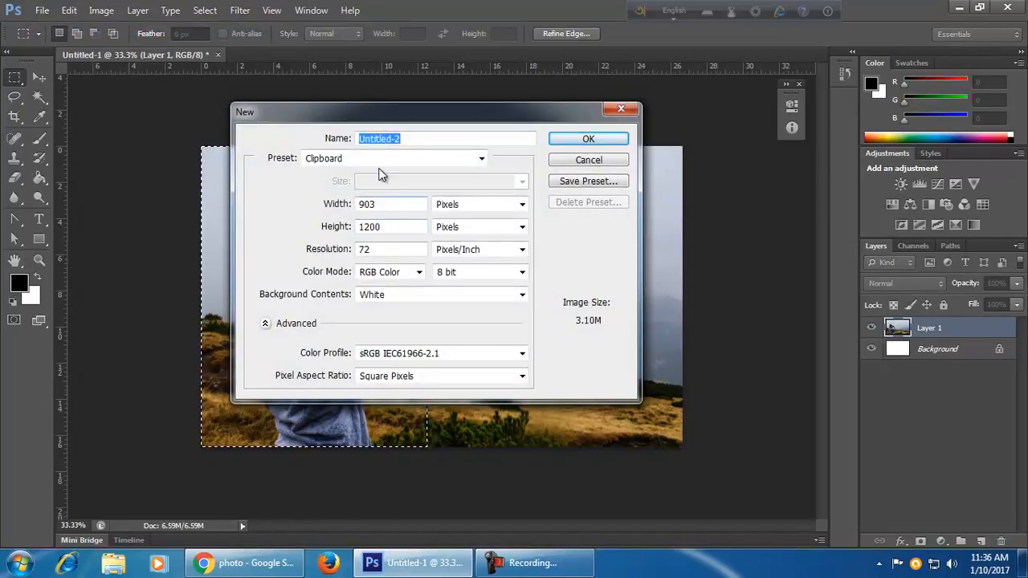
left_click(481, 158)
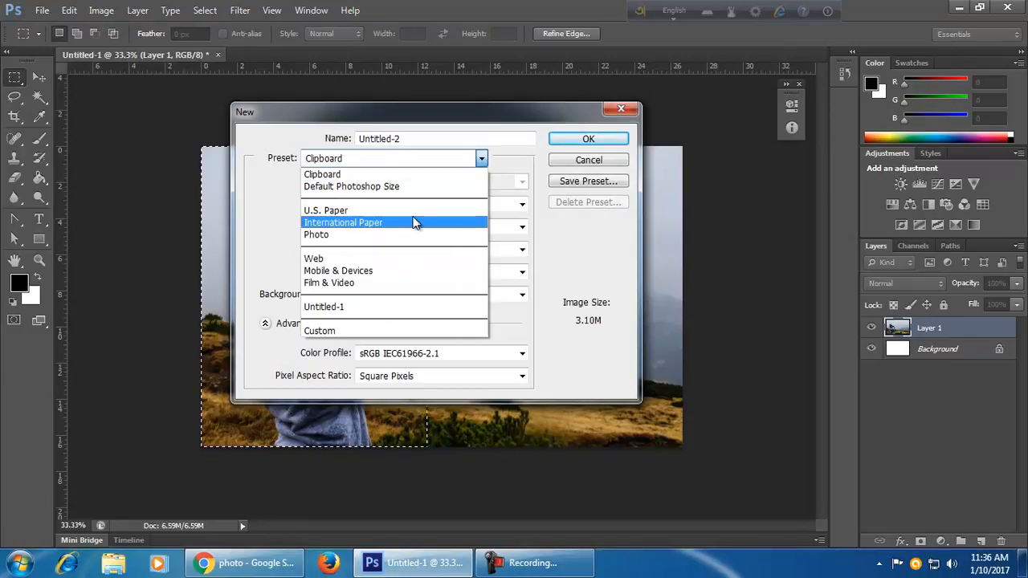
left_click(409, 221)
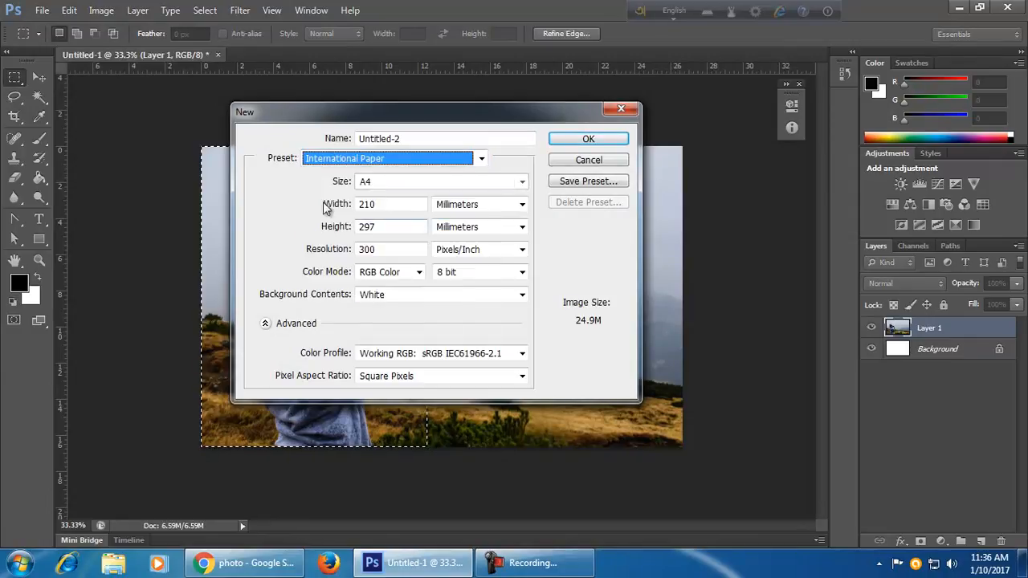
left_click(617, 141)
left_click(71, 10)
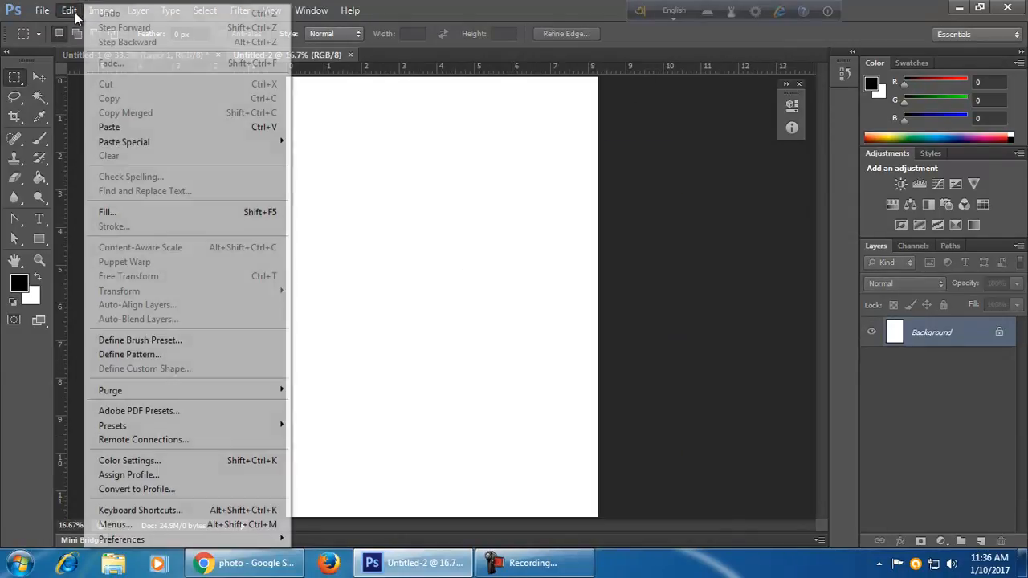
left_click(168, 128)
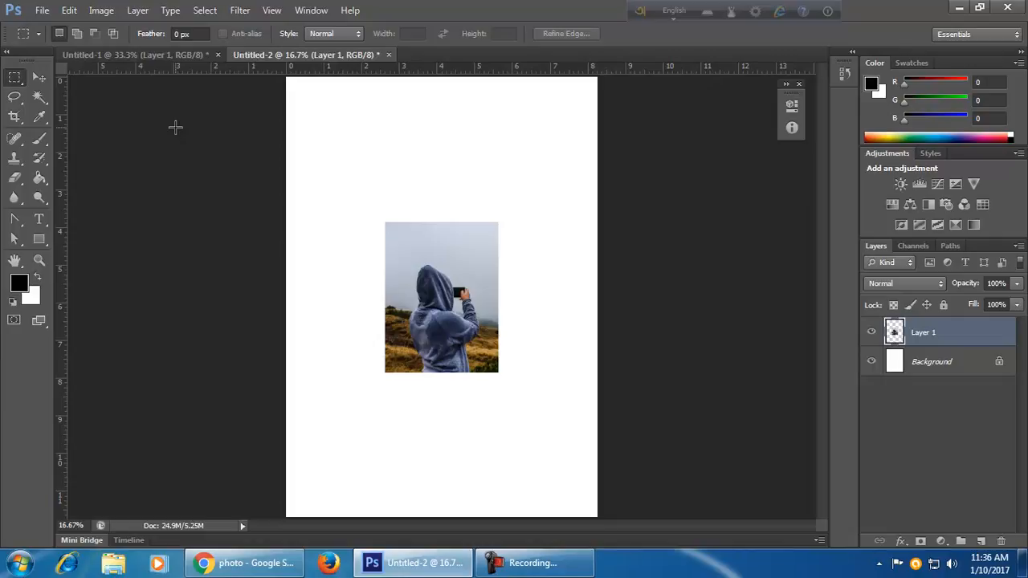
Move the pasted photo toward the A4 page's upper left and scale it down slightly about its centre.
left_click(39, 77)
left_click_drag(478, 307, 448, 237)
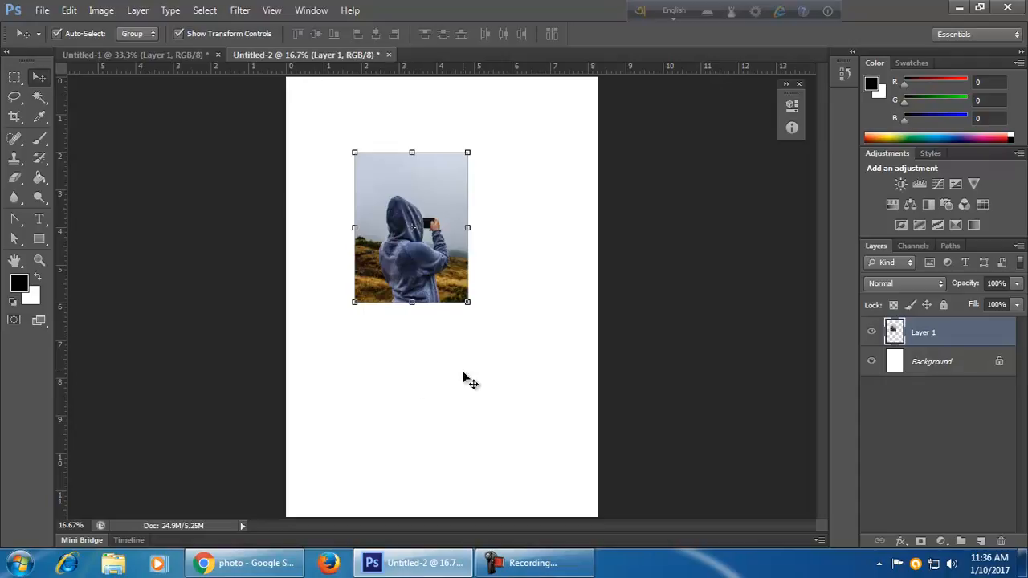
scroll(535, 292, "up", 5)
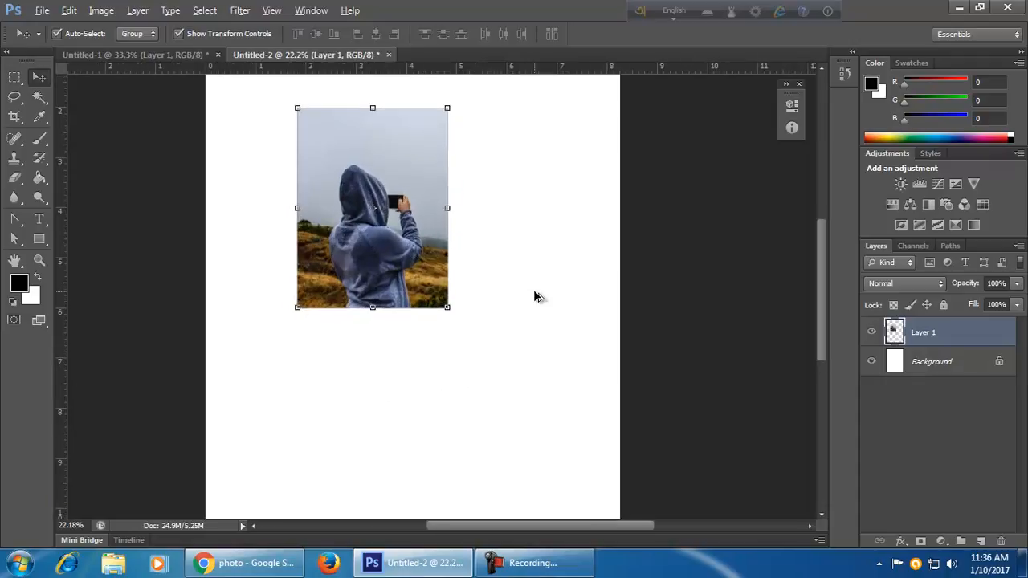
scroll(535, 291, "down", 3)
left_click_drag(555, 252, 583, 300)
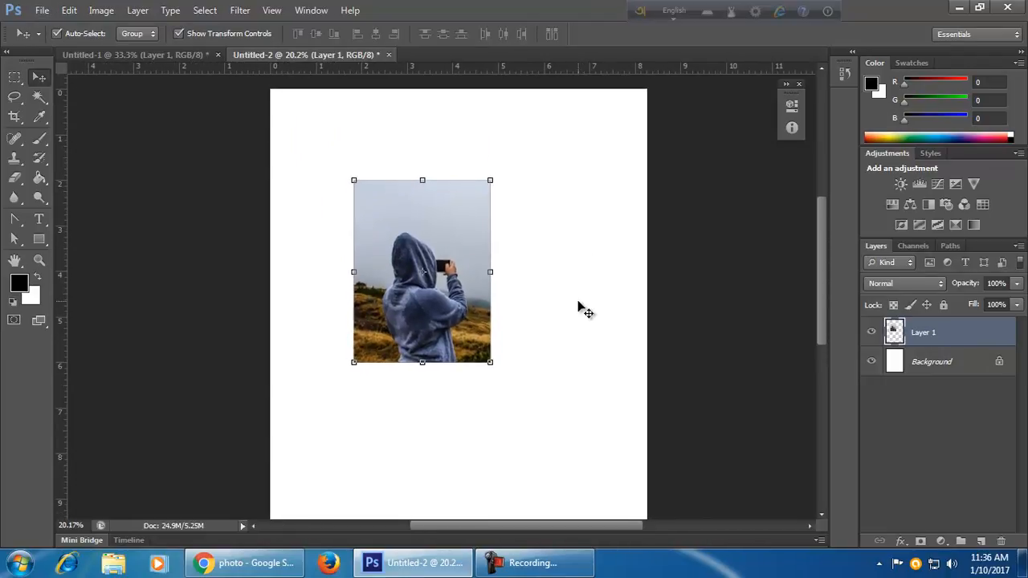
left_click(491, 363)
left_click_drag(531, 409, 564, 303)
left_click(757, 34)
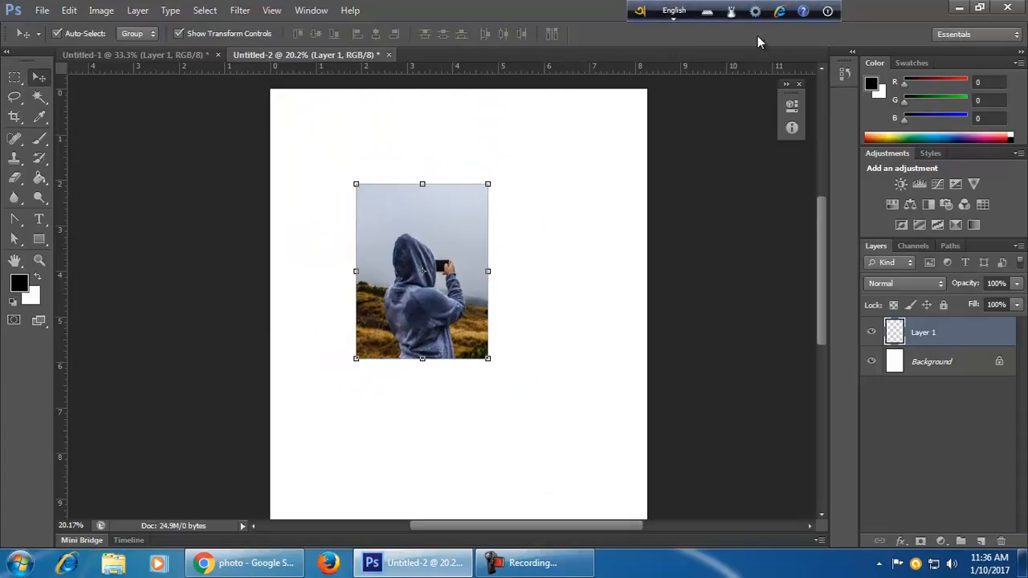
Delete the pasted photo from the A4 document.
left_click(533, 346)
left_click(455, 323)
key("Delete")
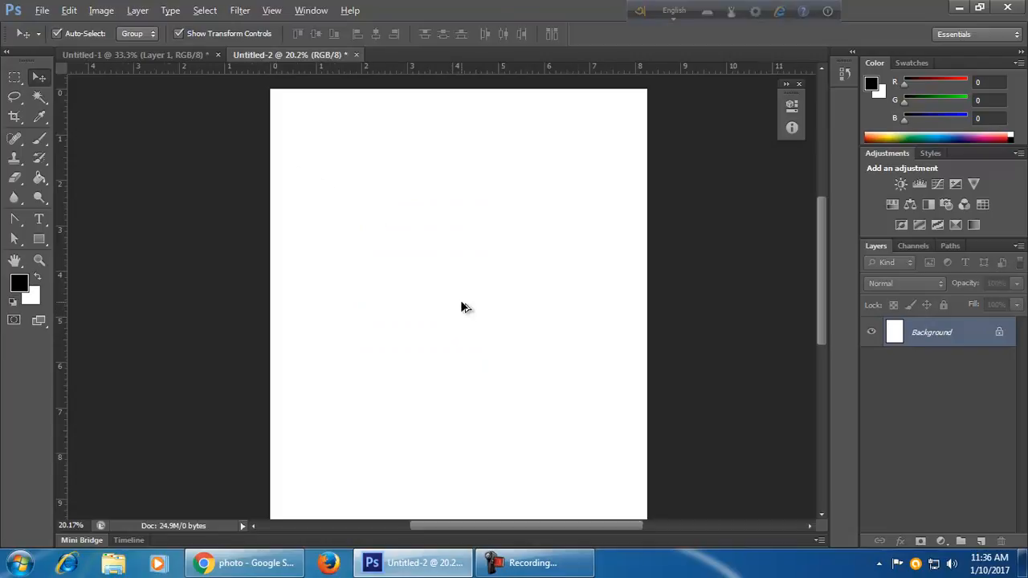
scroll(463, 308, "down", 2)
left_click(270, 564)
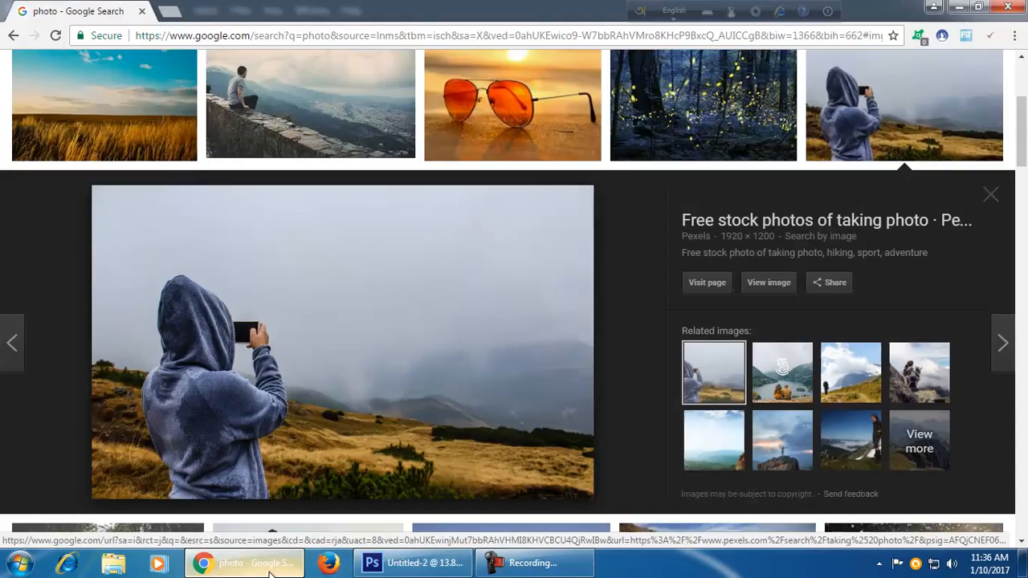
left_click(411, 563)
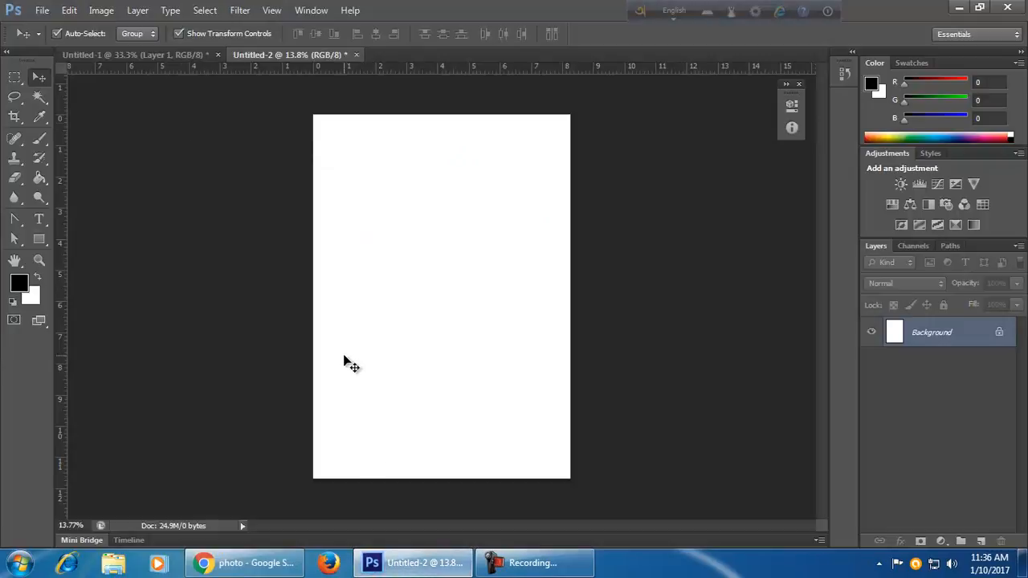
Return to Untitled-1, clear its selection, and set the Rectangular Marquee Tool's feather to 50 px.
left_click(168, 54)
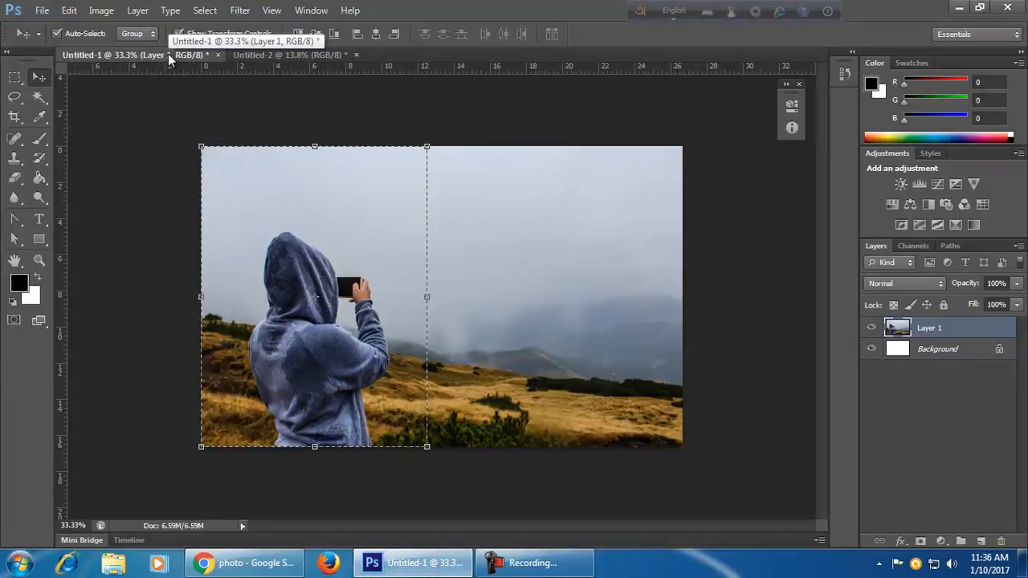
left_click(14, 77)
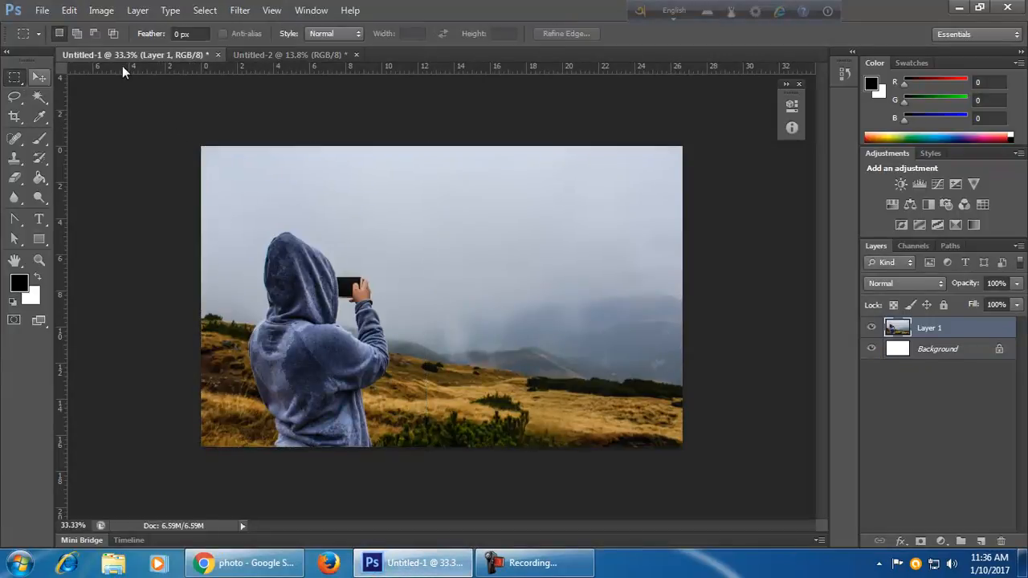
left_click(190, 34)
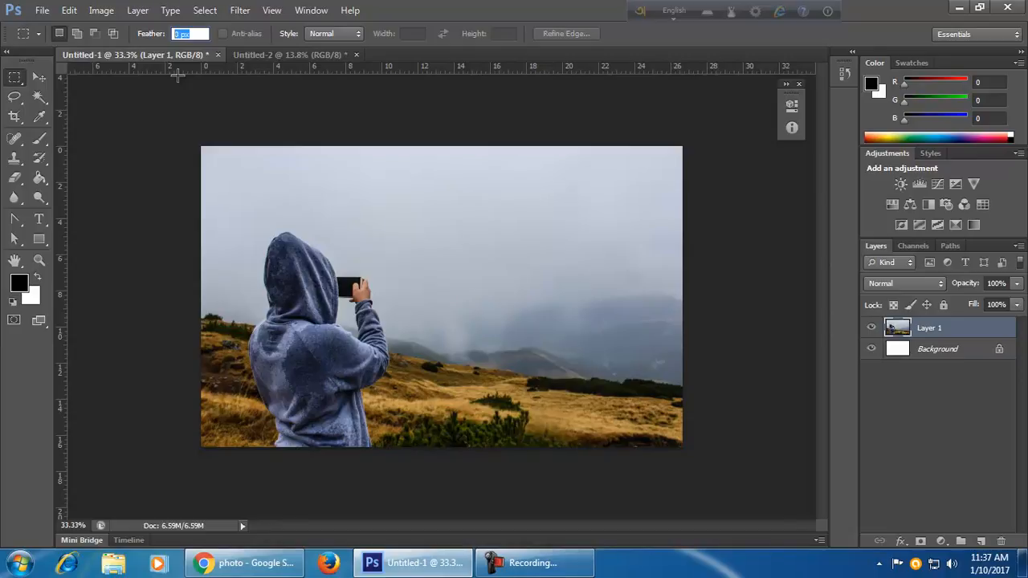
left_click(203, 33)
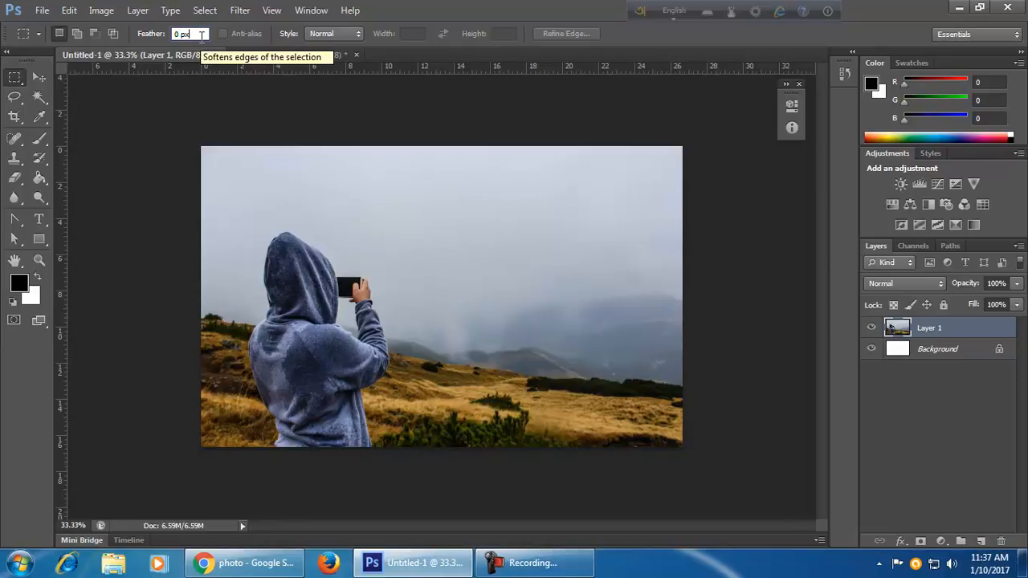
double_click(193, 33)
type("50")
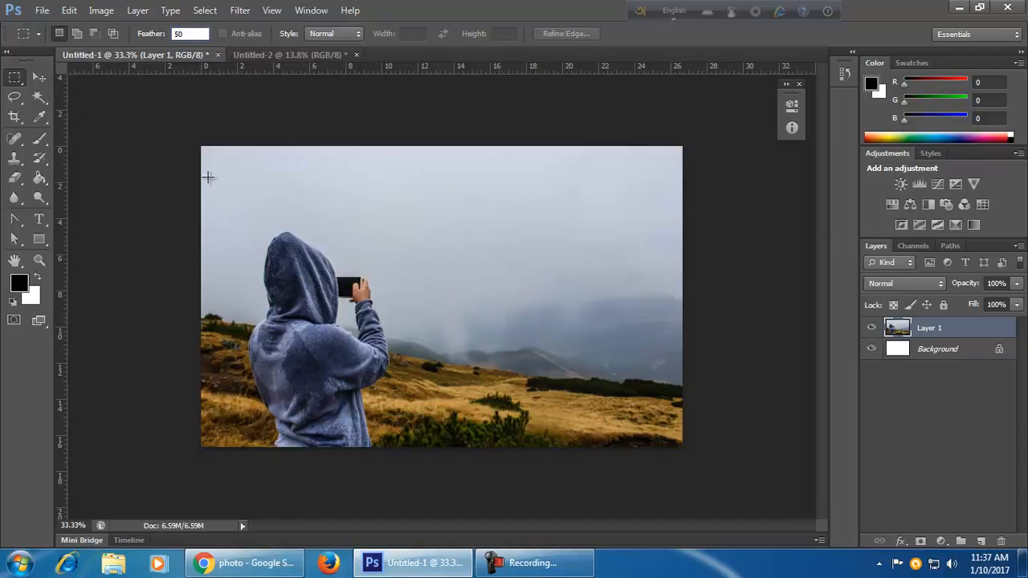
Select the full-height area around the hooded person with the feathered marquee and copy it.
left_click_drag(200, 151, 415, 447)
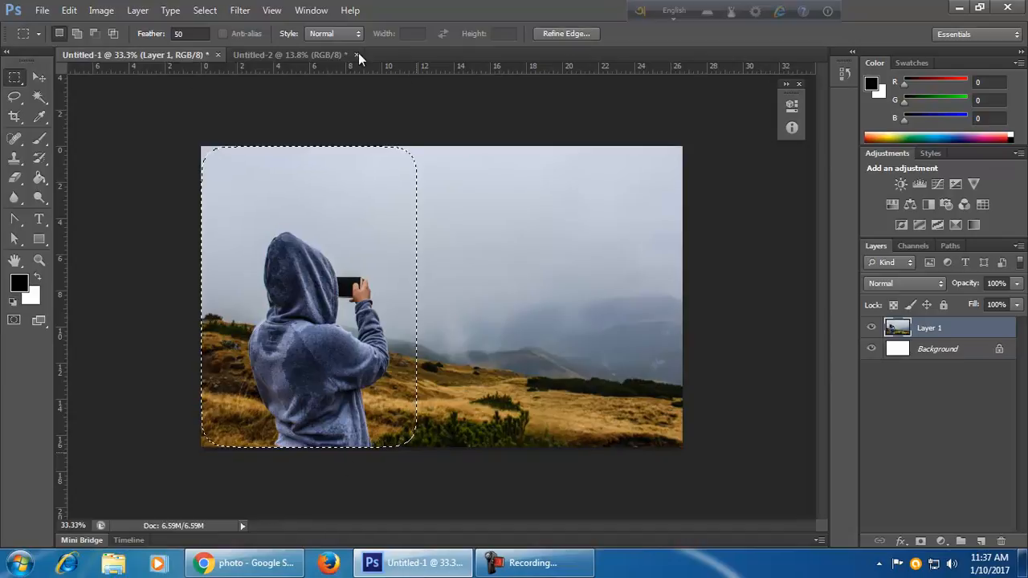
left_click(69, 10)
left_click(138, 98)
Create a new document with the proposed settings and paste the copied 50 px feathered selection into it.
left_click(42, 9)
left_click(49, 29)
left_click(604, 138)
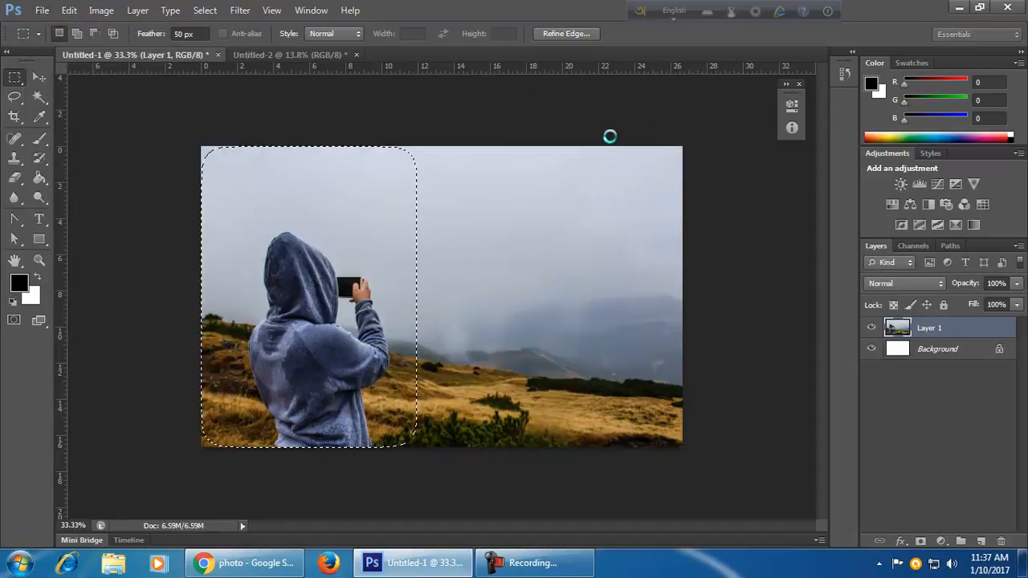
key("ctrl+v")
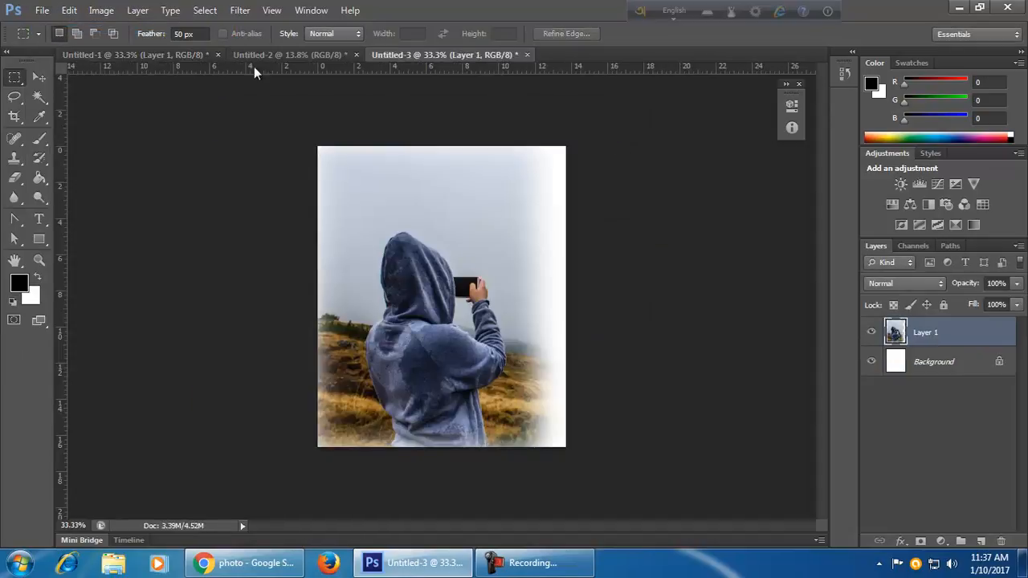
Try moving the feathered photo around the Untitled-3 canvas and delete it from the document.
left_click(38, 78)
left_click_drag(526, 250, 639, 373)
left_click_drag(532, 346, 429, 244)
left_click(627, 381)
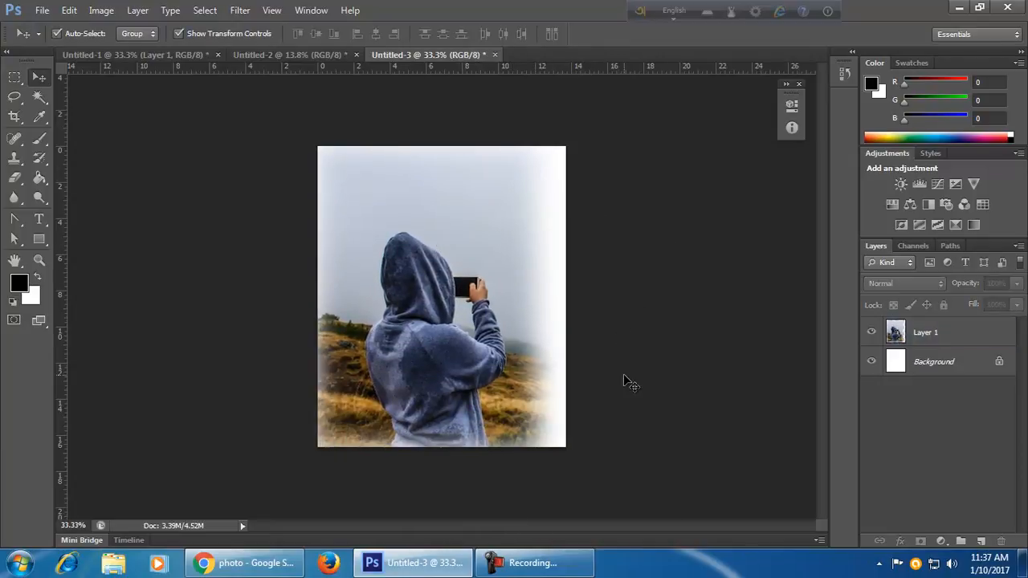
left_click(534, 336)
key("Delete")
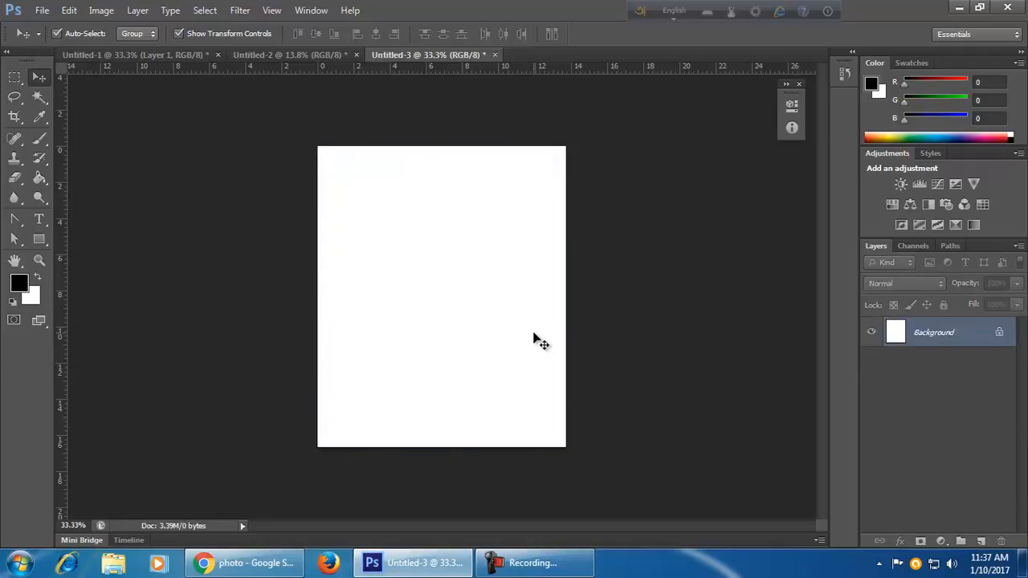
In Untitled-1, clear the selection and reselect the full-height area around the hooded person using the Rectangular Marquee Tool with a 120 px feather.
left_click(256, 53)
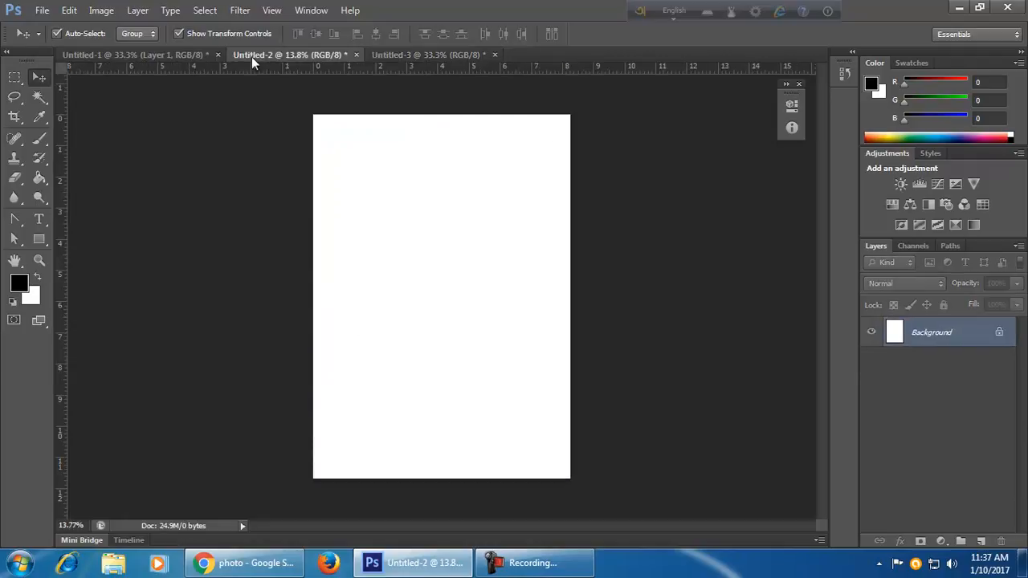
left_click(161, 53)
key("ctrl+d")
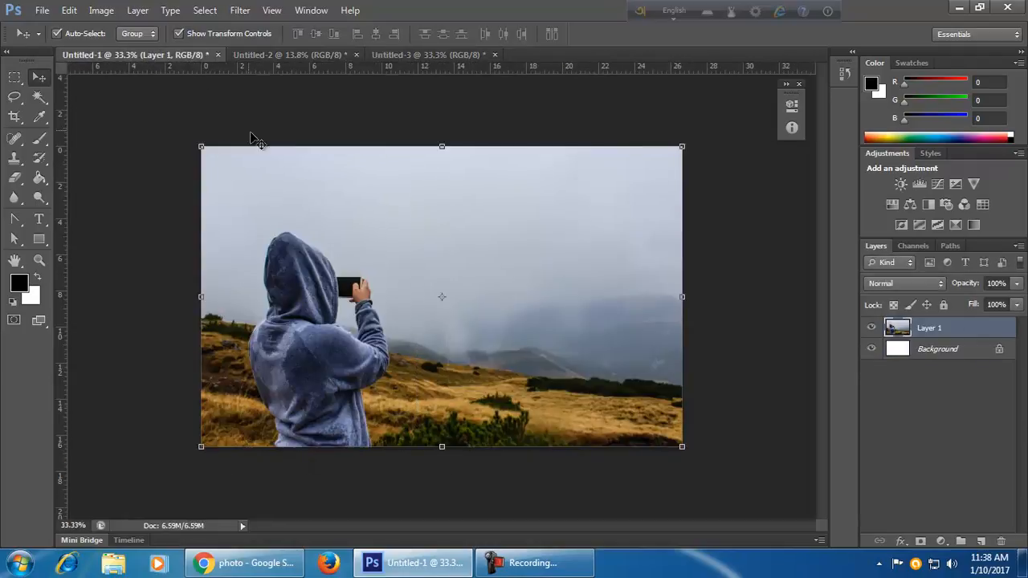
left_click(15, 78)
left_click_drag(200, 34, 178, 34)
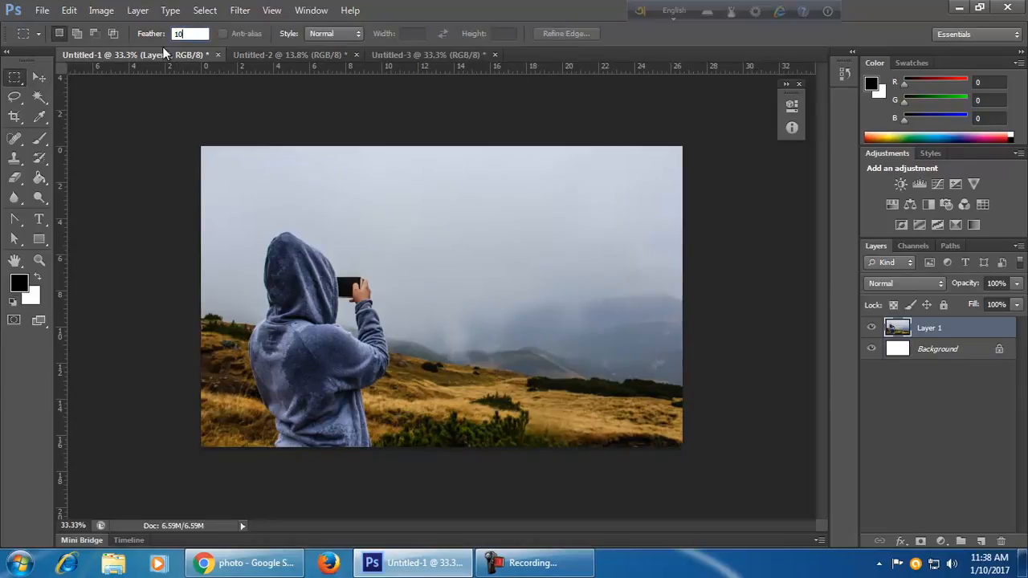
type("120")
left_click_drag(191, 140, 404, 457)
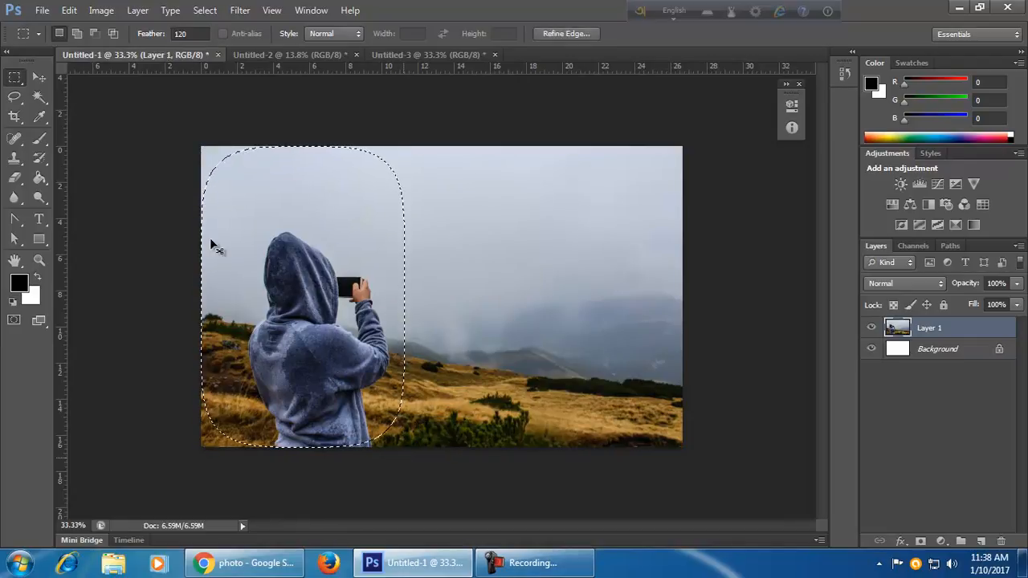
Copy the 120 px feathered selection and paste it into a new document with the proposed settings.
left_click(42, 10)
left_click(48, 32)
left_click(603, 141)
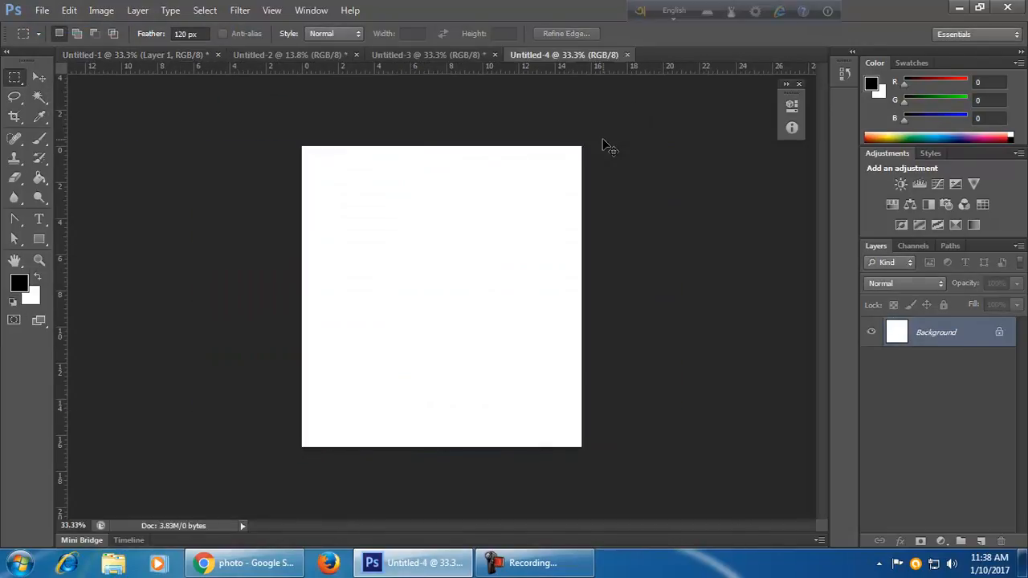
key("ctrl+v")
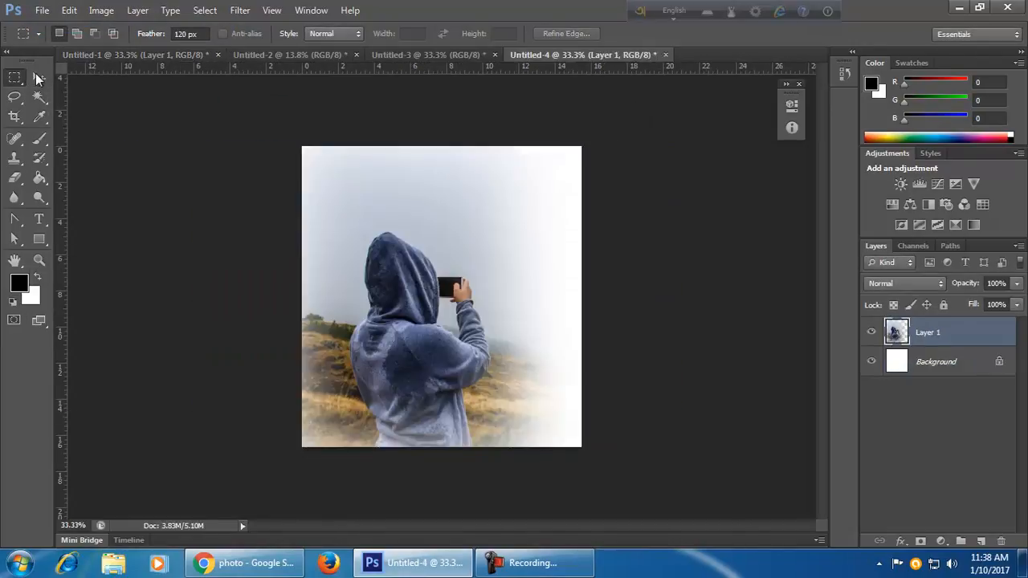
Move the pasted feathered photo slightly to the left on the Untitled-4 canvas with the Move tool.
left_click(39, 77)
mouse_move(485, 286)
left_mouse_down()
mouse_move(501, 286)
mouse_move(482, 279)
left_mouse_up()
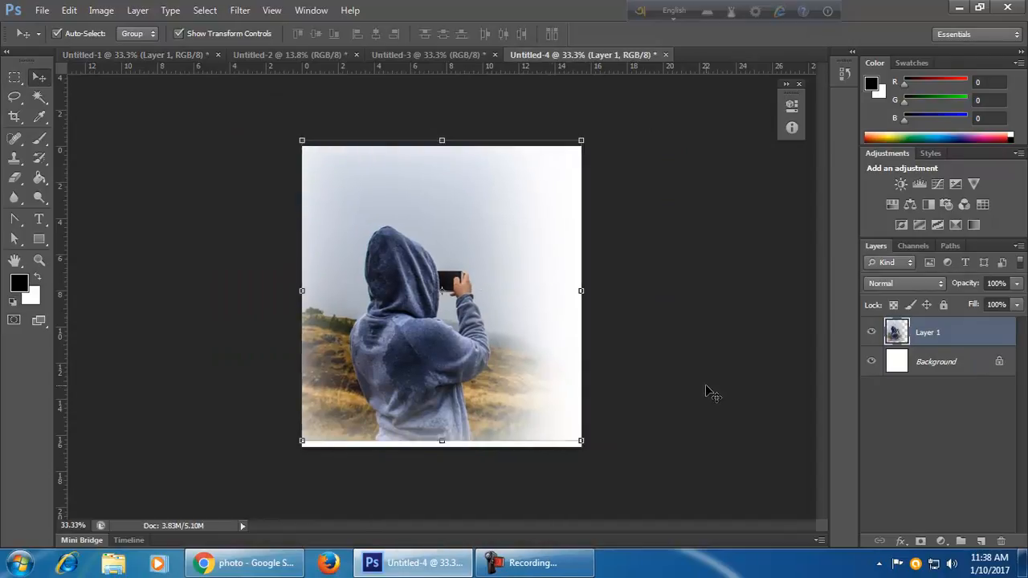
left_click(705, 390)
left_click_drag(553, 383, 507, 399)
mouse_move(471, 337)
left_mouse_down()
mouse_move(510, 332)
mouse_move(470, 337)
left_mouse_up()
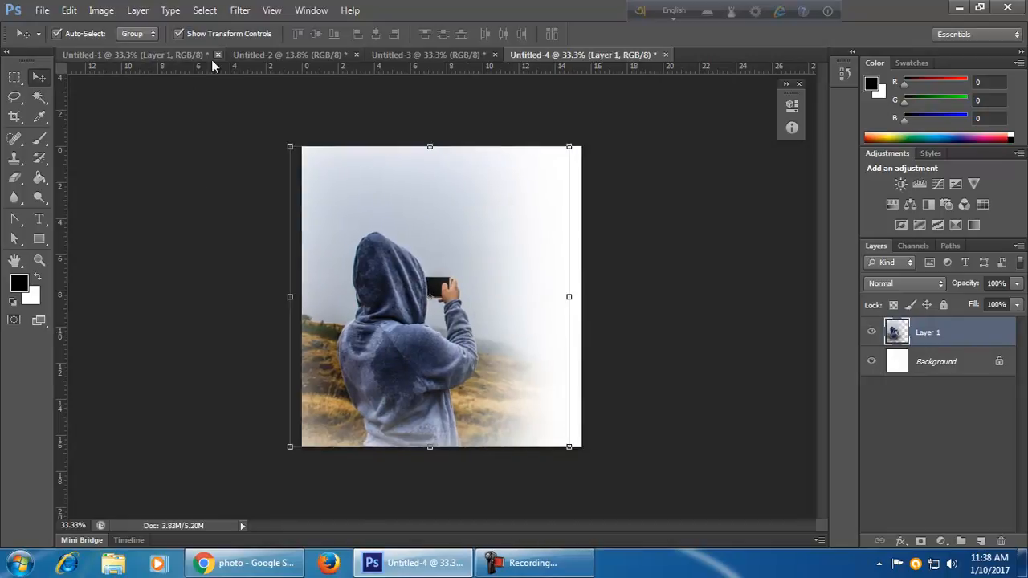
Return to Untitled-1 and clear the feathered selection from the photo.
left_click(157, 55)
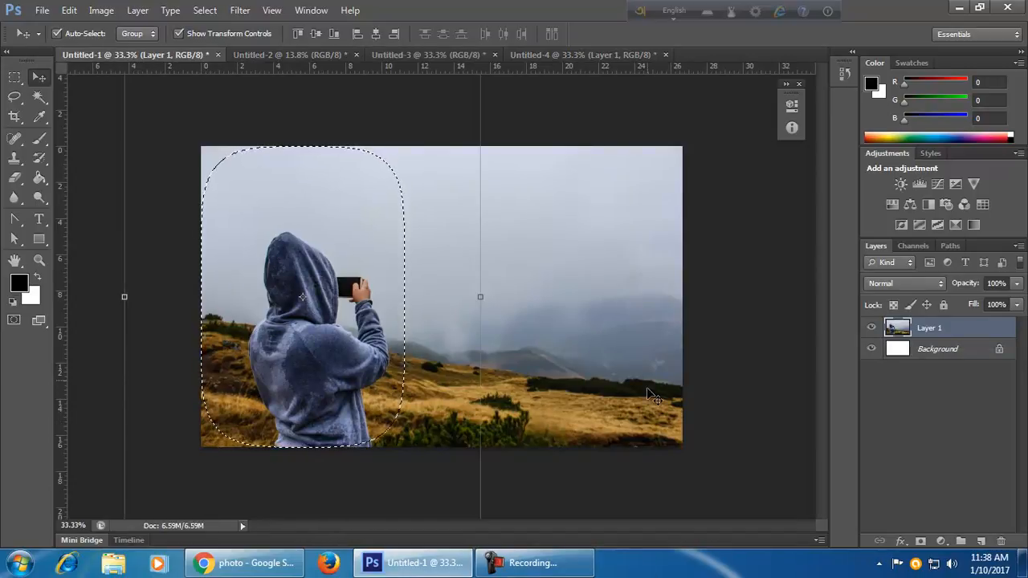
key("ctrl+d")
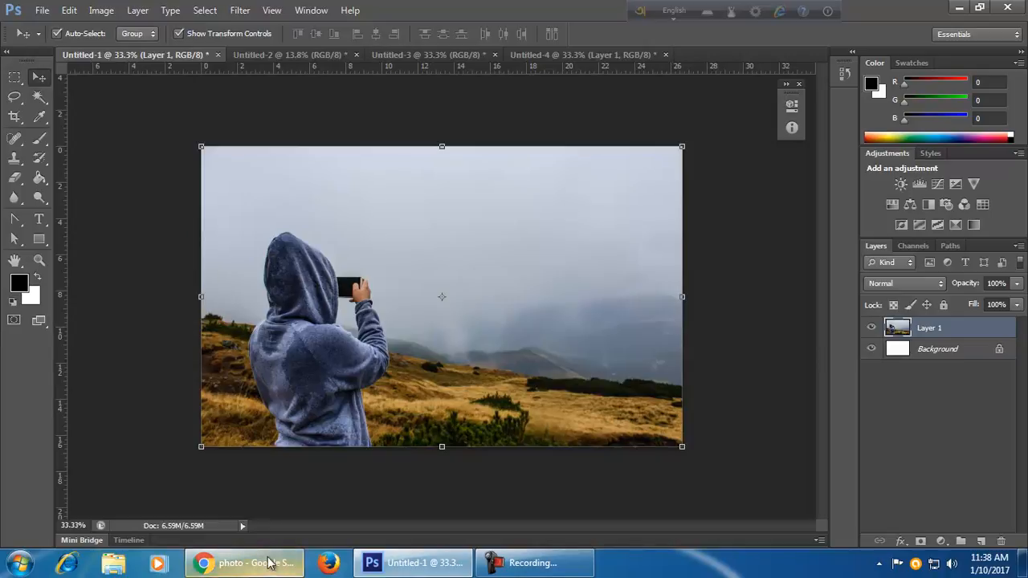
left_click(181, 253)
left_click(438, 301)
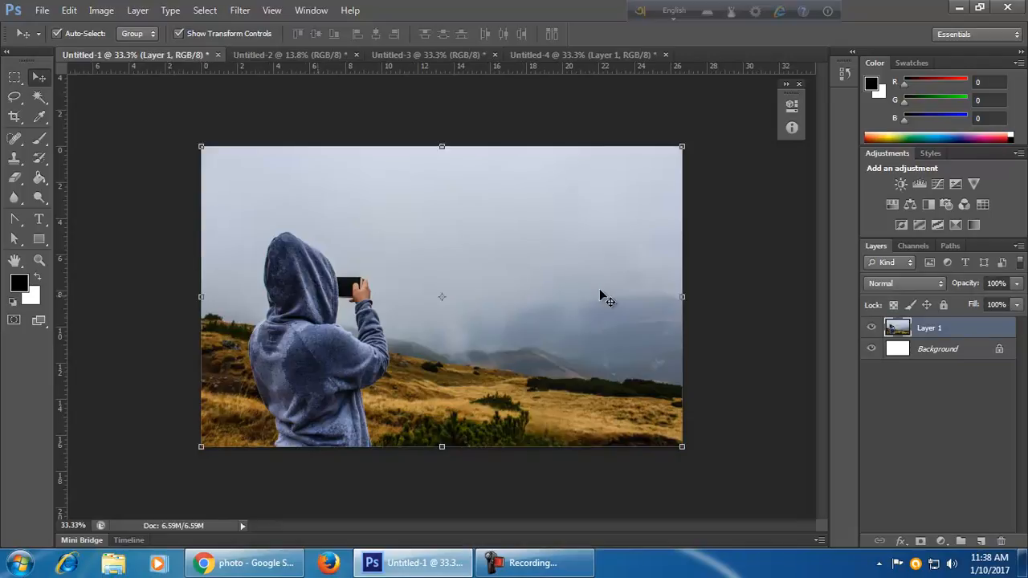
Close the blank A4 document Untitled-2 without saving it and go to Untitled-3.
left_click(356, 55)
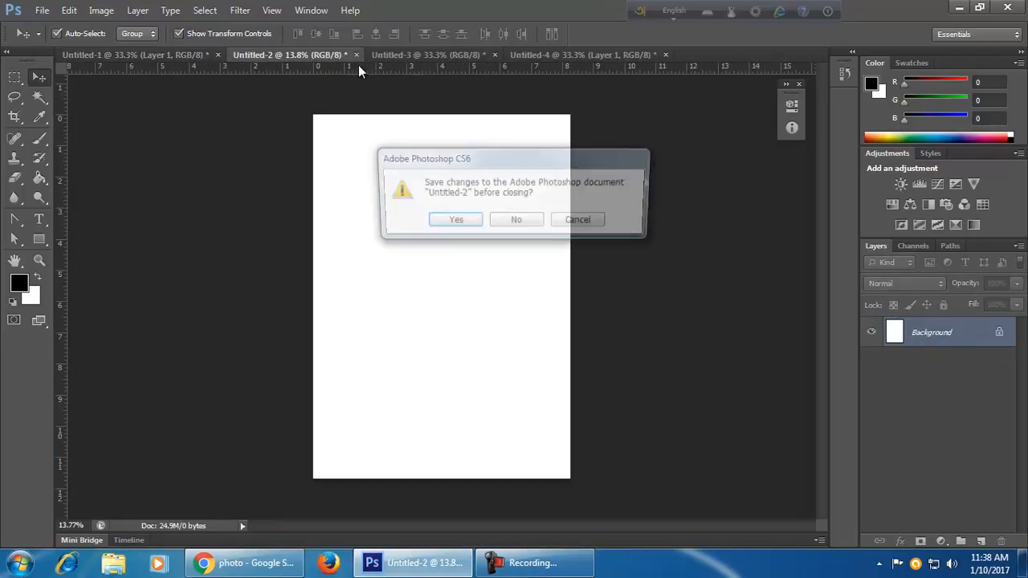
left_click(516, 221)
left_click(345, 54)
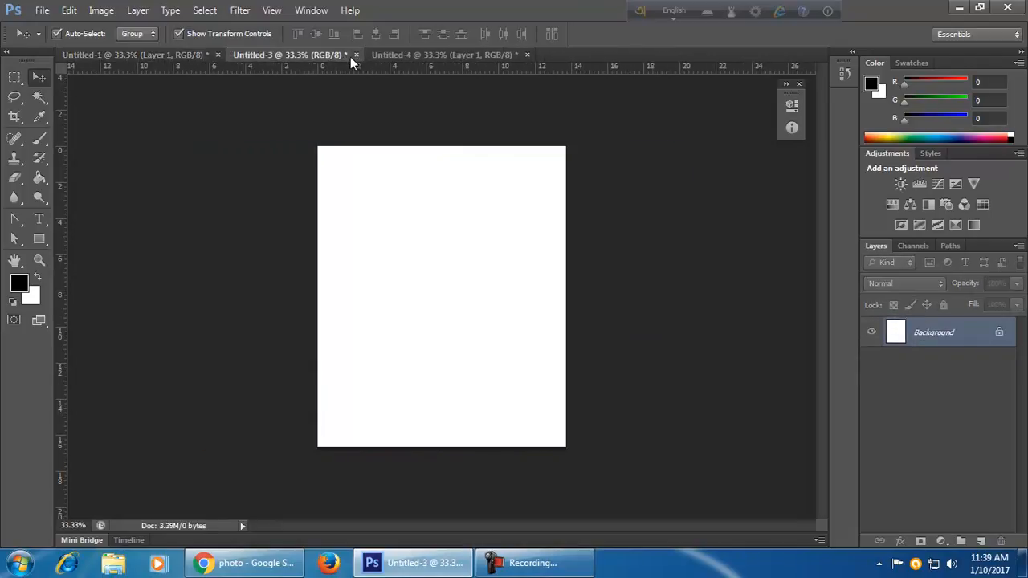
Close Untitled-3 and Untitled-4 without saving and deselect the photo layer in Untitled-1.
left_click(538, 228)
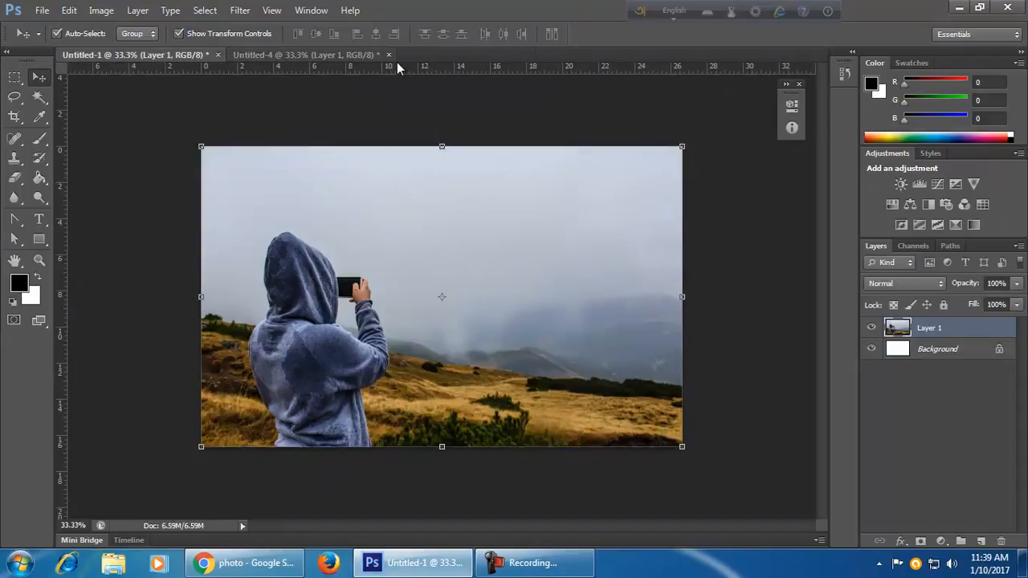
left_click(347, 55)
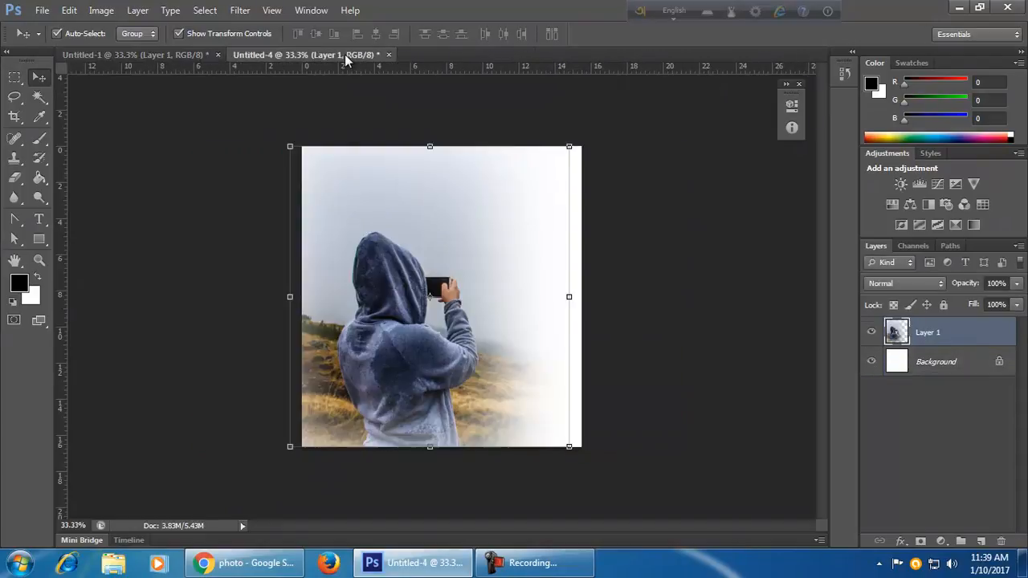
left_click(389, 55)
left_click(511, 224)
left_click(102, 366)
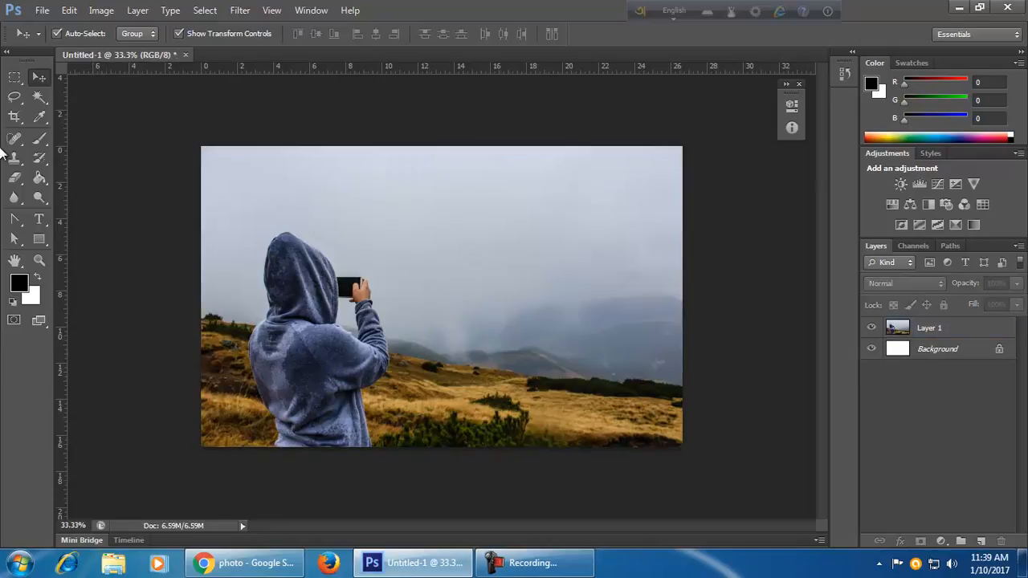
Draw an unfeathered elliptical selection about 711 × 717 px around the hooded person's upper body with the Elliptical Marquee Tool.
left_click(14, 78)
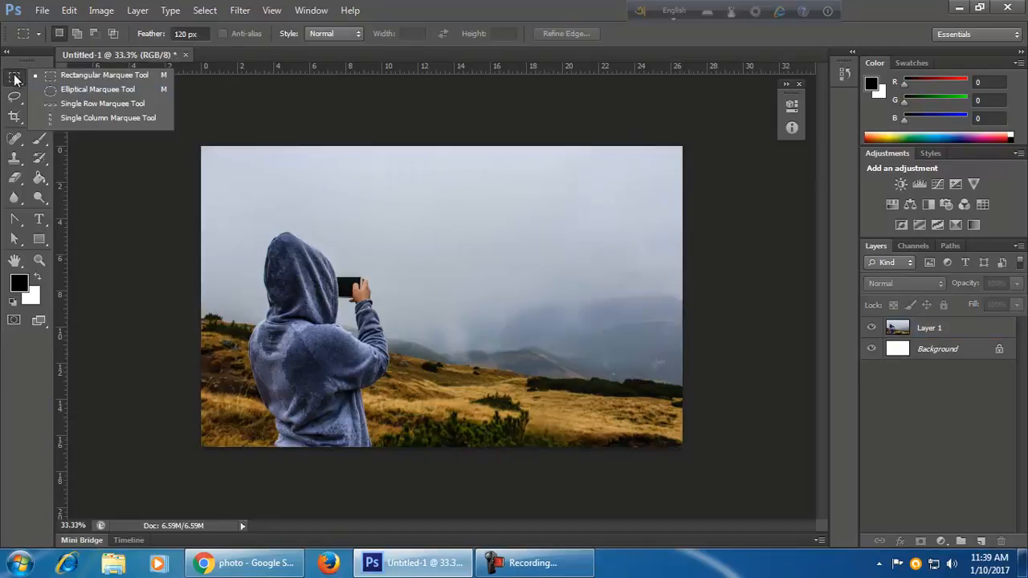
left_click(85, 92)
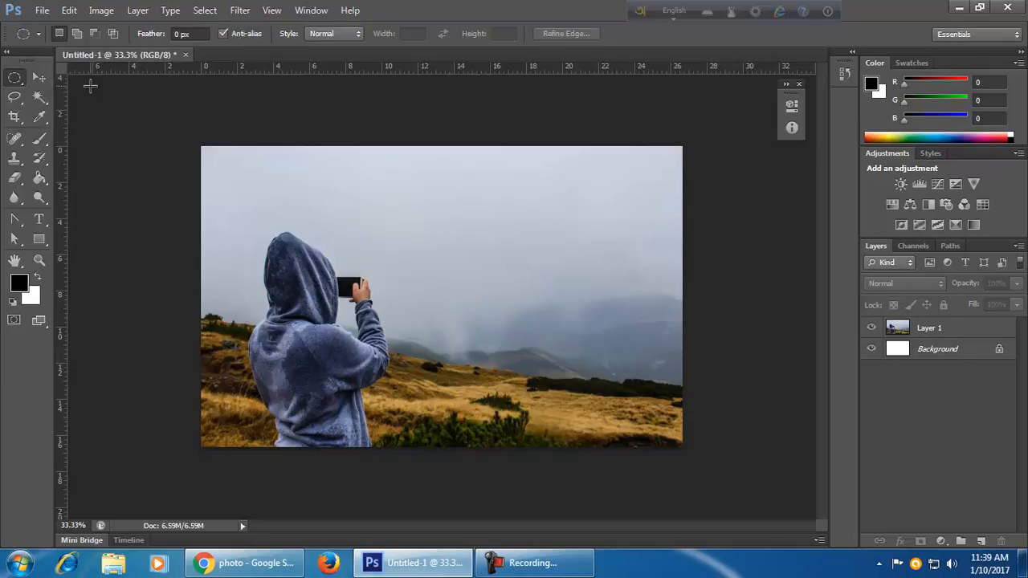
left_click_drag(224, 212, 401, 392)
left_click(70, 9)
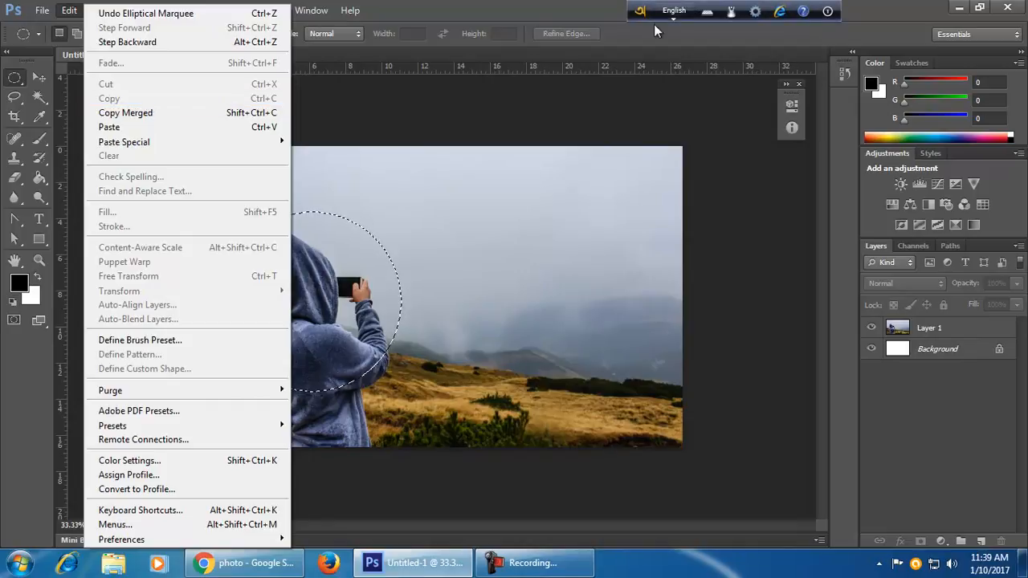
left_click(522, 10)
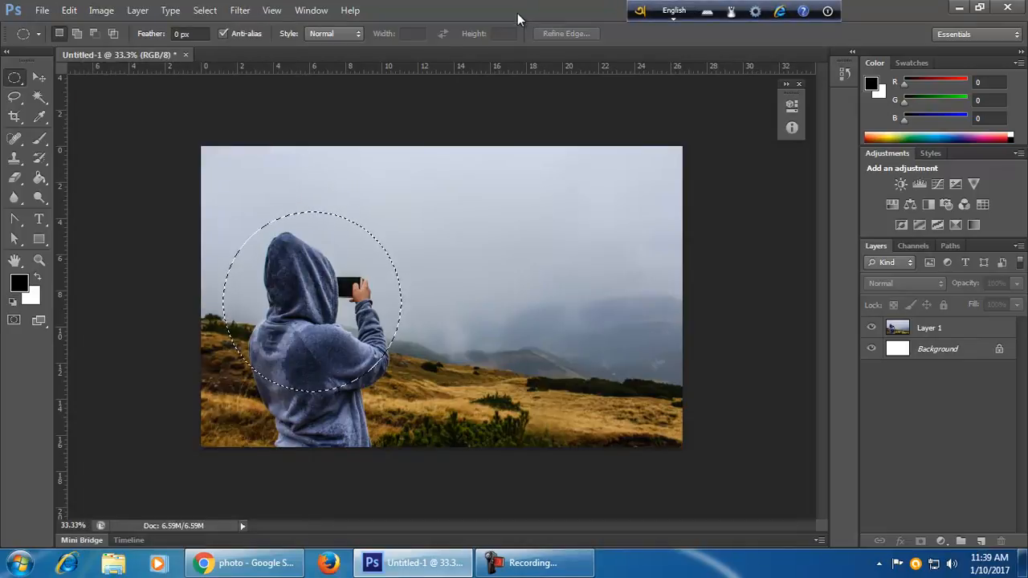
Copy the elliptical selection from Layer 1 and paste it into a new document with the Clipboard preset.
left_click(976, 336)
left_click(69, 10)
left_click(159, 96)
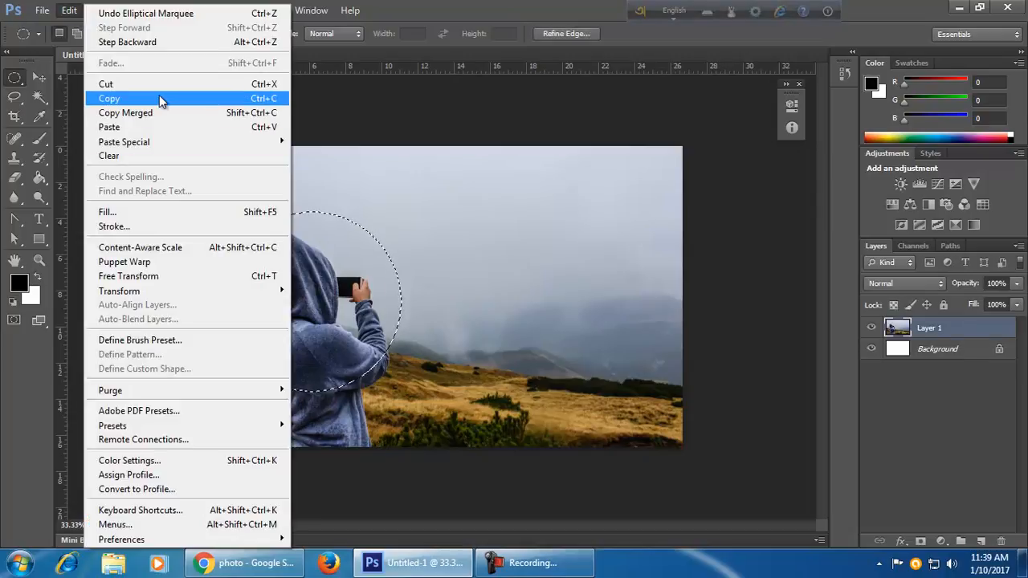
left_click(41, 9)
left_click(48, 25)
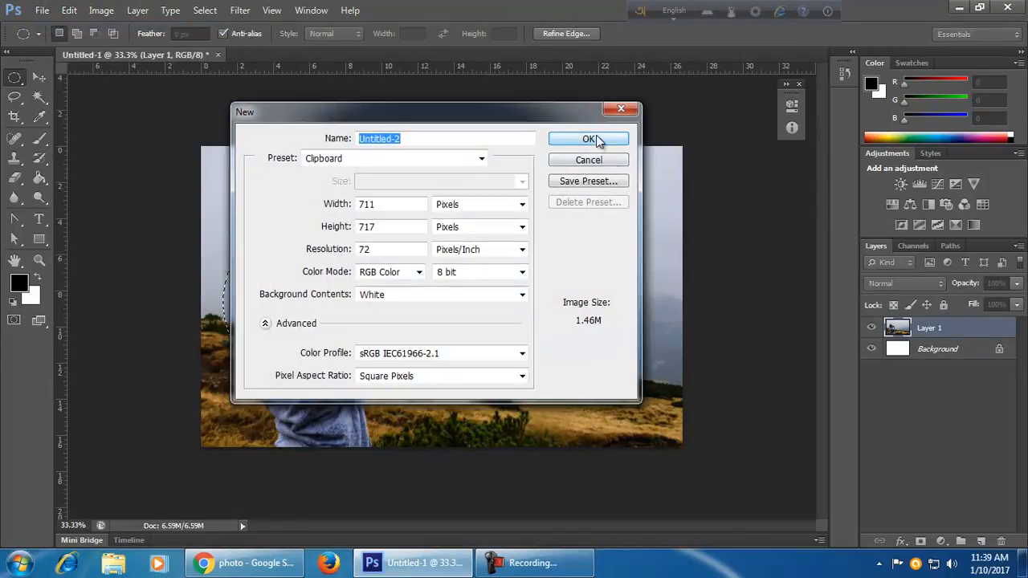
left_click(596, 135)
key("ctrl+v")
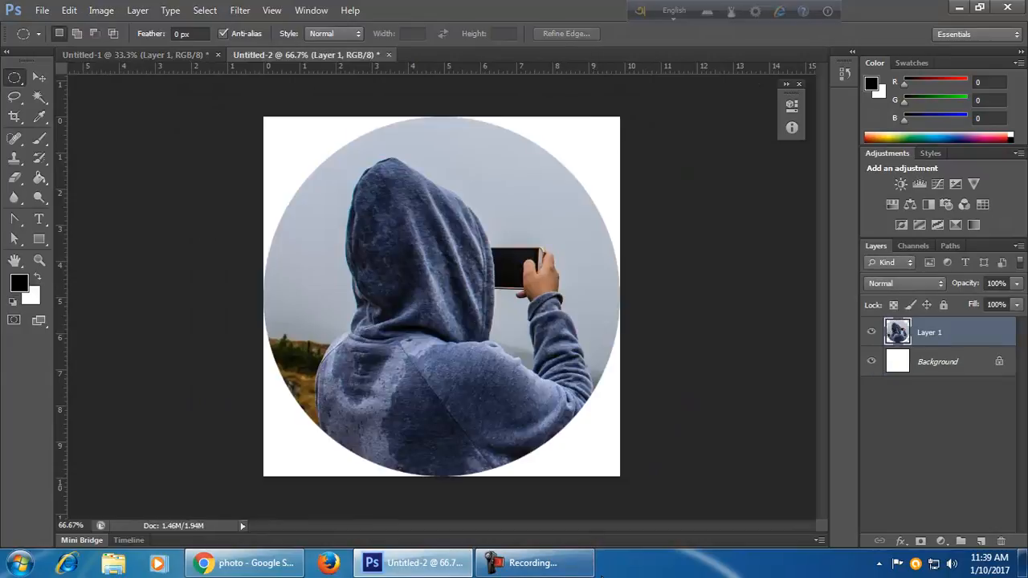
Clear the selection in Untitled-1 and draw an elliptical selection with 50 px feather around the hooded person.
left_click(132, 50)
key("ctrl+d")
left_click(171, 34)
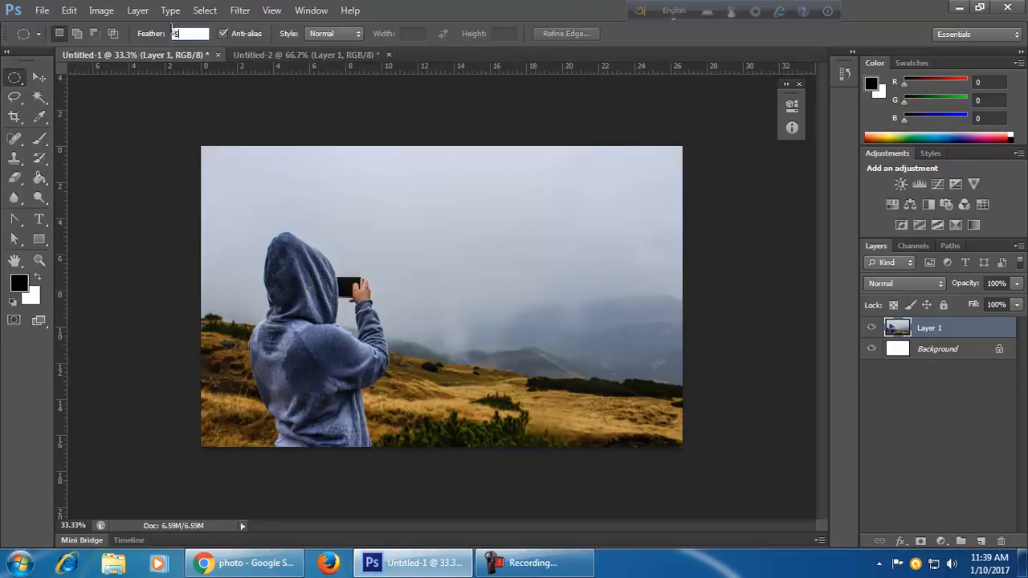
left_click_drag(241, 218, 393, 380)
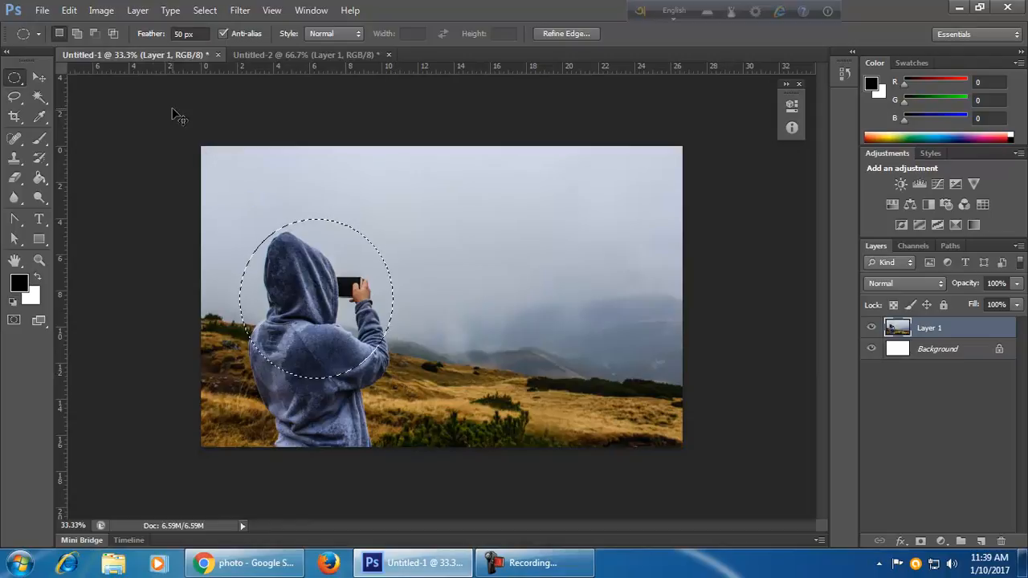
Copy the feathered ellipse, paste it into a new Clipboard-size document, and compare it with the unfeathered version in Untitled-2.
left_click(44, 11)
left_click(60, 27)
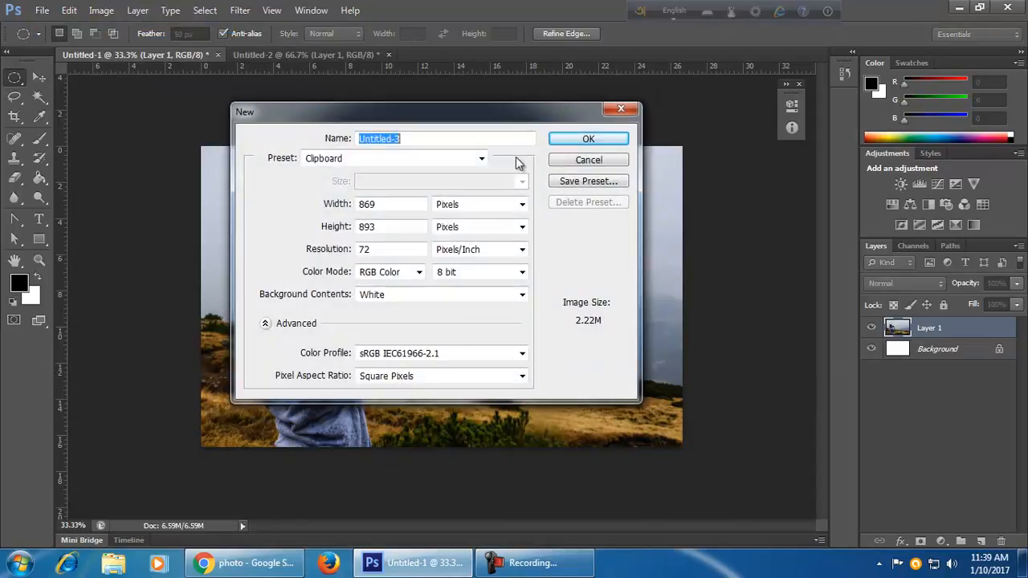
left_click(602, 140)
key("ctrl+v")
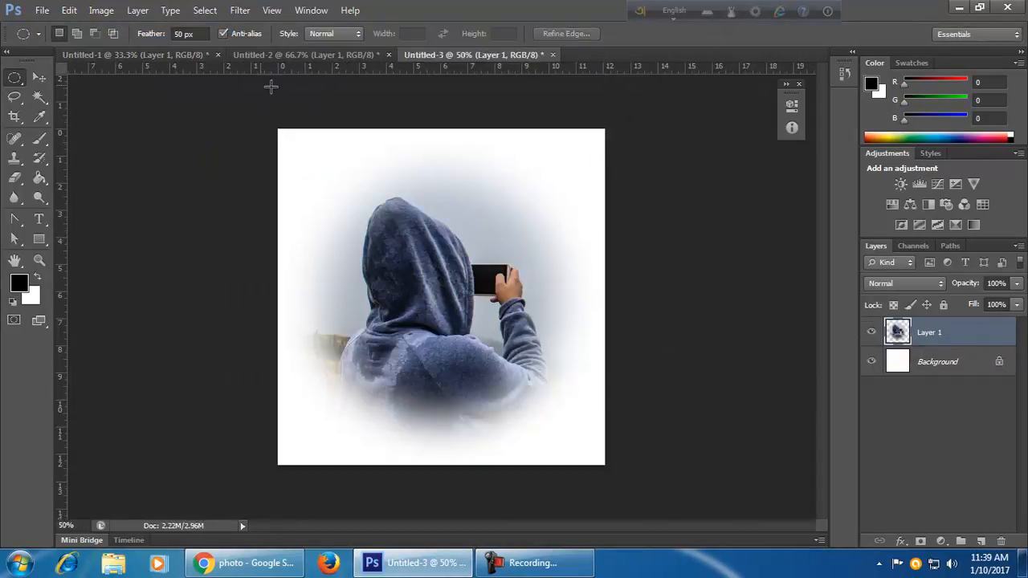
left_click(318, 54)
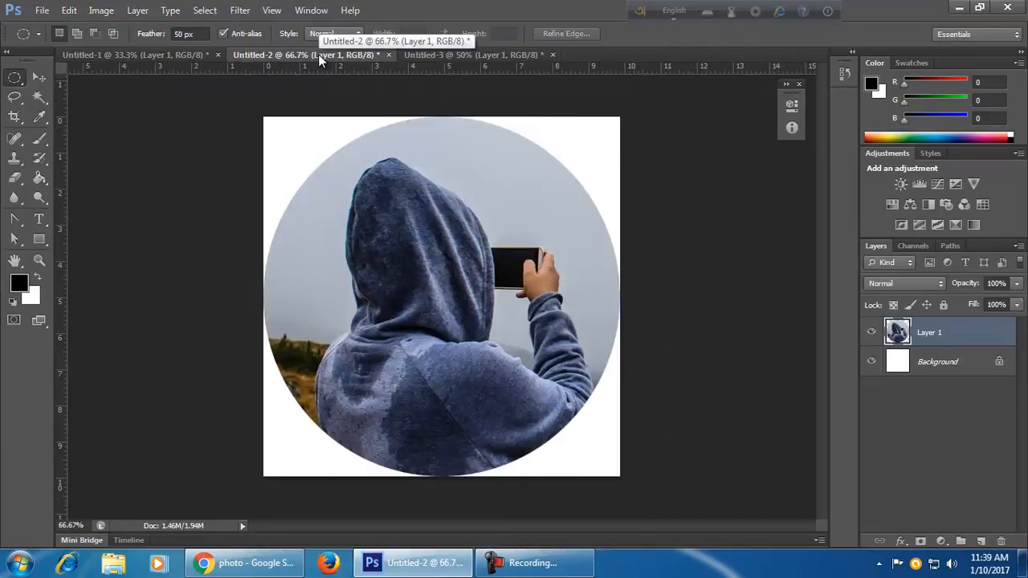
left_click(447, 57)
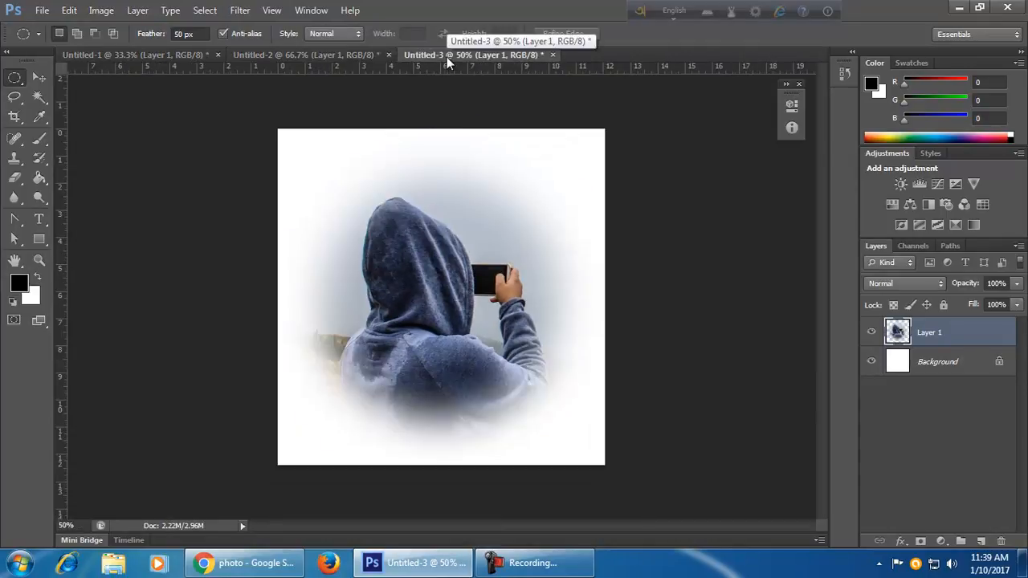
Move the pasted feathered photo towards the upper-left corner of the Untitled-3 canvas with the Move tool.
left_click(38, 77)
left_click_drag(451, 354, 450, 344)
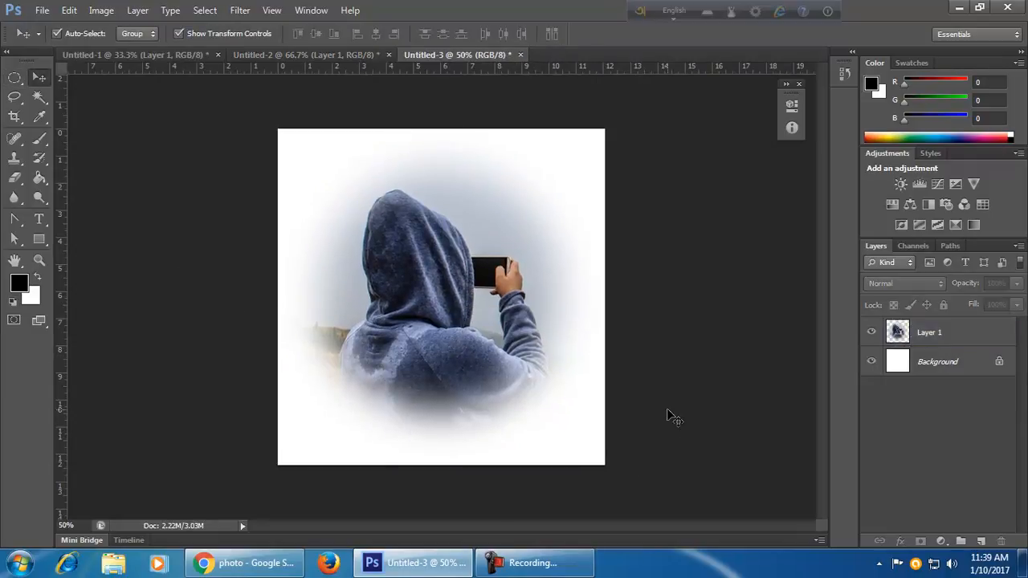
left_click(468, 362)
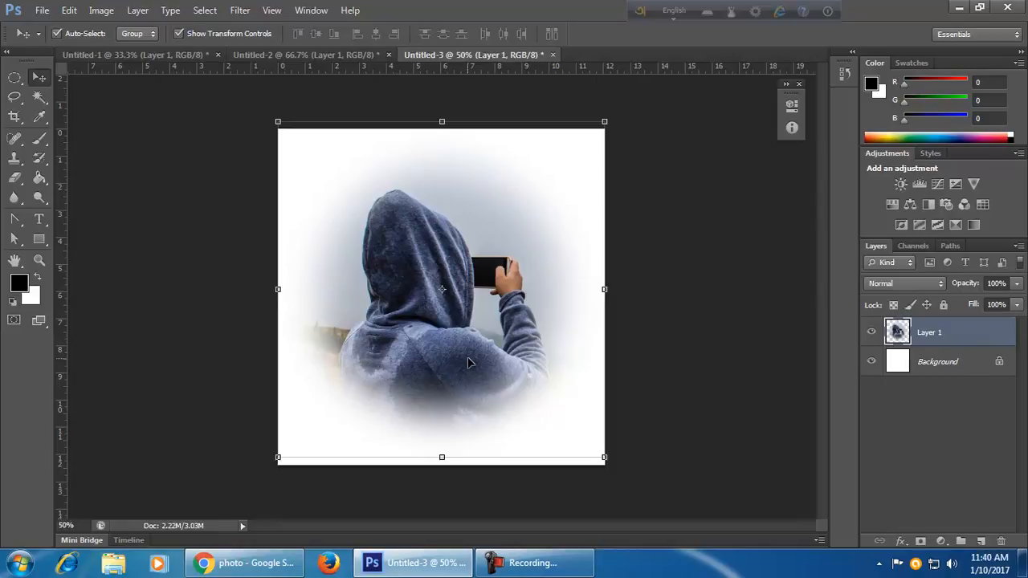
left_click_drag(490, 338, 422, 215)
left_click(716, 363)
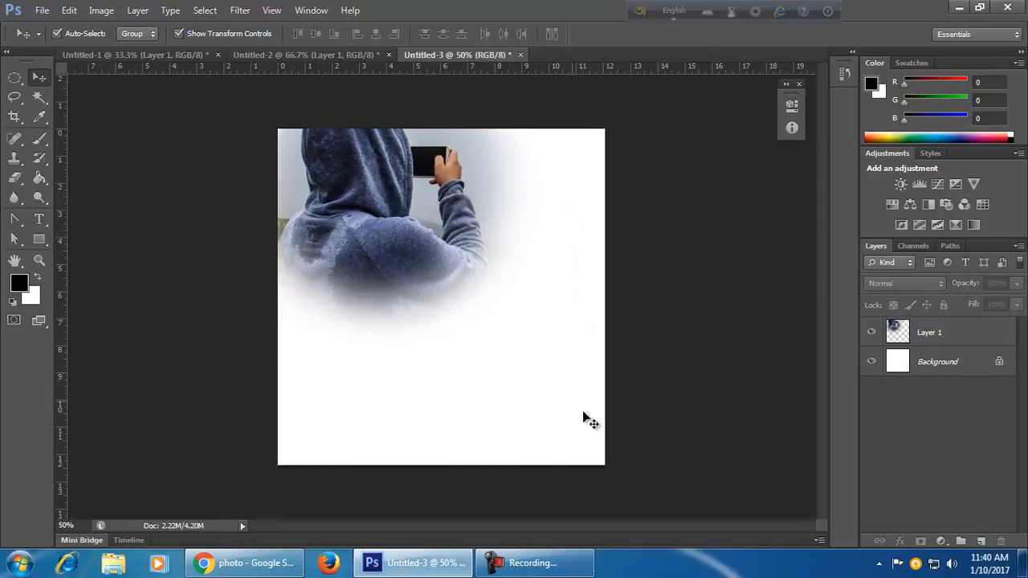
left_click_drag(455, 283, 438, 271)
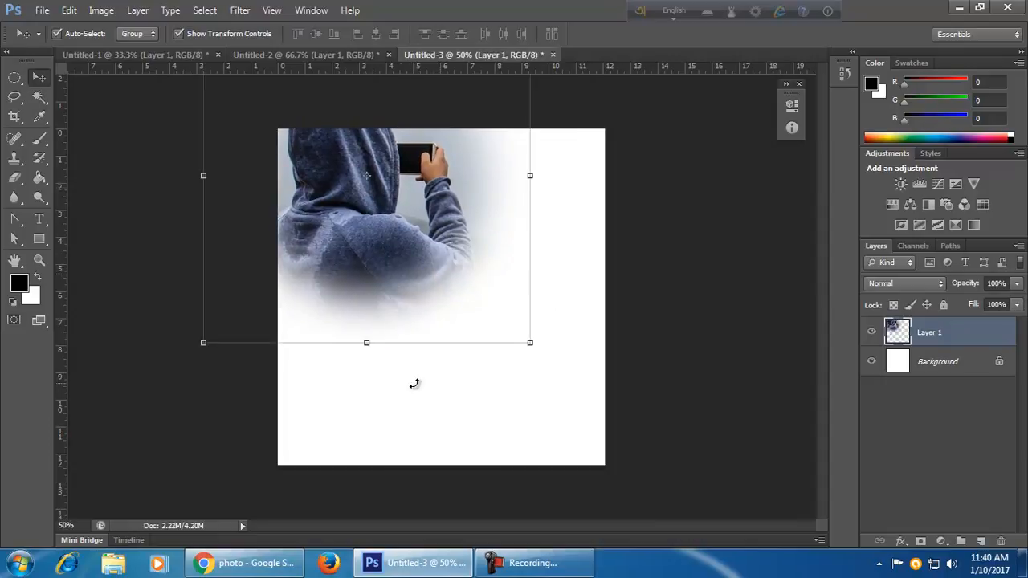
Close Untitled-2 without saving it and return to Untitled-1.
left_click(323, 57)
left_click(389, 55)
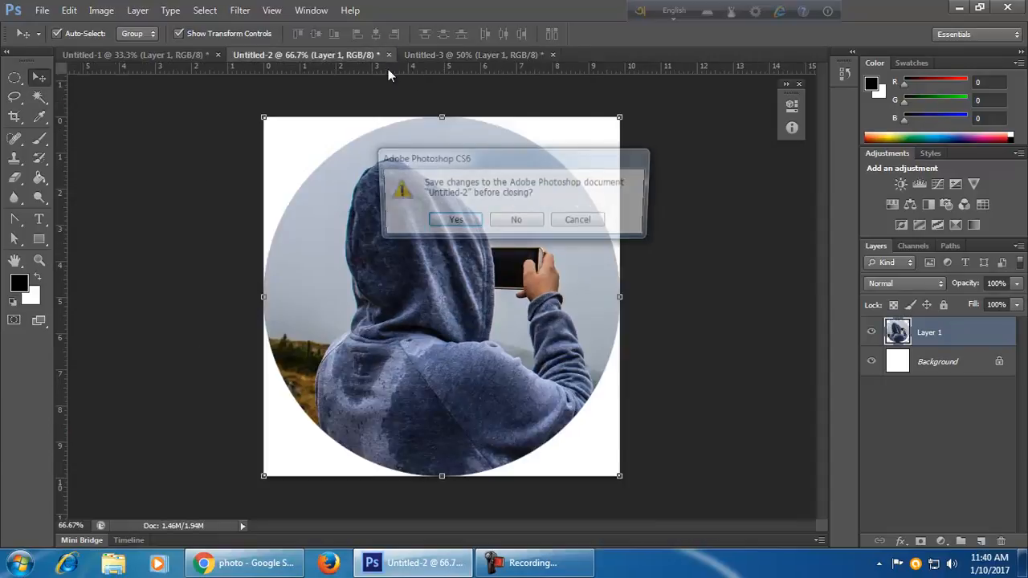
left_click(519, 225)
left_click(140, 52)
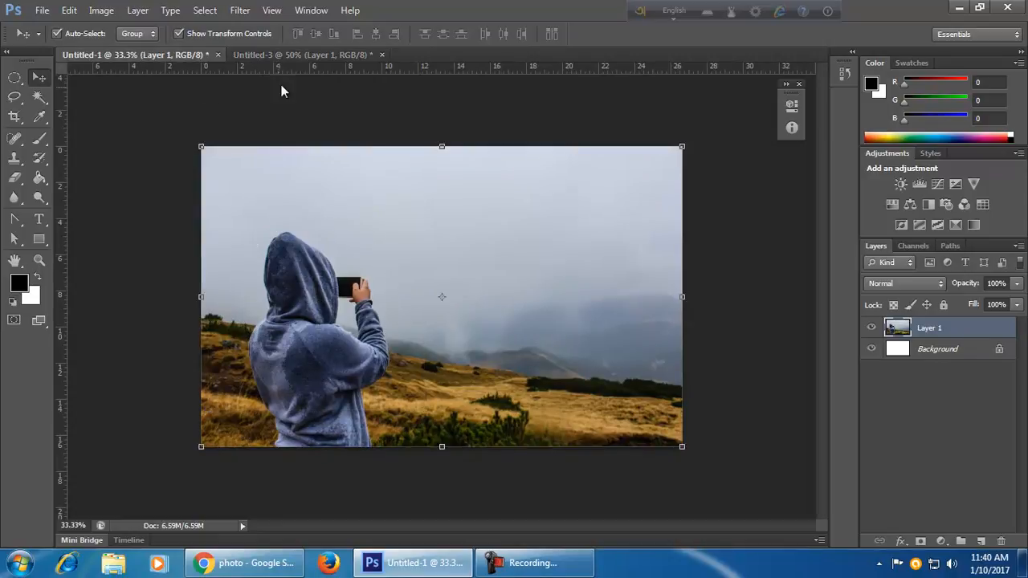
left_click(324, 55)
left_click(172, 57)
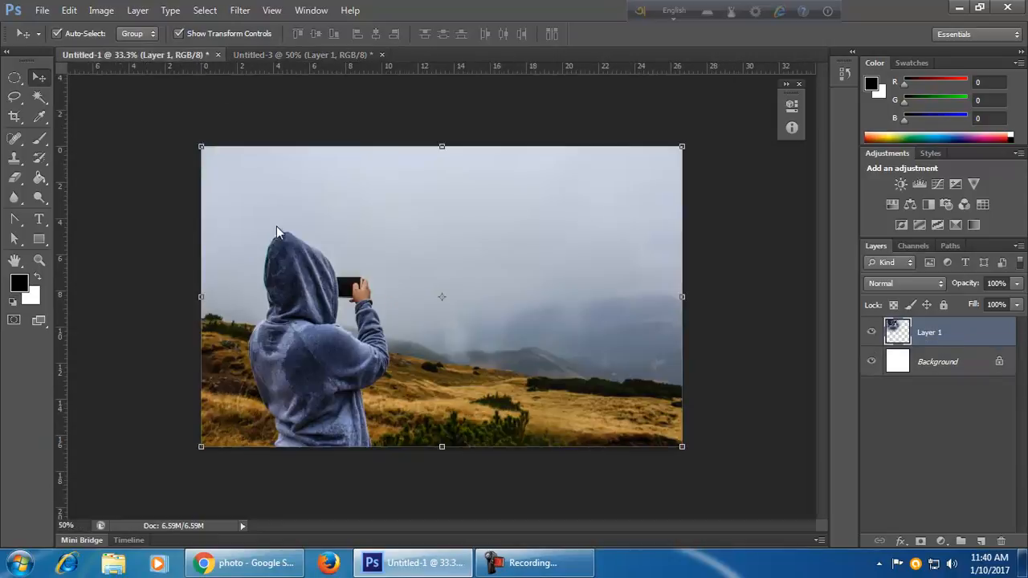
Switch to Chrome and copy the Aviary photo of the man sitting on a stone wall from the image results.
left_click(245, 563)
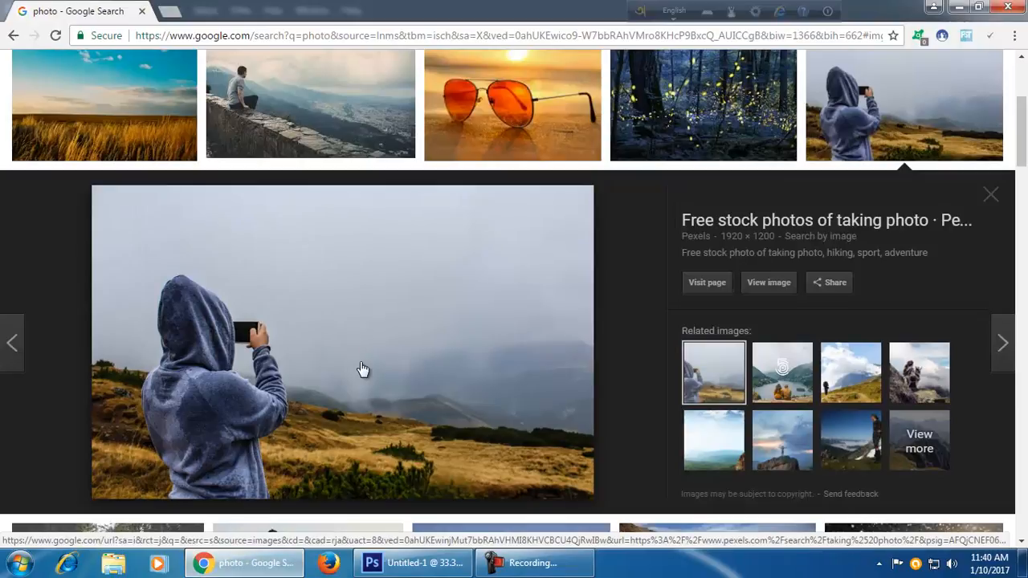
scroll(356, 370, "up", 3)
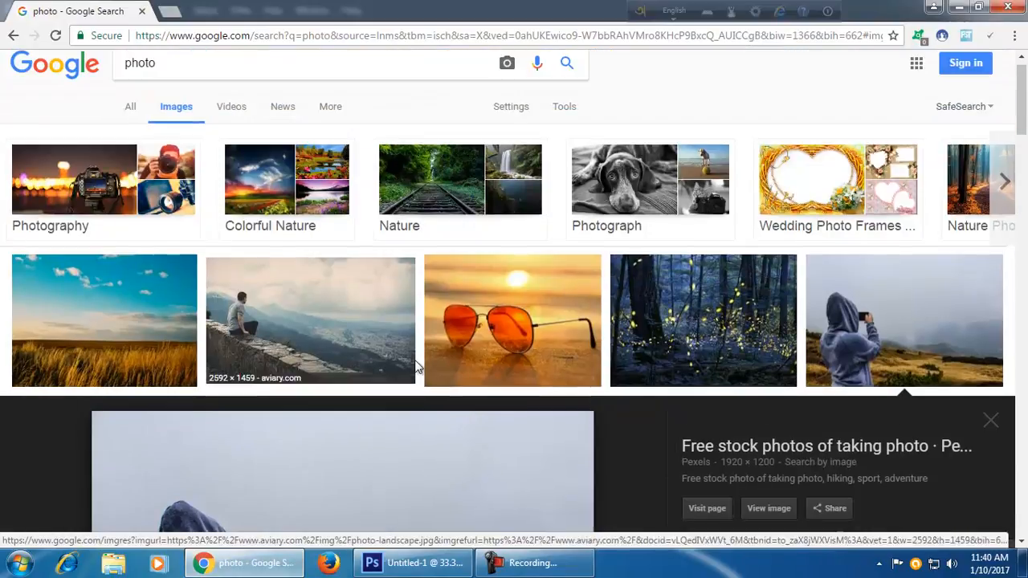
left_click(305, 363)
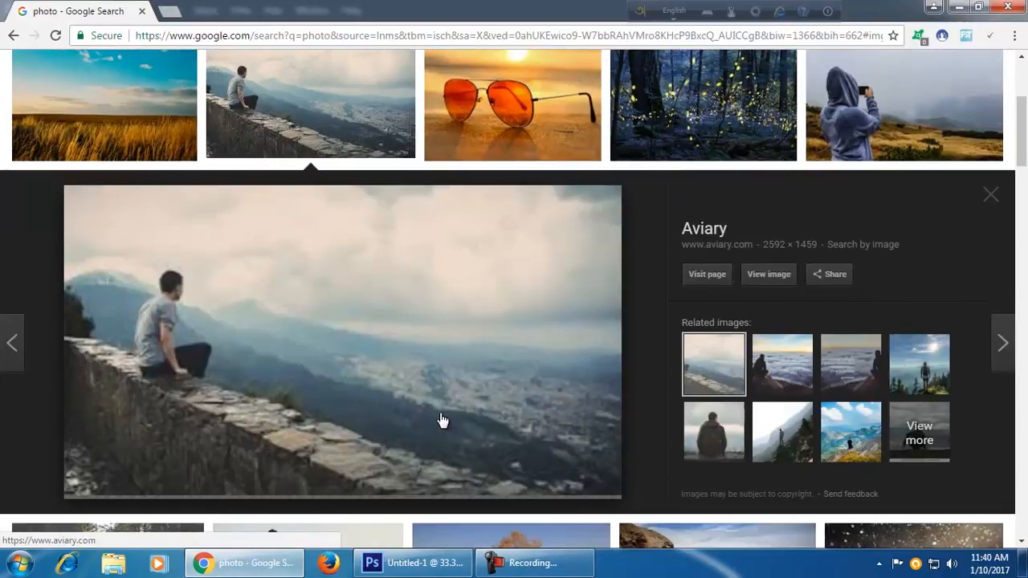
right_click(438, 402)
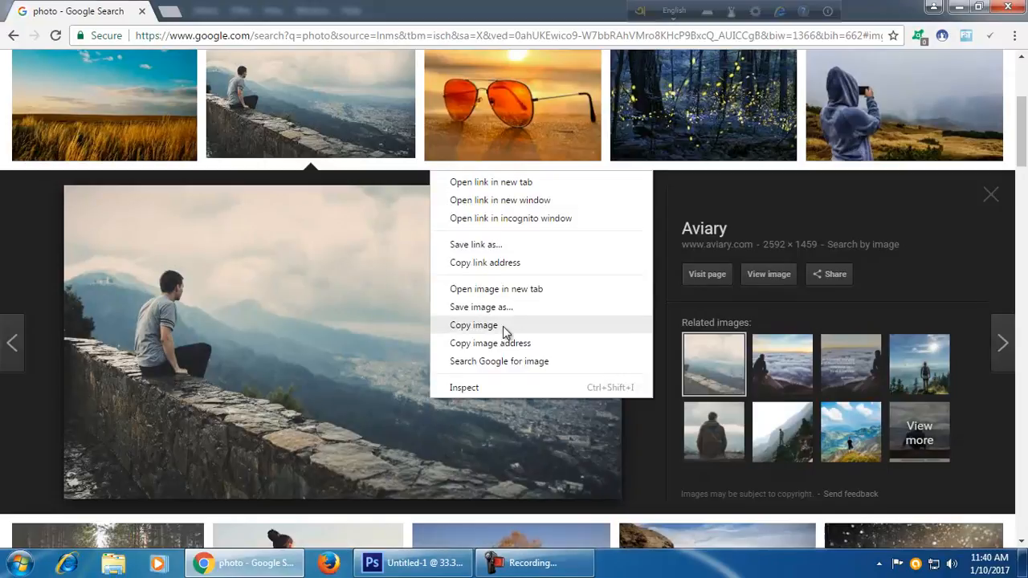
left_click(471, 326)
Switch back to Photoshop and close Untitled-1 without saving it.
left_click(415, 566)
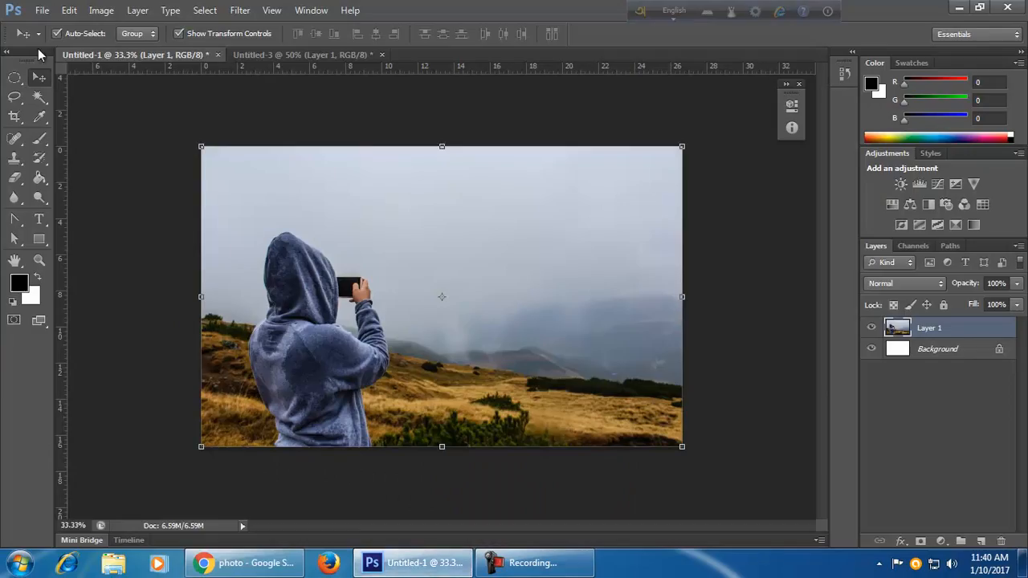
left_click(218, 54)
left_click(495, 224)
Create a new document with the proposed settings and paste the copied stone wall photo into it.
key("alt+f")
key("Return")
left_click(614, 142)
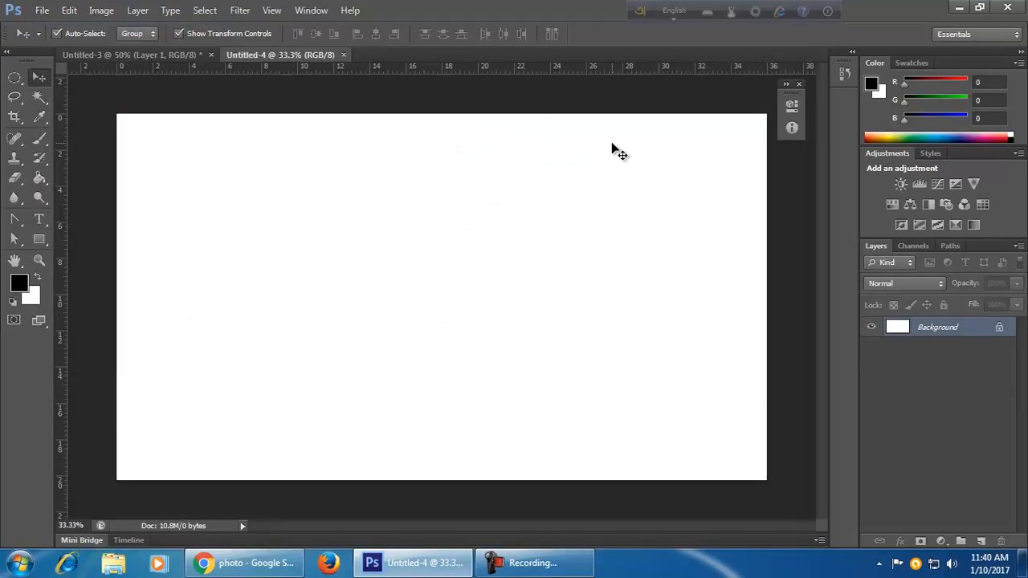
key("ctrl+v")
Draw an elliptical selection with 50 px feather around the man sitting on the wall, and go to Untitled-3.
left_click(15, 77)
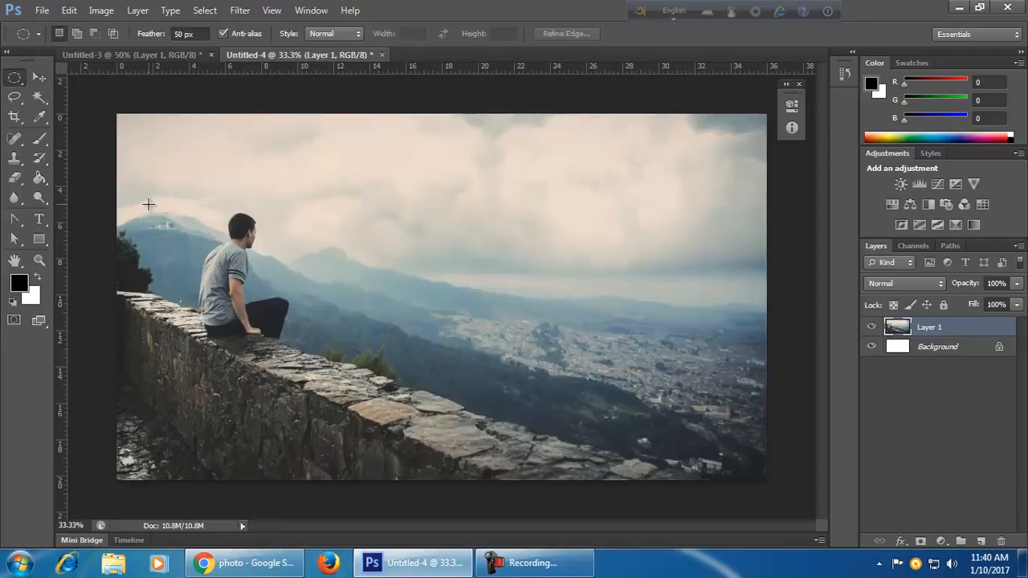
left_click_drag(191, 196, 316, 384)
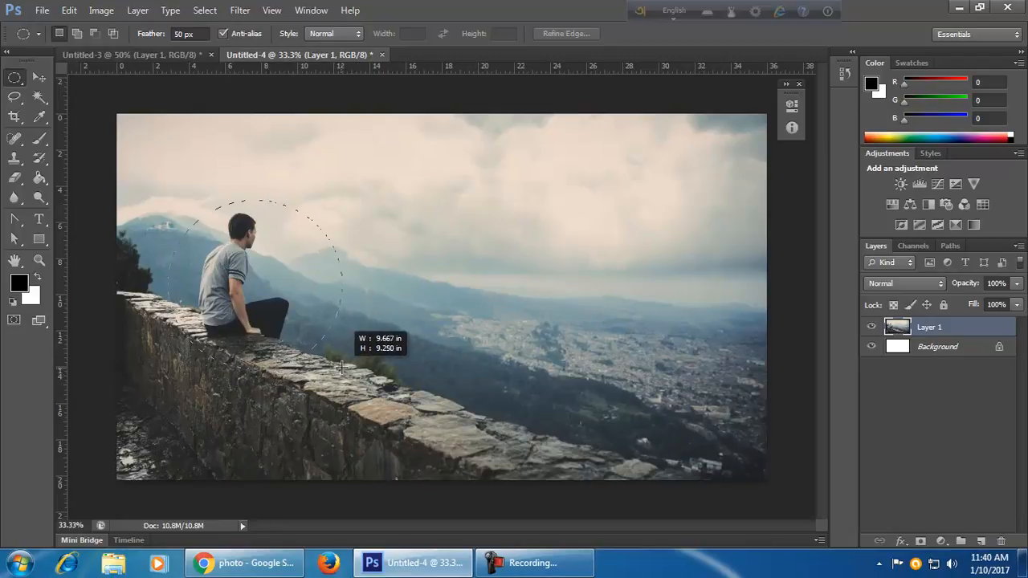
left_click_drag(341, 368, 369, 386)
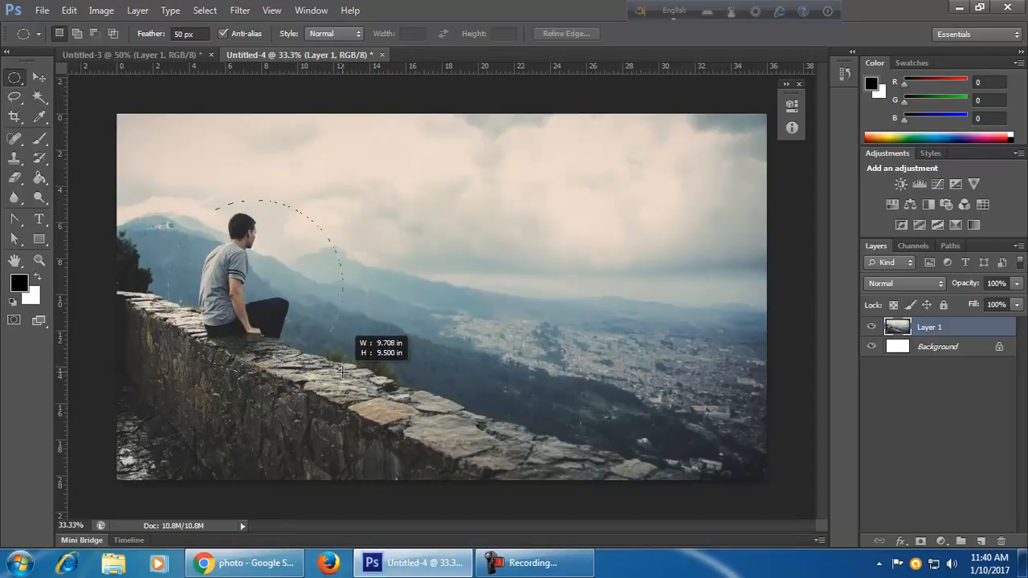
left_click_drag(342, 372, 365, 373)
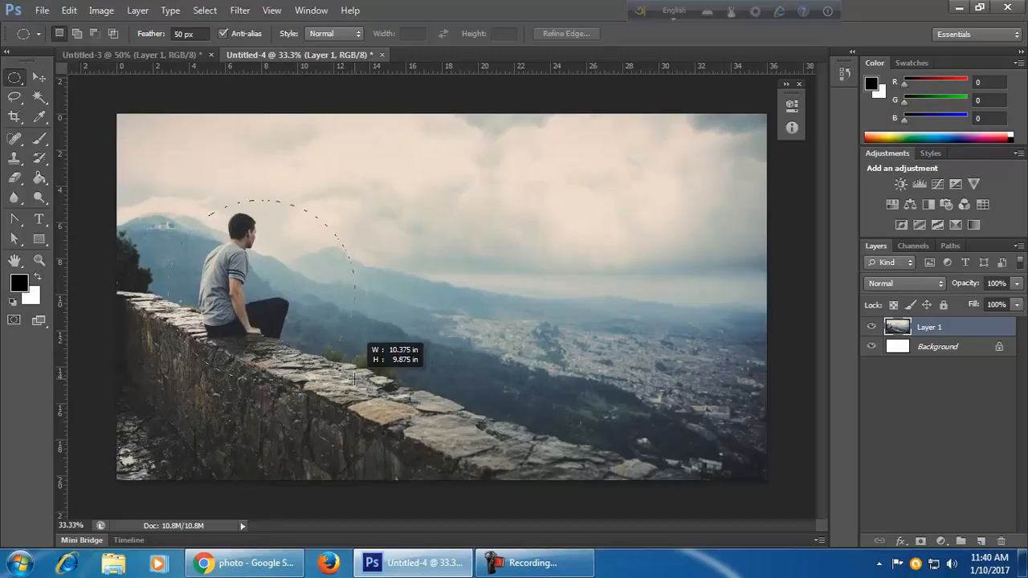
mouse_move(350, 368)
left_mouse_down()
mouse_move(499, 299)
mouse_move(571, 426)
mouse_move(400, 323)
mouse_move(573, 454)
mouse_move(344, 390)
mouse_move(423, 430)
mouse_move(346, 371)
mouse_move(327, 286)
mouse_move(375, 396)
mouse_move(664, 355)
mouse_move(732, 278)
mouse_move(734, 319)
mouse_move(484, 388)
mouse_move(324, 379)
mouse_move(354, 365)
mouse_move(371, 419)
mouse_move(350, 368)
mouse_move(322, 366)
mouse_move(329, 380)
mouse_move(319, 359)
mouse_move(330, 368)
left_mouse_up()
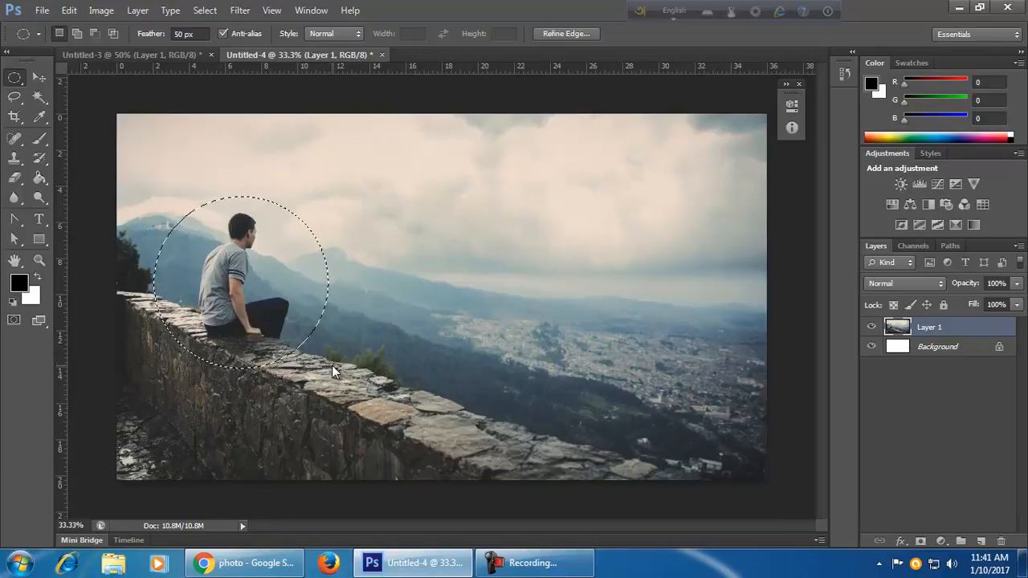
left_click(166, 53)
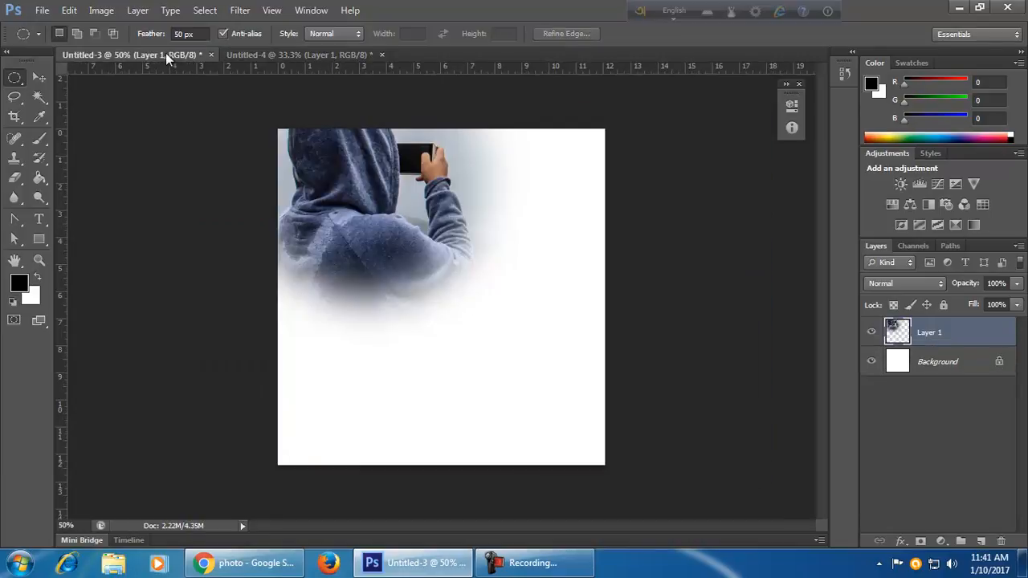
Paste the feathered copy of the seated man into Untitled-3 and position it directly below the hooded person.
key("ctrl+v")
left_click(39, 77)
left_click_drag(468, 344, 552, 258)
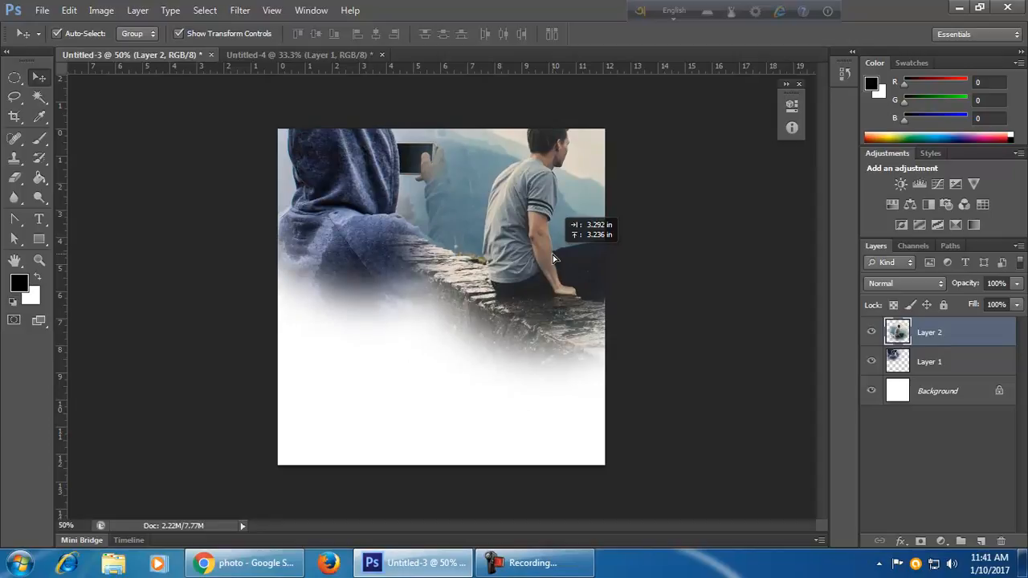
left_click_drag(553, 258, 553, 258)
left_click(756, 377)
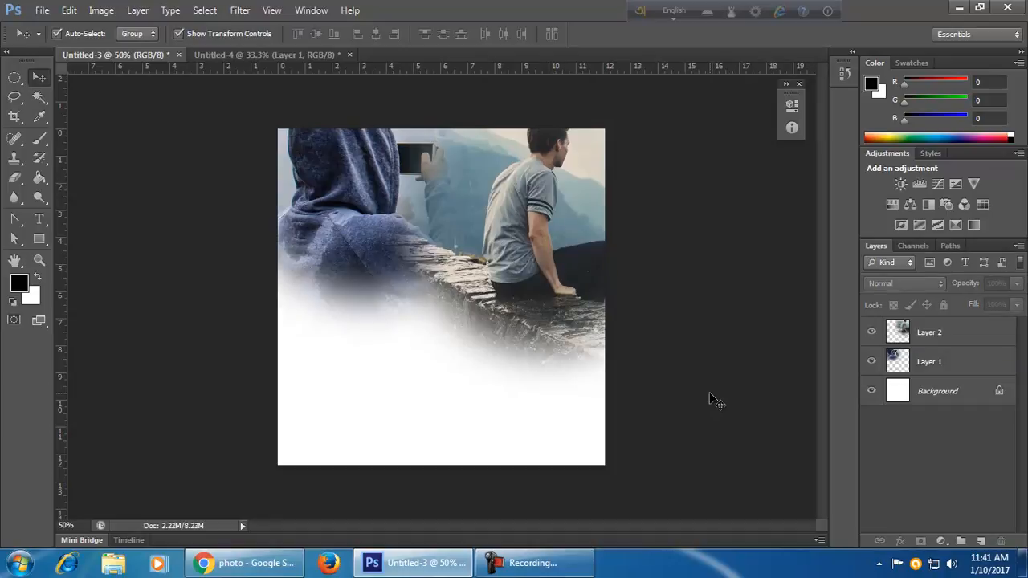
left_click_drag(556, 299, 390, 435)
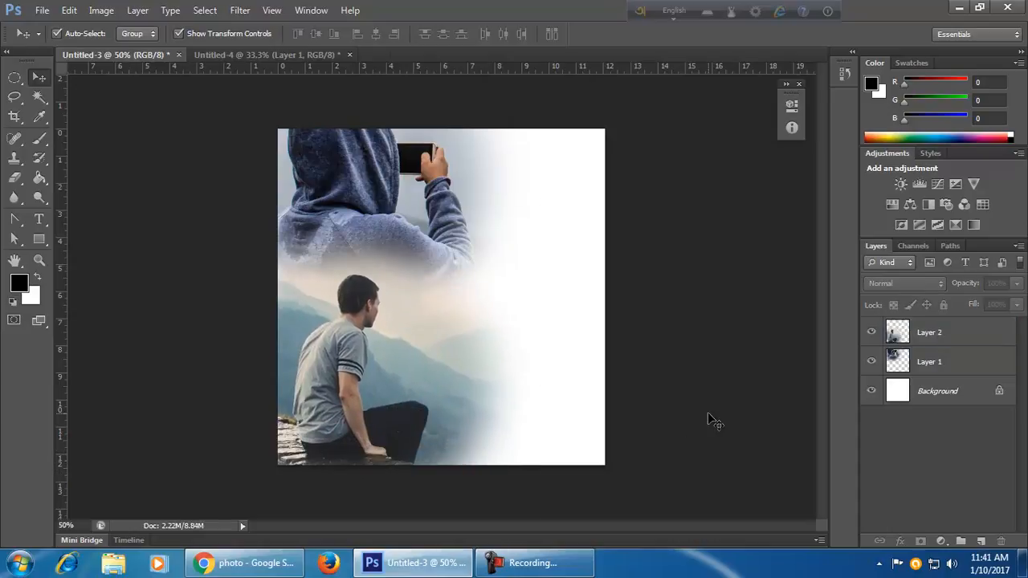
left_click_drag(392, 402, 395, 407)
left_click(791, 440)
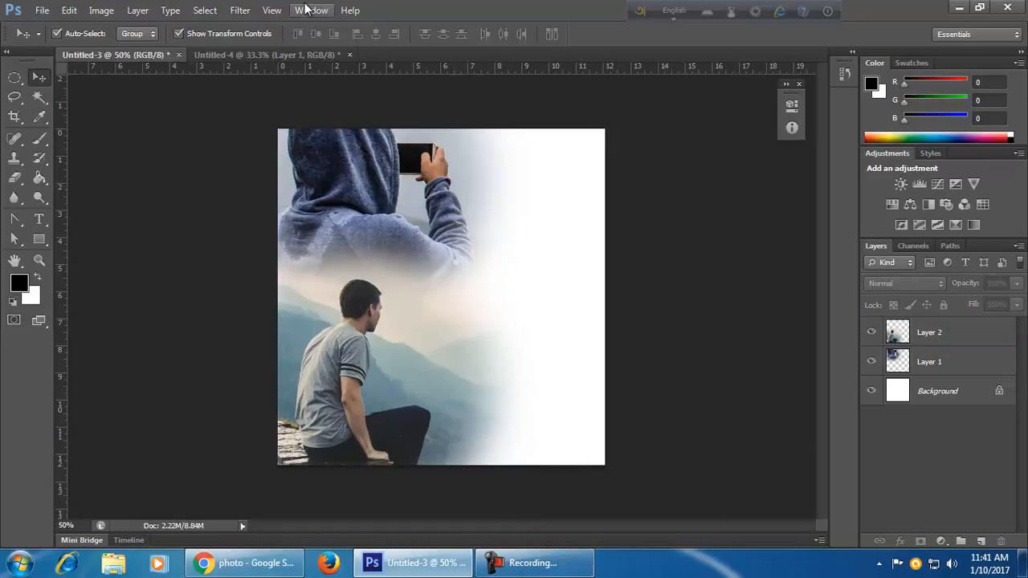
Close Untitled-3 without saving it and draw a loose freehand Lasso selection with 0 px feather around the seated man in Untitled-4.
left_click(178, 55)
left_click(500, 225)
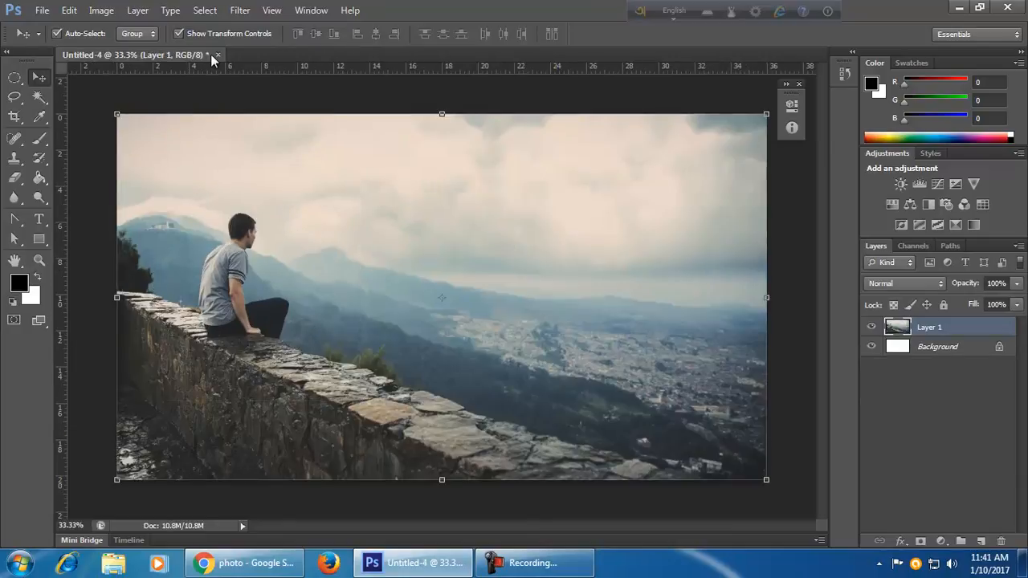
left_click(16, 98)
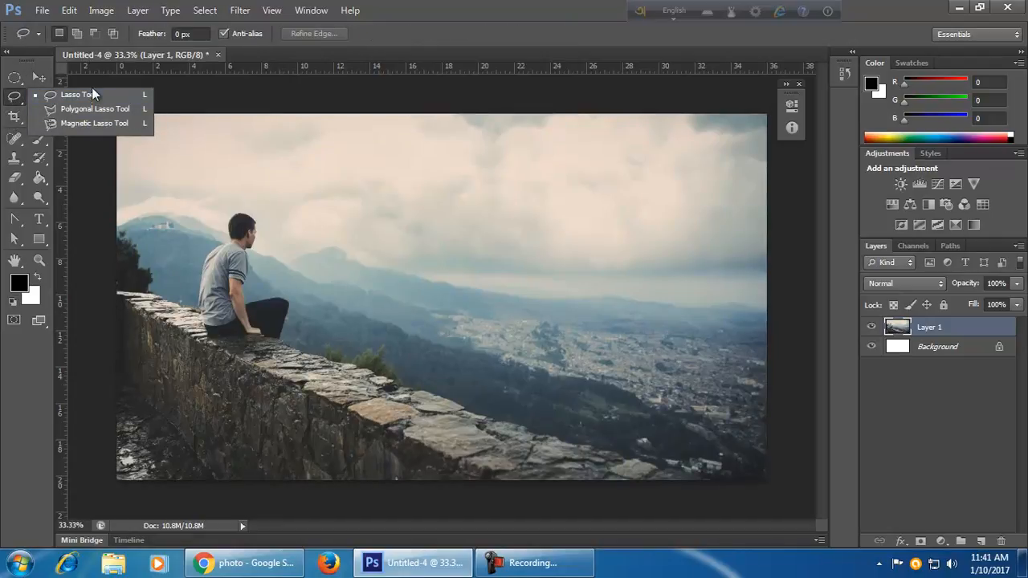
left_click(12, 78)
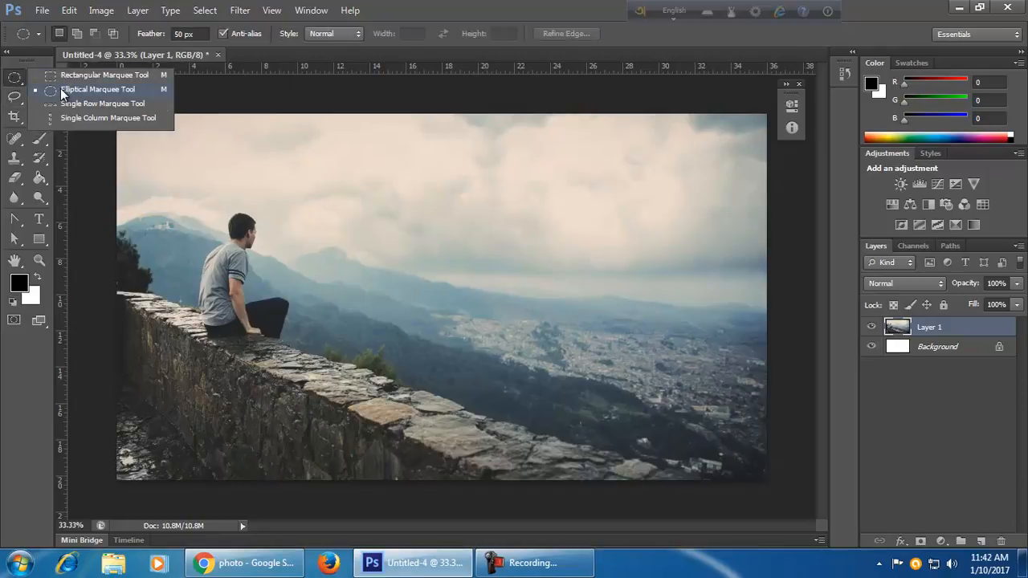
left_click(13, 97)
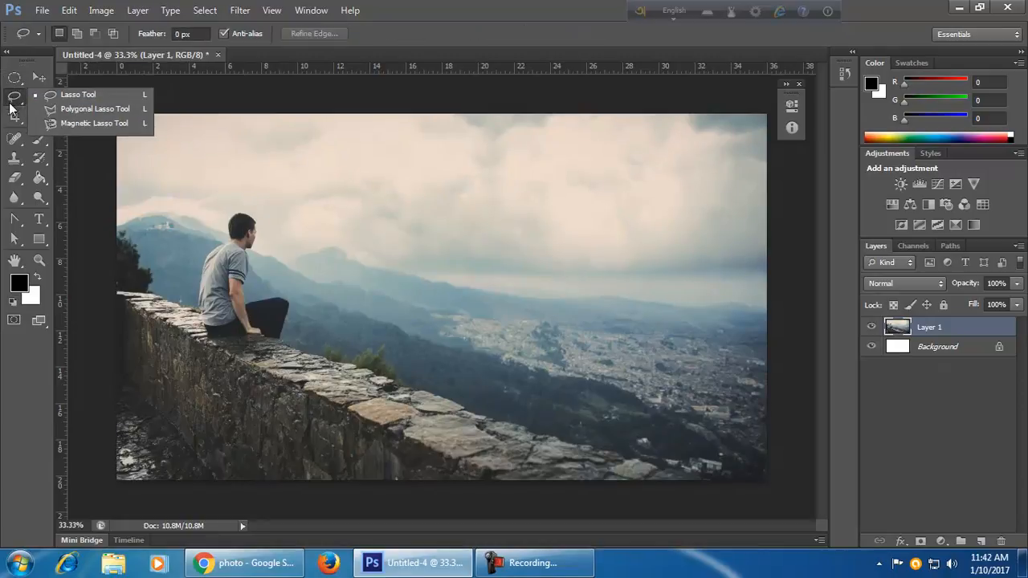
left_click(76, 98)
scroll(241, 255, "up", 4)
left_click_drag(296, 275, 418, 290)
mouse_move(271, 364)
left_mouse_down()
mouse_move(243, 339)
mouse_move(259, 298)
mouse_move(248, 224)
mouse_move(302, 150)
mouse_move(353, 171)
mouse_move(415, 235)
mouse_move(432, 382)
mouse_move(388, 410)
mouse_move(305, 401)
mouse_move(246, 419)
mouse_move(270, 366)
left_mouse_up()
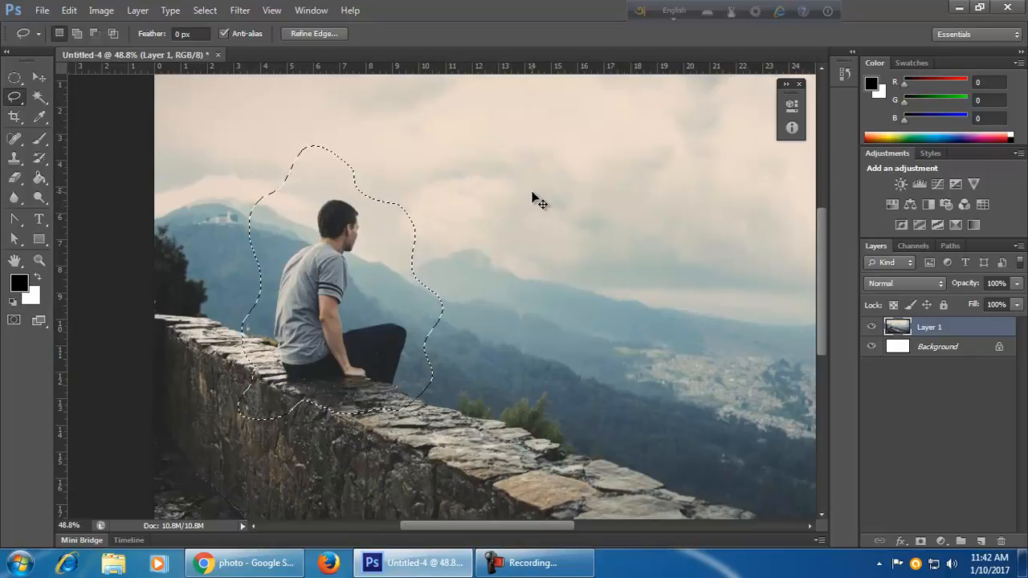
Copy the freehand selection into a new document with the proposed size of 558 × 750 px.
left_click(40, 11)
left_click(33, 24)
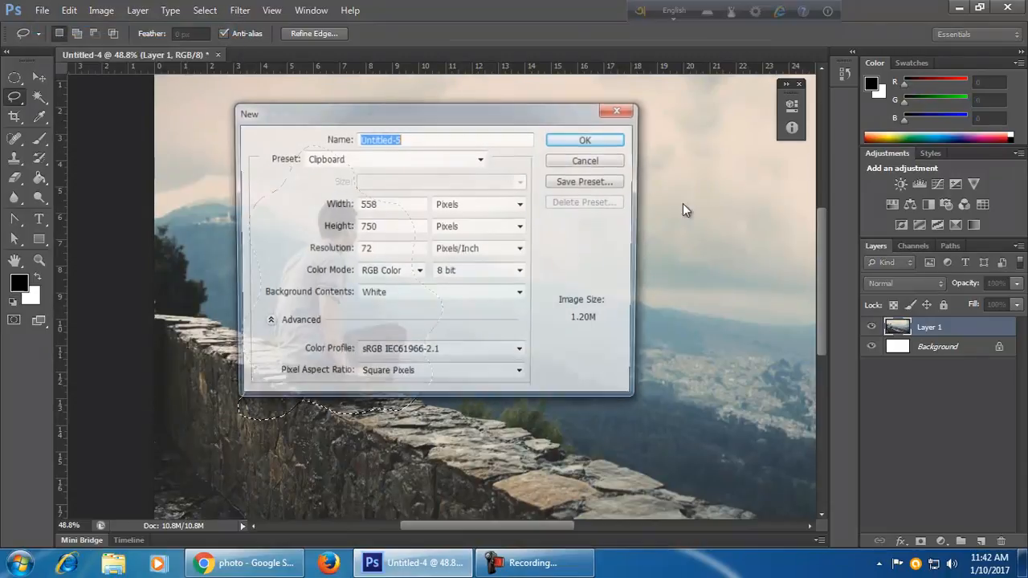
left_click(598, 139)
key("ctrl+v")
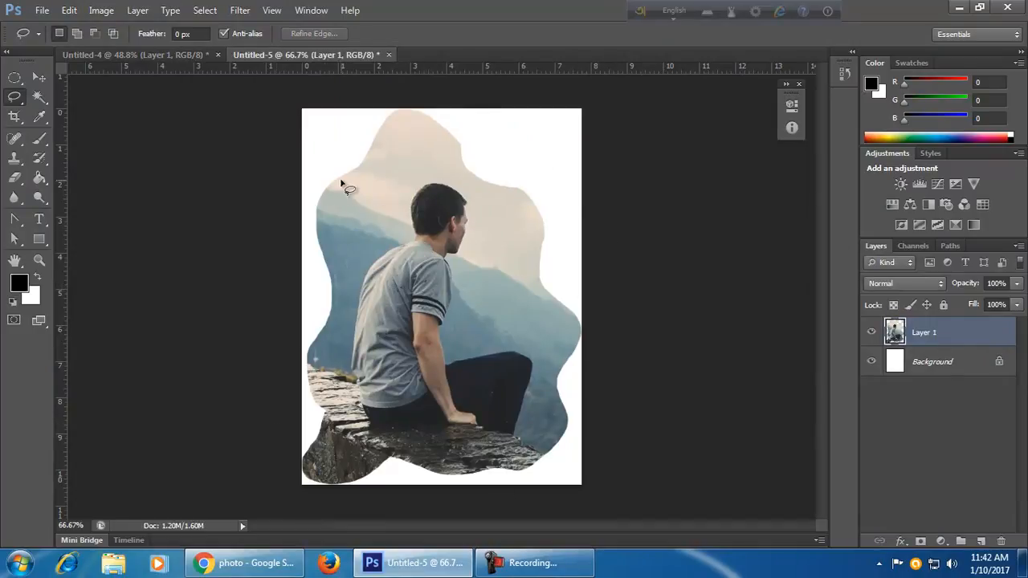
Close Untitled-5 without saving it, and try another freehand Lasso selection around the seated man before deselecting.
left_click(389, 55)
left_click(518, 220)
left_click(288, 269)
mouse_move(251, 291)
left_mouse_down()
mouse_move(259, 213)
mouse_move(294, 172)
mouse_move(352, 185)
mouse_move(381, 219)
mouse_move(377, 293)
mouse_move(405, 305)
mouse_move(418, 371)
mouse_move(381, 435)
mouse_move(283, 407)
mouse_move(244, 376)
mouse_move(254, 291)
left_mouse_up()
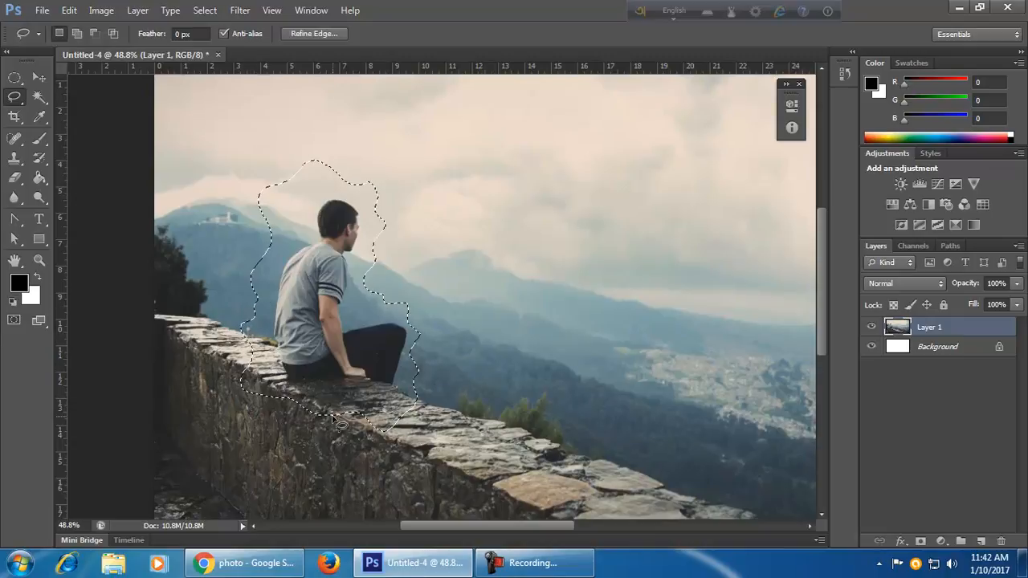
key("ctrl+d")
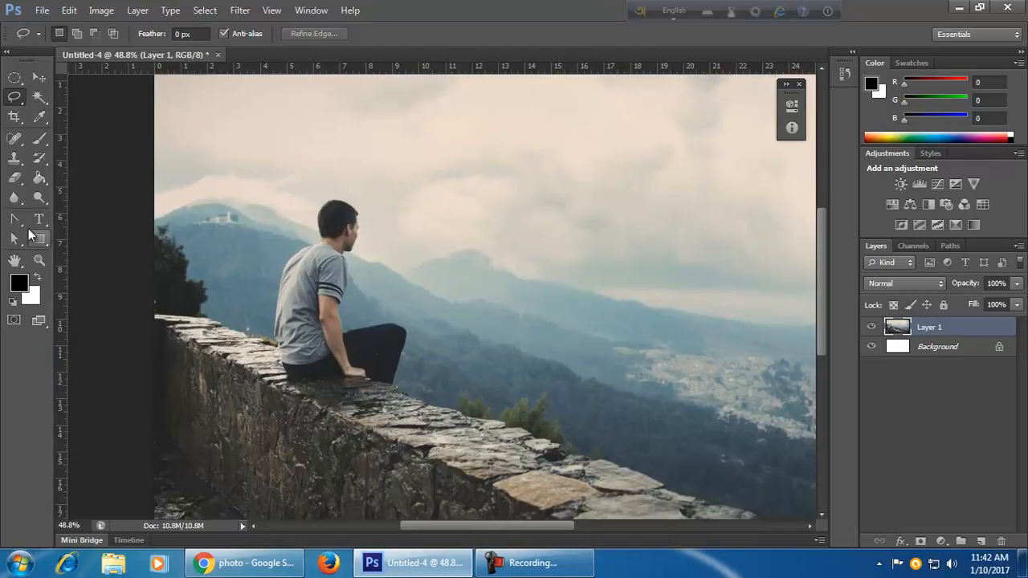
left_click_drag(14, 224, 18, 228)
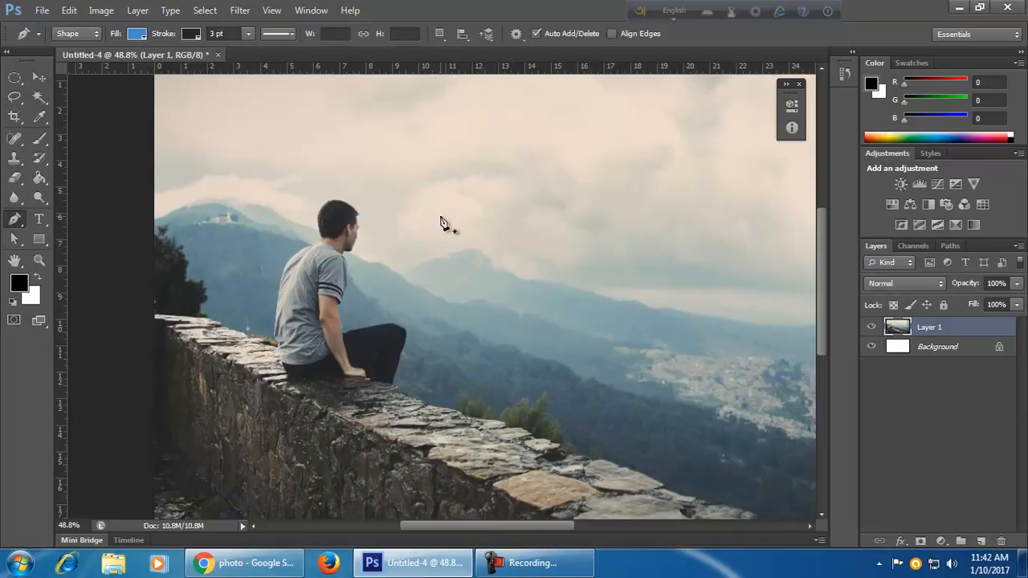
scroll(462, 291, "up", 2)
key("alt")
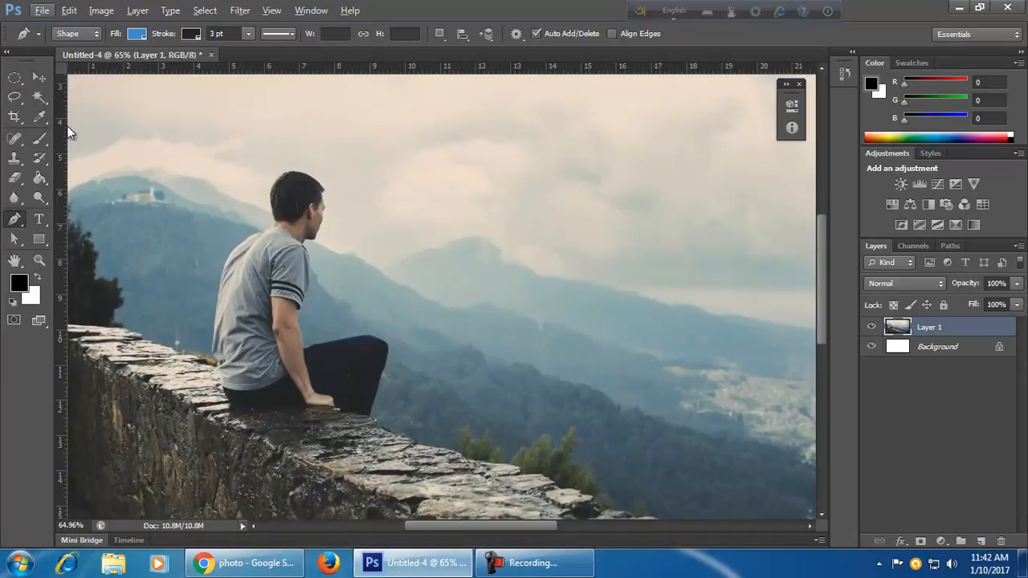
Start a Polygonal Lasso outline at the man's upper back and trace it over the collar and neck to the back of his head.
left_click(13, 101)
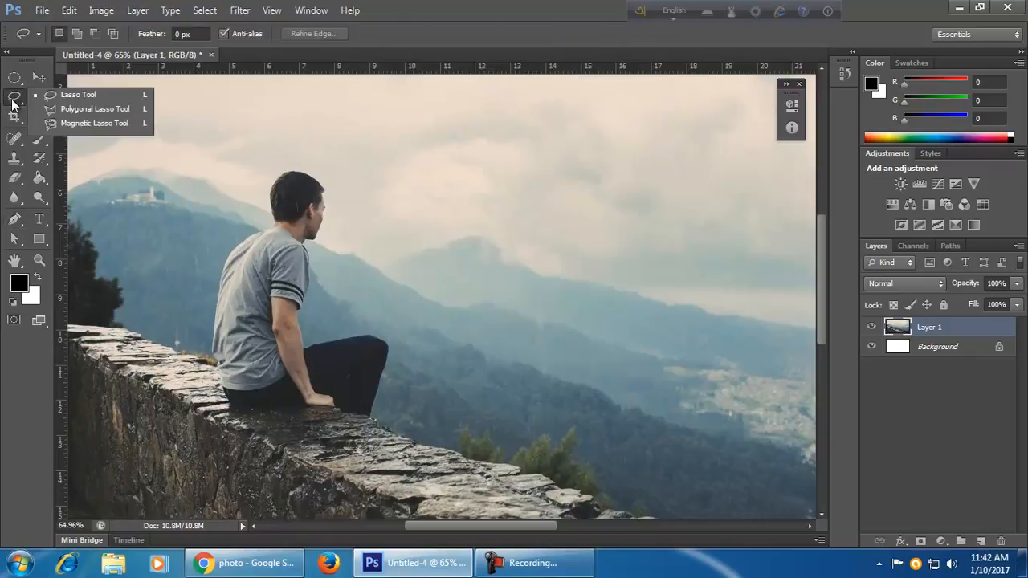
left_click(97, 110)
scroll(326, 369, "up", 5)
scroll(325, 365, "up", 1)
mouse_move(248, 199)
left_mouse_down()
mouse_move(367, 381)
mouse_move(365, 423)
mouse_move(354, 432)
left_mouse_up()
left_click(243, 278)
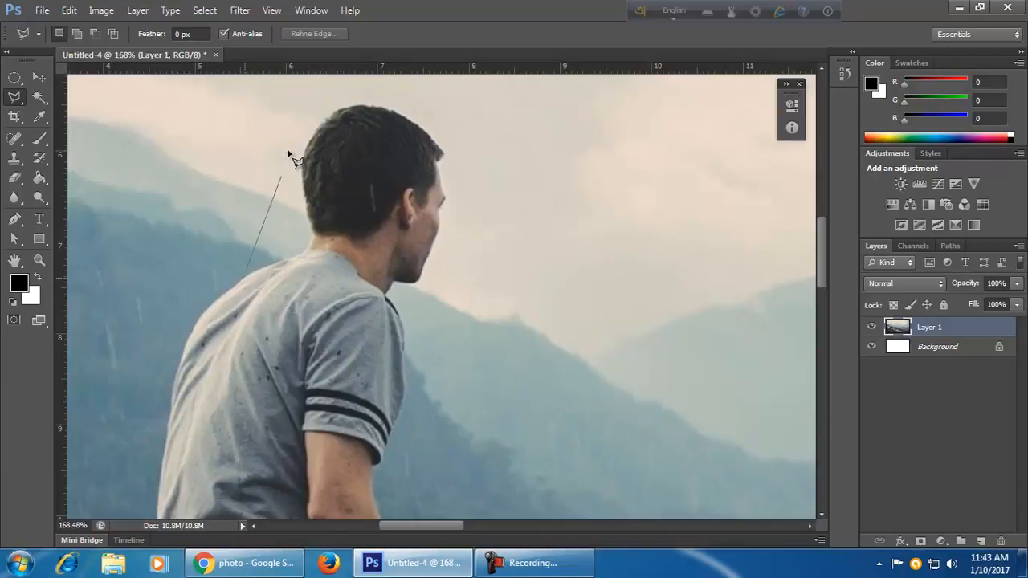
left_click(268, 188)
left_click(300, 258)
left_click(308, 252)
left_click(314, 234)
left_click(306, 145)
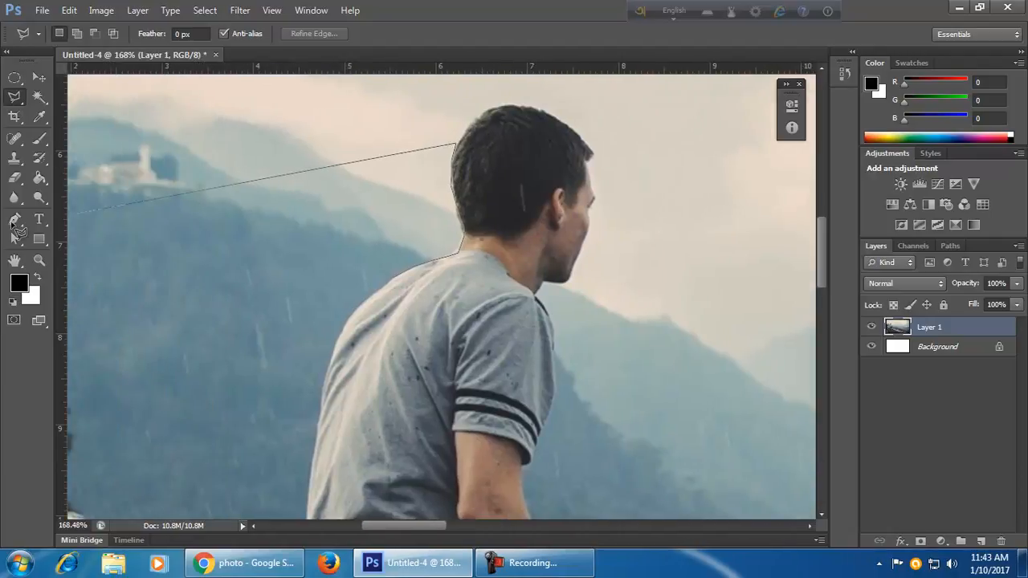
Continue the polygonal outline over the top of the man's hair down to his forehead.
left_click_drag(622, 239, 580, 339)
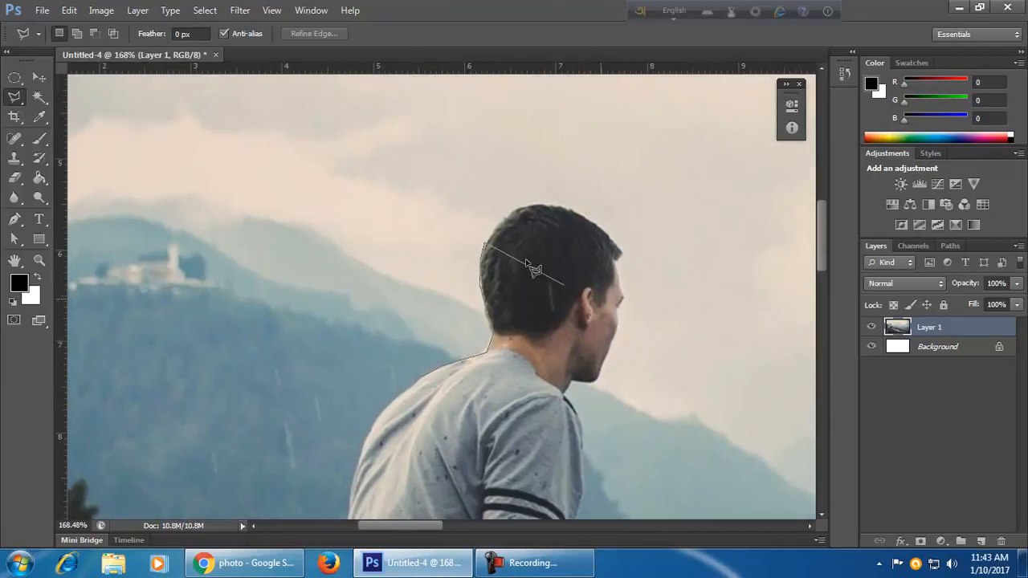
left_click(500, 223)
left_click(522, 208)
left_click(553, 205)
left_click_drag(546, 286, 487, 182)
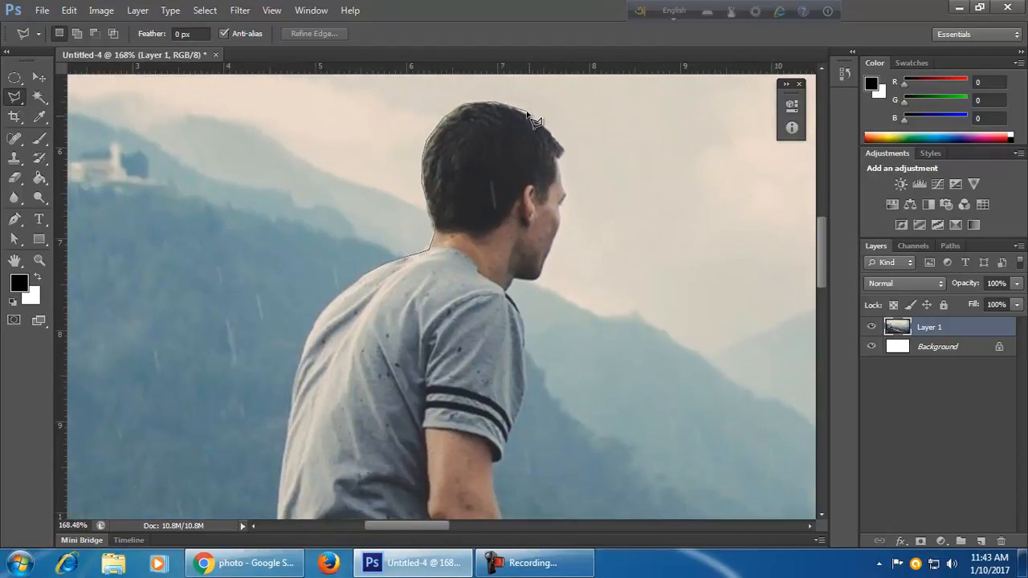
left_click(544, 127)
left_click(565, 152)
left_click(559, 159)
Trace the polygonal outline along the man's face, chin, throat and shoulder to the lower edge of his sleeve.
left_click(566, 195)
left_click(562, 223)
left_click(545, 266)
left_click(515, 281)
left_click(507, 290)
left_click(516, 305)
left_click_drag(519, 343, 489, 265)
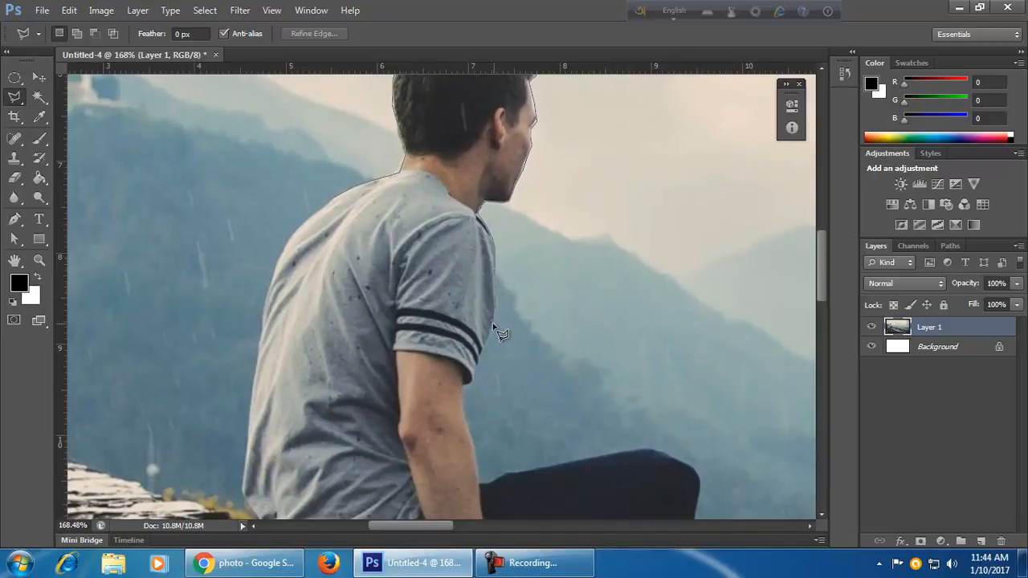
left_click(463, 390)
Extend the polygonal outline down the forearm, over the thigh and knee, and down the shin to the stone wall.
mouse_move(472, 442)
left_mouse_down()
mouse_move(436, 228)
mouse_move(429, 238)
left_mouse_up()
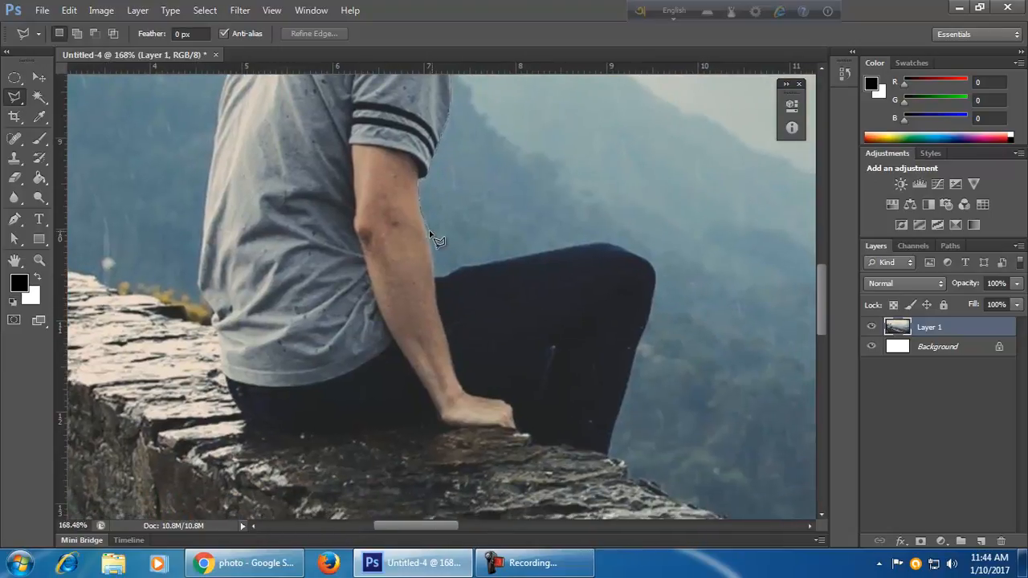
left_click(427, 230)
left_click(430, 246)
left_click(435, 280)
left_click(463, 268)
left_click(616, 244)
left_click(655, 281)
left_click(653, 301)
left_click(608, 454)
Trace the outline beneath the man's hand and seat and up his back, closing the polygonal selection.
left_click(515, 430)
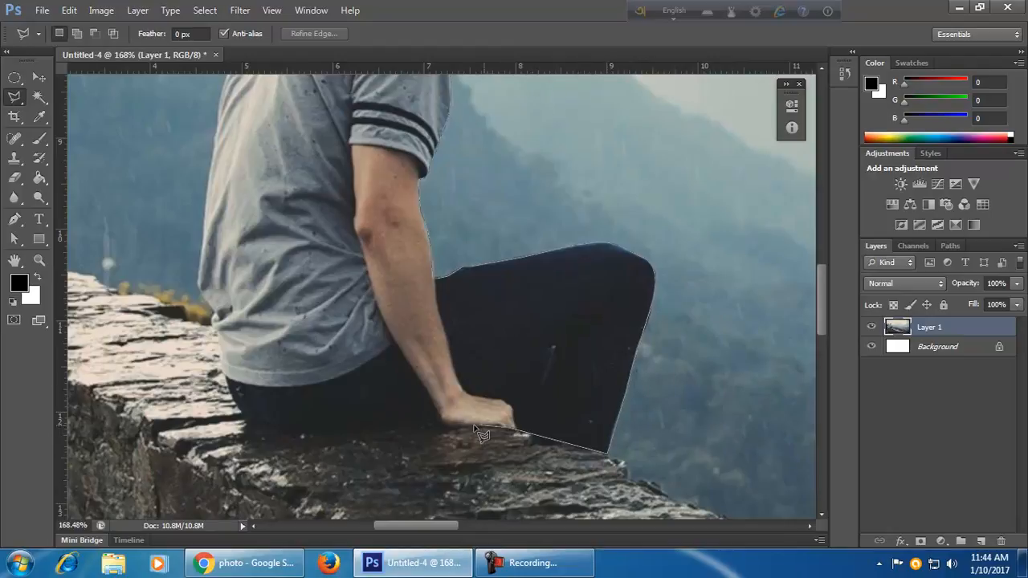
left_click(446, 426)
left_click(429, 415)
left_click(368, 425)
left_click(241, 428)
left_click(223, 372)
left_click_drag(259, 279, 315, 393)
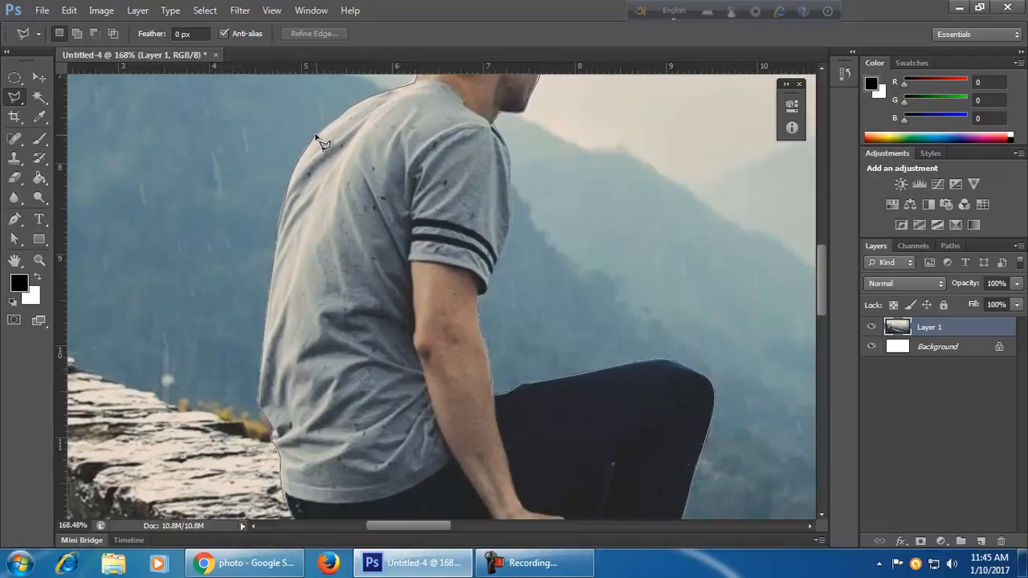
left_click(353, 114)
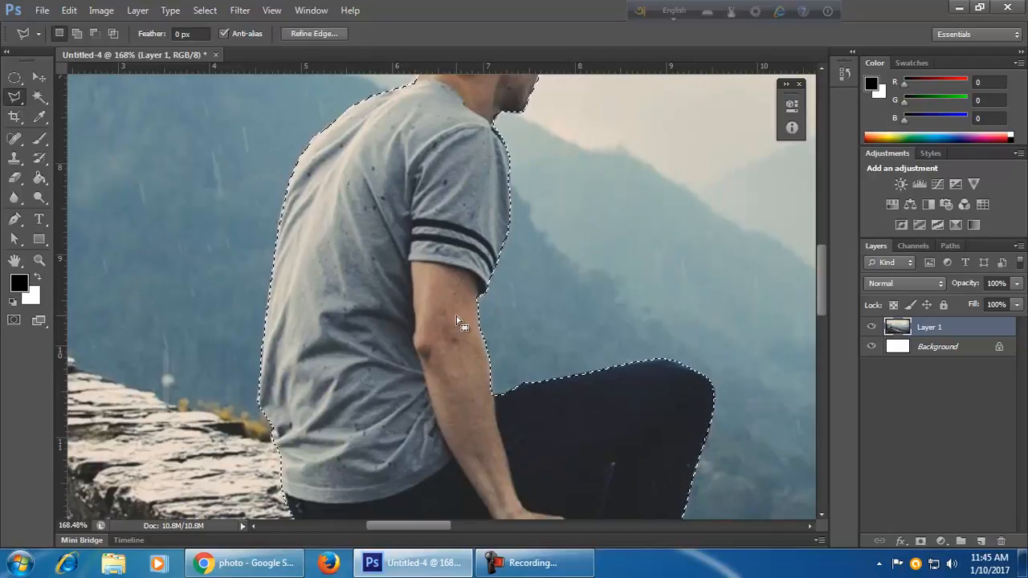
Copy the polygonal selection of the man and paste it into a new 361 × 503 px document.
scroll(454, 320, "down", 5)
key("alt")
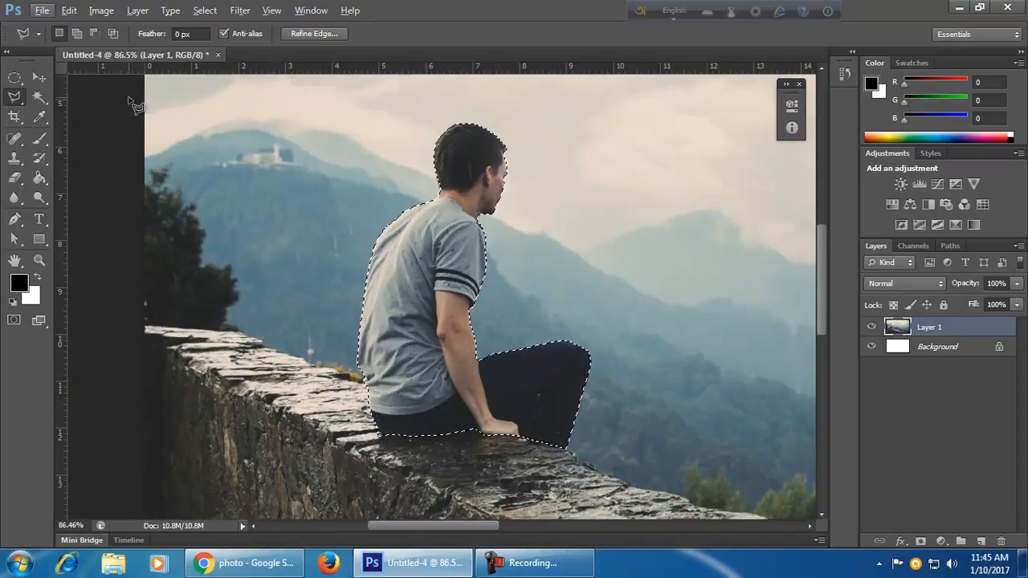
left_click(70, 11)
left_click(142, 98)
left_click(41, 10)
left_click(36, 27)
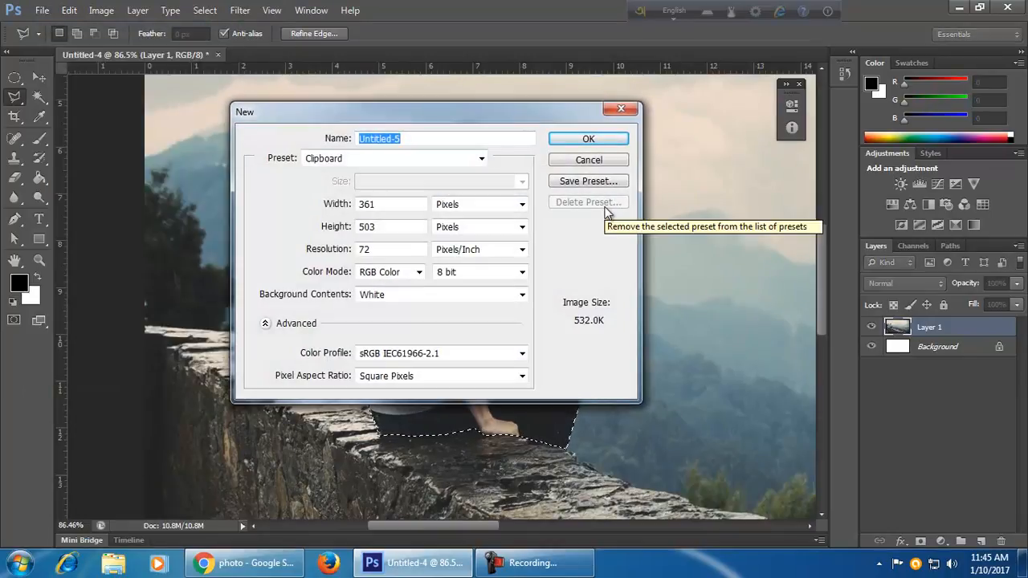
left_click(586, 138)
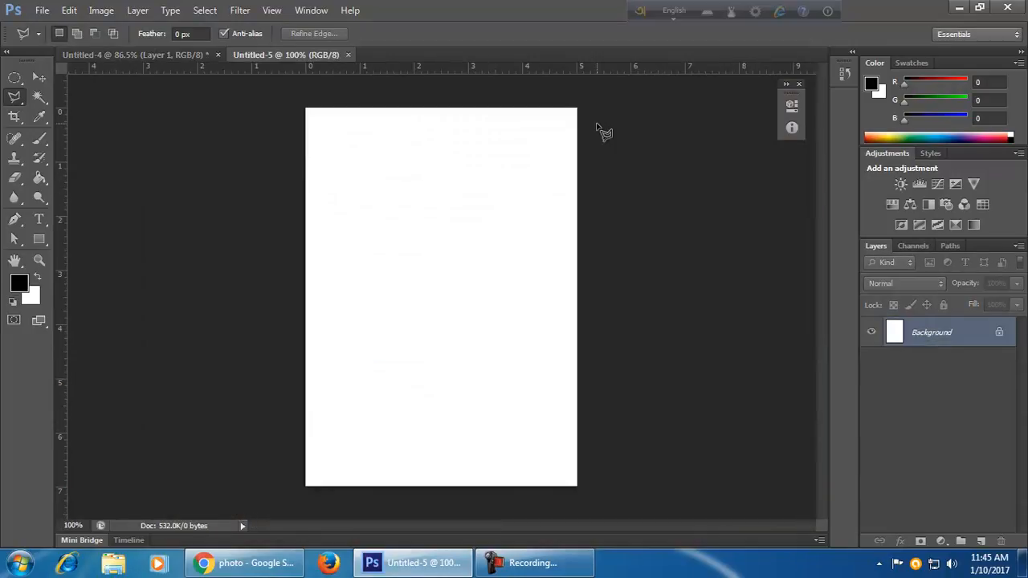
key("ctrl+v")
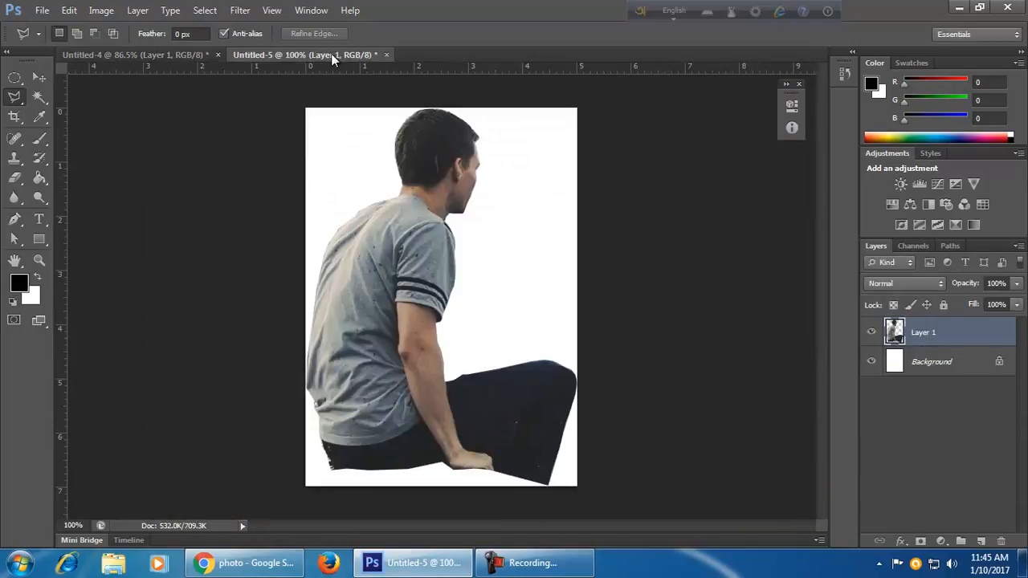
Close the document with the cut-out man without saving it and return to the whole photo in Untitled-4.
left_click(386, 55)
left_click(538, 222)
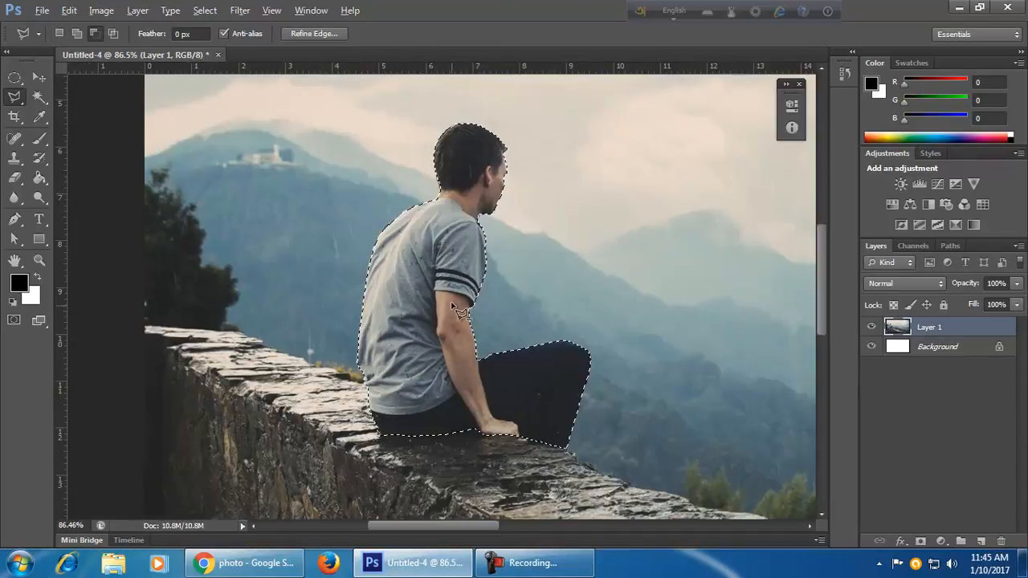
left_click_drag(722, 348, 598, 326)
scroll(579, 331, "down", 3)
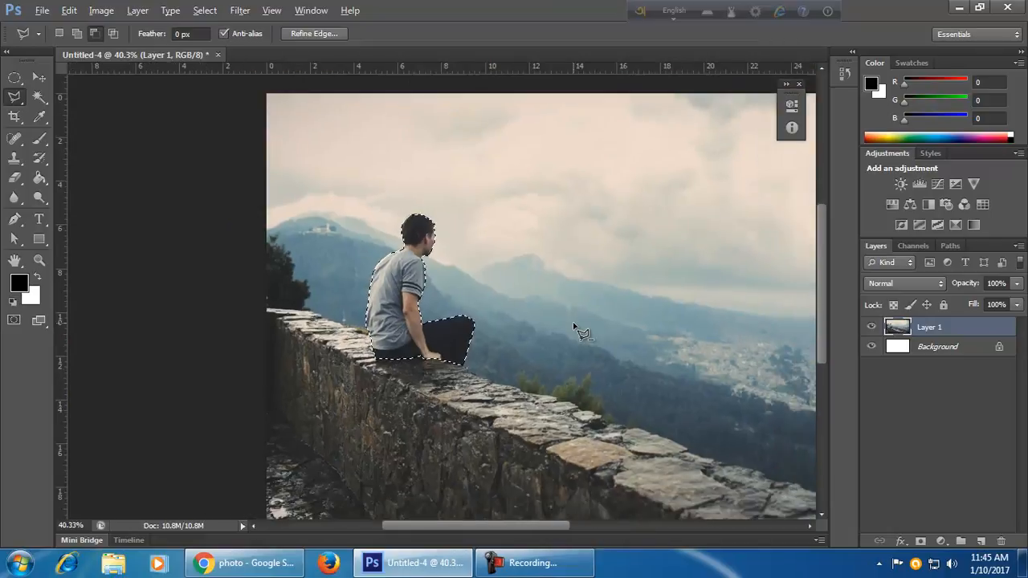
scroll(347, 361, "down", 1)
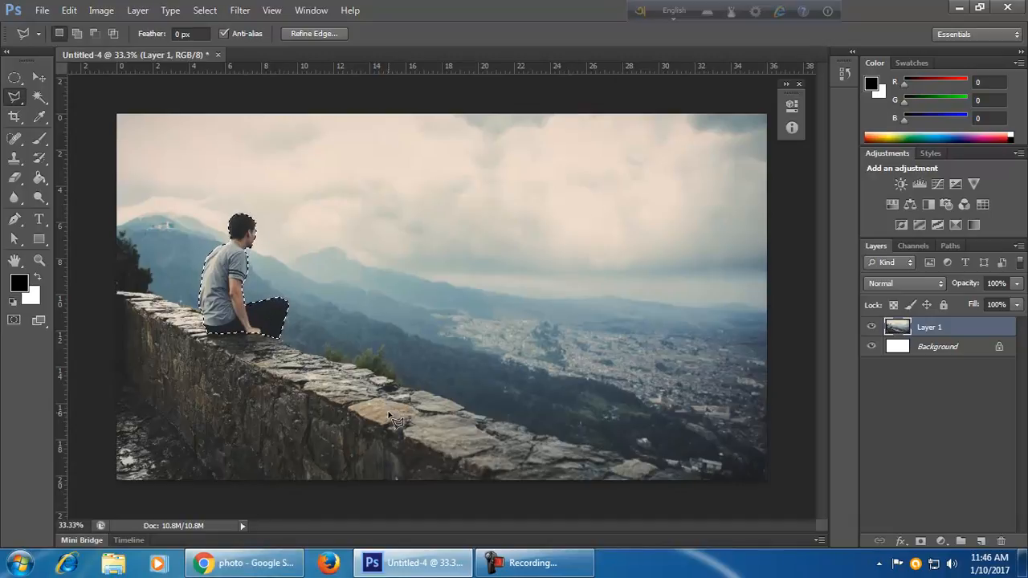
Invert the selection around the seated man and delete the Background layer.
left_click(205, 10)
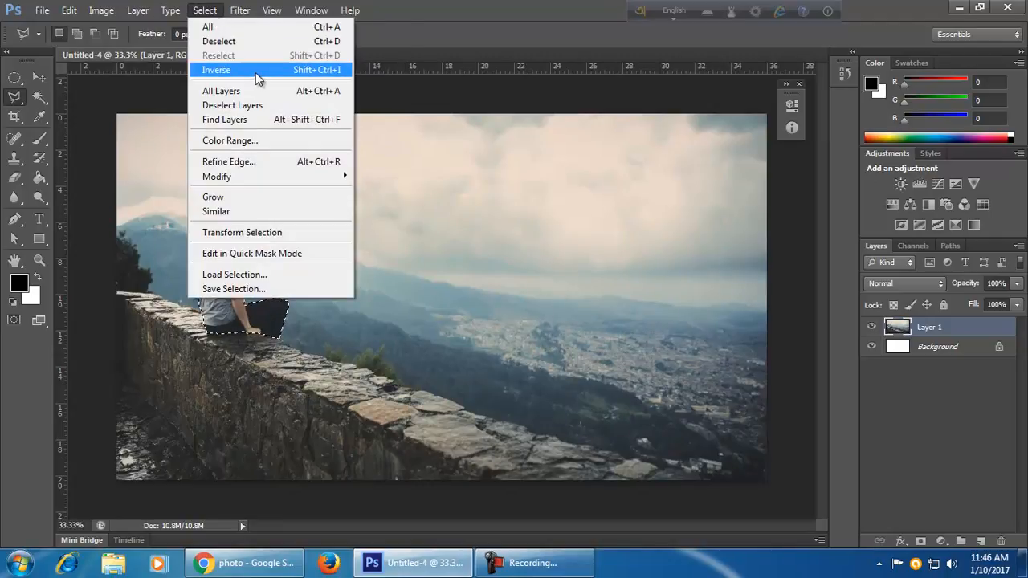
left_click(268, 78)
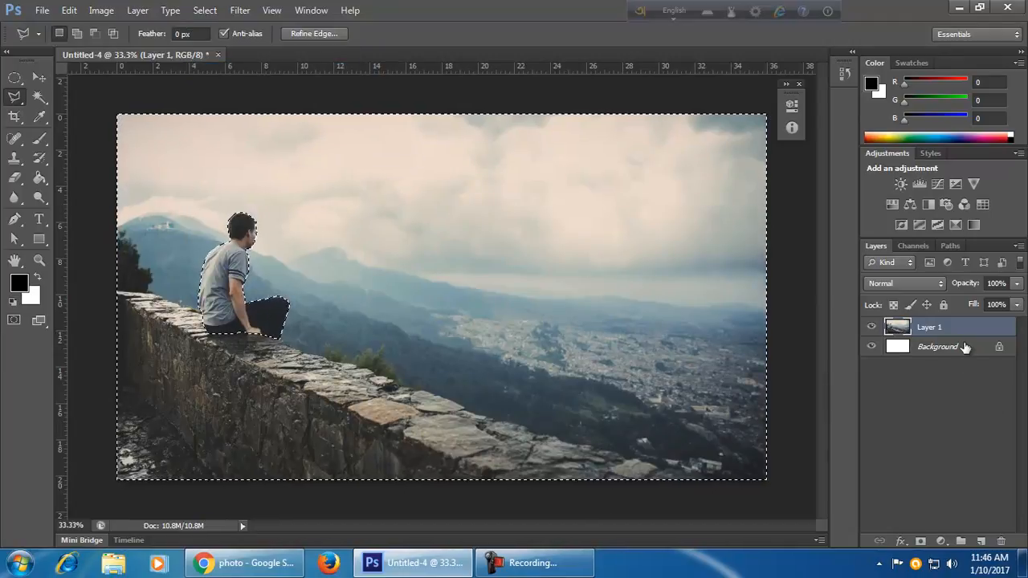
left_click_drag(966, 353, 1001, 541)
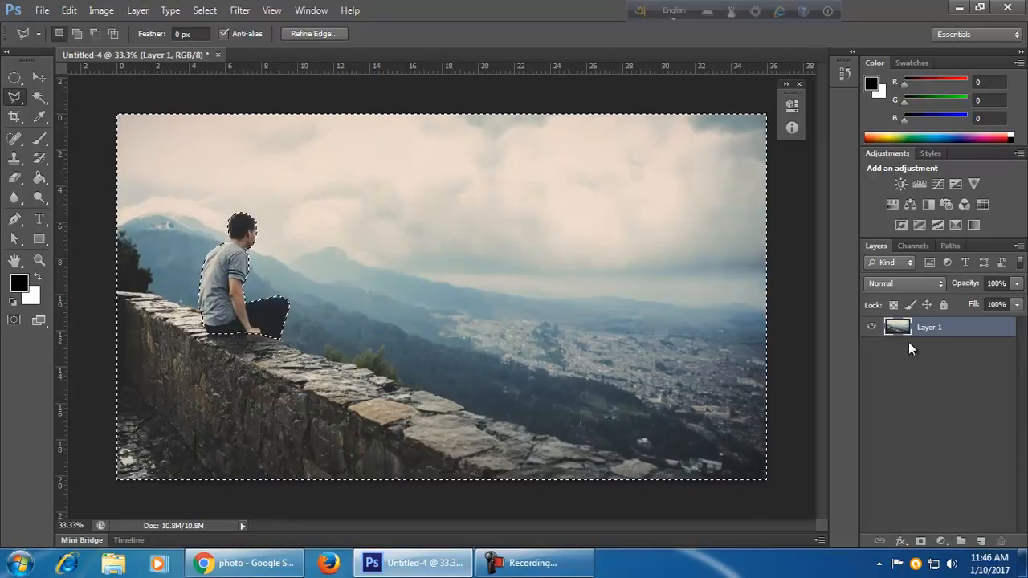
Restore the Background layer, then try erasing the man from Layer 1 through the inverted selection and deleting the Background layer.
key("ctrl+z")
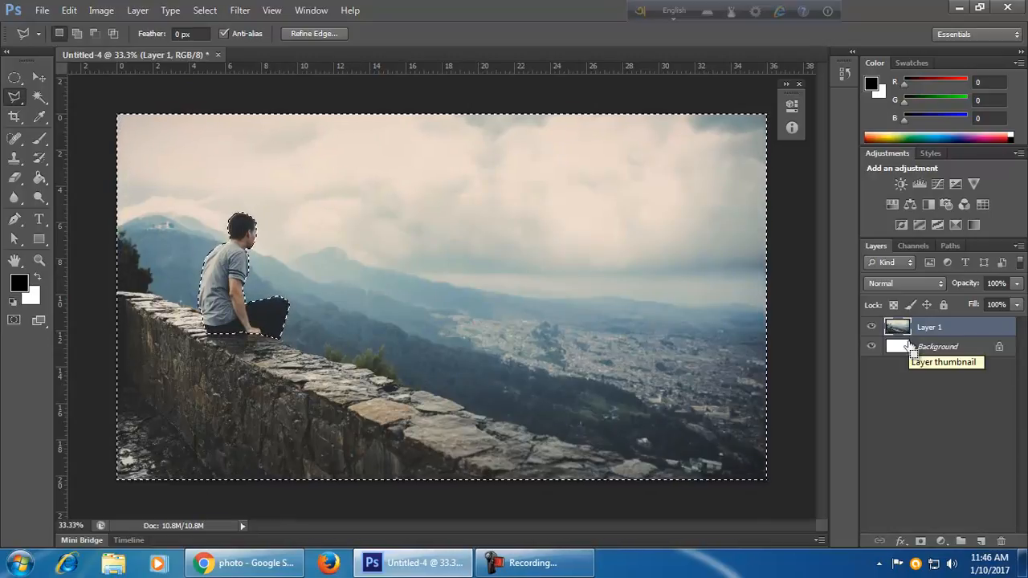
left_click(205, 10)
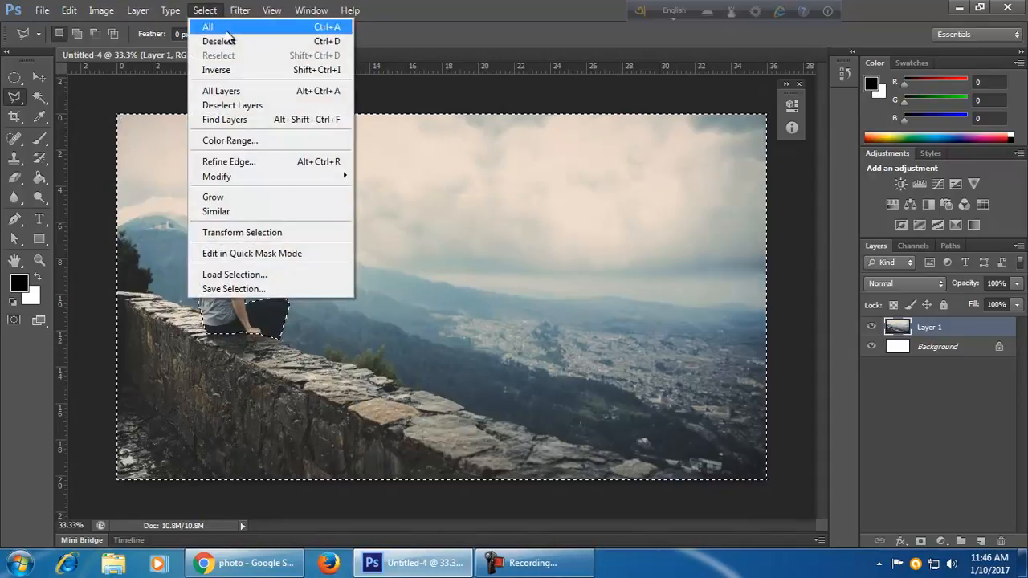
left_click(251, 70)
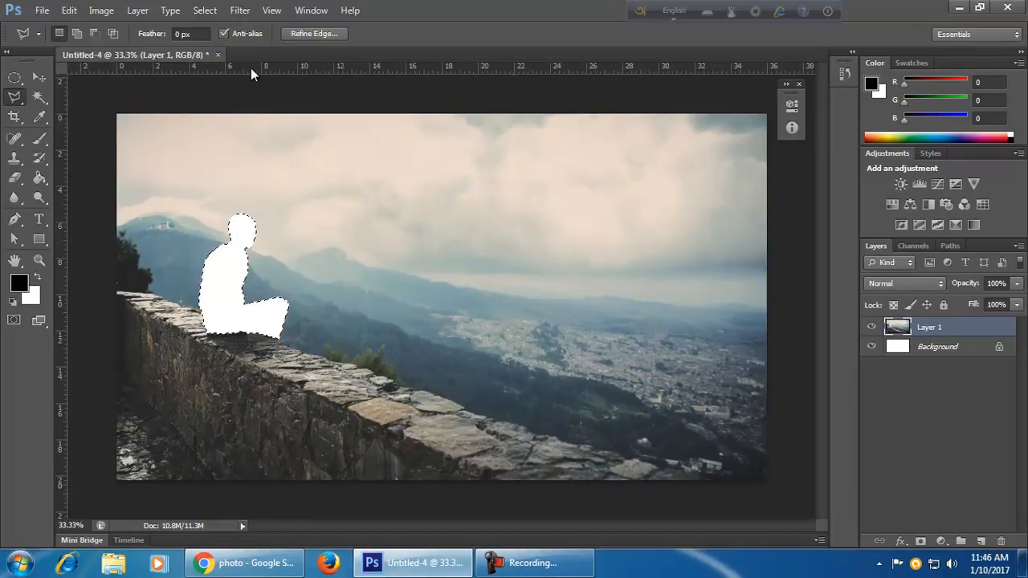
left_click_drag(941, 352, 1001, 541)
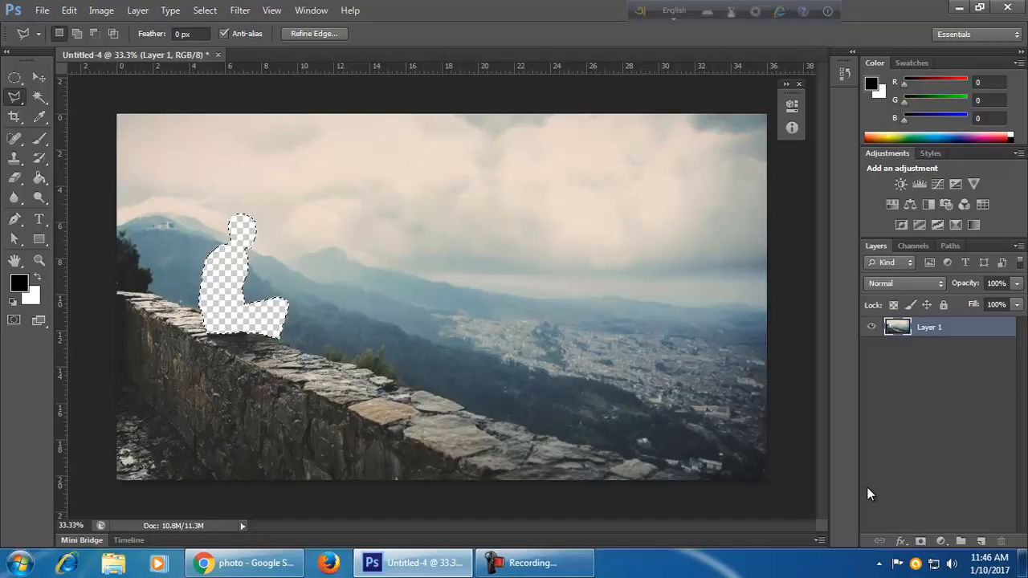
Undo the Background layer deletion and the erasing of the man.
key("ctrl+z")
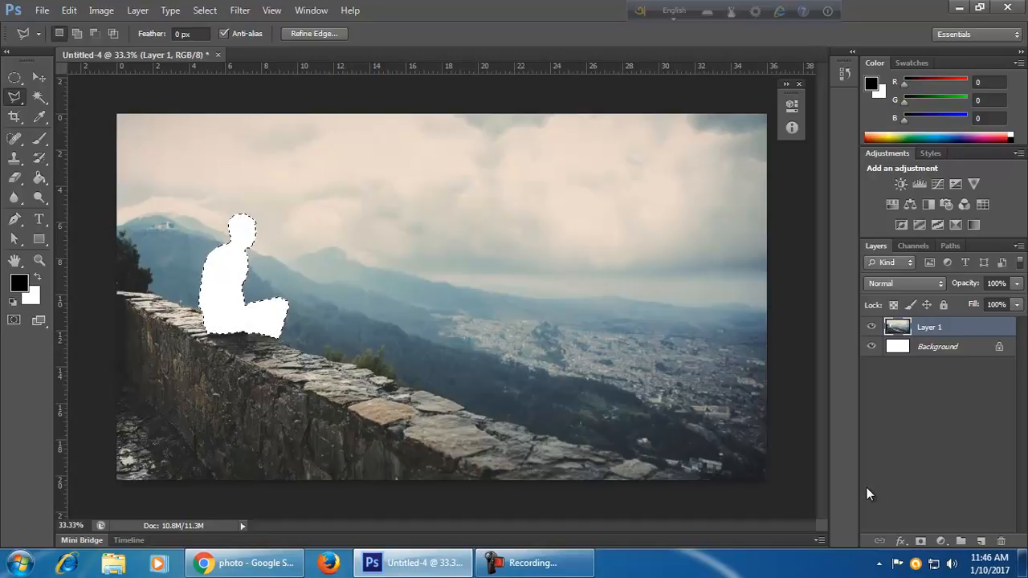
key("ctrl+alt+z")
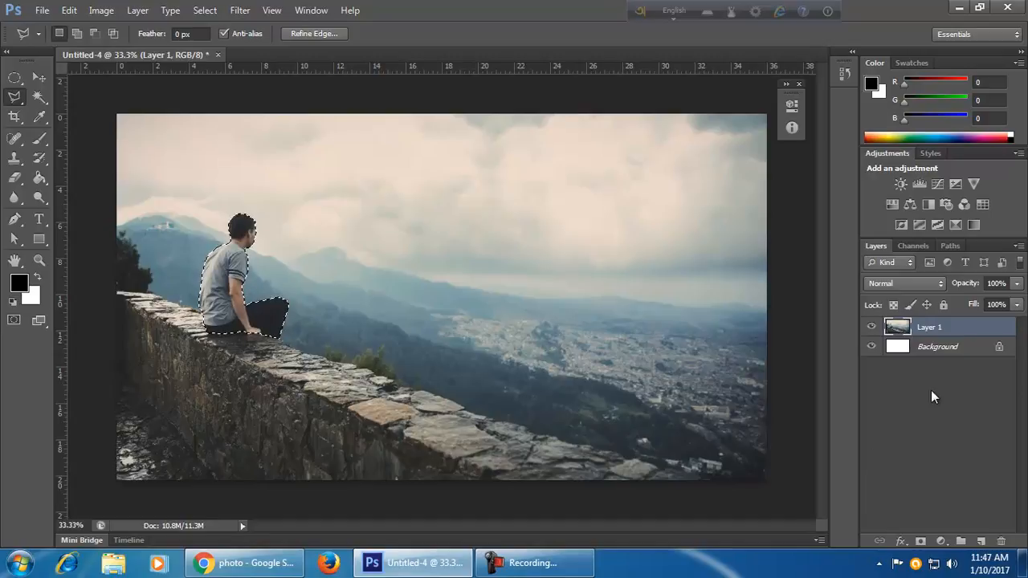
Delete the Background layer, then invert the selection and erase the photo around the seated man.
left_click_drag(961, 355, 1001, 540)
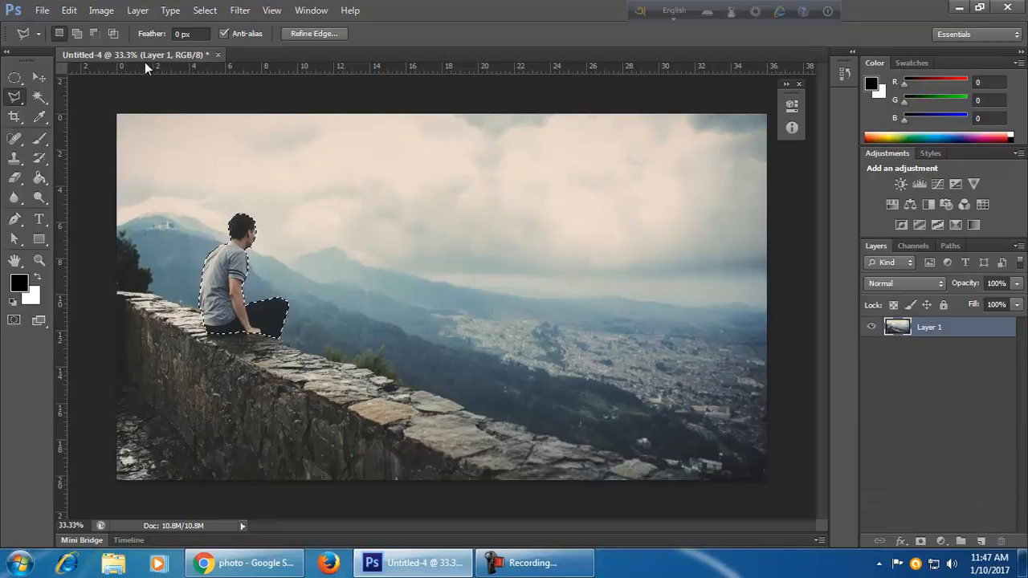
left_click(205, 10)
left_click(252, 70)
key("Delete")
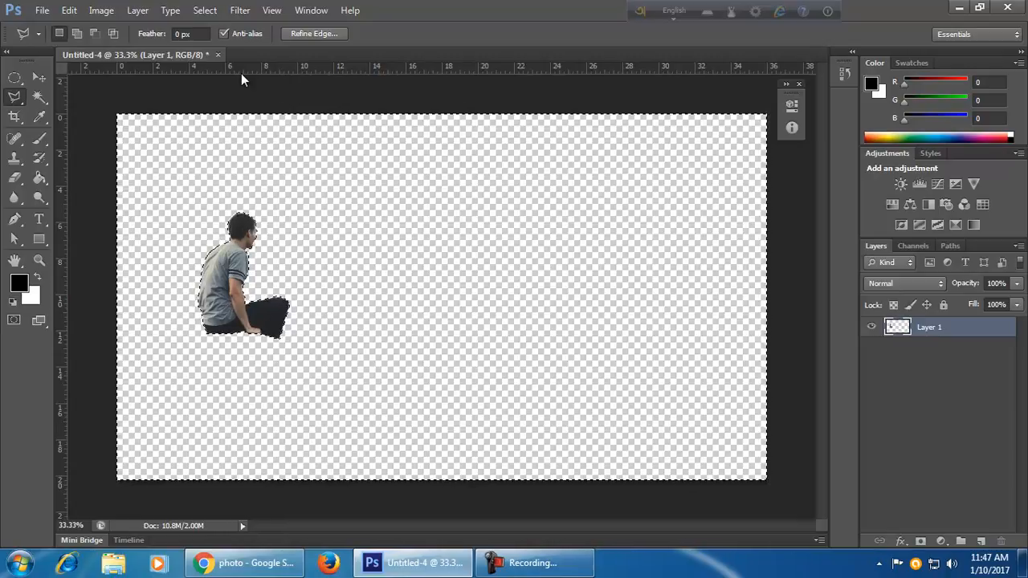
Close the Untitled-4 document with the isolated man without saving it.
left_click(204, 9)
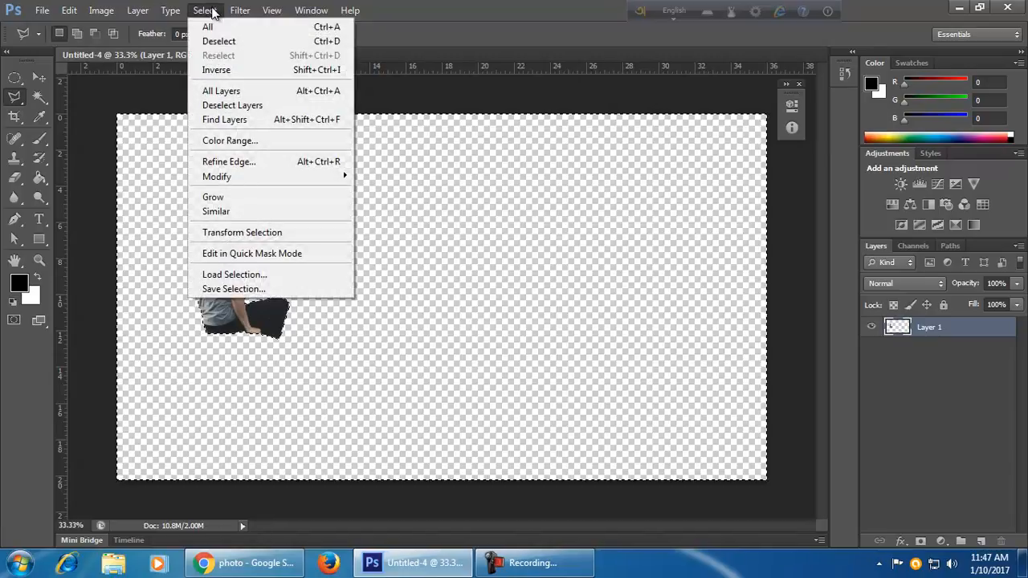
left_click(256, 69)
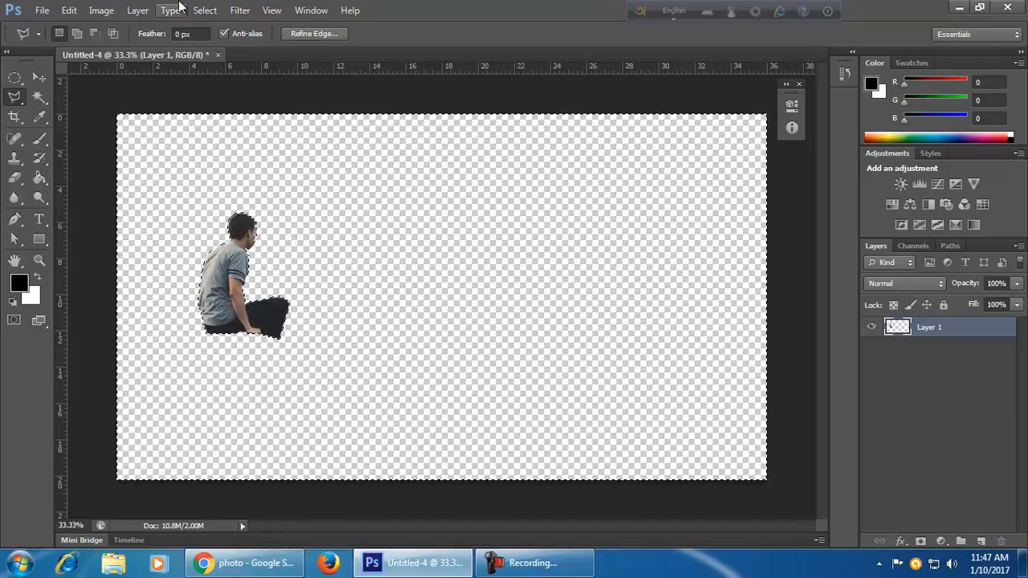
left_click(217, 54)
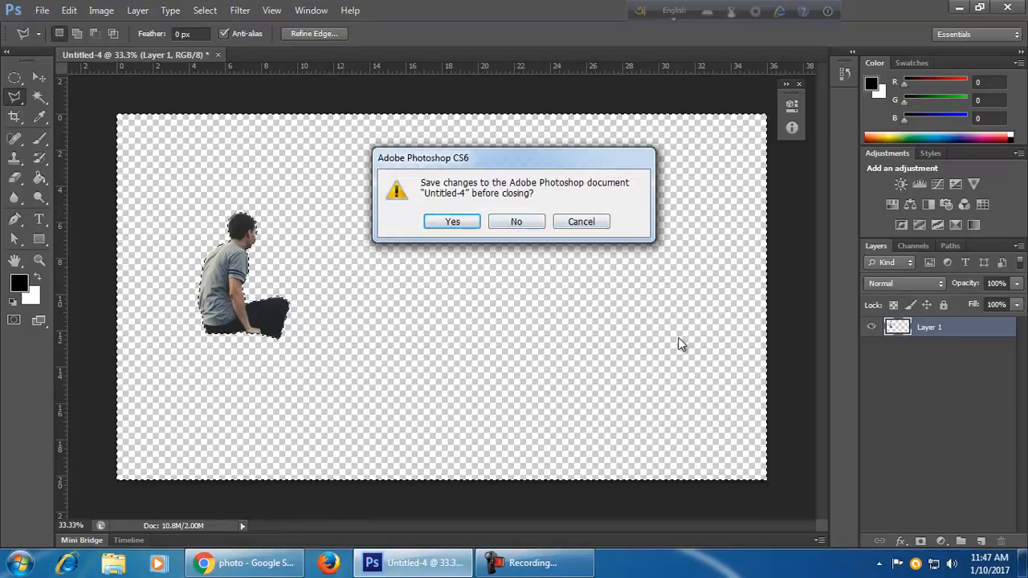
left_click(541, 223)
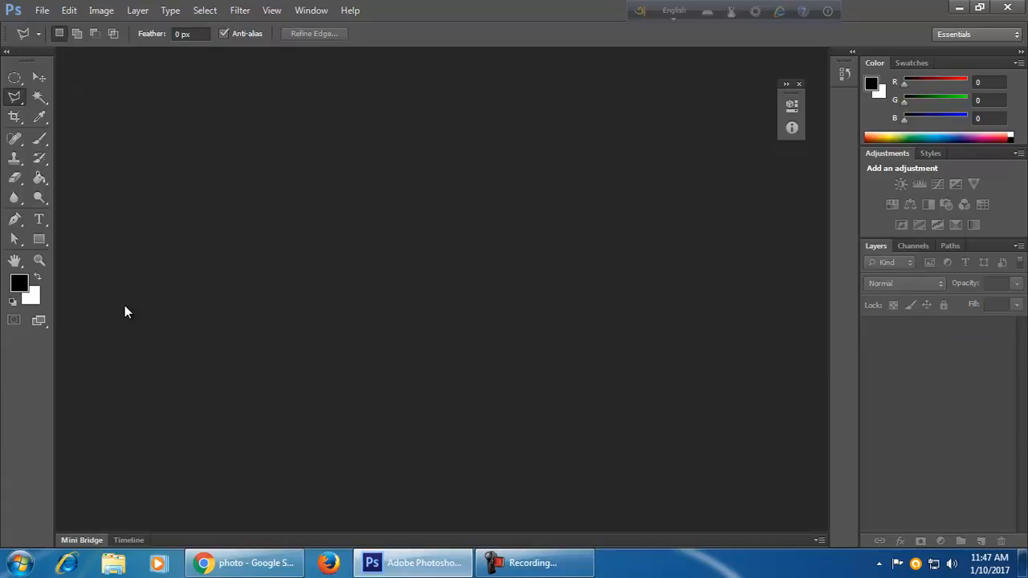
Switch from the Magic Wand to the Quick Selection Tool.
left_click(40, 100)
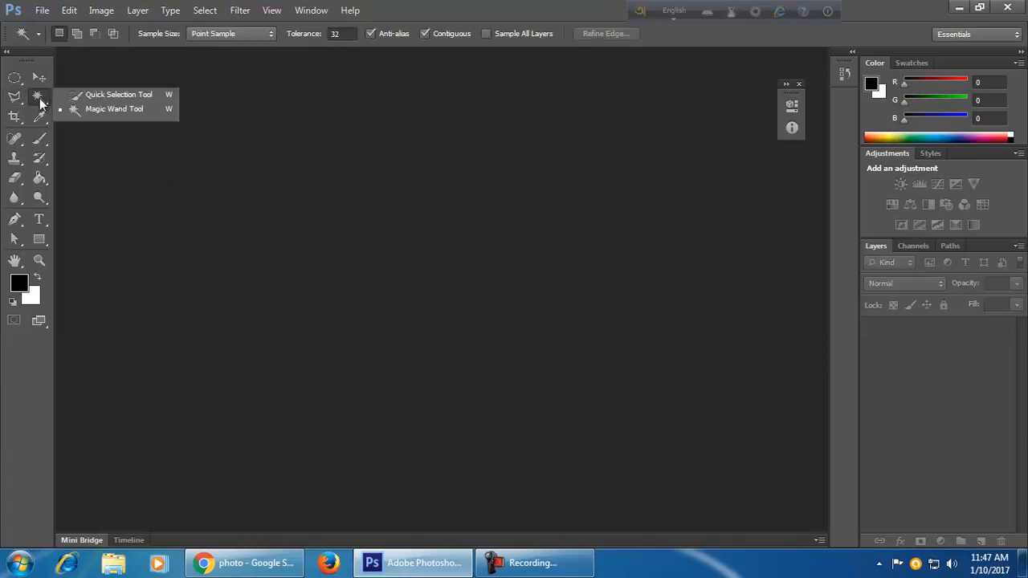
left_click(116, 97)
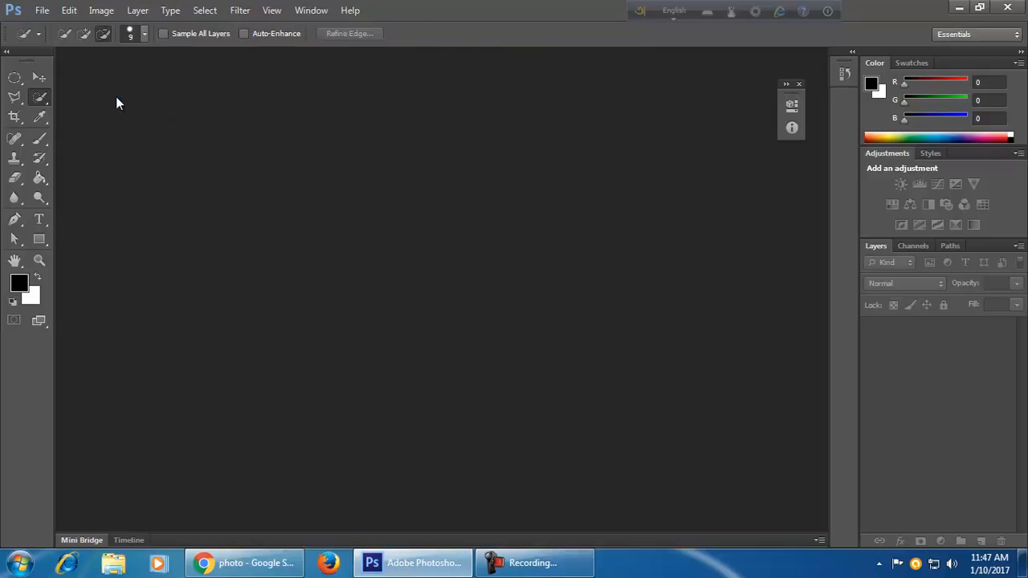
left_click(15, 220)
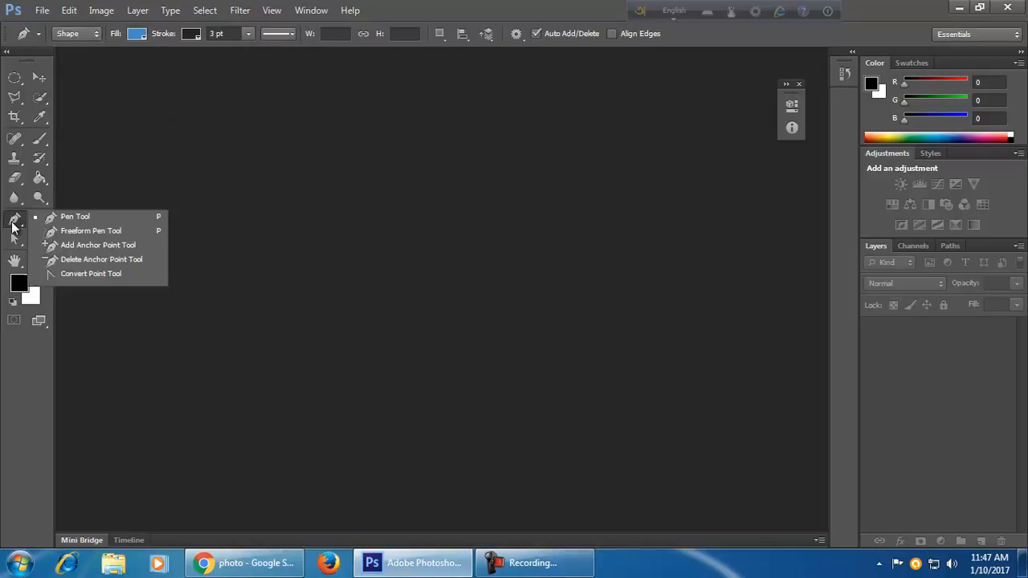
left_click(13, 224)
left_click(16, 224)
left_click(15, 224)
left_click(40, 98)
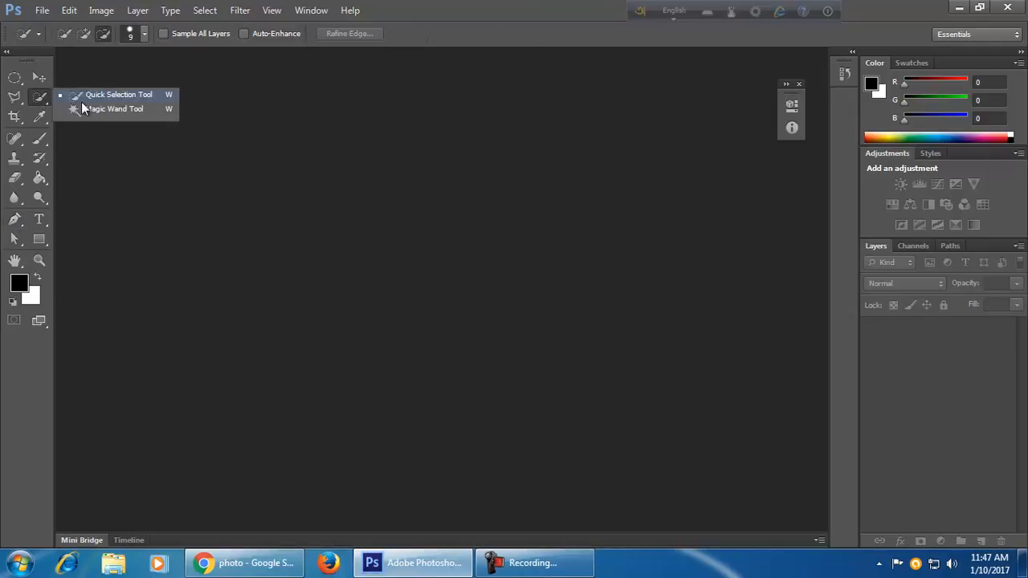
left_click(78, 98)
left_click(40, 100)
left_click(107, 99)
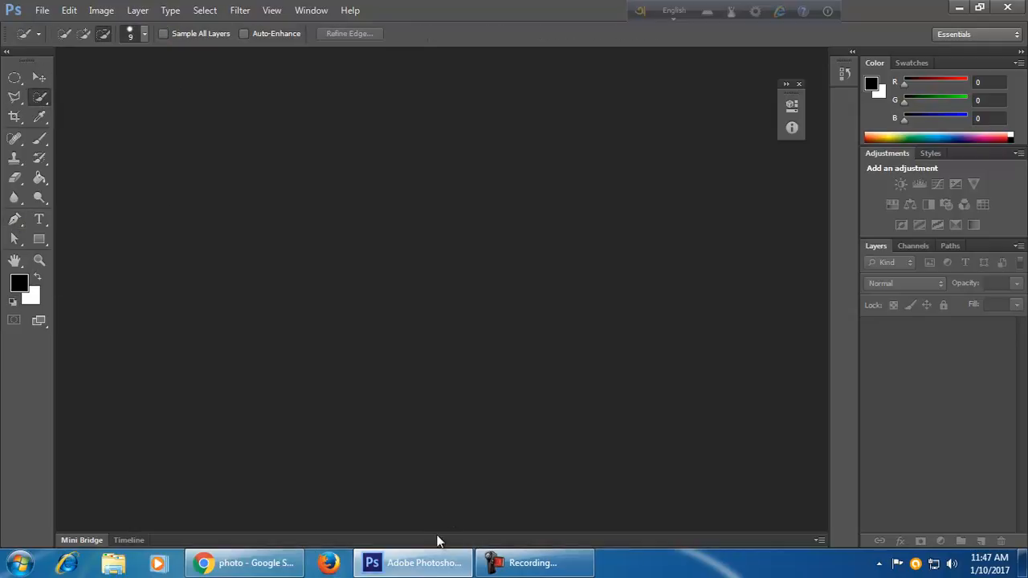
Switch to Chrome and copy the large photo of the man seated on the stone wall, returning to Photoshop.
left_click(282, 566)
scroll(379, 418, "up", 2)
scroll(378, 420, "down", 2)
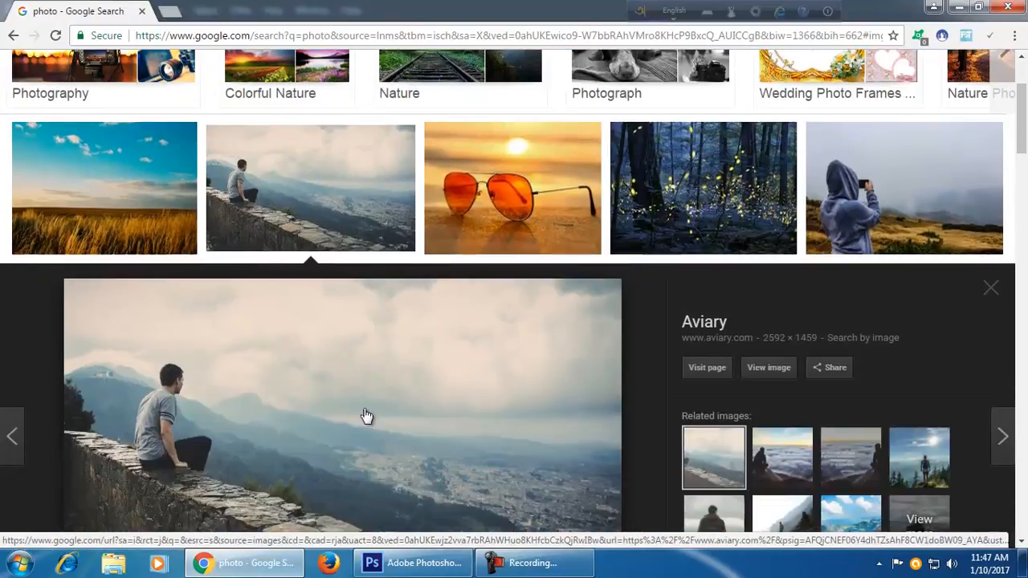
left_click(195, 408)
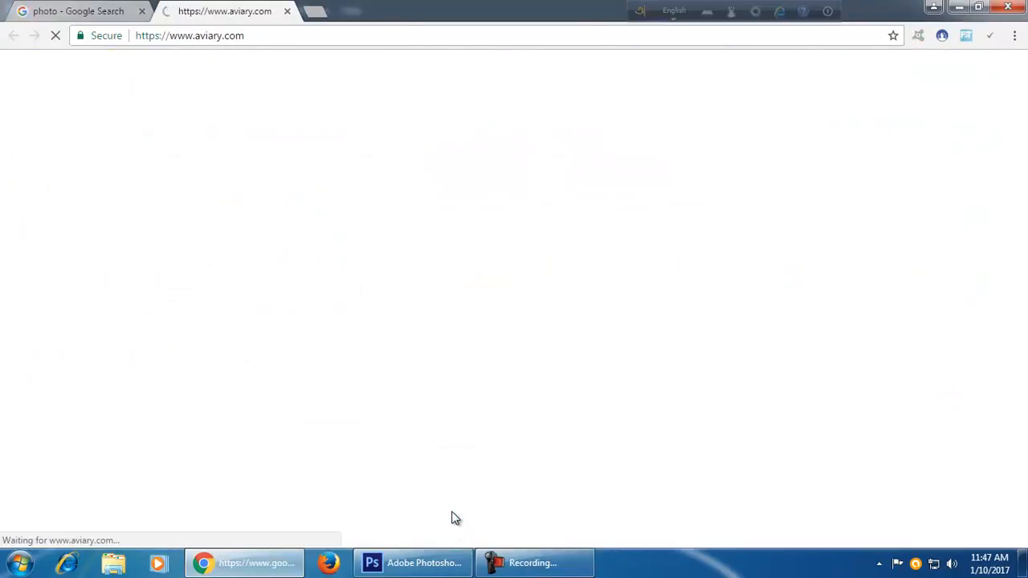
left_click(287, 10)
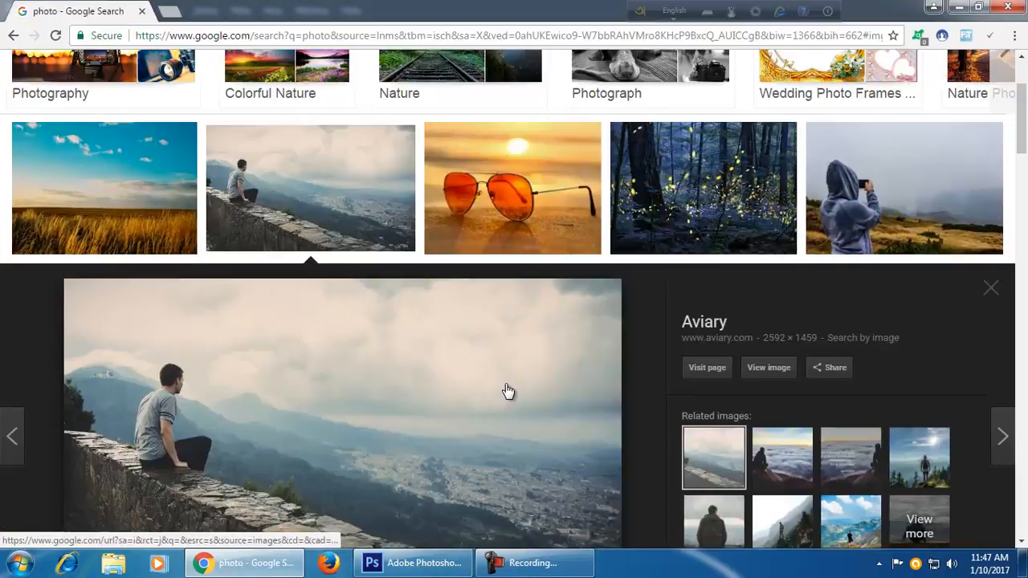
scroll(506, 394, "down", 3)
right_click(469, 310)
right_click(467, 212)
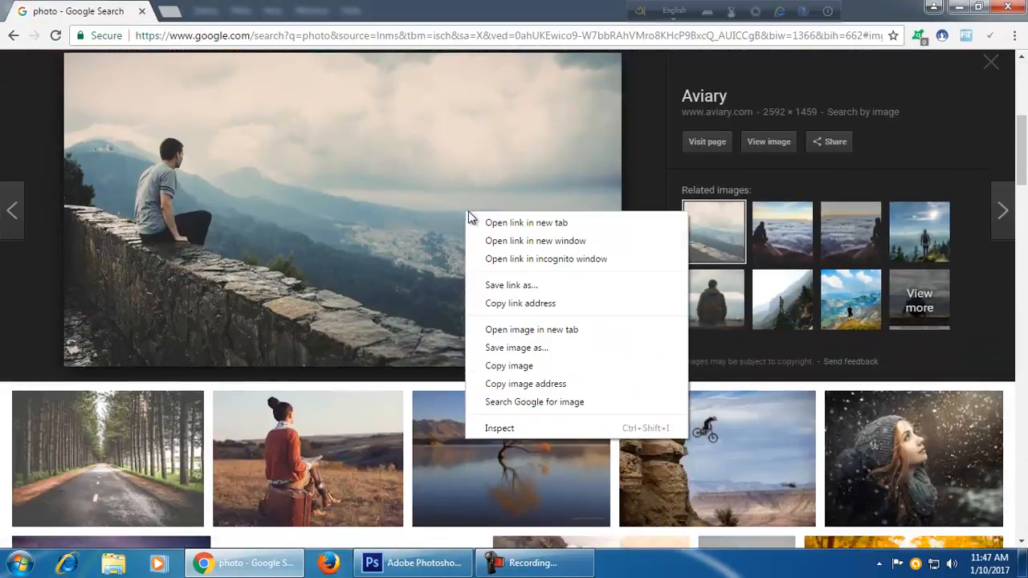
left_click(514, 366)
left_click(406, 563)
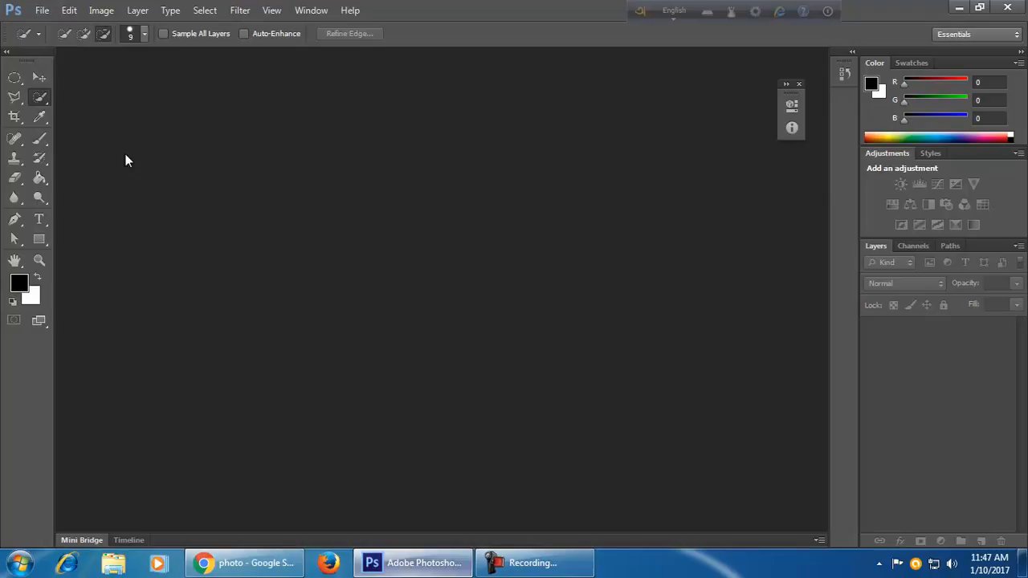
left_click(48, 10)
Go back to Chrome's image results and copy the enlarged photo of the seated man again.
left_click(245, 562)
left_click(439, 311)
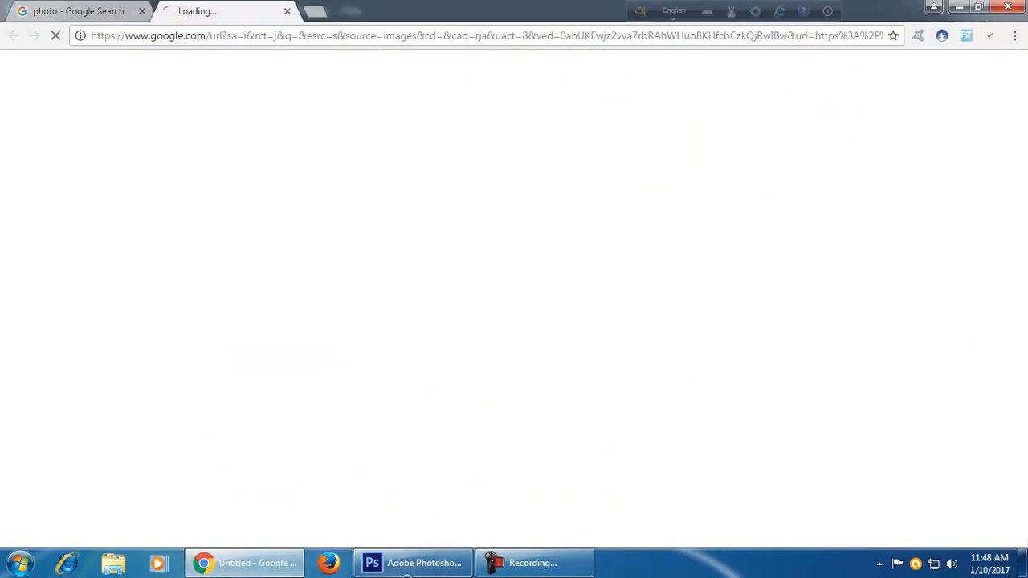
left_click(287, 11)
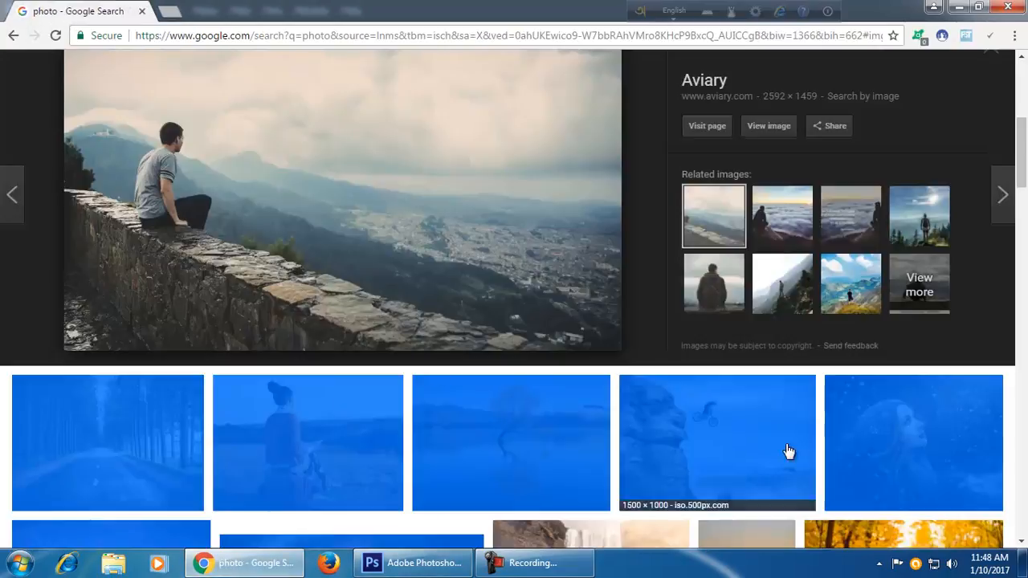
left_click(6, 400)
right_click(384, 196)
left_click(464, 344)
Switch to Photoshop, create a new document and paste the copied photo into it.
left_click(410, 563)
left_click(35, 8)
left_click(53, 25)
left_click(608, 143)
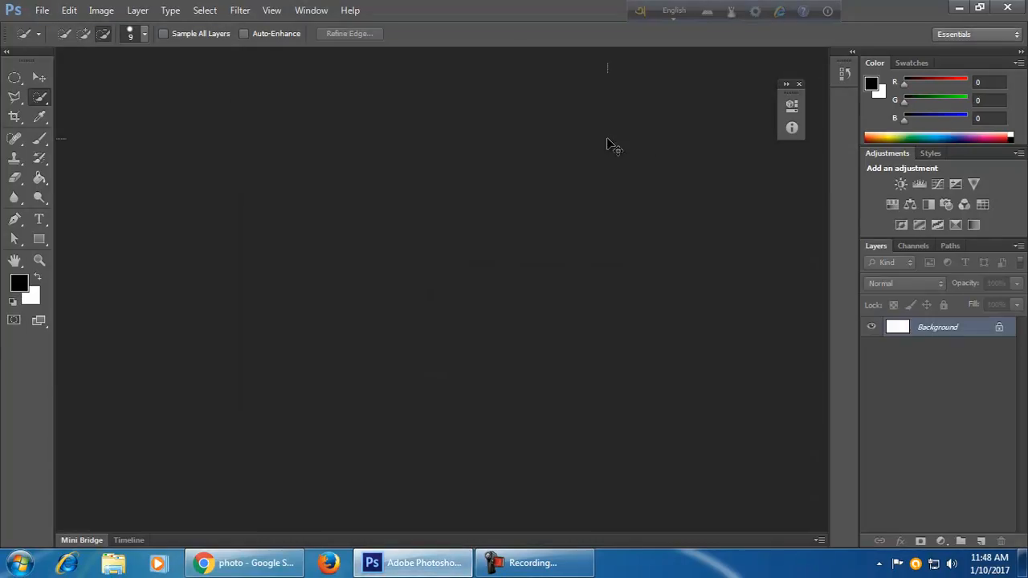
key("ctrl+v")
Choose the Quick Selection Tool for working on the seated man in Untitled-1.
scroll(394, 243, "up", 2)
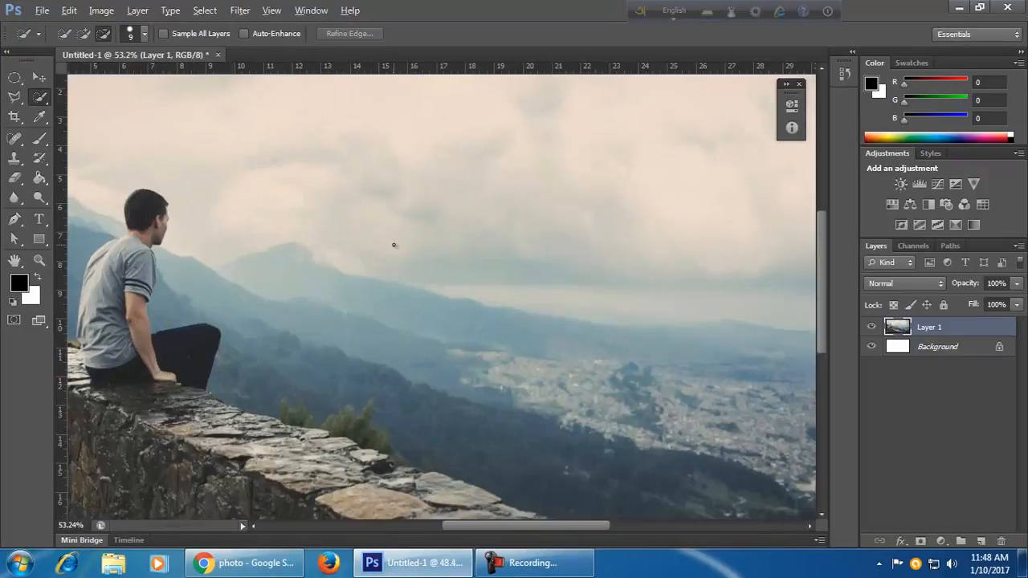
left_click_drag(282, 309, 512, 340)
scroll(512, 335, "up", 2)
scroll(511, 334, "up", 1)
left_click_drag(425, 337, 535, 297)
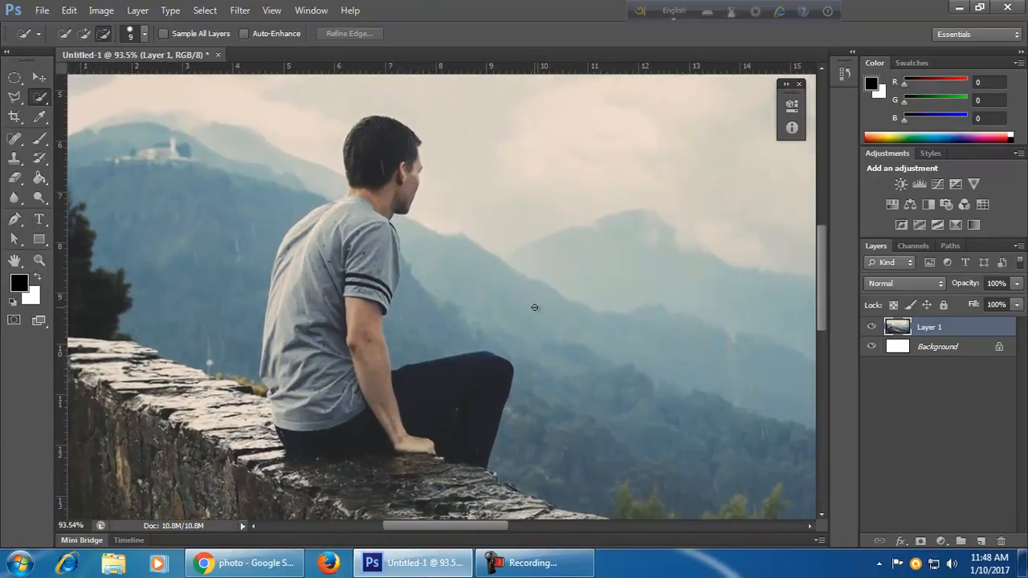
scroll(536, 308, "up", 1)
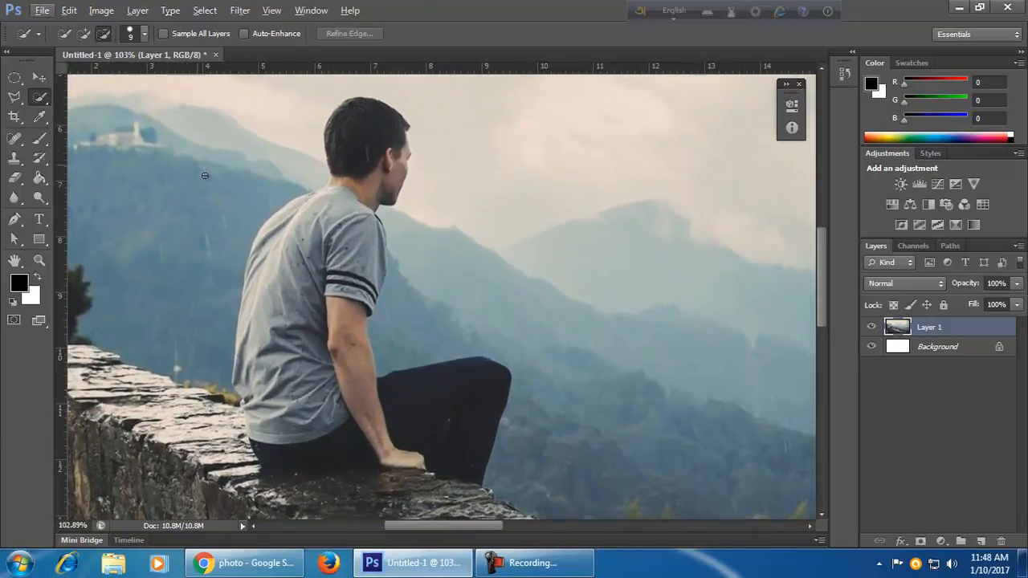
right_click(37, 100)
left_click(94, 95)
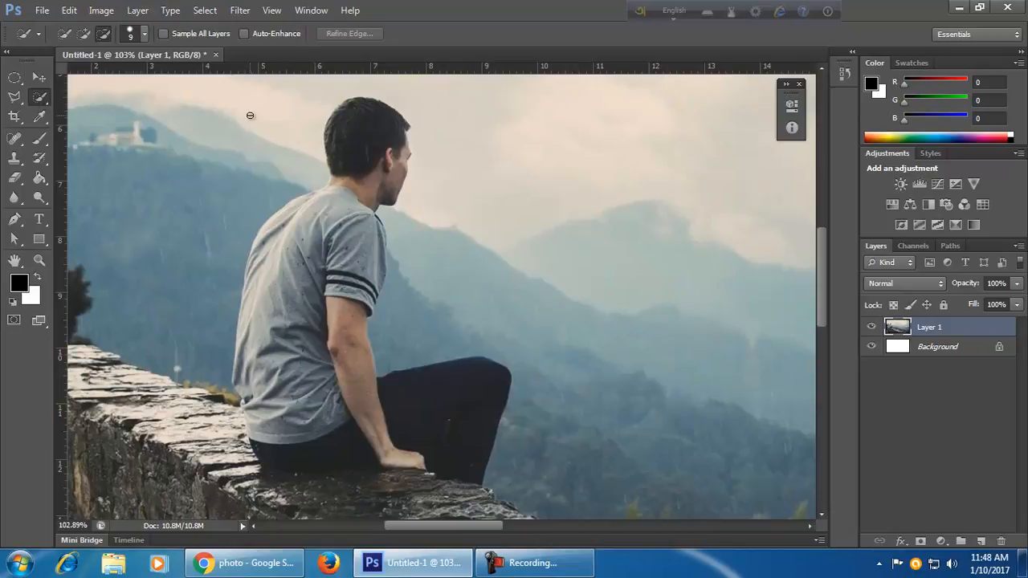
right_click(39, 98)
left_click(74, 96)
Browse the healing and painting tools and select the Clone Stamp Tool.
left_click(14, 139)
left_click(14, 140)
left_click(39, 138)
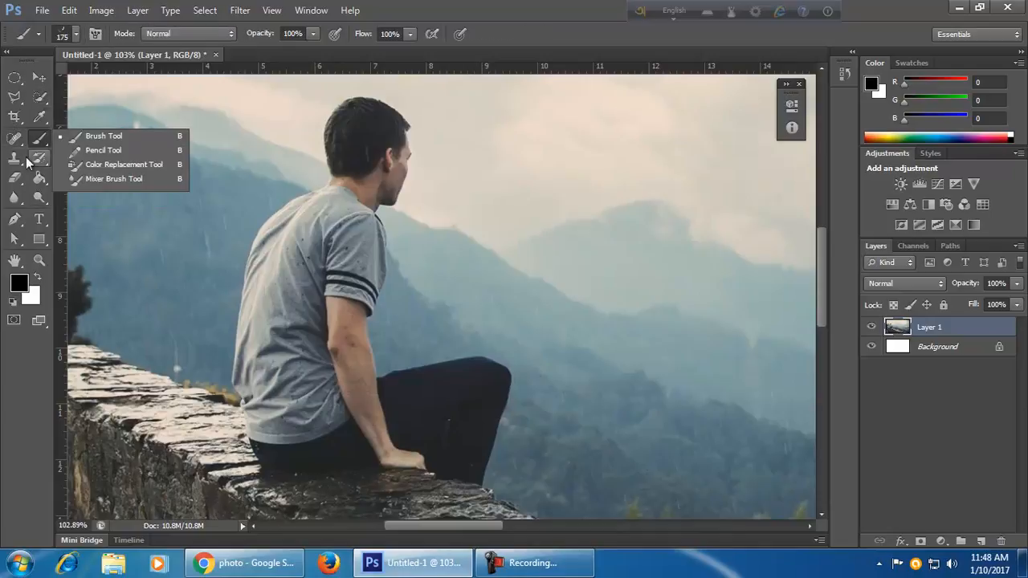
left_click(16, 159)
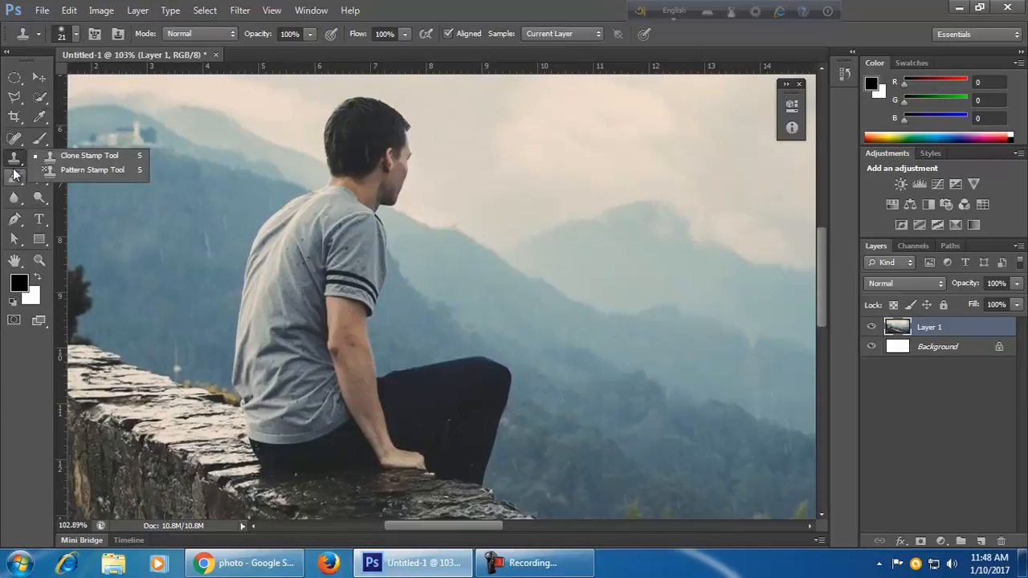
left_click(15, 163)
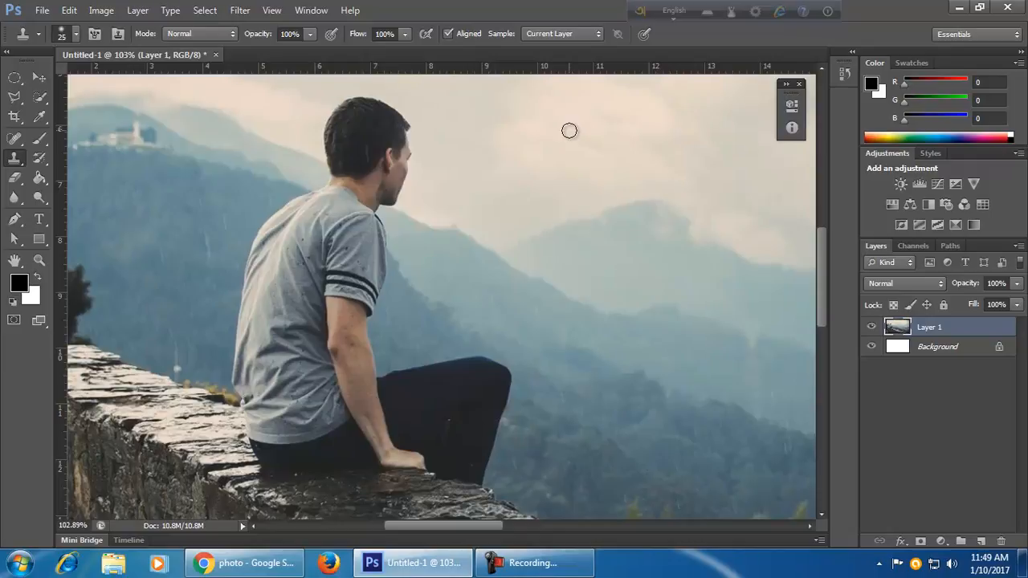
Enlarge and shrink the Clone Stamp brush repeatedly, ending with a brush size of 300.
key("bracketright")
key("bracketright")
key("bracketright")
key("bracketright")
key("bracketright")
key("bracketright")
key("bracketright")
key("bracketright")
key("bracketright")
key("bracketright")
key("bracketright")
key("bracketright")
key("bracketright")
key("bracketright")
key("bracketleft")
key("bracketleft")
key("bracketleft")
key("bracketleft")
key("bracketleft")
key("bracketleft")
key("bracketleft")
key("bracketleft")
key("bracketright")
key("bracketright")
key("bracketright")
key("bracketright")
key("bracketright")
key("bracketright")
Try to apply the Clone Stamp to the seated man's back and close the alert.
left_click(328, 250)
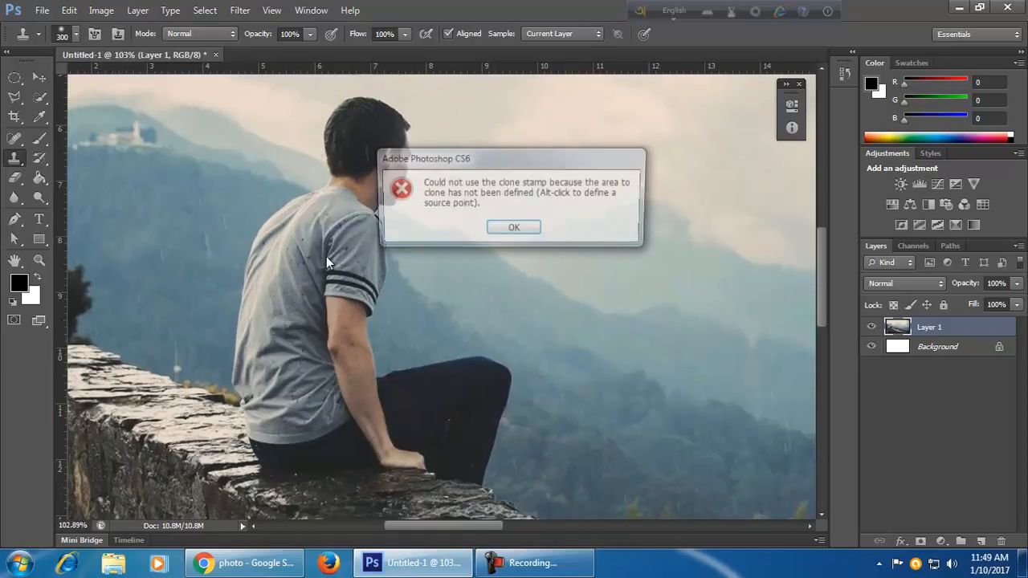
left_click(514, 226)
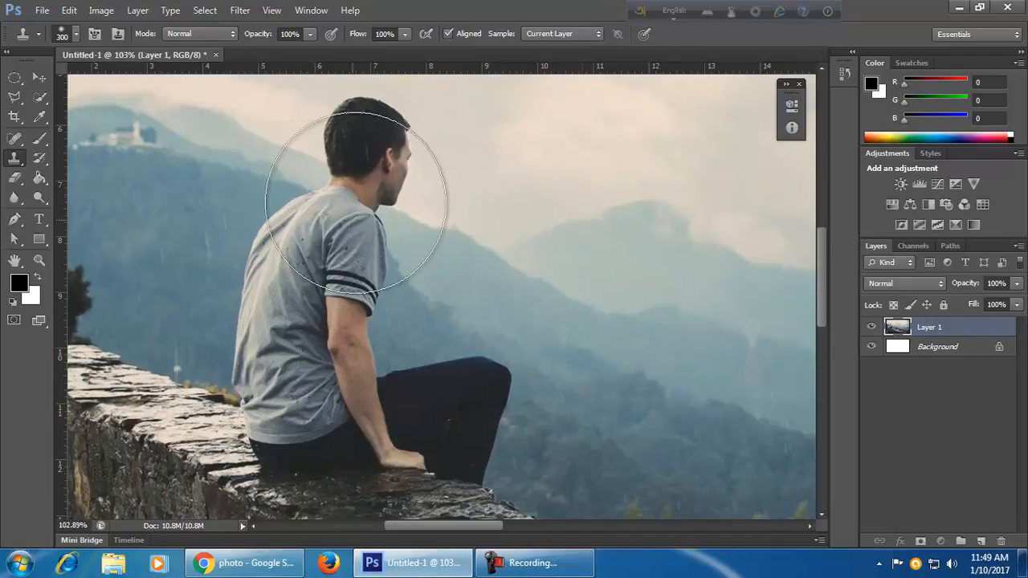
left_click(338, 283)
left_click(537, 229)
Switch back to the Quick Selection Tool.
left_click(39, 97)
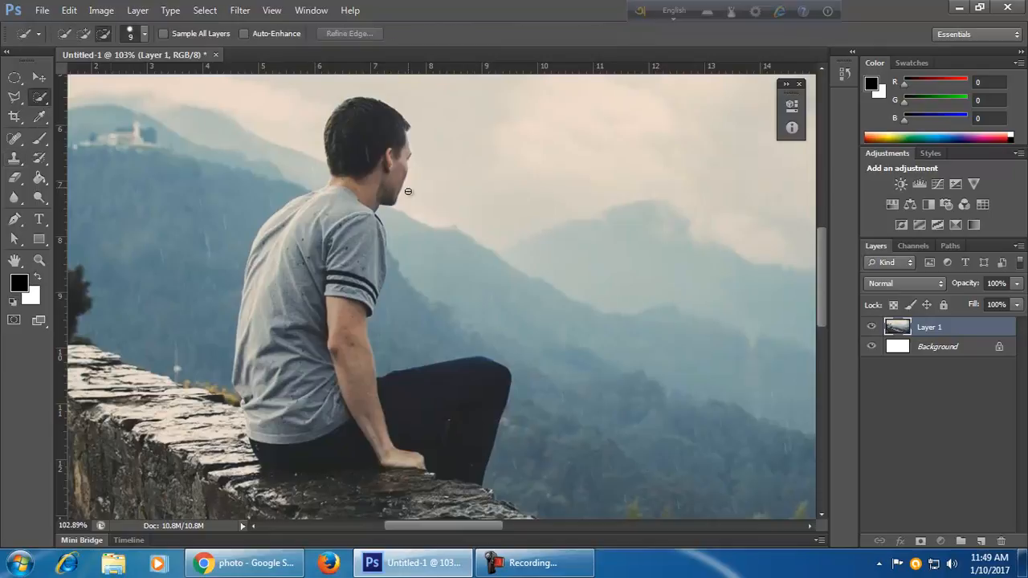
Try a rough selection of the man's head and back with the Quick Selection brush enlarged to 175, and deselect it.
key("bracketright")
key("bracketright")
key("bracketright")
key("bracketright")
key("bracketright")
key("bracketright")
key("bracketright")
key("bracketright")
key("bracketright")
key("bracketright")
key("bracketright")
mouse_move(367, 129)
left_mouse_down()
mouse_move(333, 172)
mouse_move(344, 276)
mouse_move(335, 392)
left_mouse_up()
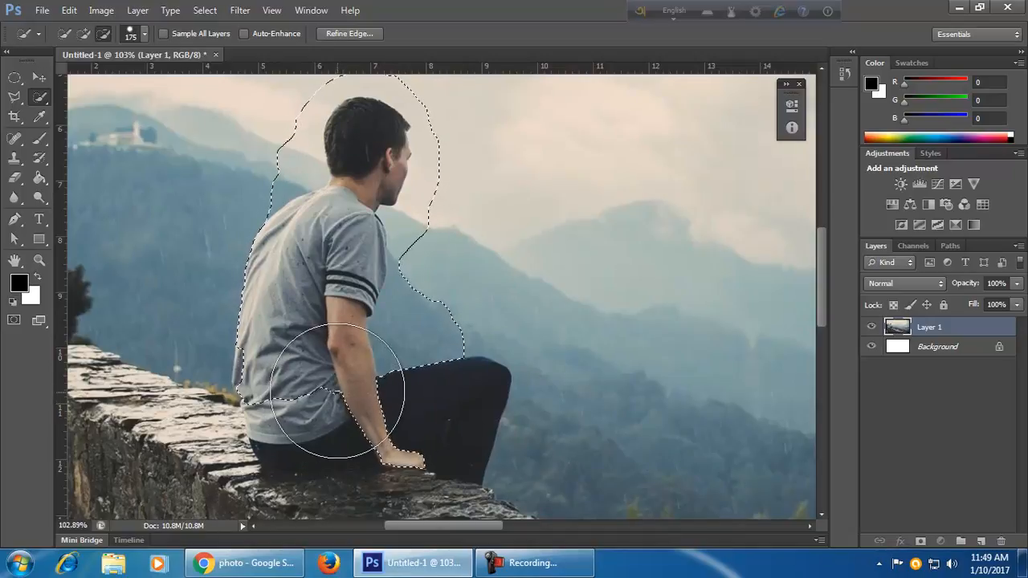
key("ctrl+d")
Reduce the Quick Selection brush size to 15.
key("bracketleft")
key("bracketleft")
key("bracketleft")
key("bracketleft")
key("bracketleft")
key("bracketleft")
key("bracketleft")
key("bracketleft")
key("bracketleft")
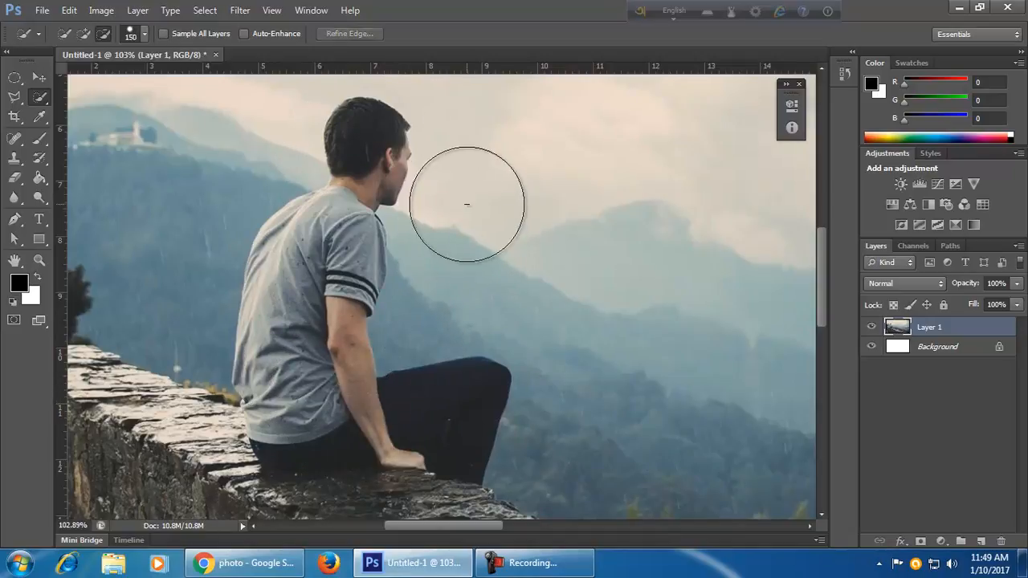
key("bracketleft")
key("bracketleft")
key("bracketleft")
key("bracketleft")
key("bracketleft")
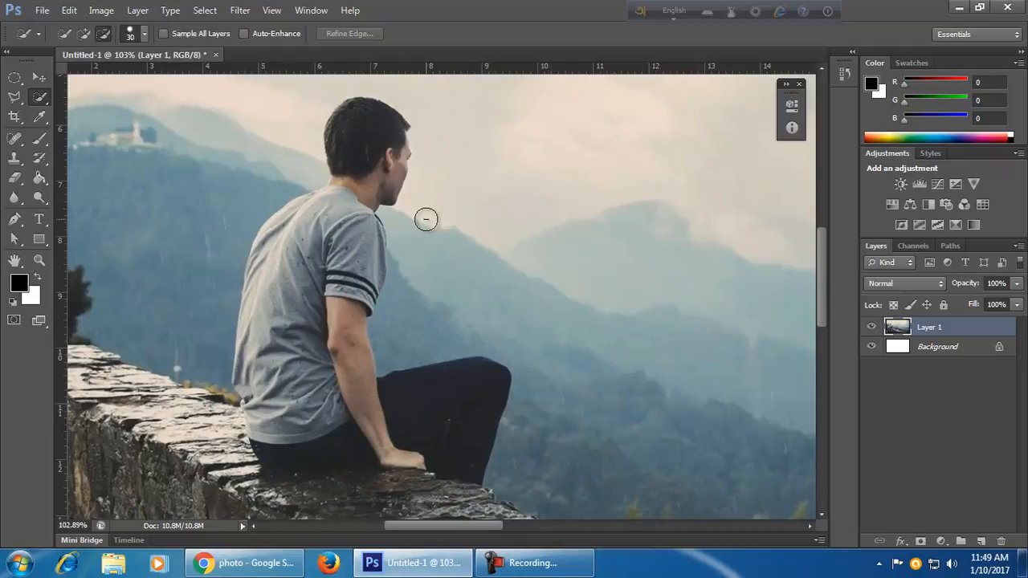
key("bracketleft")
Start a new quick selection covering the seated man's head, shirt, arm and trousers.
left_click(65, 33)
left_click_drag(349, 147, 334, 170)
mouse_move(318, 262)
left_mouse_down()
mouse_move(292, 287)
mouse_move(291, 366)
mouse_move(269, 450)
mouse_move(294, 459)
mouse_move(452, 405)
mouse_move(488, 440)
left_mouse_up()
left_click_drag(352, 259, 384, 250)
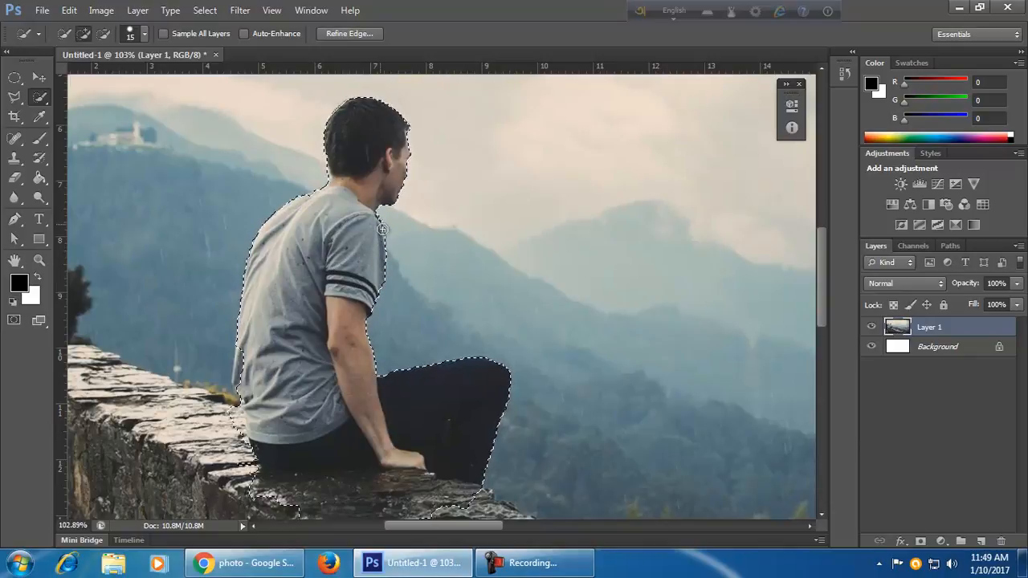
Examine the selection outline up close around the man's head, chest, back, arm, legs and the stone ledge.
scroll(405, 305, "up", 3)
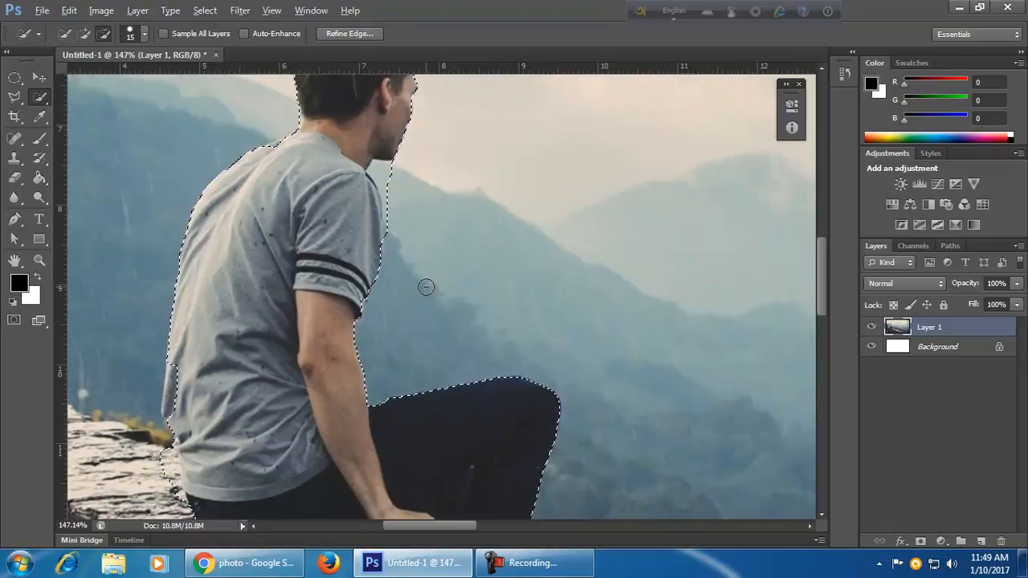
scroll(427, 287, "up", 2)
left_click_drag(445, 196, 585, 359)
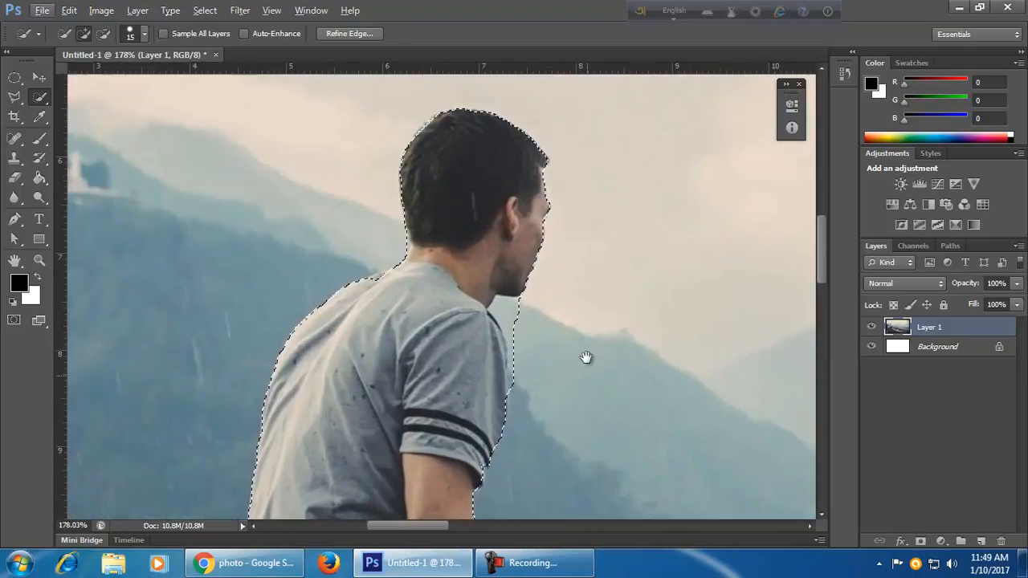
left_click_drag(502, 402, 434, 309)
left_click_drag(420, 483, 429, 378)
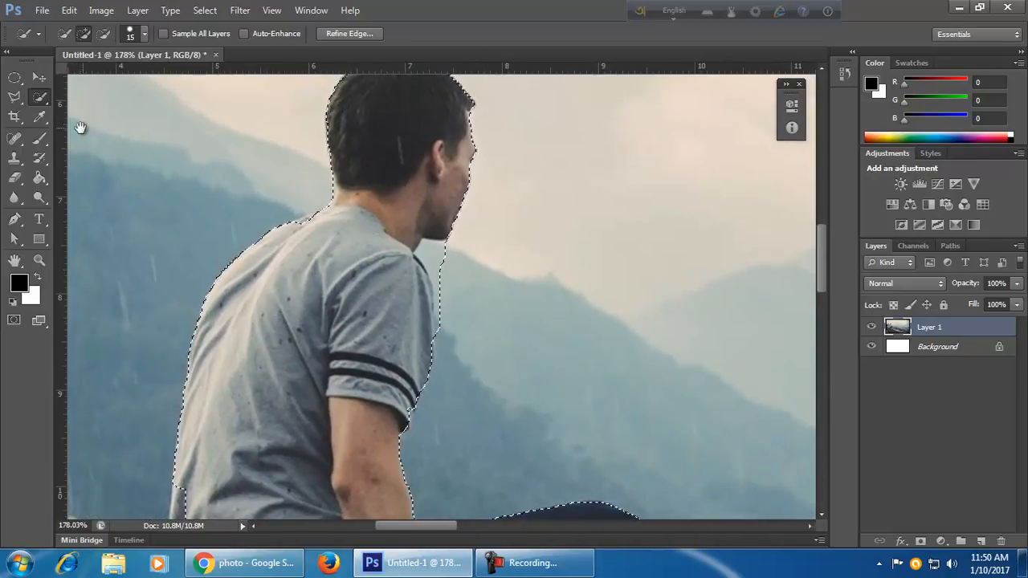
left_click_drag(43, 101, 113, 95)
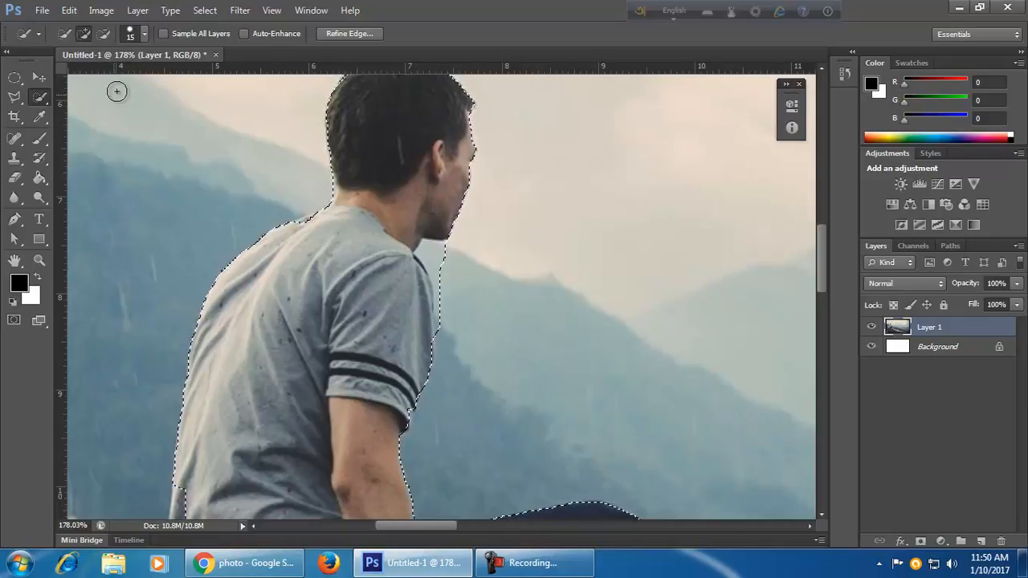
scroll(261, 334, "down", 5)
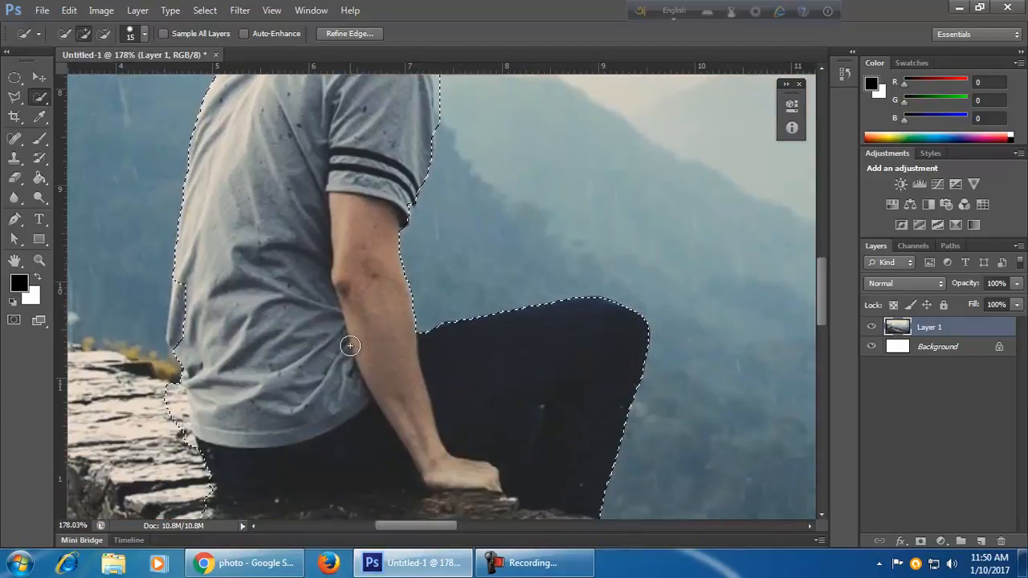
scroll(335, 473, "down", 1)
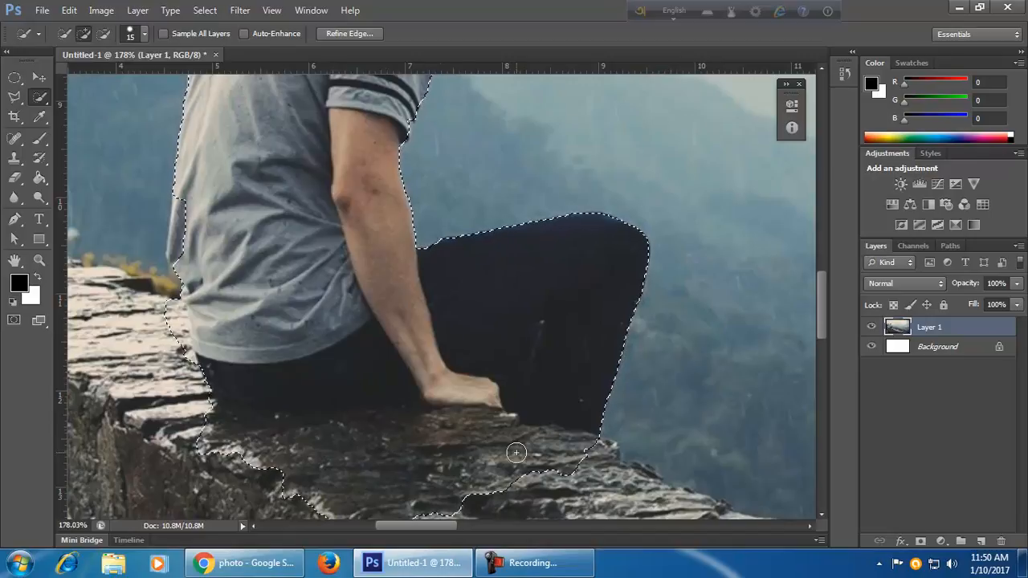
left_click_drag(822, 326, 823, 279)
scroll(506, 441, "down", 1)
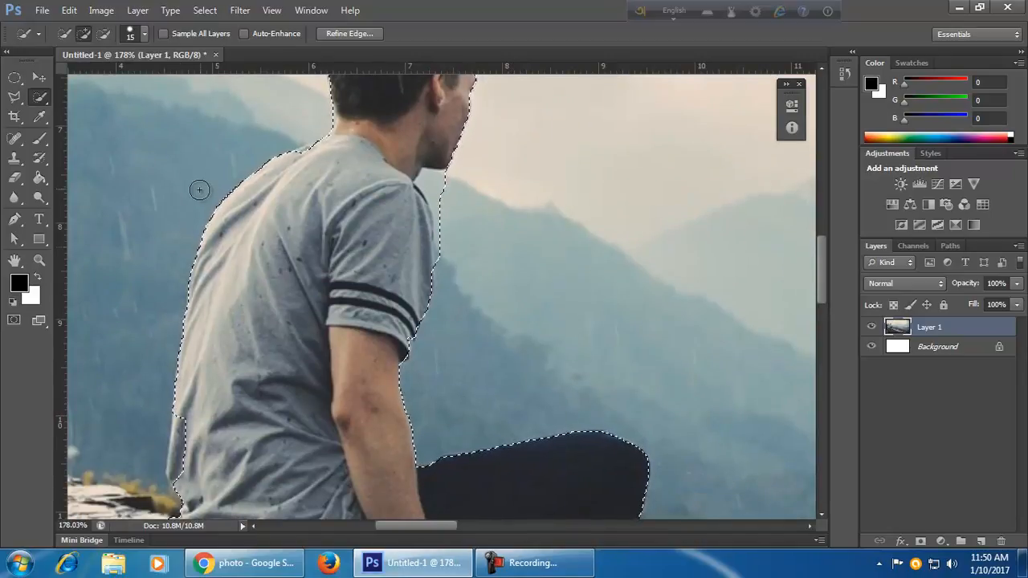
scroll(281, 285, "up", 1)
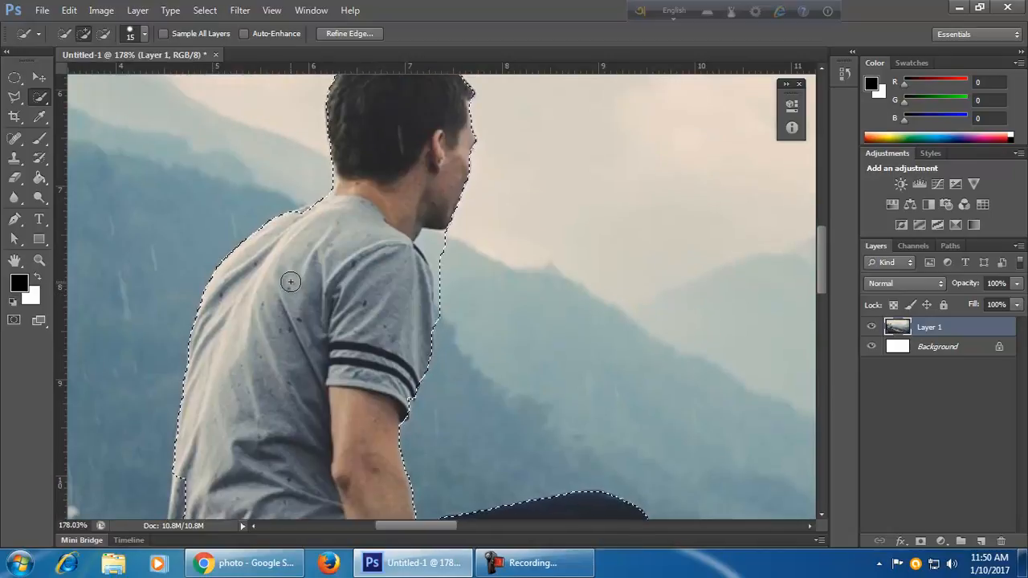
scroll(281, 322, "down", 1)
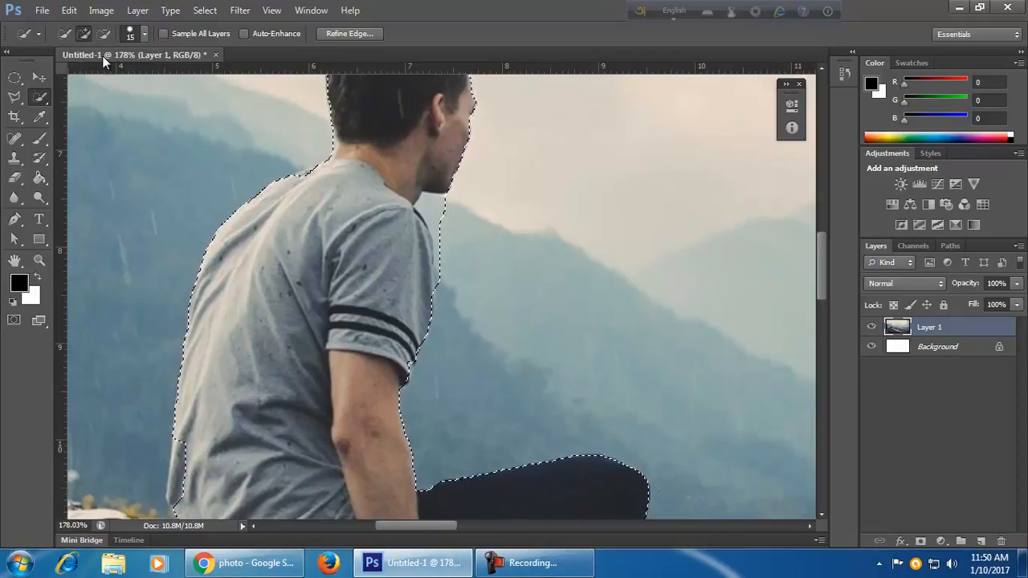
Subtract the background in front of the man's chest and the stone ledge around his seat from the selection, using brush size 8.
left_click(104, 33)
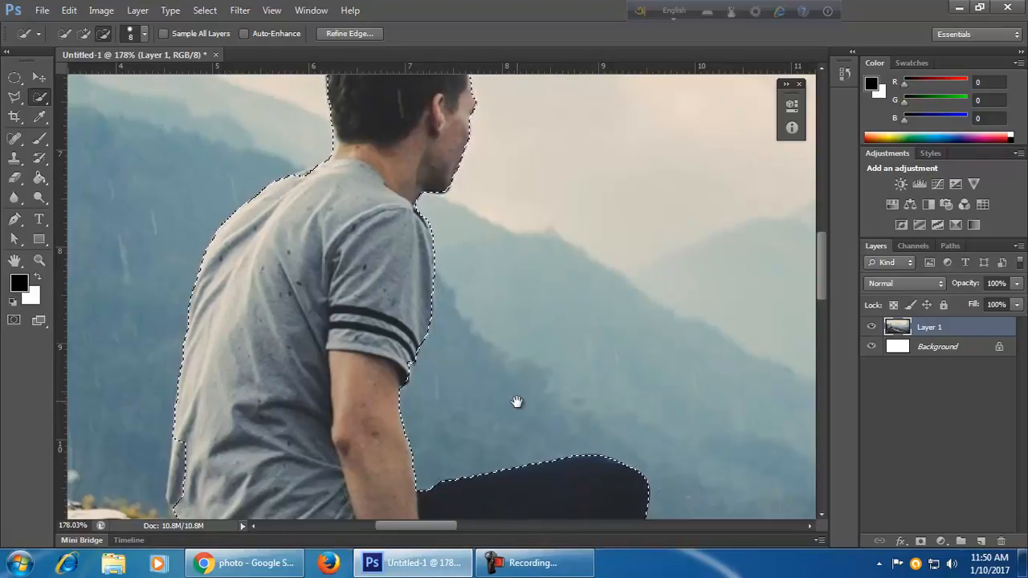
left_click_drag(515, 397, 474, 220)
left_click_drag(502, 348, 535, 299)
left_click_drag(566, 383, 584, 335)
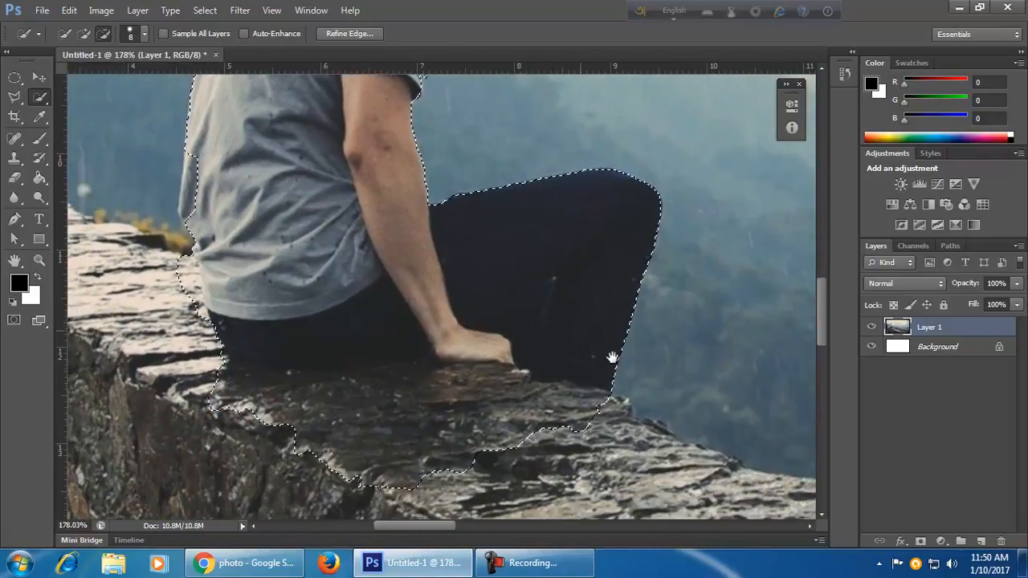
left_click_drag(621, 396, 587, 393)
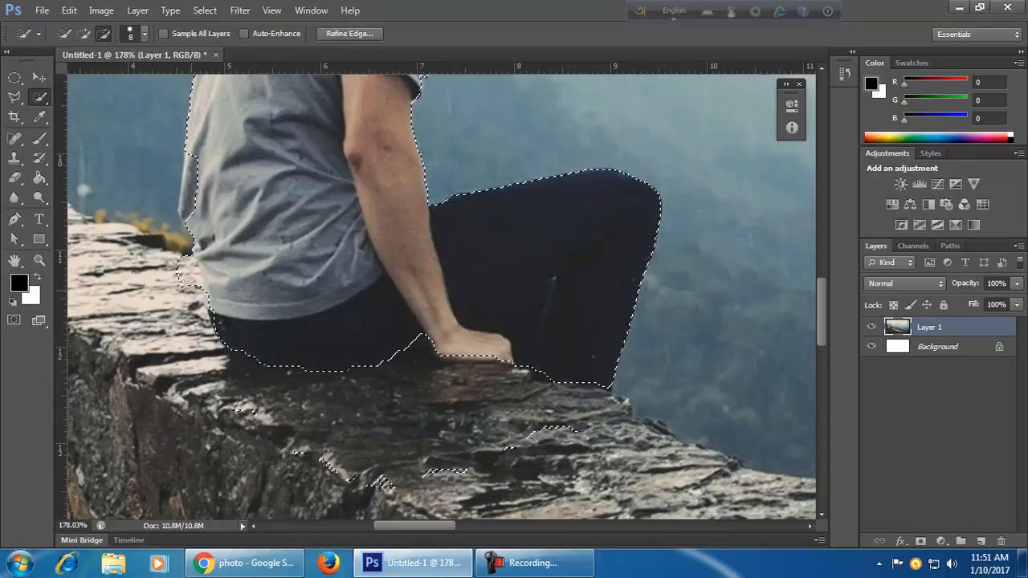
left_click_drag(181, 253, 187, 337)
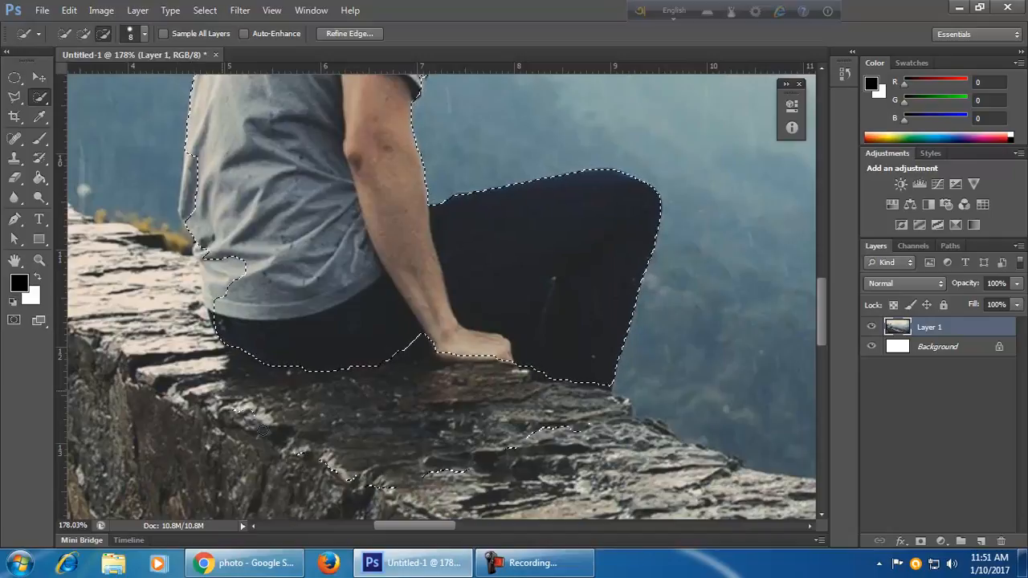
mouse_move(330, 475)
left_mouse_down()
mouse_move(435, 482)
mouse_move(401, 483)
mouse_move(436, 477)
left_mouse_up()
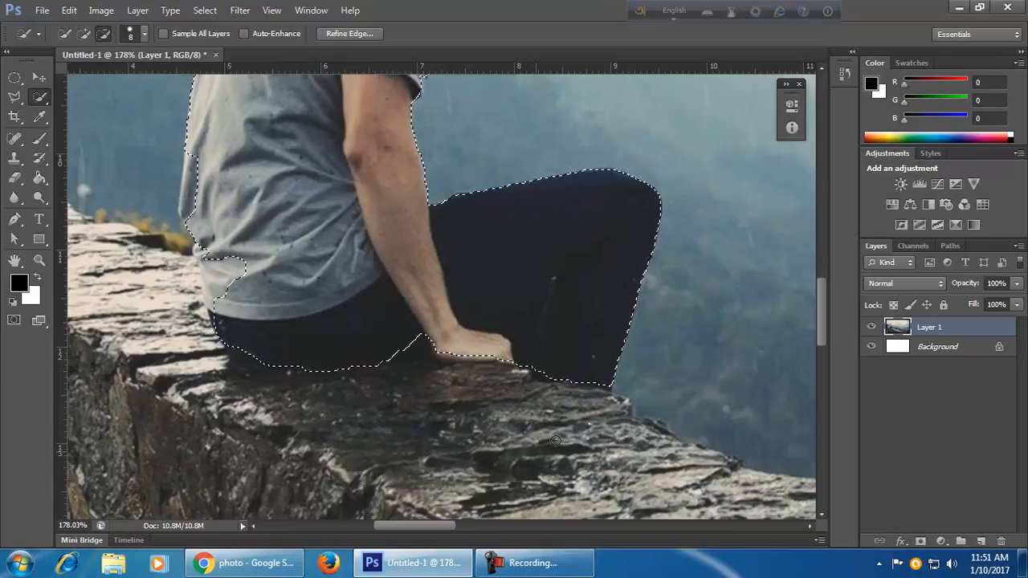
Add the missing back edge and hem of the shirt to the selection and check the outline from head to seat.
left_click_drag(293, 247, 430, 336)
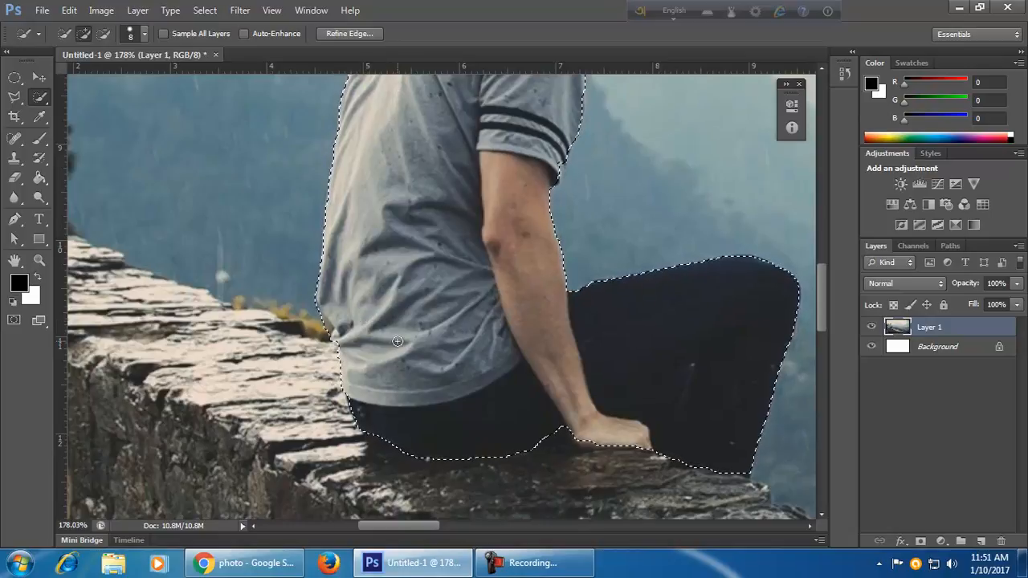
key("space")
left_click_drag(423, 268, 417, 407)
left_click_drag(470, 246, 431, 355)
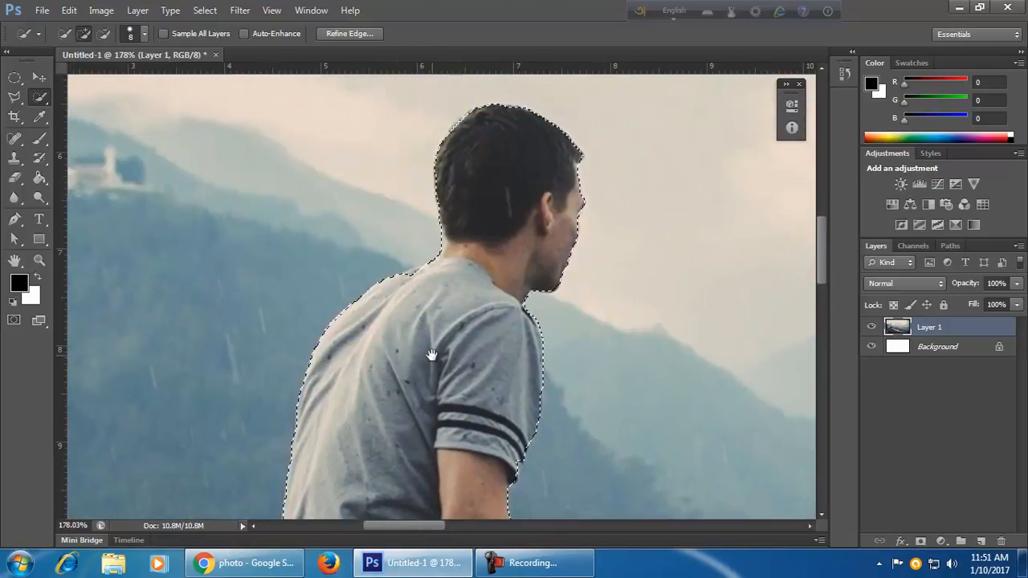
left_click_drag(421, 235, 420, 269)
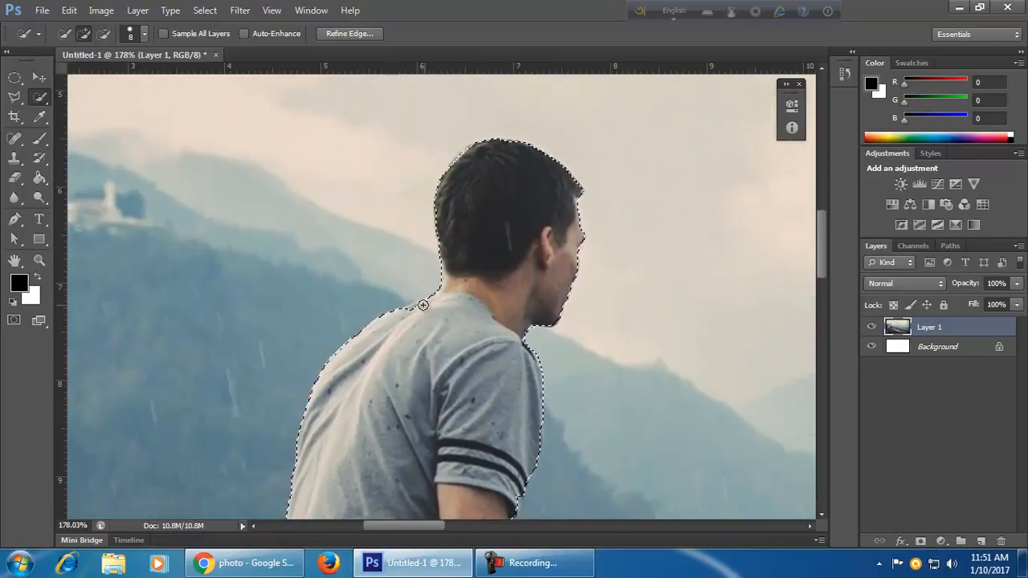
key("space")
left_click_drag(427, 446, 448, 209)
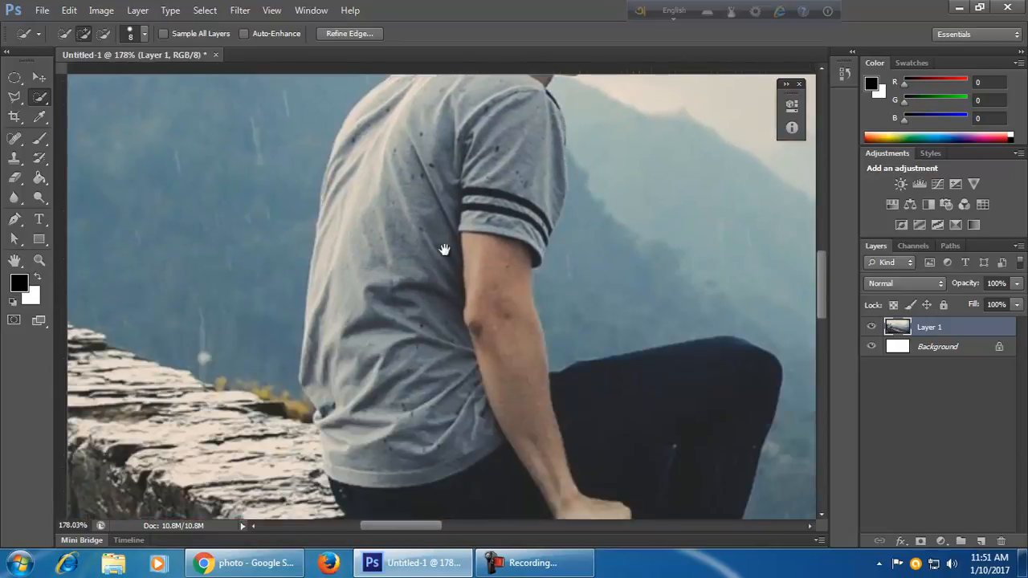
left_click_drag(402, 350, 414, 238)
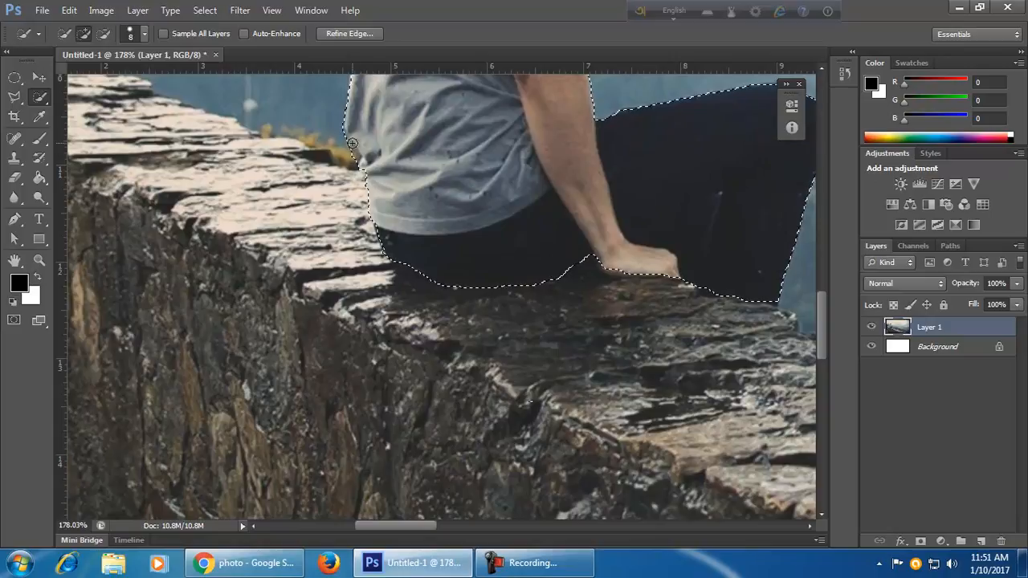
Subtract the small strip of background behind the shirt's lower back from the selection.
left_click(103, 33)
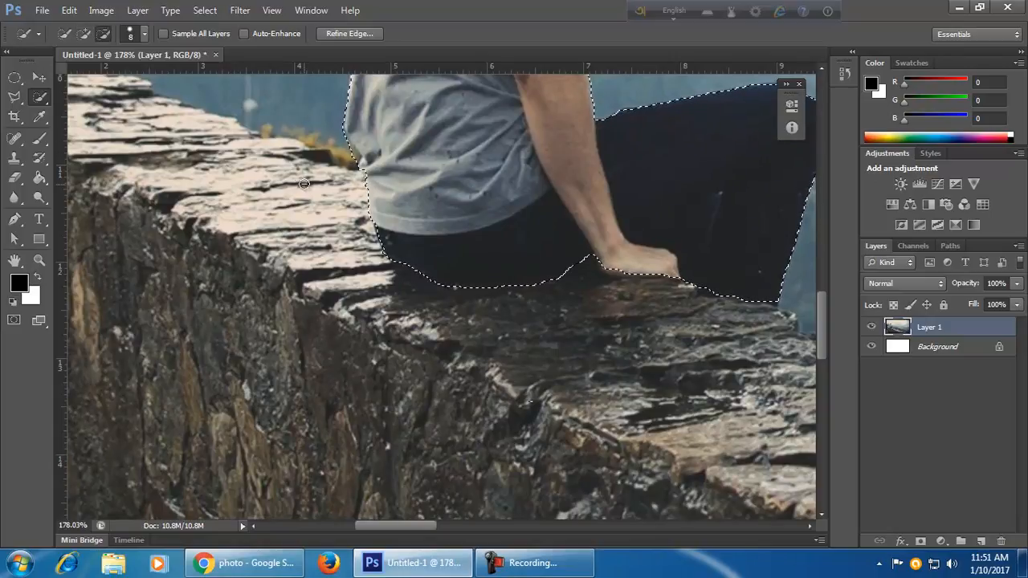
left_click(353, 148)
scroll(352, 267, "down", 3)
left_click_drag(533, 271, 480, 393)
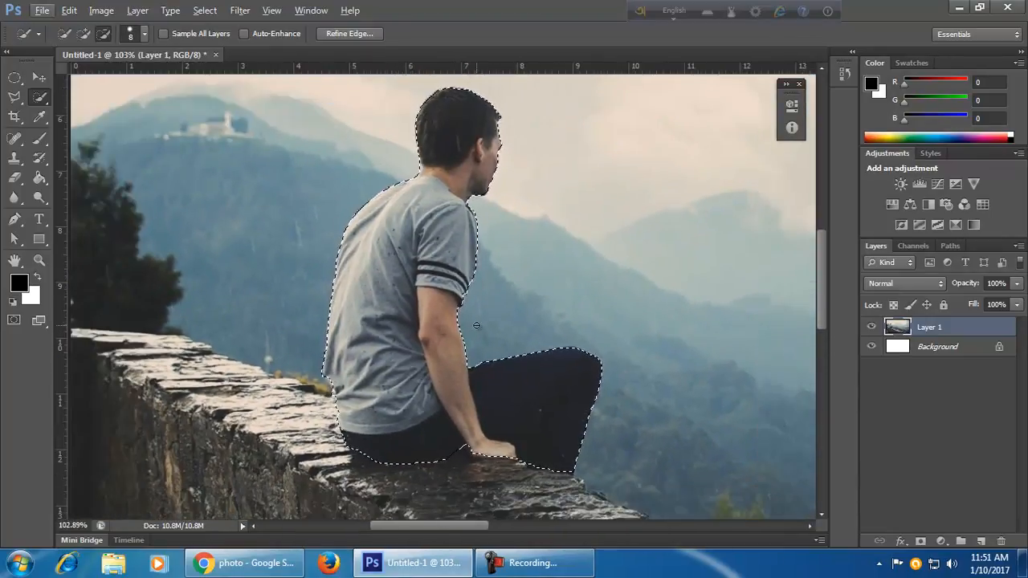
scroll(407, 197, "down", 2)
scroll(408, 196, "up", 1)
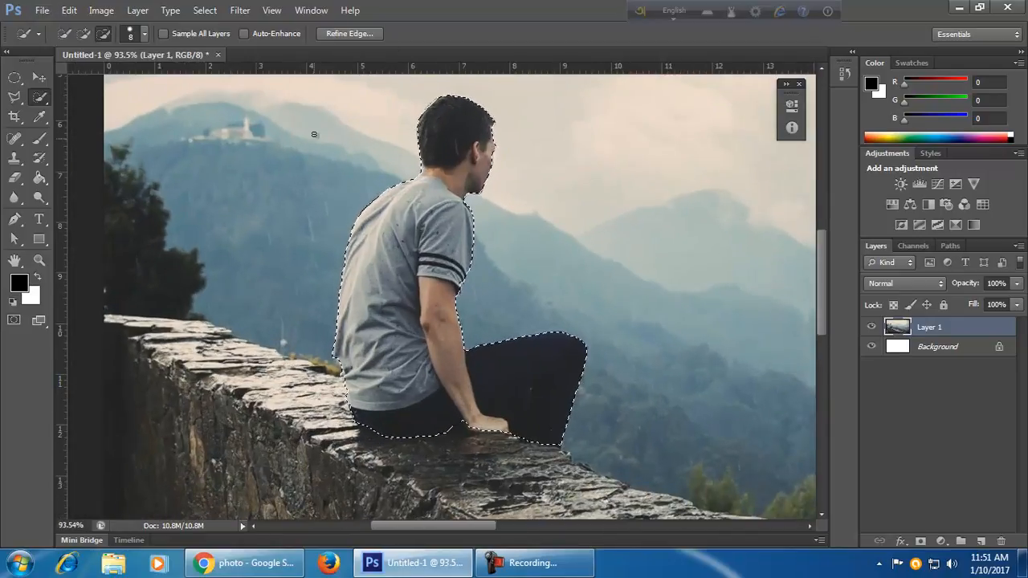
Open Refine Edge for the selection, move the dialog clear of the man and turn on Smart Radius.
left_click(376, 36)
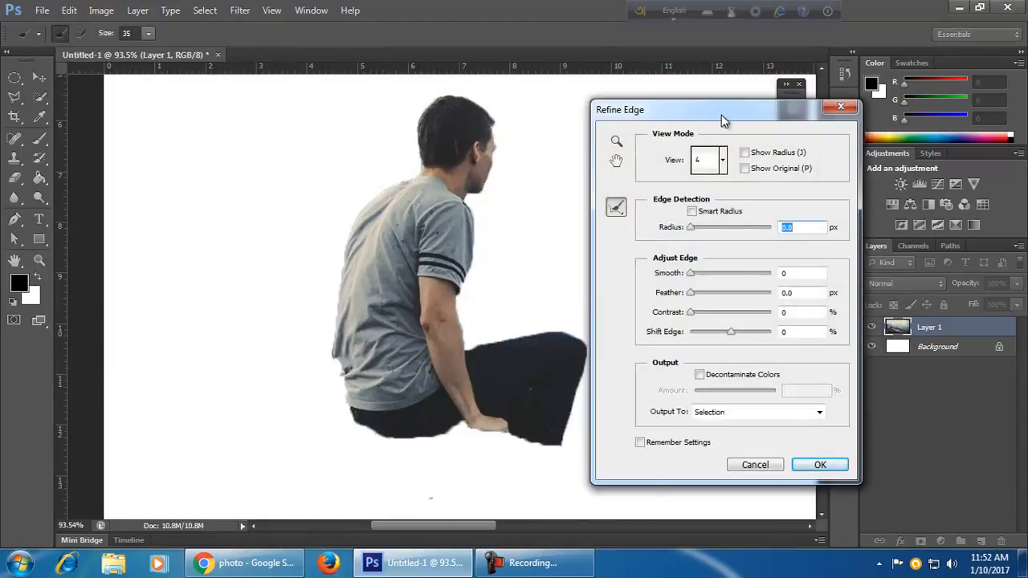
left_click_drag(722, 113, 798, 111)
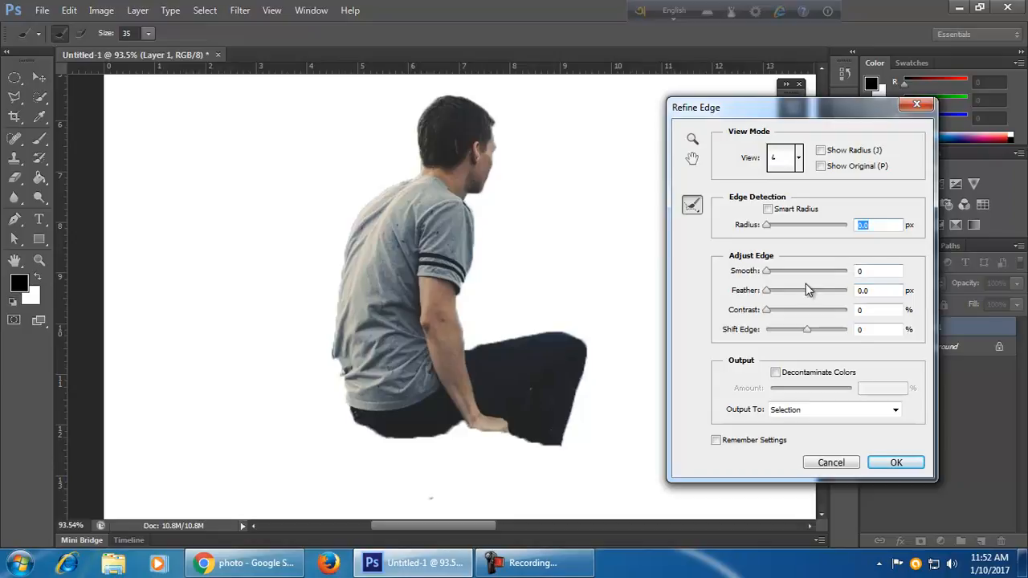
left_click(769, 211)
Try edge radius values including 71.1 and 2.4 px and a Smooth of 4, and return Radius and Smooth to 0.
left_click_drag(768, 227, 774, 230)
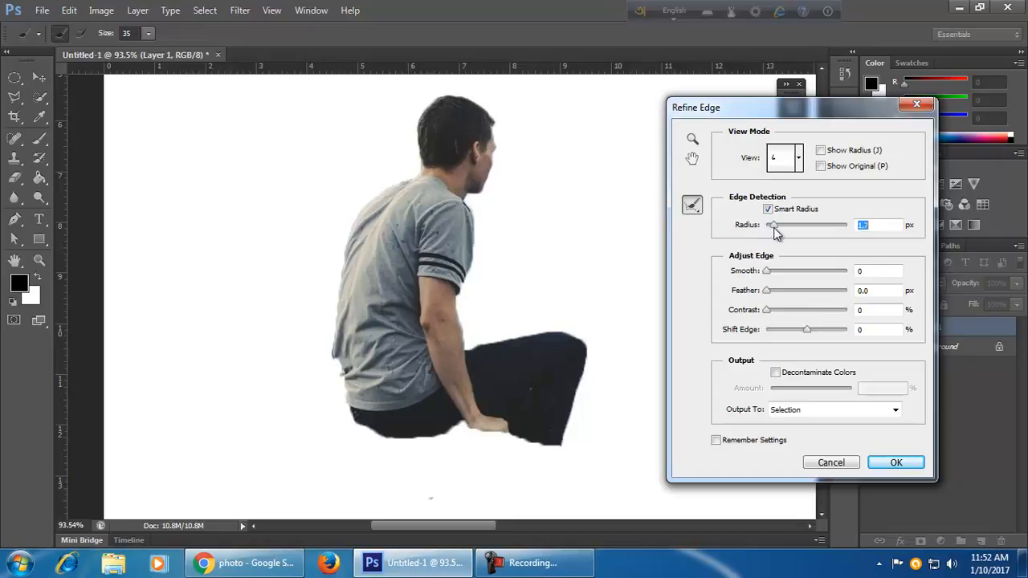
left_click_drag(776, 232, 825, 232)
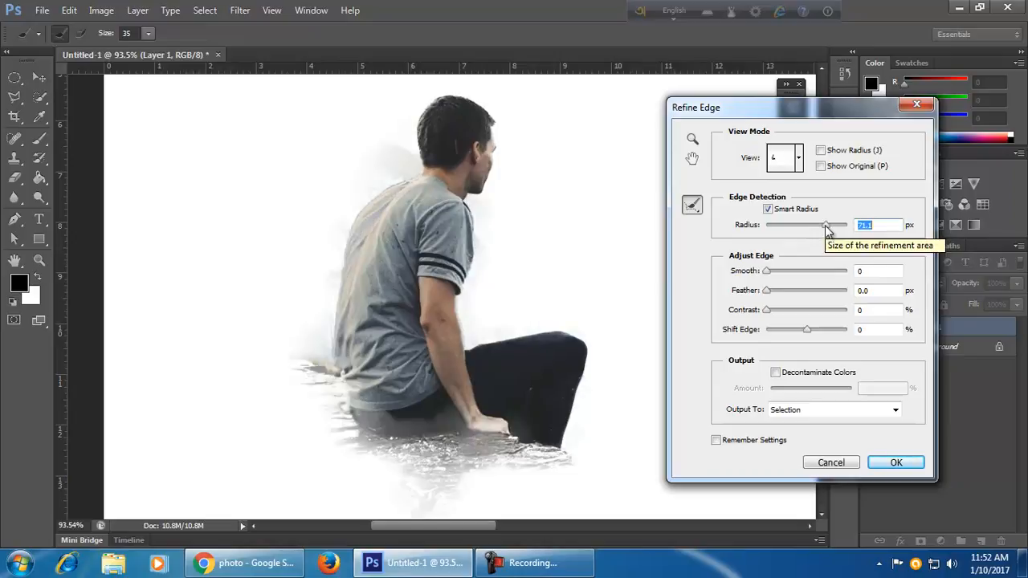
left_click_drag(822, 226, 799, 232)
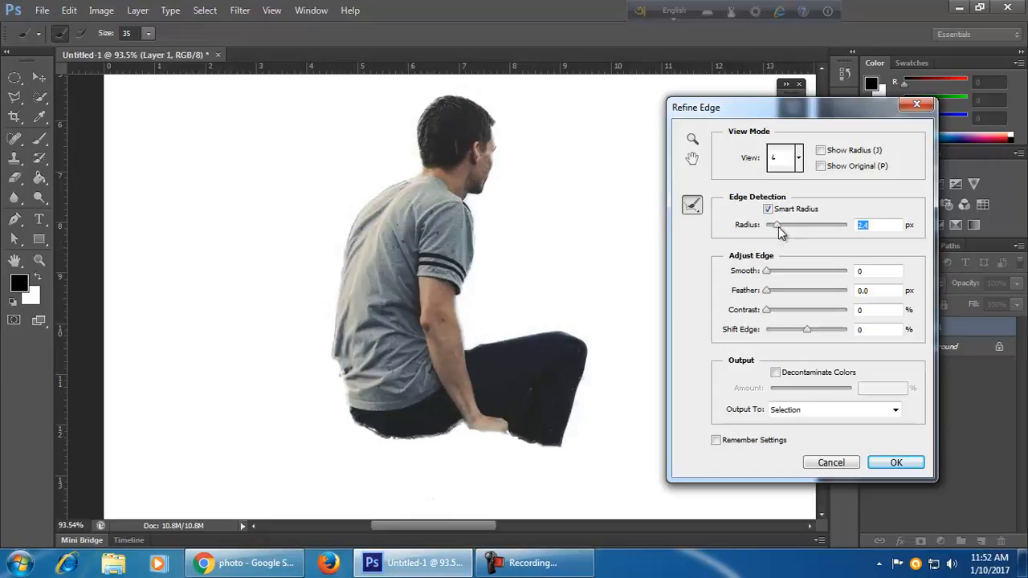
left_click(769, 275)
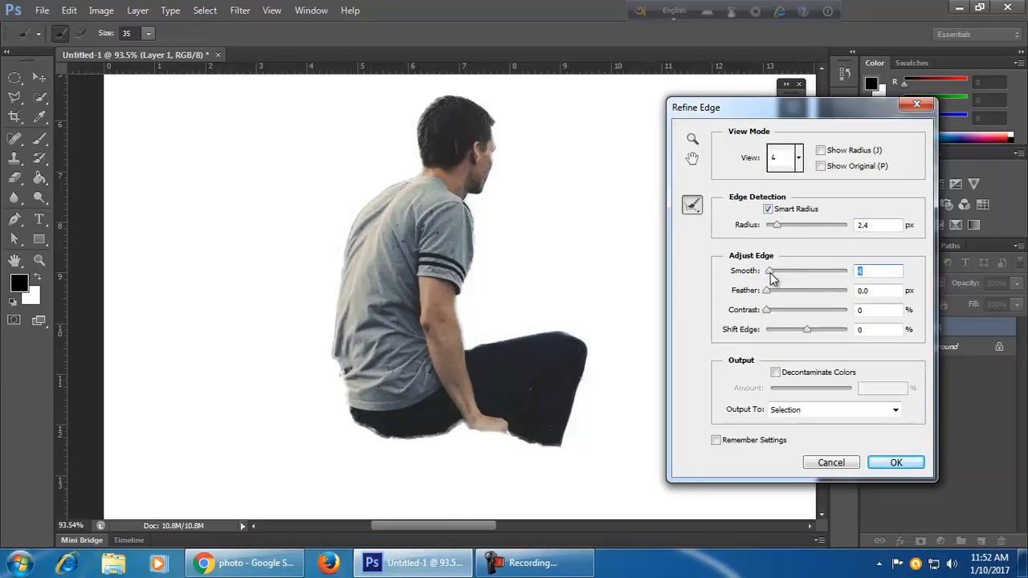
left_click_drag(770, 273, 764, 274)
left_click_drag(778, 226, 756, 230)
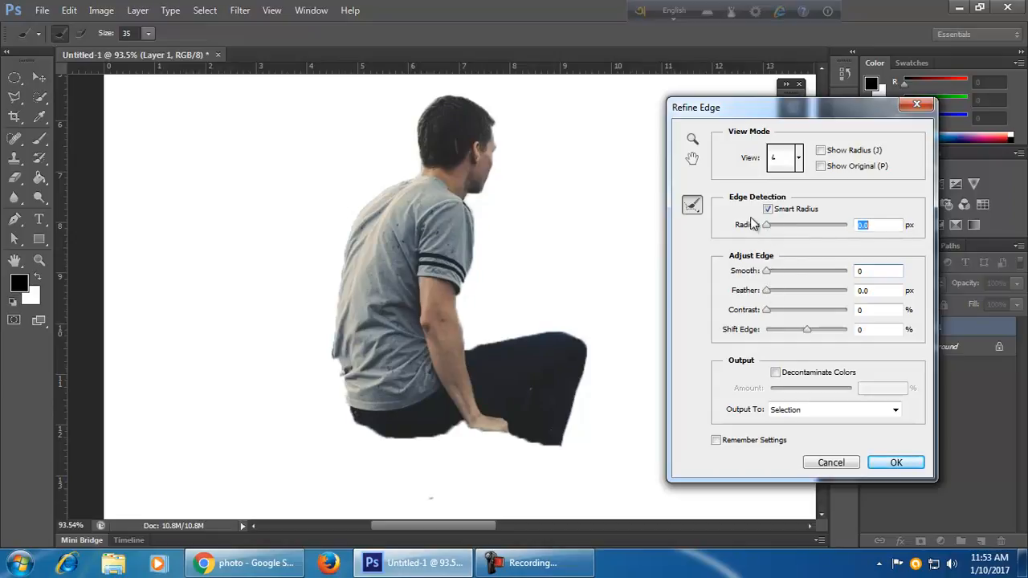
Refine the man's selection edge with Smooth 10, Radius 2.1 px and Feather 0.5 px.
left_click(768, 272)
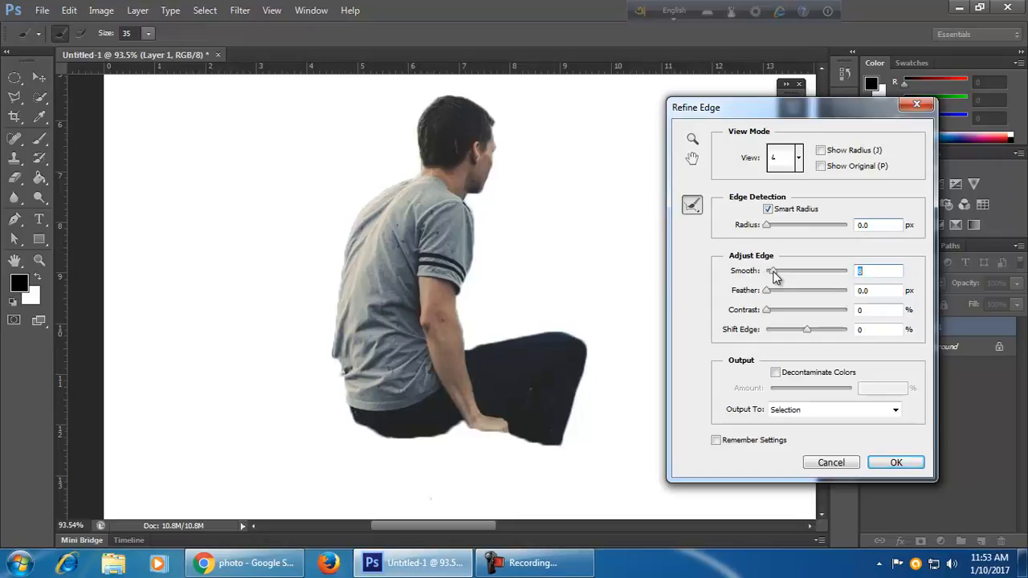
left_click_drag(773, 275, 777, 278)
left_click_drag(769, 227, 776, 230)
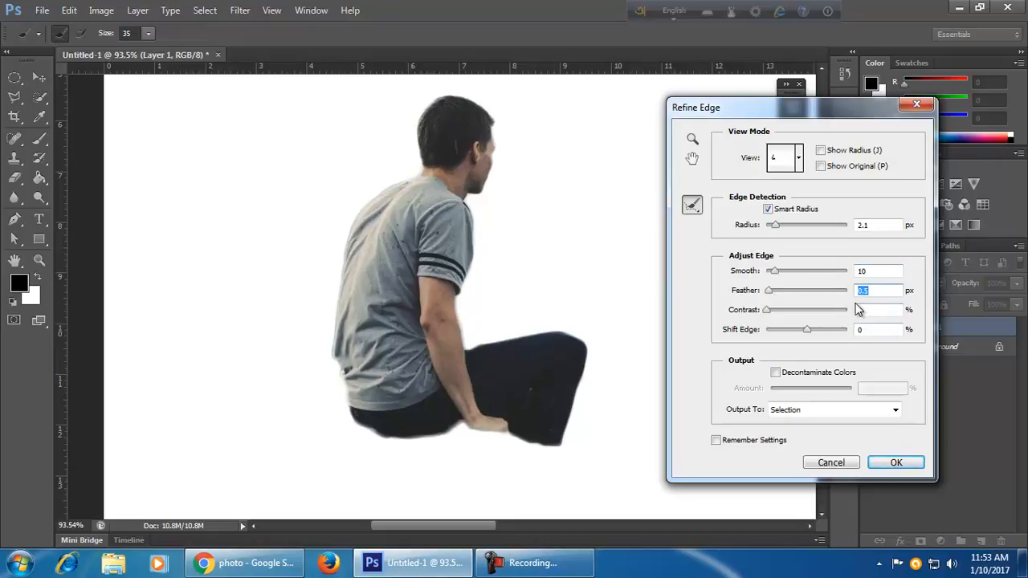
Apply the Refine Edge settings to the man's selection.
left_click(913, 466)
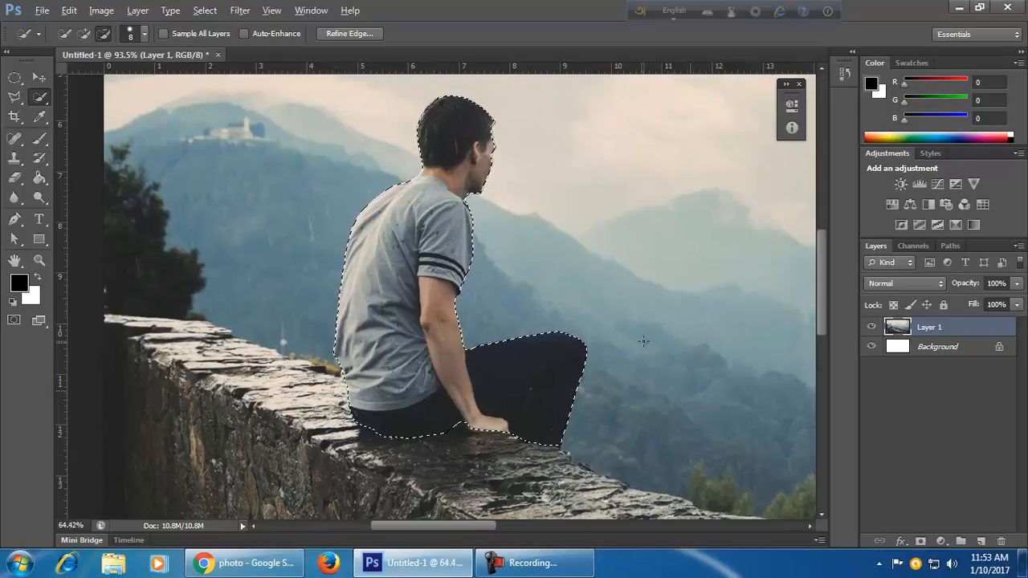
scroll(644, 341, "down", 3)
scroll(635, 357, "up", 3)
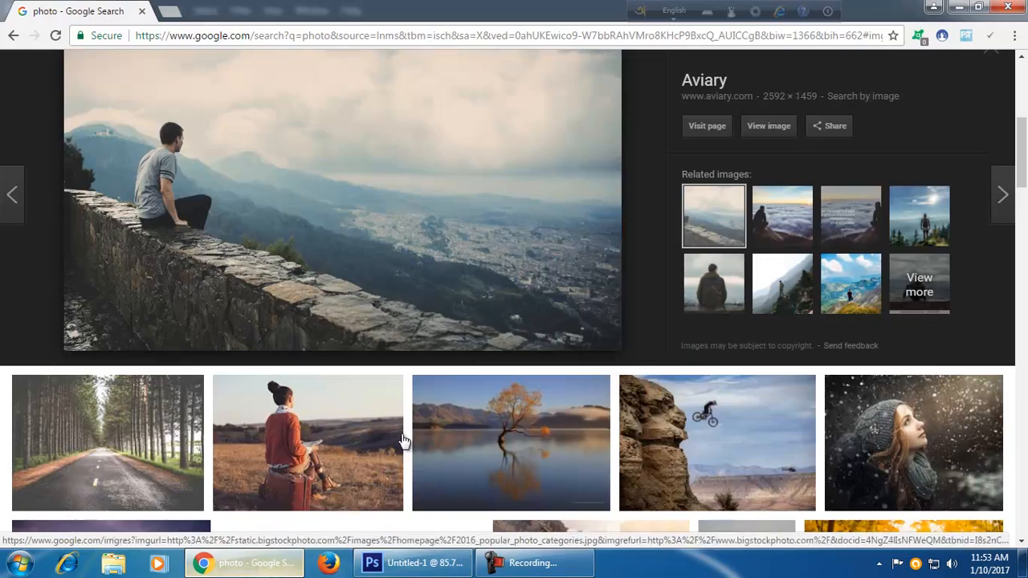
Switch to Chrome, open the forest road photo in the Google image results, copy it and return to Photoshop.
left_click(245, 563)
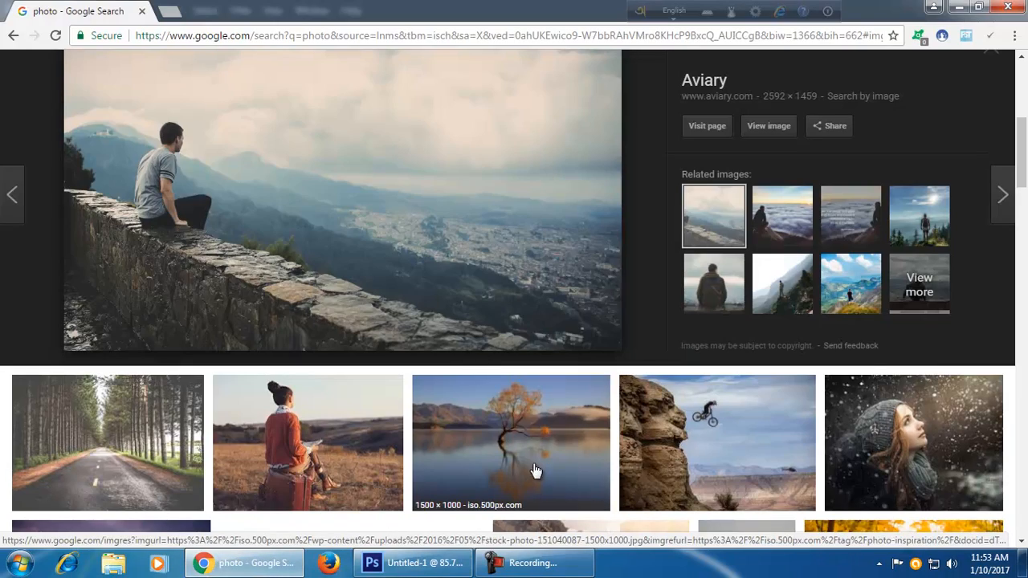
scroll(295, 463, "down", 10)
scroll(295, 464, "up", 8)
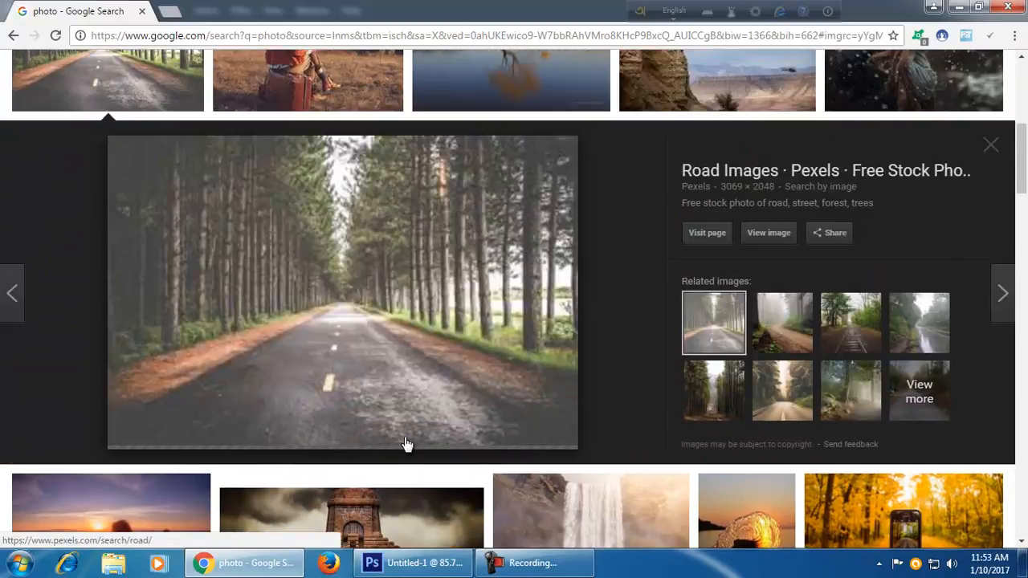
right_click(375, 371)
left_click(471, 295)
left_click(414, 563)
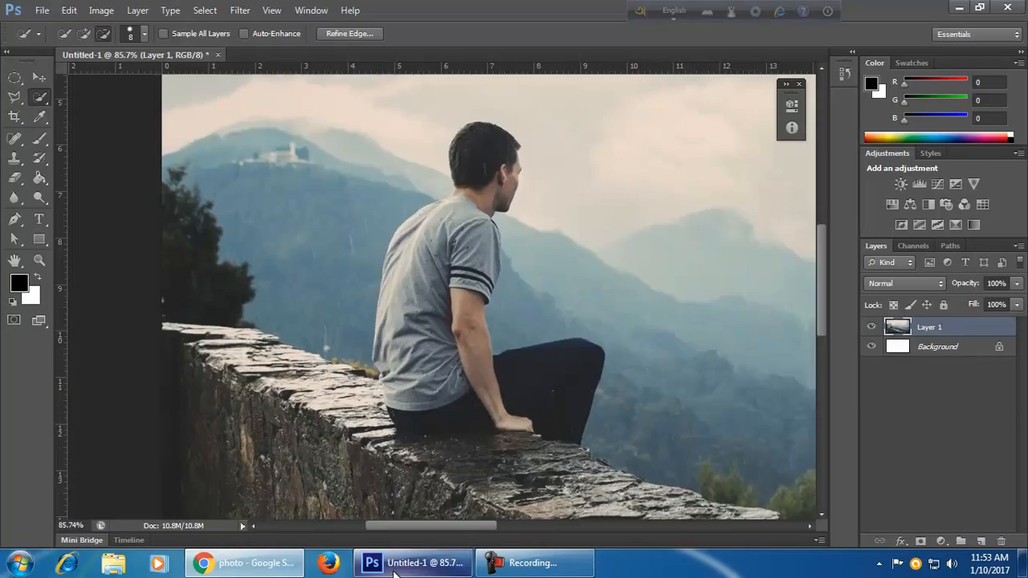
Return to Chrome, open the railway track photo among the road photo's related images, copy it and switch back to Photoshop.
left_click(257, 564)
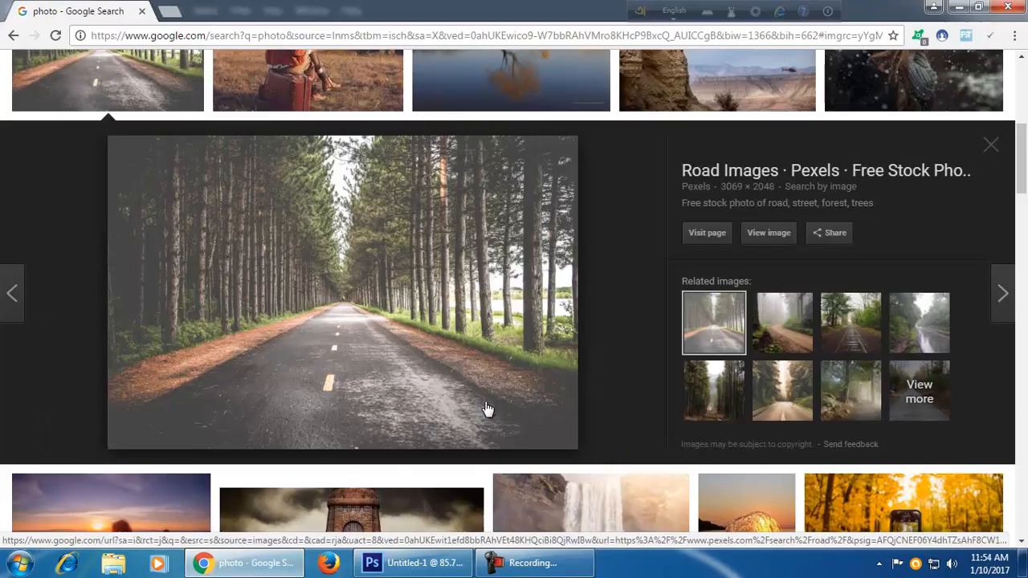
scroll(479, 408, "up", 3)
scroll(479, 408, "down", 4)
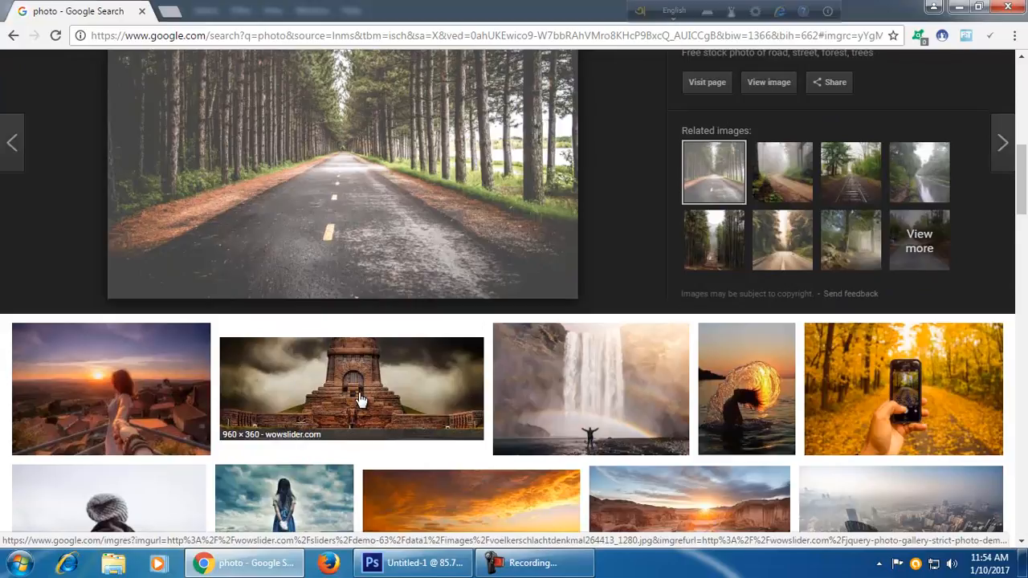
scroll(361, 401, "up", 2)
left_click(843, 327)
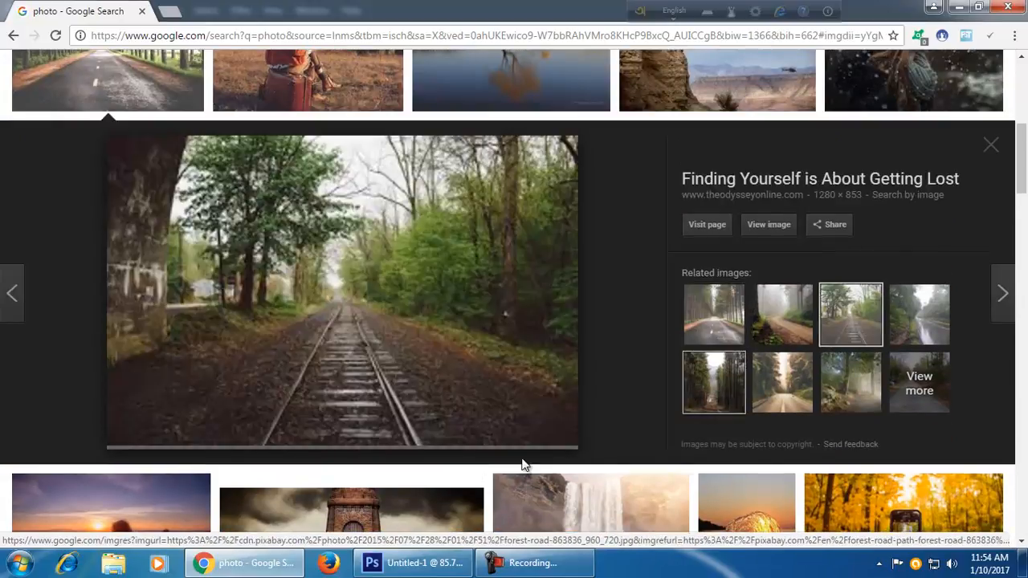
right_click(494, 387)
left_click(539, 303)
left_click(402, 554)
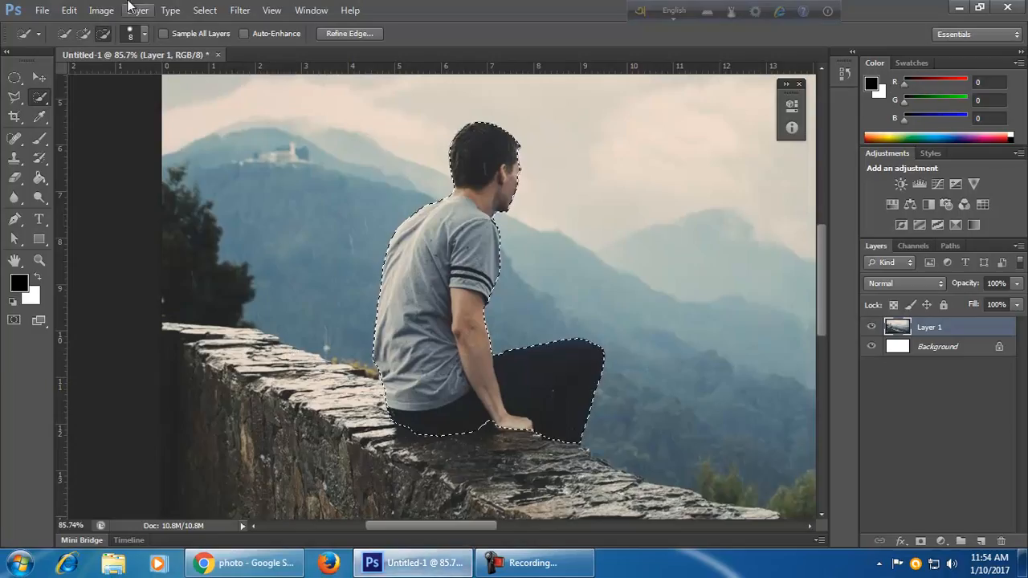
Create a new 1280 x 853 pixel document from the Clipboard preset and paste the railway track photo into it.
left_click(42, 10)
left_click(48, 25)
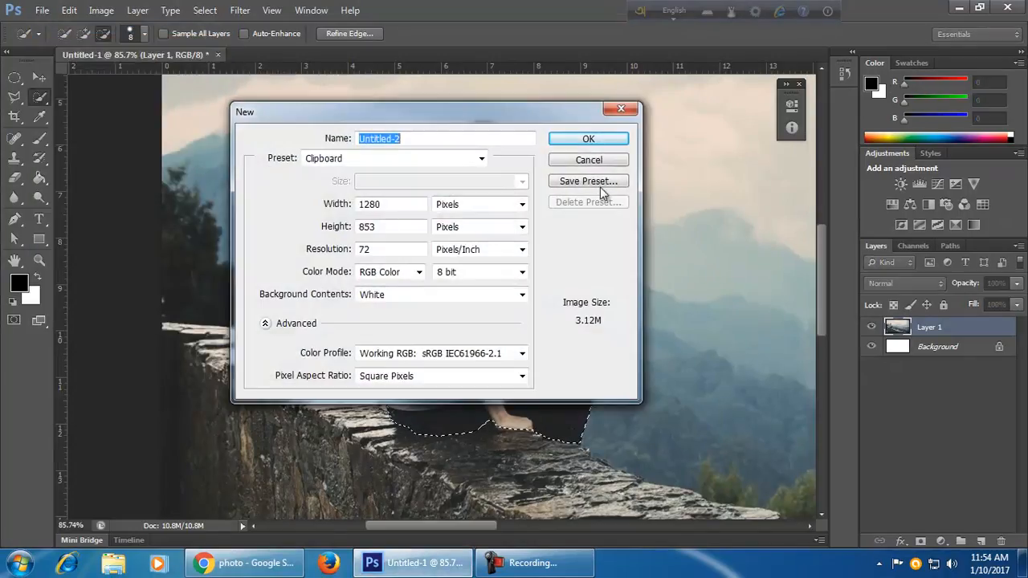
left_click(608, 141)
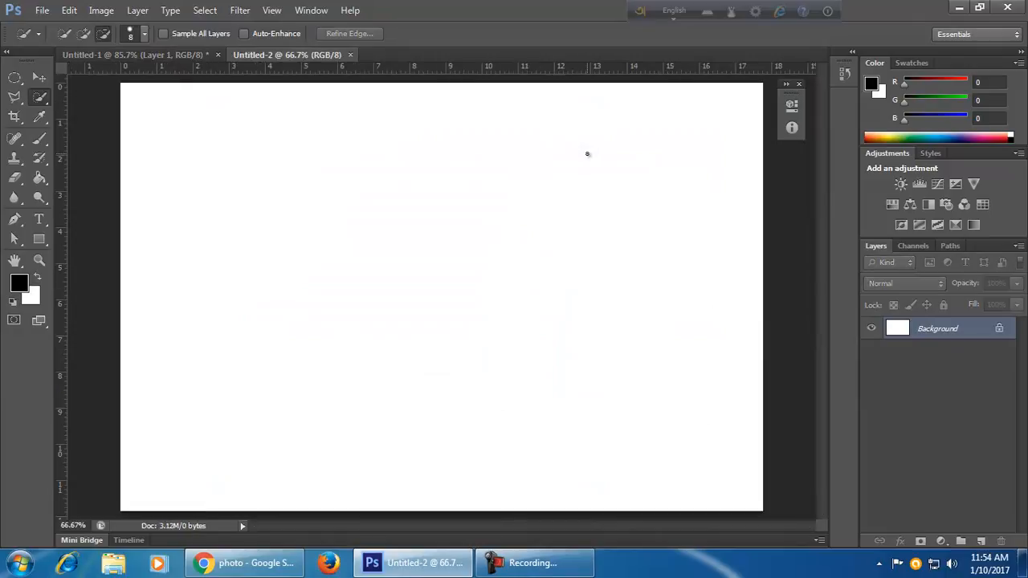
key("ctrl+v")
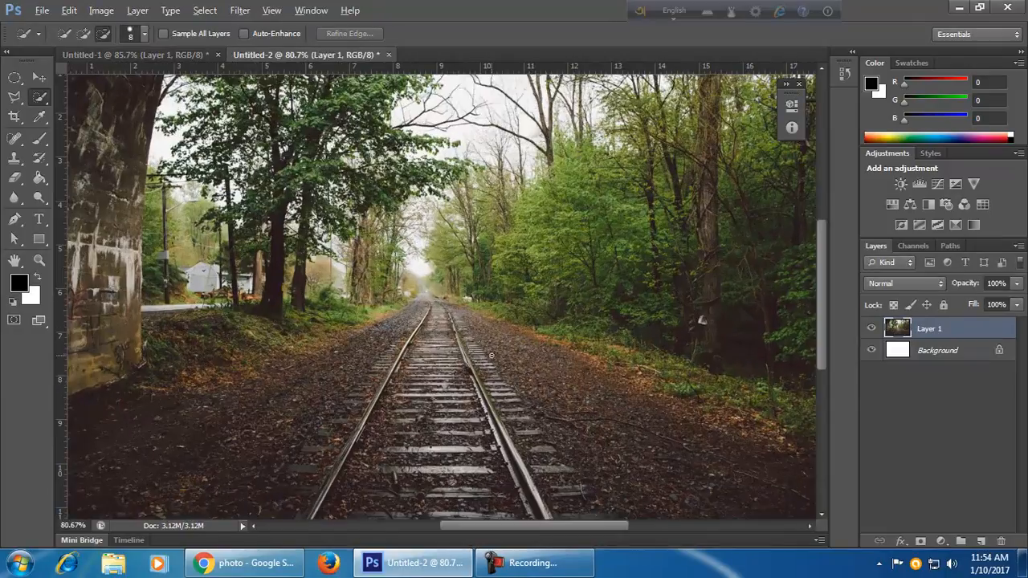
left_click_drag(547, 412, 541, 378)
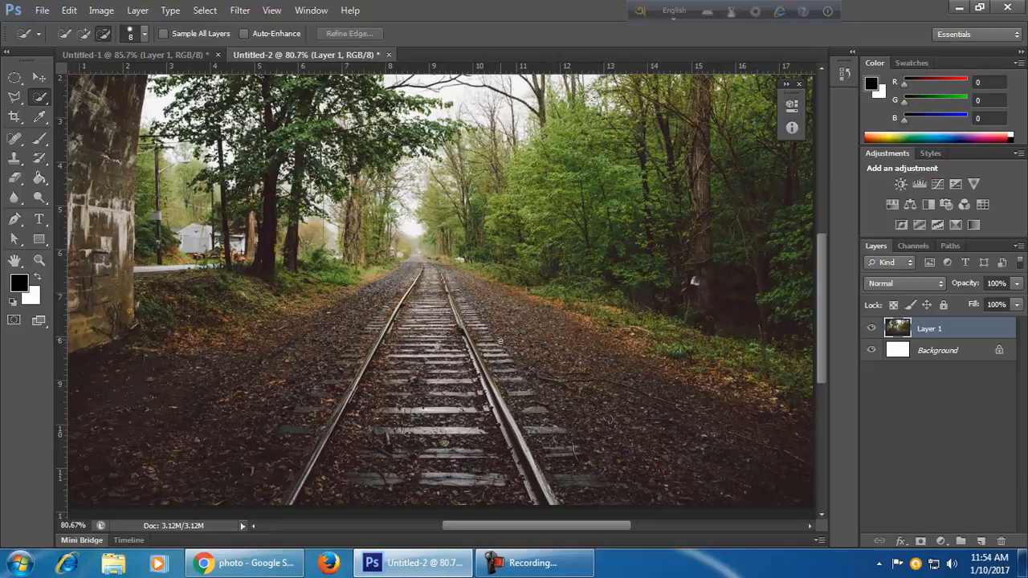
key("ctrl+j")
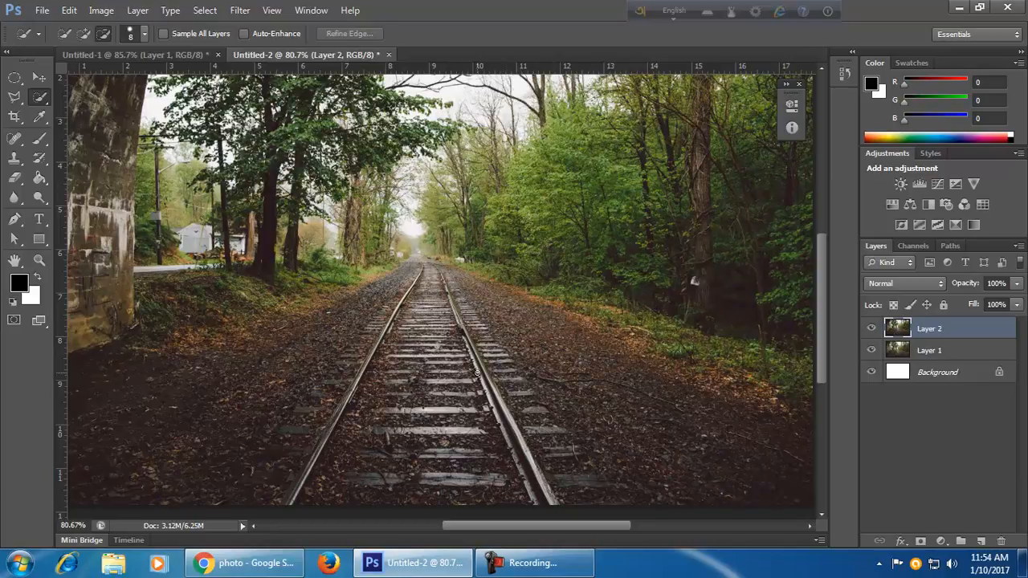
key("ctrl+z")
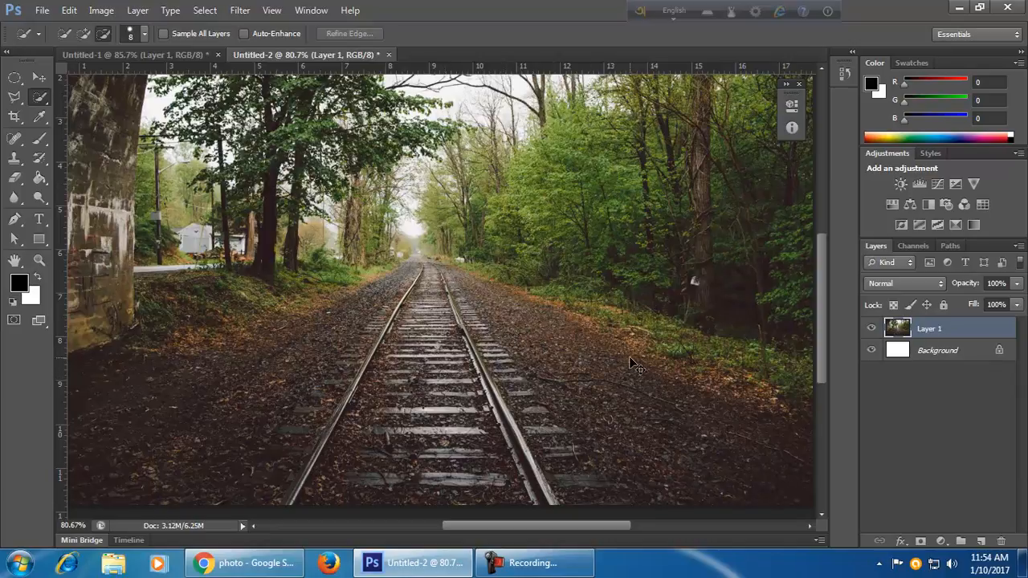
left_click(245, 563)
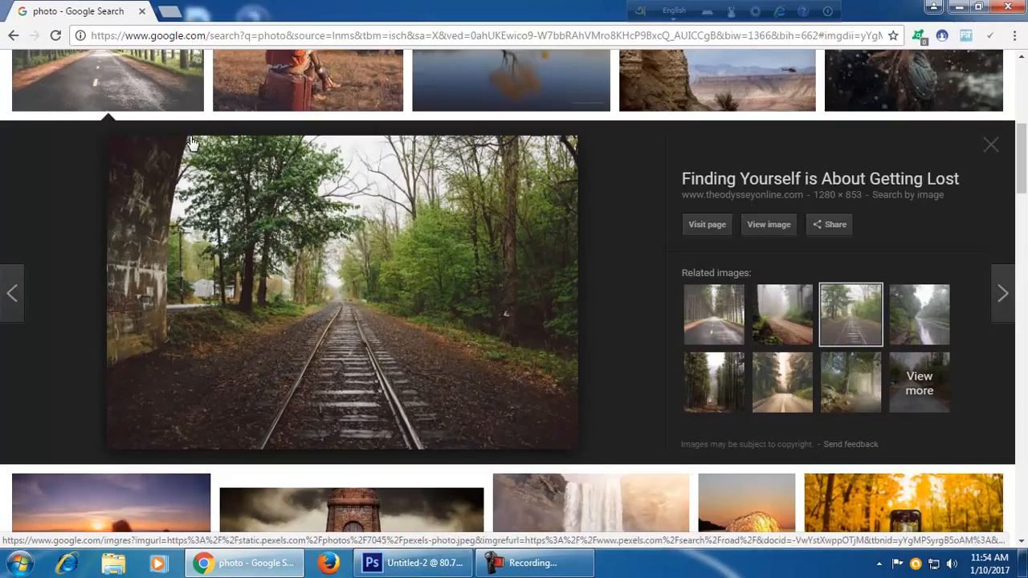
key("alt+Tab")
Copy the selected man from Untitled-1 and paste him into the railway track document, Untitled-2.
left_click(197, 52)
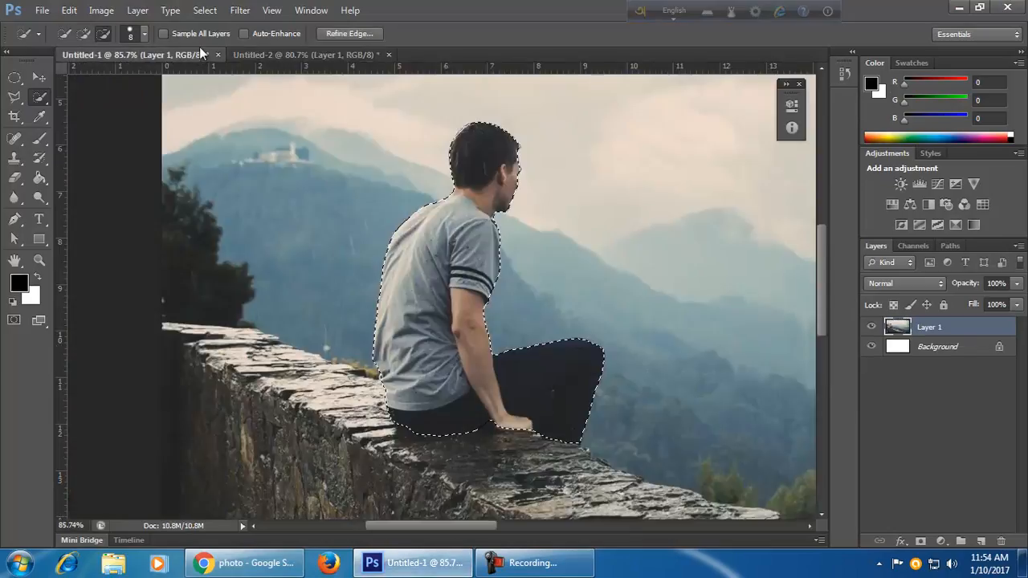
left_click(275, 54)
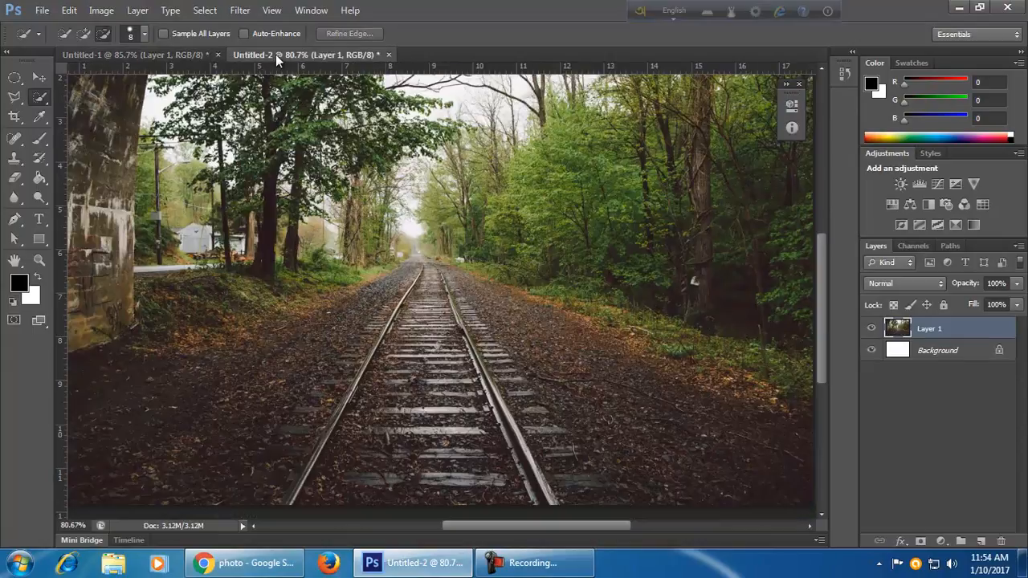
key("ctrl+v")
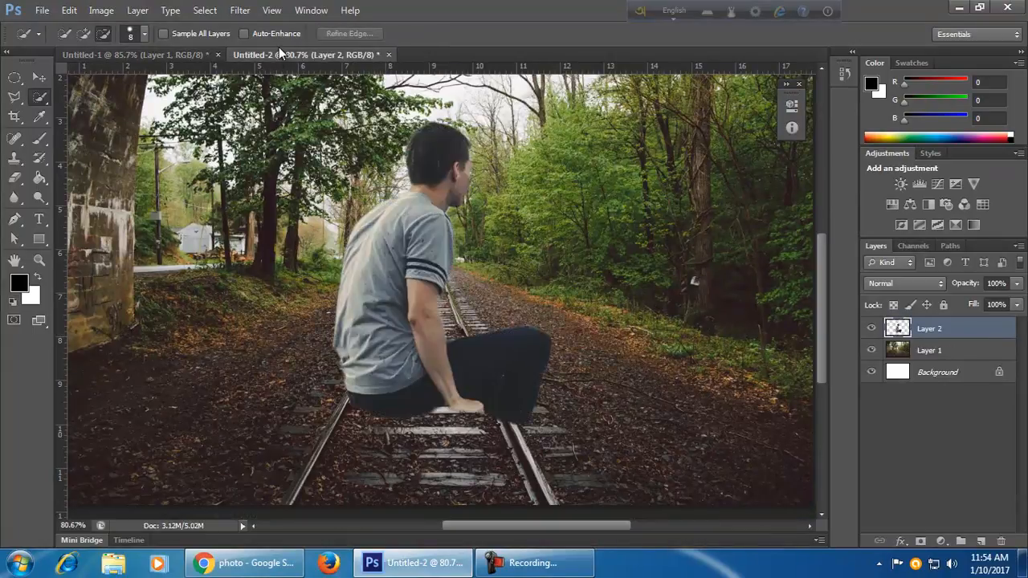
Reposition the pasted man over the railway track with the Move Tool.
left_click(38, 77)
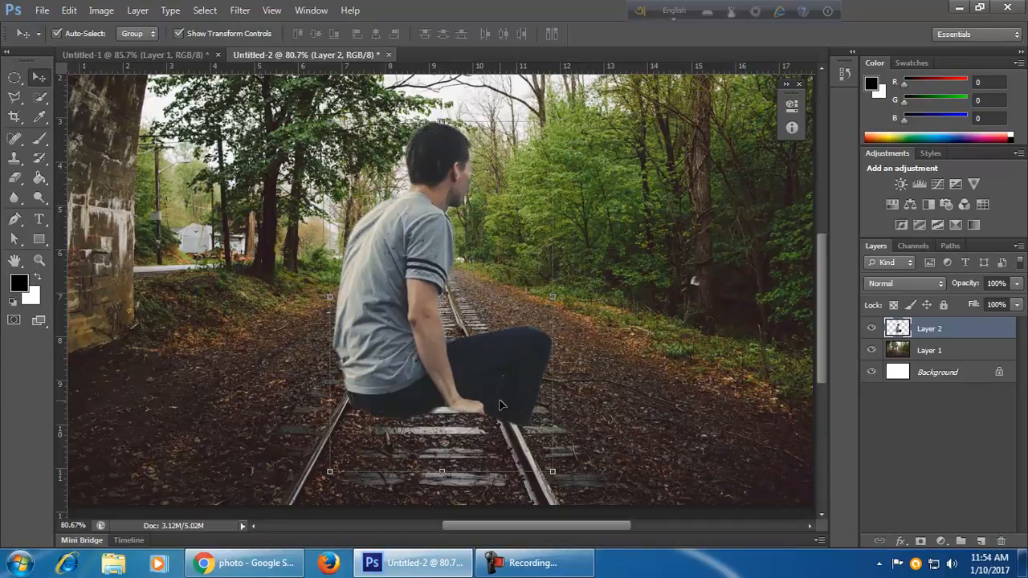
left_click_drag(536, 384, 503, 437)
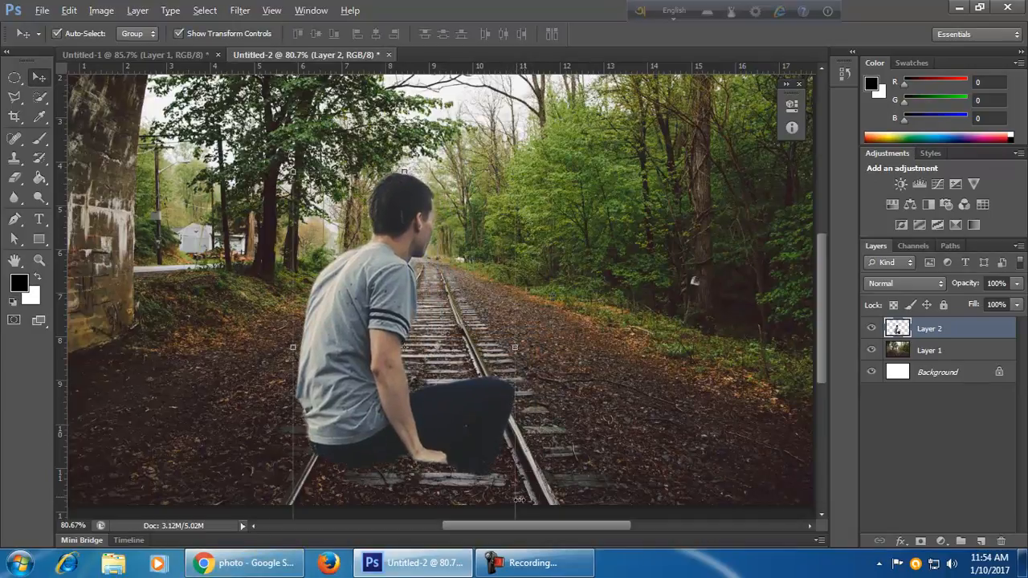
key("ctrl+minus")
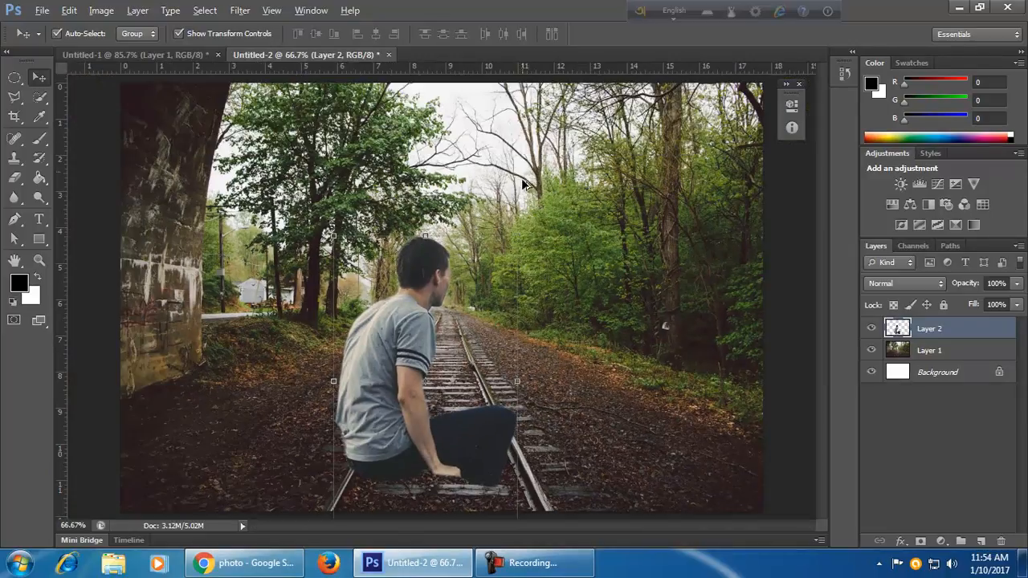
left_click_drag(492, 392, 502, 349)
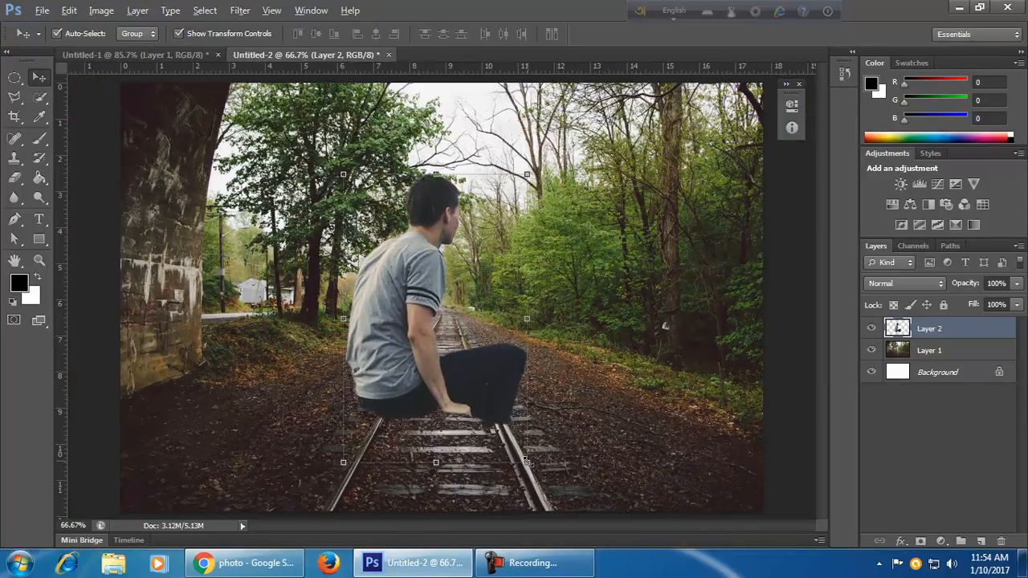
Scale the man down with Free Transform, place him low on the track over the left rail and deselect his layer.
key("ctrl+t")
left_click_drag(526, 462, 525, 440)
left_click_drag(475, 393, 452, 473)
left_click(757, 33)
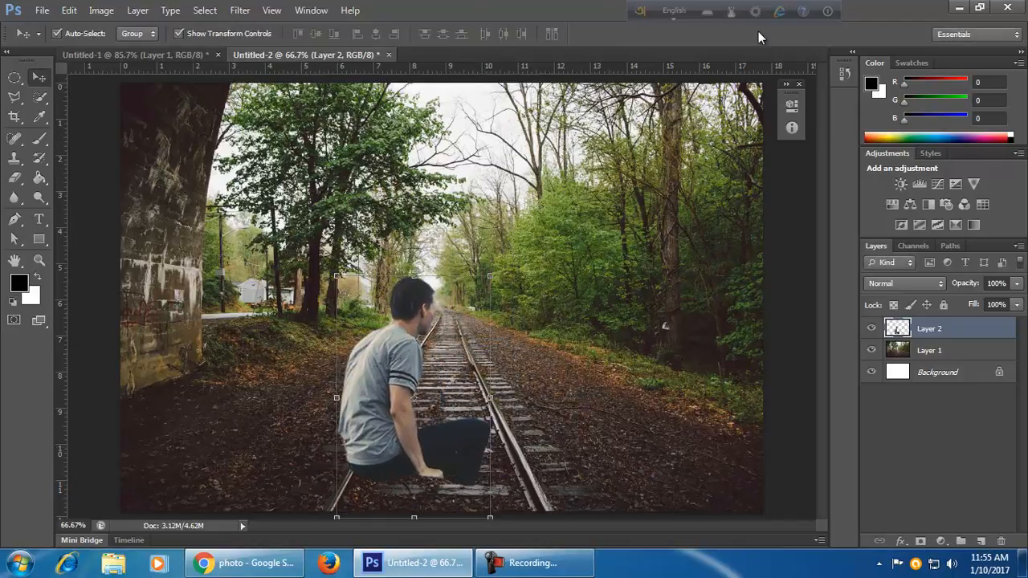
left_click(551, 475)
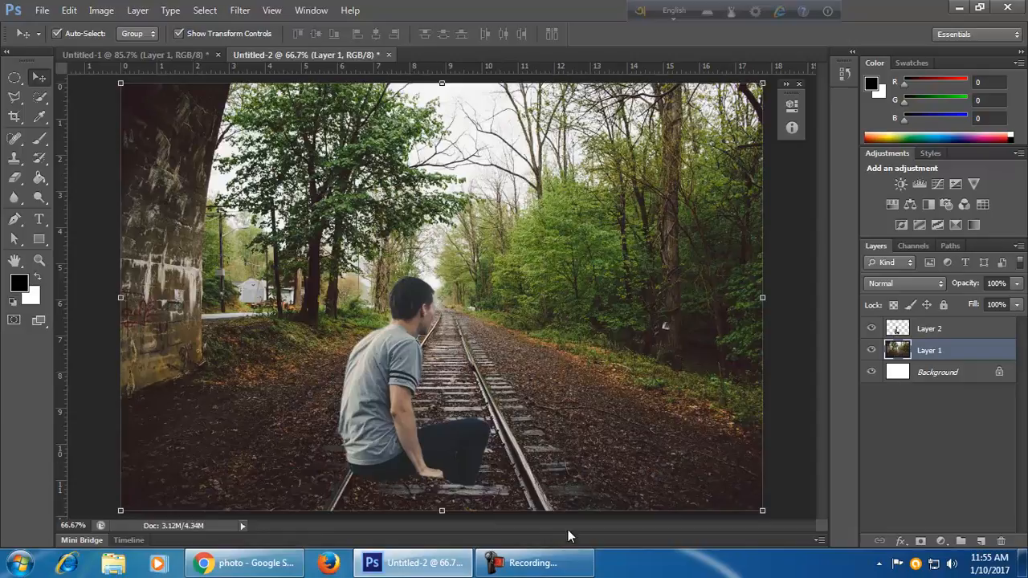
left_click(763, 475)
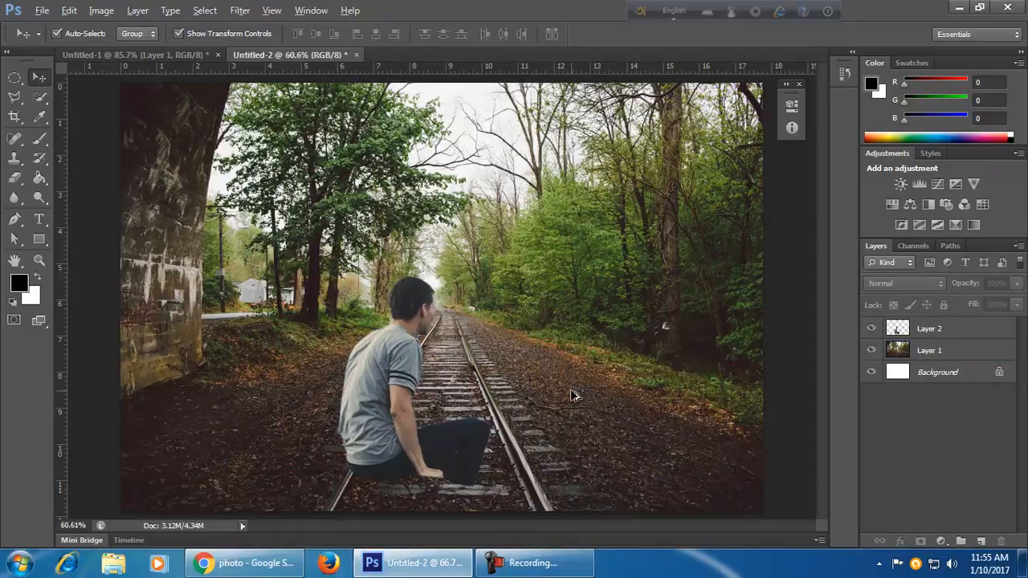
Close the Untitled-2 railway composite without saving it.
scroll(572, 392, "down", 2)
scroll(572, 396, "up", 1)
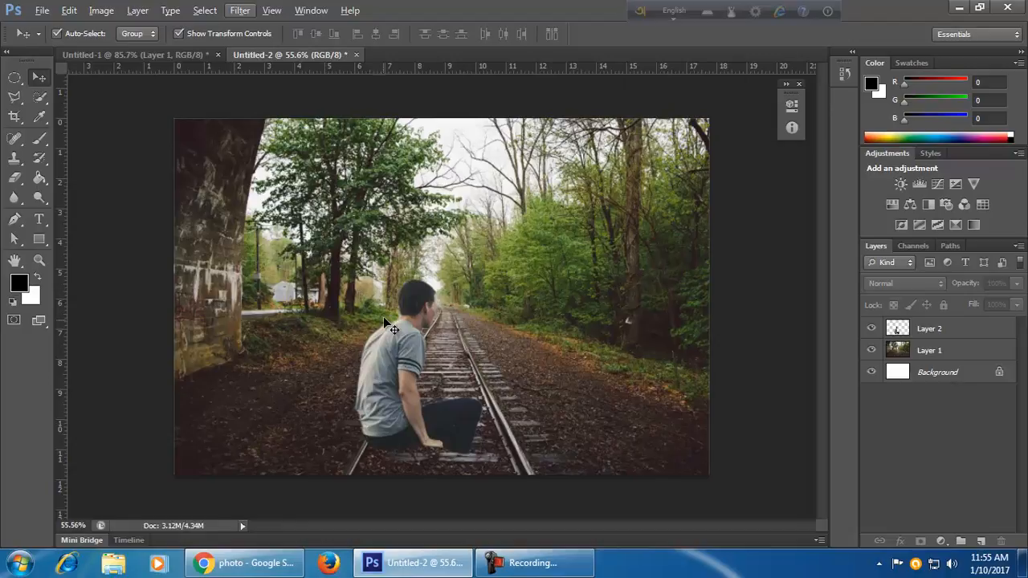
left_click(357, 54)
left_click(531, 227)
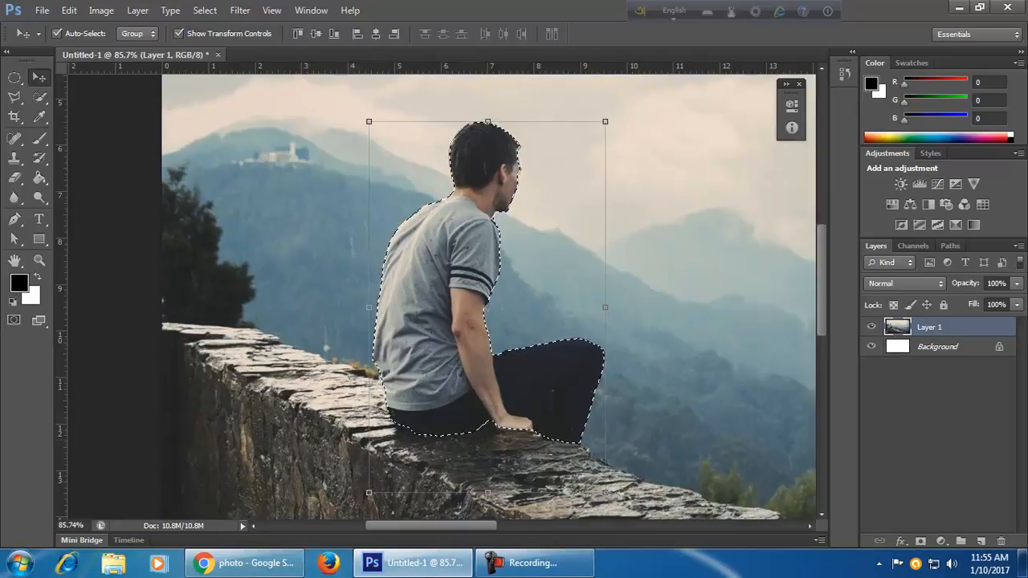
key("ctrl+d")
left_click(551, 568)
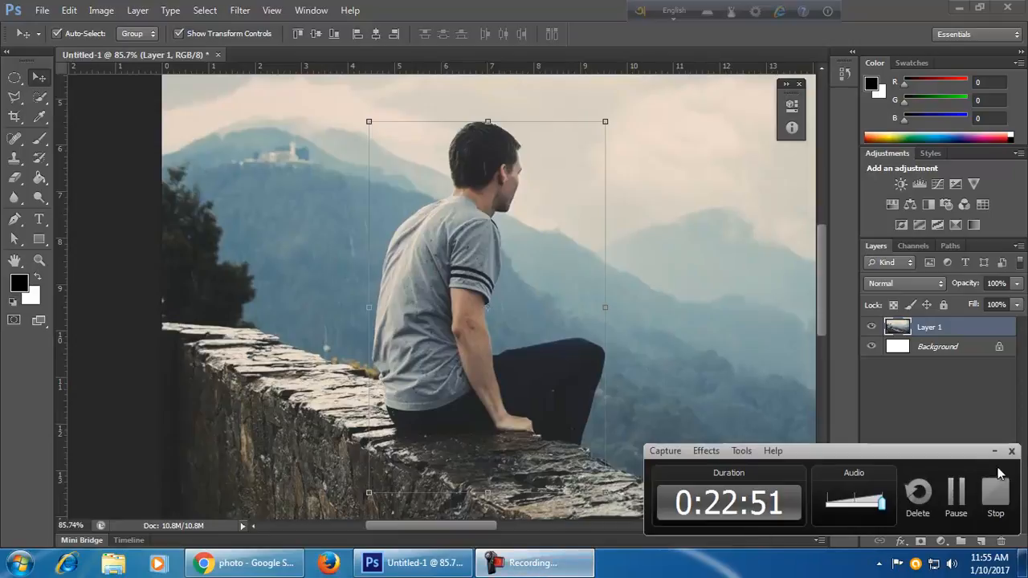
left_click(551, 568)
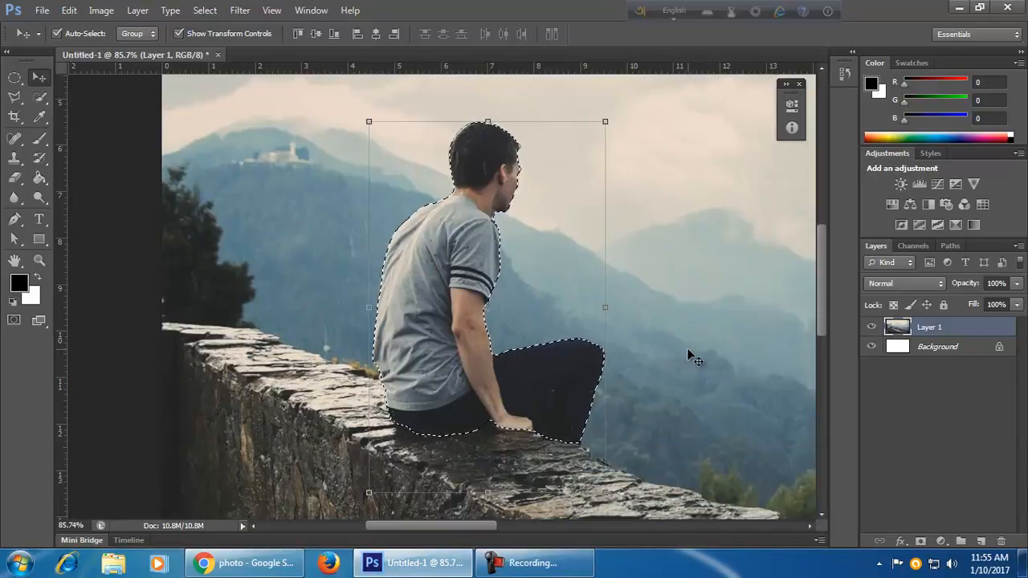
Deselect the man and close Untitled-1 without saving it.
key("ctrl+d")
left_click(218, 54)
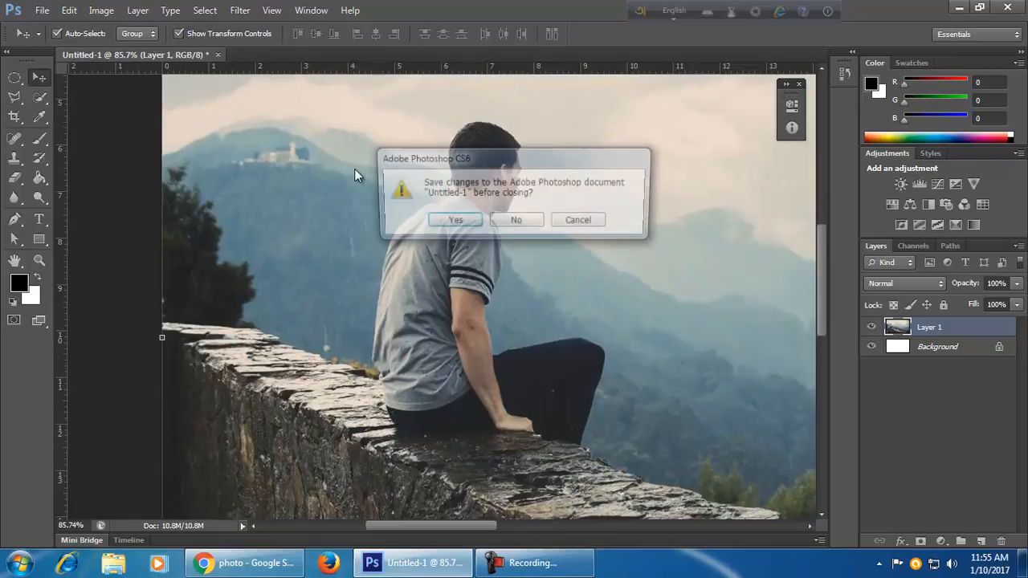
left_click(532, 224)
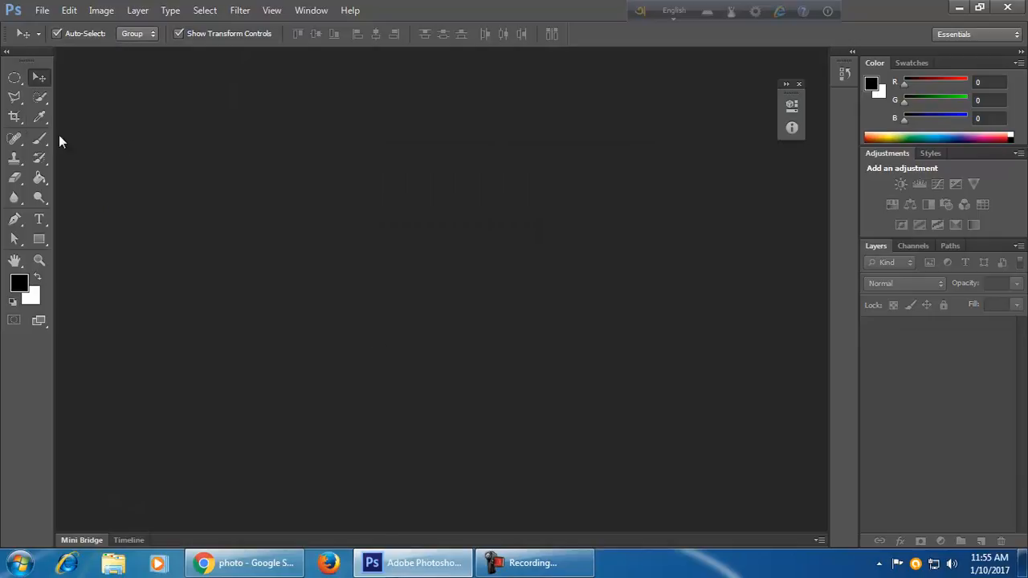
Activate the Crop Tool, switch to Chrome and copy the photo of the orange tree in the lake from the Google image results.
left_click(25, 117)
left_click(72, 118)
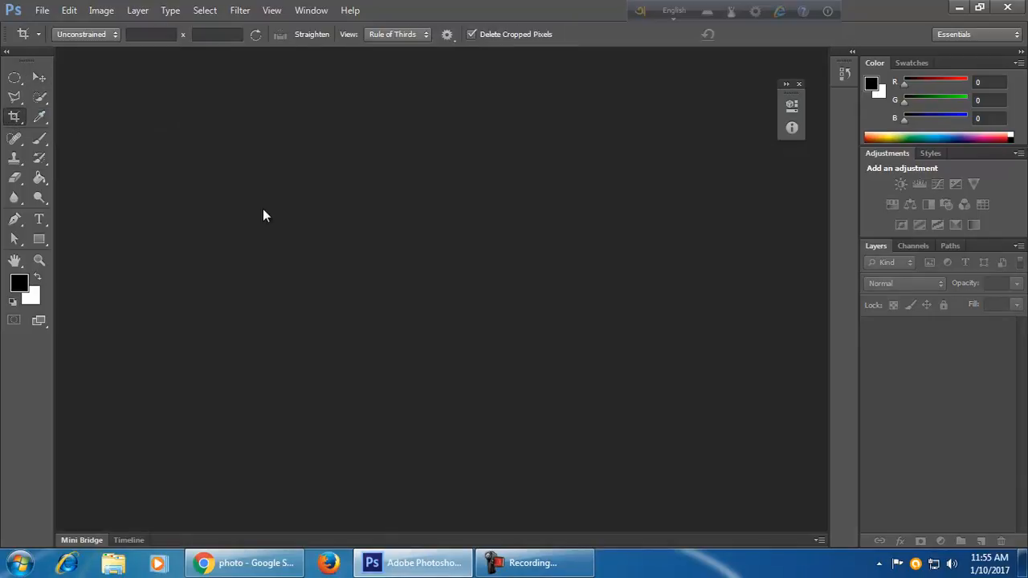
left_click(245, 564)
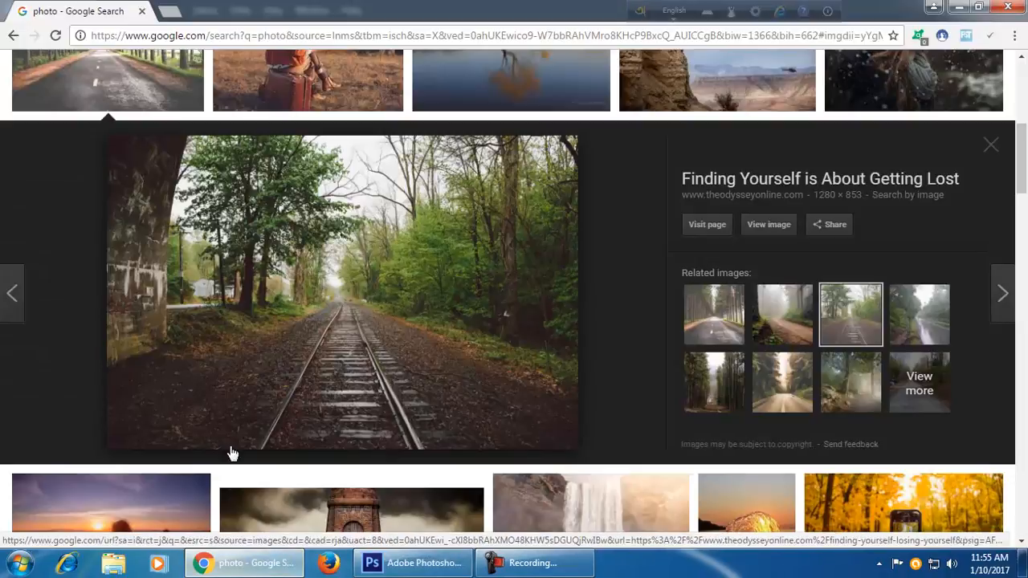
scroll(358, 369, "up", 3)
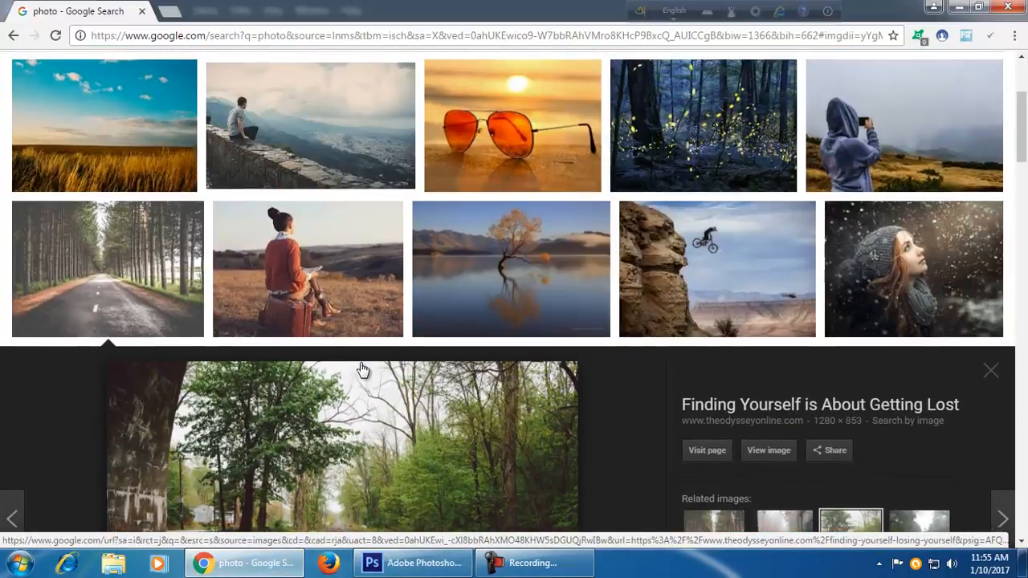
left_click(547, 280)
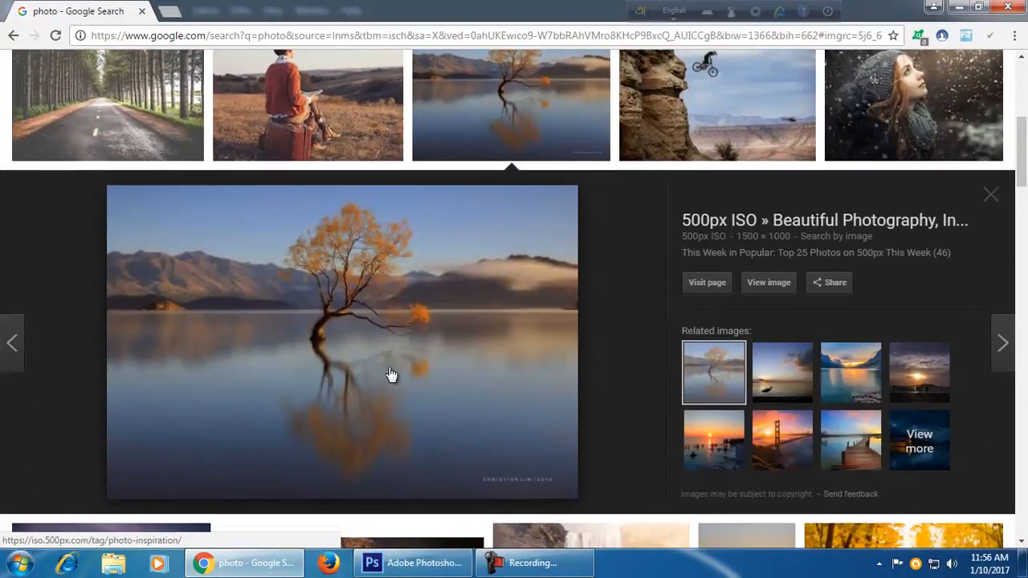
scroll(392, 373, "up", 3)
scroll(394, 371, "up", 3)
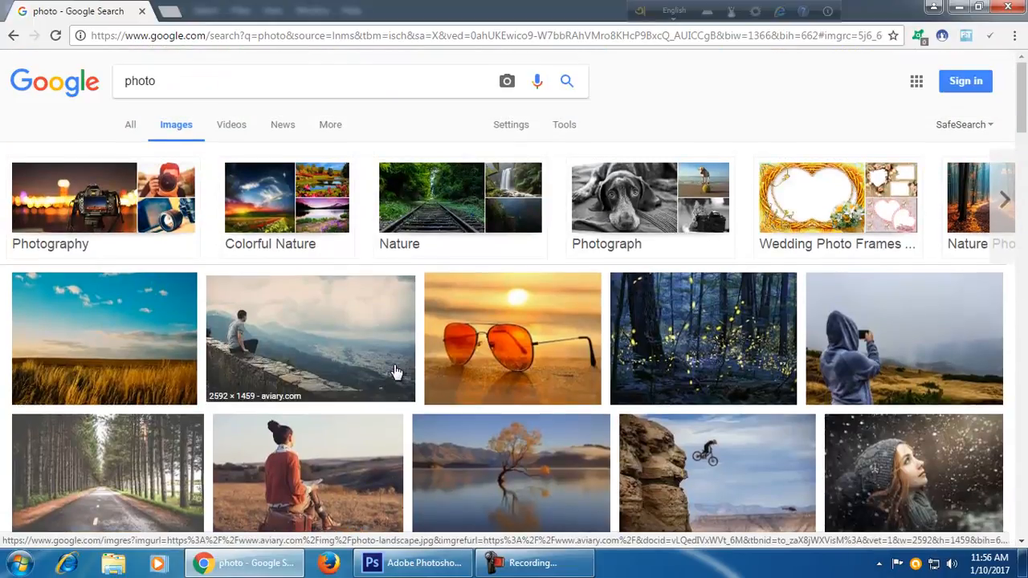
scroll(397, 373, "down", 5)
right_click(461, 329)
left_click(542, 256)
Switch to Photoshop, create a new document with the preset size and paste the copied lake photo into it.
left_click(412, 563)
left_click(41, 11)
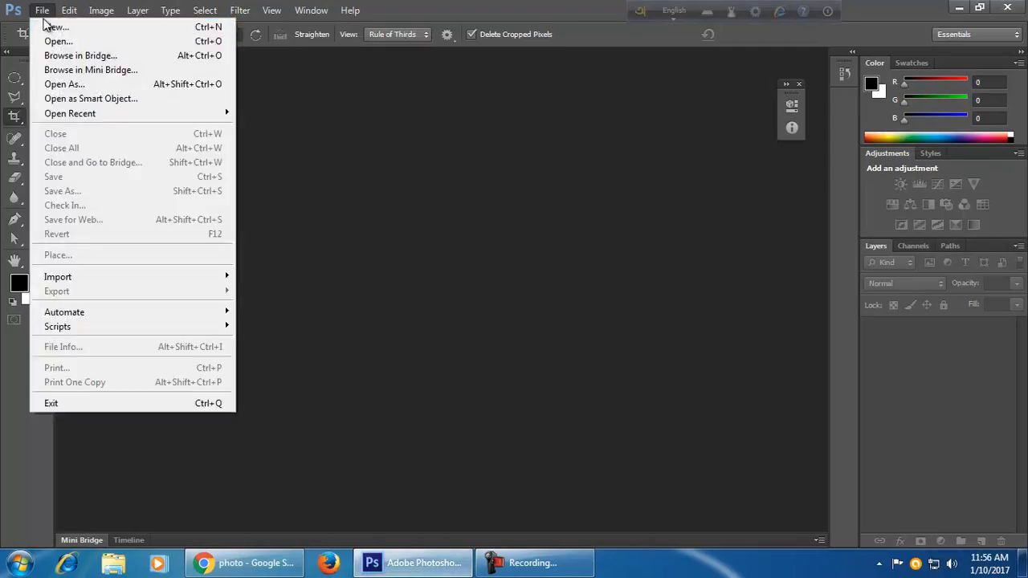
left_click(55, 27)
left_click(598, 142)
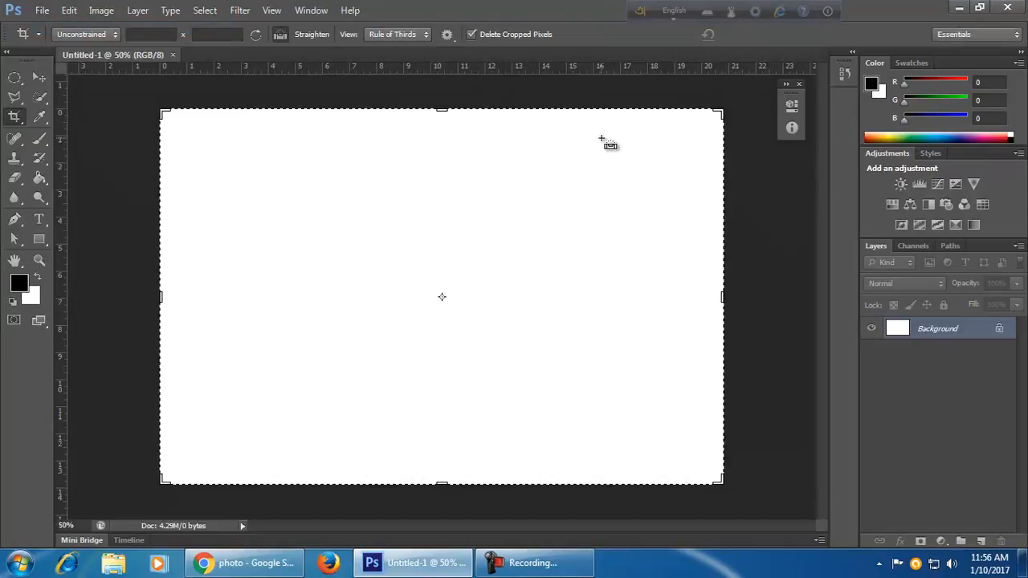
key("ctrl+v")
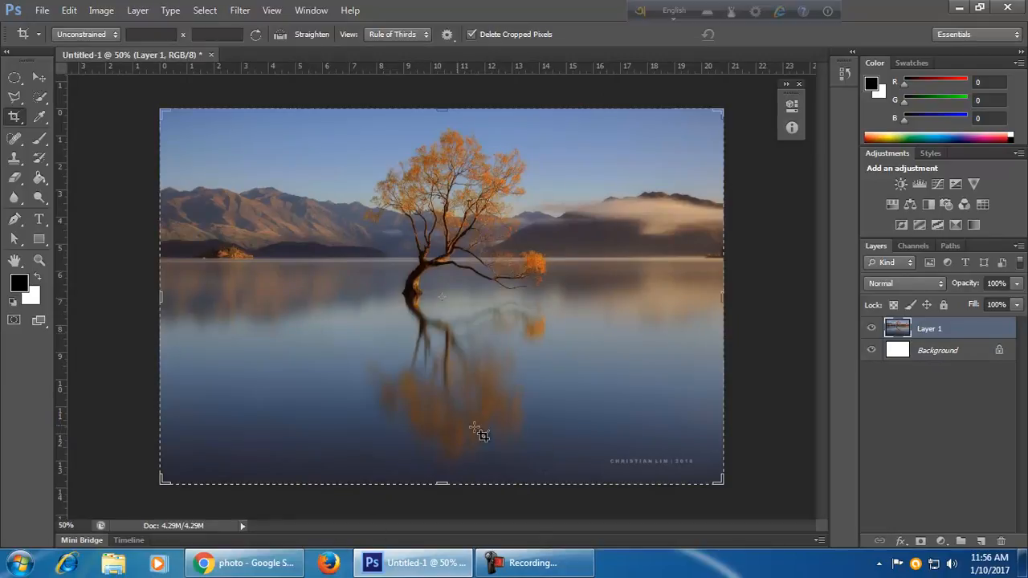
Try to crop away the photo's right side just past the tree, accepting the crop while changing to the Move Tool.
left_click_drag(723, 300, 641, 294)
left_click_drag(639, 294, 639, 294)
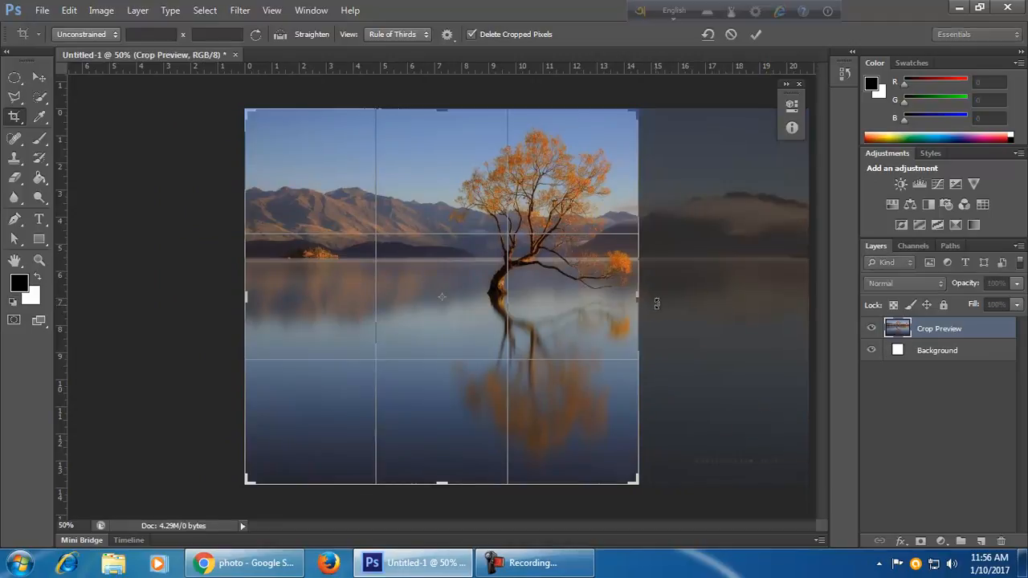
left_click(38, 77)
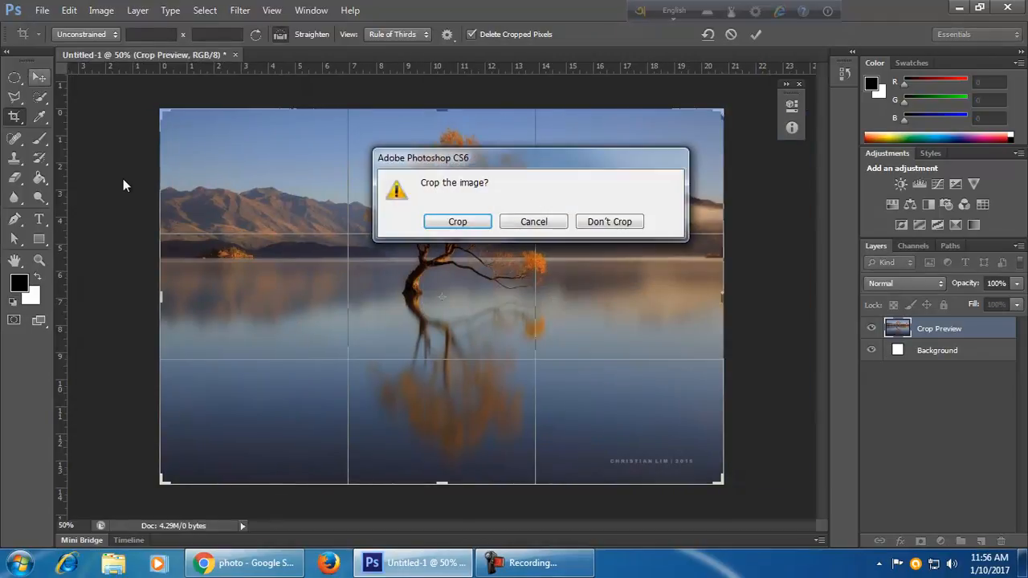
left_click(456, 223)
left_click(15, 116)
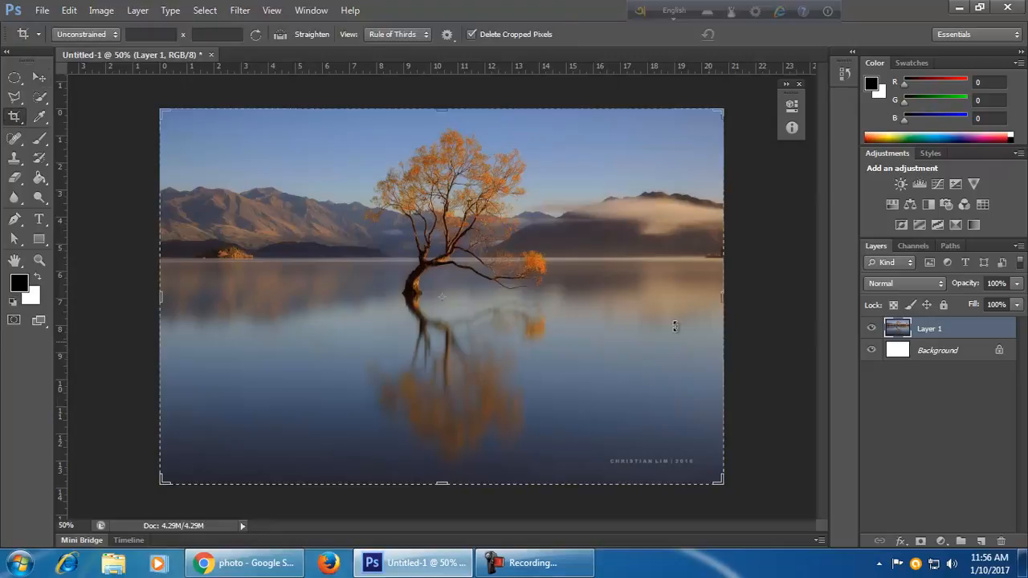
Crop away the photo's right side to leave it about 14 in wide, deselect the layer and undo the crop.
left_click_drag(721, 299, 635, 302)
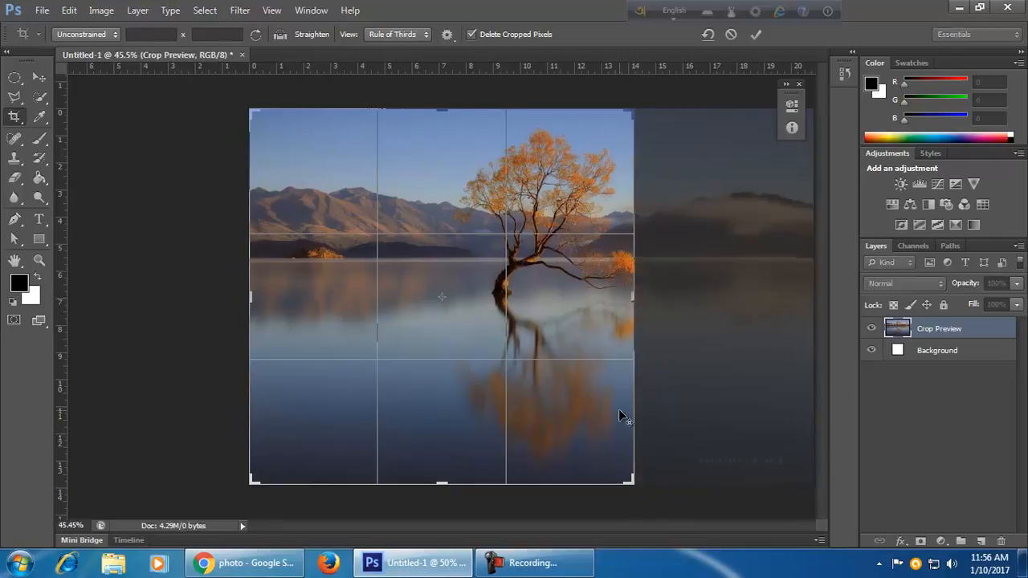
scroll(619, 416, "down", 1)
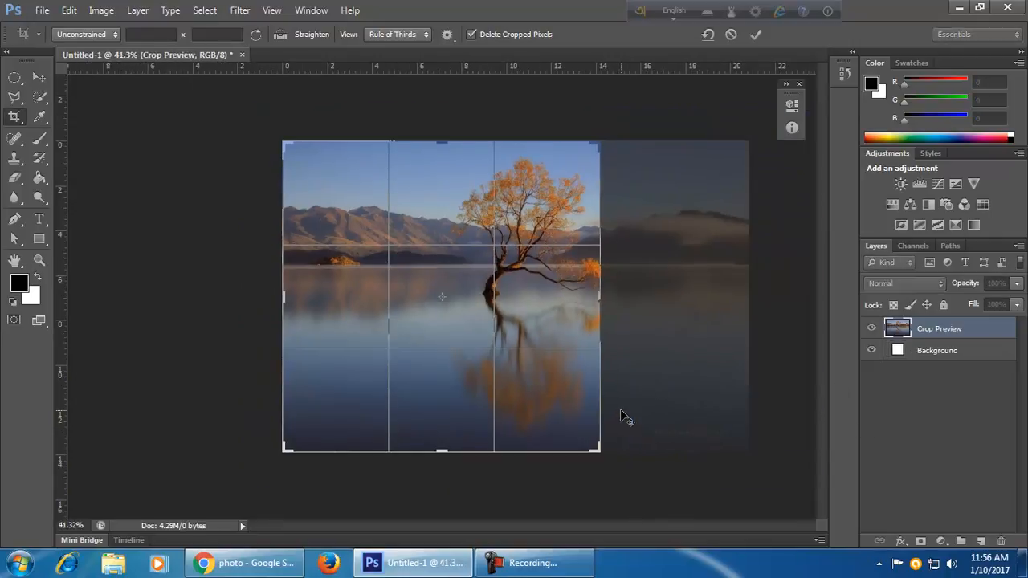
left_click(756, 34)
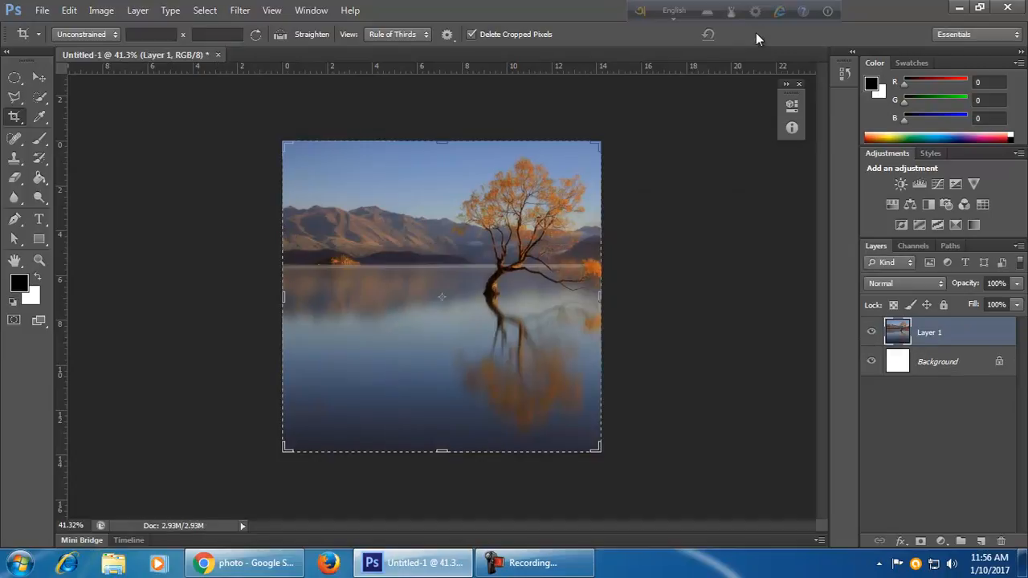
left_click(42, 76)
left_click(200, 254)
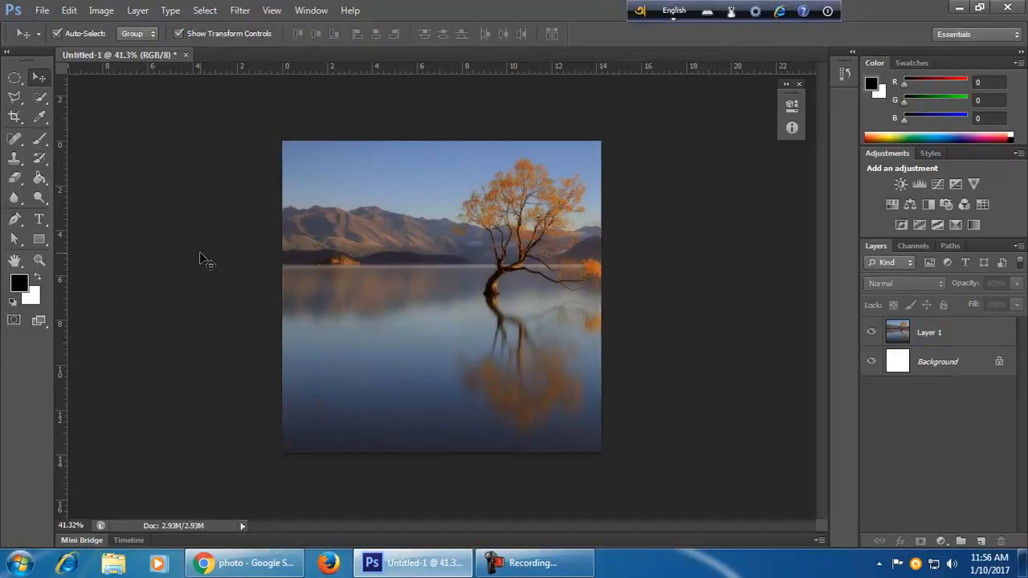
key("ctrl+z")
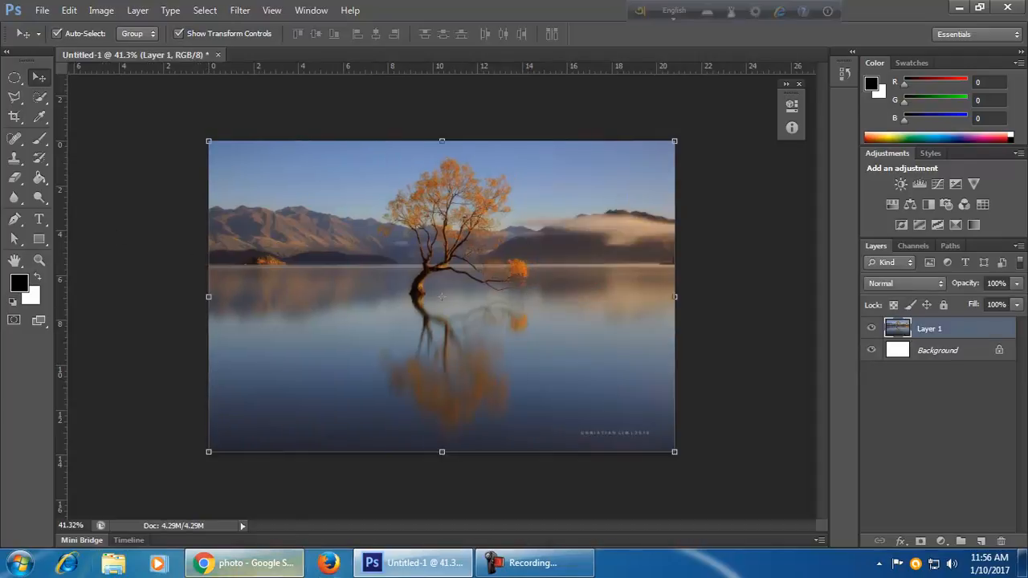
Start a full-frame crop, try changing to the Elliptical Marquee Tool and cancel at the crop prompt.
left_click(14, 118)
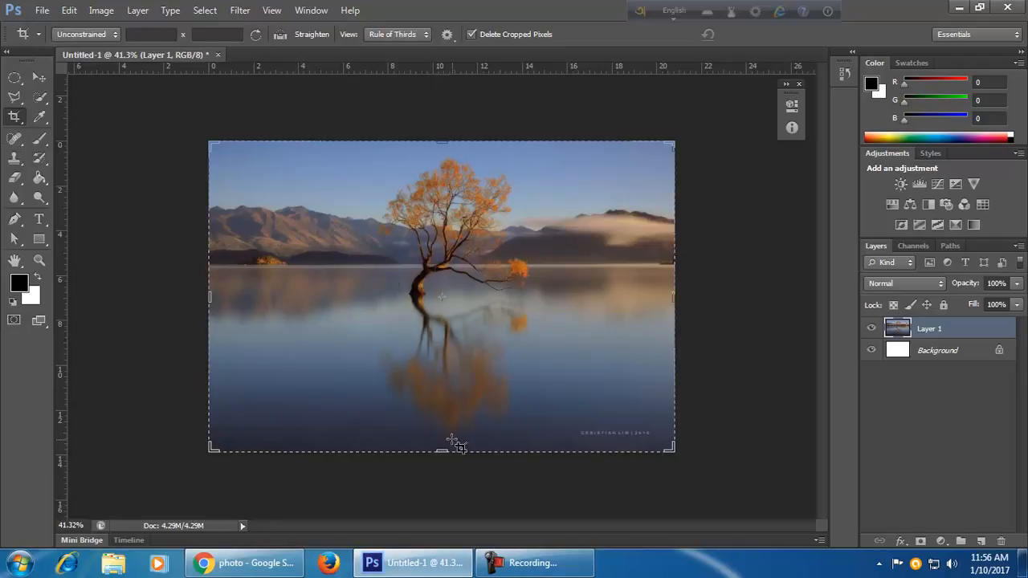
left_click(675, 299)
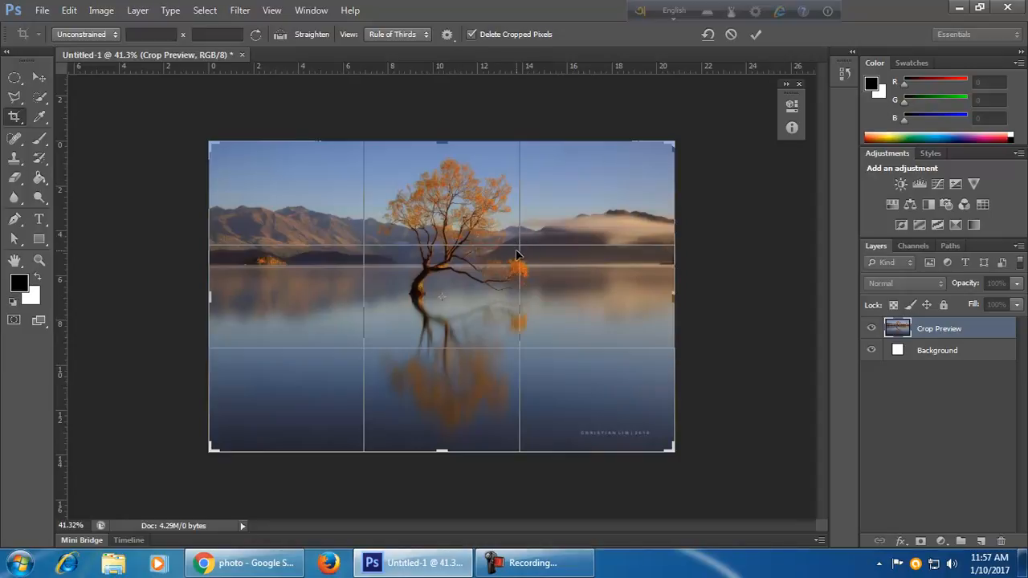
left_click(15, 77)
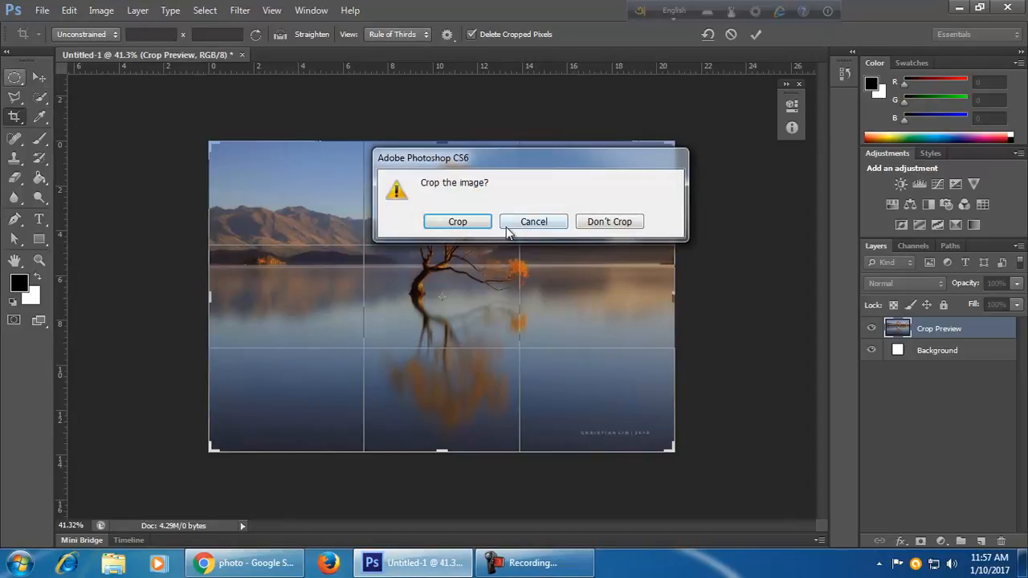
left_click(560, 228)
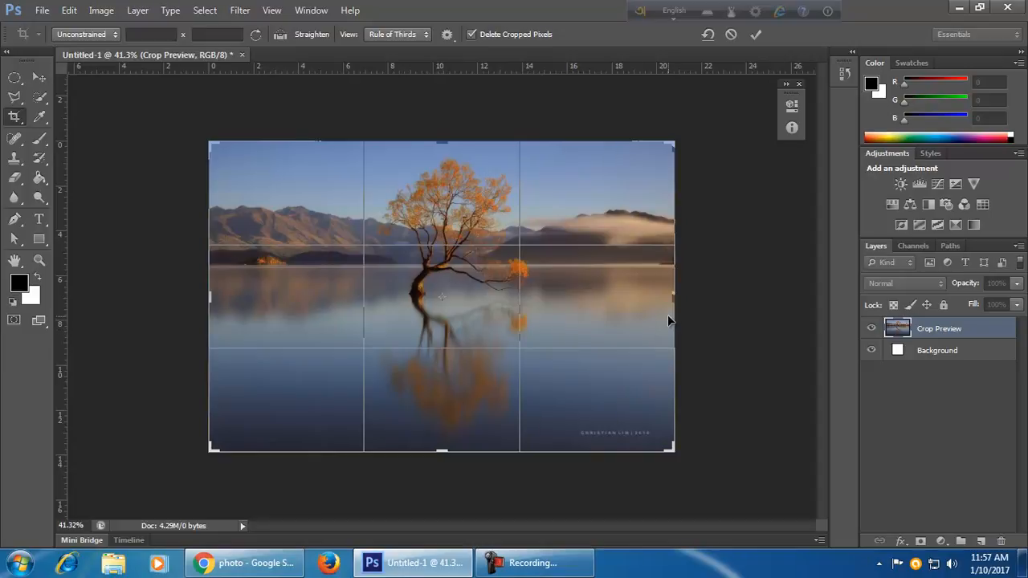
Crop the photo's right side to leave it about 16 in wide and cancel the extra crop frame started outside it.
left_click_drag(675, 304, 623, 308)
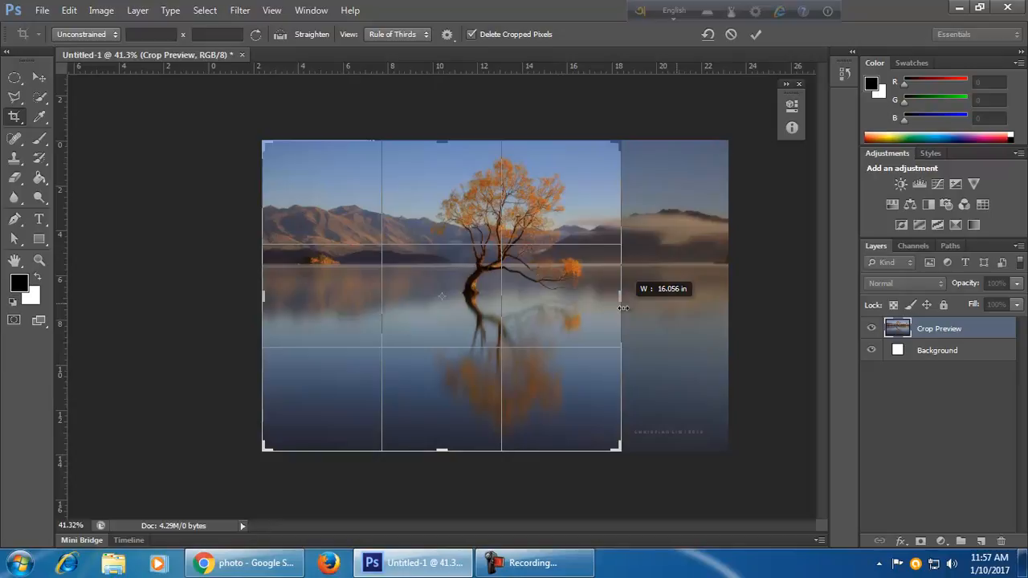
left_click_drag(623, 308, 625, 312)
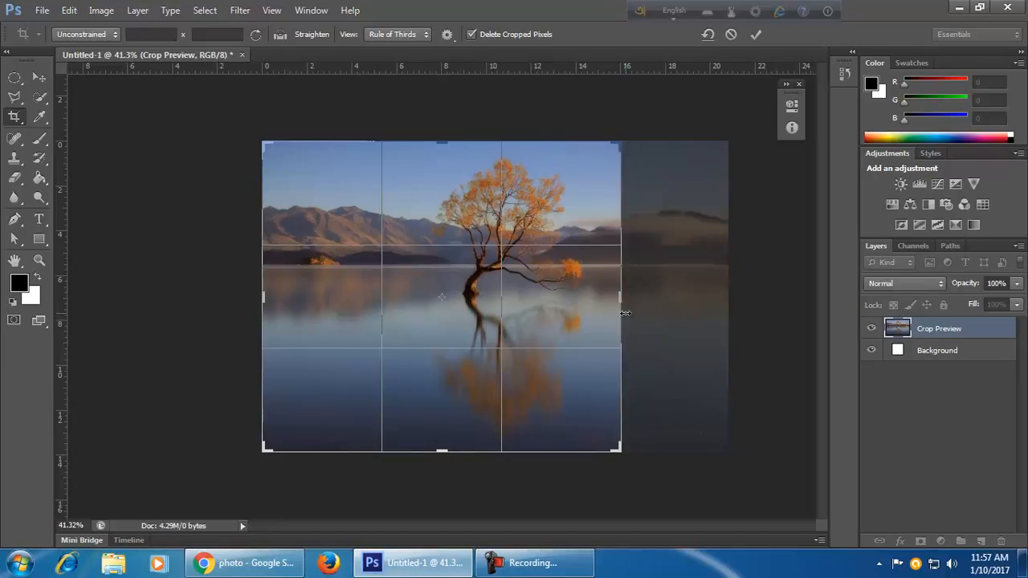
left_click(757, 35)
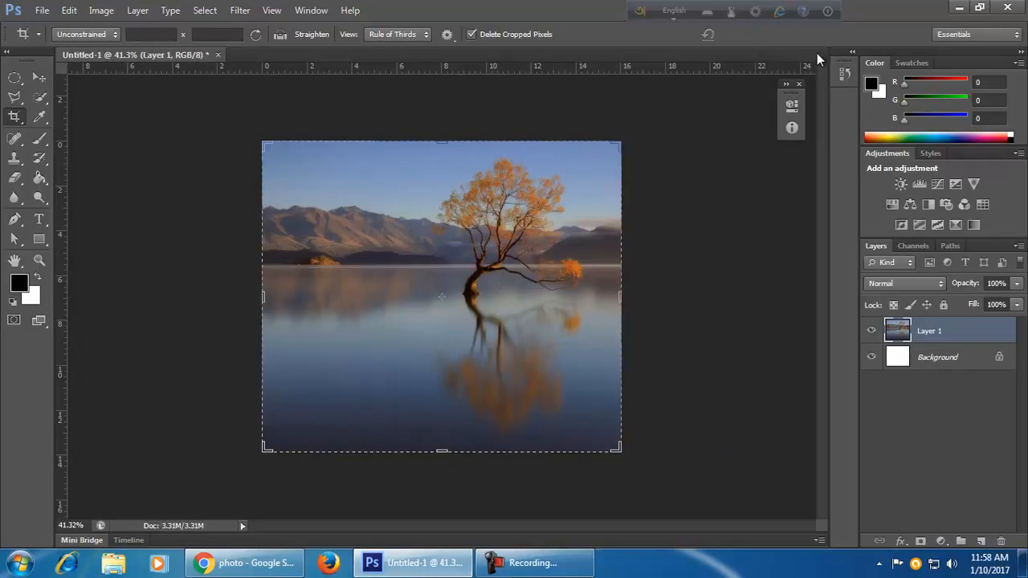
left_click(739, 335)
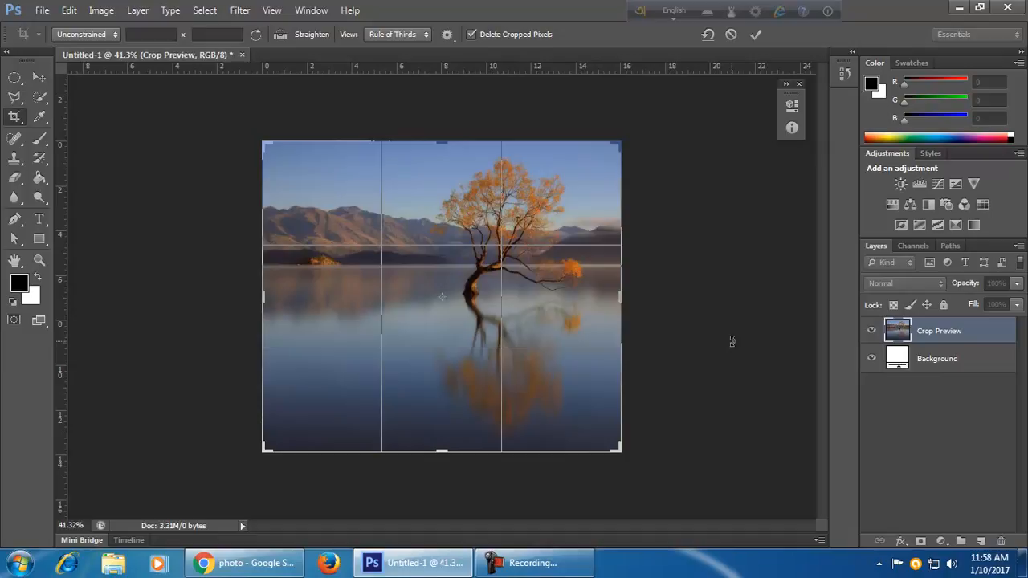
left_click(732, 35)
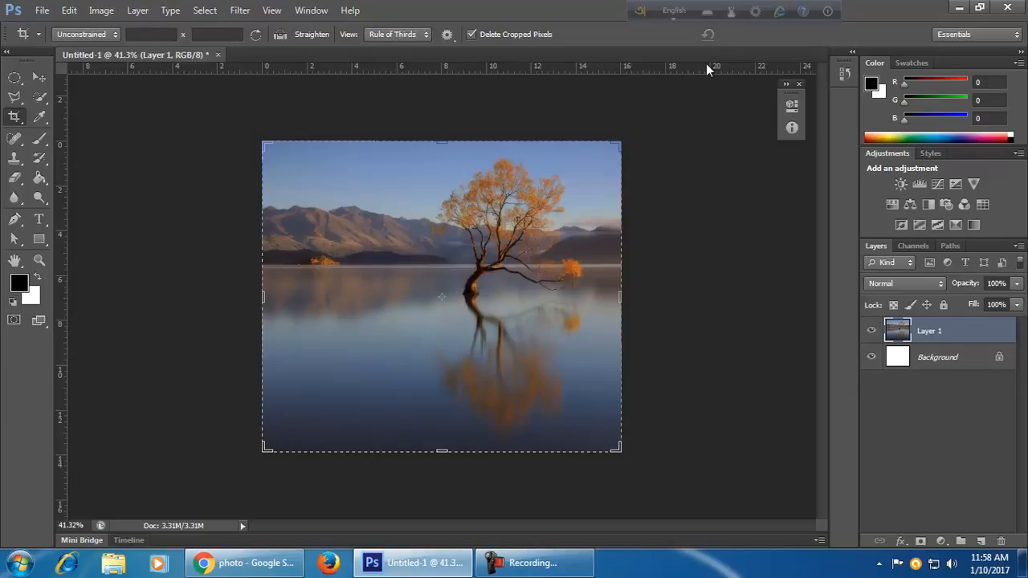
Undo the last crop and try committing a crop from the photo's bottom edge.
key("ctrl+z")
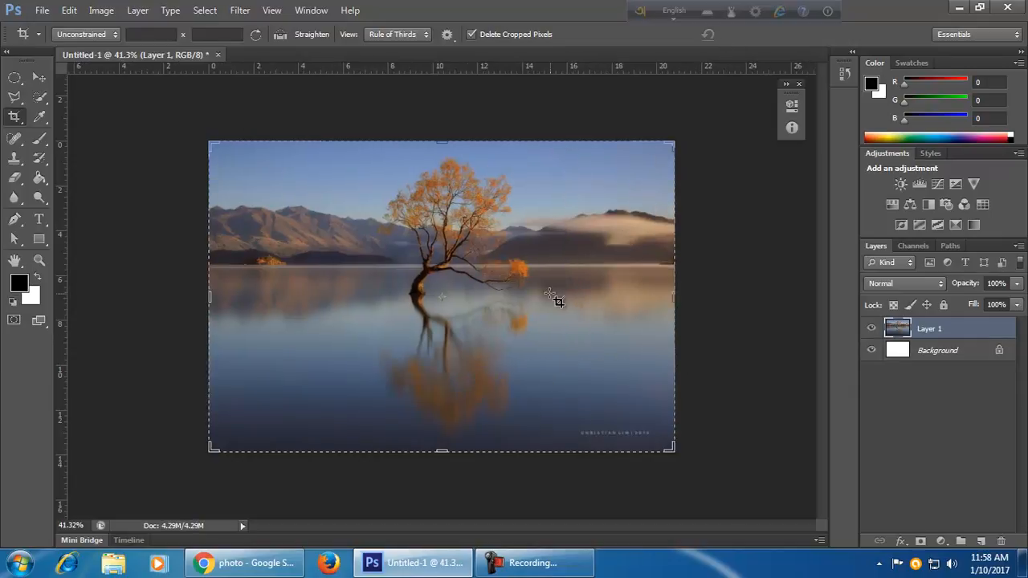
mouse_move(437, 456)
left_mouse_down()
mouse_move(458, 375)
mouse_move(455, 466)
left_mouse_up()
left_click(756, 34)
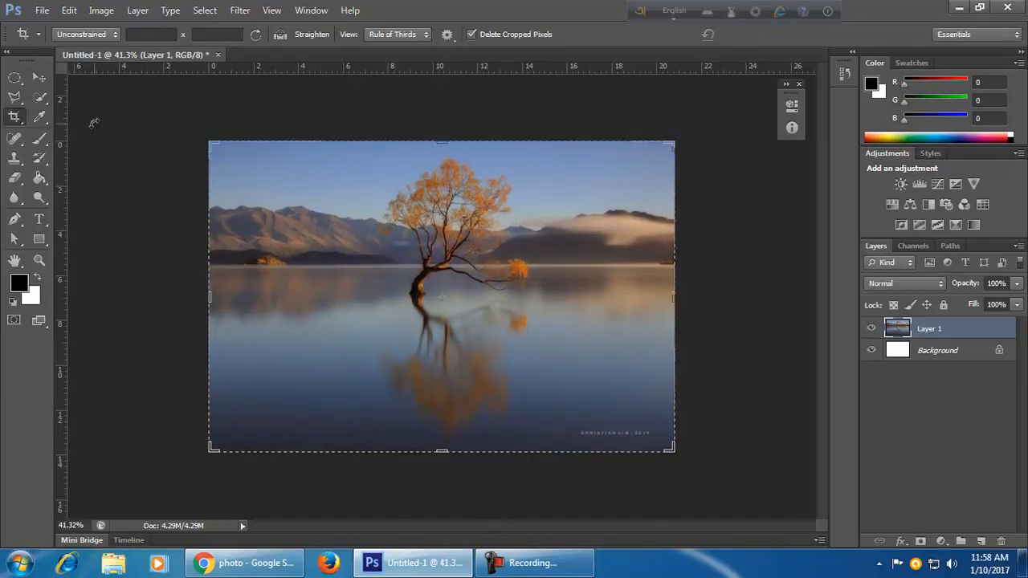
Inspect the document's width and height in inches in the Image Size dialog and close it without changes.
left_click(37, 80)
left_click(101, 10)
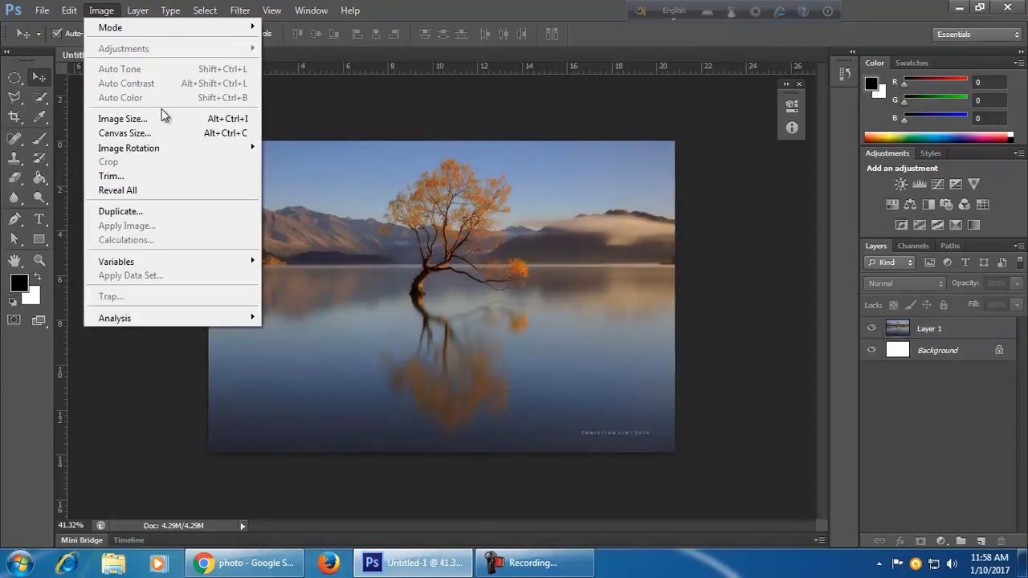
left_click(167, 118)
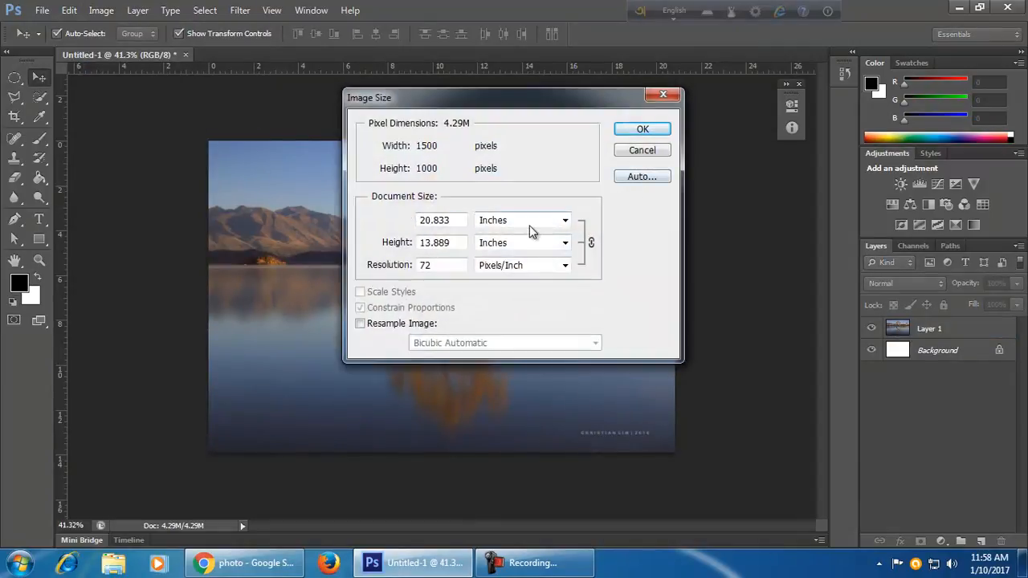
left_click(529, 224)
left_click(672, 99)
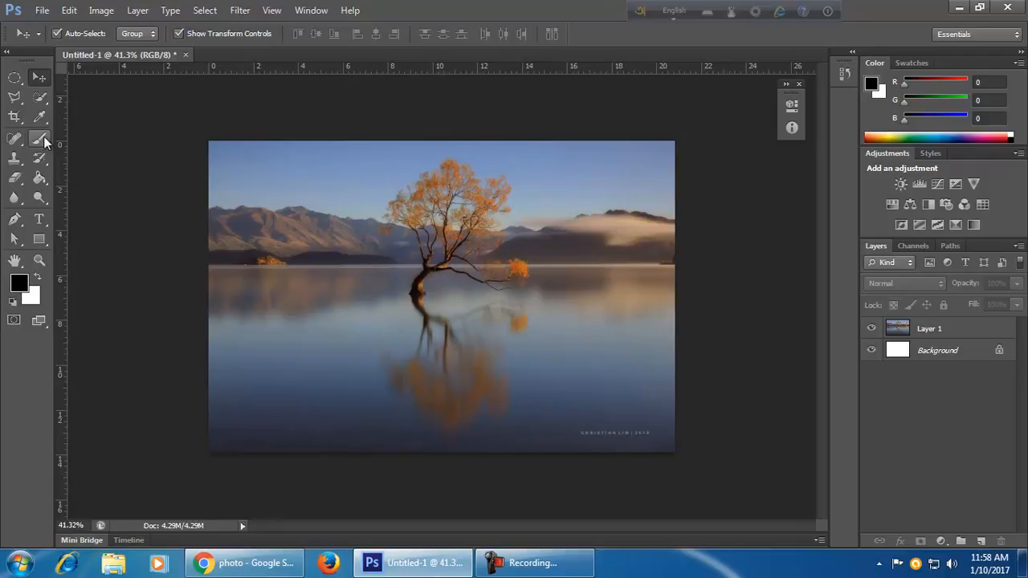
Set a custom Crop Tool aspect ratio of 4 in wide by 3 in high.
left_click(15, 116)
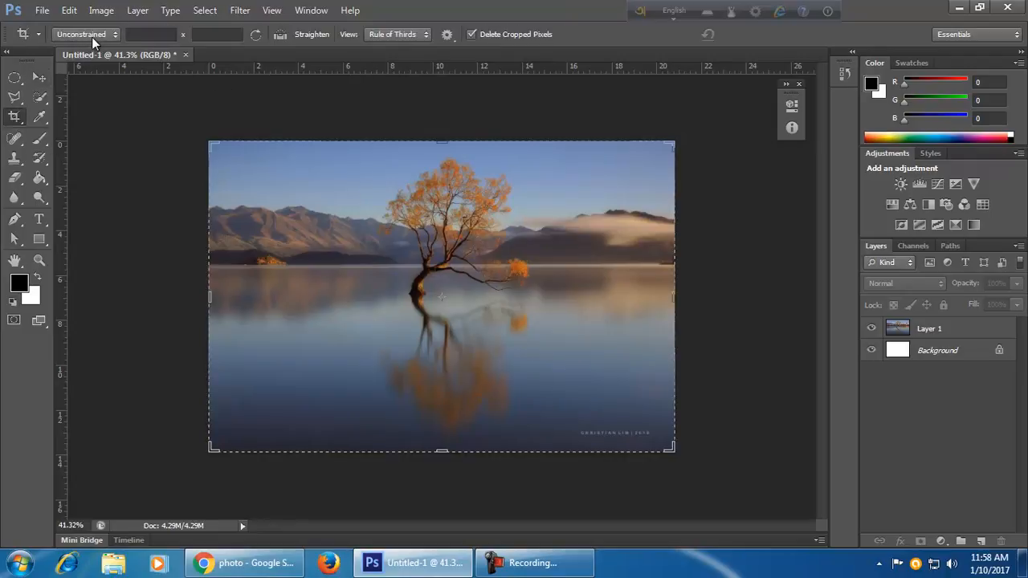
left_click(141, 35)
type("4in")
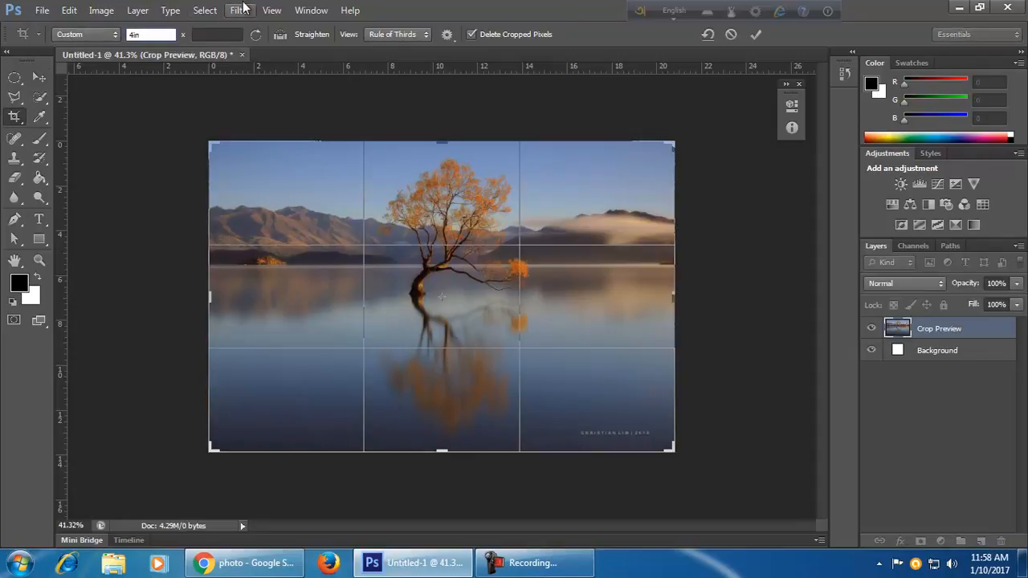
left_click(217, 33)
type("3in")
Change the height of the custom crop ratio to 2 in and select its width value.
key("BackSpace")
key("BackSpace")
key("BackSpace")
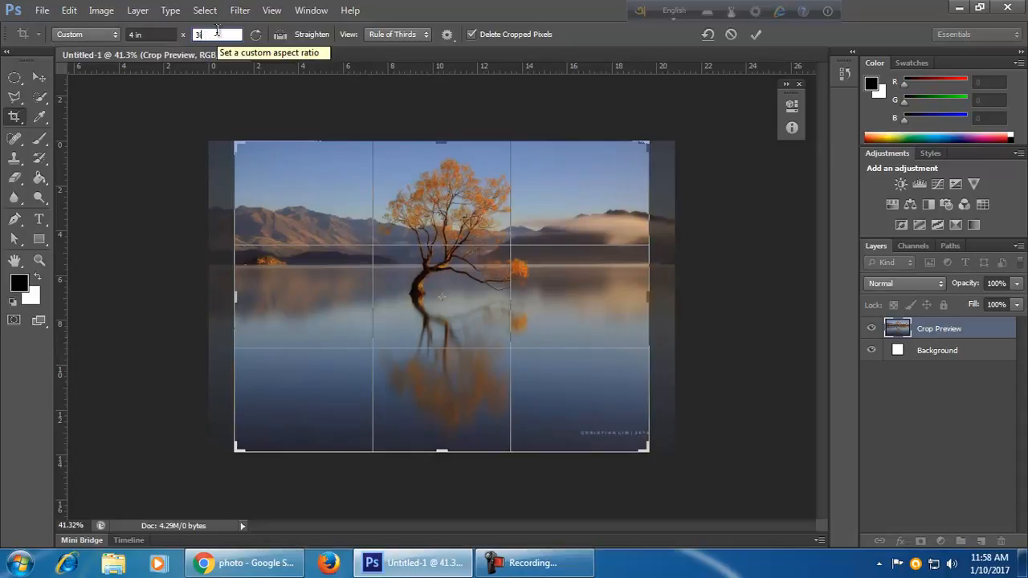
type("2in")
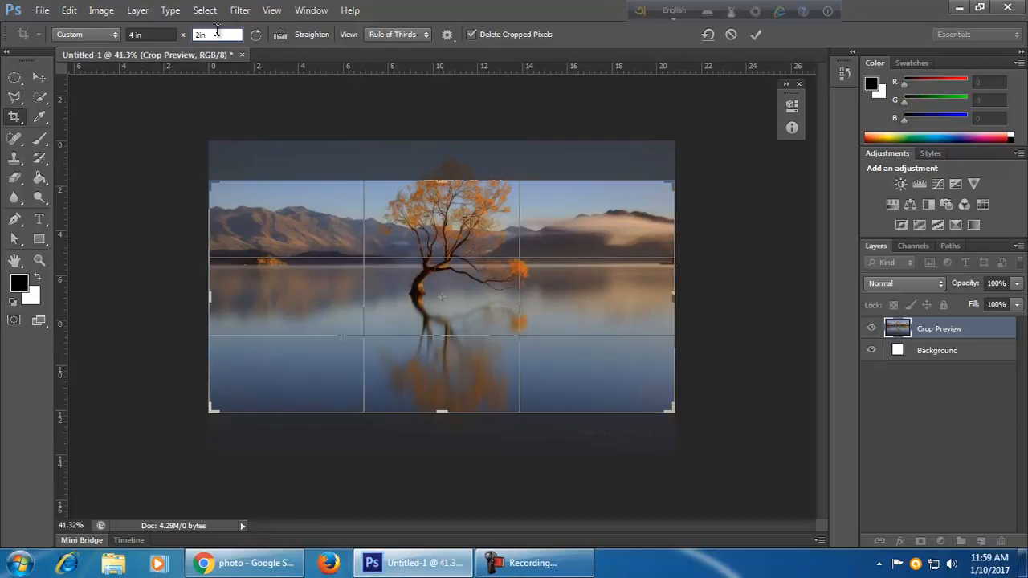
left_click(143, 35)
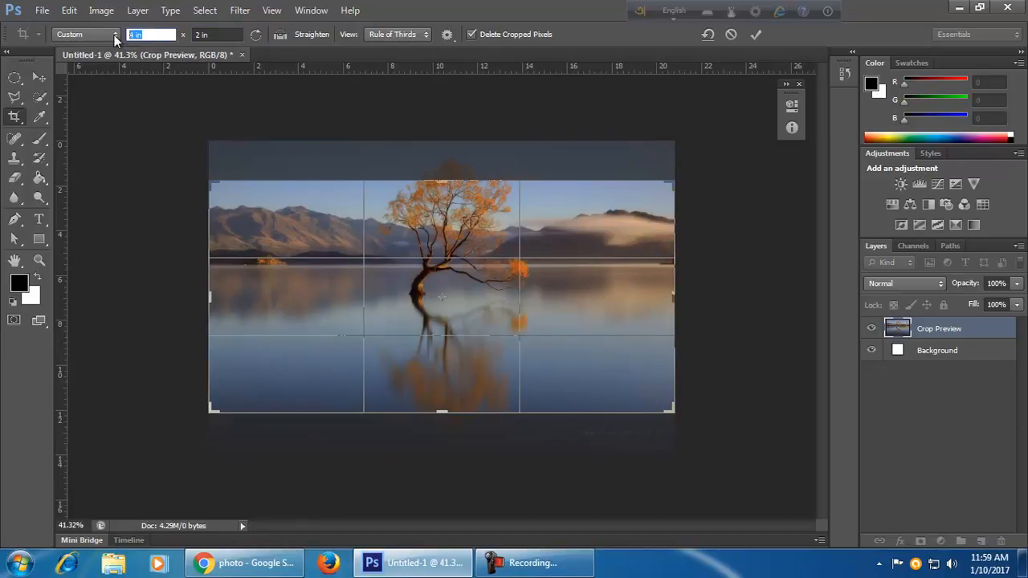
Set the width of the custom crop ratio to 2 in to get a square frame.
type("3")
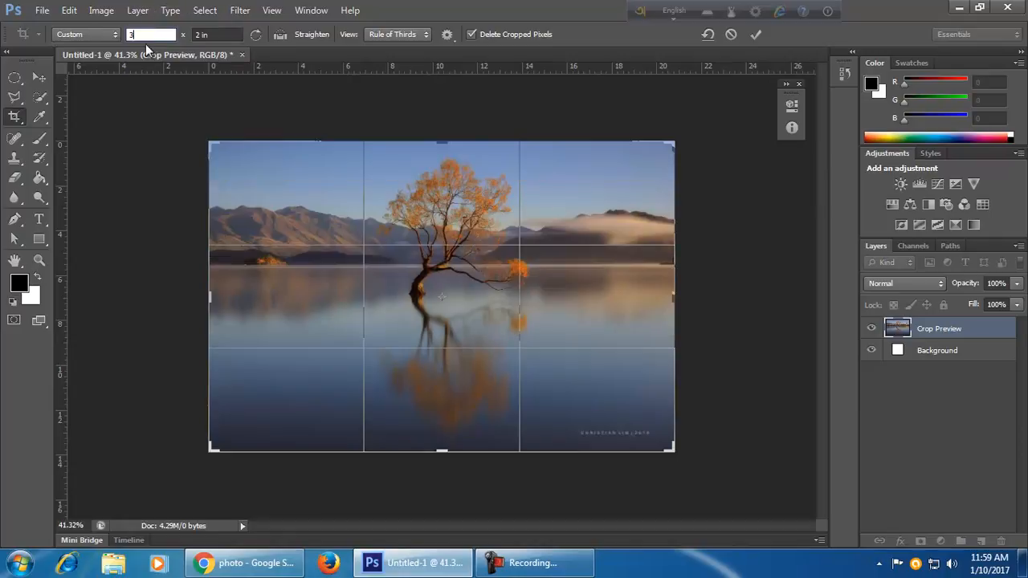
left_click_drag(141, 33, 115, 32)
type("2")
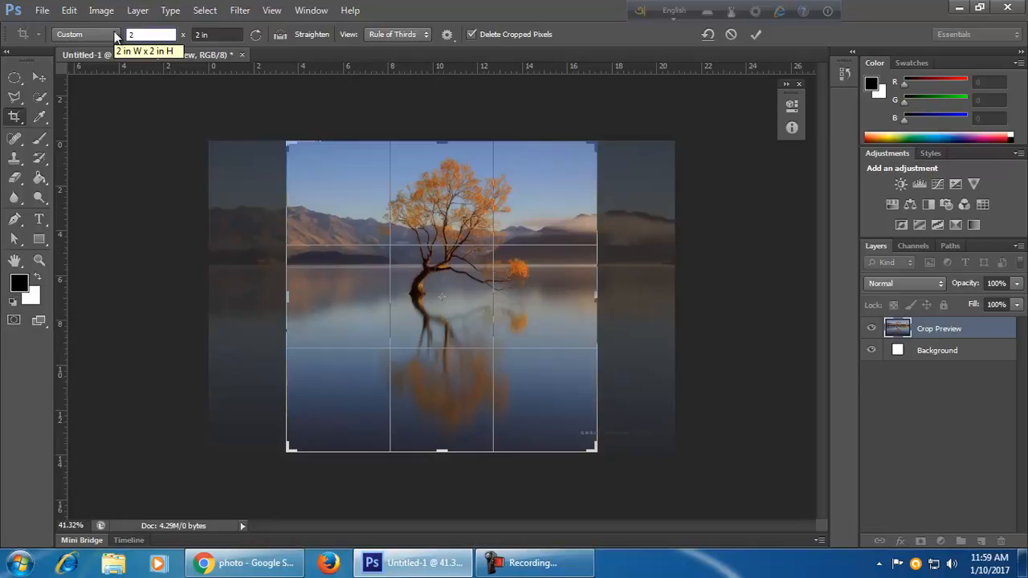
type("in")
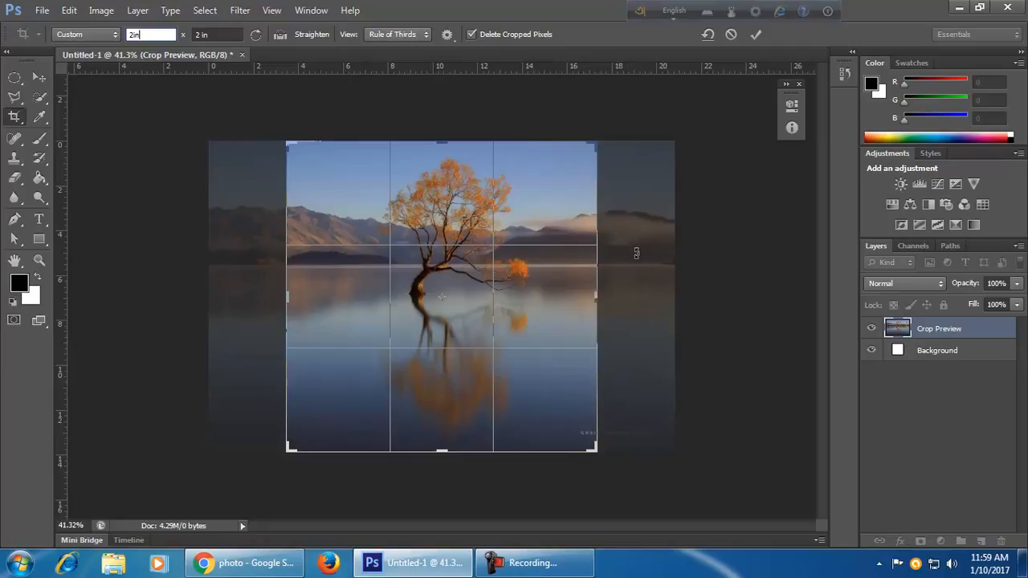
Reposition the lake photo inside the square crop frame so the tree sits slightly right of centre, and apply the crop.
left_click_drag(526, 382, 463, 392)
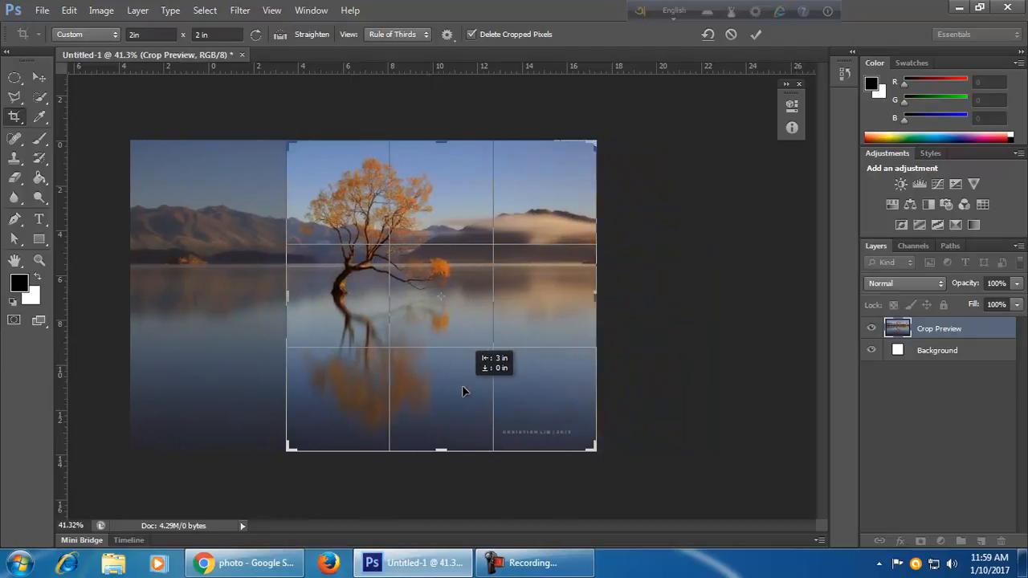
left_click_drag(462, 392, 527, 382)
left_click_drag(520, 389, 561, 379)
left_click(758, 34)
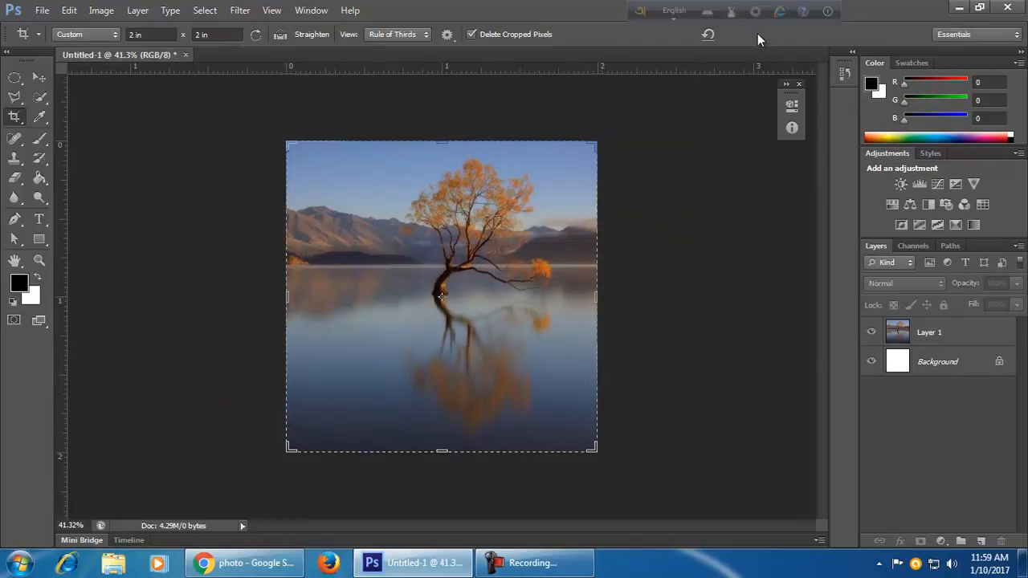
left_click(160, 327)
left_click(40, 78)
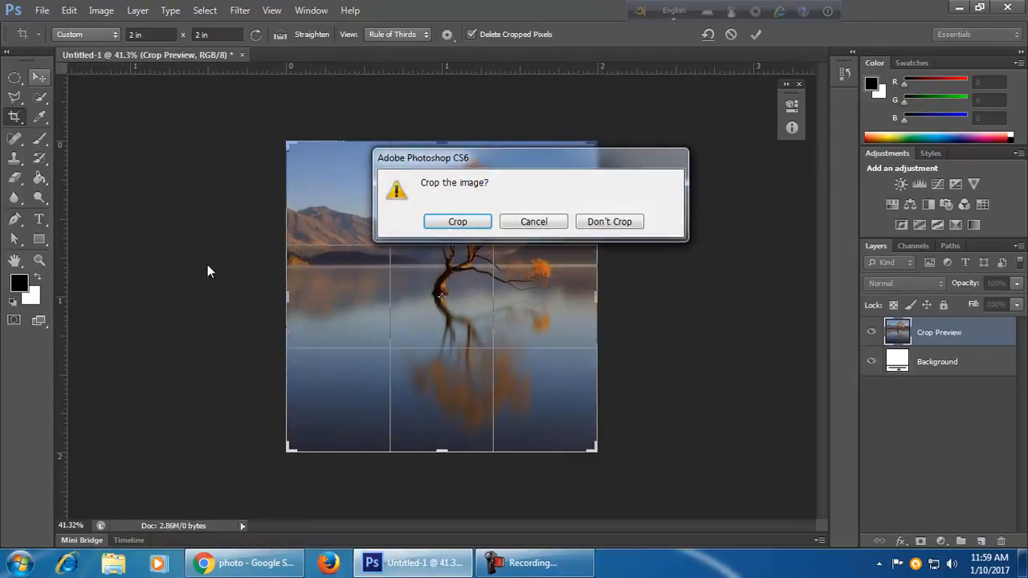
left_click(454, 222)
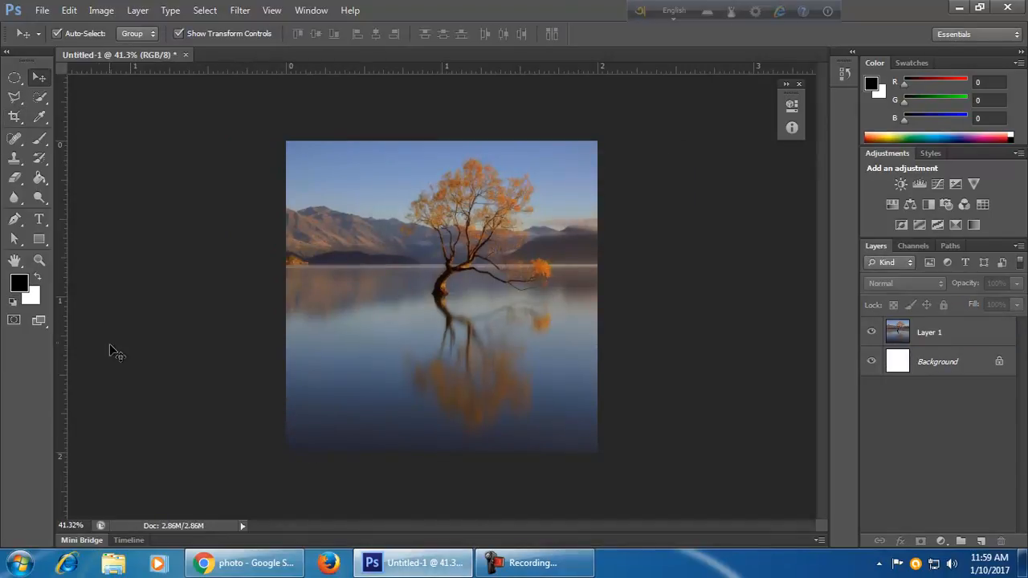
Activate the Eyedropper Tool and create a new blank document with the default settings.
left_click(41, 116)
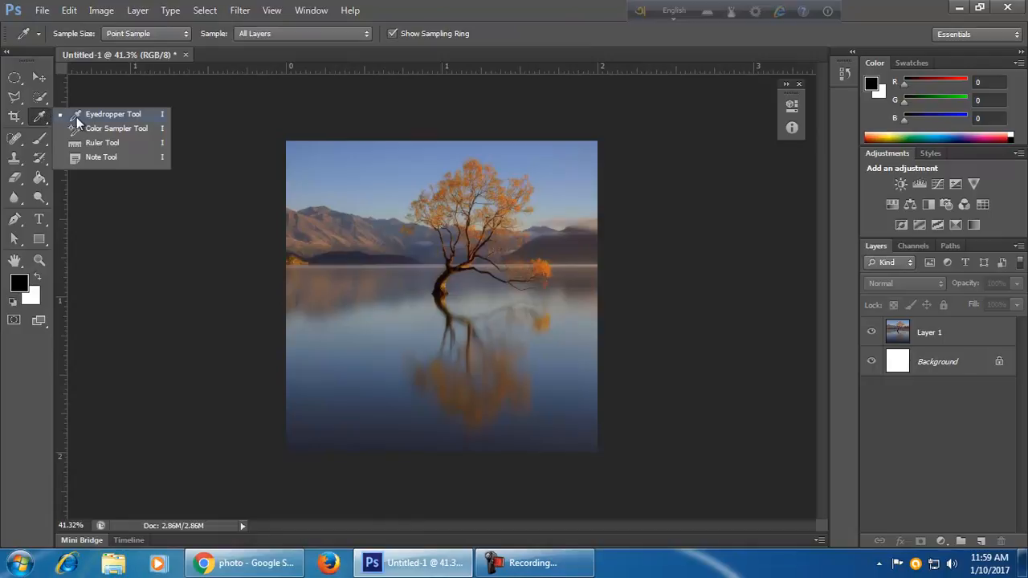
left_click(116, 117)
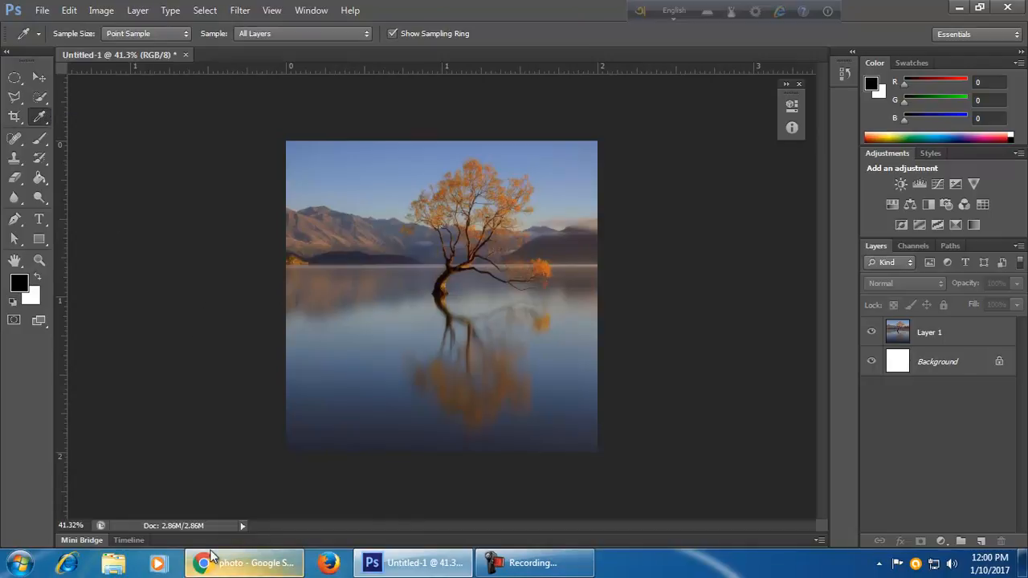
left_click(42, 10)
left_click(33, 25)
left_click(612, 139)
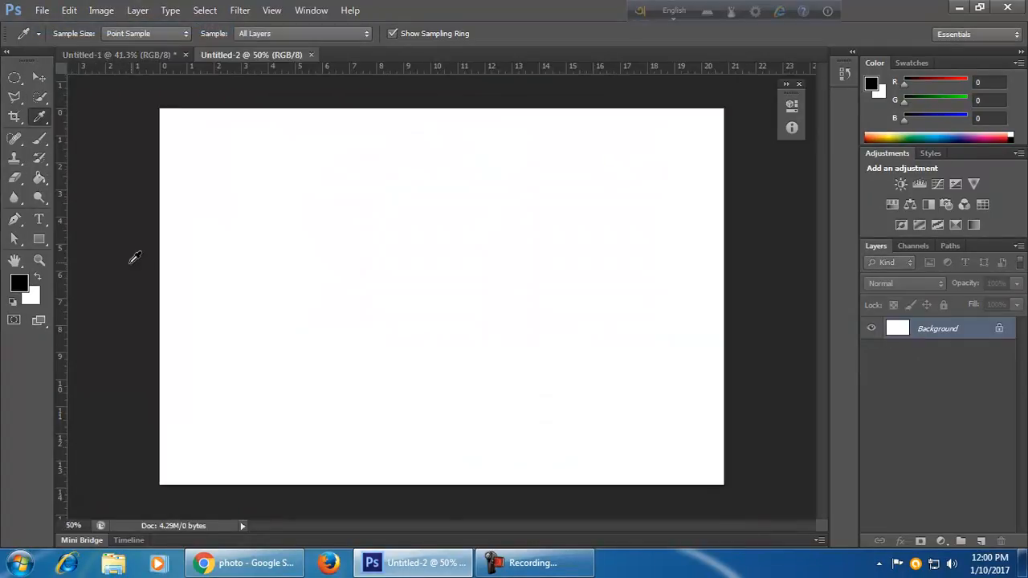
Add a text layer containing a person's first name near the middle of the blank canvas.
left_click(40, 219)
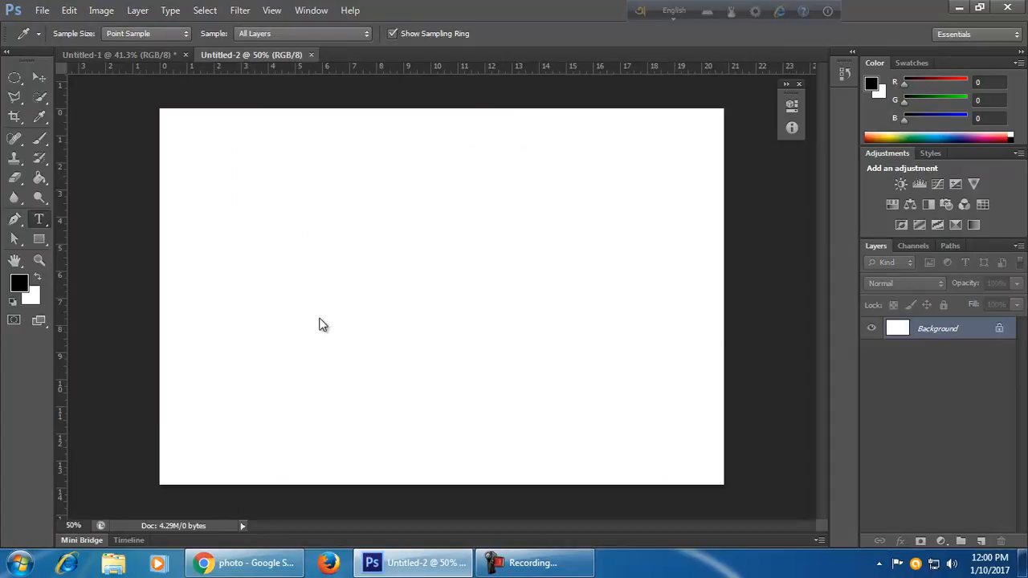
left_click(318, 321)
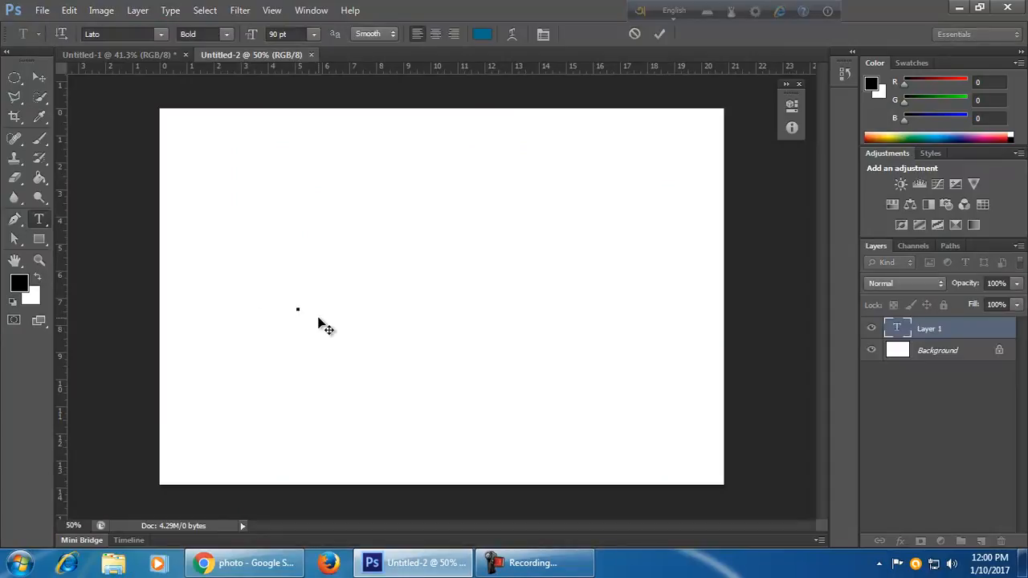
type("Ari ful")
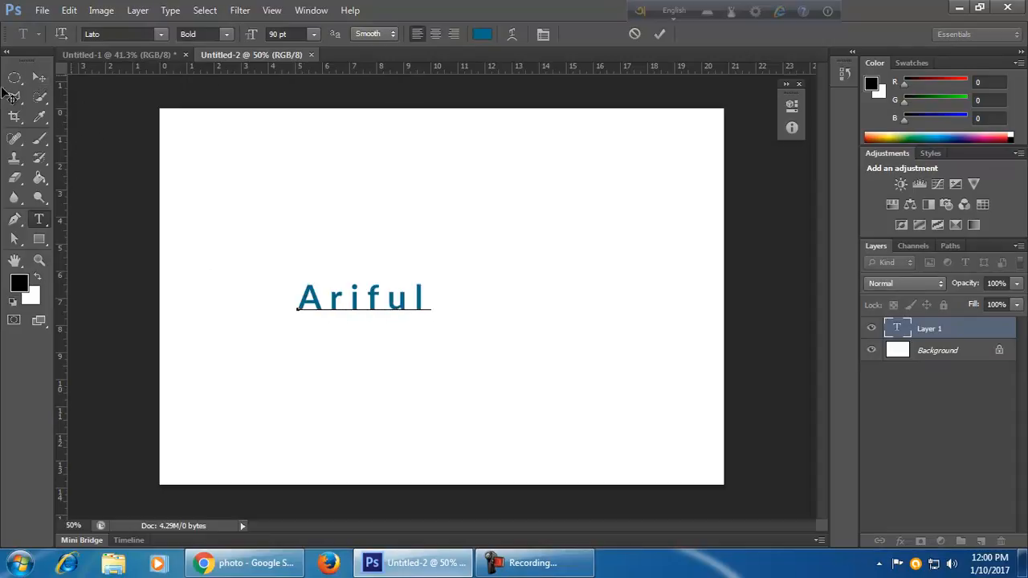
left_click(39, 77)
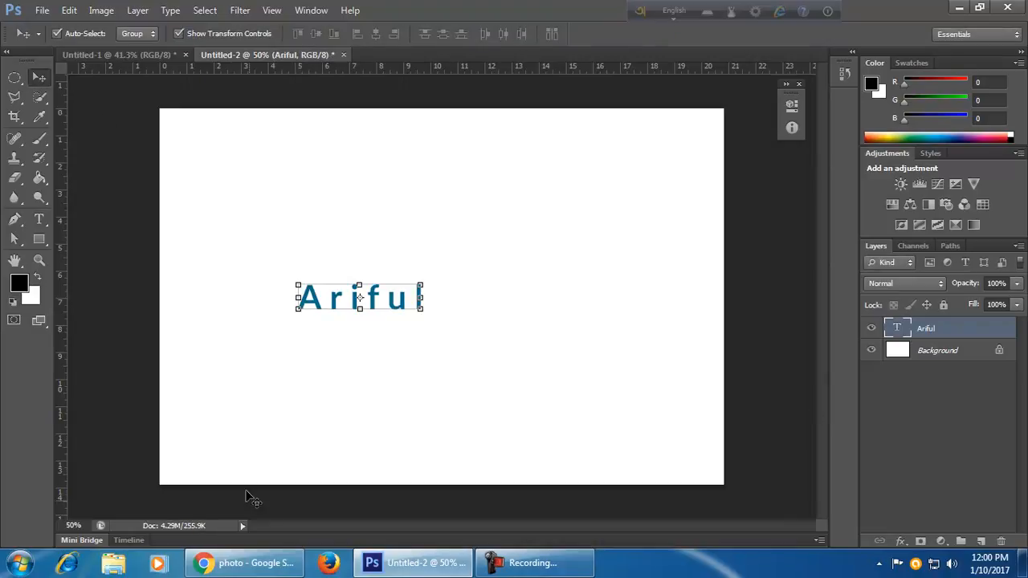
Look at the tree's orange in the lake photo and try matching it by eye as the name text's colour with #bf9104.
left_click(148, 55)
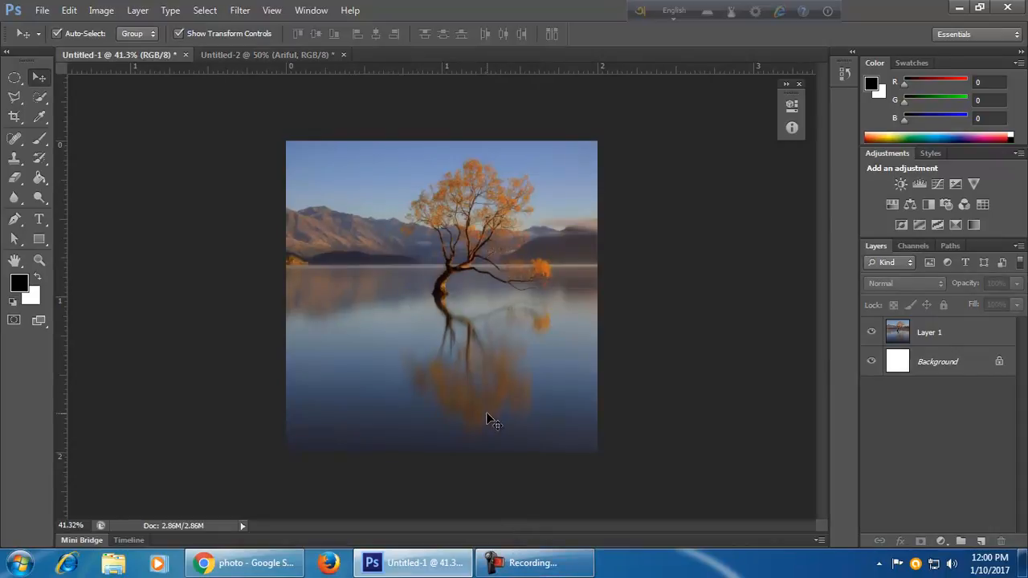
scroll(597, 262, "up", 2)
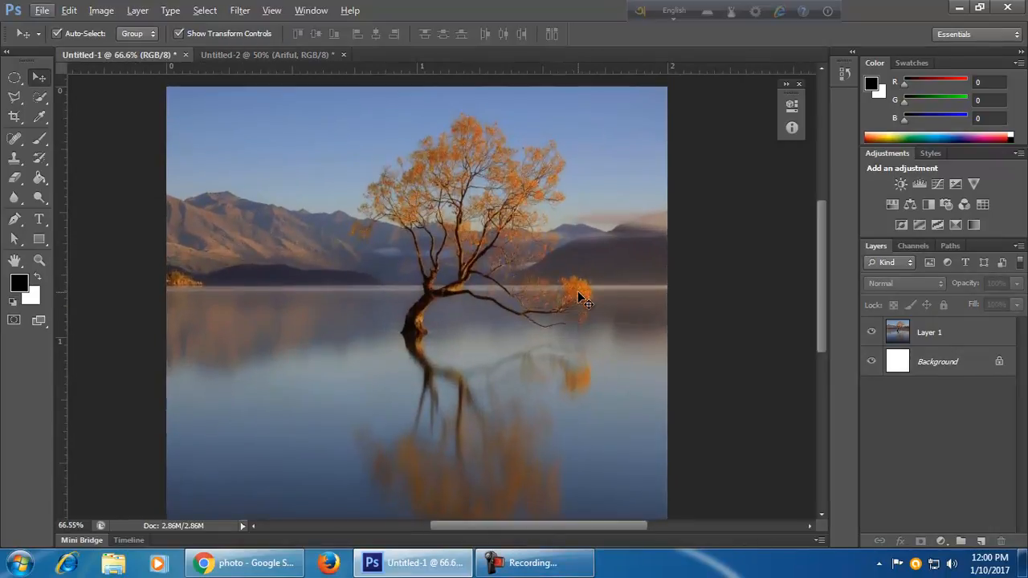
left_click(306, 57)
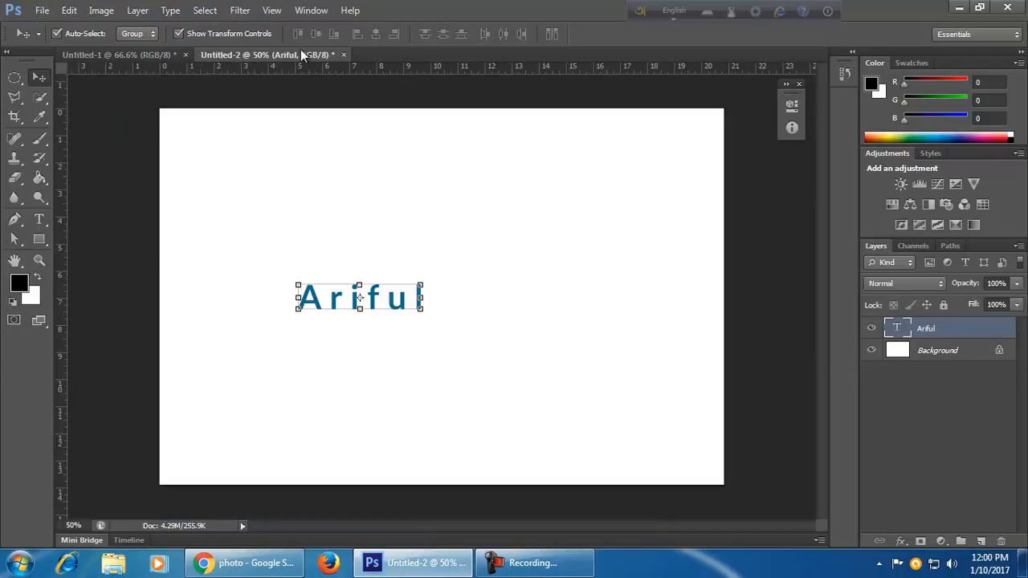
double_click(898, 329)
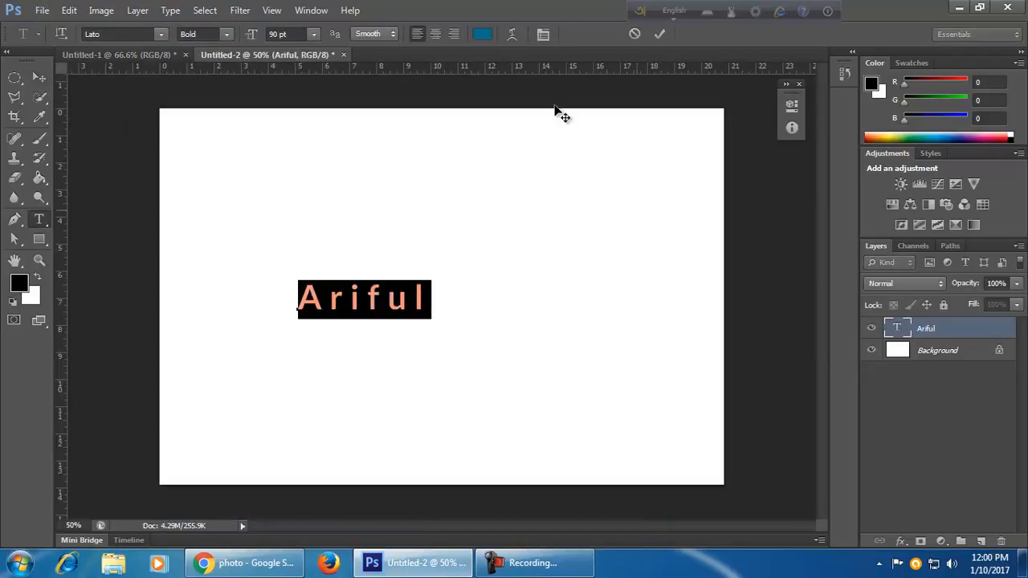
left_click(483, 34)
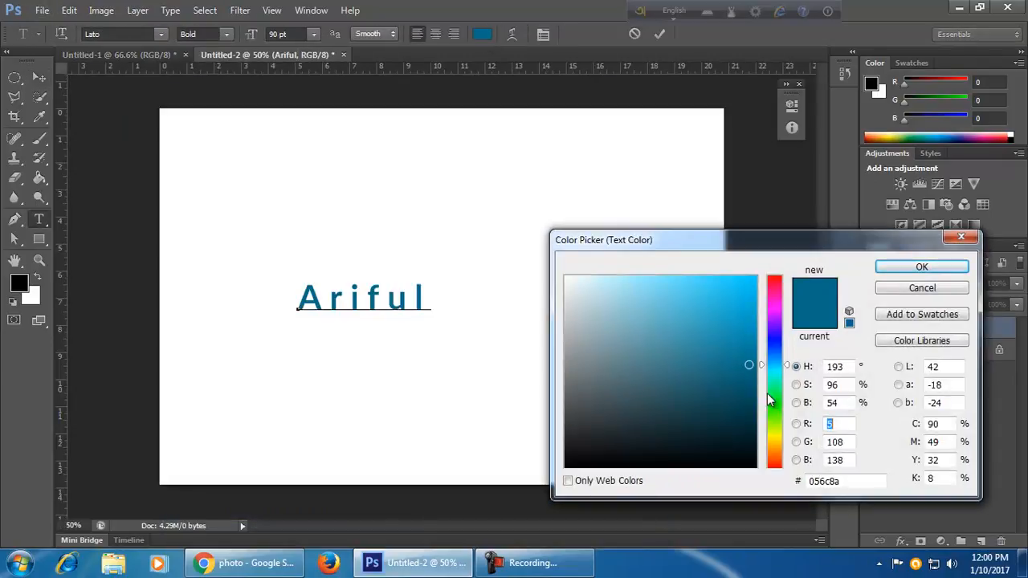
left_click(772, 462)
left_click_drag(772, 461, 775, 444)
mouse_move(747, 364)
left_mouse_down()
mouse_move(760, 347)
mouse_move(751, 324)
left_mouse_up()
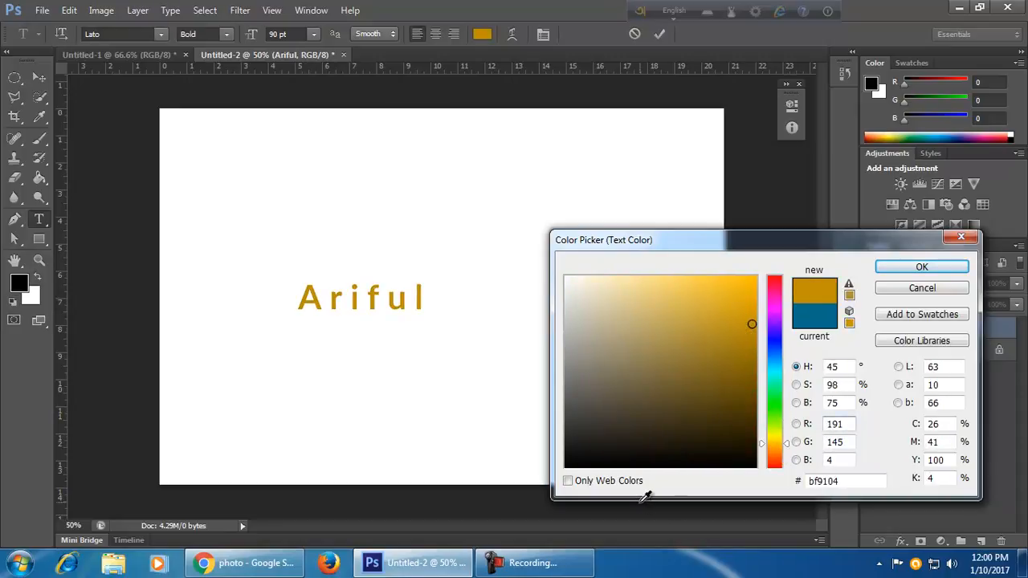
left_click(961, 236)
Sample the orange of the tree's lowest branch foliage in the lake photo as the foreground colour with the Eyedropper Tool.
left_click(138, 52)
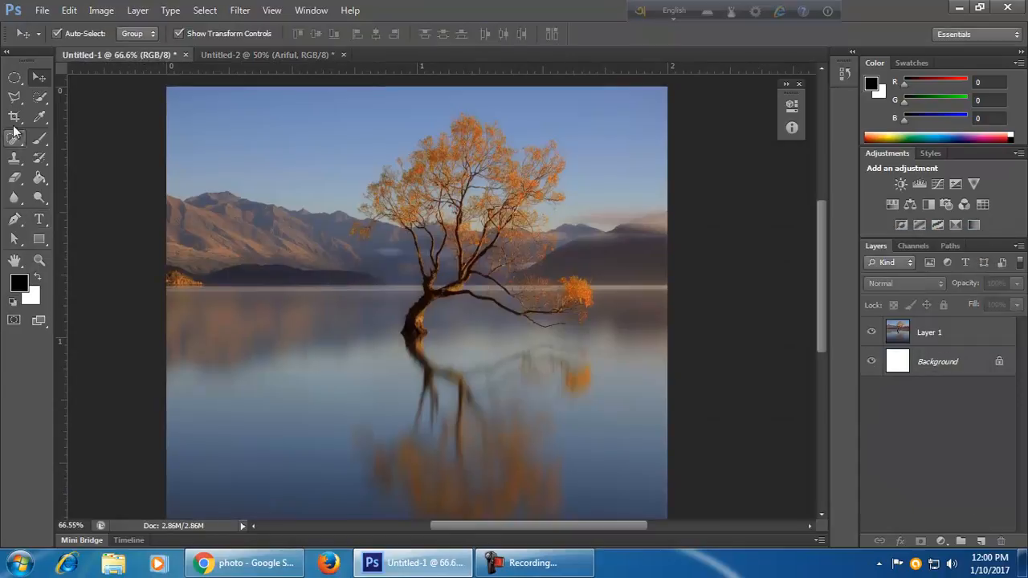
left_click(42, 117)
left_click(81, 116)
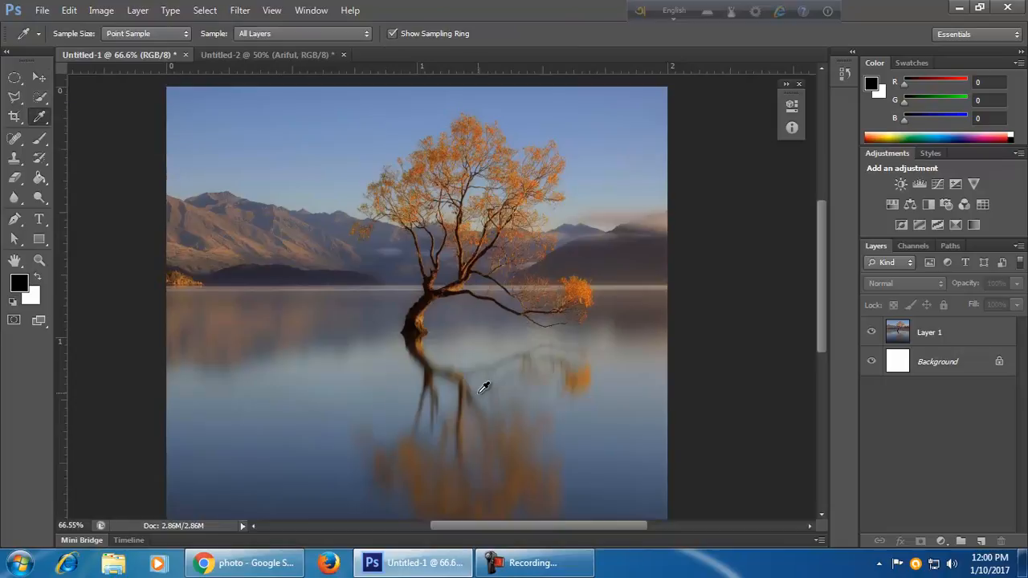
left_click(46, 119)
left_click(74, 116)
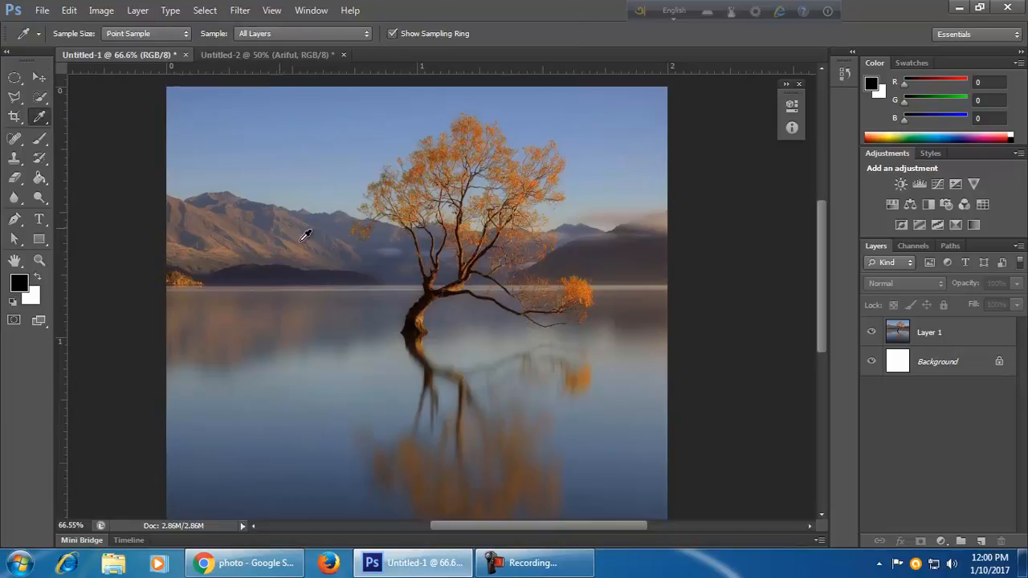
left_click(584, 287)
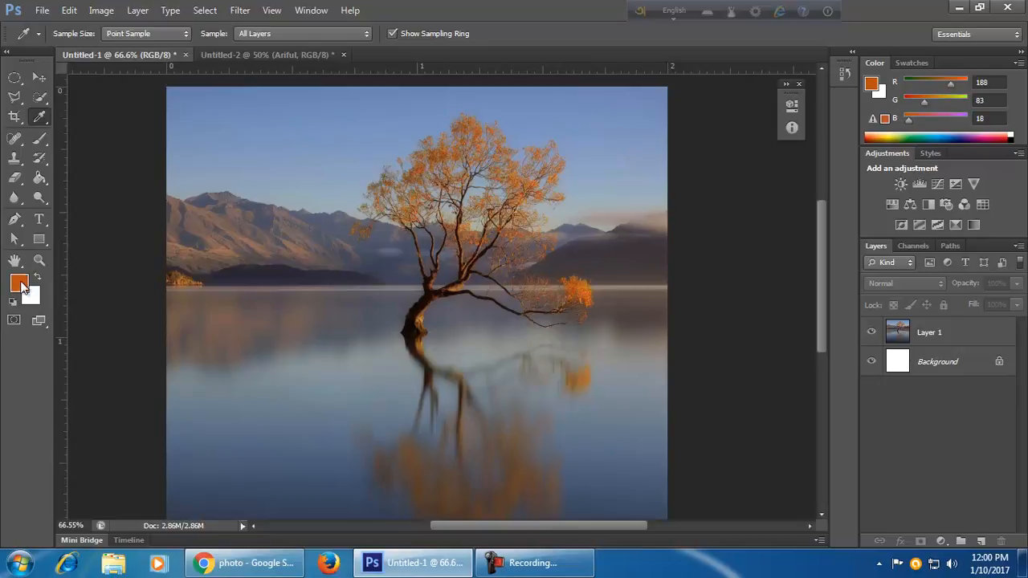
Try applying the sampled orange foreground colour, #bc5312, to the name text in the second document.
left_click(250, 55)
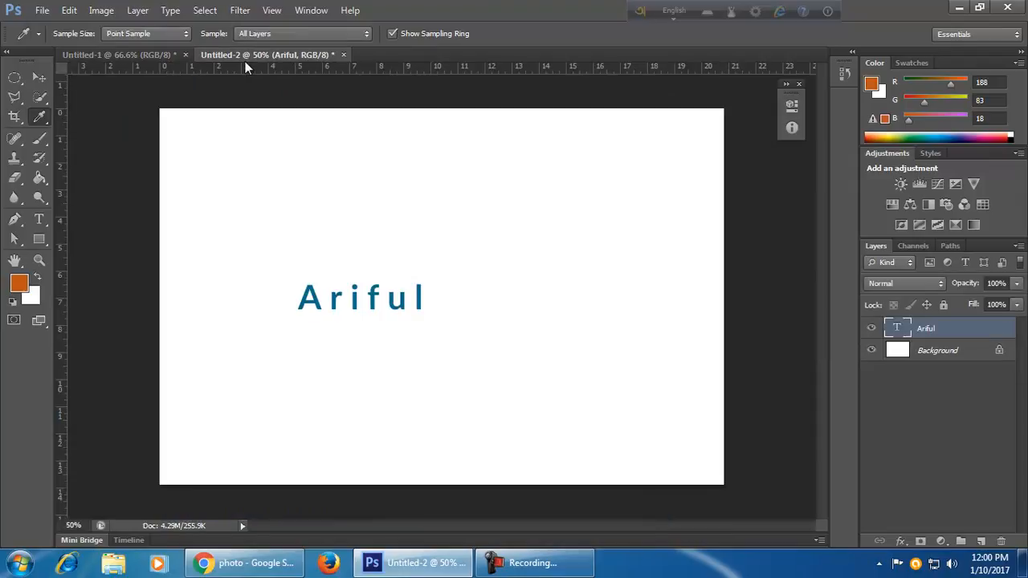
double_click(898, 328)
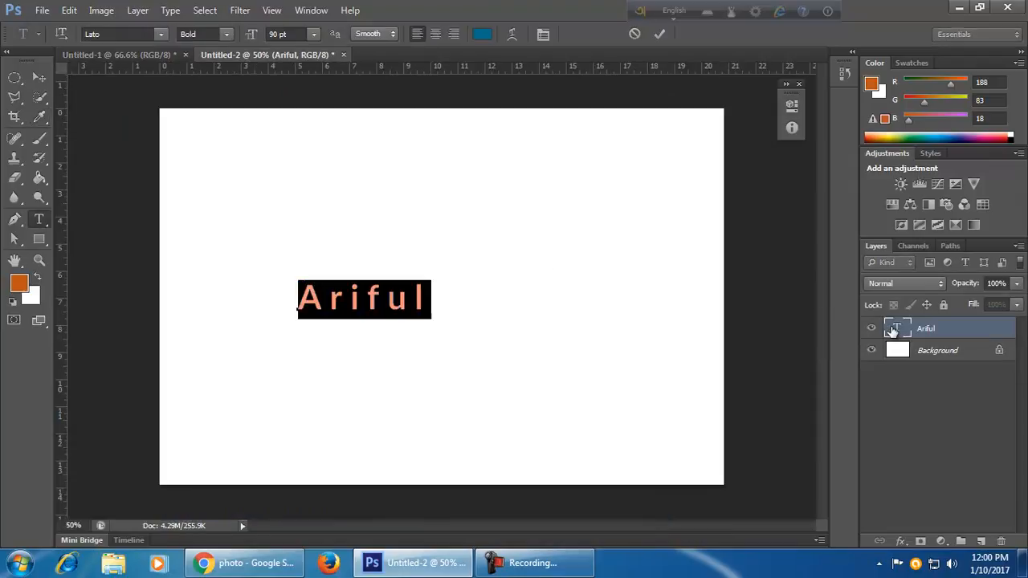
left_click(482, 34)
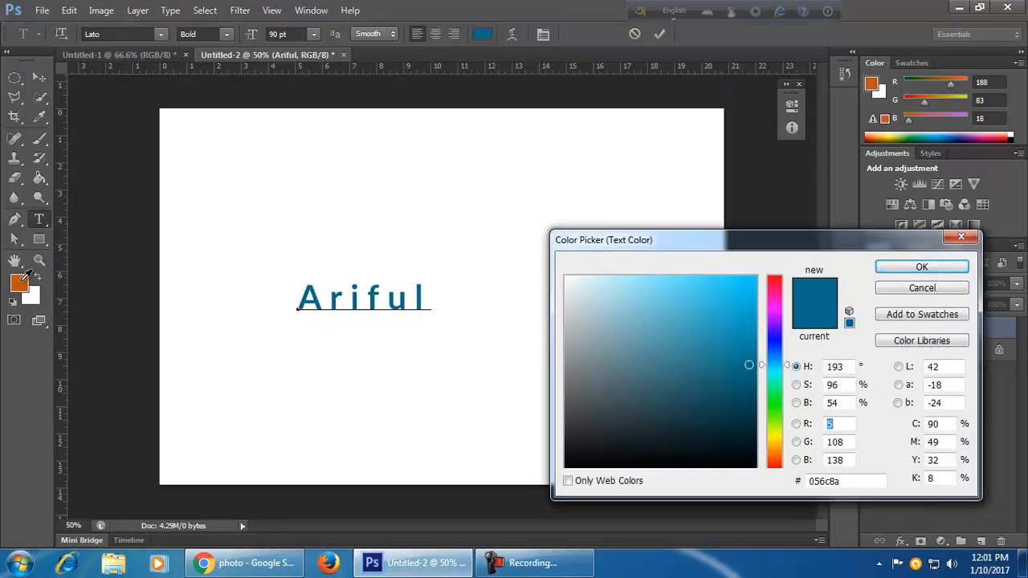
left_click(21, 281)
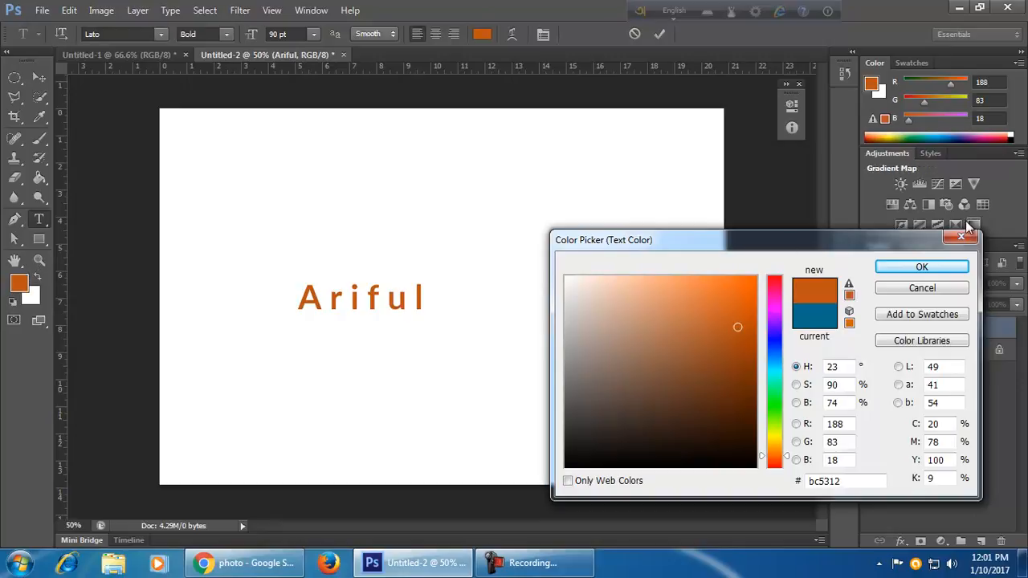
left_click(962, 236)
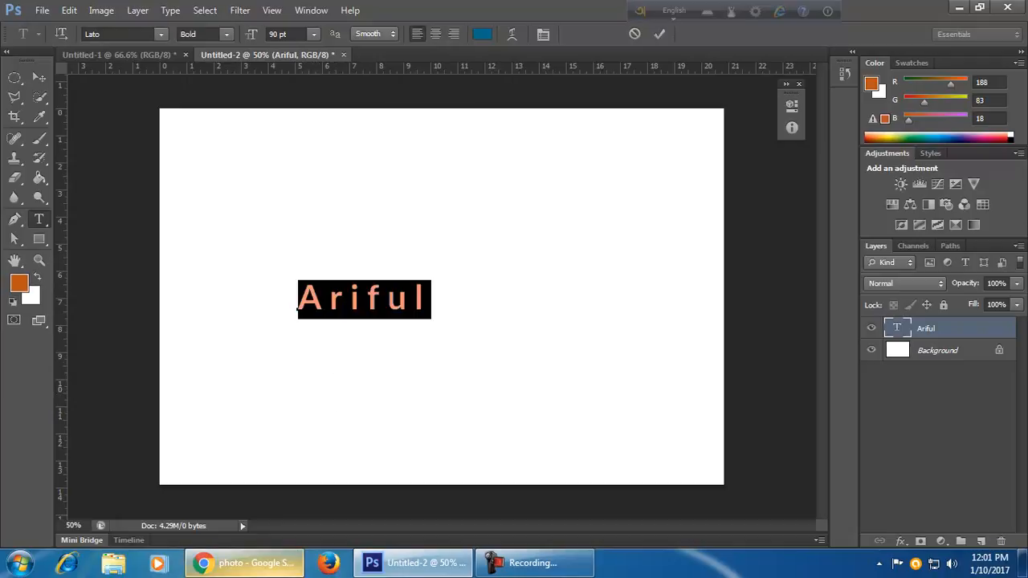
Switch to Chrome to view the lake photo in Google Images and return to Photoshop.
left_click(245, 564)
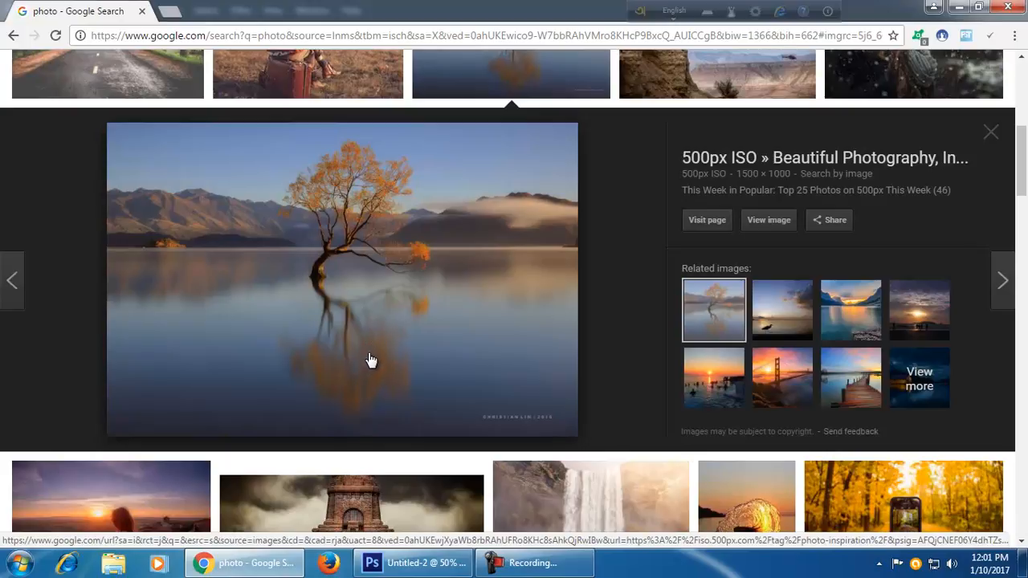
left_click(410, 566)
left_click(407, 566)
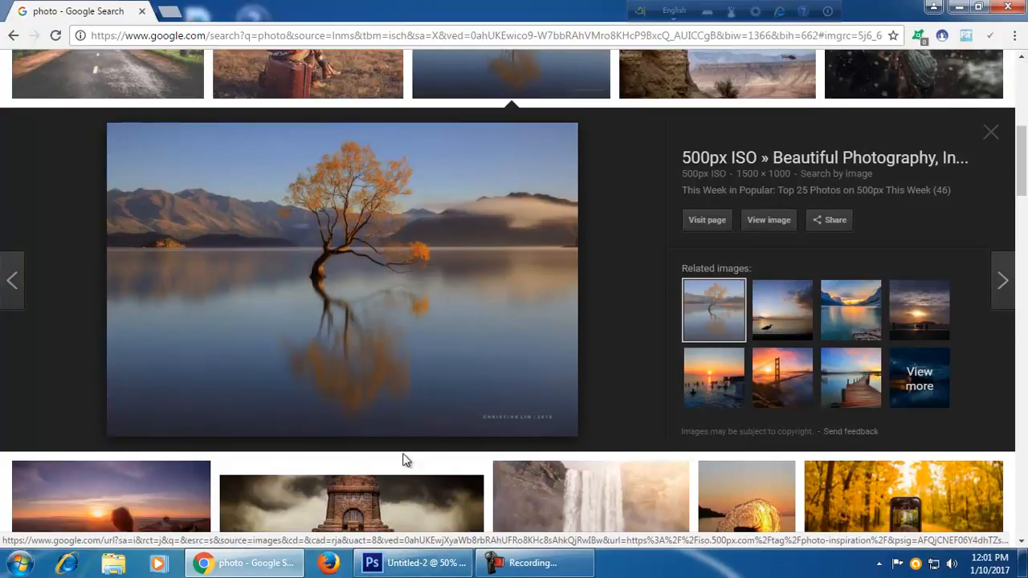
right_click(470, 262)
left_click(418, 566)
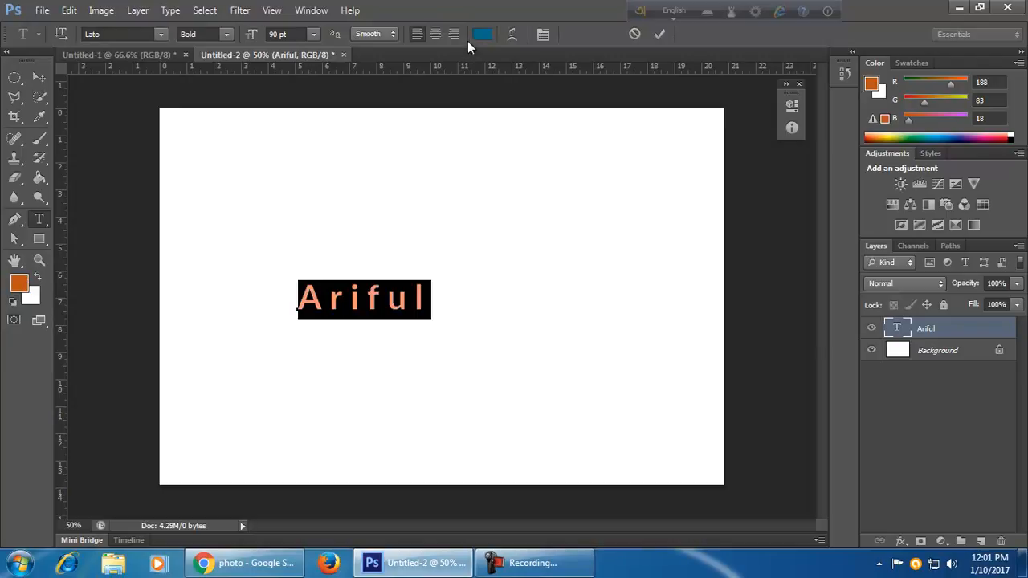
Select hex code bc5312 in the foreground colour picker, accept it for the selected name text, and minimise Photoshop to show Chrome.
left_click(17, 283)
left_click_drag(843, 483, 741, 515)
left_click(863, 483)
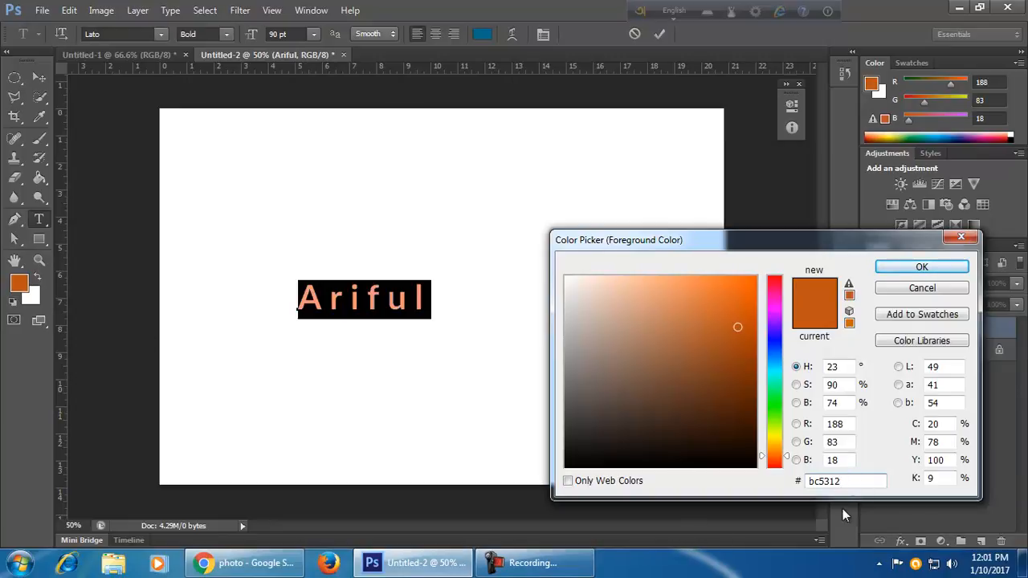
double_click(851, 483)
right_click(824, 483)
left_click(888, 320)
left_click(901, 270)
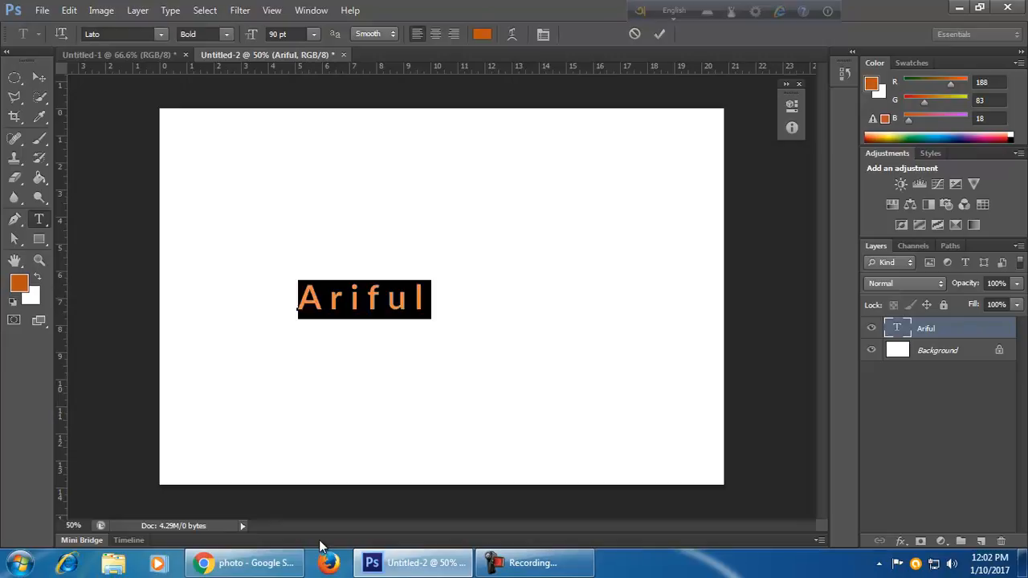
left_click(960, 8)
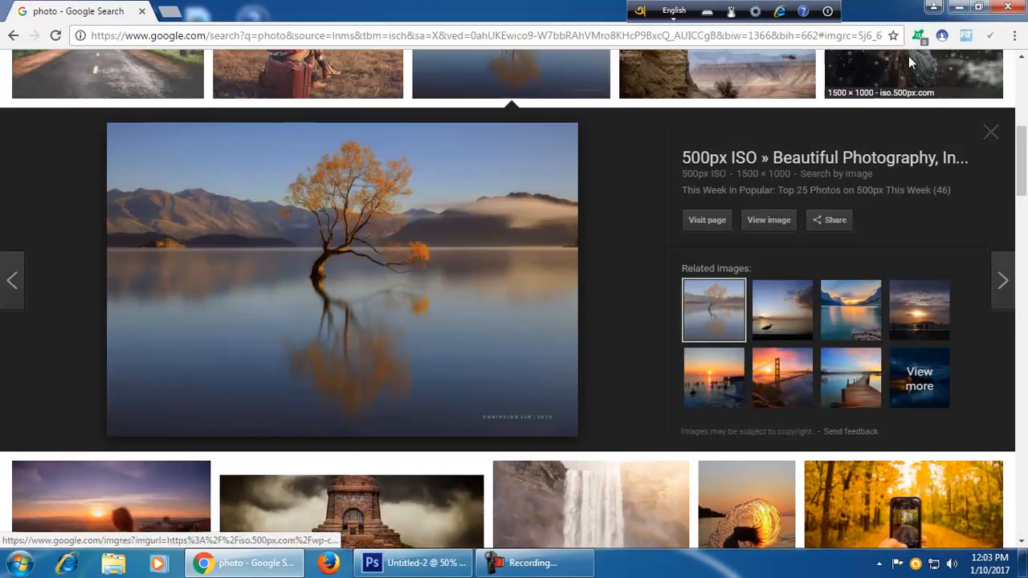
Capture the cleared Windows desktop to the clipboard, return to Photoshop and commit the name text edit.
left_click(958, 8)
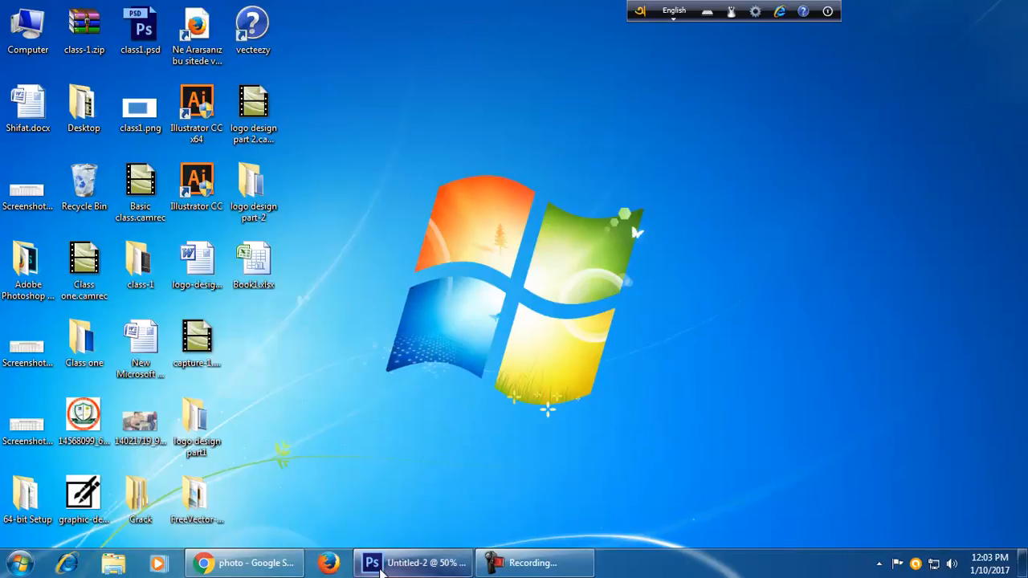
left_click(414, 563)
left_click(42, 9)
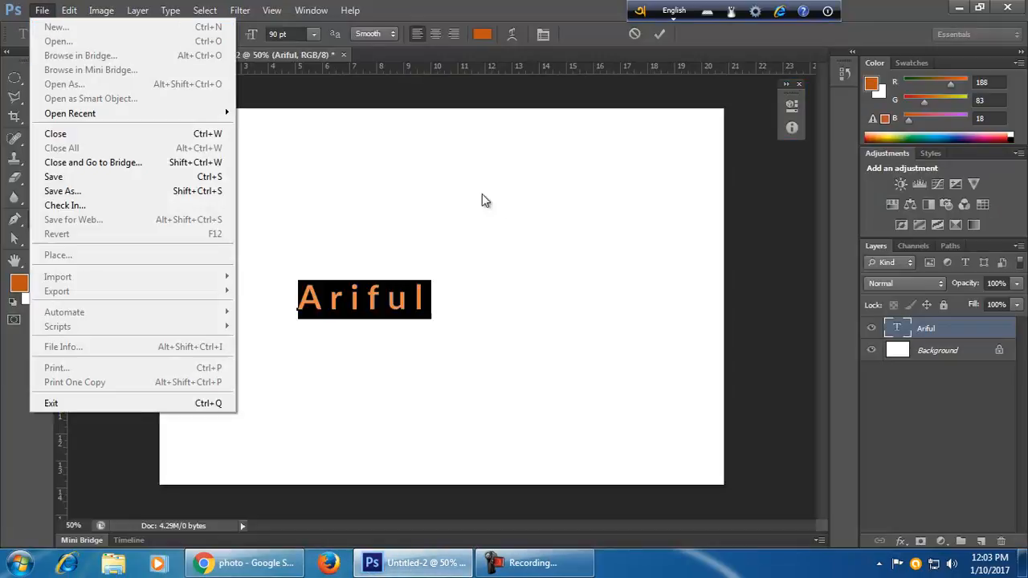
left_click(583, 39)
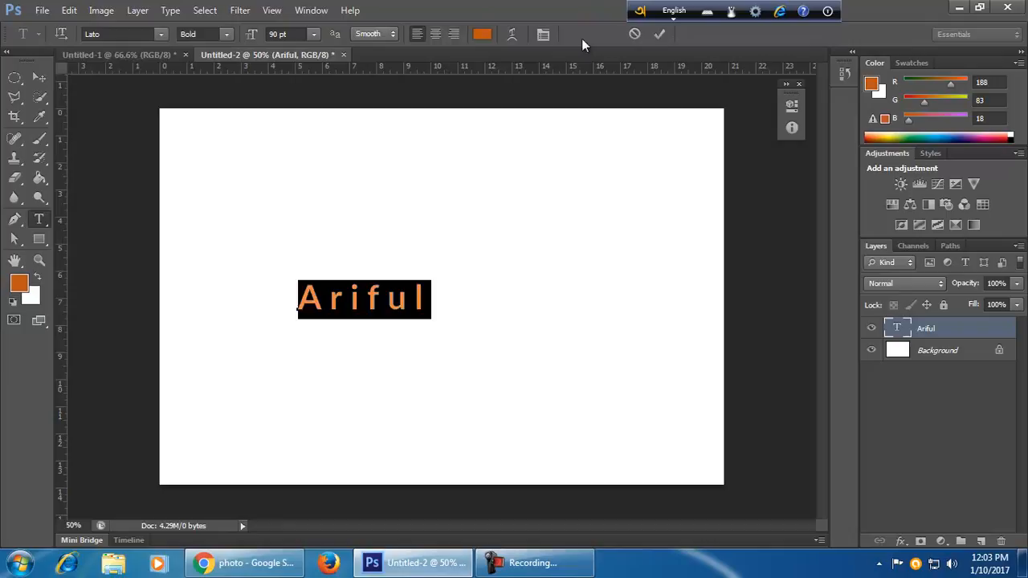
left_click(663, 38)
Create a new 1366 × 768 pixel document from the Clipboard preset and paste the desktop screenshot into it.
left_click(42, 10)
left_click(53, 25)
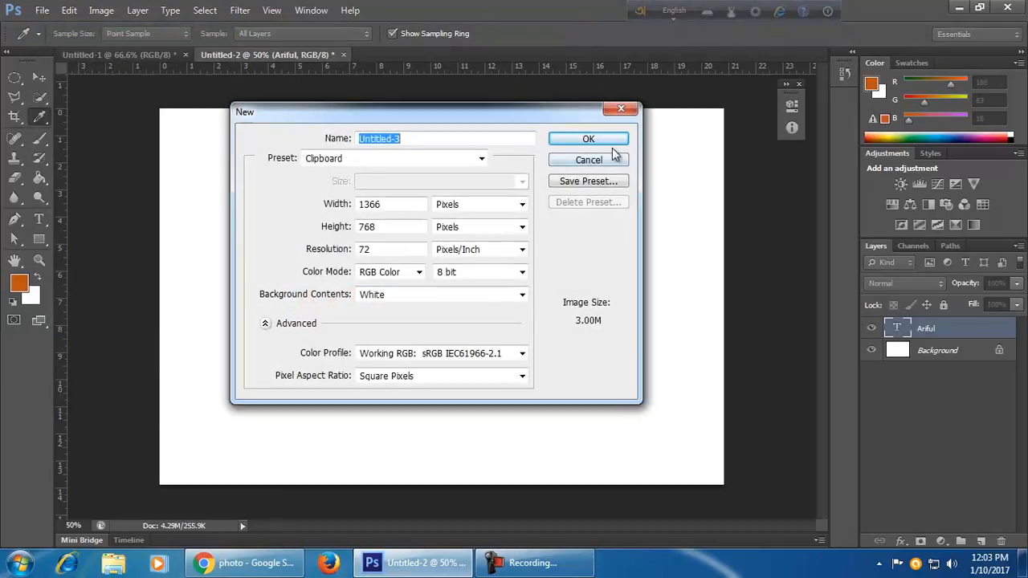
left_click(608, 142)
key("ctrl+v")
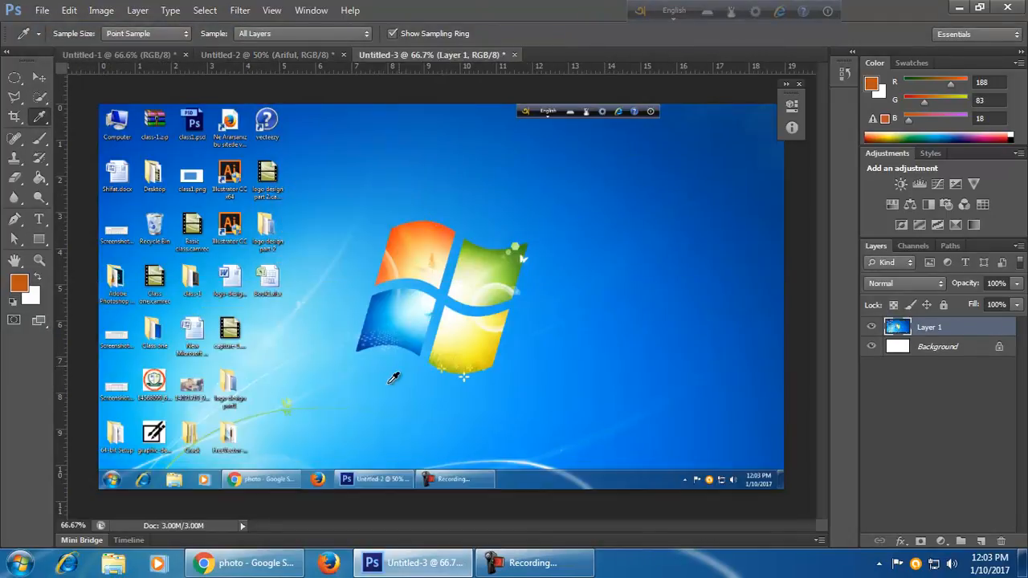
Sample the orange near the top edge of the Windows logo's red pane as the foreground colour with the Eyedropper Tool.
scroll(447, 434, "up", 3)
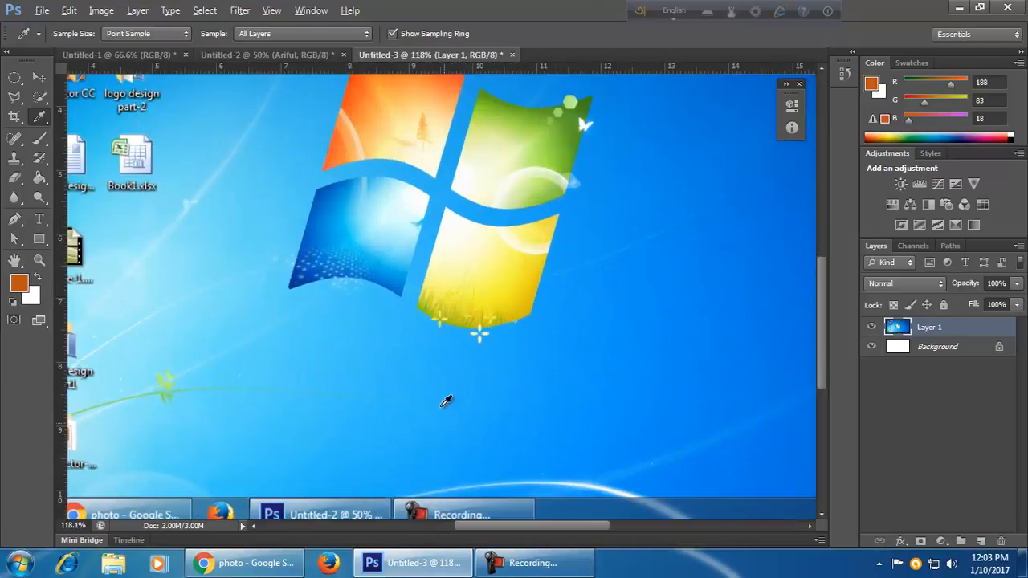
left_click_drag(511, 228, 544, 367)
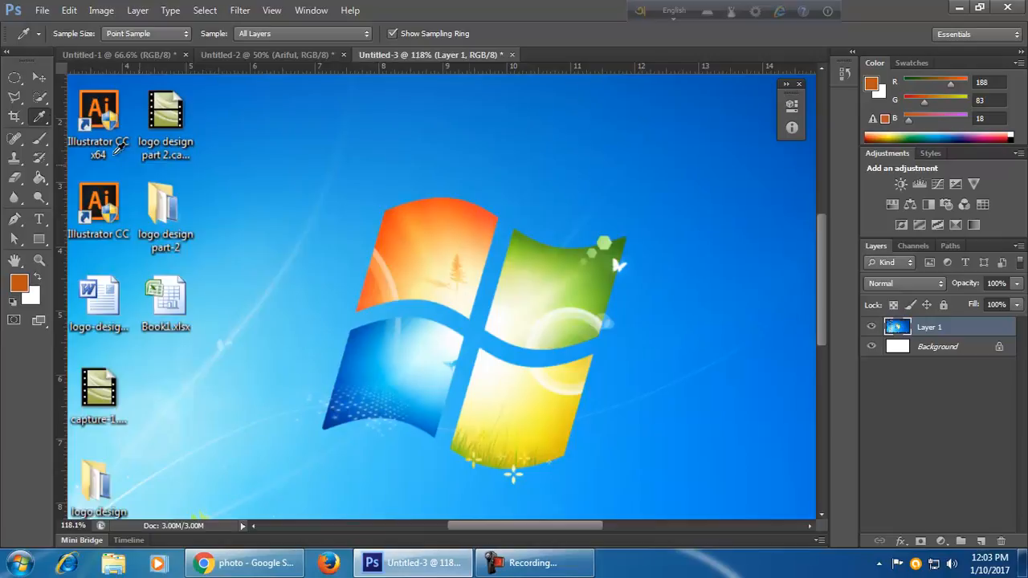
left_click(472, 209)
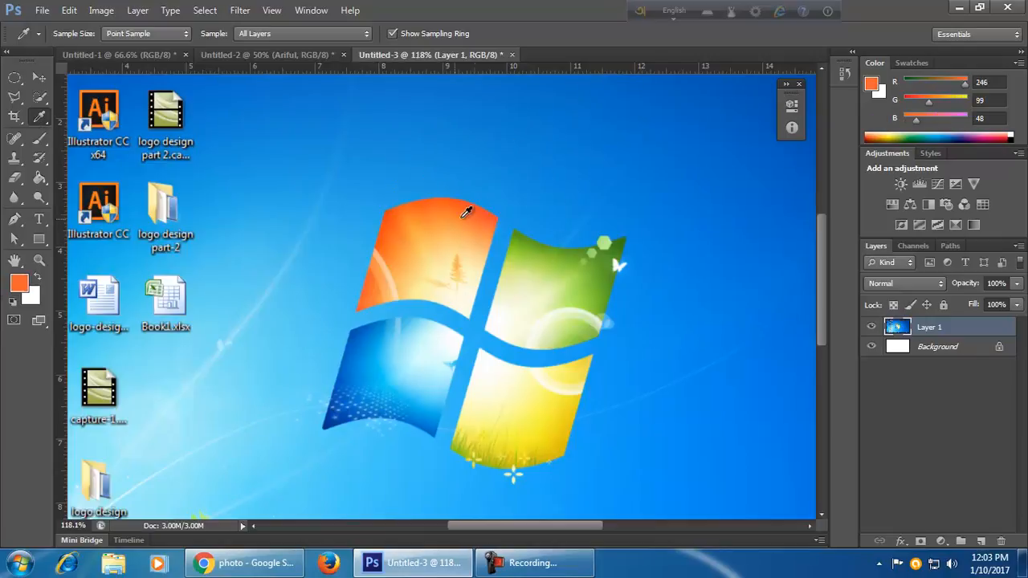
Select the sampled orange's hex code f66330 in the foreground colour picker and accept the colour.
left_click(17, 283)
double_click(823, 481)
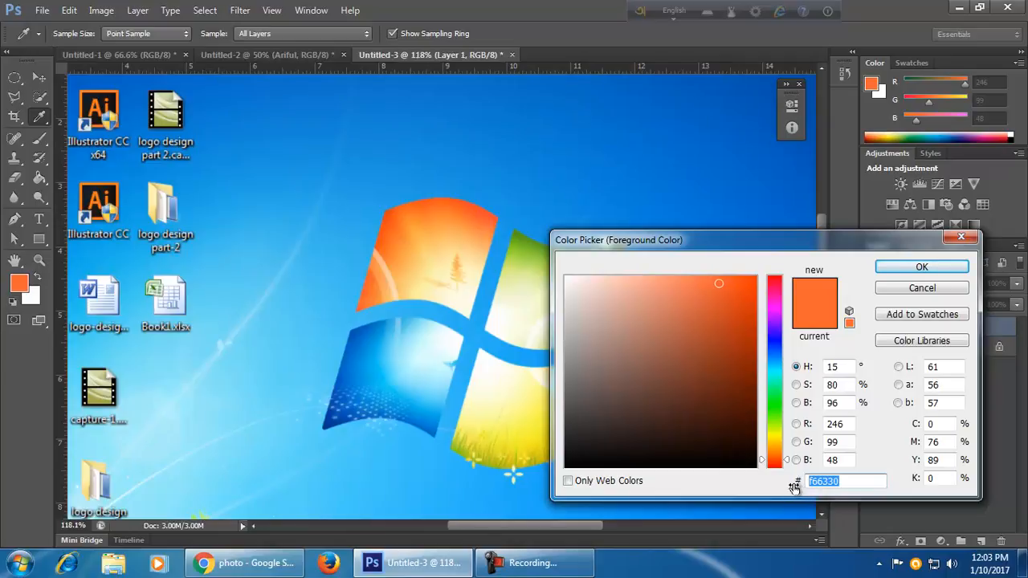
left_click(858, 482)
left_click_drag(856, 482, 805, 482)
left_click(848, 482)
left_click_drag(853, 482, 806, 482)
left_click(964, 268)
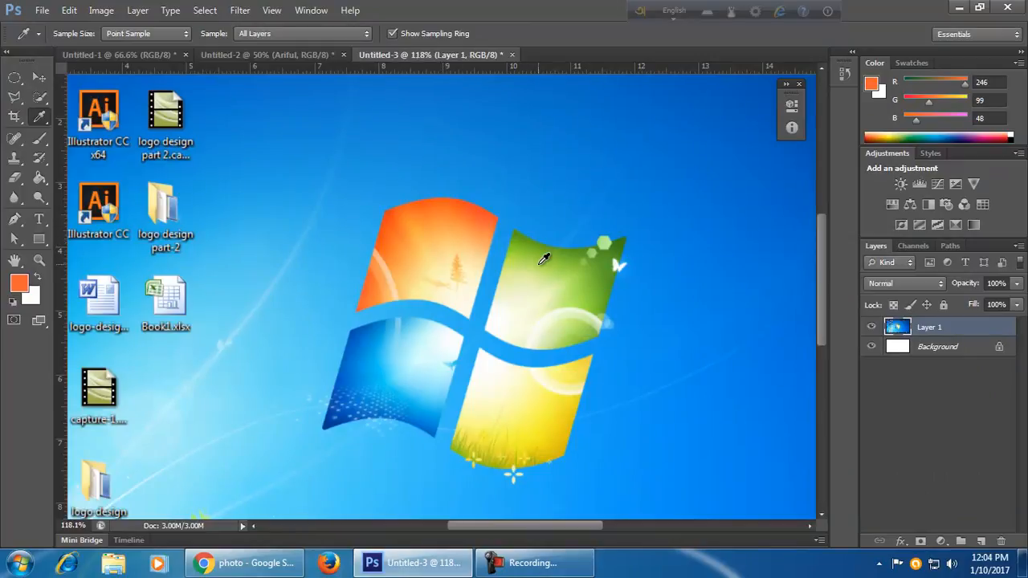
Sample the dark green at the top corner of the Windows logo's green pane and copy its hex code 69af21 from the colour picker.
left_click(527, 239)
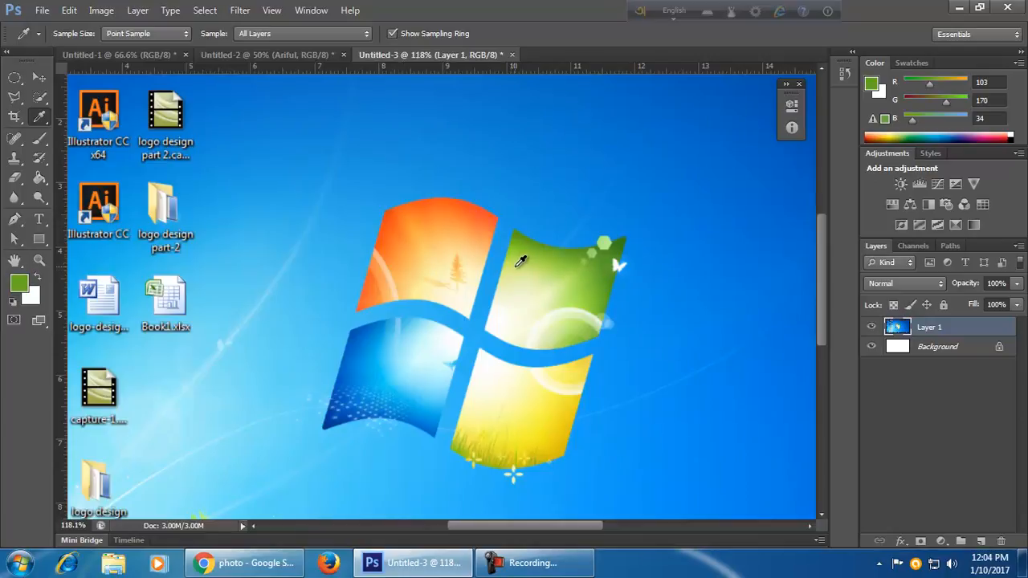
left_click(514, 271)
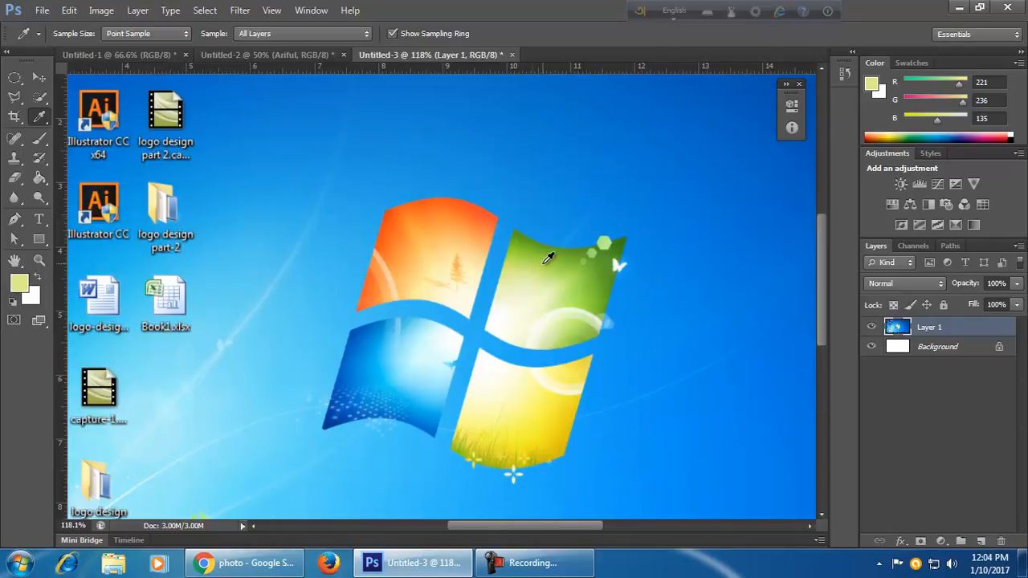
left_click(515, 241)
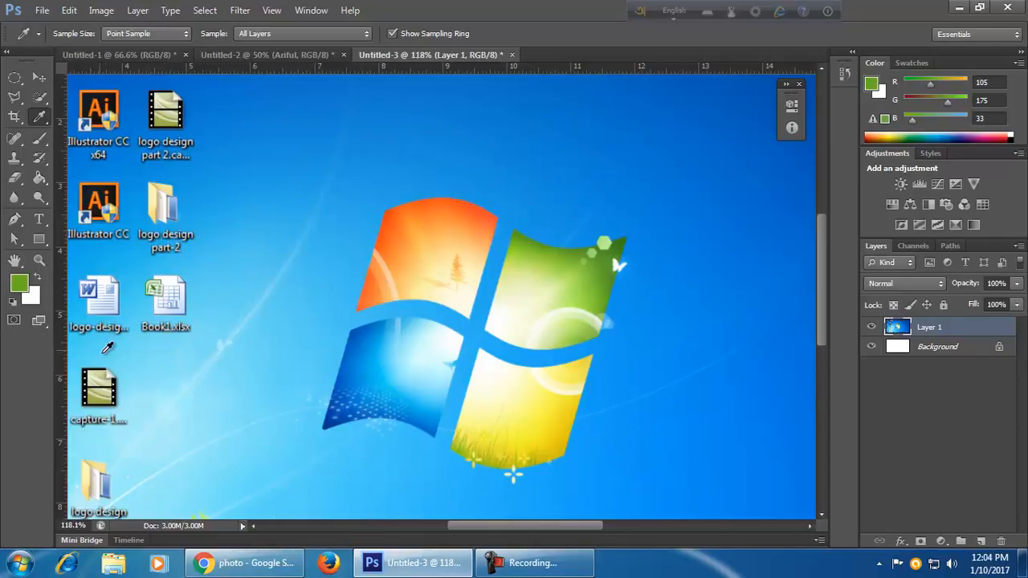
left_click(19, 286)
double_click(850, 480)
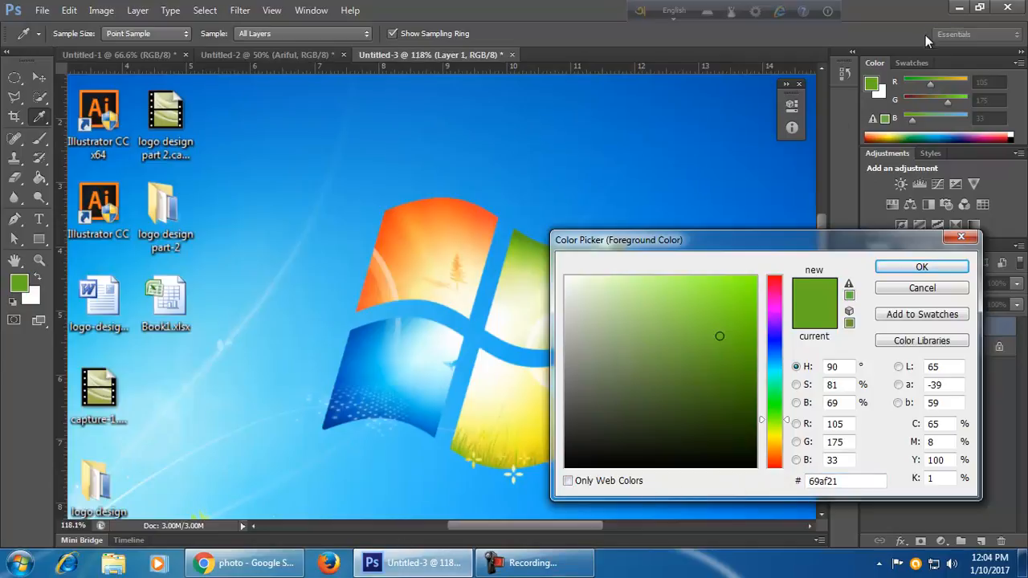
left_click(961, 236)
Minimise Photoshop and create a new text document on the Windows desktop.
left_click(959, 8)
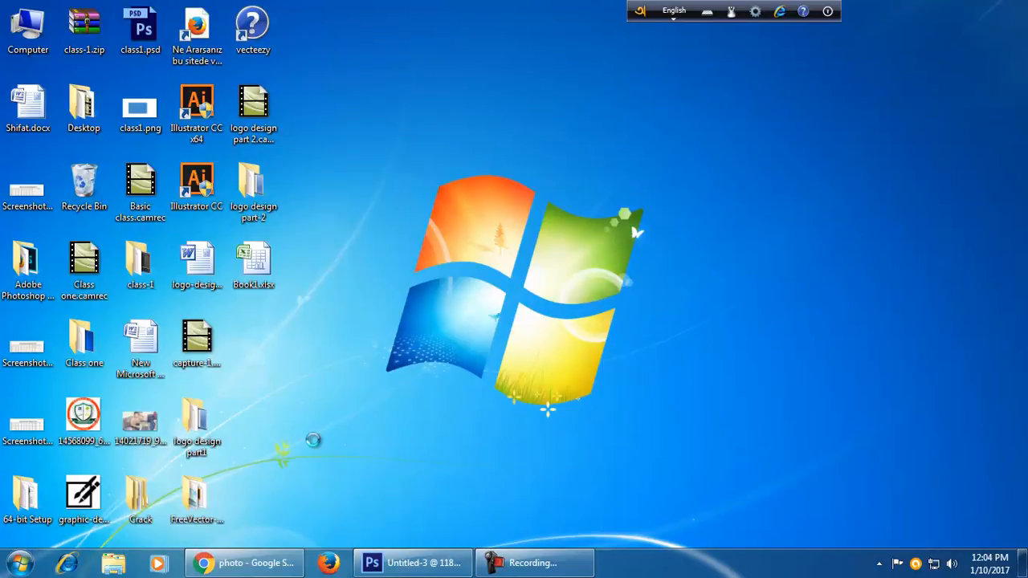
right_click(313, 440)
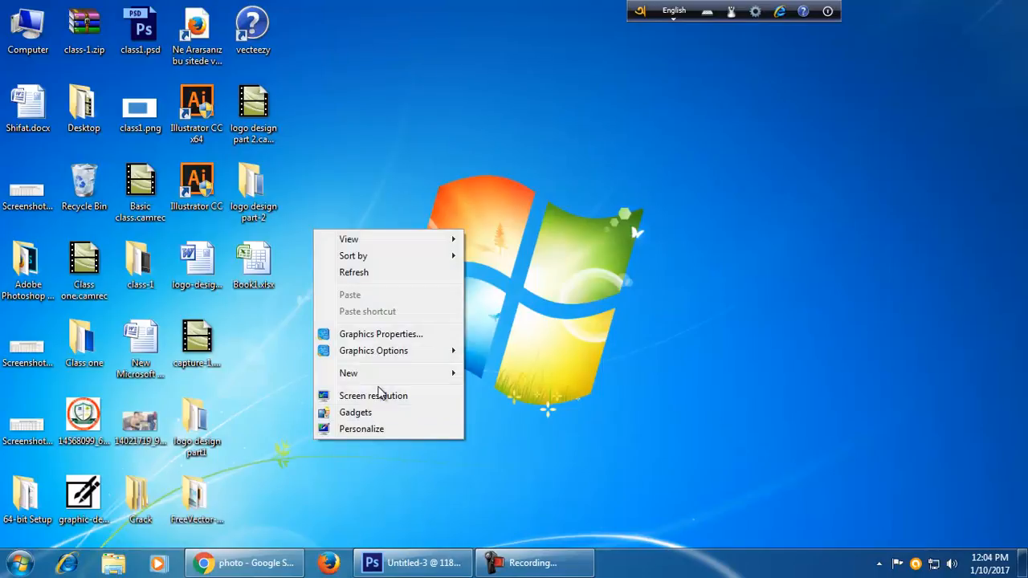
mouse_move(384, 376)
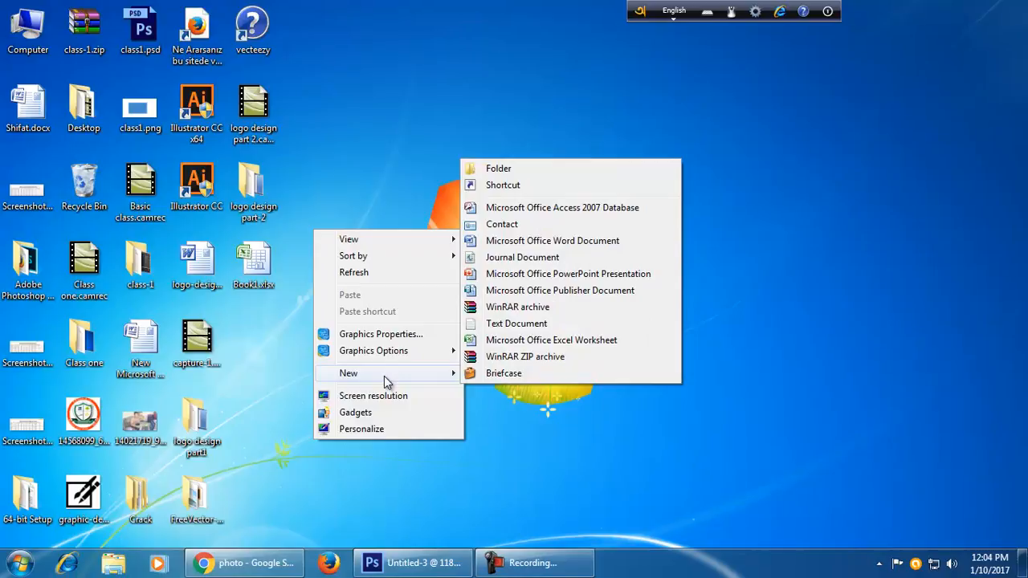
left_click(572, 329)
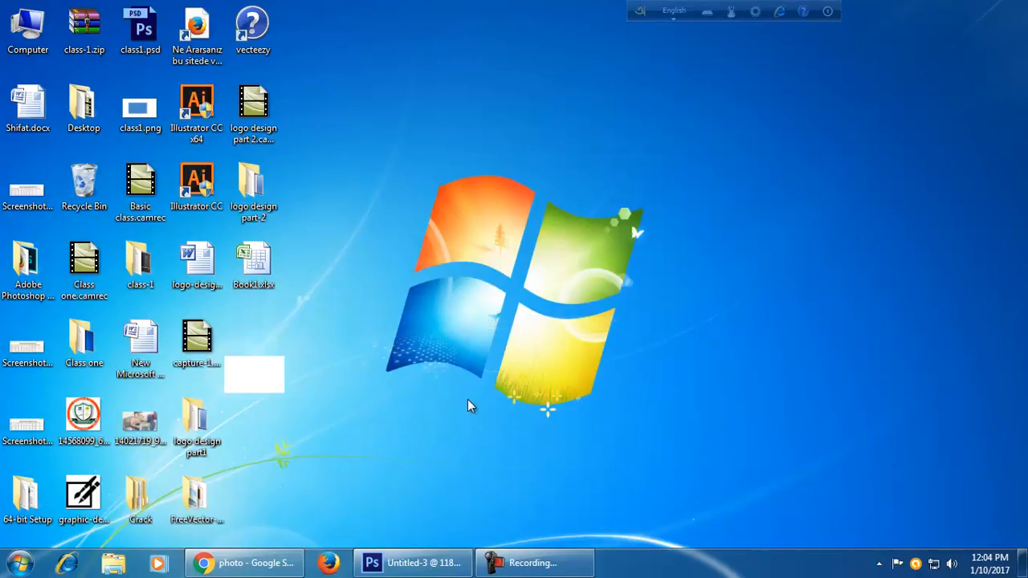
Open the new text document in Notepad and enter the copied hex code 69af21.
left_click(251, 343)
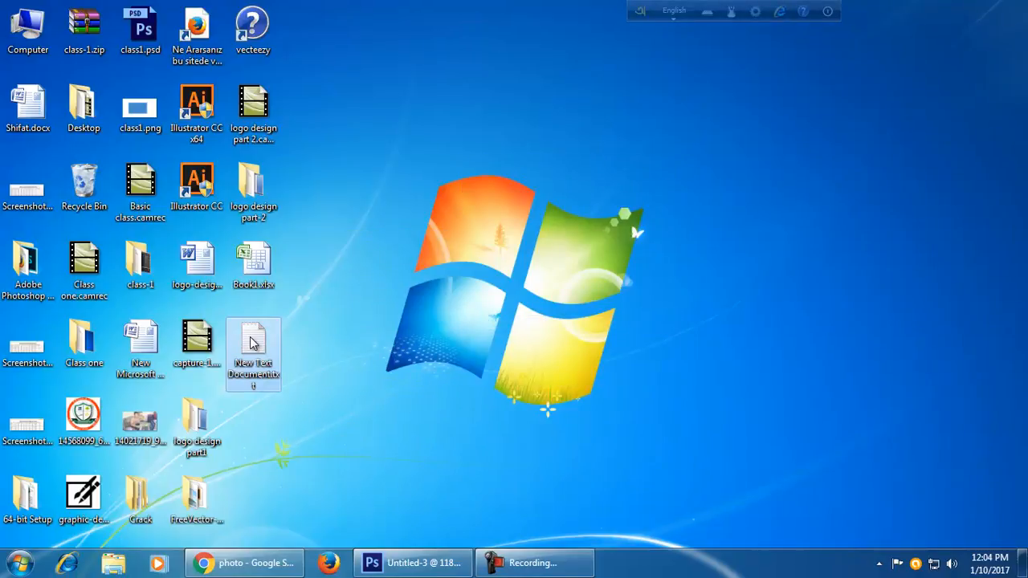
double_click(251, 343)
type("69af21")
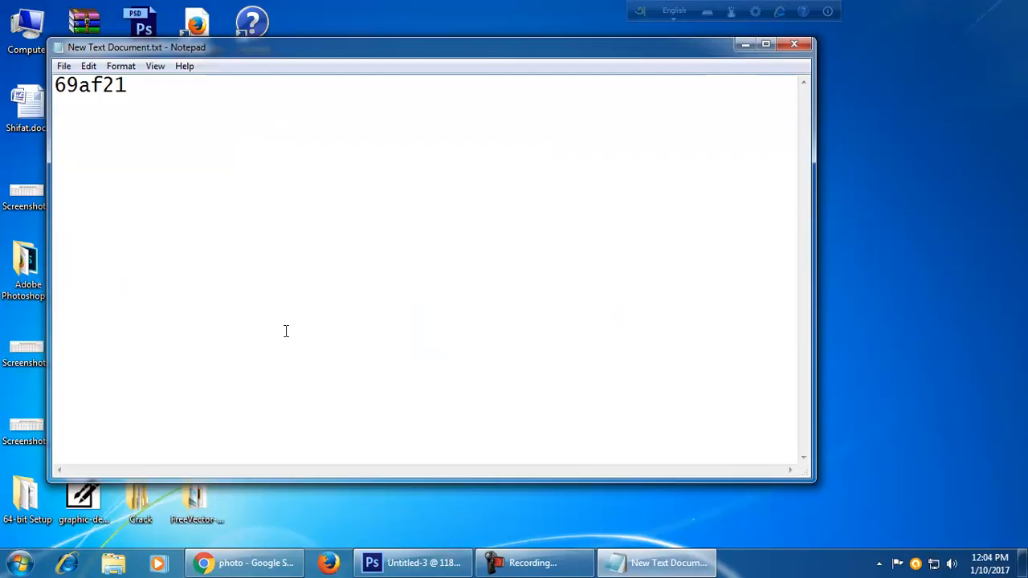
In Photoshop's Untitled-3, sample the orange of the Windows logo's upper-left pane and copy the foreground colour's hex code.
left_click(263, 565)
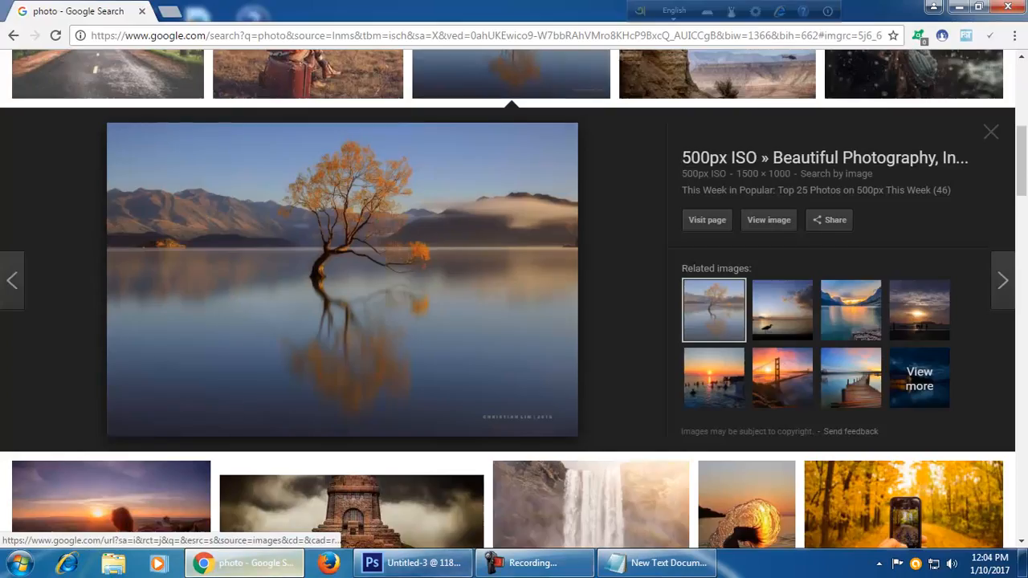
left_click(413, 563)
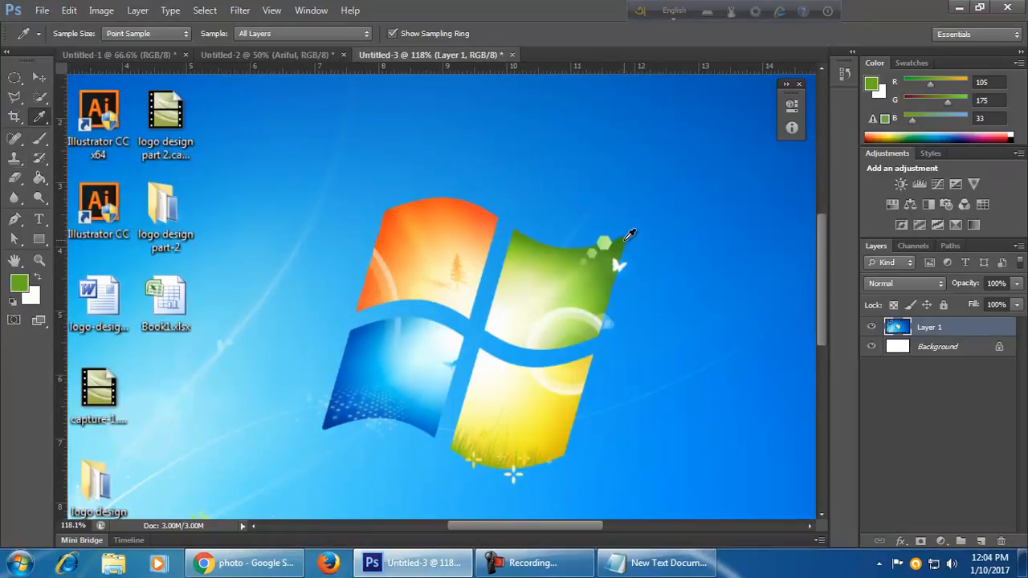
left_click(396, 225)
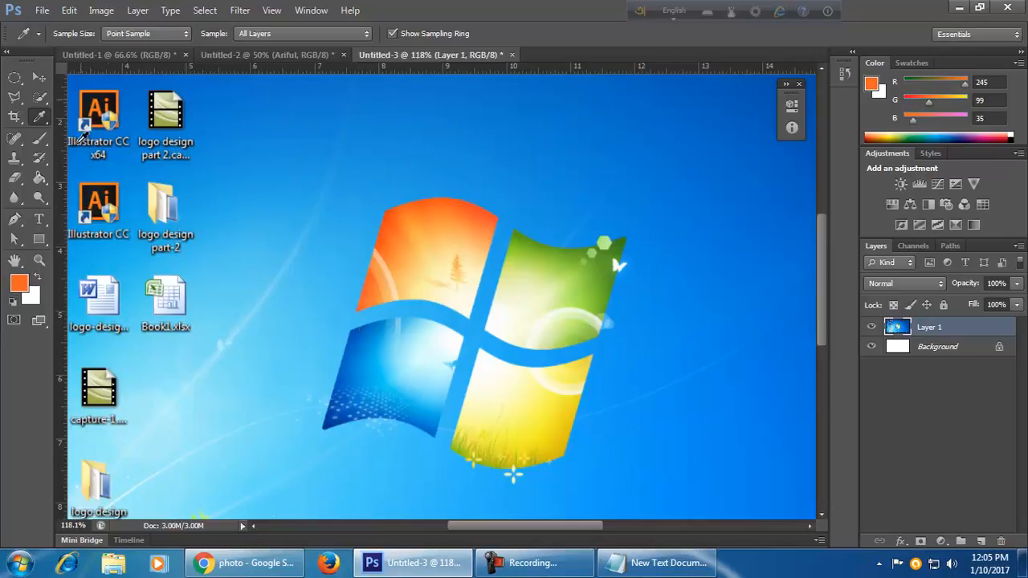
left_click(18, 283)
double_click(824, 482)
key("ctrl+c")
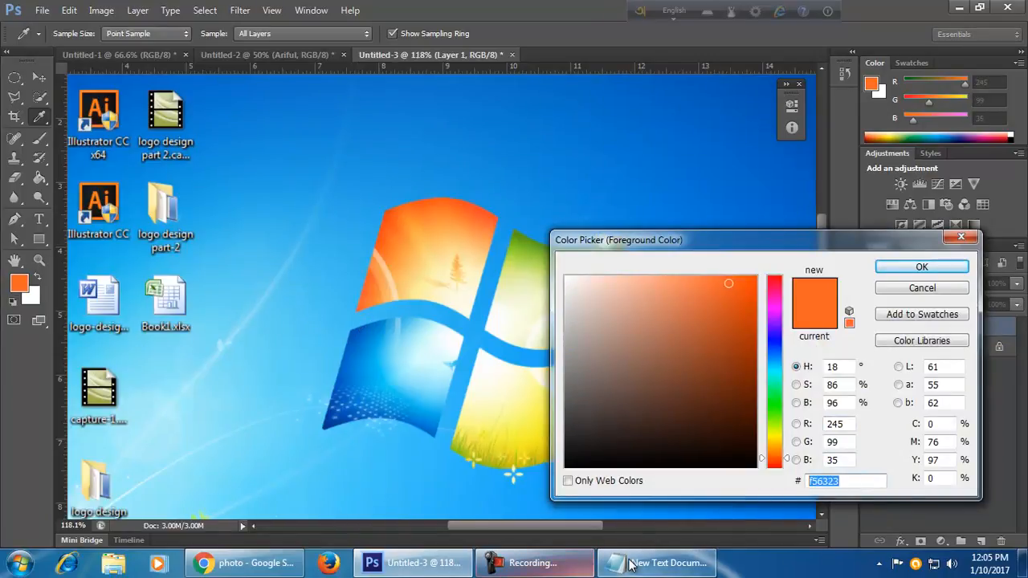
Paste the hex code f56323 below 69af21 in the Notepad document, minimise Notepad and close the Color Picker.
left_click(619, 567)
key("ctrl+v")
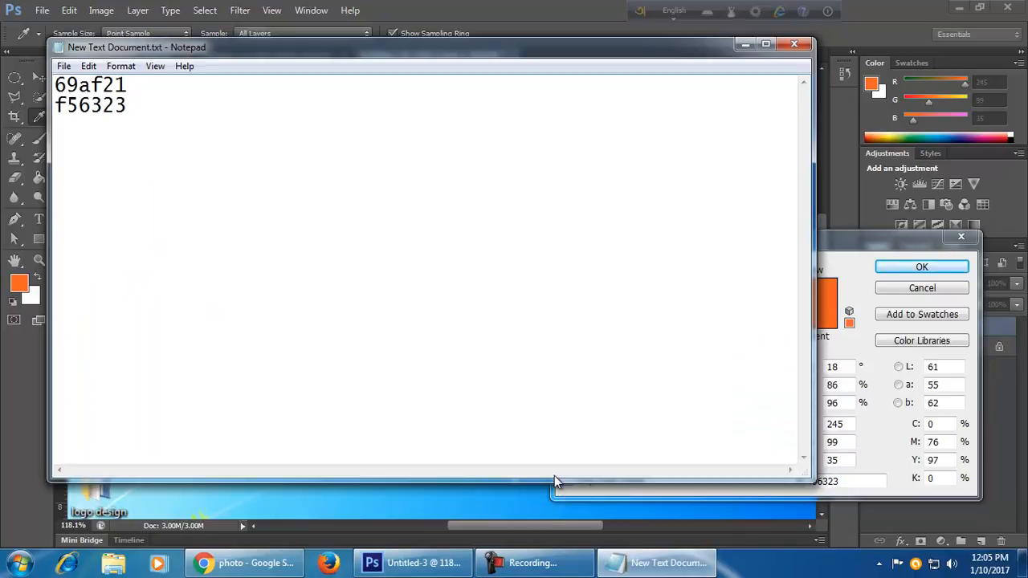
left_click(746, 44)
left_click(961, 237)
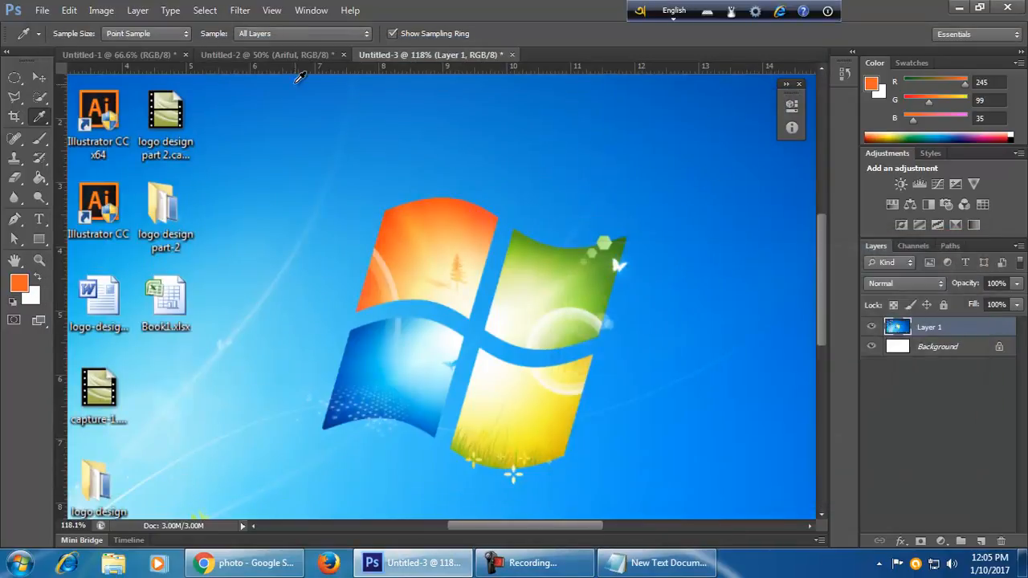
Close the Untitled-3 document without saving and delete the text layer from Untitled-2.
left_click(512, 54)
left_click(515, 225)
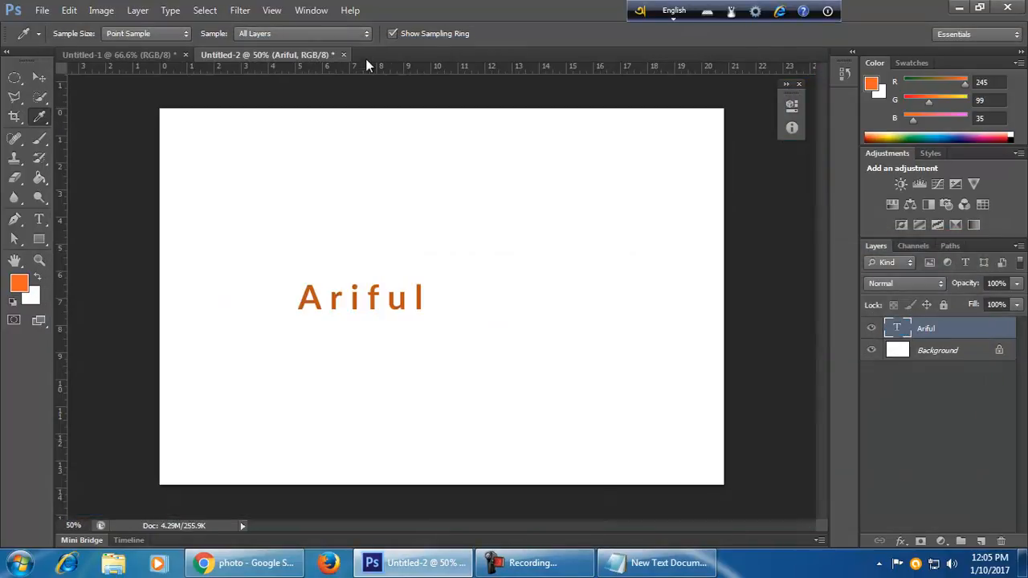
left_click(40, 78)
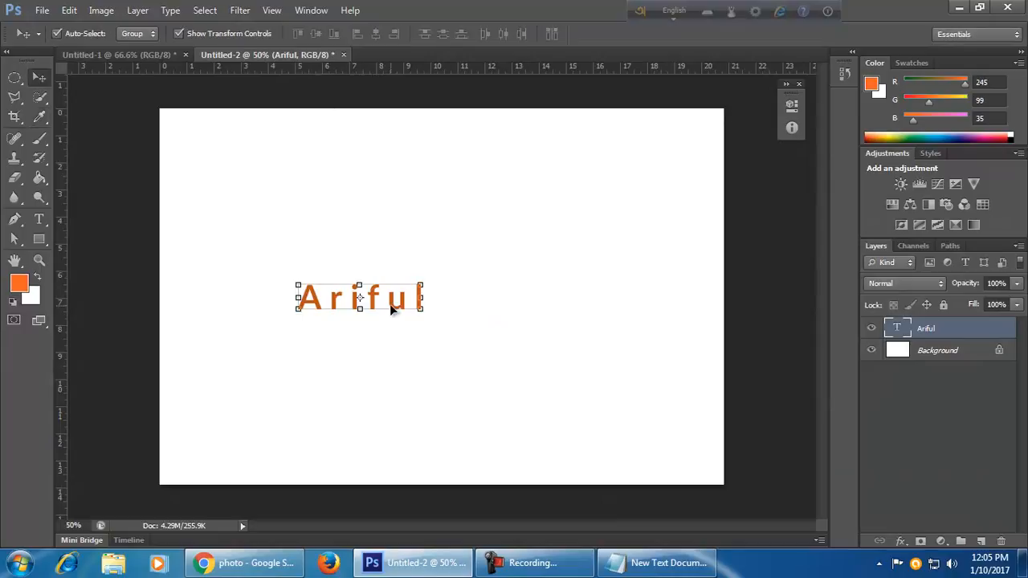
key("Delete")
Draw a rectangle about 1104 × 606 px in the middle of the canvas and change its fill to a black-to-white linear gradient.
left_click(38, 239)
left_click_drag(237, 183, 652, 409)
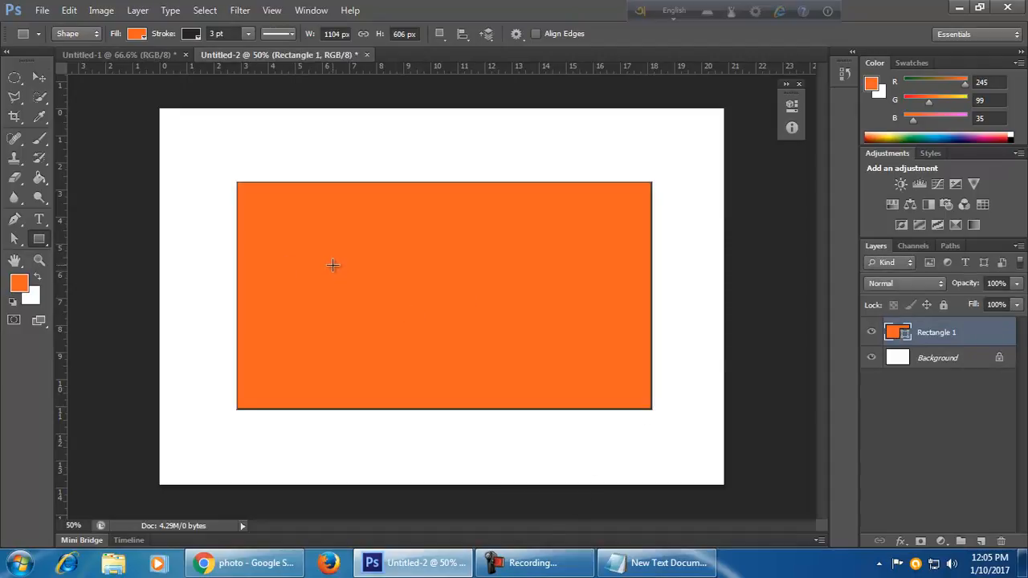
left_click(139, 35)
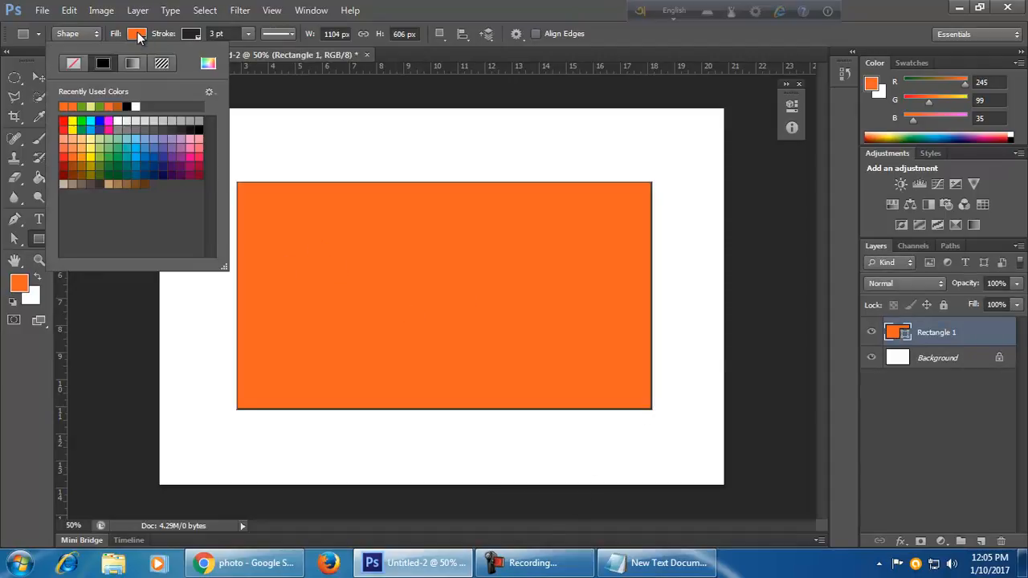
left_click(132, 64)
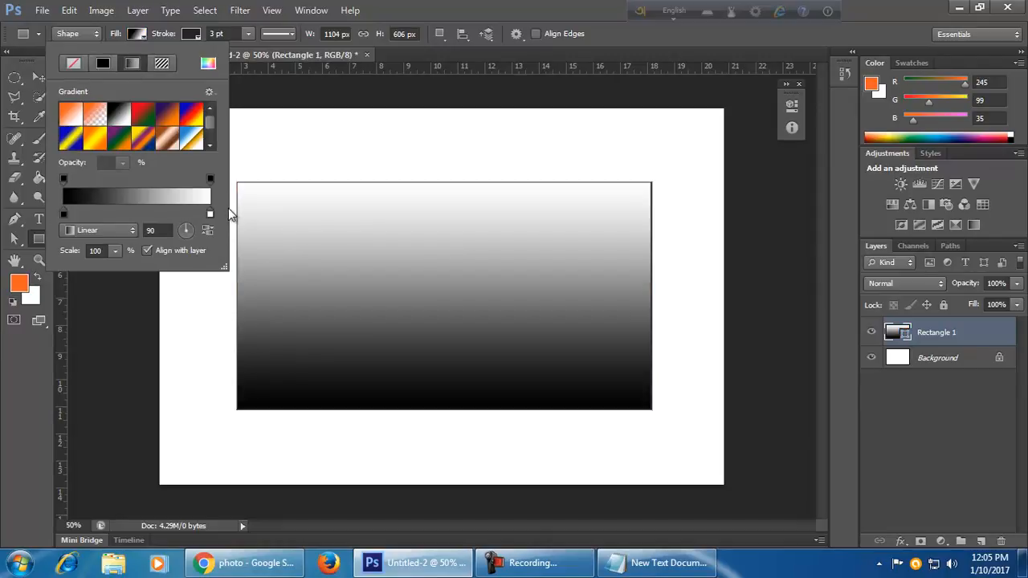
Set the gradient's black colour stop to 69af21, copying the code from the Notepad document.
double_click(63, 214)
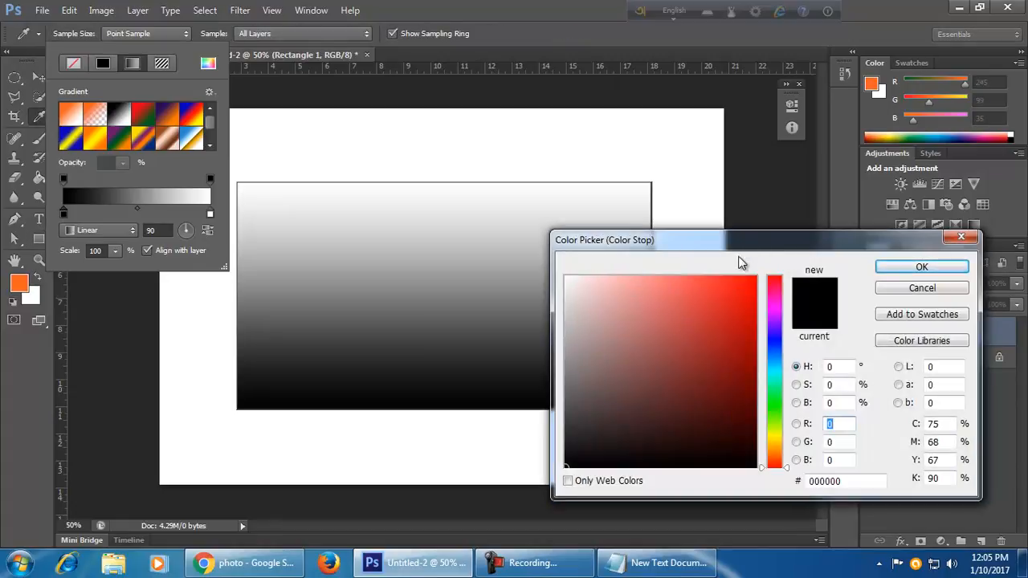
left_click_drag(733, 241, 672, 219)
left_click(659, 562)
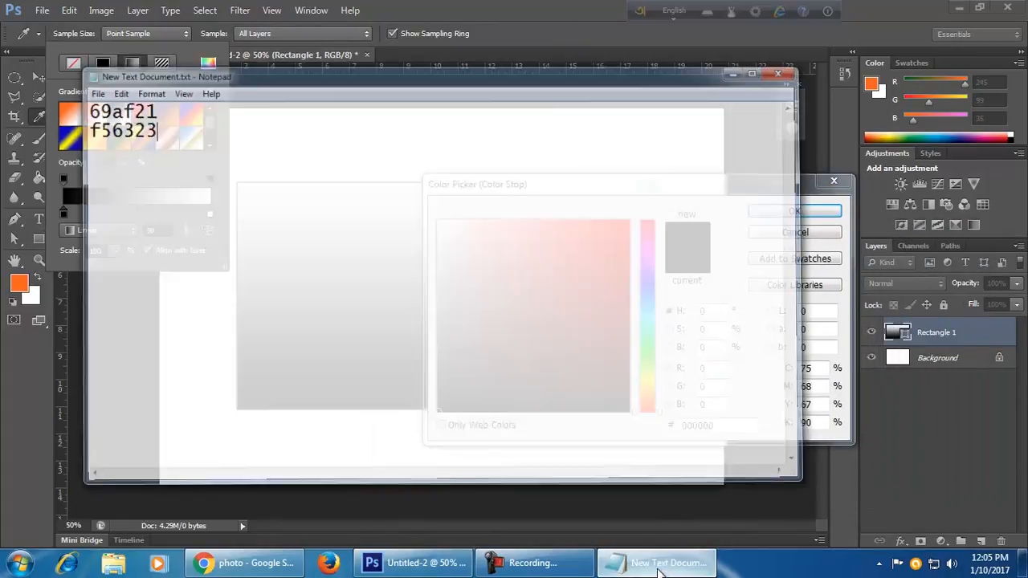
left_click_drag(136, 82, 54, 84)
key("ctrl+c")
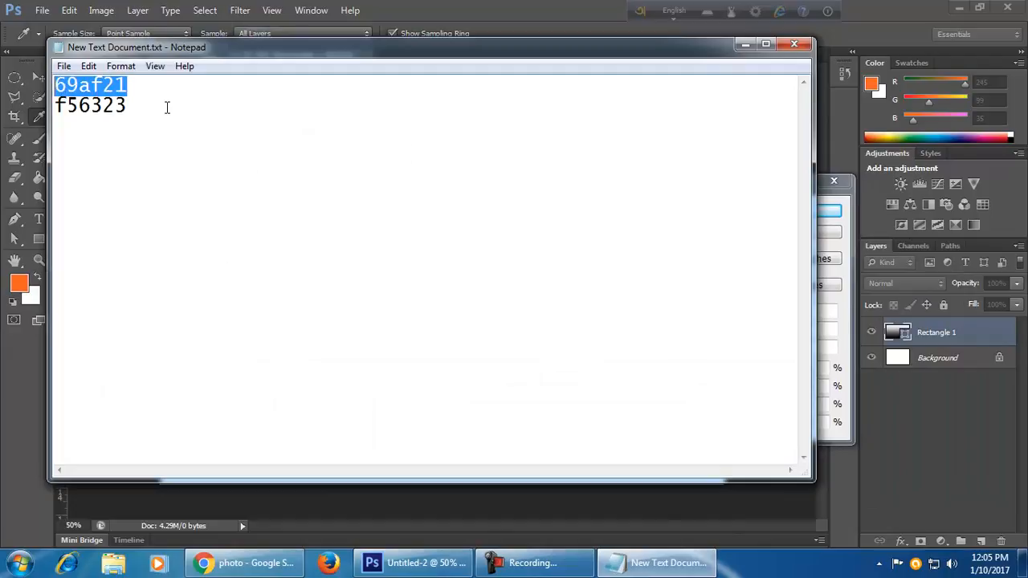
left_click(745, 45)
left_click_drag(721, 424, 666, 425)
key("ctrl+v")
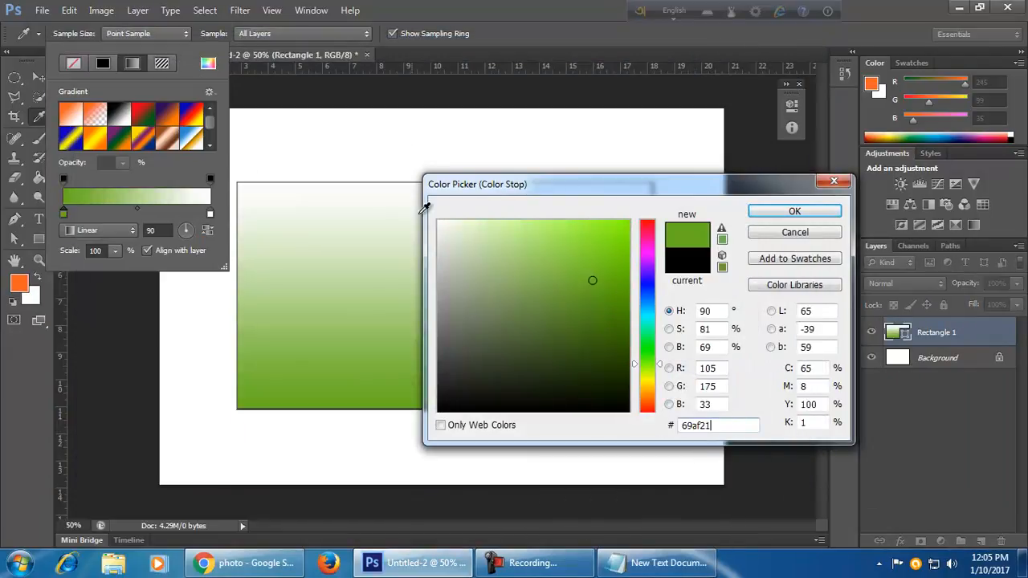
left_click(821, 211)
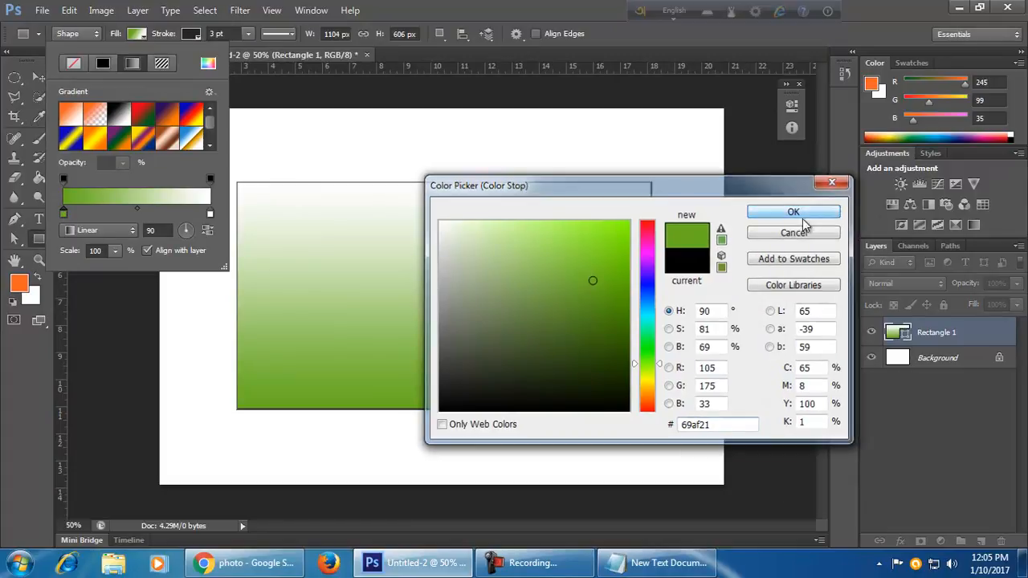
Set the gradient's white colour stop to f56323, copying the code from the Notepad document.
double_click(210, 215)
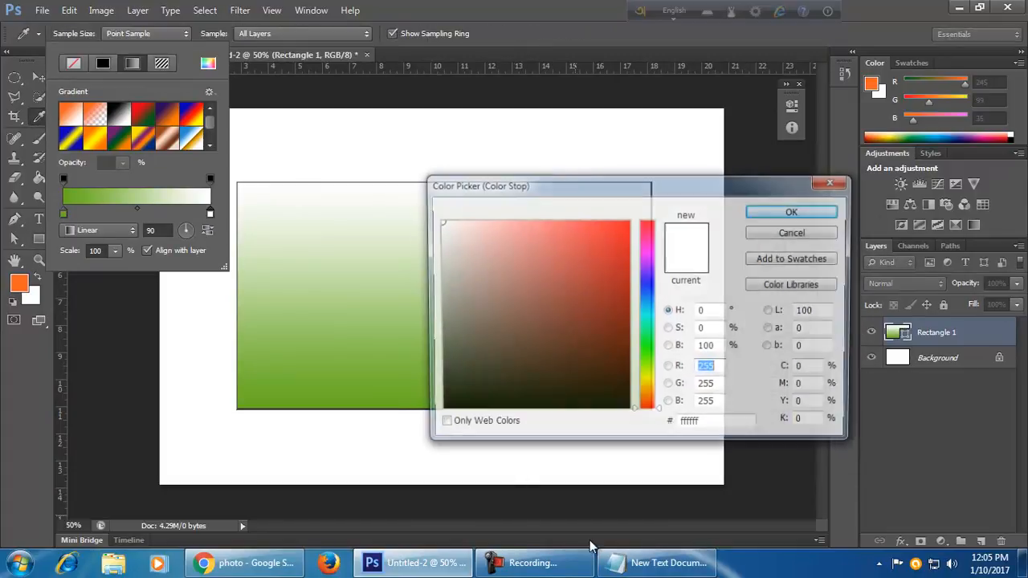
left_click(657, 562)
left_click_drag(151, 106, 46, 98)
key("ctrl+c")
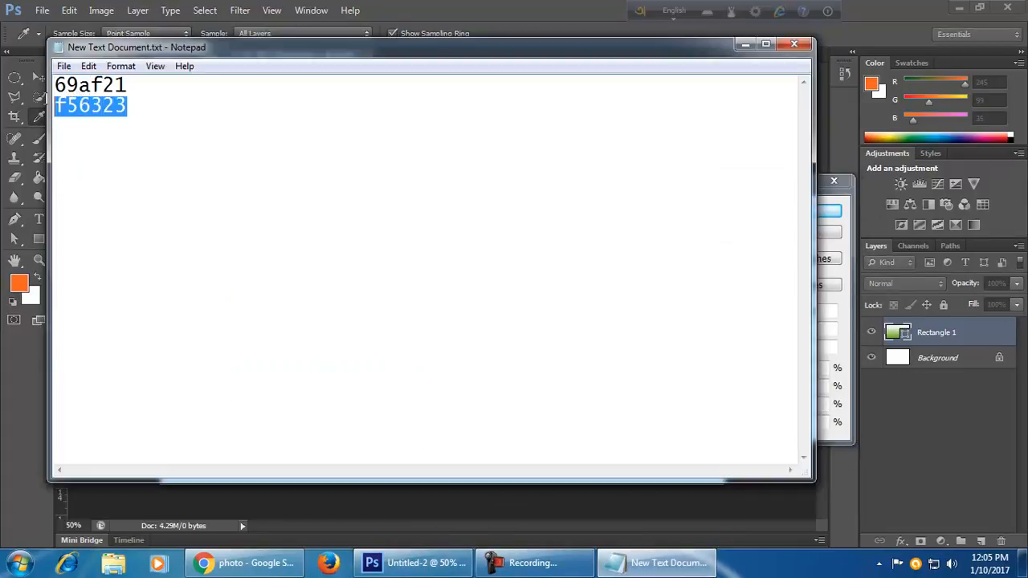
left_click(747, 46)
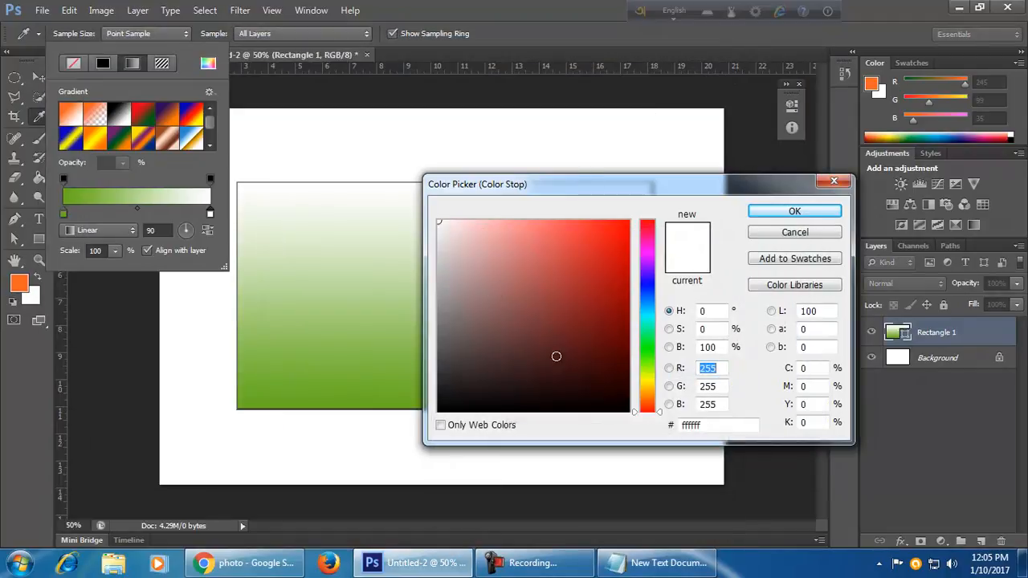
double_click(728, 424)
key("ctrl+v")
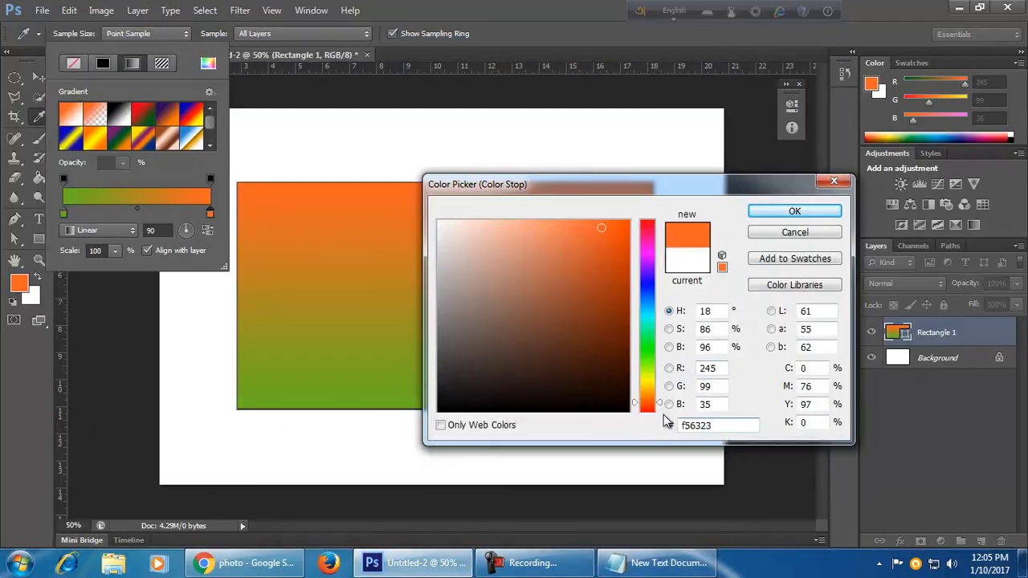
left_click(772, 213)
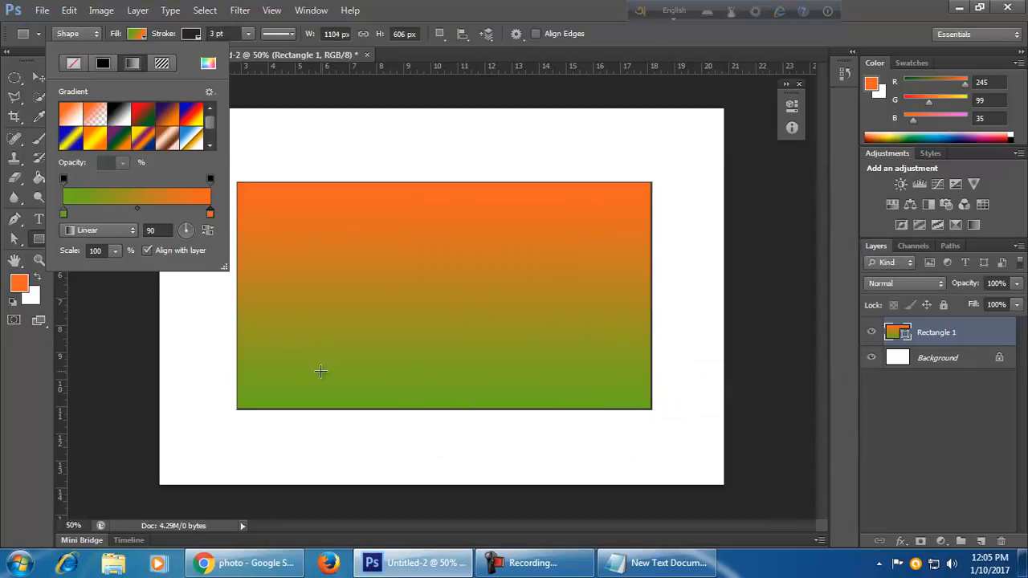
Close the fill options and delete the gradient rectangle from the canvas.
left_click(137, 39)
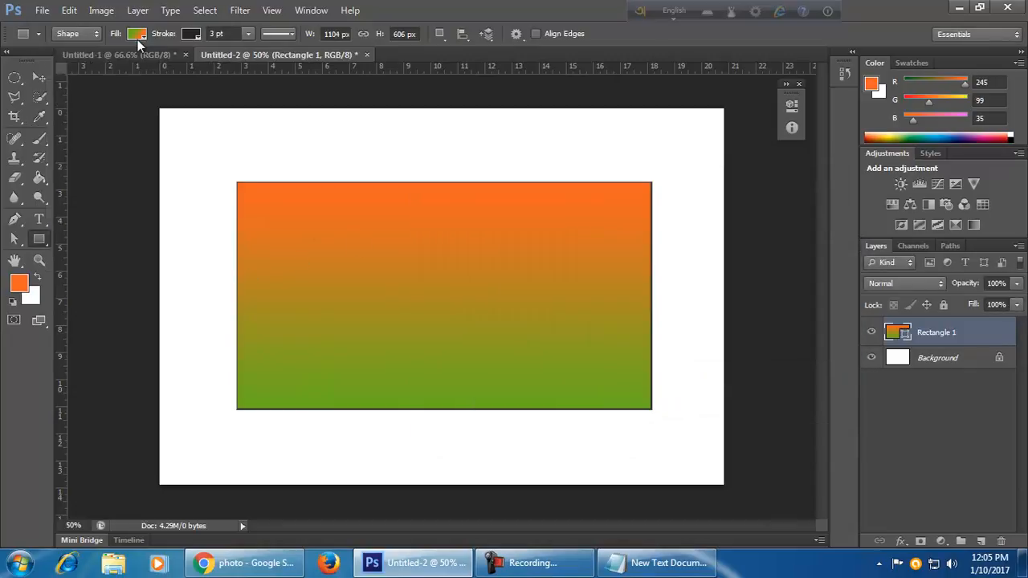
left_click(38, 75)
left_click(180, 187)
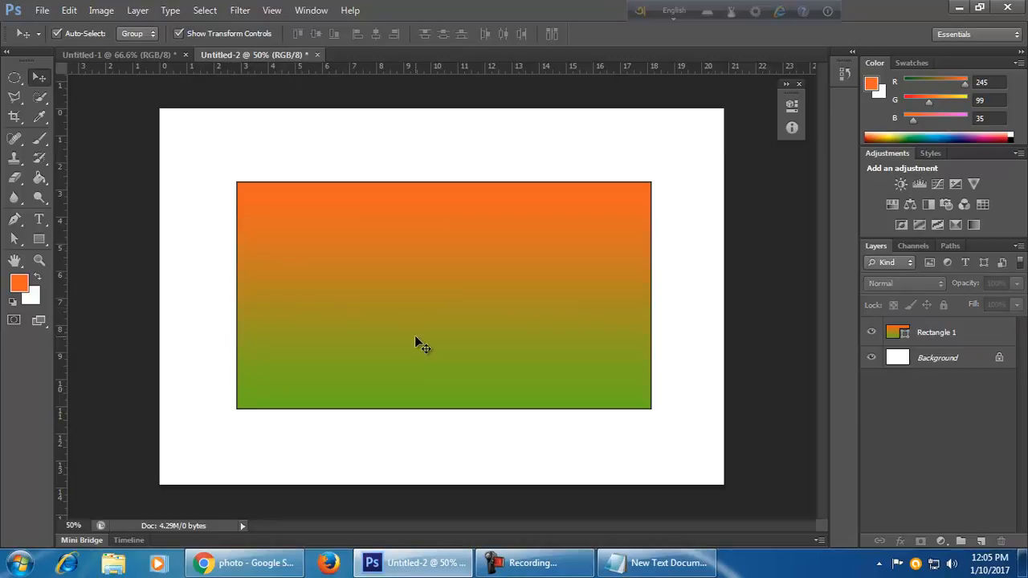
left_click(396, 303)
key("Delete")
Activate the Color Sampler Tool in the empty Untitled-2 document.
left_click(245, 563)
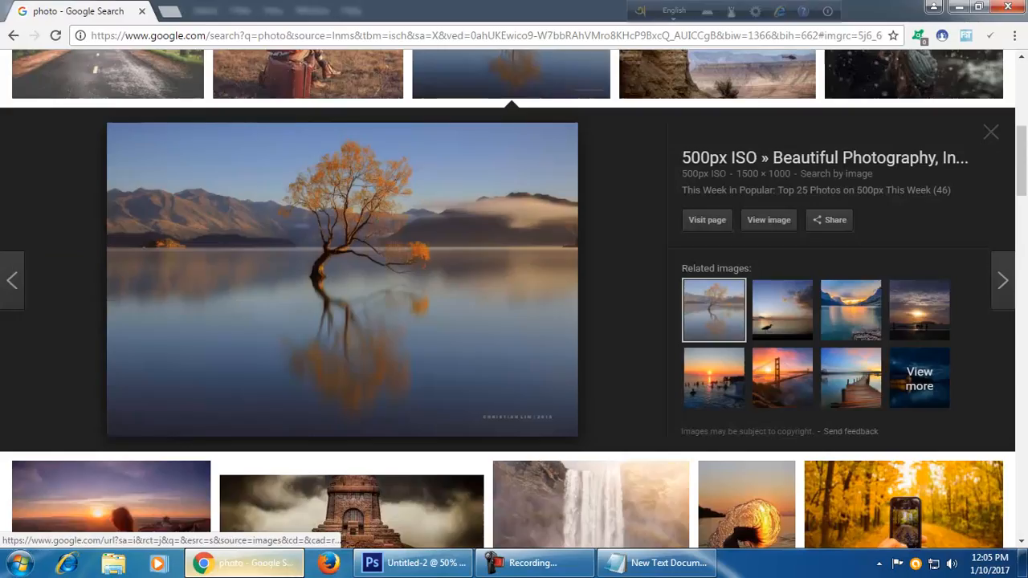
left_click(424, 567)
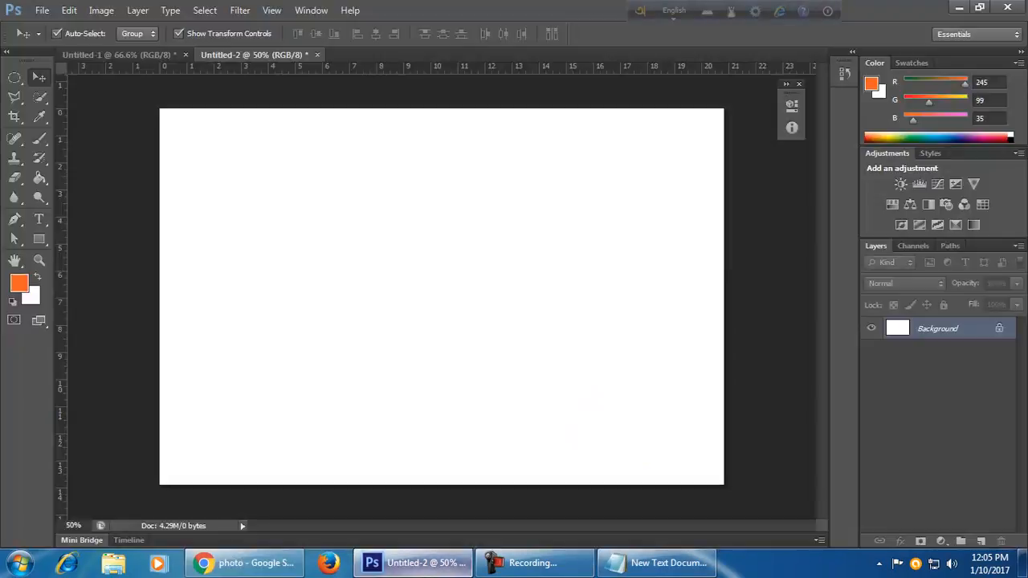
left_click(42, 115)
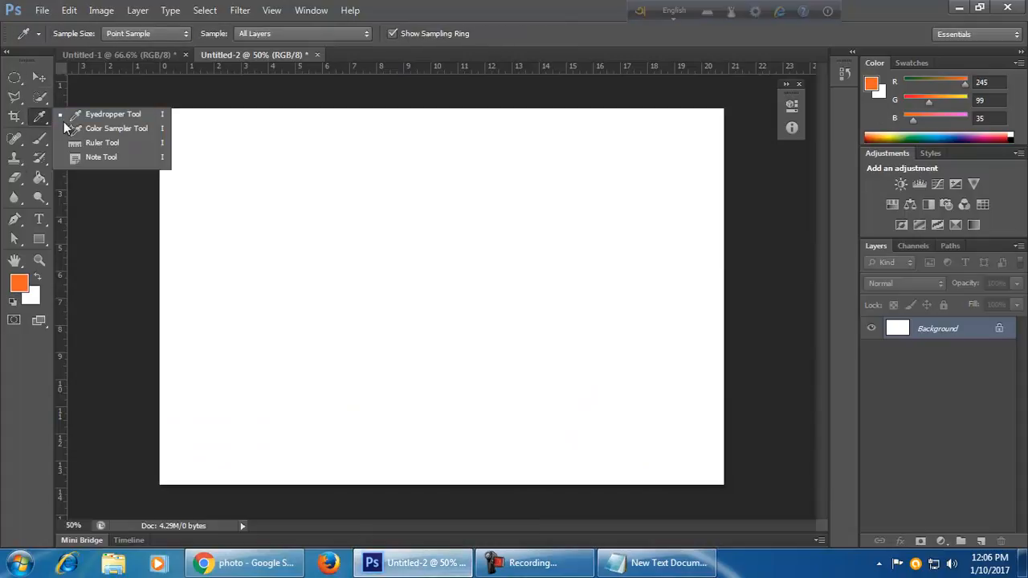
left_click(137, 130)
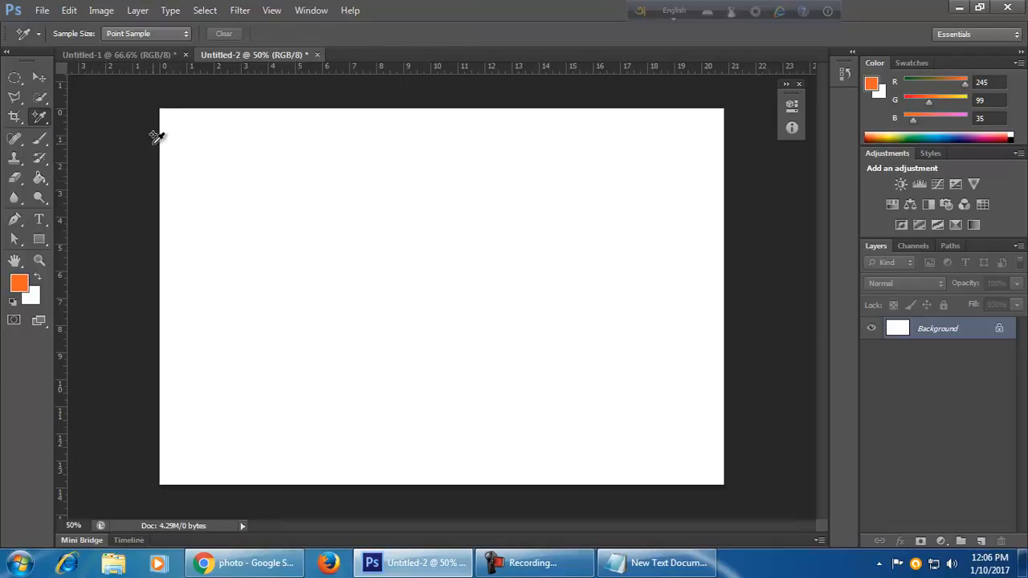
Copy the lake photo with the lone tree from the Google image results in Chrome and paste it into Untitled-2 in Photoshop.
left_click(250, 562)
right_click(512, 334)
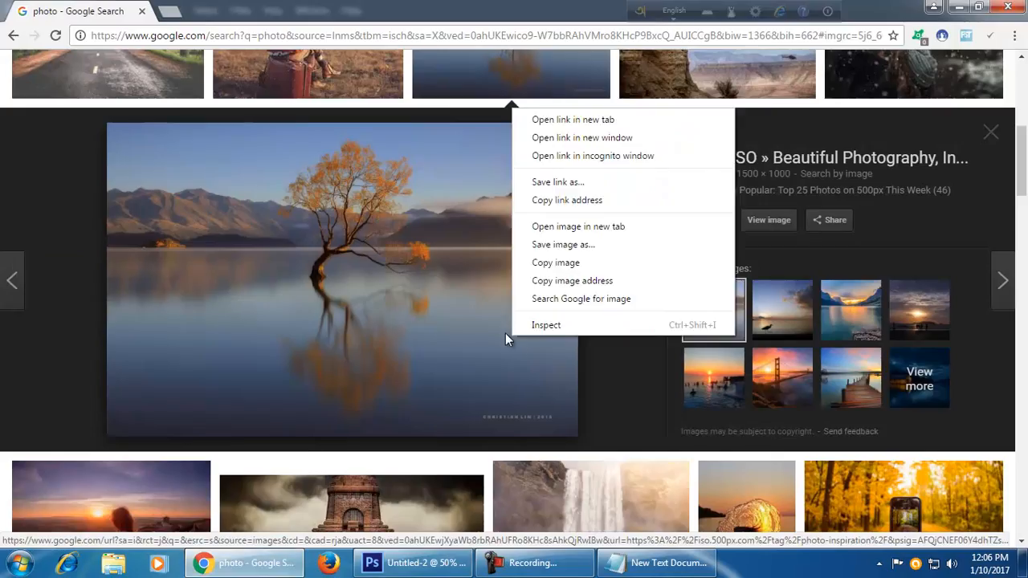
left_click(583, 269)
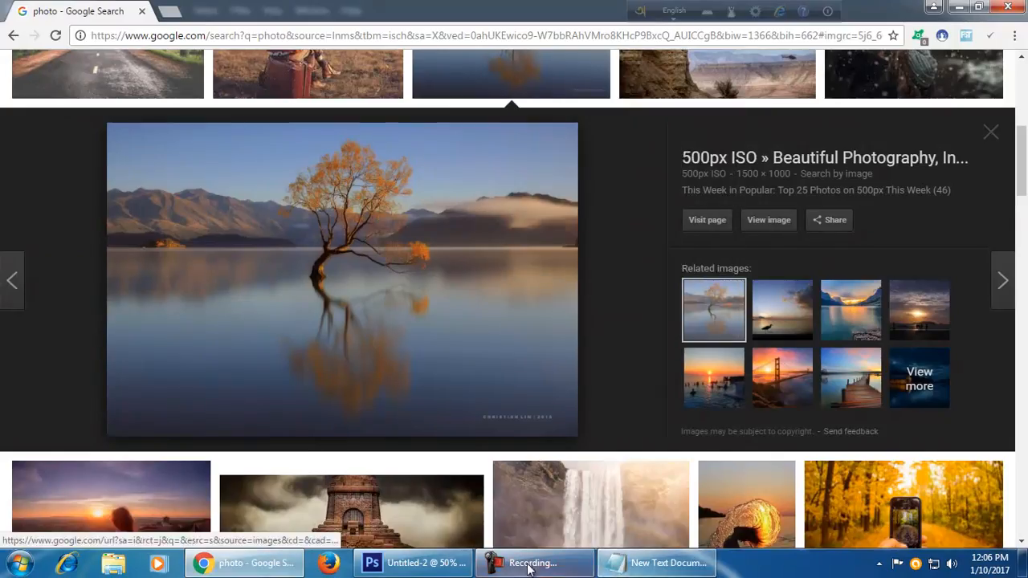
left_click(406, 562)
key("ctrl+v")
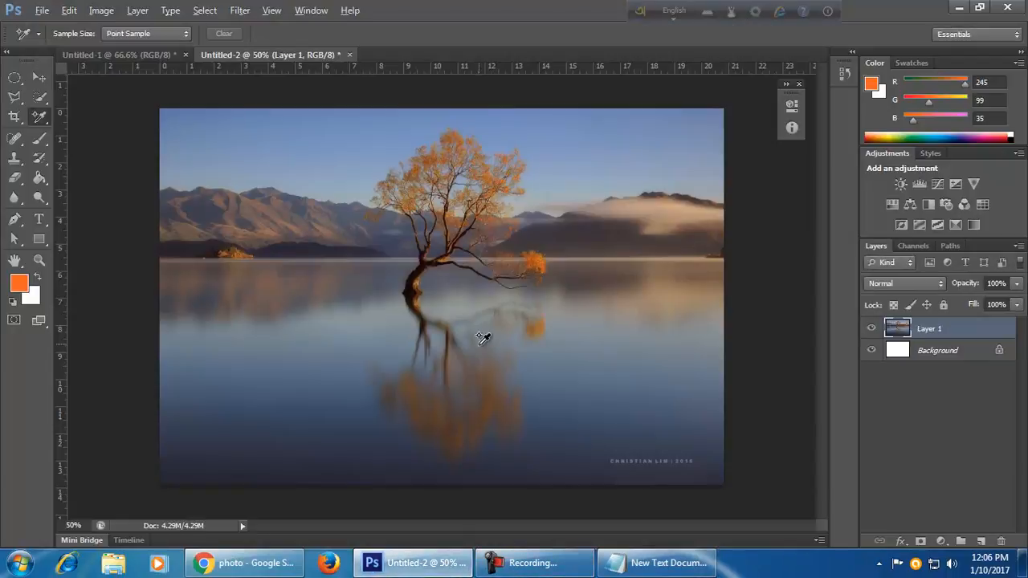
Place four colour samplers on the photo: the tree's orange foliage, the sky, the water's reflection and the mountains, with the Info readings displayed.
scroll(490, 354, "up", 2)
left_click_drag(488, 359, 566, 413)
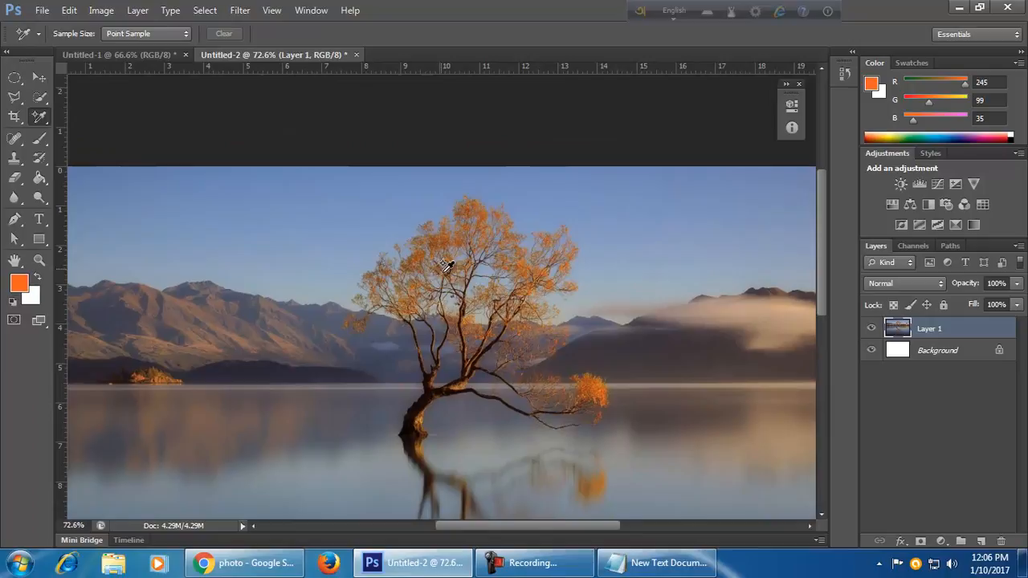
key("F8")
left_click(590, 385)
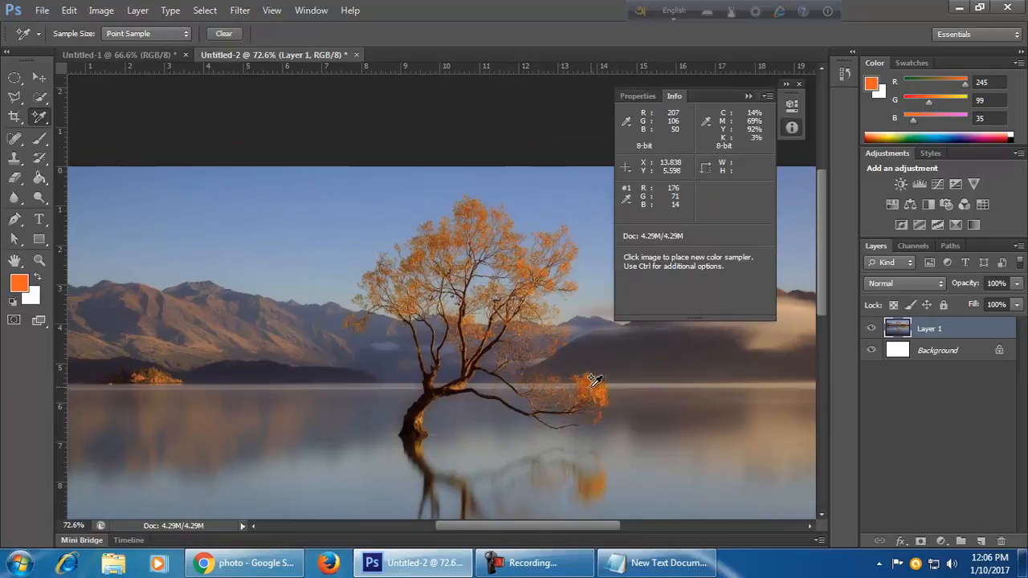
left_click(215, 196)
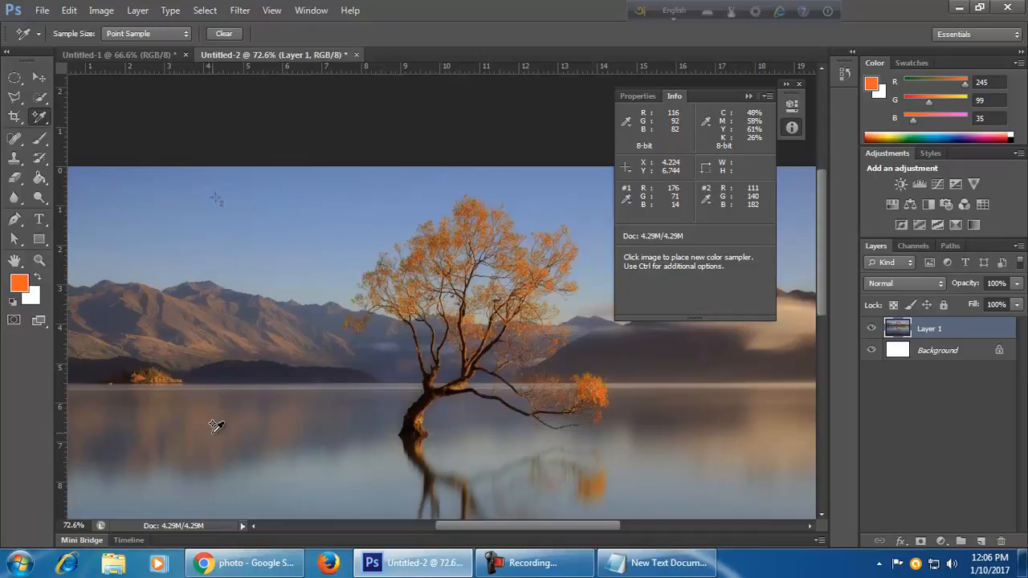
left_click(213, 434)
left_click(217, 321)
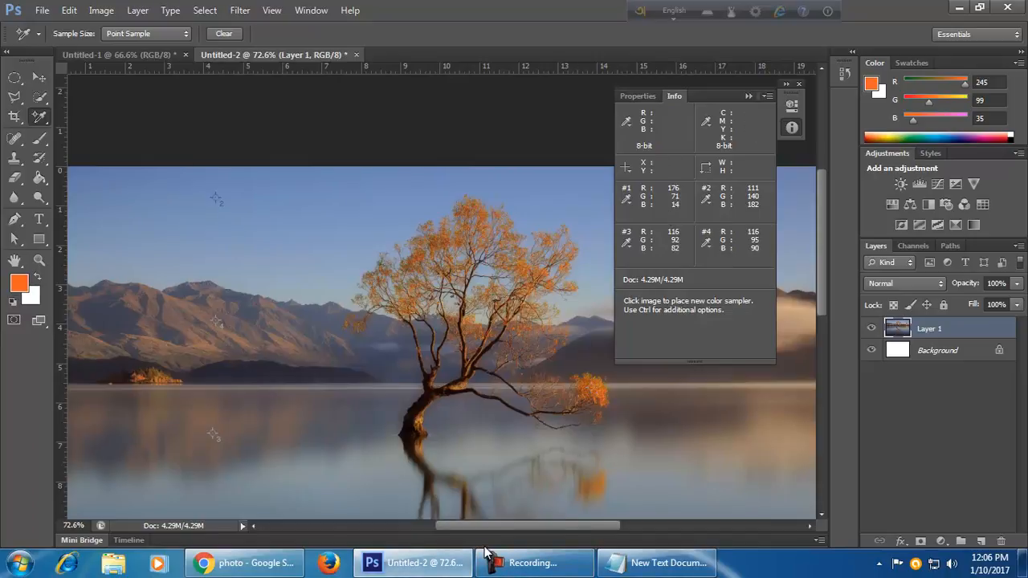
Examine the foreground orange in the Color Picker, highlighting its hex code, RGB and CMYK values, and close it without changes.
left_click(22, 285)
left_click_drag(683, 186, 652, 166)
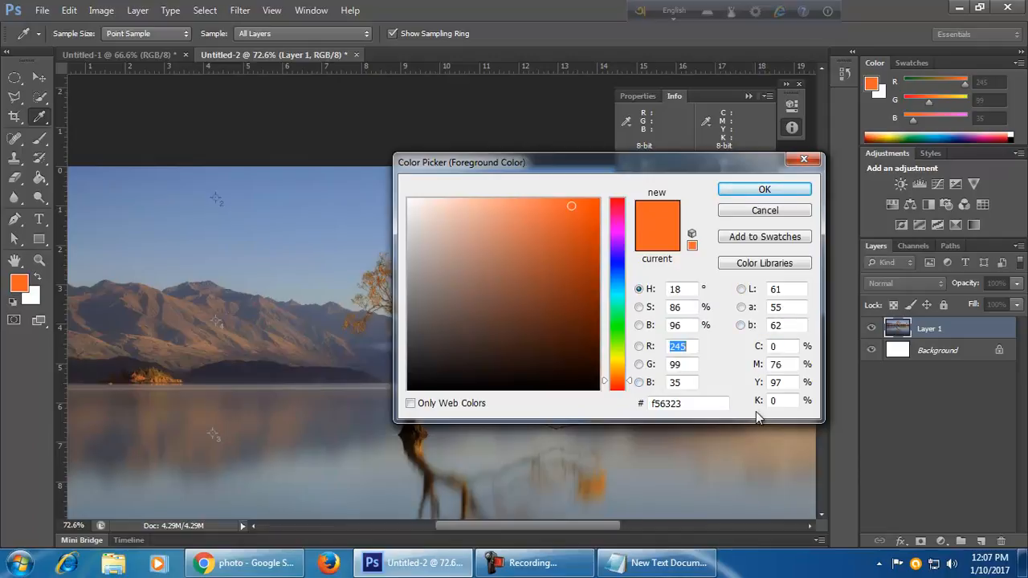
double_click(694, 404)
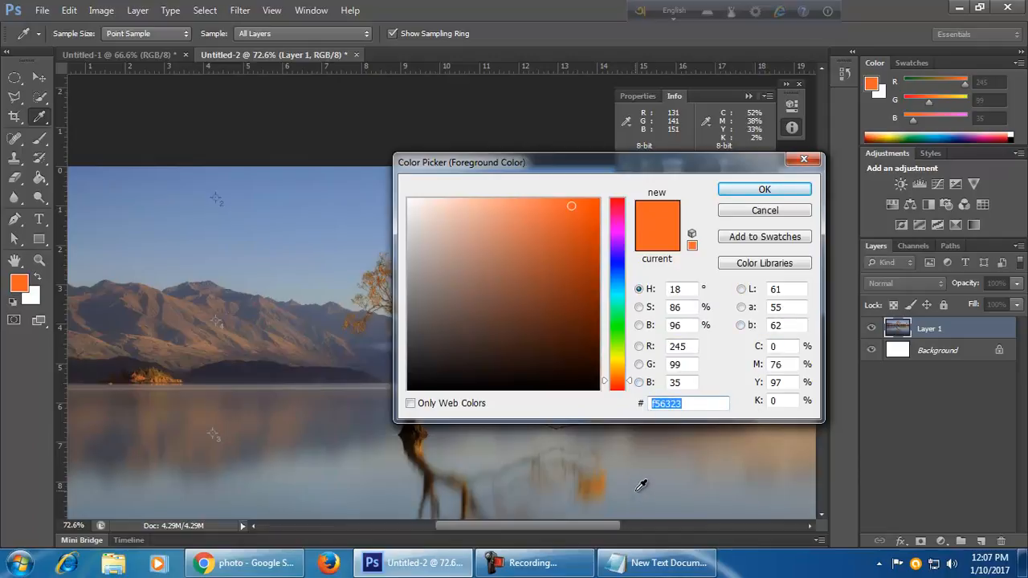
left_click(696, 404)
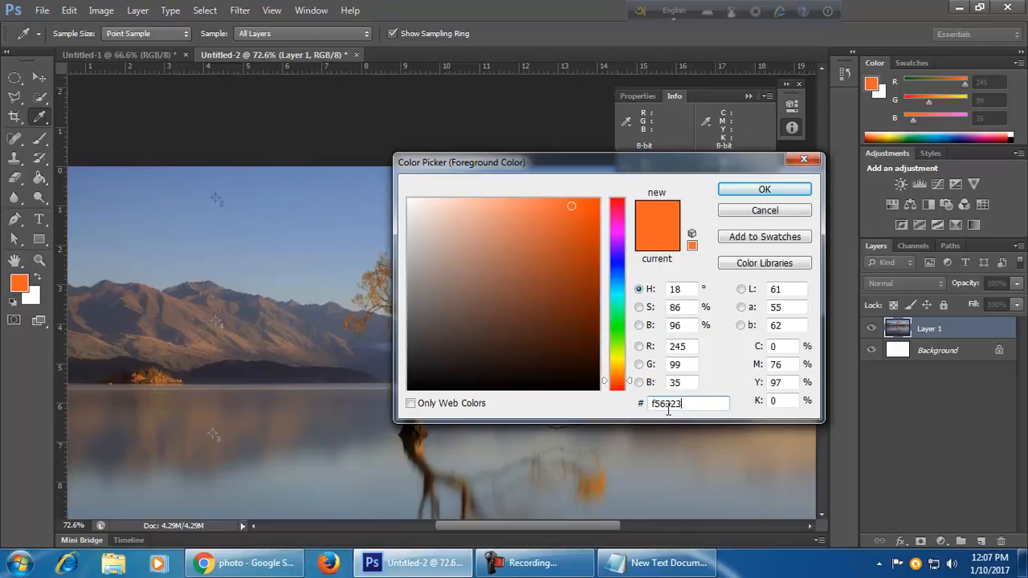
left_click_drag(690, 405, 636, 408)
left_click_drag(689, 348, 660, 394)
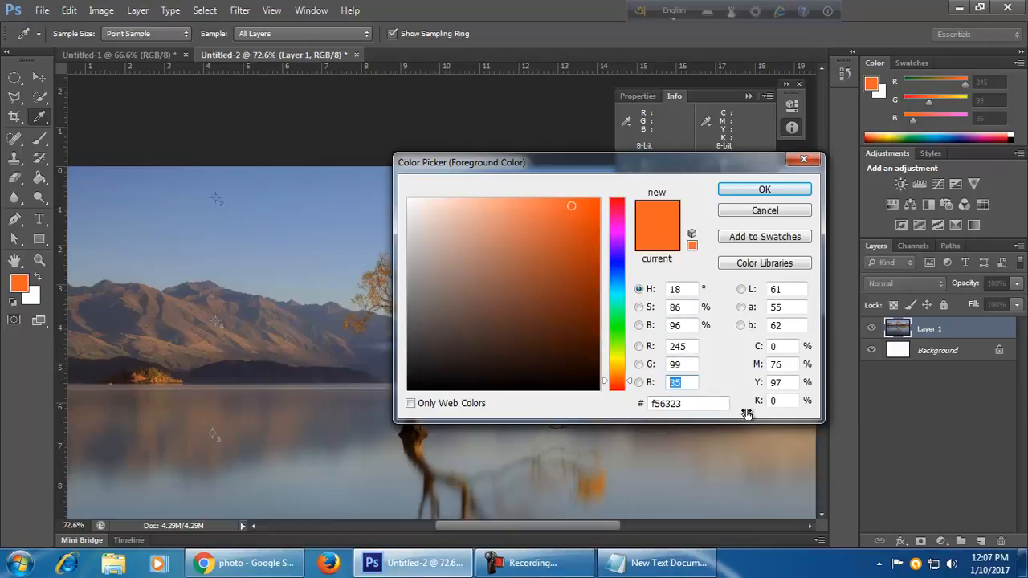
left_click_drag(792, 347, 769, 402)
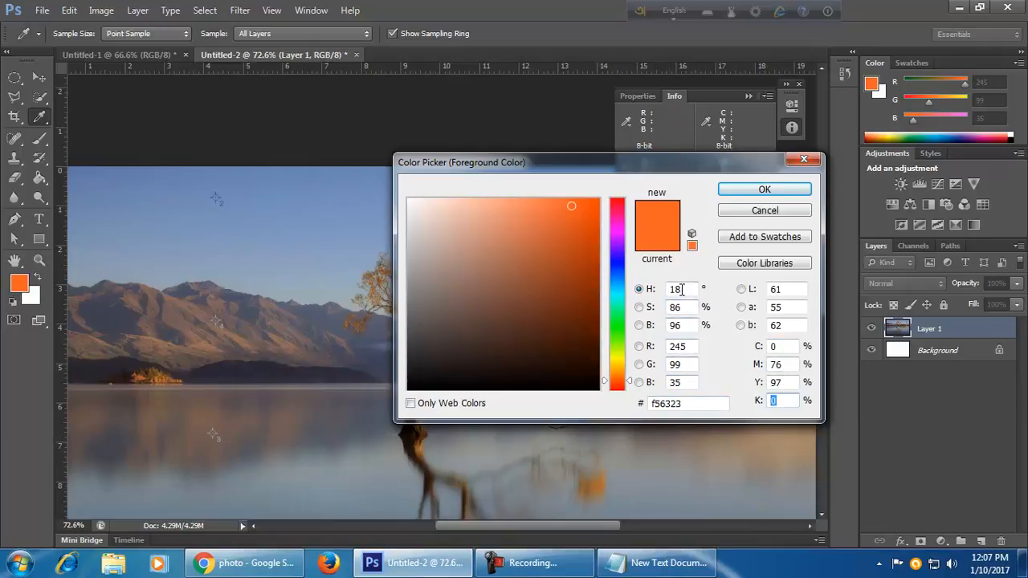
left_click_drag(695, 405, 647, 405)
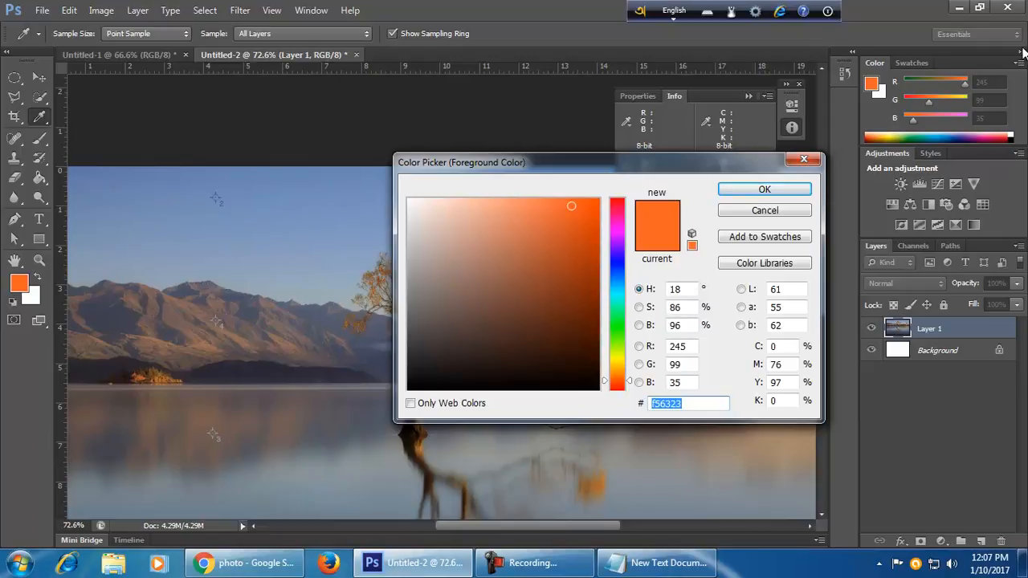
left_click(803, 159)
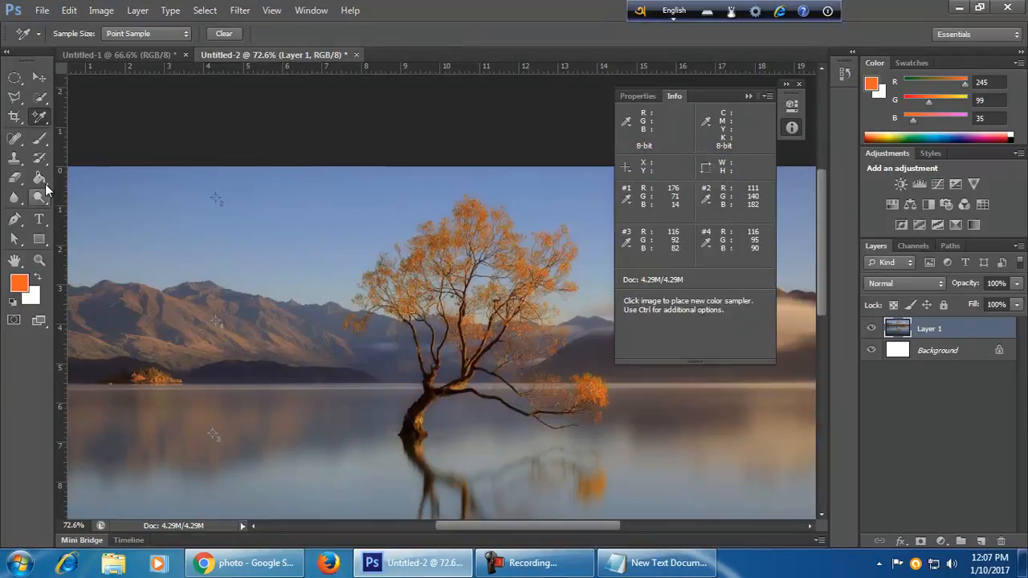
Activate the Ruler Tool in the Untitled-2 document with the lake photo.
right_click(38, 116)
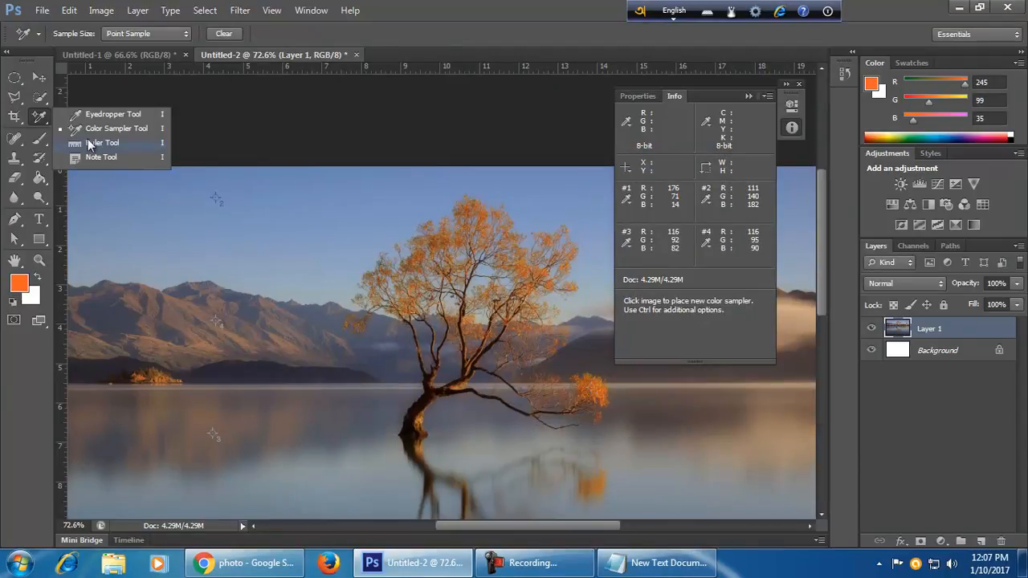
left_click(139, 145)
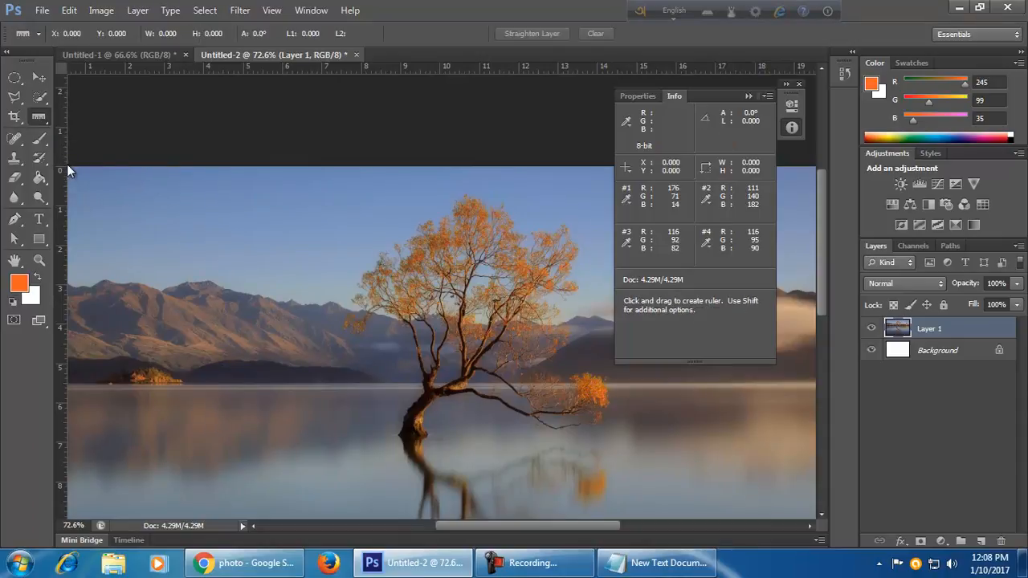
key("space")
left_click_drag(260, 305, 207, 253)
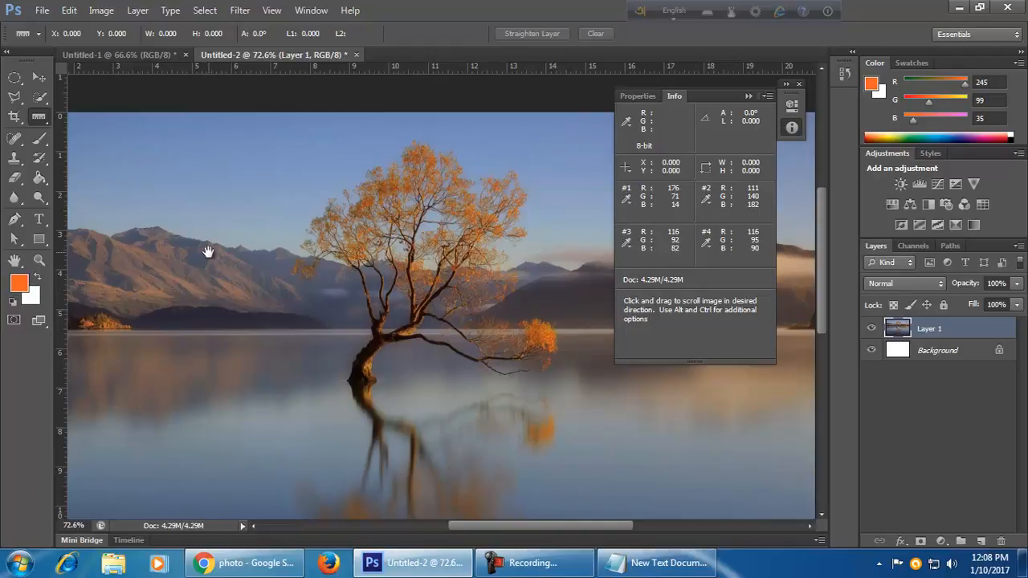
left_click_drag(207, 252, 184, 252)
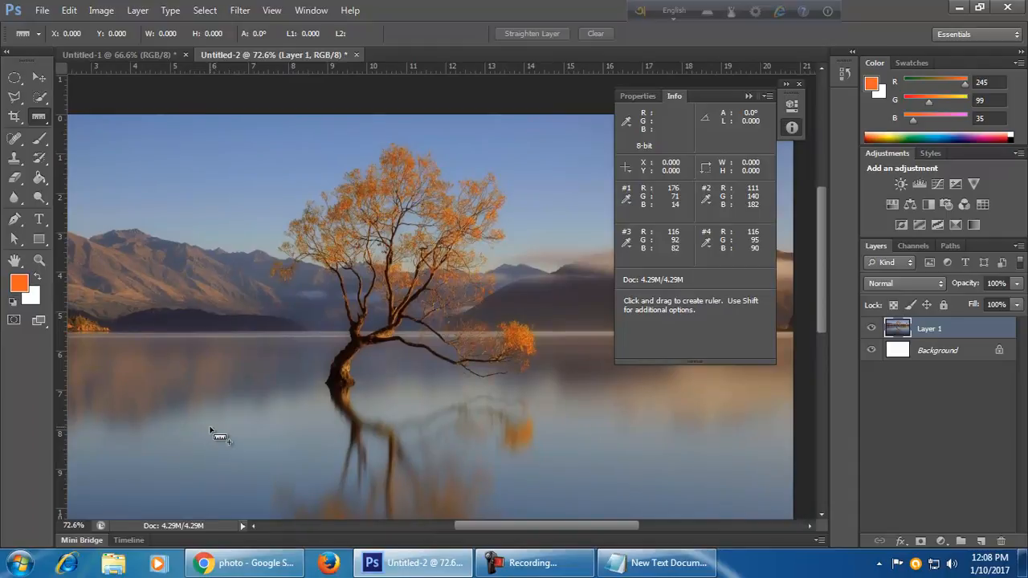
left_click(18, 284)
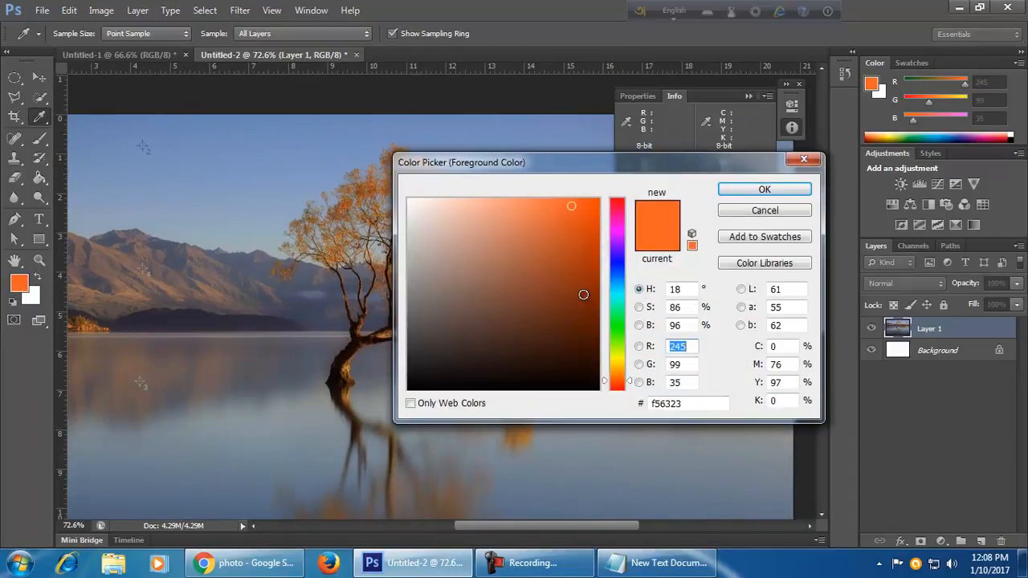
mouse_move(588, 279)
left_mouse_down()
mouse_move(590, 298)
mouse_move(525, 223)
mouse_move(572, 215)
left_mouse_up()
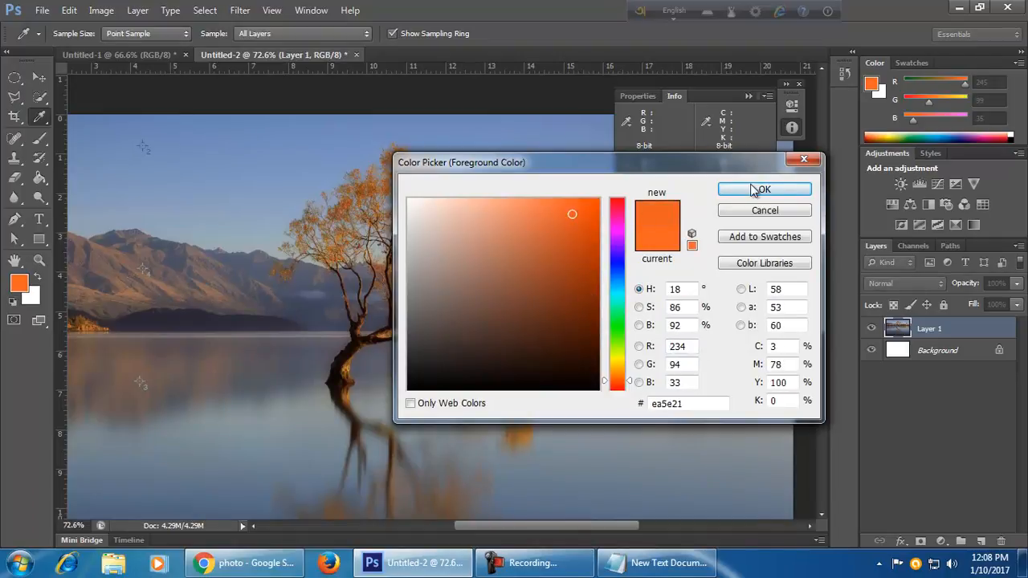
left_click(803, 159)
Create a new 1500 × 1000 pixel document at 72 pixels/inch in CMYK Color mode with a white background.
left_click(42, 10)
left_click(32, 22)
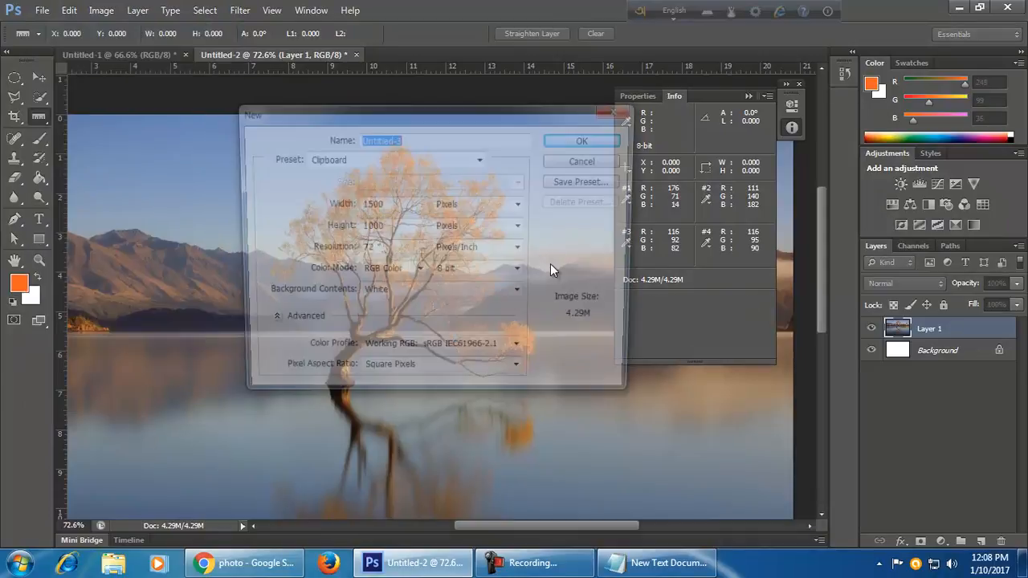
left_click(389, 272)
left_click(379, 329)
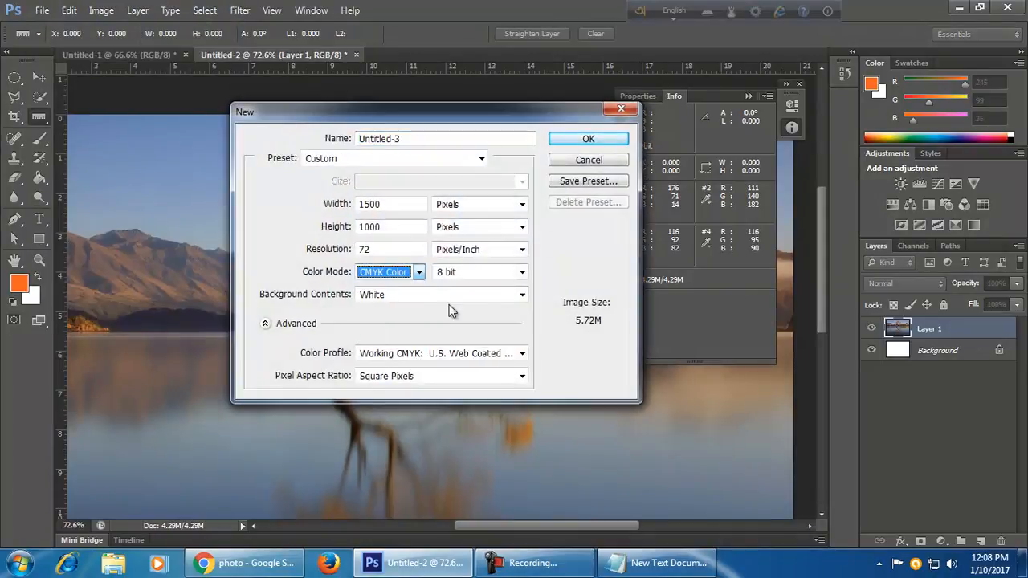
left_click(590, 140)
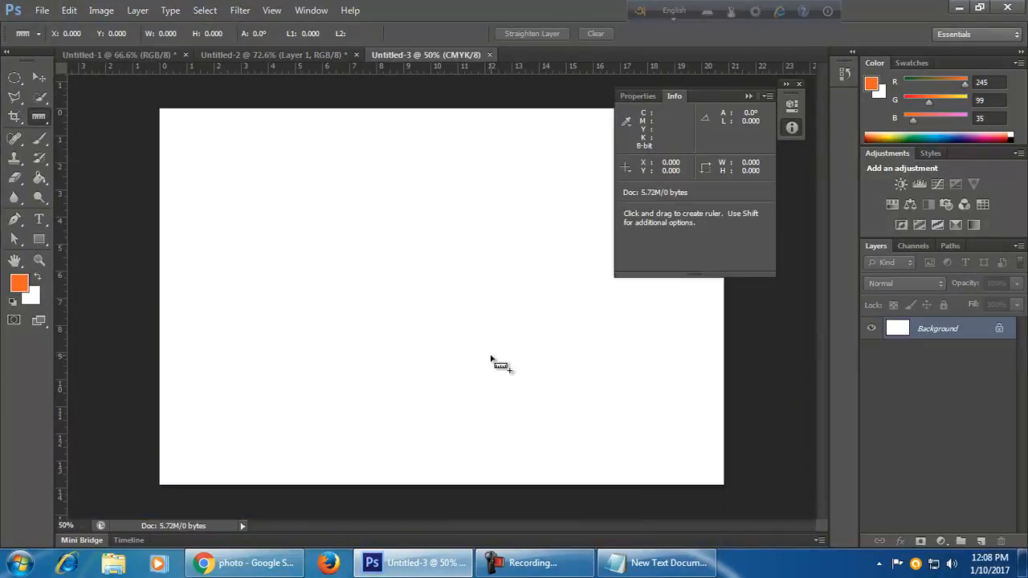
Try several shades in the foreground Color Picker, settle on the dark orange ba420d and highlight its hex code.
left_click(21, 283)
left_click(574, 289)
left_click(563, 220)
left_click(517, 217)
left_click(563, 237)
left_click(580, 251)
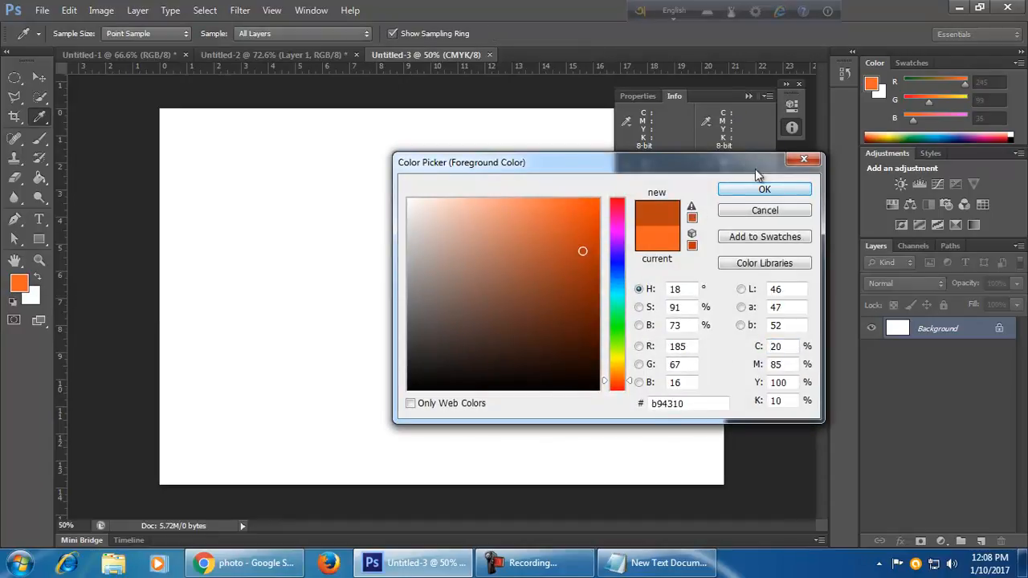
mouse_move(580, 251)
left_mouse_down()
mouse_move(592, 238)
mouse_move(577, 277)
mouse_move(579, 319)
mouse_move(585, 249)
left_mouse_up()
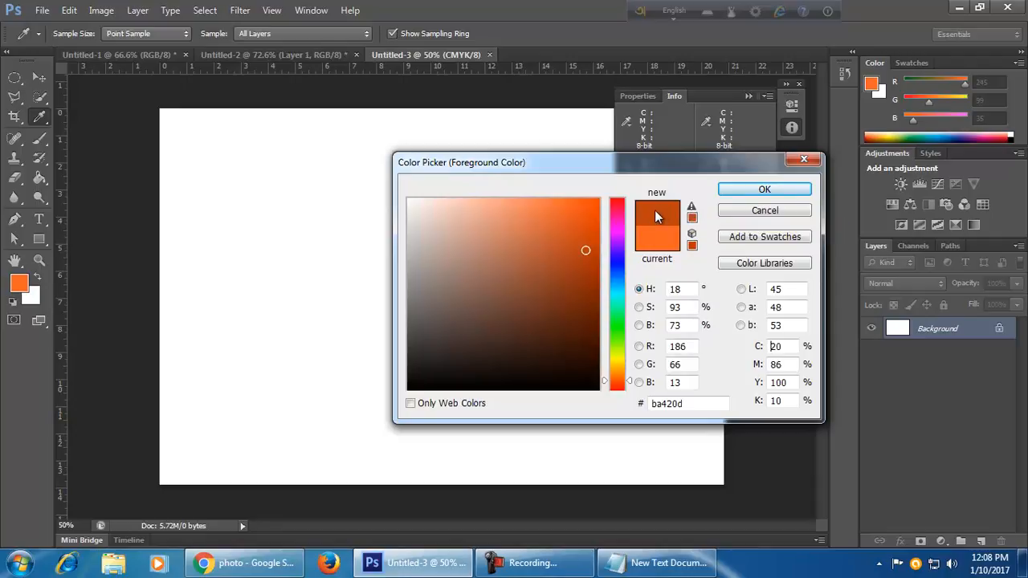
left_click_drag(691, 403, 655, 409)
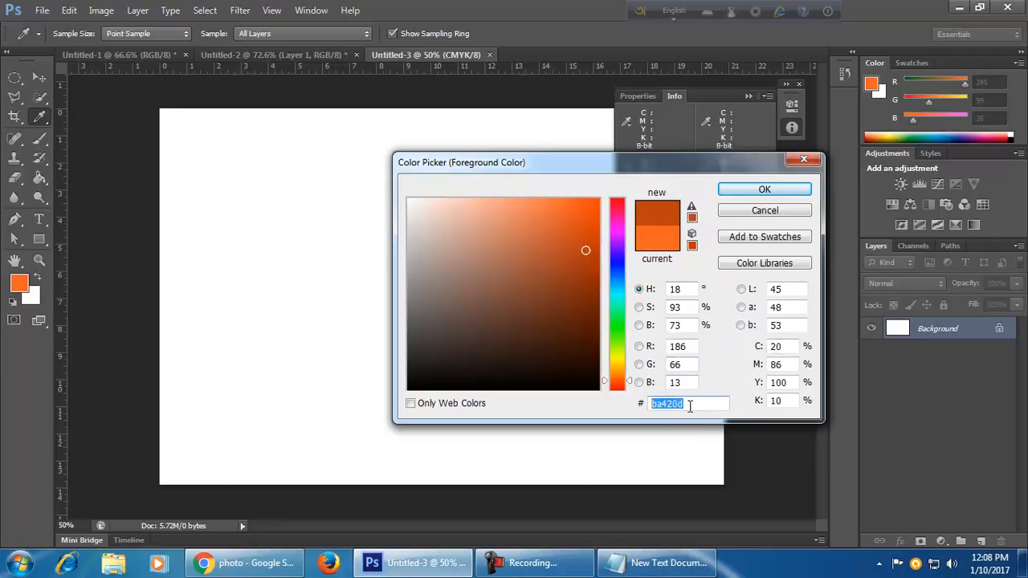
left_click(693, 404)
left_click_drag(683, 407, 643, 402)
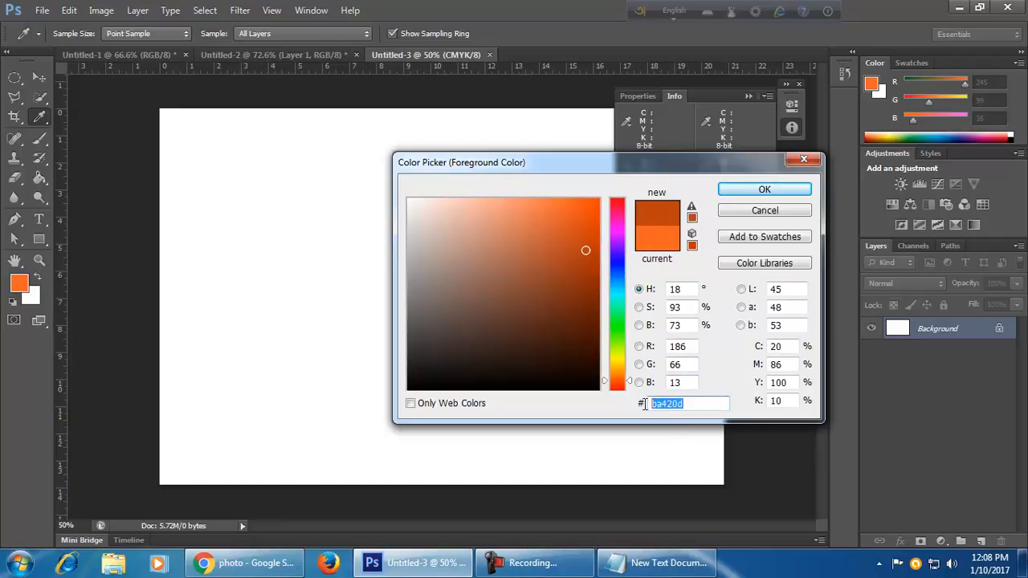
Swap the picked orange for its printable match b94426 and for the web-safe cc3333, and close the picker without applying.
left_click(692, 217)
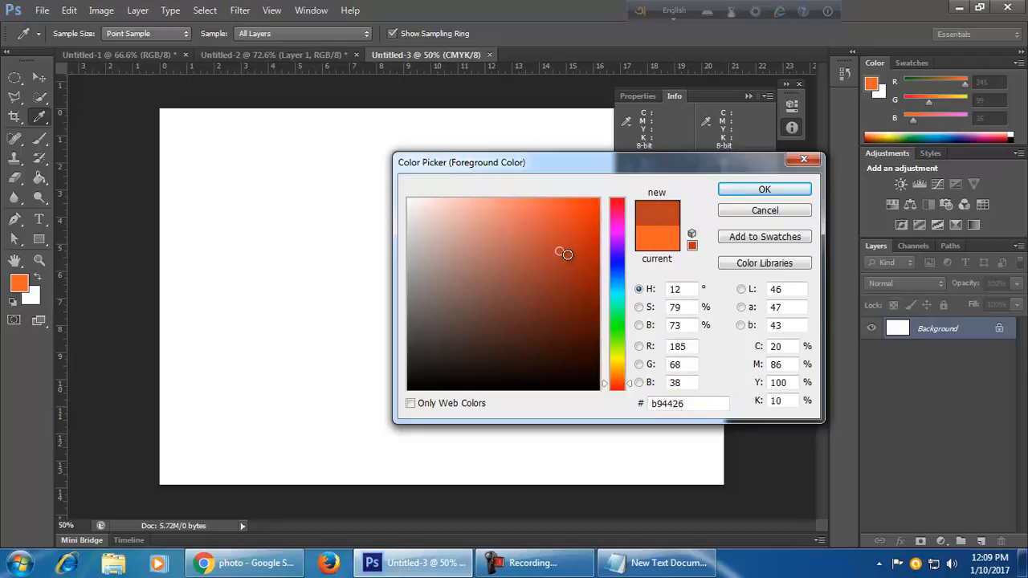
left_click_drag(682, 403, 657, 413)
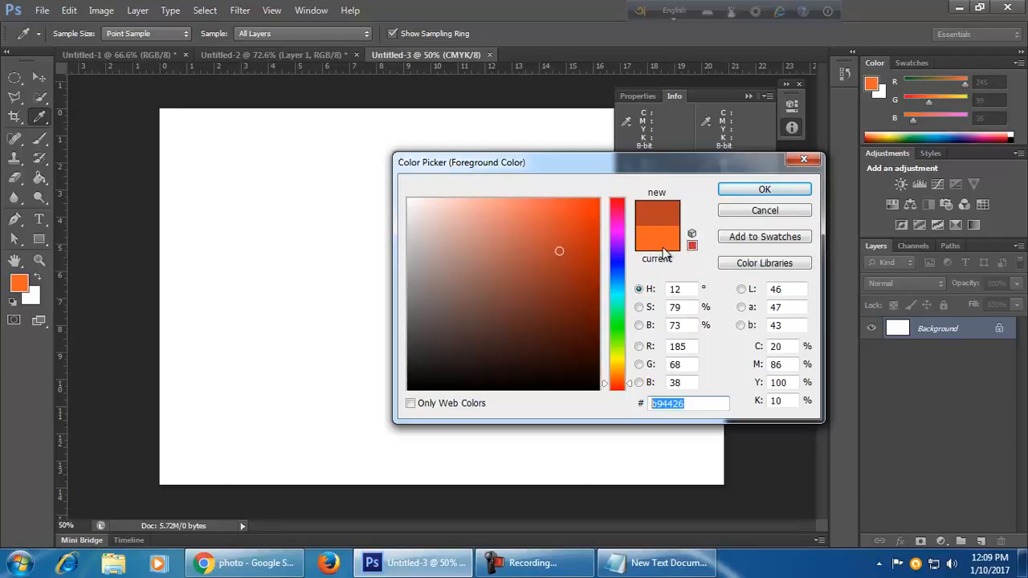
left_click(693, 236)
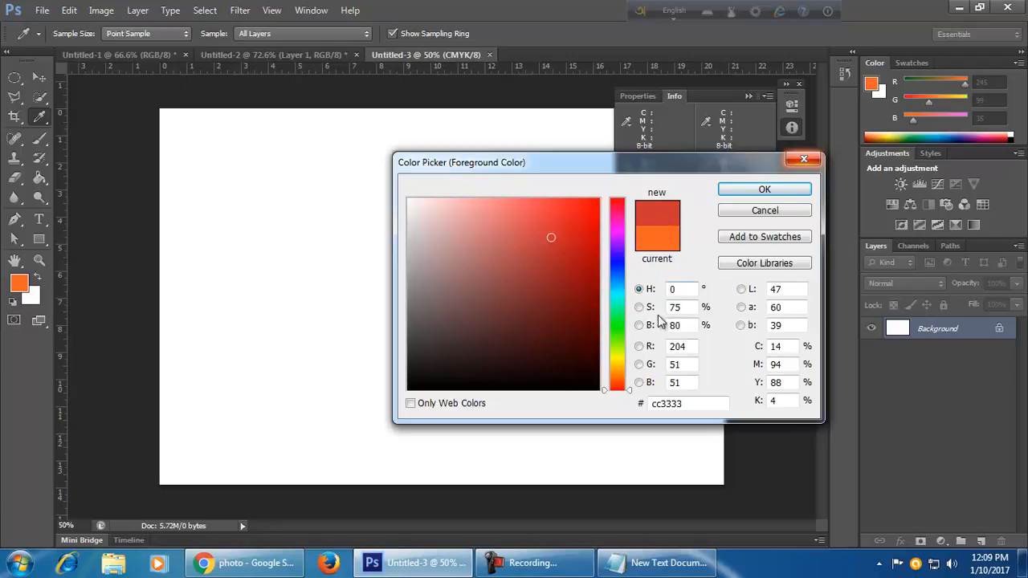
left_click(798, 159)
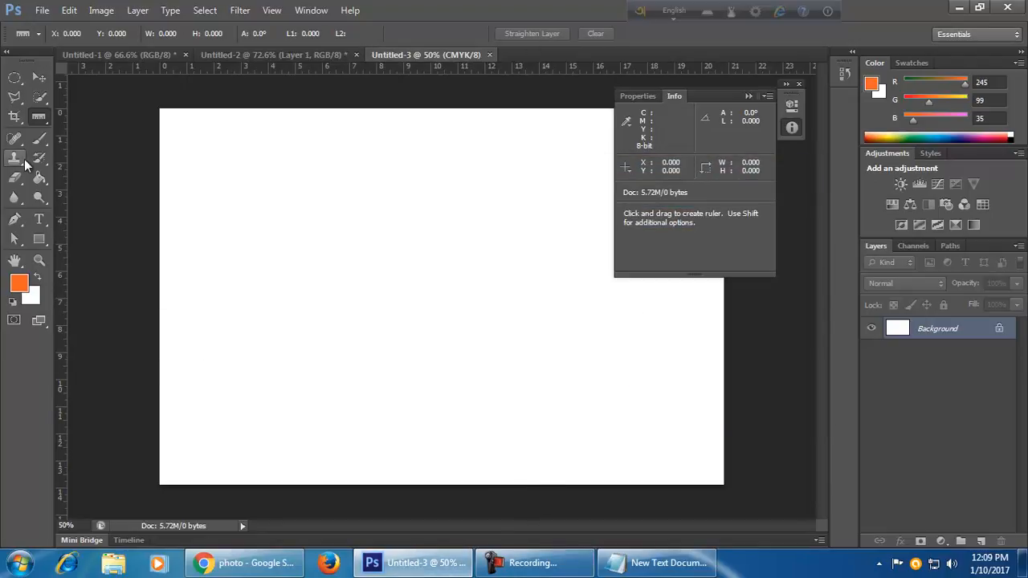
Select the Ruler Tool in the empty Untitled-3 document.
right_click(40, 119)
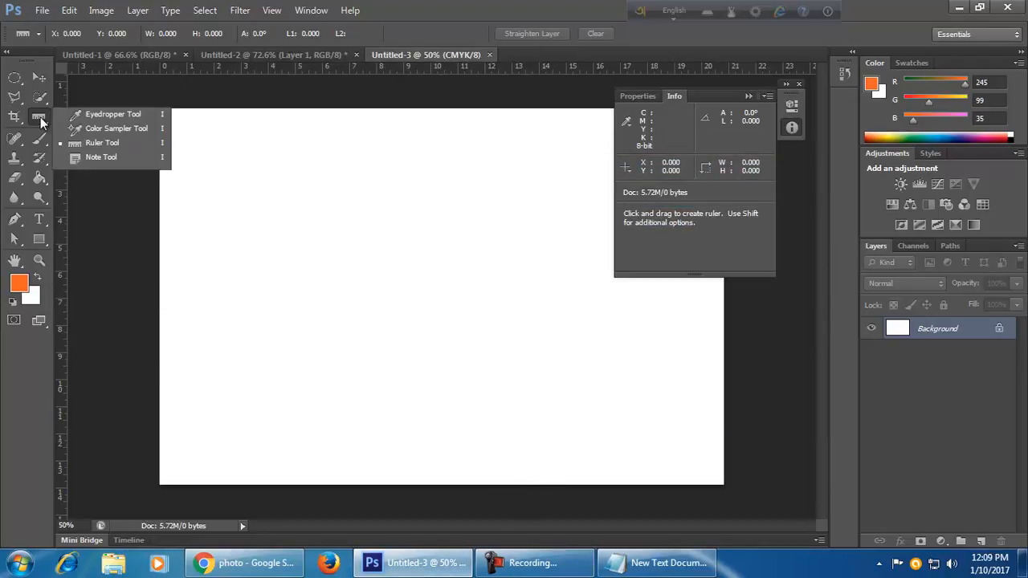
left_click(92, 144)
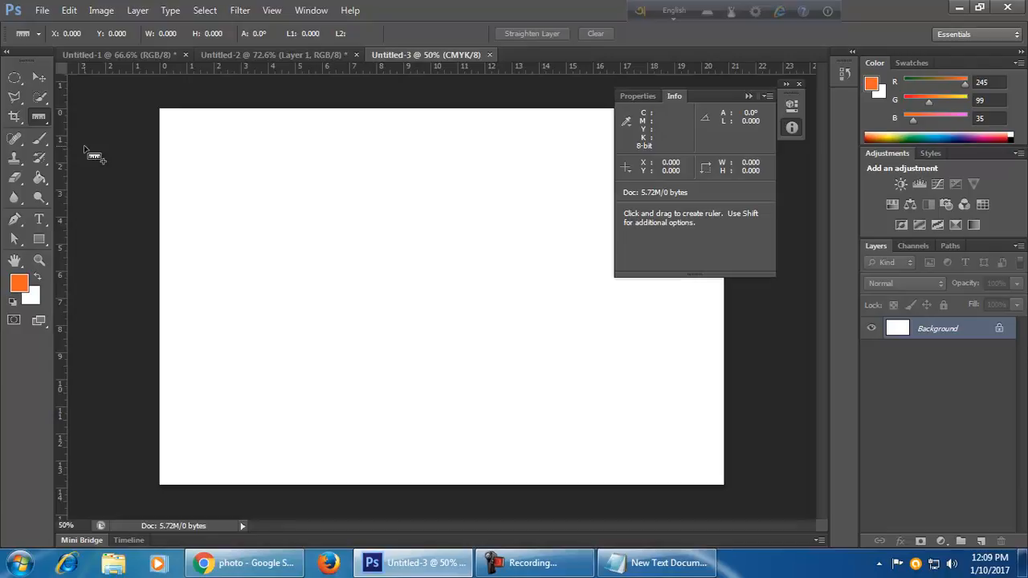
Switch to Chrome and search Google Images for "Flyer".
left_click(245, 562)
scroll(318, 265, "up", 6)
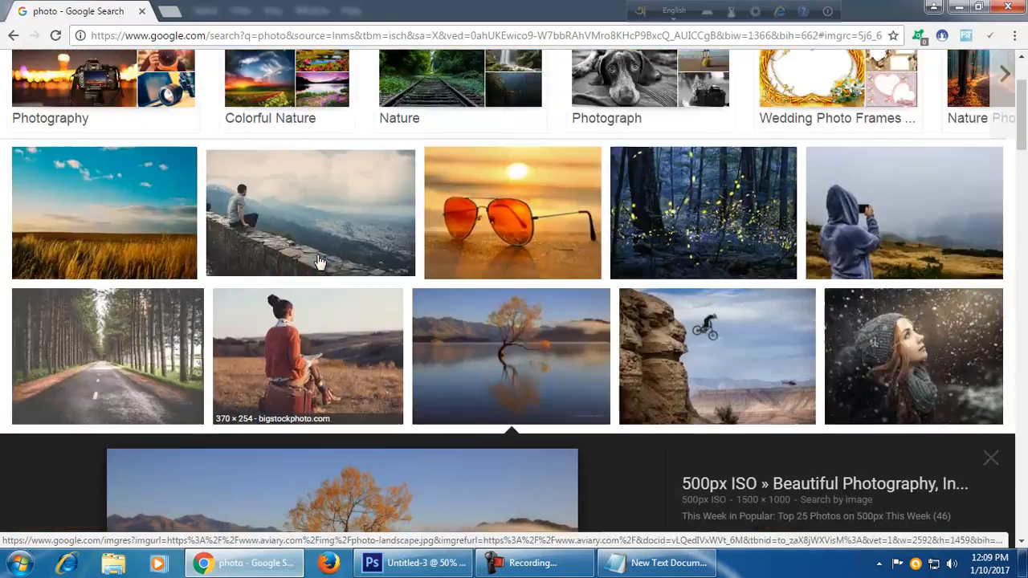
double_click(186, 85)
key("BackSpace")
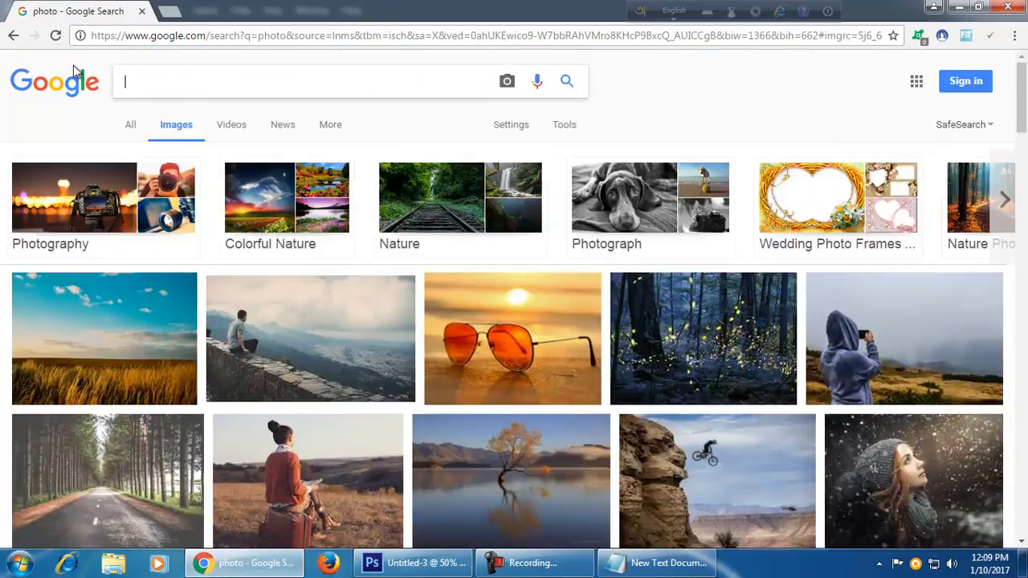
type("Flte")
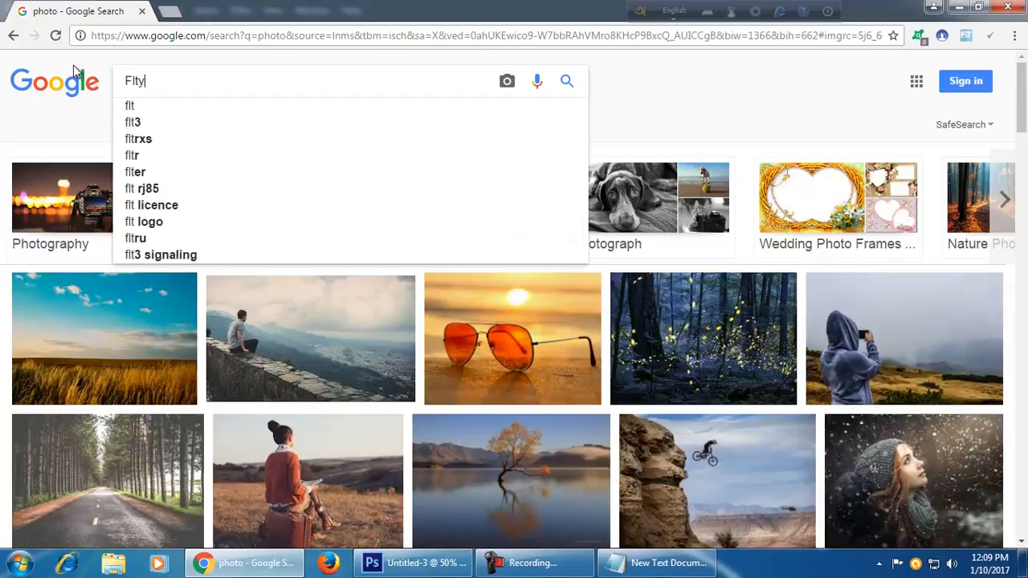
key("BackSpace")
key("BackSpace")
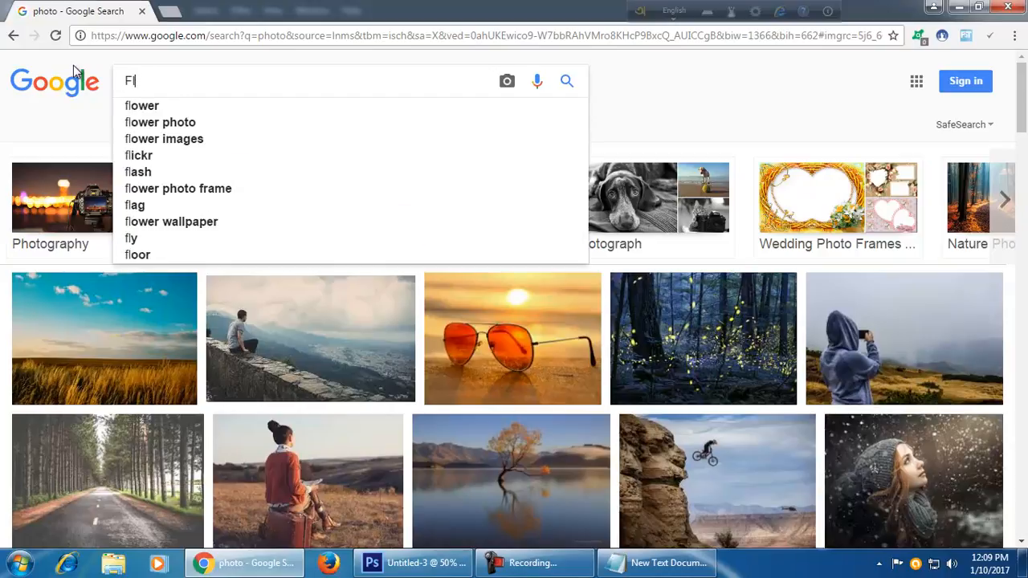
type("y")
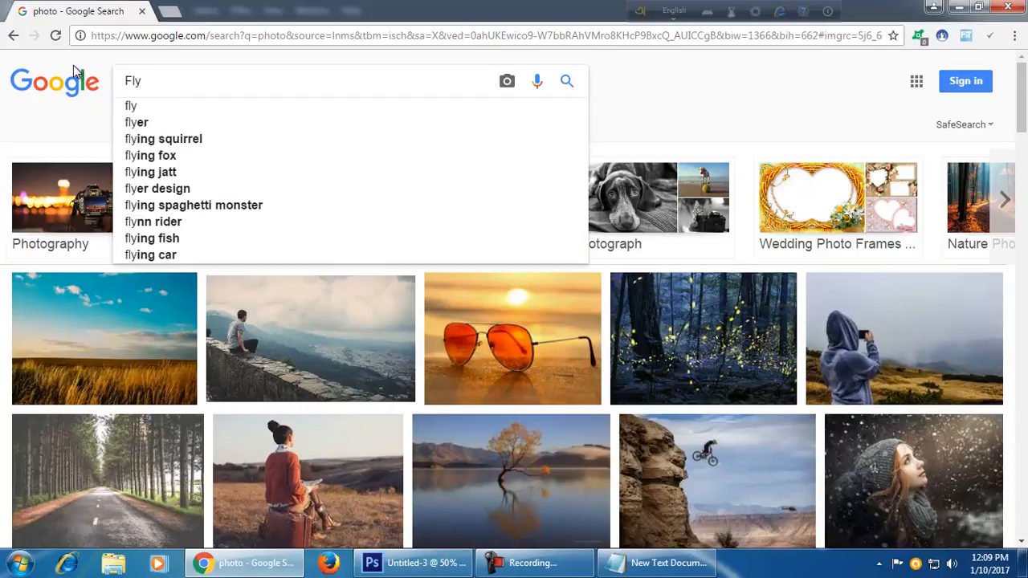
type("er")
key("Return")
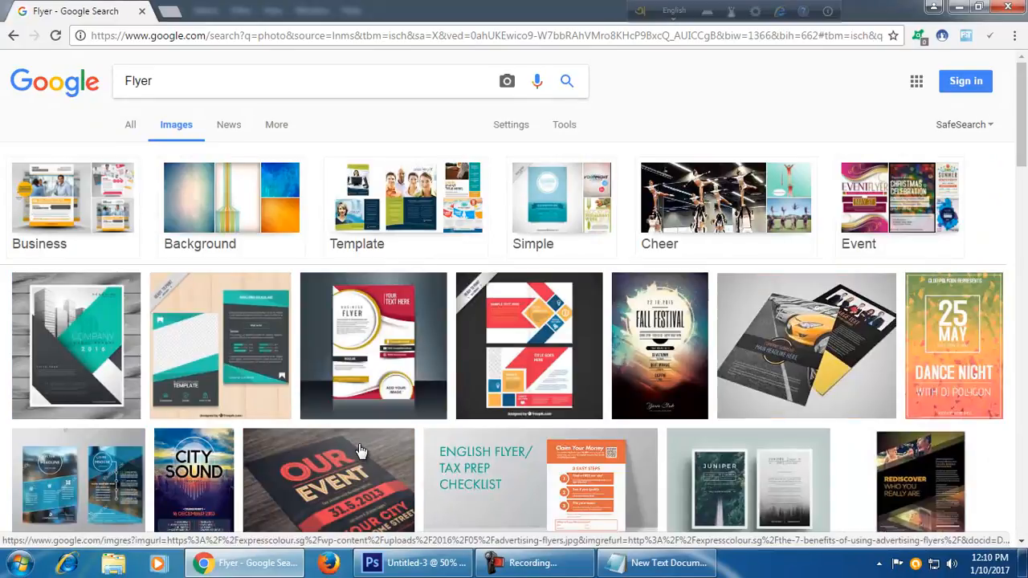
Preview several flyer results and copy the orange "English Flyer/Tax Prep Checklist" image.
left_click(335, 362)
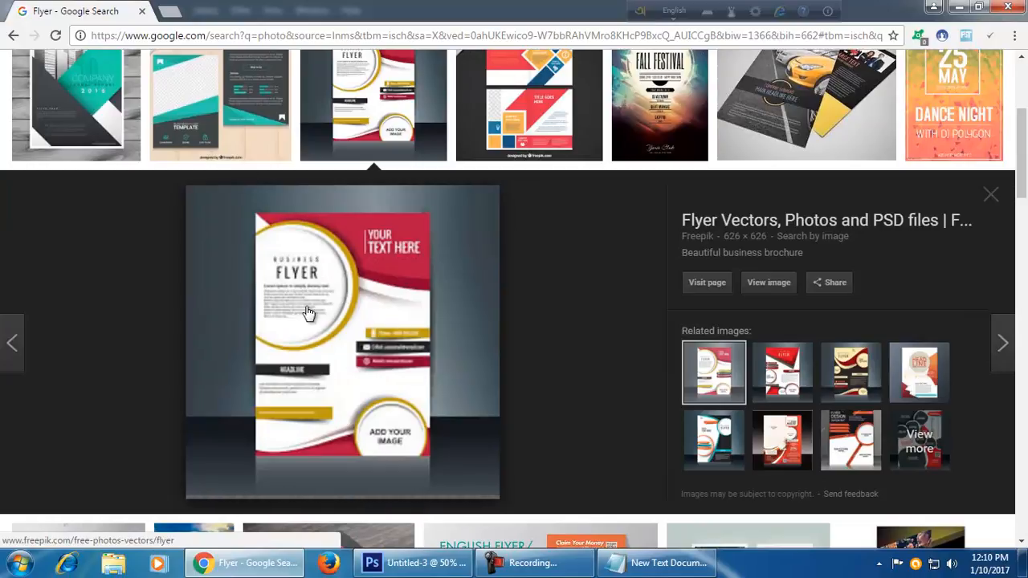
left_click(228, 140)
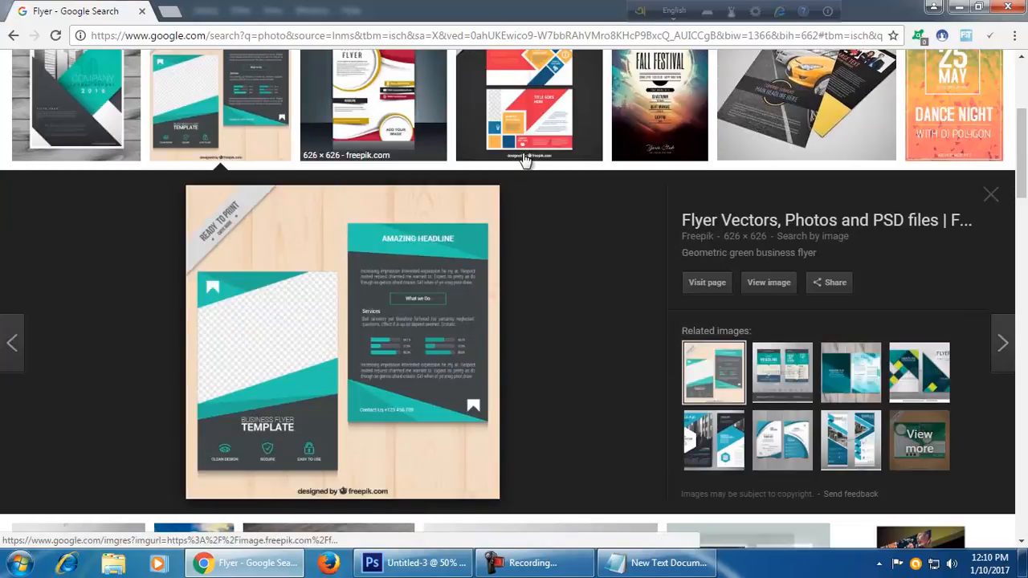
scroll(538, 354, "down", 4)
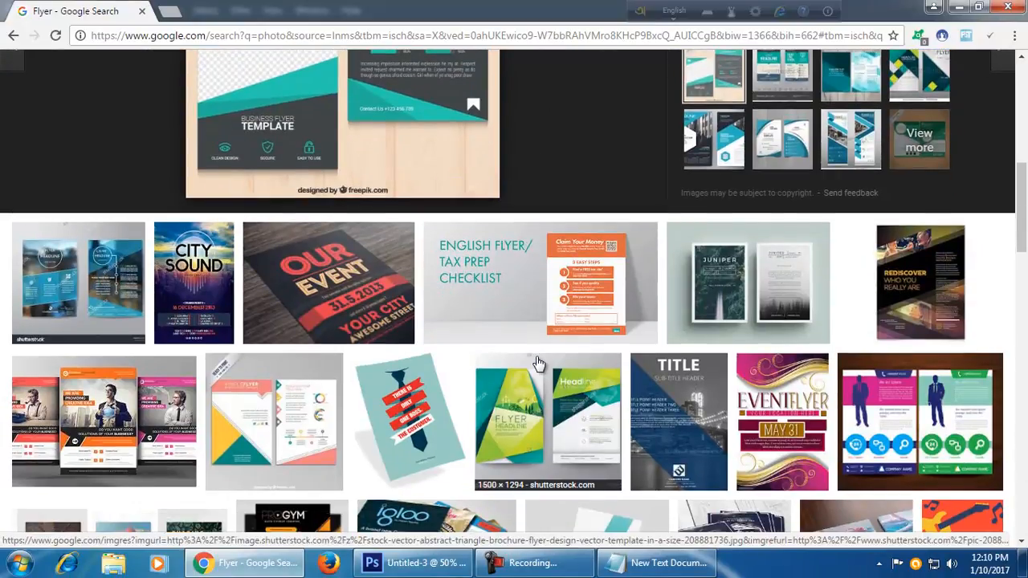
left_click(538, 333)
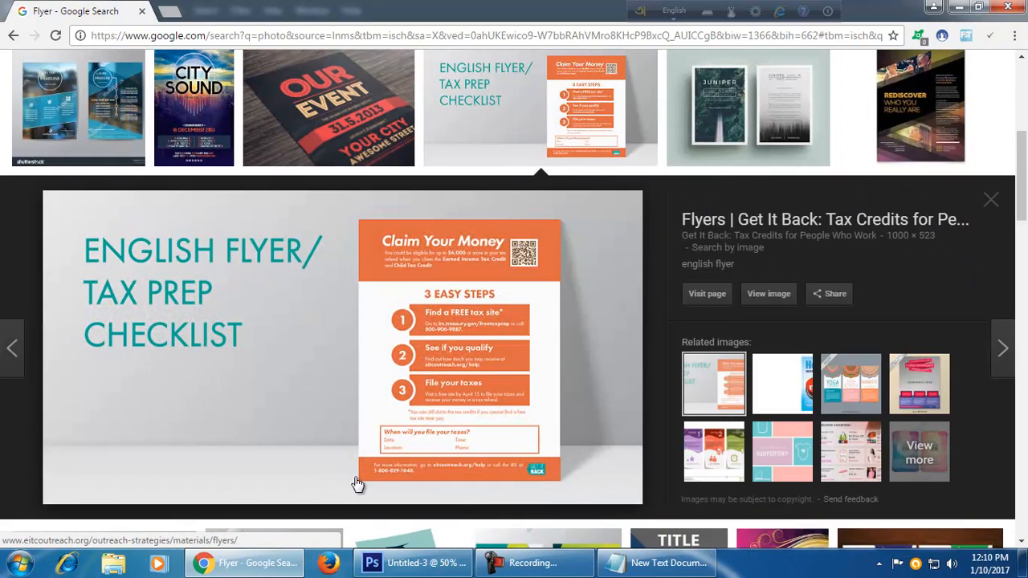
right_click(322, 443)
left_click(374, 367)
Switch to Photoshop, paste the flyer into a new 1000 x 523 pixel Clipboard-preset document and collapse the Info panel.
left_click(438, 563)
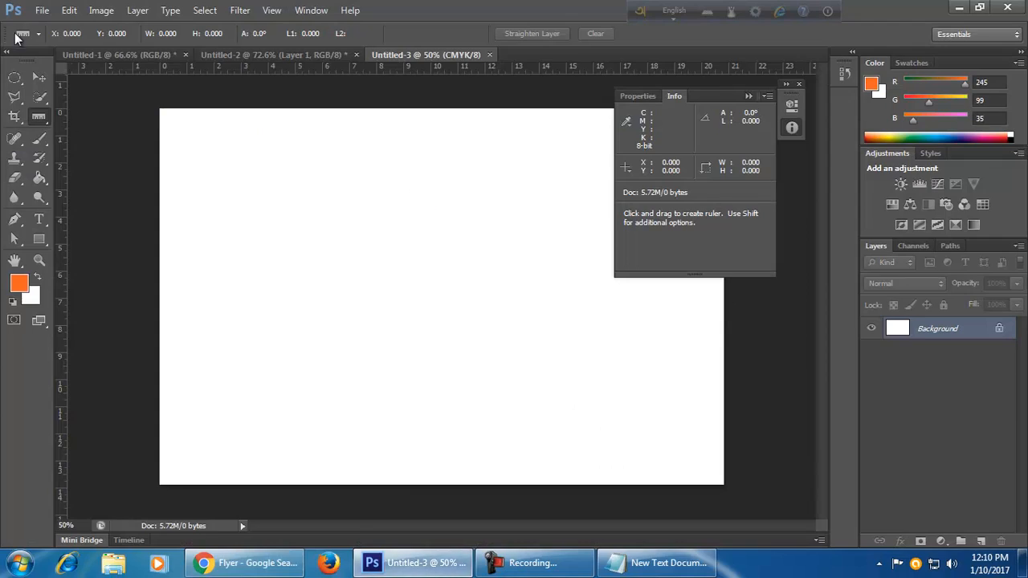
left_click(42, 11)
left_click(48, 25)
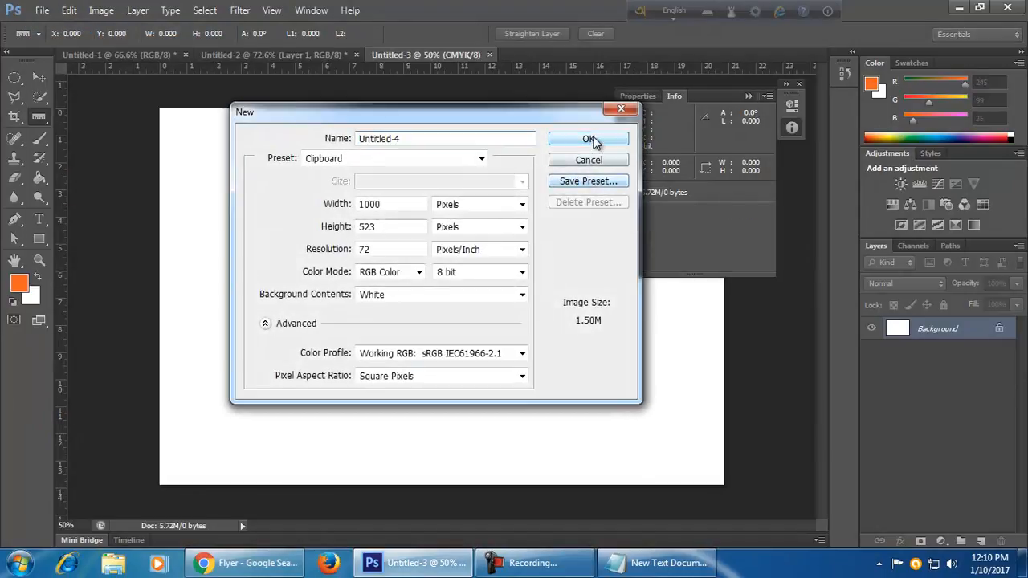
left_click(591, 139)
key("ctrl+v")
scroll(514, 355, "up", 3)
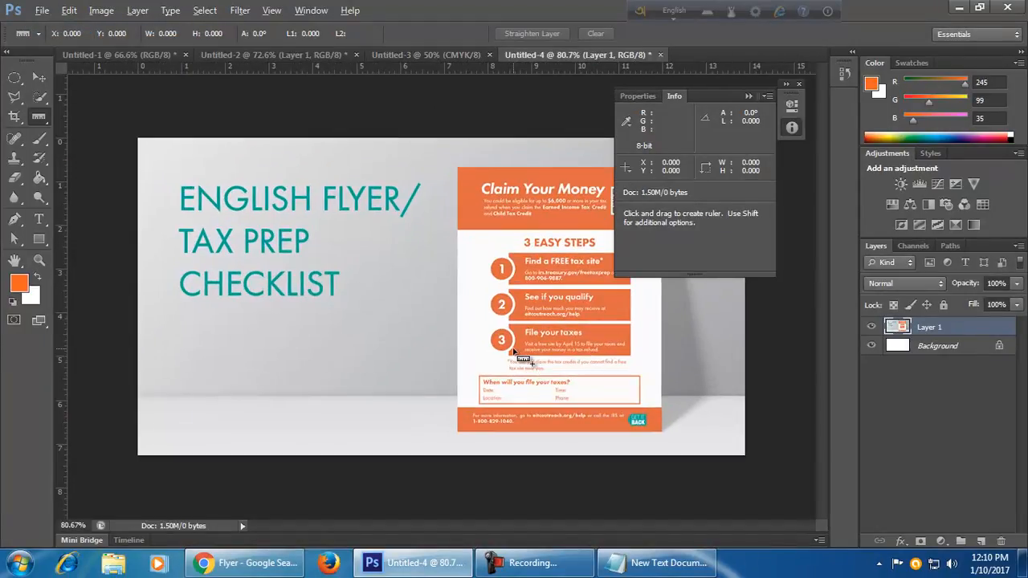
key("space")
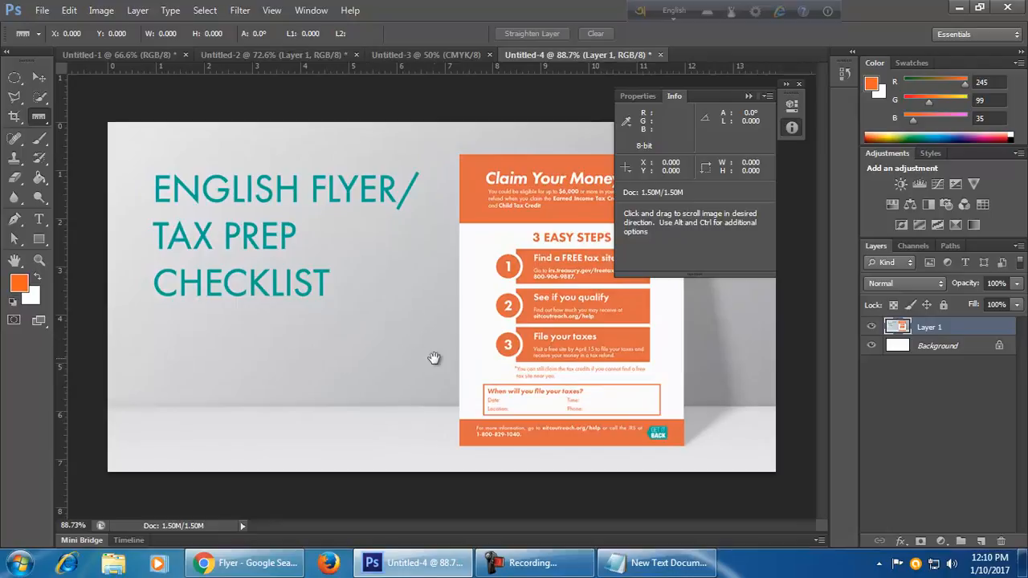
left_click(748, 97)
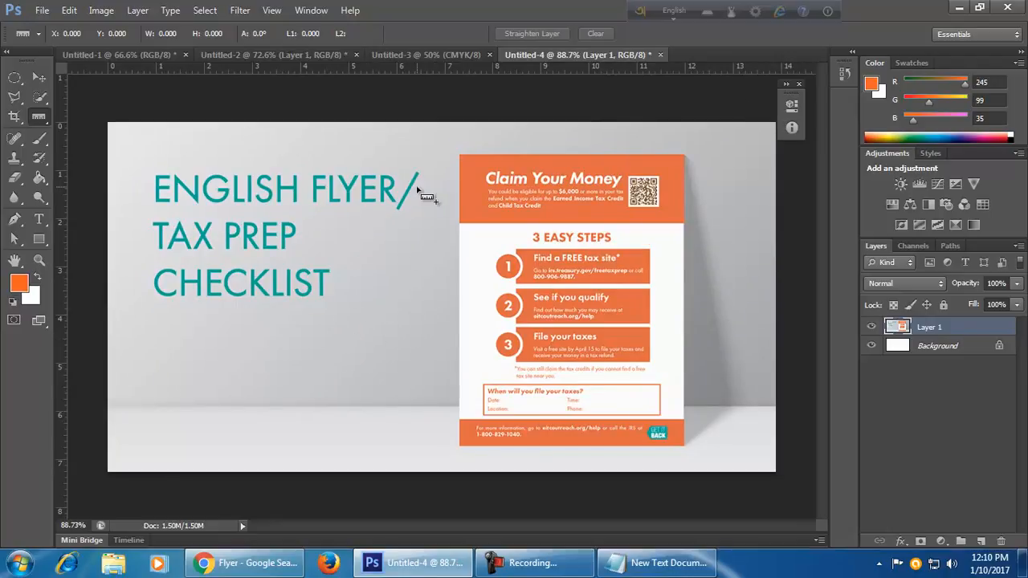
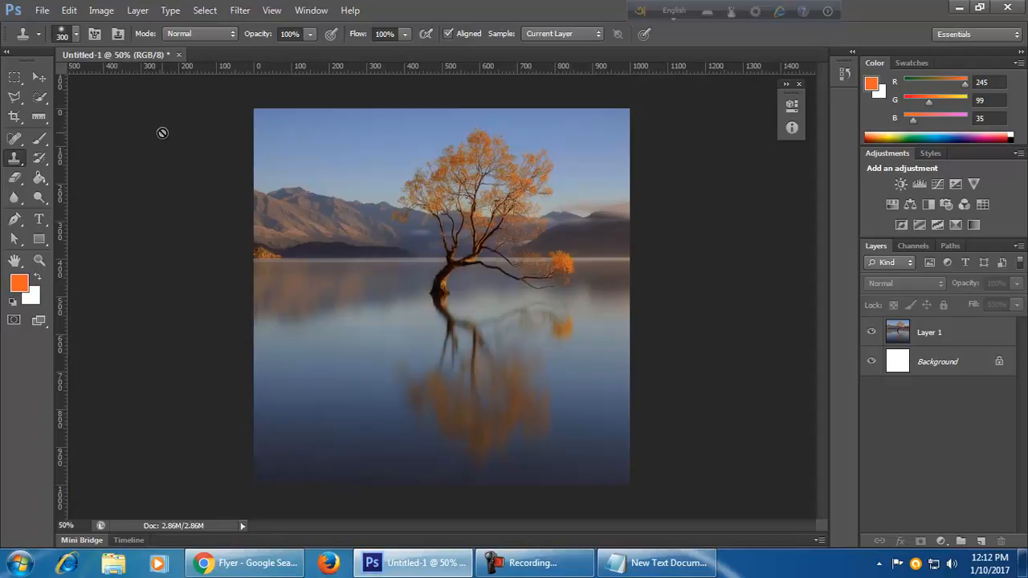
Close the lake tree document and create a new white 1000 x 523 pixel RGB document at 72 pixels/inch.
left_click(179, 54)
left_click(514, 222)
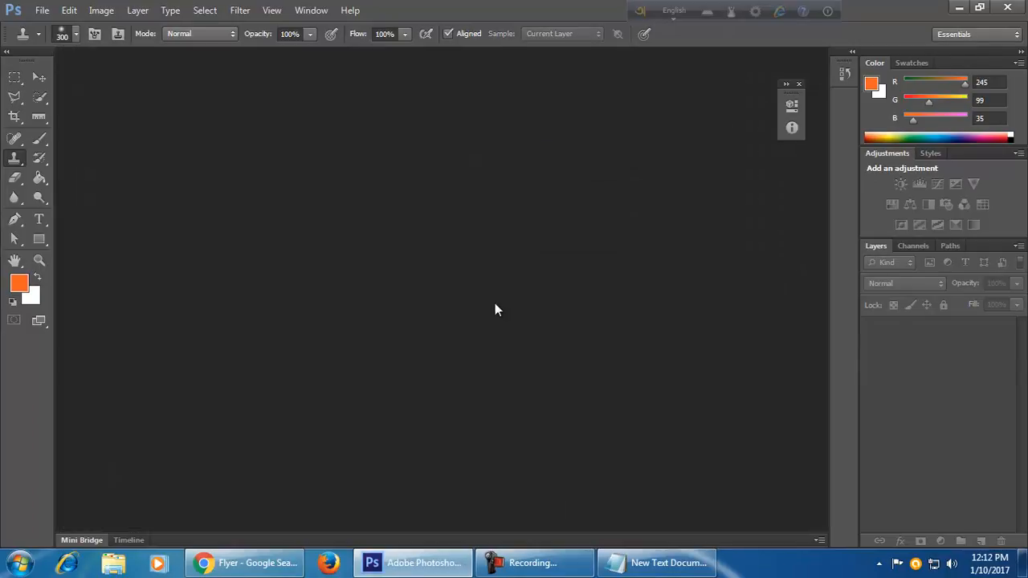
left_click(41, 10)
left_click(48, 28)
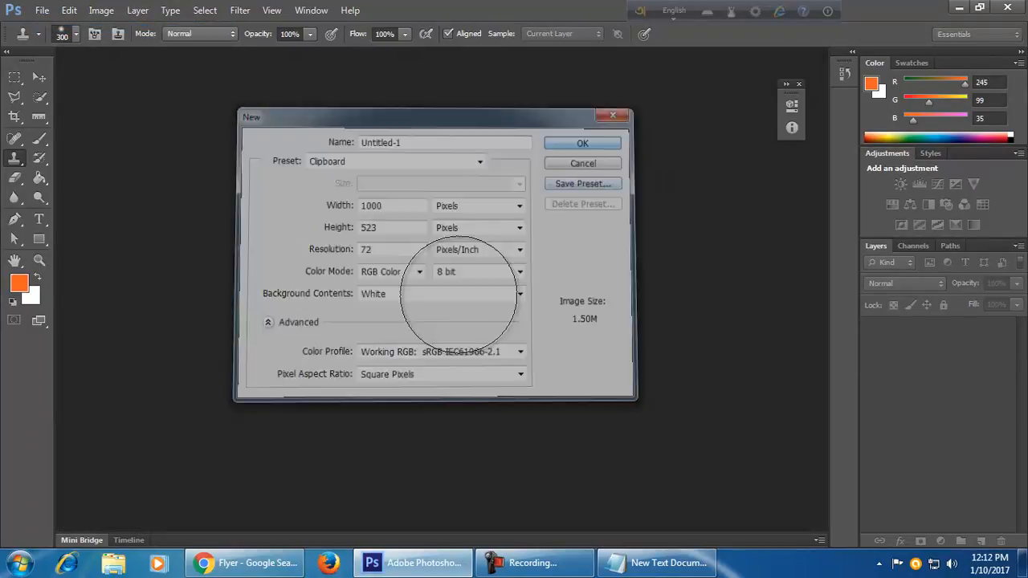
key("Return")
Draw an orange rectangle about 1000 x 168 px across the full canvas width and remove its stroke.
left_click(39, 239)
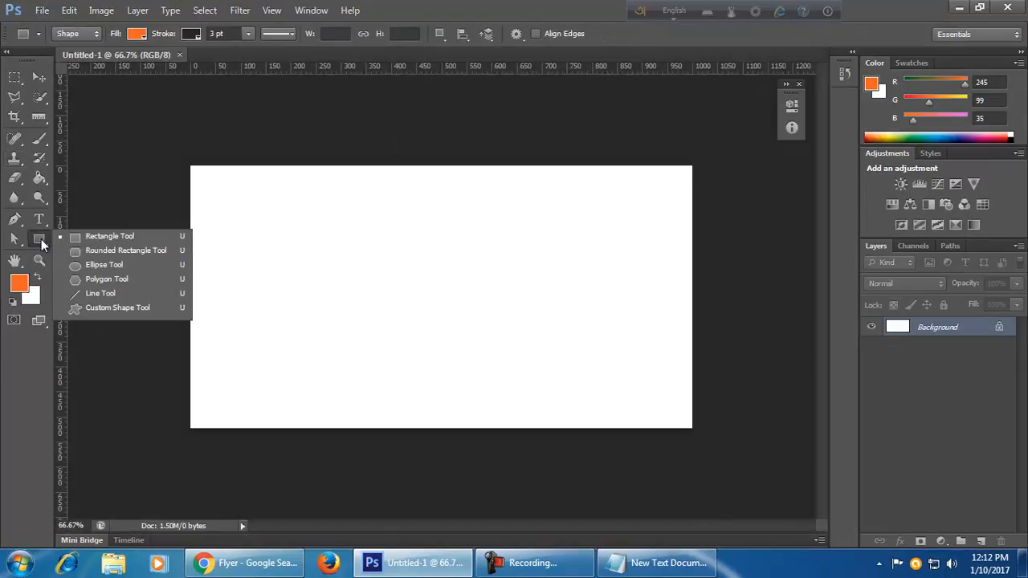
left_click(155, 237)
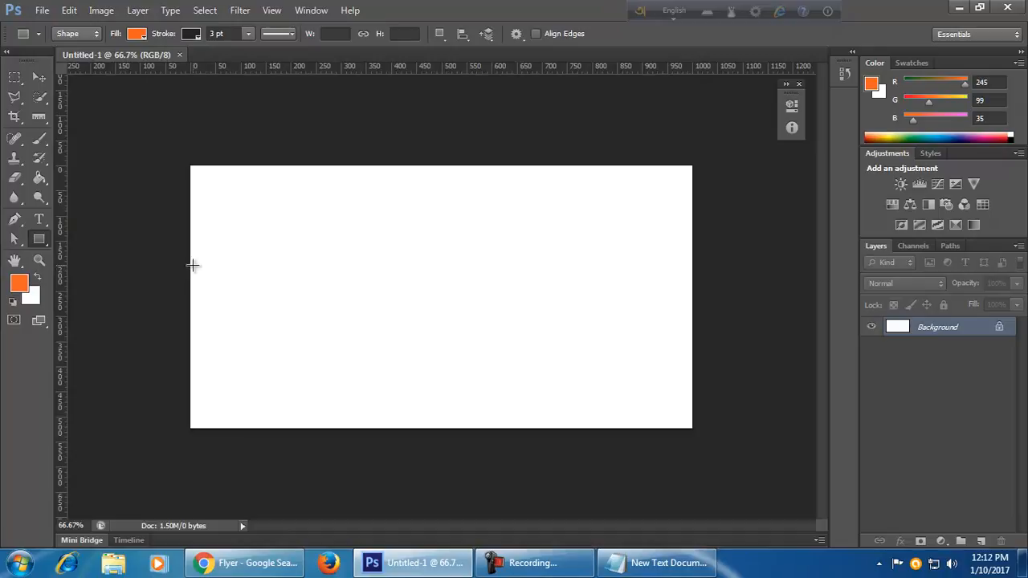
left_click_drag(191, 261, 692, 346)
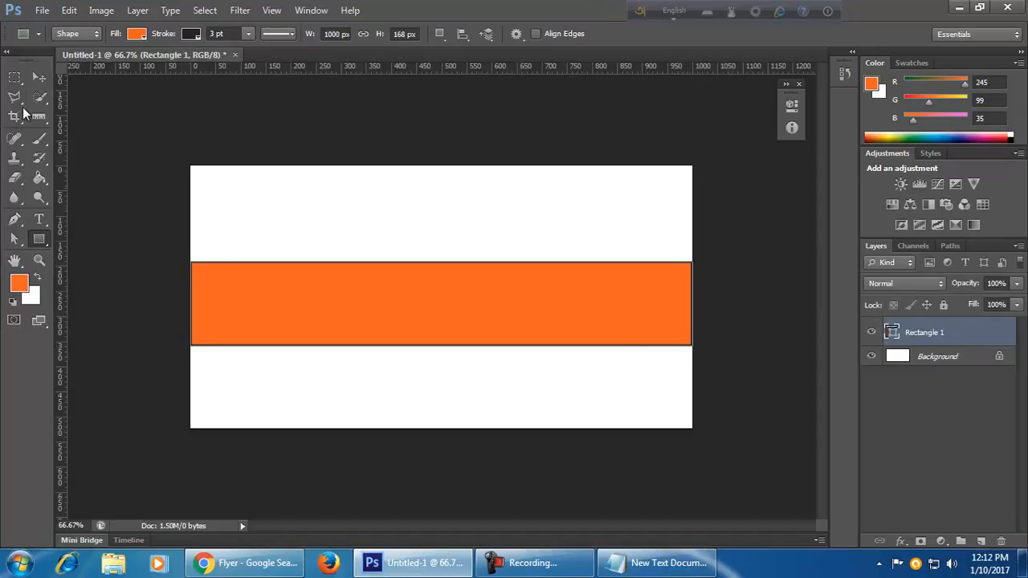
left_click(191, 34)
left_click(141, 61)
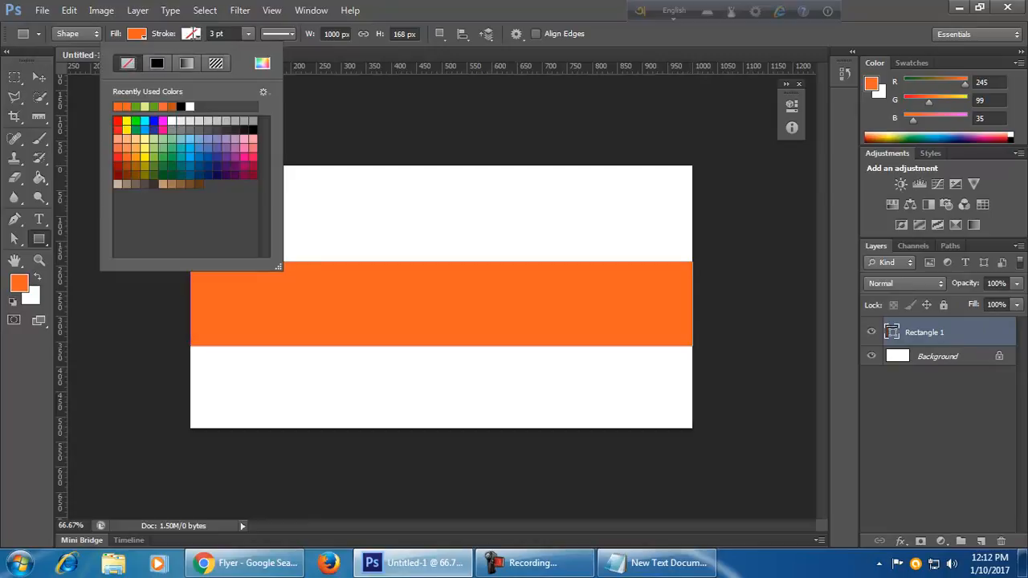
left_click(518, 8)
left_click(38, 77)
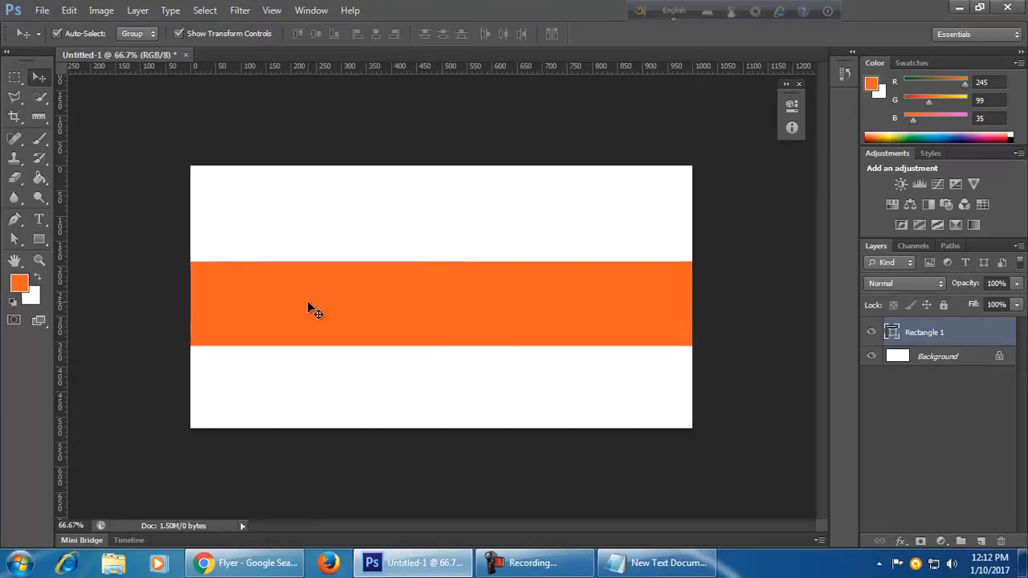
Change the rectangle's fill from a solid color to a linear black-to-white gradient.
left_click(39, 239)
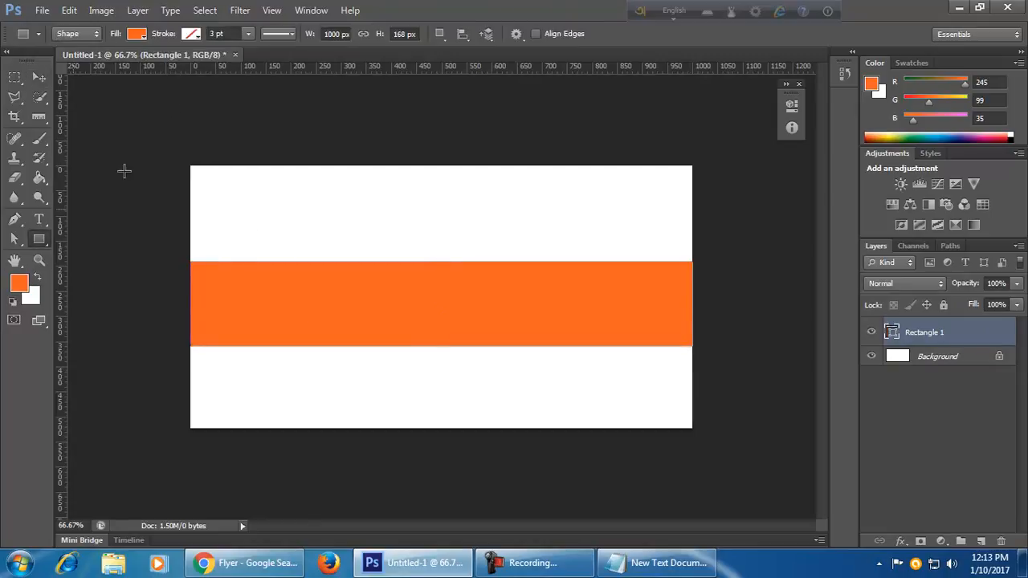
left_click(137, 35)
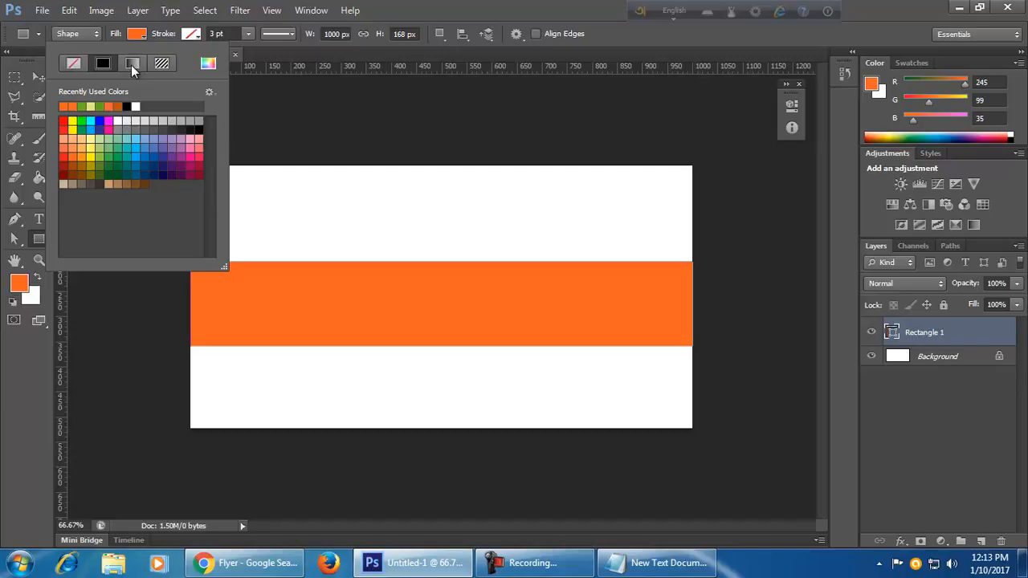
left_click(76, 65)
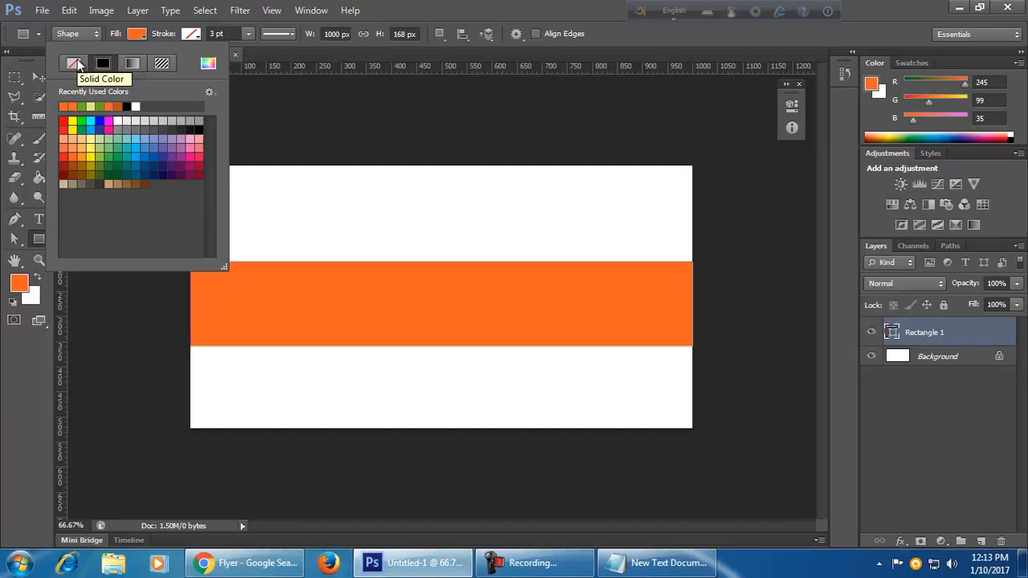
left_click(134, 64)
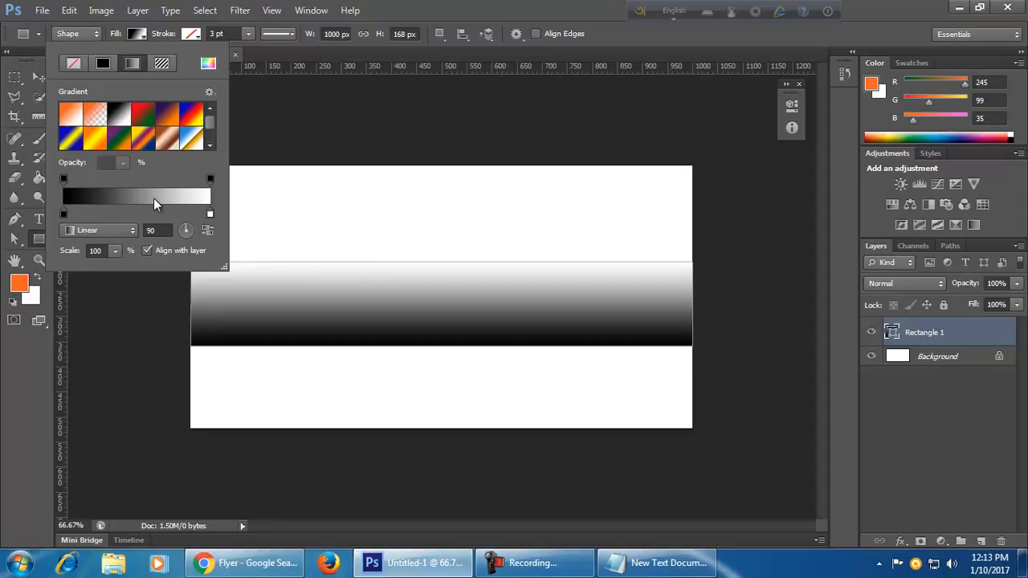
Recolor the gradient's black color stop to a bright blue.
double_click(63, 213)
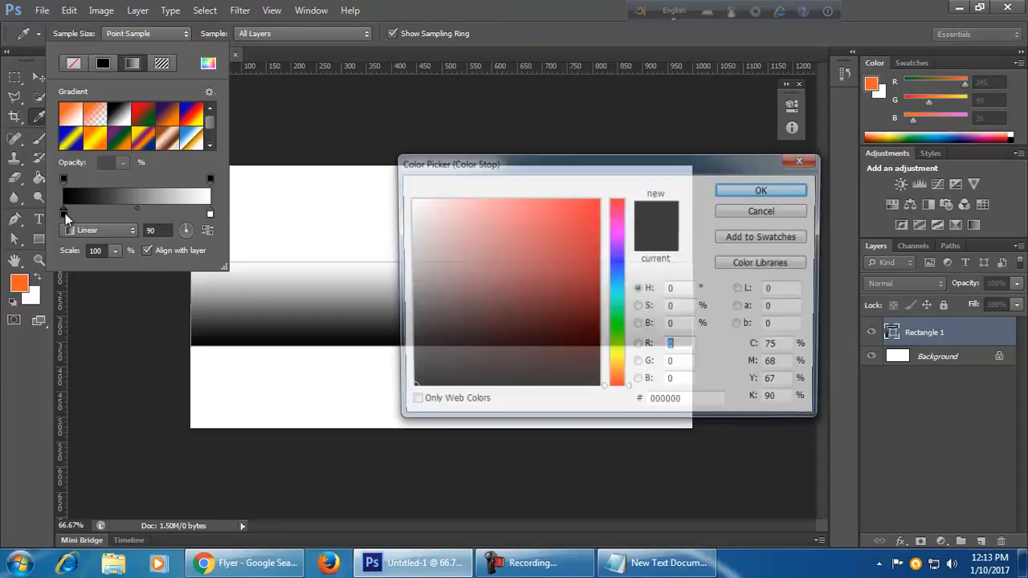
left_click_drag(608, 302, 616, 287)
left_click_drag(587, 252, 600, 230)
left_click(765, 191)
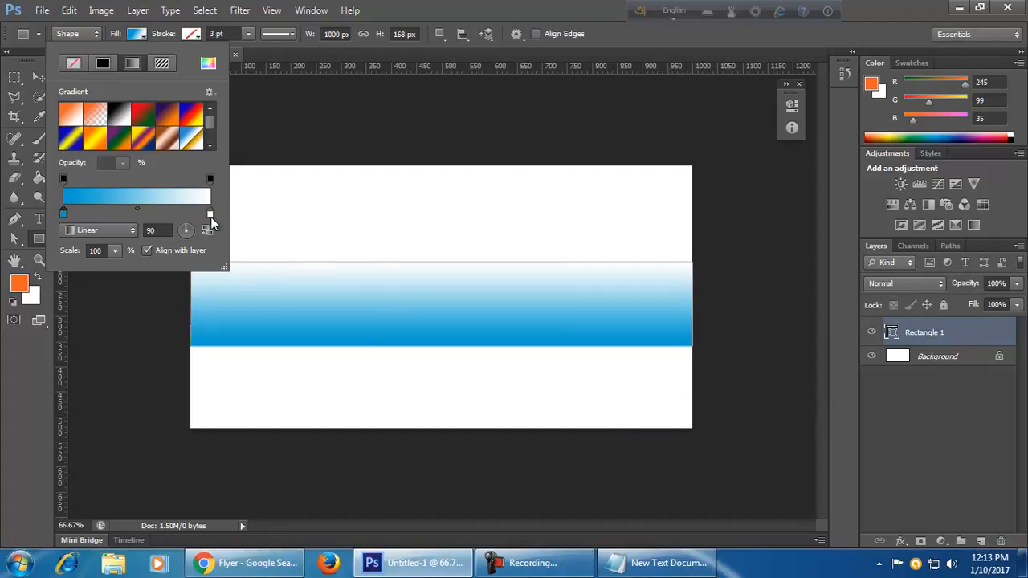
Sample the rectangle's blue for the gradient's white color stop, darken it to 011b24 and apply it.
double_click(211, 215)
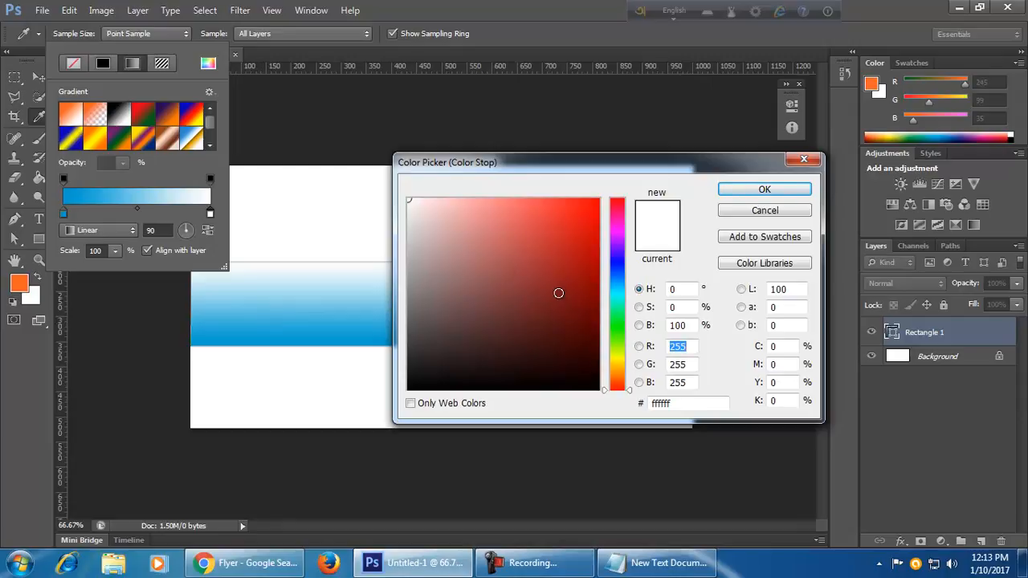
left_click(340, 332)
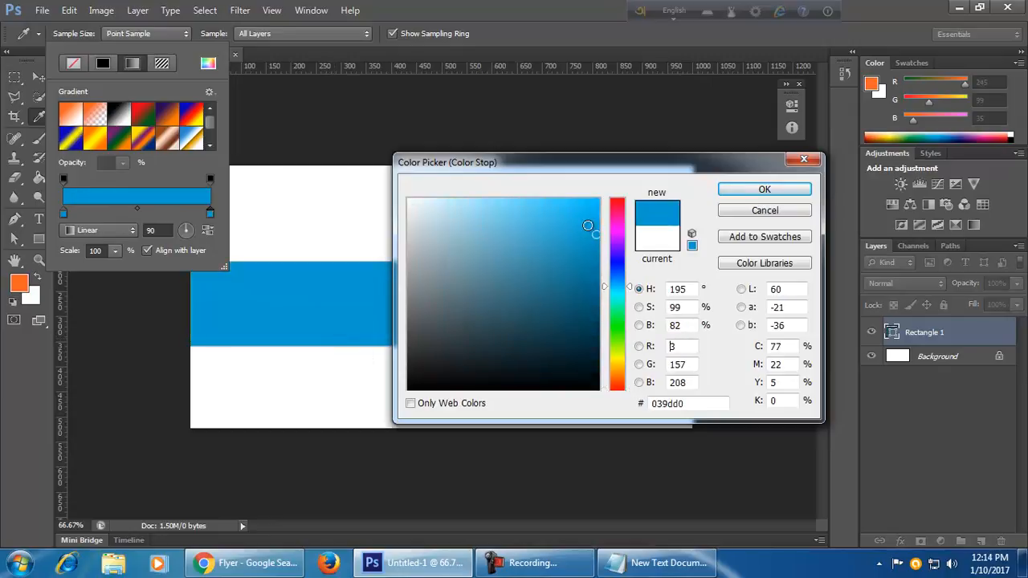
left_click_drag(542, 162, 742, 188)
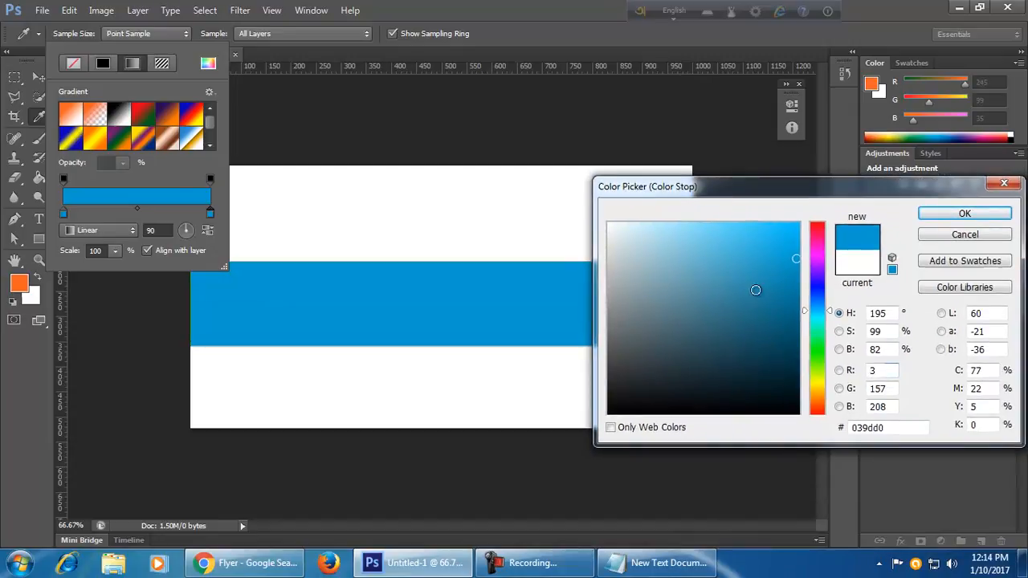
left_click(796, 367)
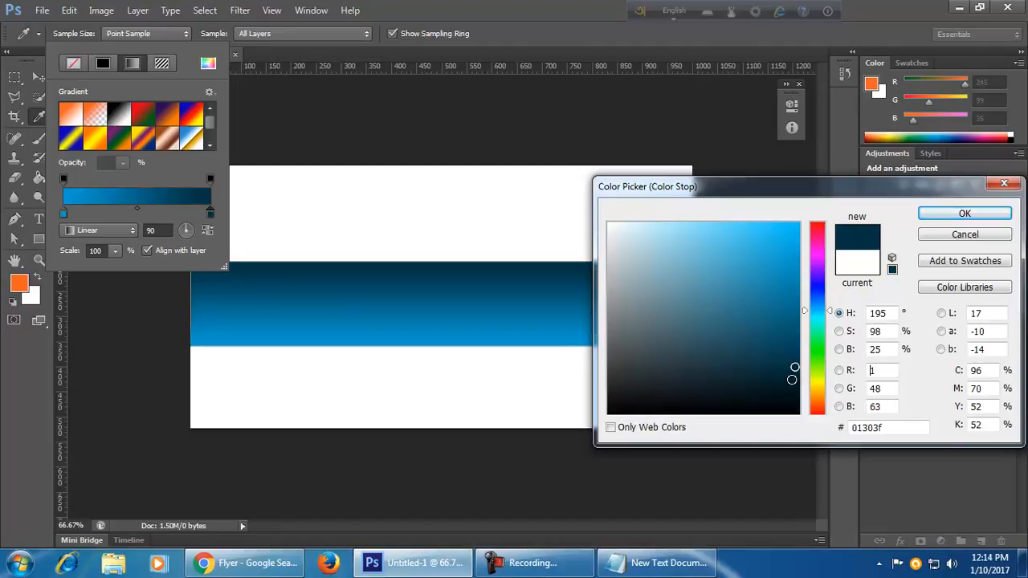
left_click(792, 389)
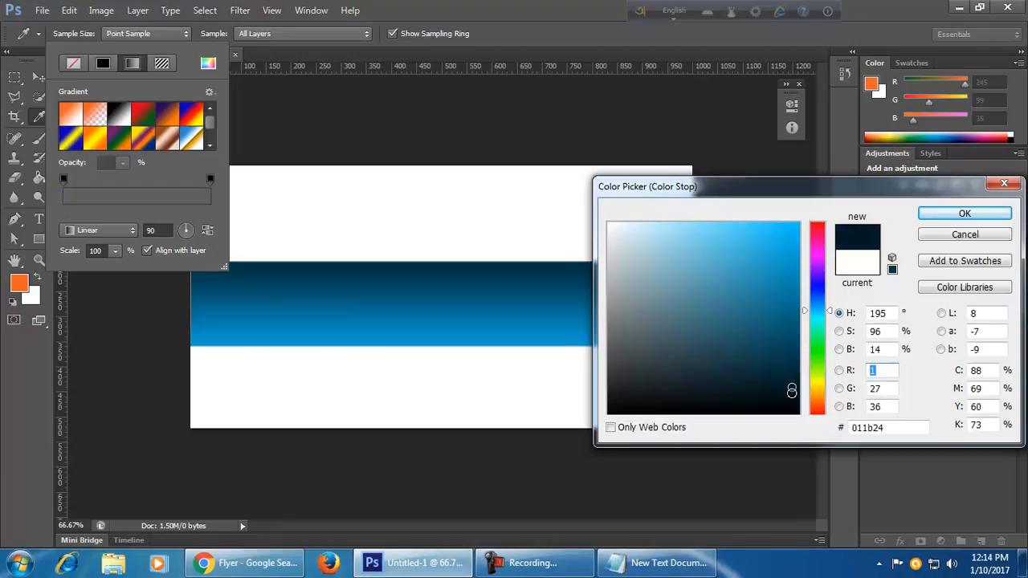
left_click_drag(838, 182, 758, 206)
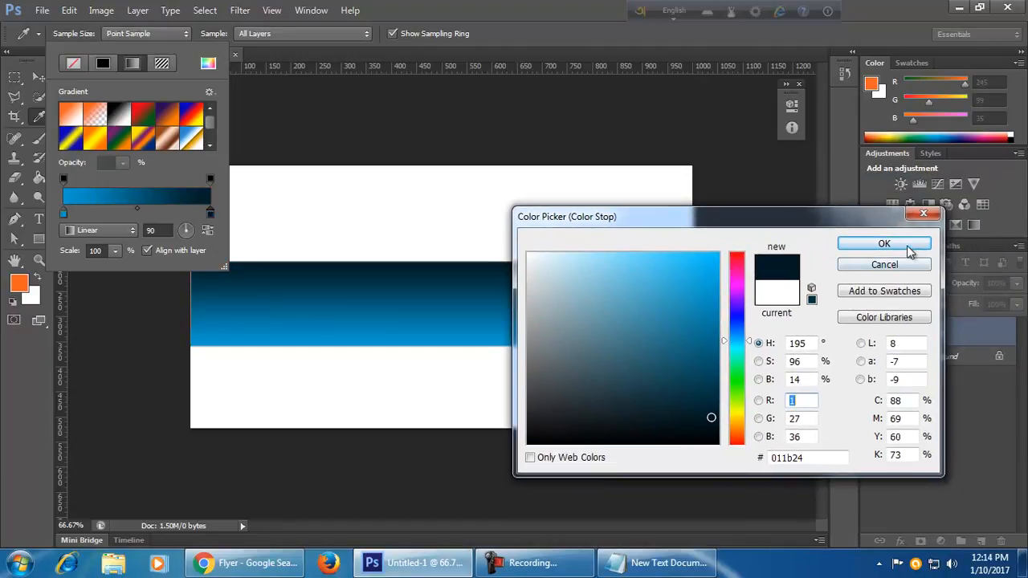
left_click(849, 251)
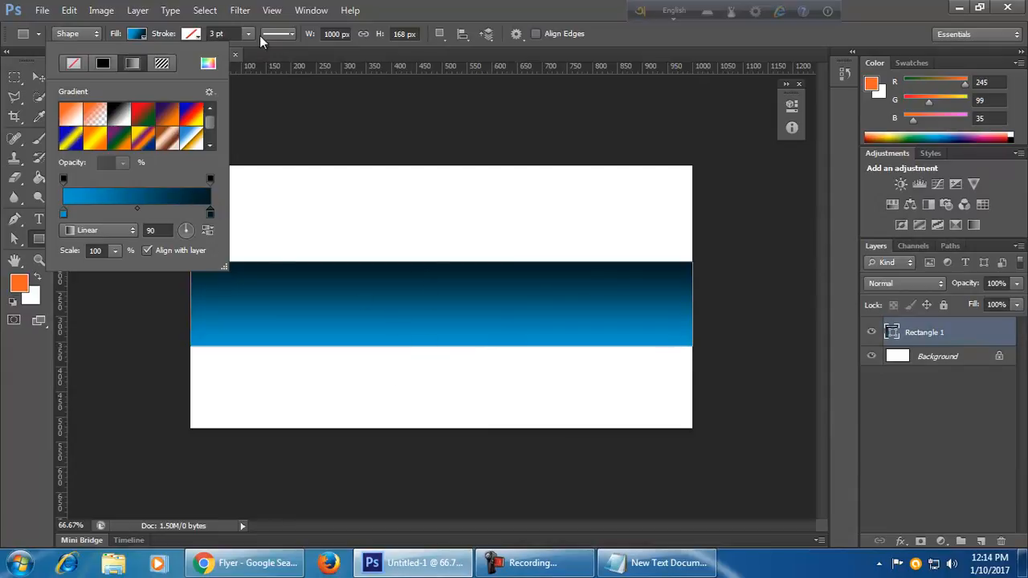
Try a gradient angle of -90 degrees to flip the rectangle's blue and dark ends.
double_click(161, 232)
left_click(148, 231)
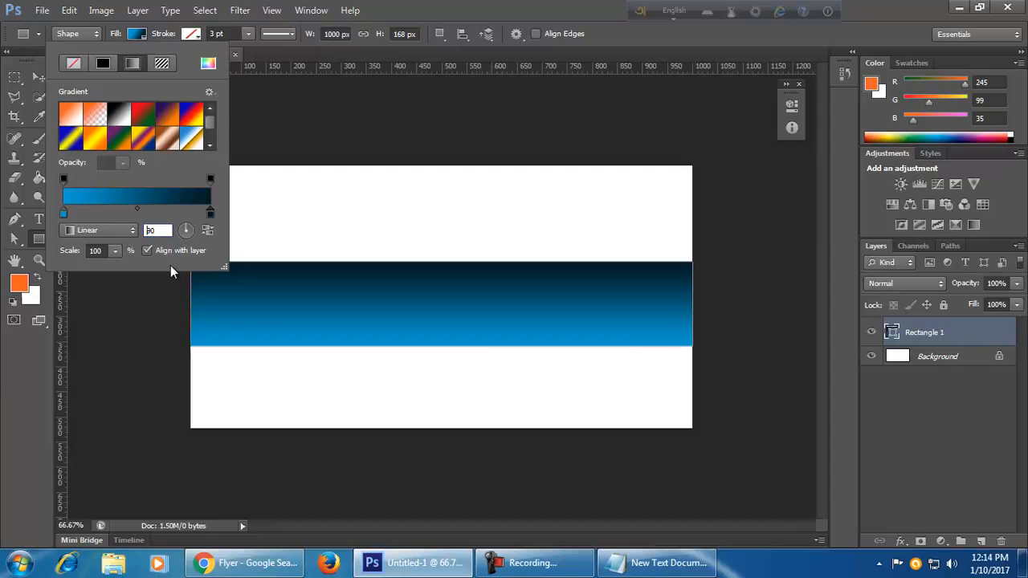
type("-")
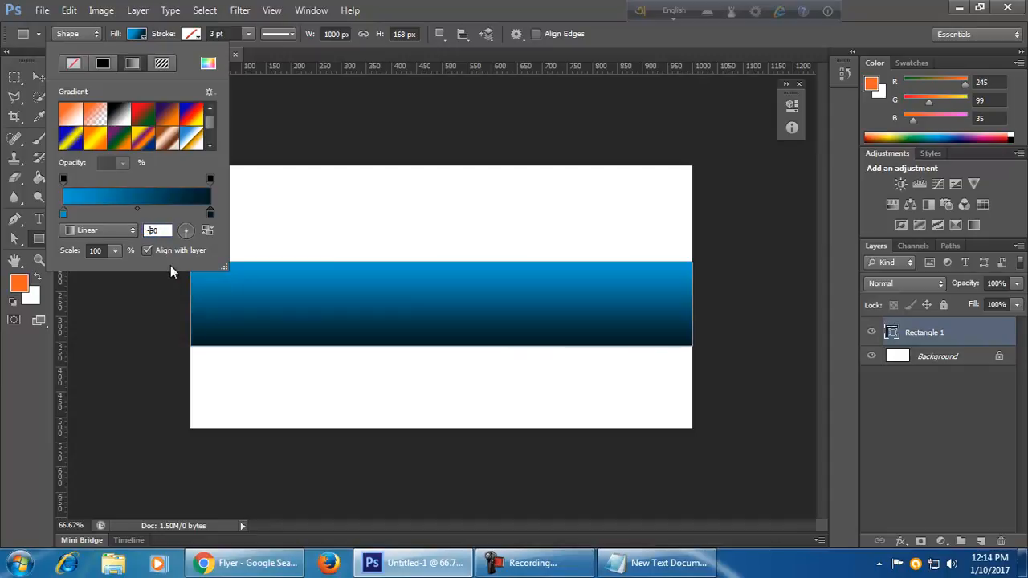
key("BackSpace")
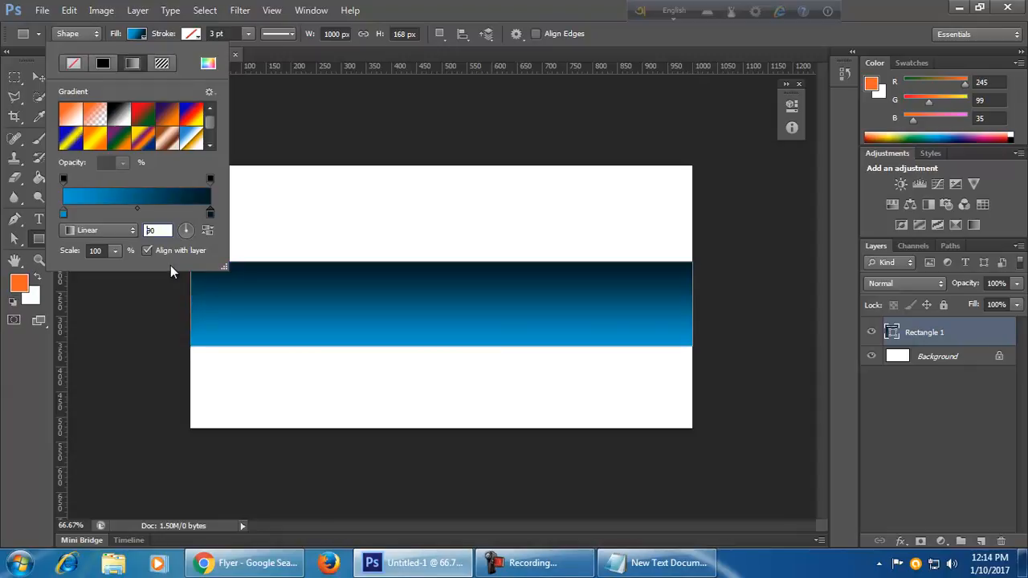
type("-")
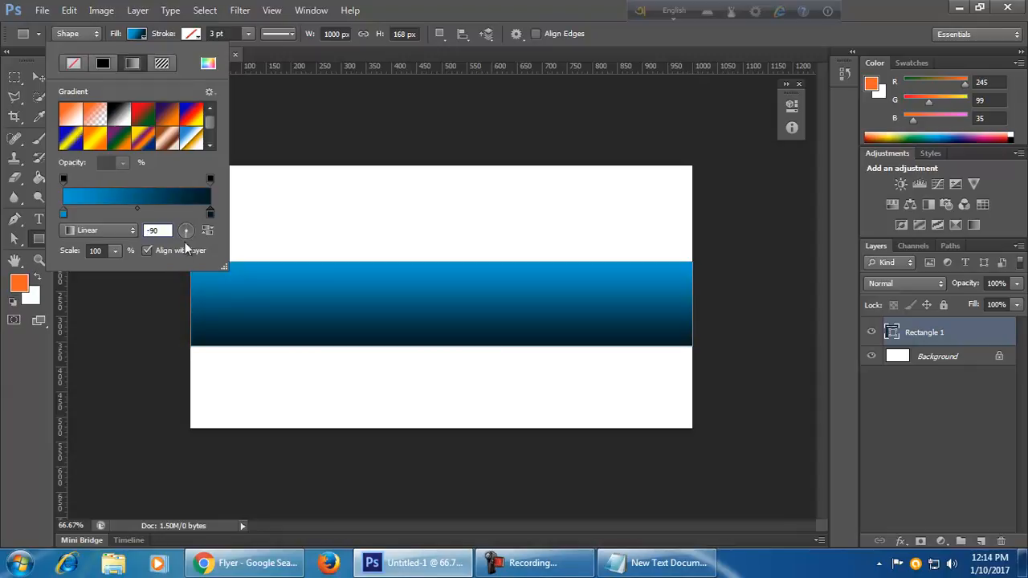
Set the rectangle's gradient angle to -180 degrees.
left_click_drag(164, 231, 151, 230)
key("BackSpace")
type("180")
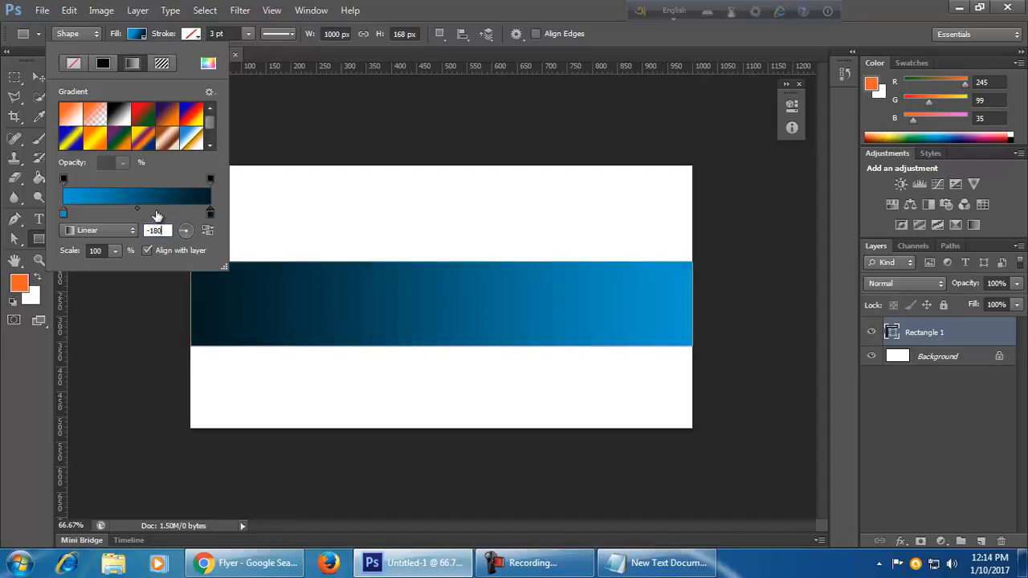
Try a gradient angle of -50 degrees on the rectangle and set the angle to 0 degrees.
key("BackSpace")
key("BackSpace")
key("BackSpace")
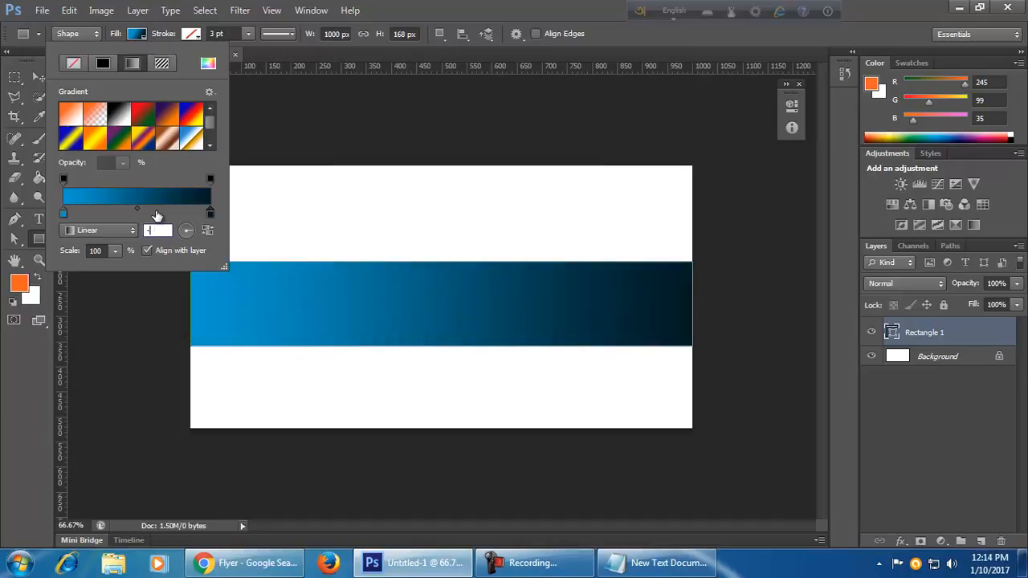
type("50")
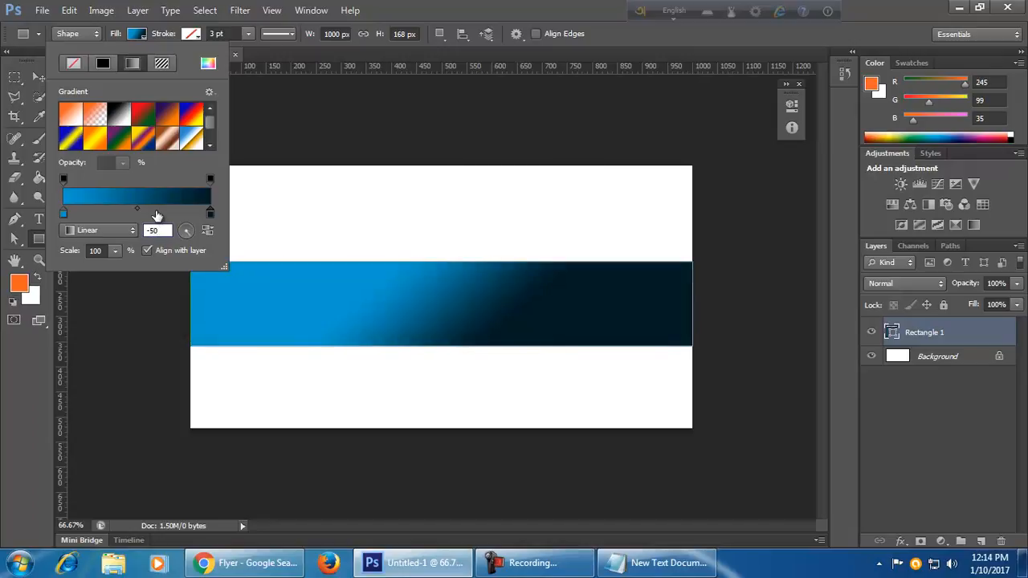
left_click_drag(166, 231, 138, 230)
type("0")
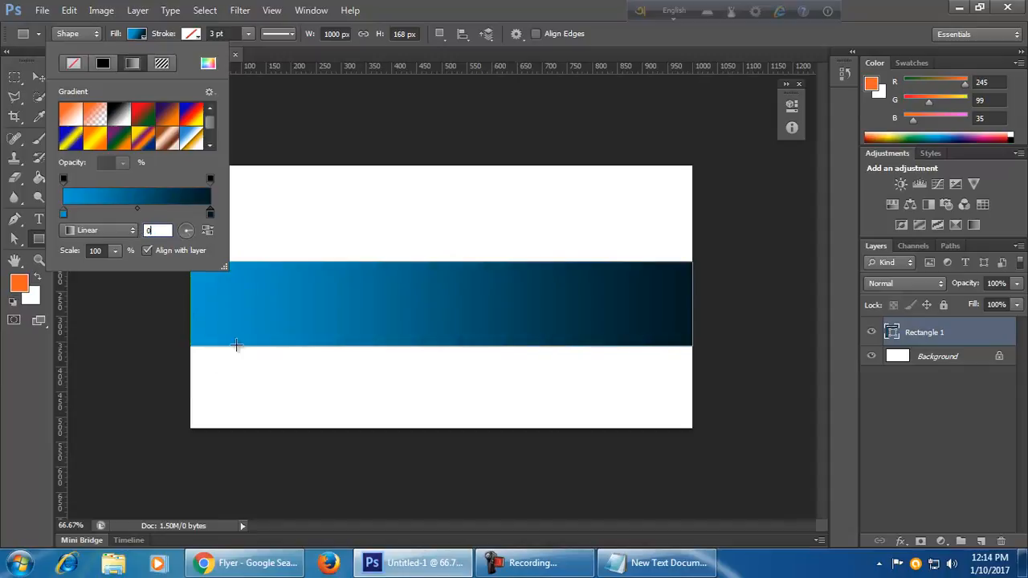
Try gradient scales of 1% and 130% on the rectangle, and return the scale to 100%.
left_click(156, 211)
left_click_drag(156, 210, 102, 268)
left_click(115, 251)
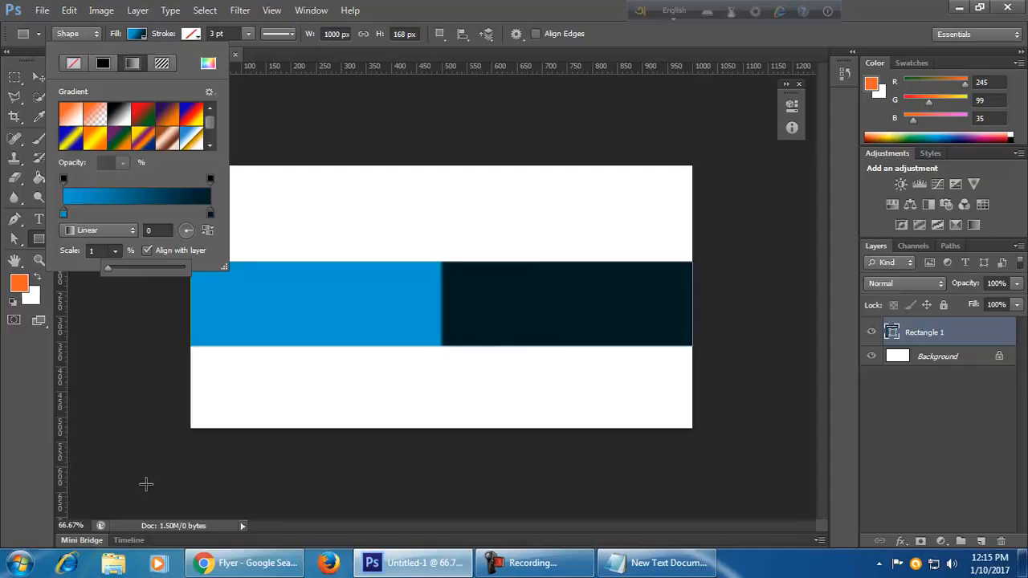
mouse_move(108, 269)
left_mouse_down()
mouse_move(209, 280)
mouse_move(119, 270)
left_mouse_up()
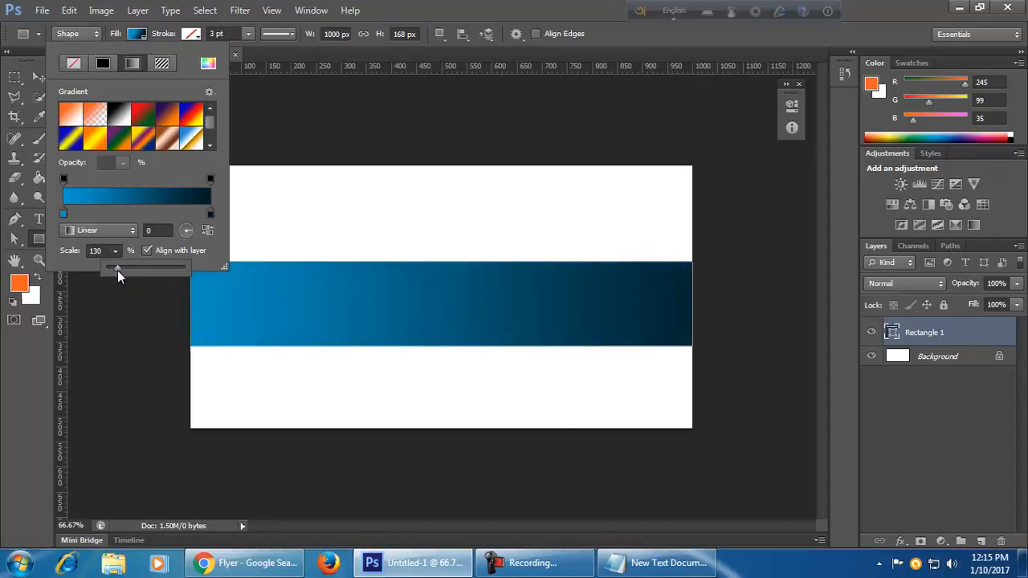
left_click_drag(116, 270, 114, 271)
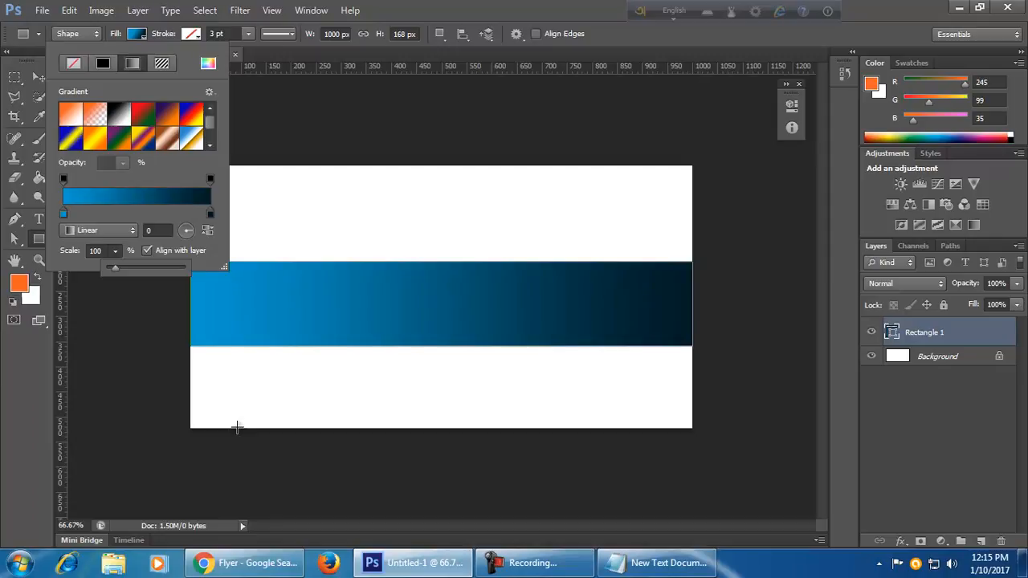
Add a color stop near the middle of the blue-to-dark gradient and recolor it to bright red.
left_click(132, 214)
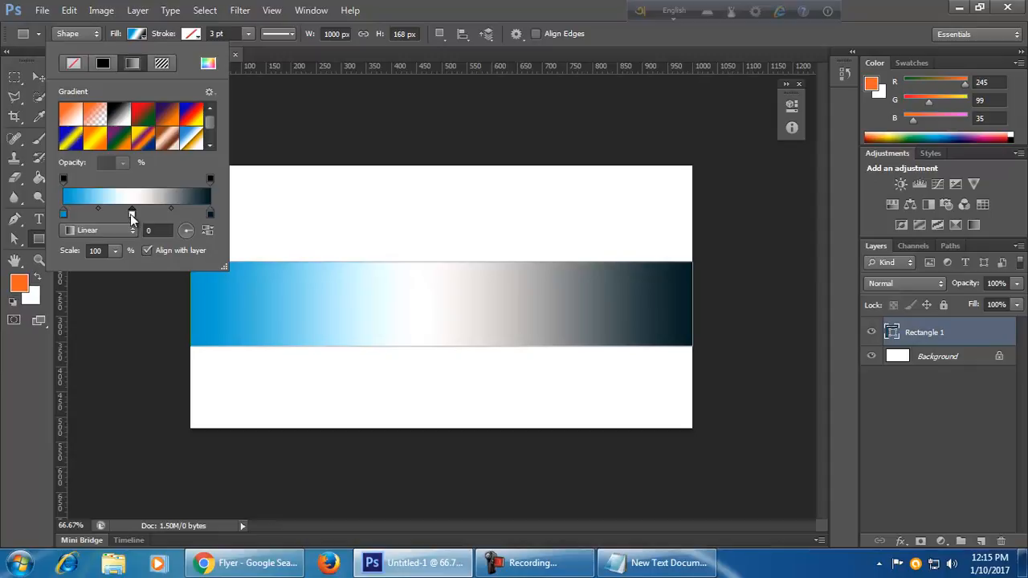
double_click(133, 215)
left_click(704, 328)
left_click(719, 286)
left_click(883, 243)
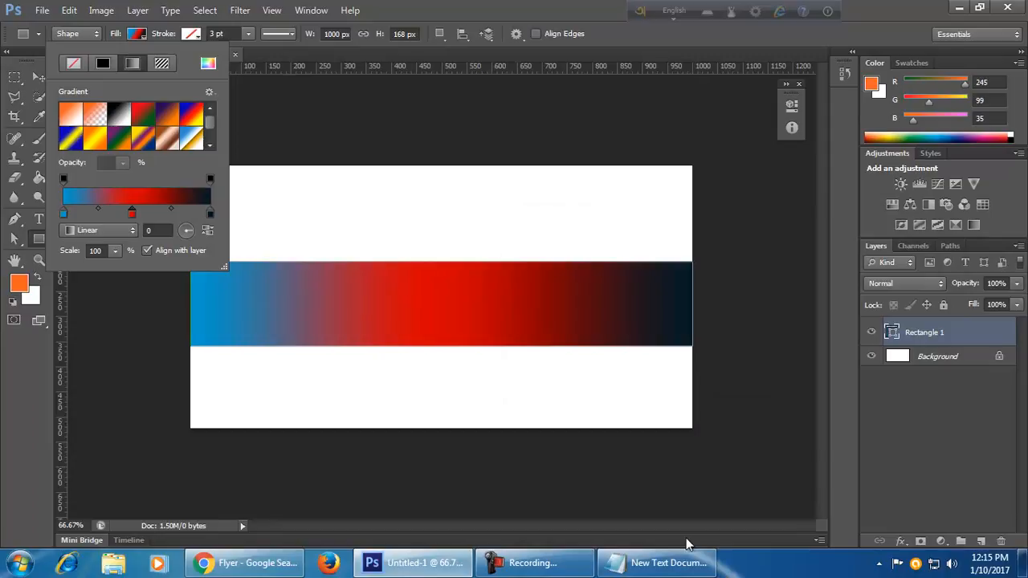
Add a bright pink color stop between the gradient's blue and red stops, and leave the fill options.
left_click(97, 214)
double_click(98, 214)
left_click_drag(735, 287, 719, 273)
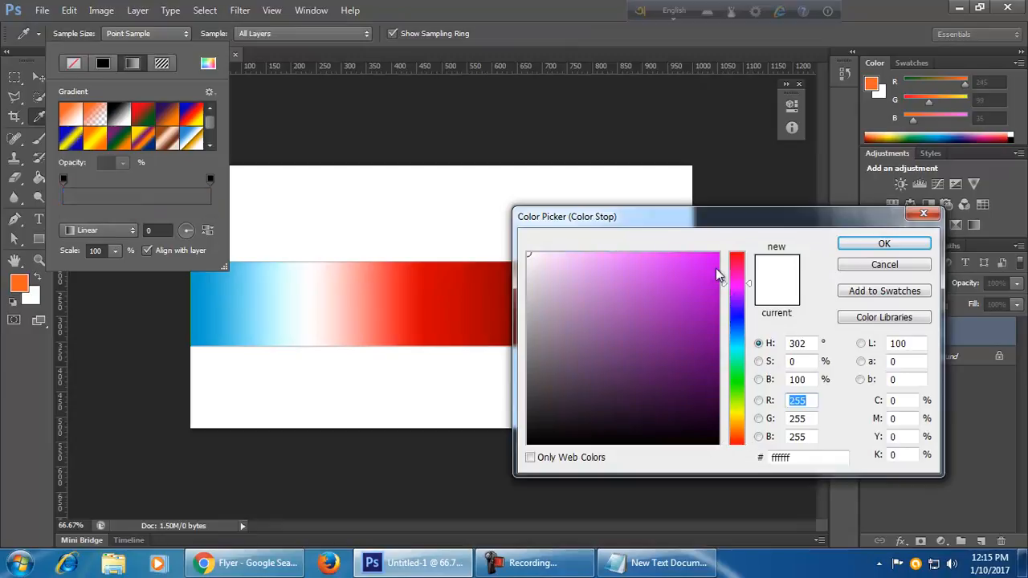
left_click(719, 254)
left_click(900, 244)
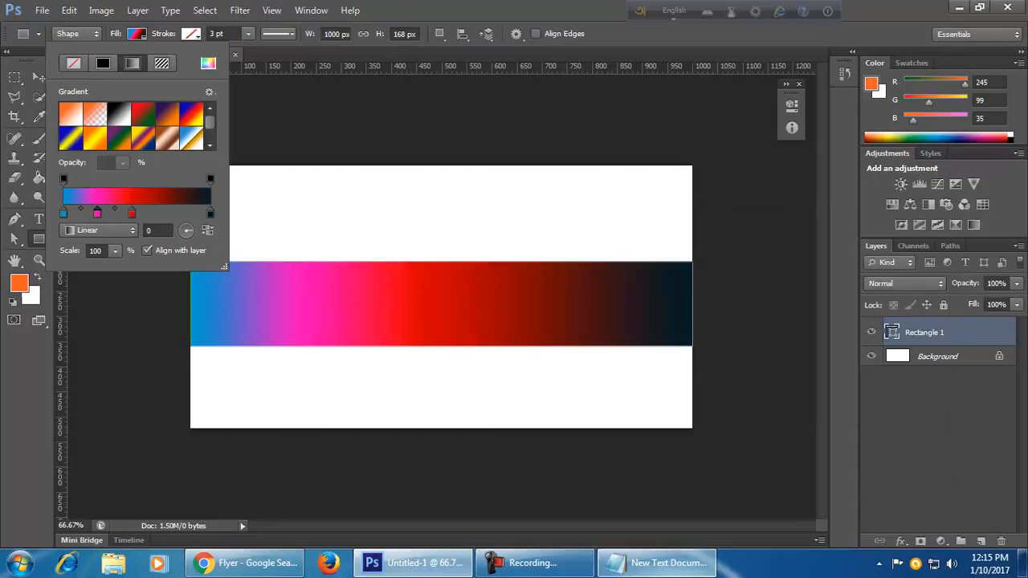
mouse_move(634, 564)
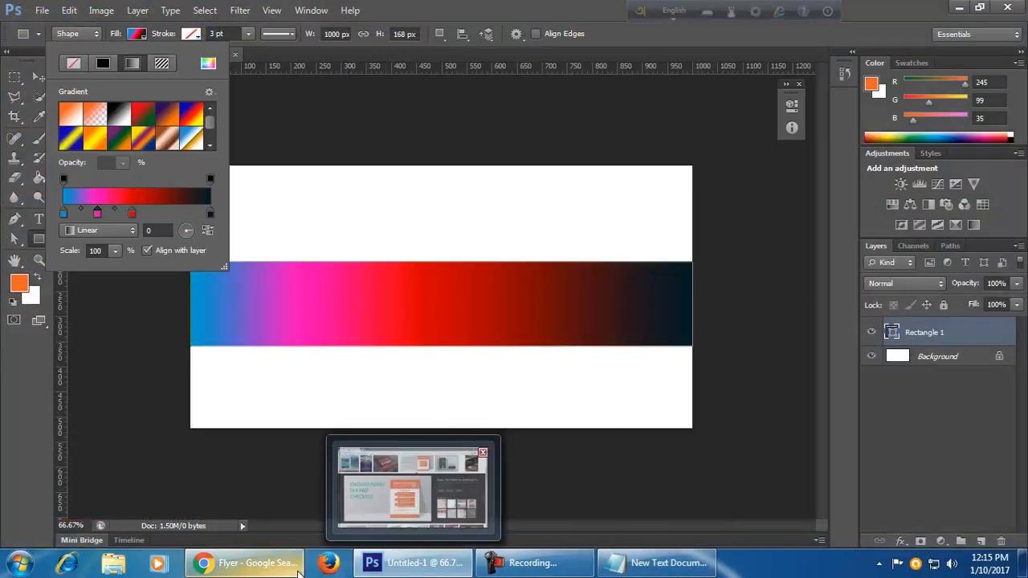
key("Escape")
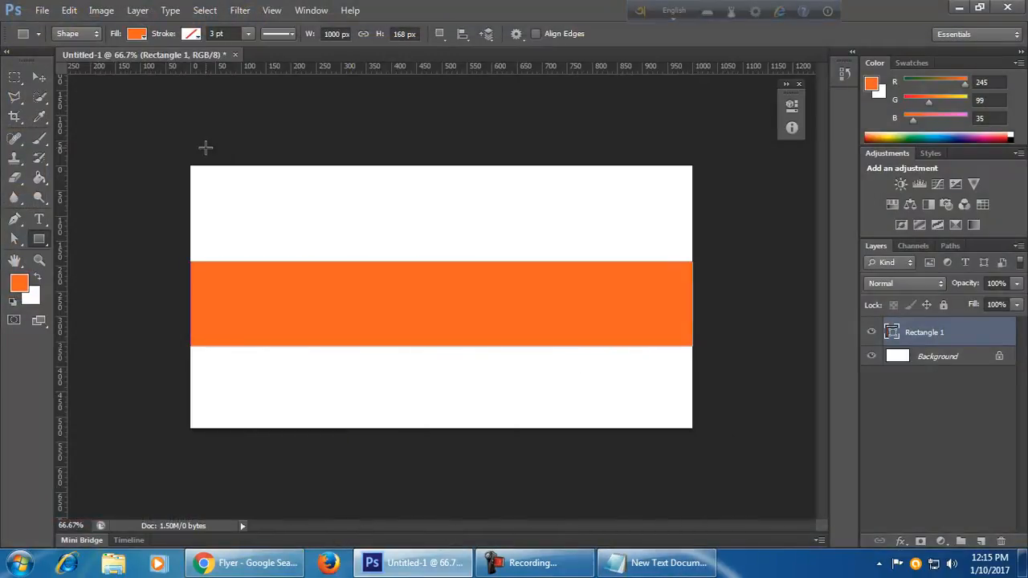
Give the rectangle a black-to-white linear gradient fill and recolor its black stop to dark green.
left_click(137, 33)
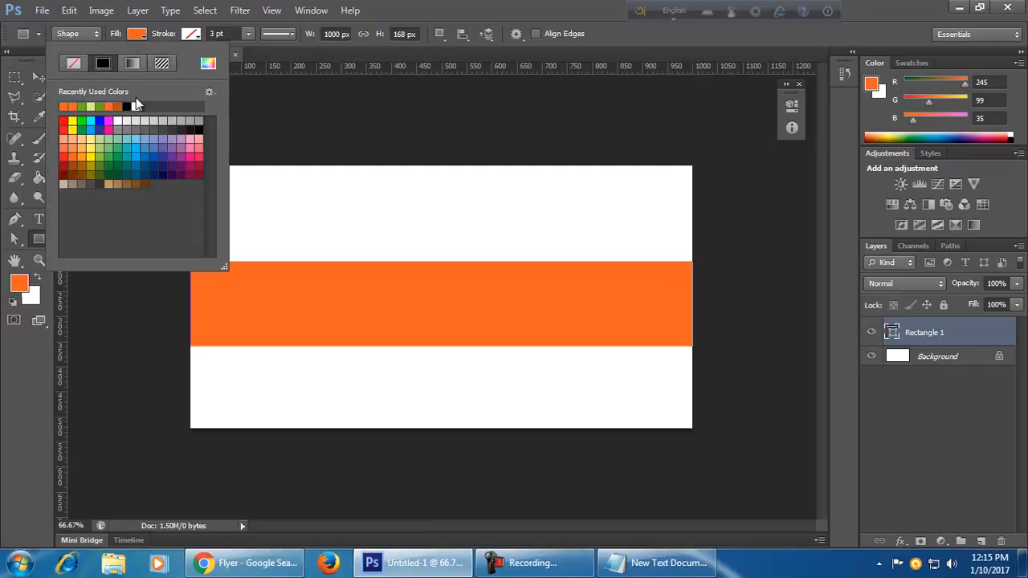
left_click(132, 63)
left_click(63, 212)
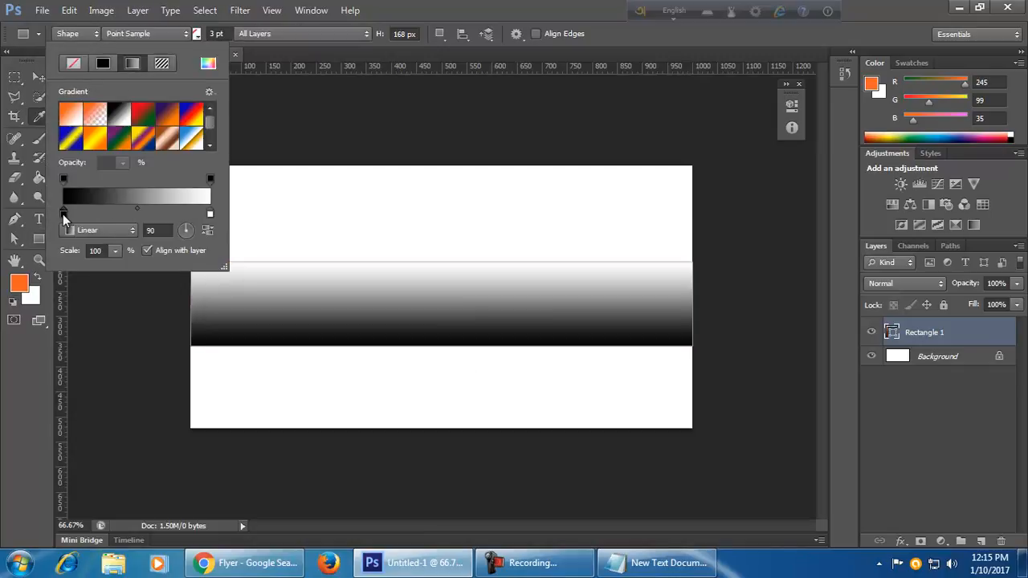
double_click(64, 215)
left_click_drag(738, 377, 713, 383)
left_click(711, 362)
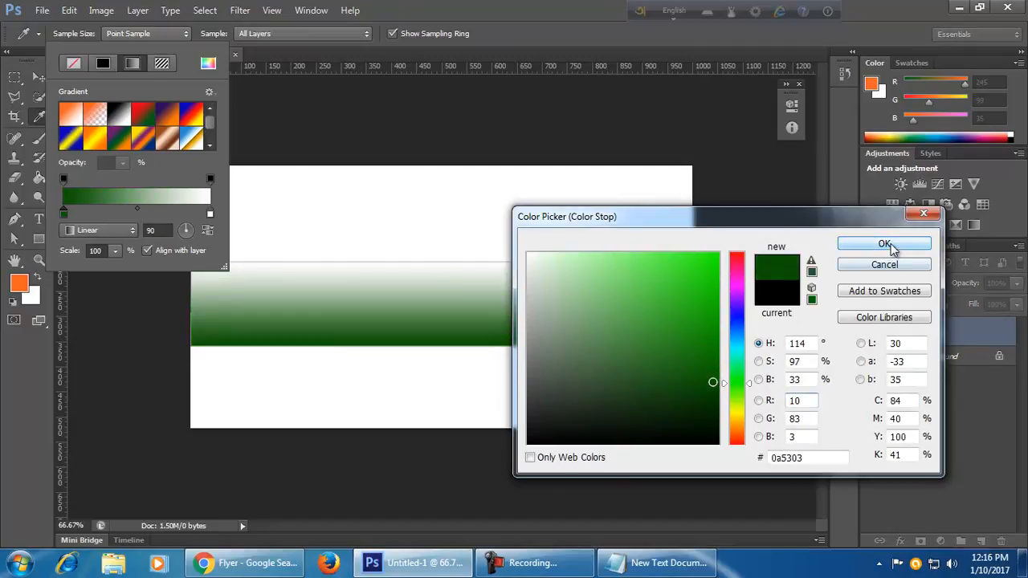
left_click(886, 244)
Recolor the gradient's white stop to a medium green, starting from a green sampled on the rectangle.
left_click(212, 213)
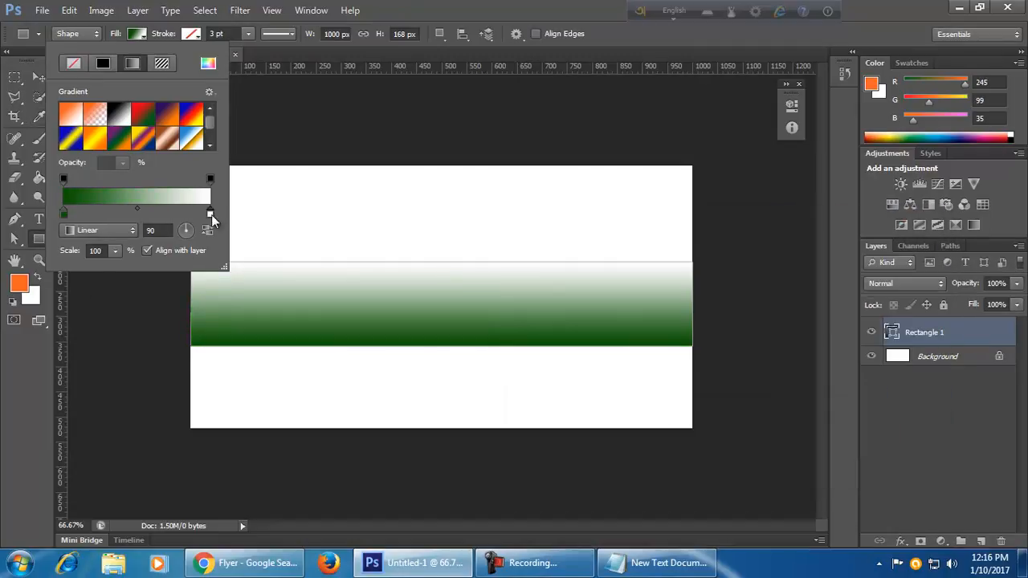
double_click(210, 214)
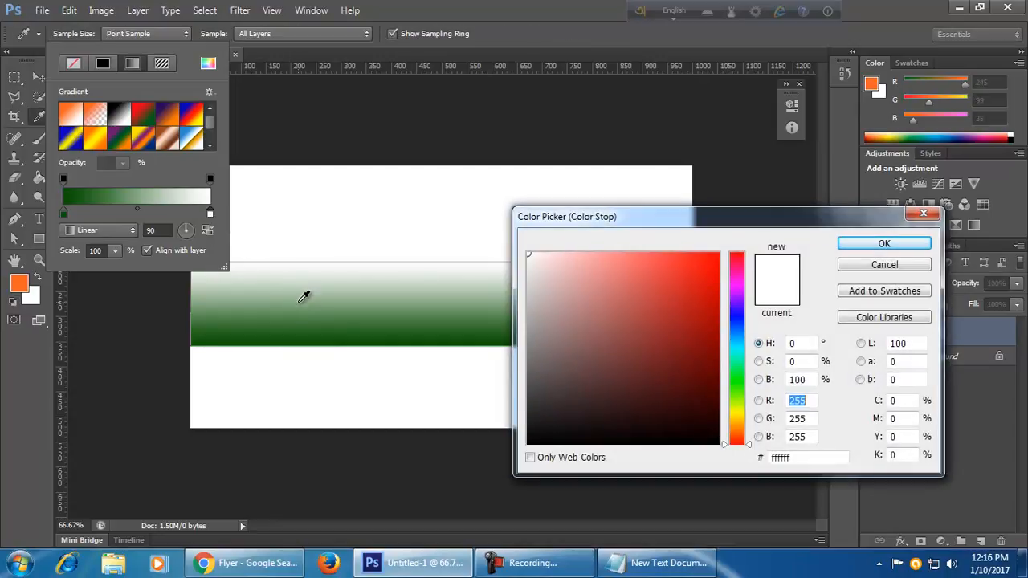
left_click(300, 322)
left_click_drag(696, 322, 726, 280)
left_click_drag(706, 222, 834, 216)
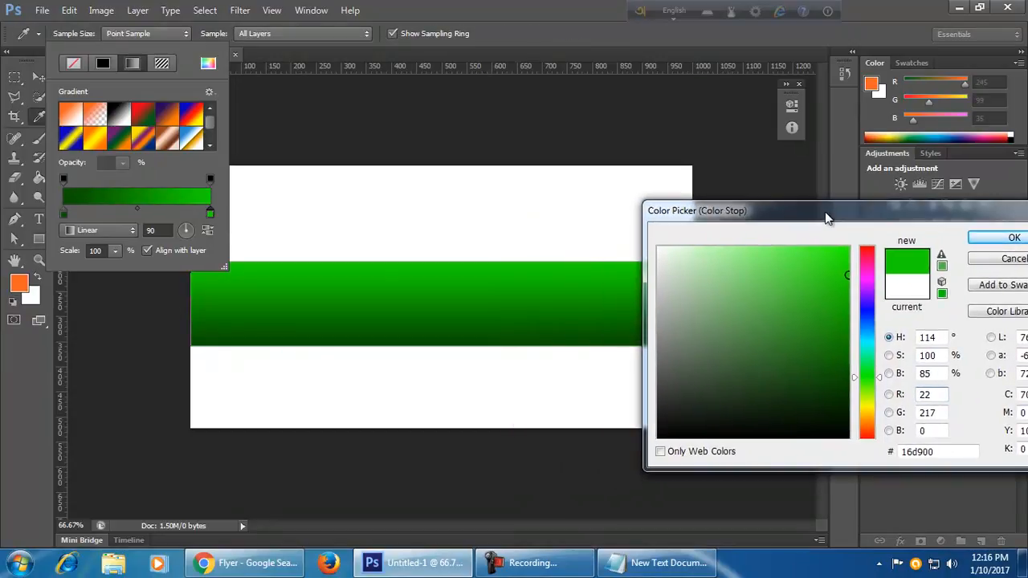
left_click(846, 300)
left_click(976, 239)
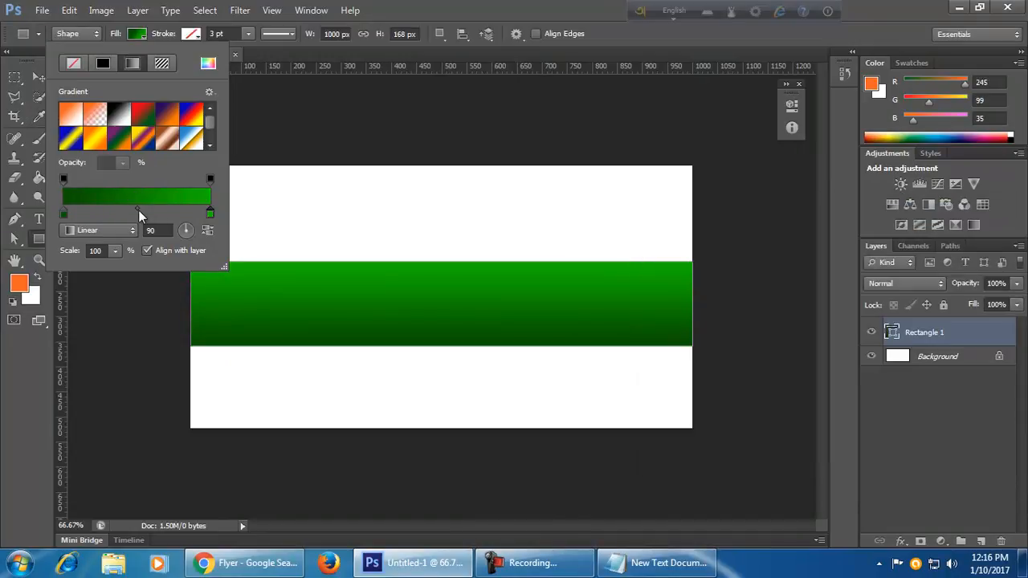
left_click(583, 7)
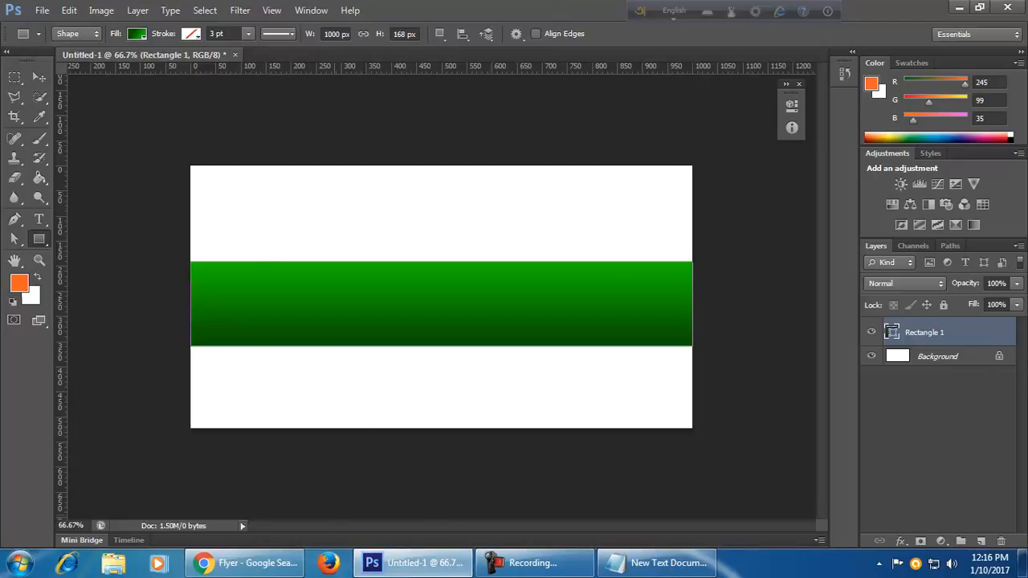
Try several preset gradients on the rectangle, including blue-red-yellow, orange-yellow-orange and black-to-white.
left_click(136, 33)
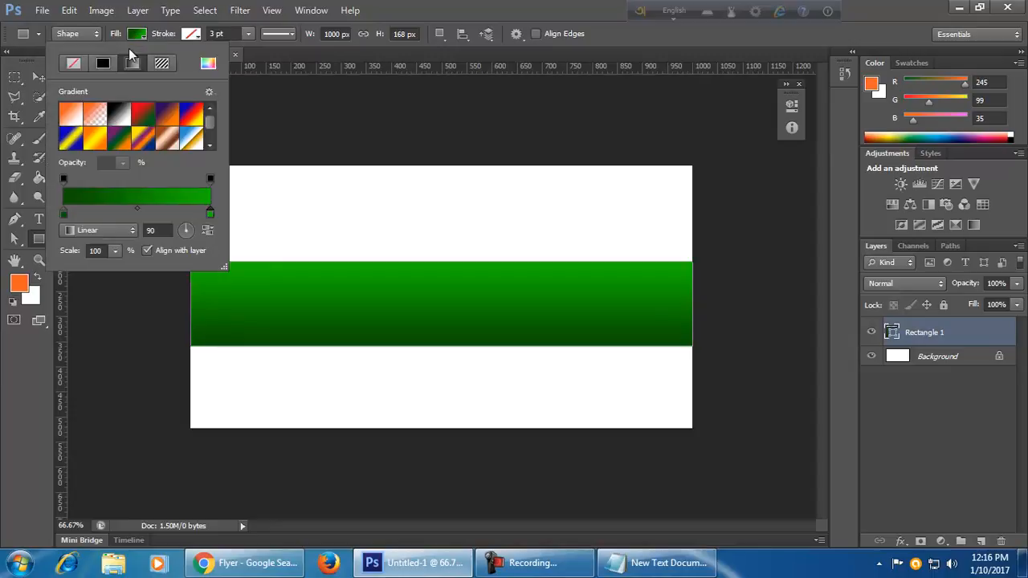
left_click(142, 140)
left_click(190, 143)
left_click(187, 116)
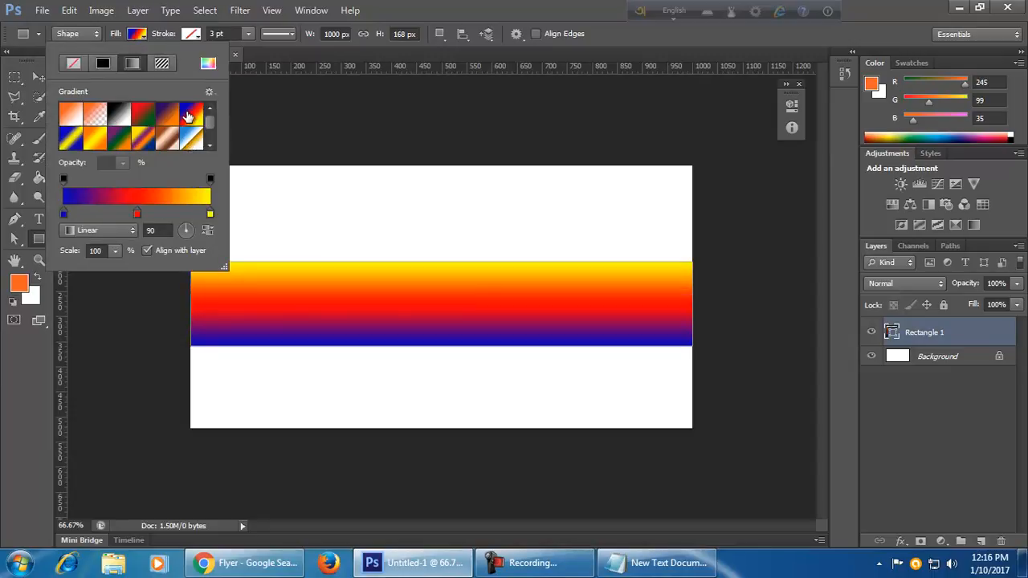
left_click(97, 138)
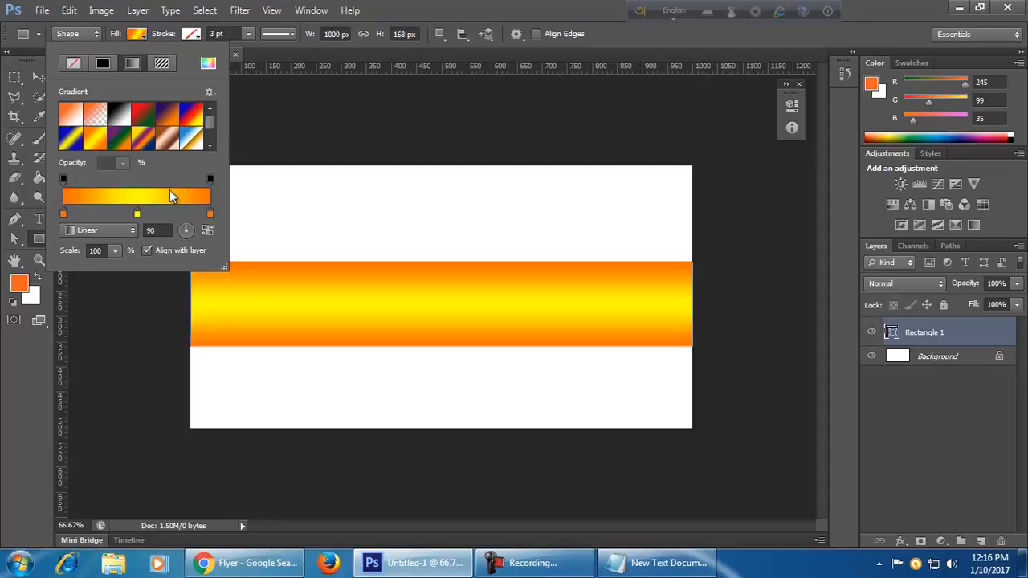
left_click(118, 121)
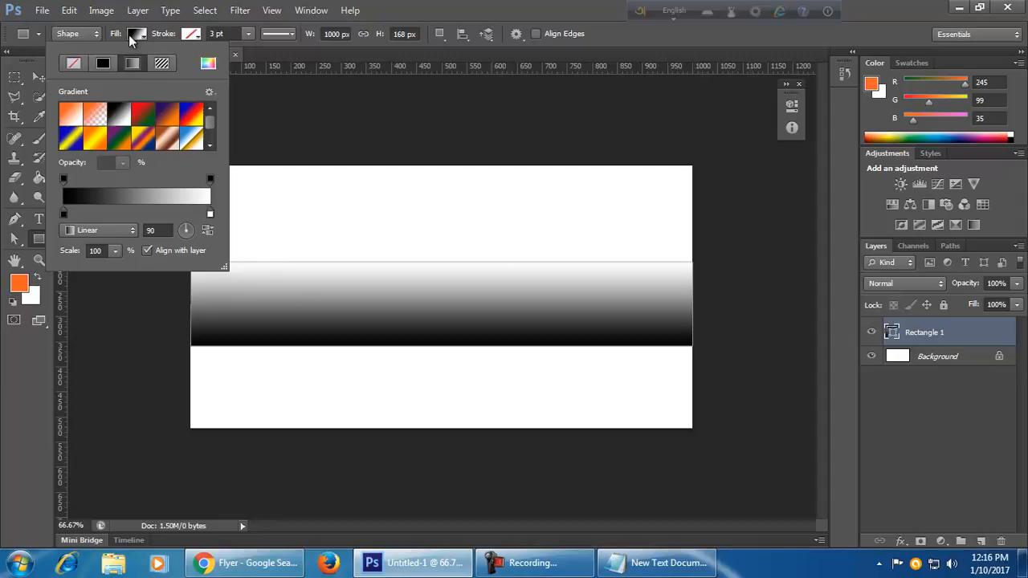
left_click(138, 37)
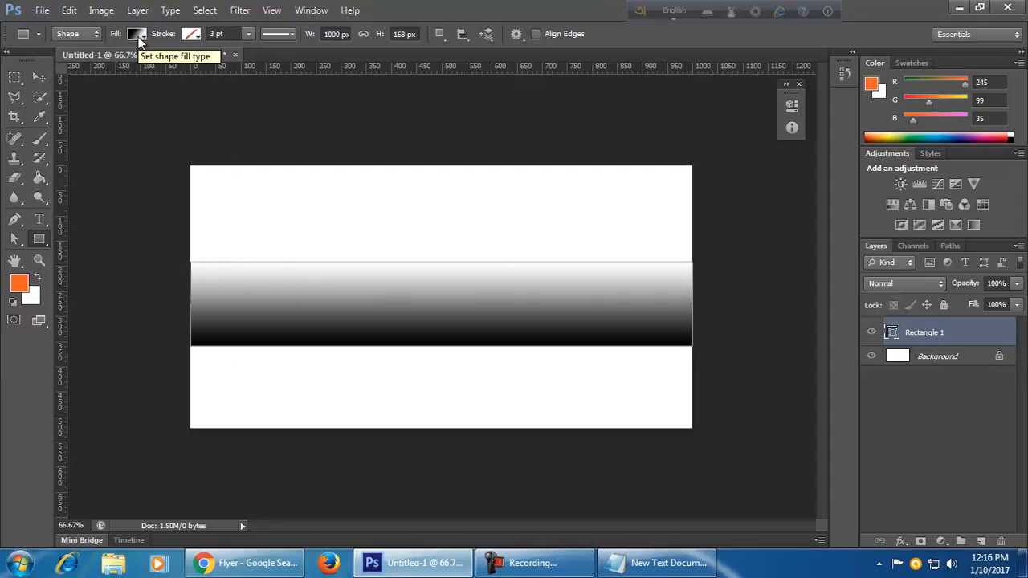
Delete the gradient-filled rectangle from the document.
key("v")
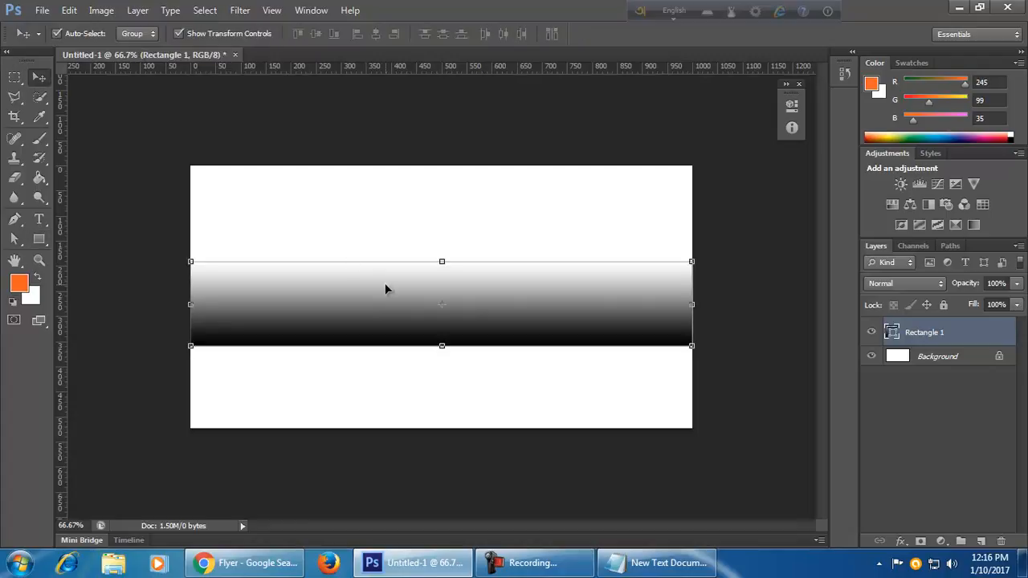
key("Delete")
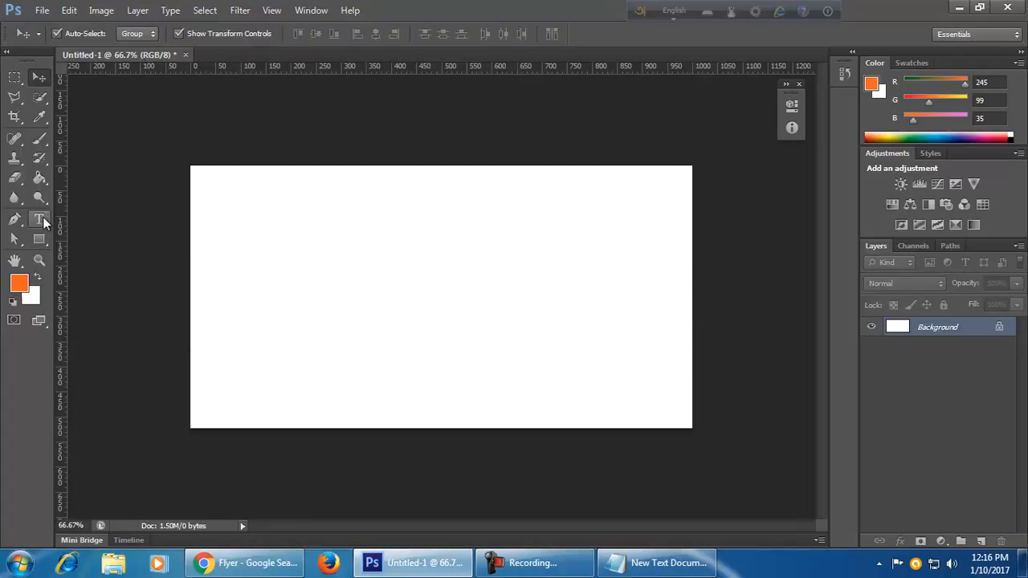
Add the horizontal text "Arcadia IT" in orange Lato Bold at 90 pt on the upper part of the canvas.
left_click(42, 217)
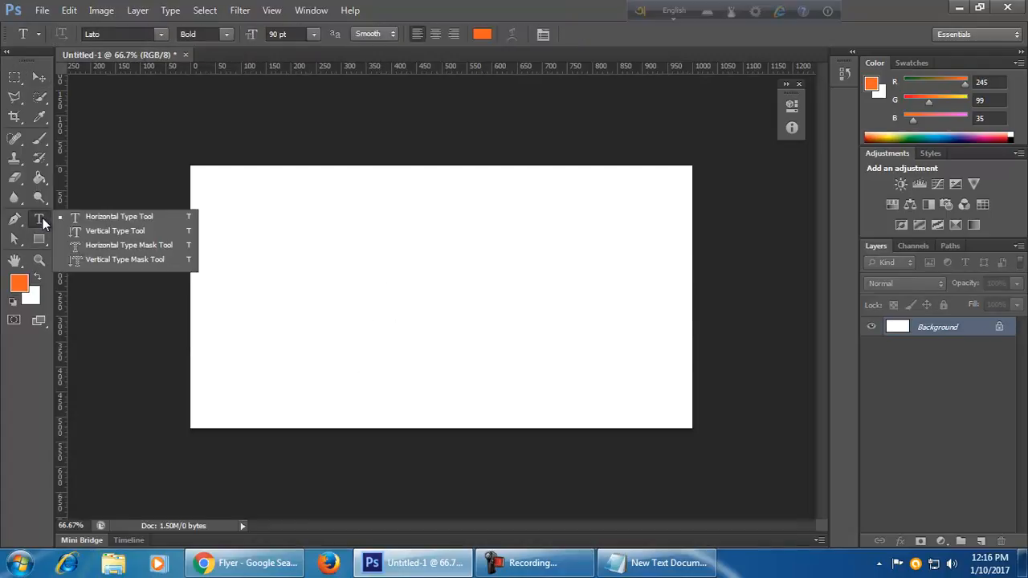
left_click(164, 218)
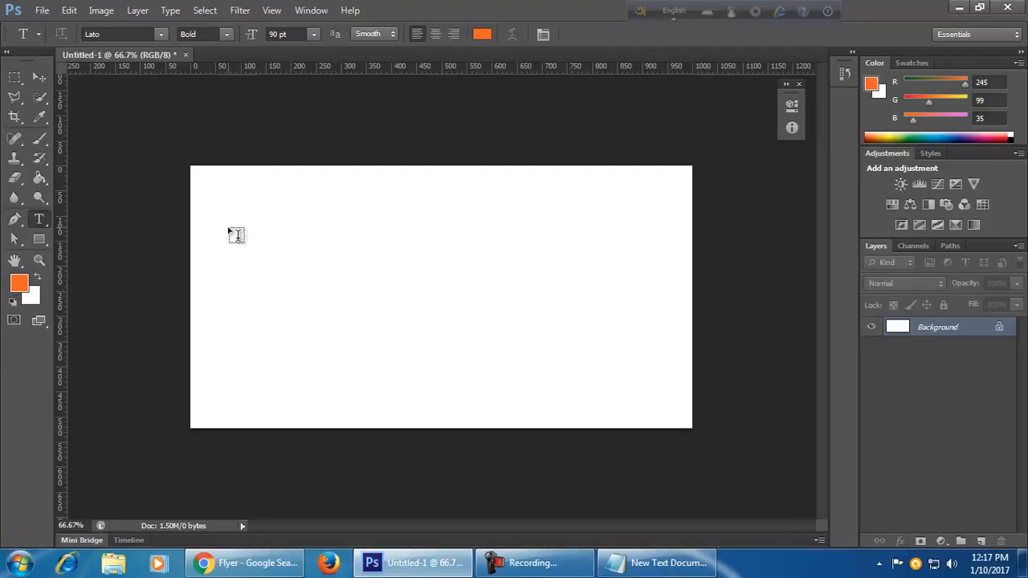
left_click(275, 236)
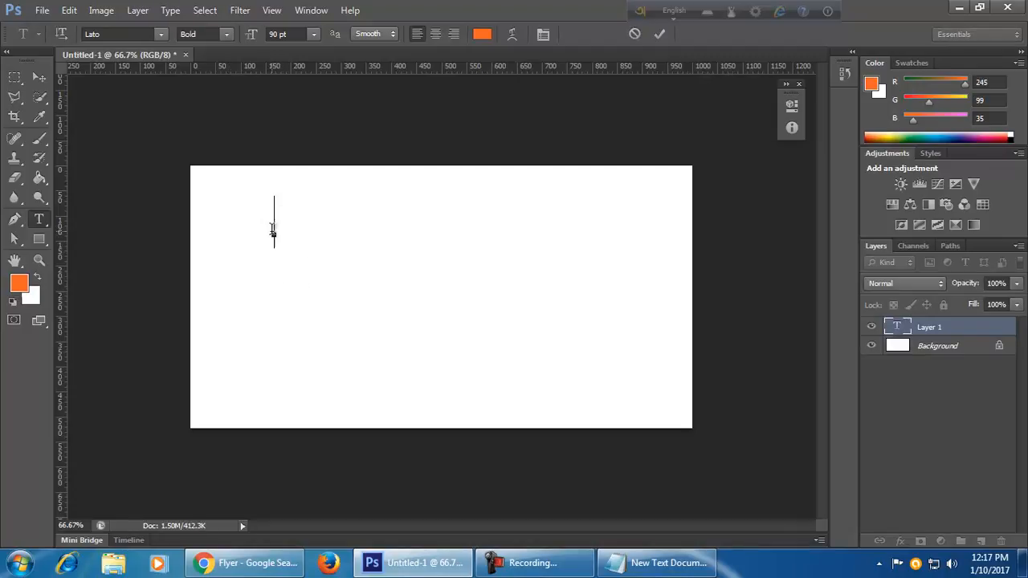
left_click(162, 34)
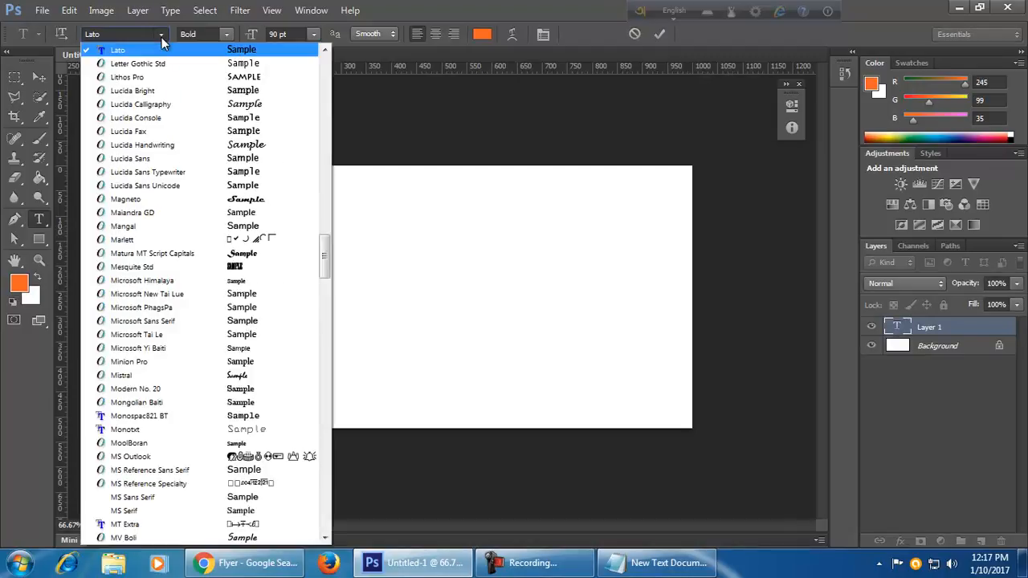
left_click(161, 37)
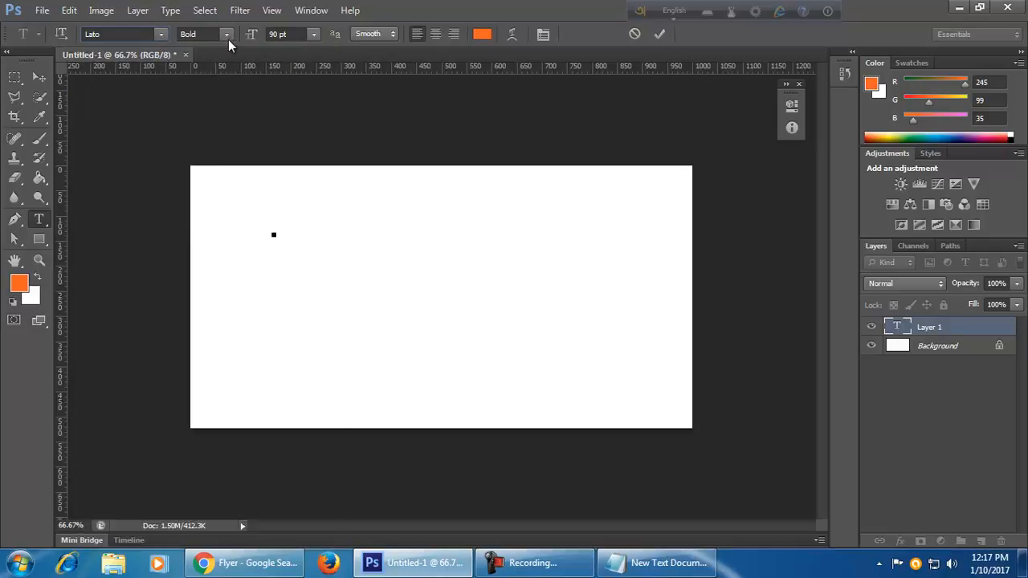
left_click(227, 36)
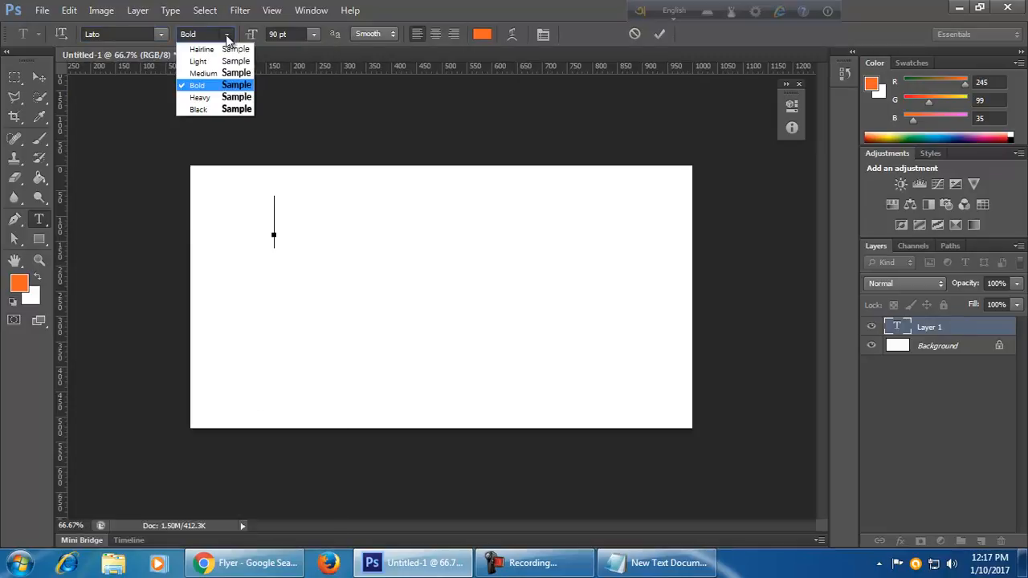
left_click(228, 37)
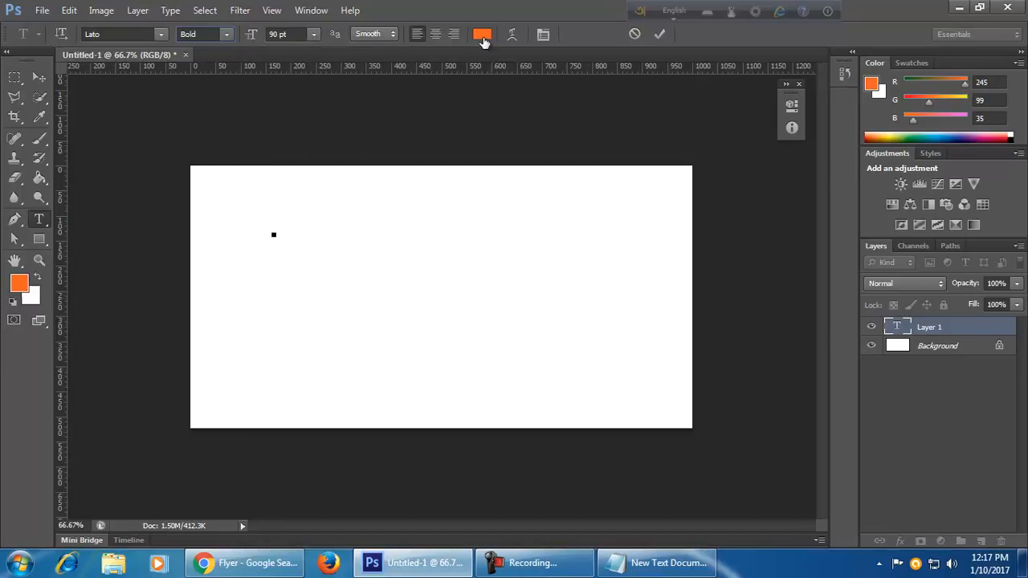
type("Mo")
type("ca")
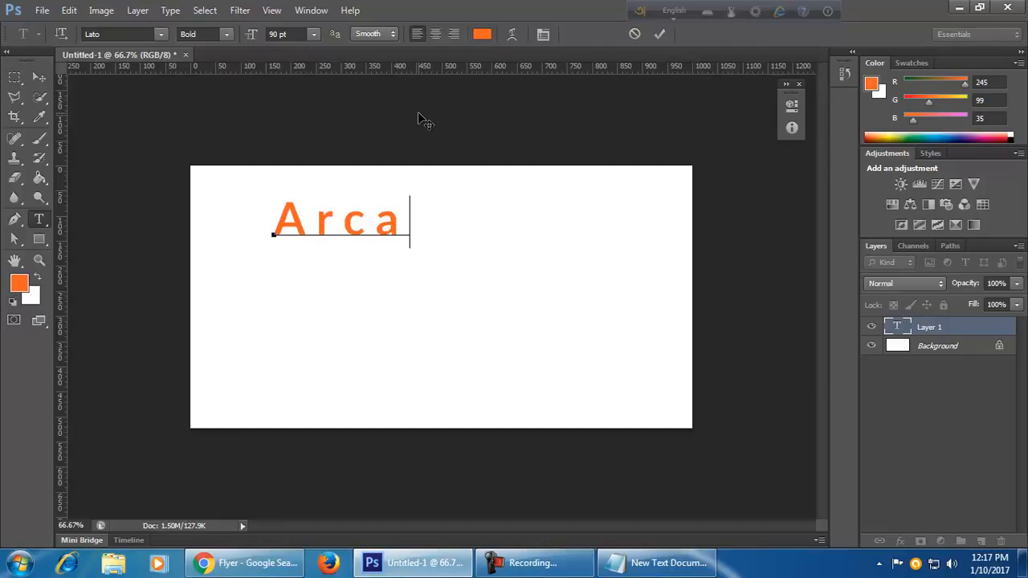
type("dia IT")
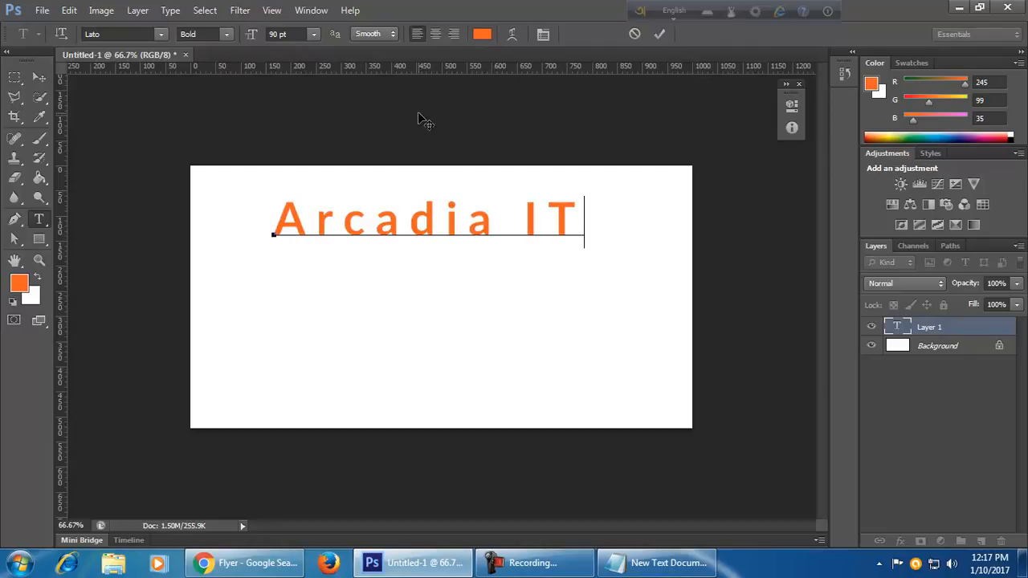
left_click(38, 77)
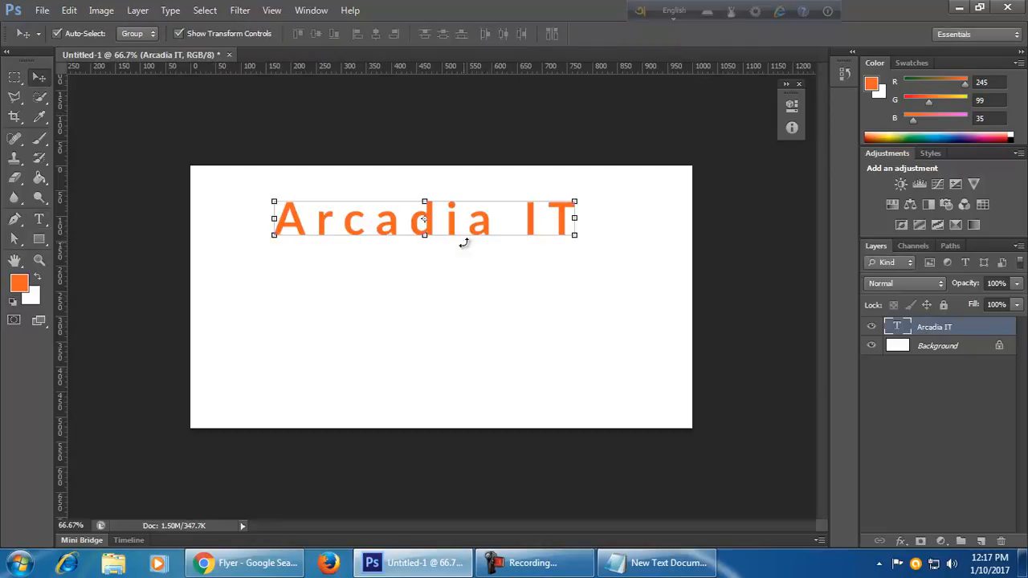
Move the Arcadia IT text down to the vertical middle of the canvas.
left_click(41, 220)
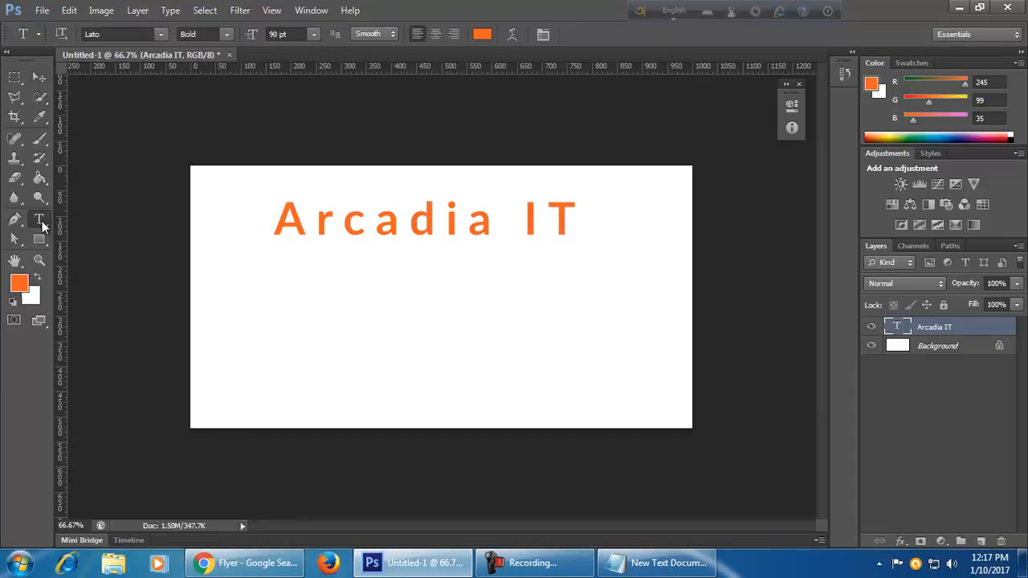
left_click(40, 78)
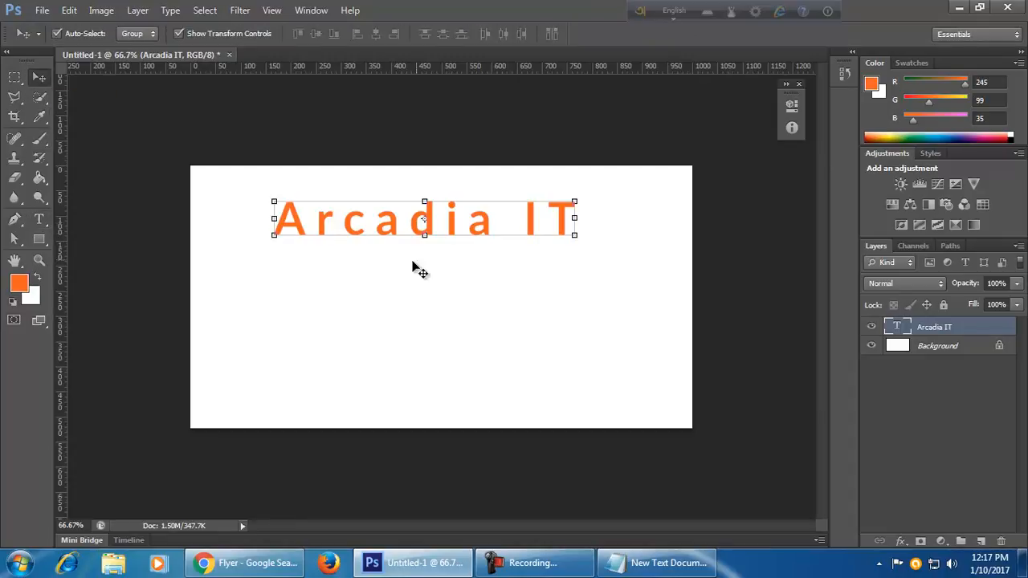
left_click_drag(456, 233, 451, 310)
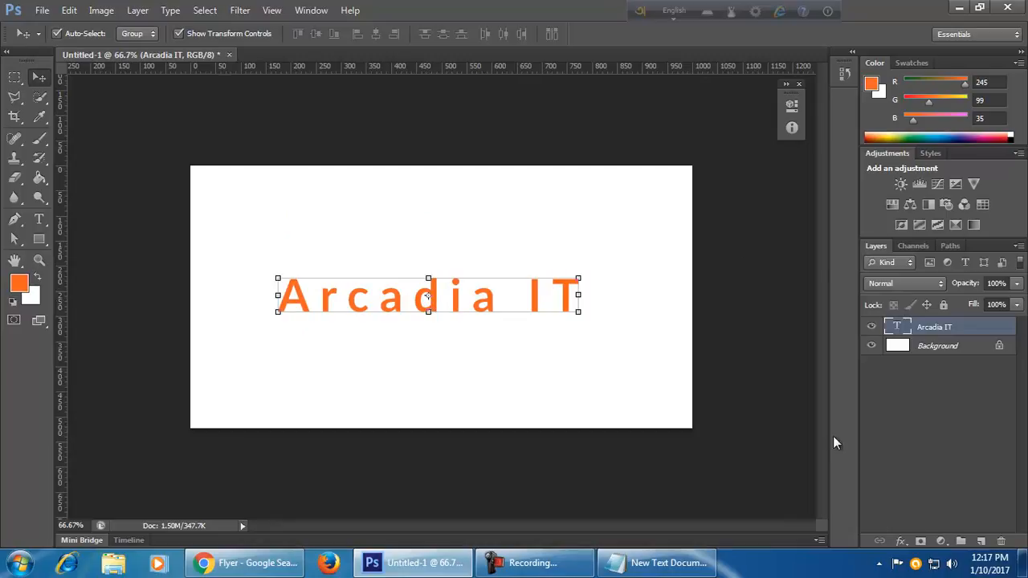
Try font sizes of 120 pt and 500 pt on the Arcadia IT text and discard the changes.
double_click(897, 327)
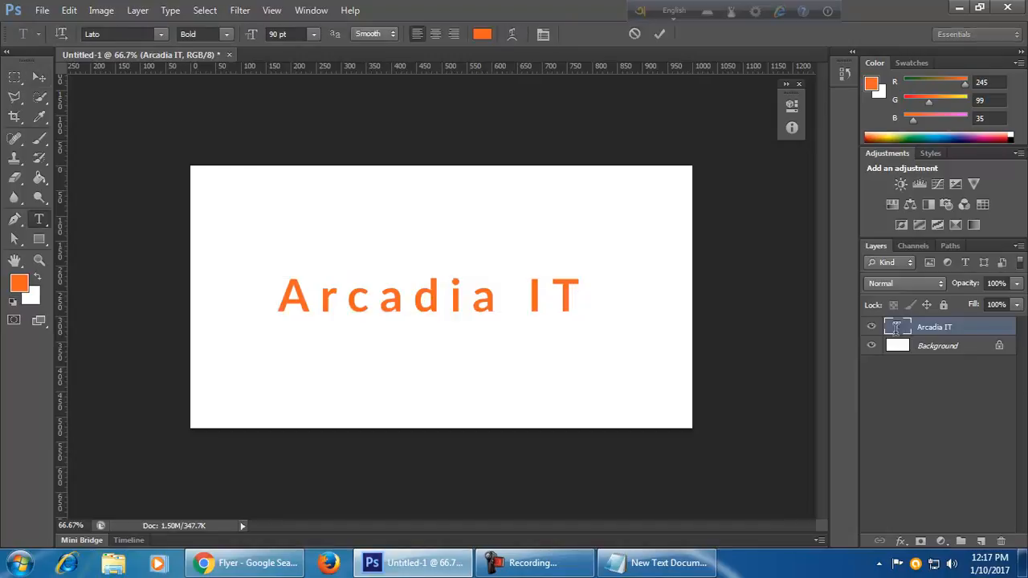
left_click(315, 34)
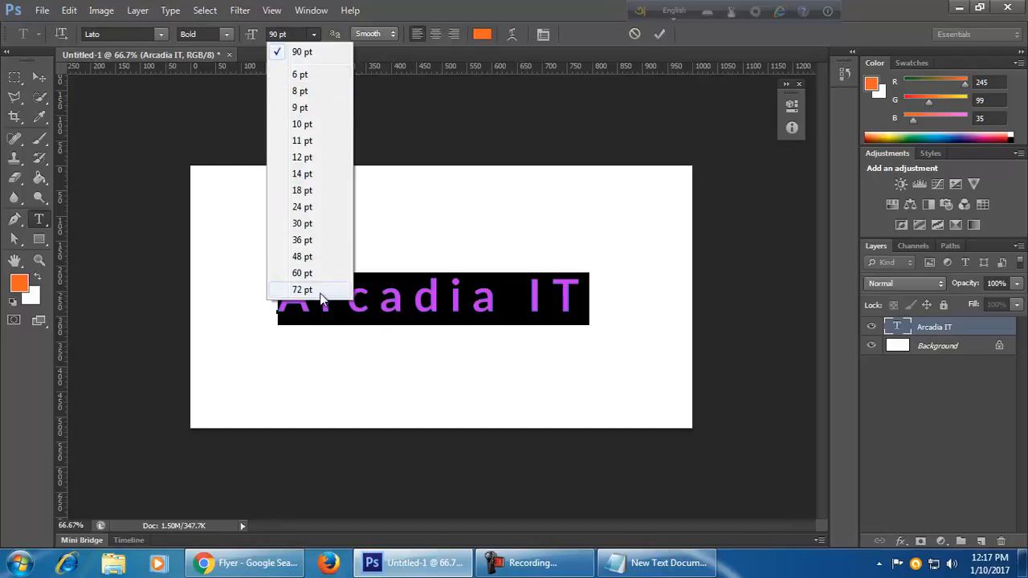
left_click(295, 52)
type("120")
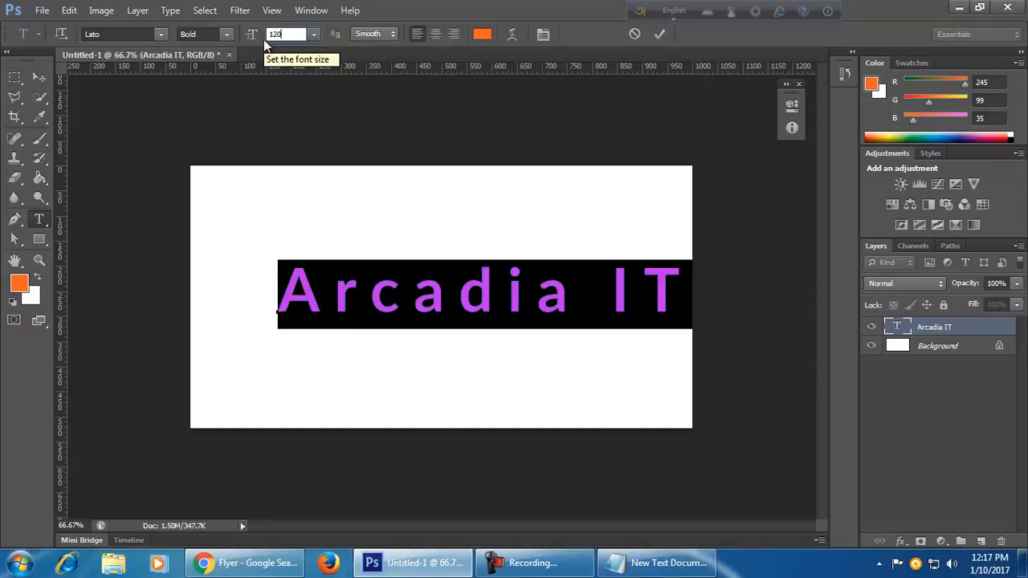
type("1")
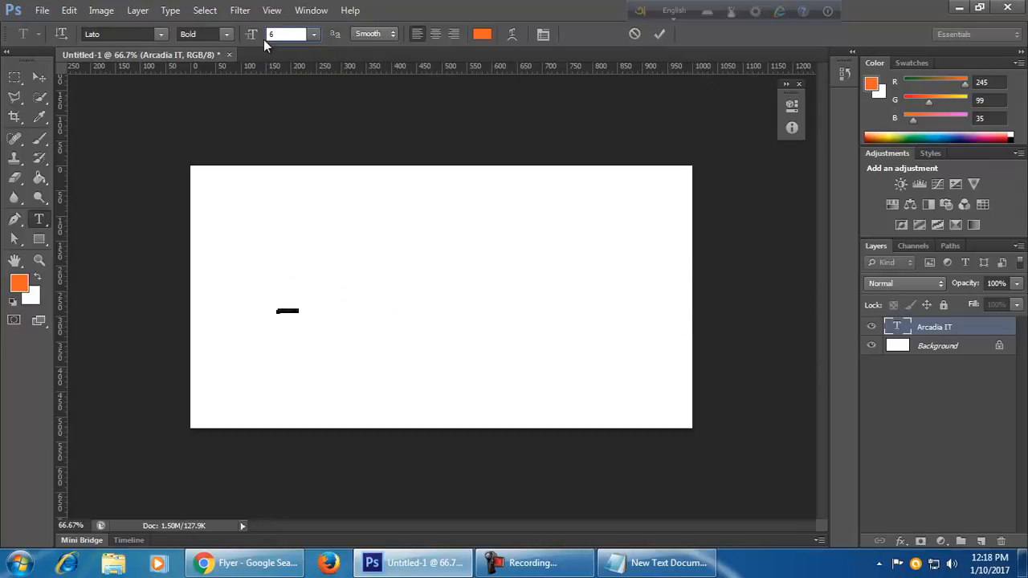
key("BackSpace")
type("500")
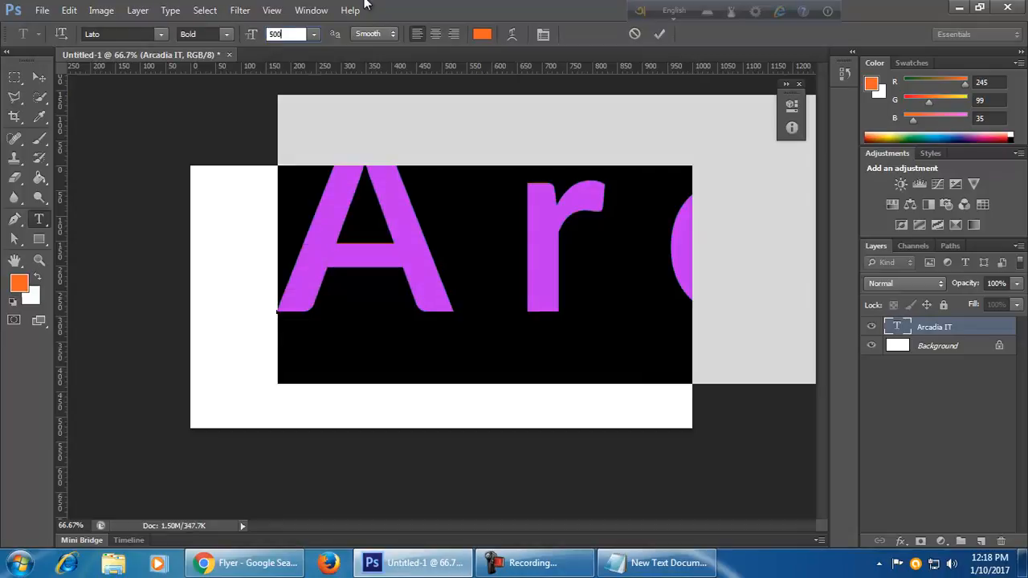
key("Return")
key("Escape")
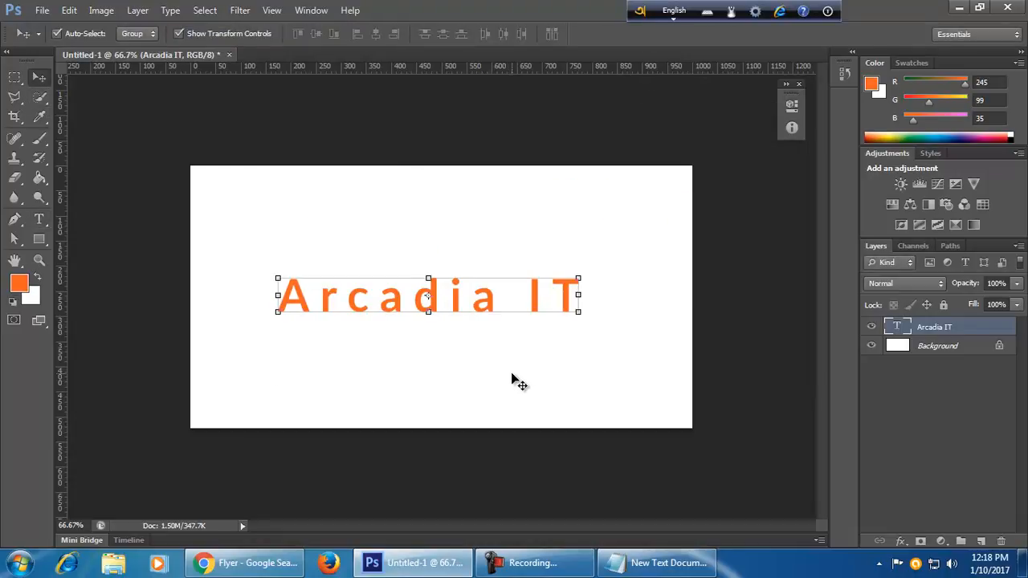
Scale the Arcadia IT text up to about 148% with Free Transform and center it on the canvas.
key("ctrl+t")
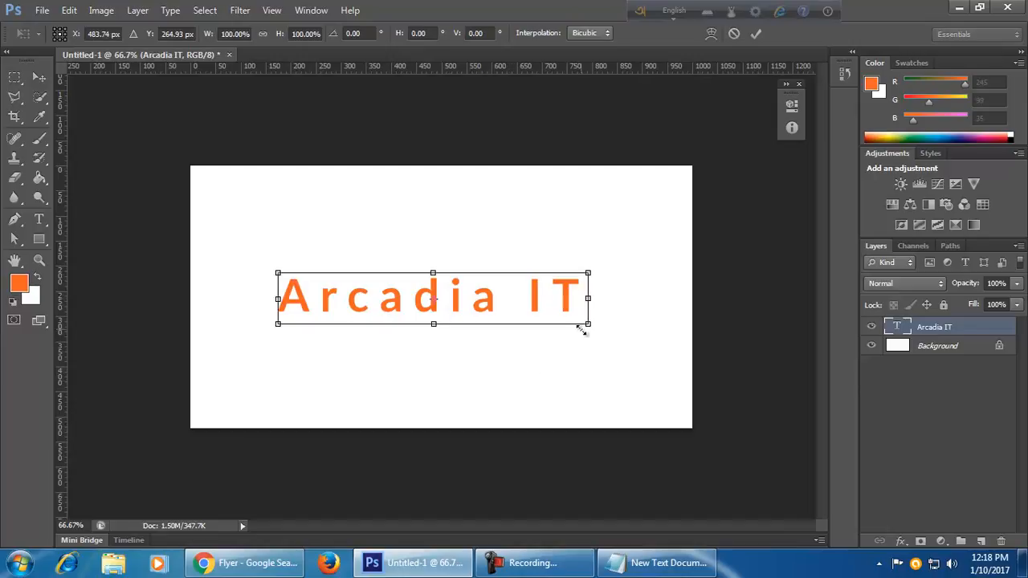
left_click_drag(590, 325, 662, 387)
left_click_drag(523, 308, 533, 313)
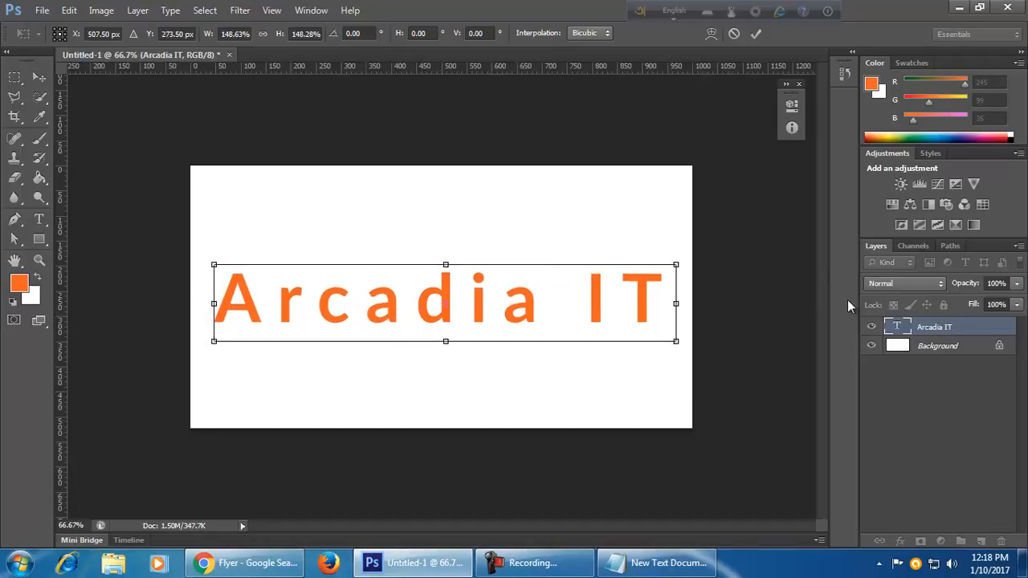
left_click(759, 33)
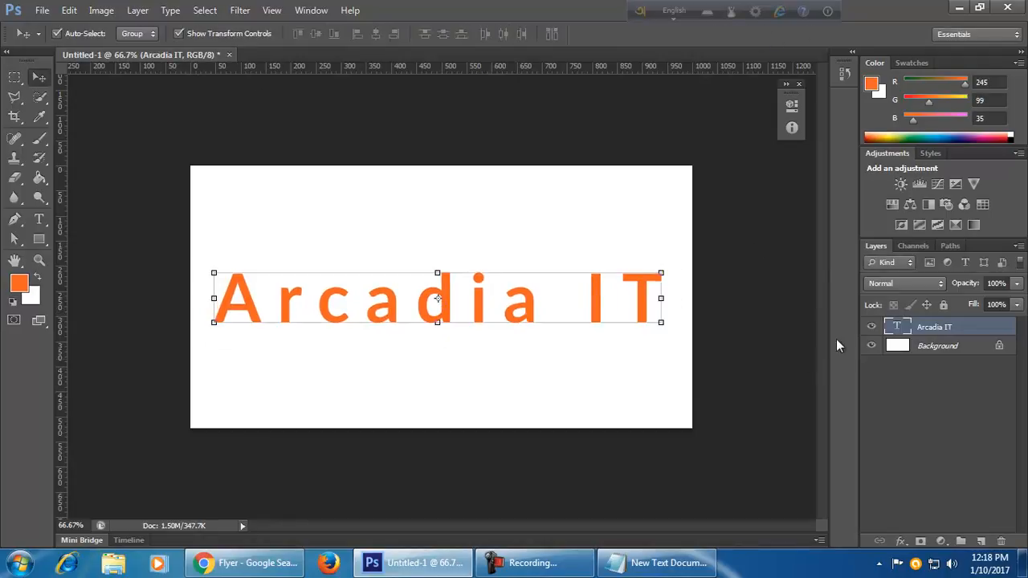
Set the font size of the Arcadia IT text to 133 pt.
double_click(898, 327)
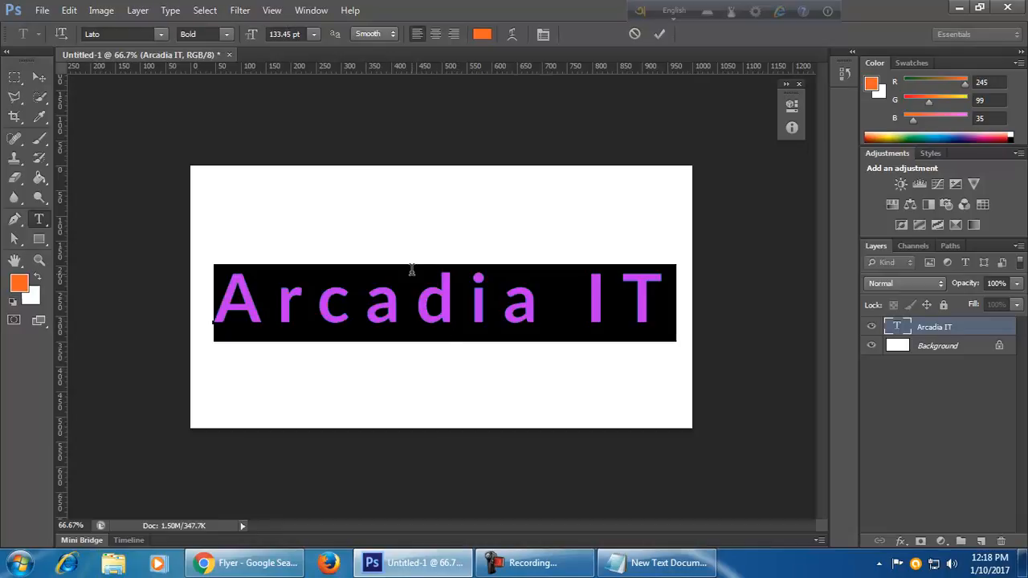
left_click(293, 33)
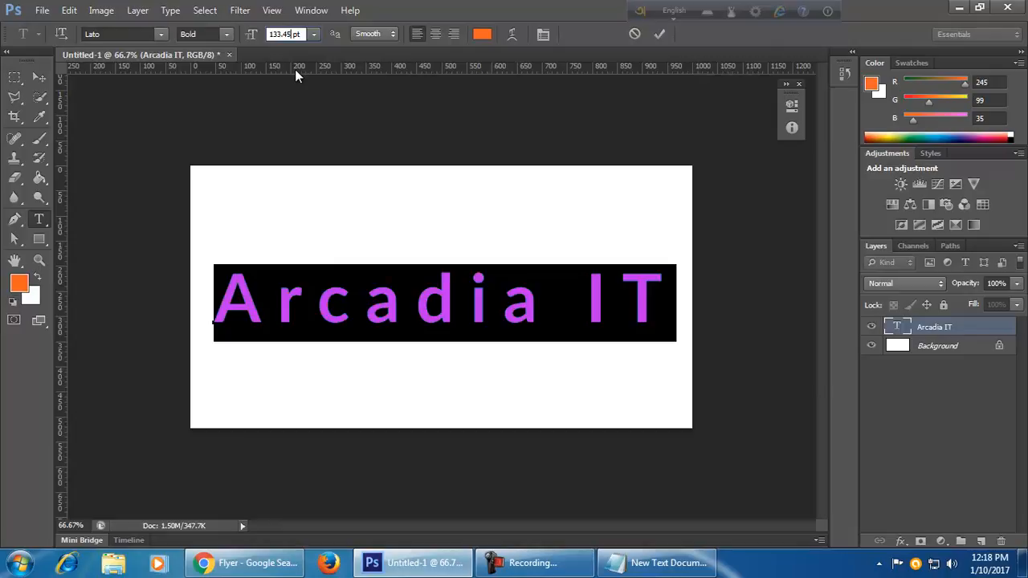
key("BackSpace")
key("BackSpace")
key("BackSpace")
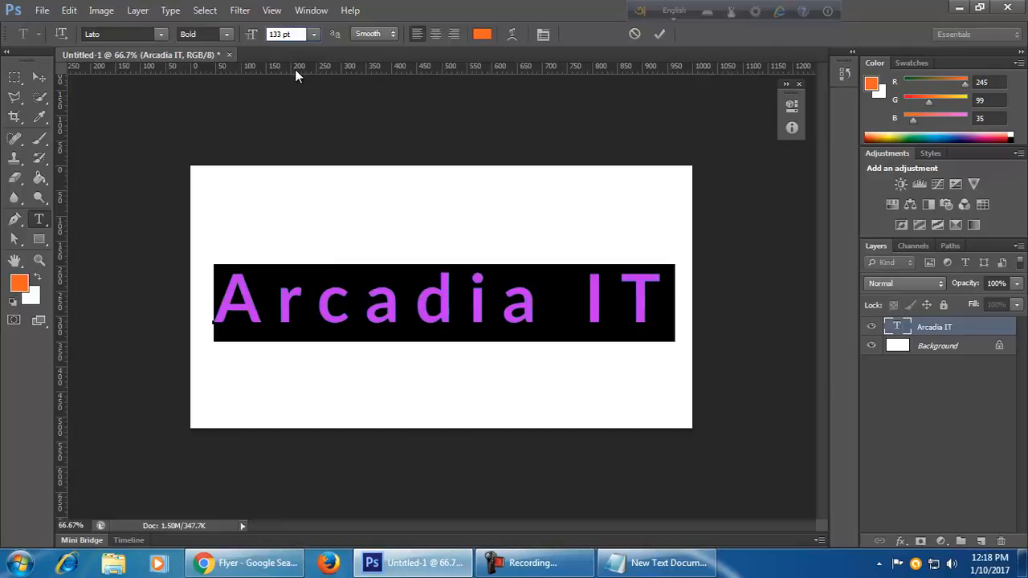
key("Return")
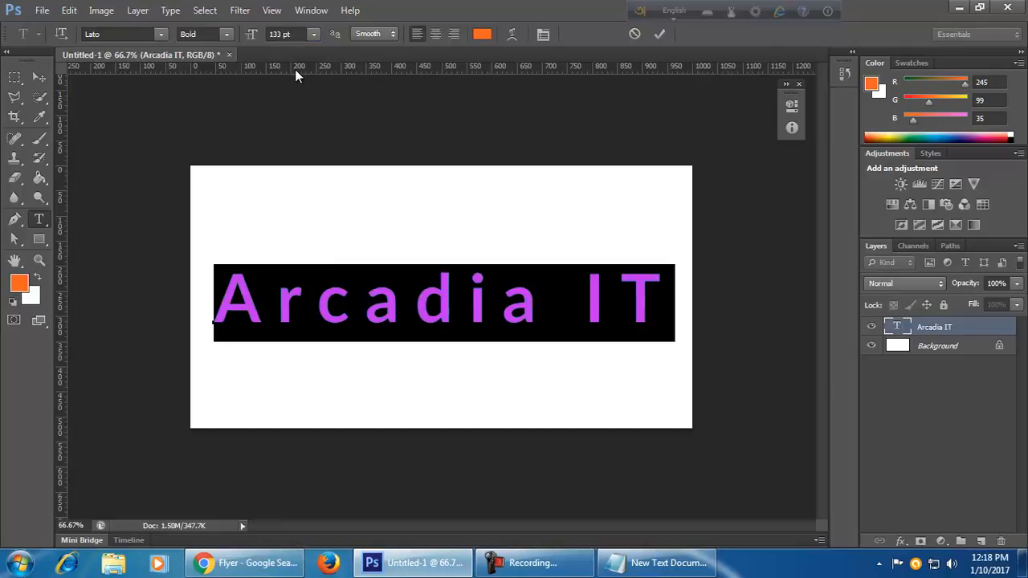
left_click(659, 34)
key("v")
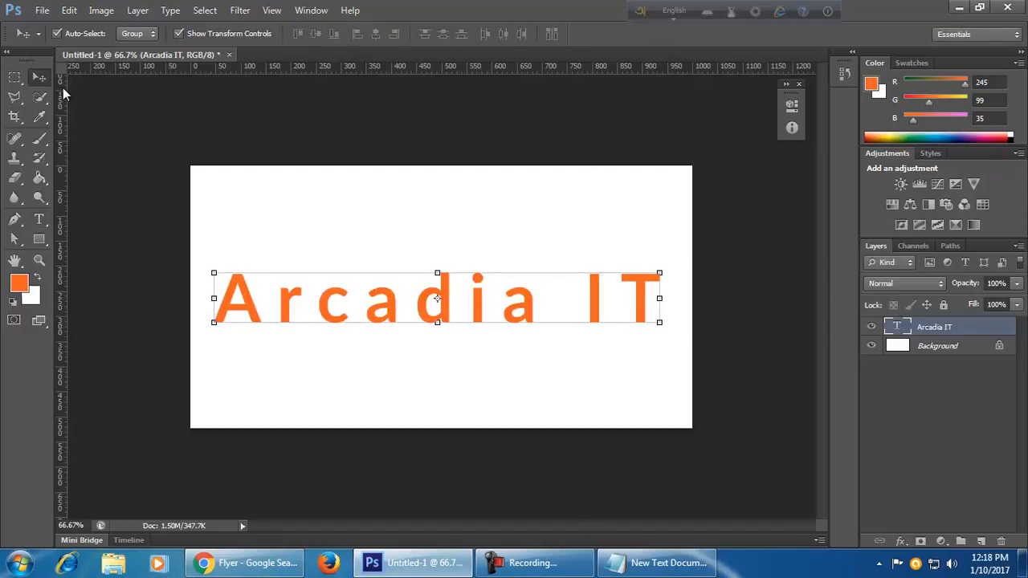
double_click(897, 327)
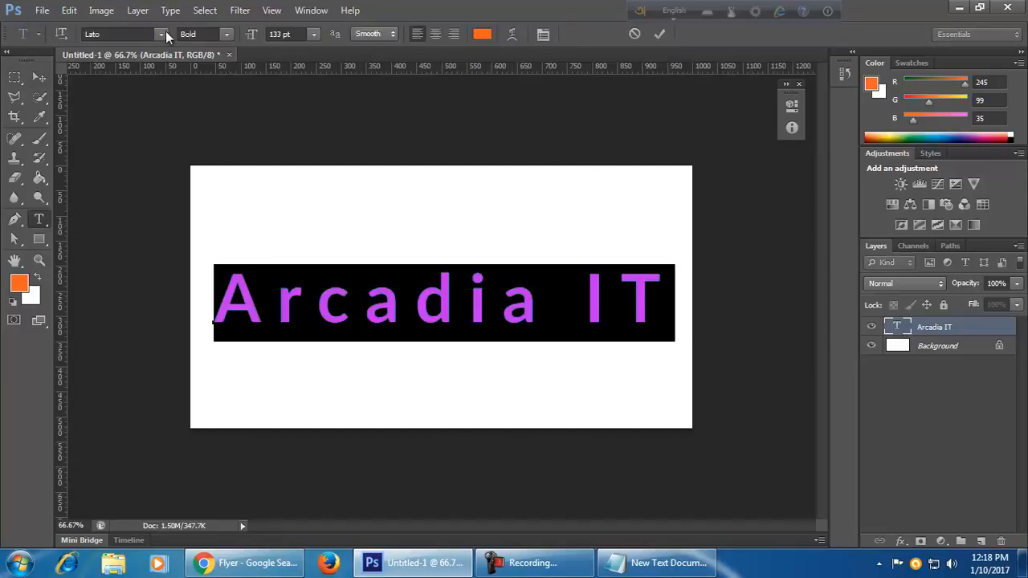
left_click(660, 34)
key("v")
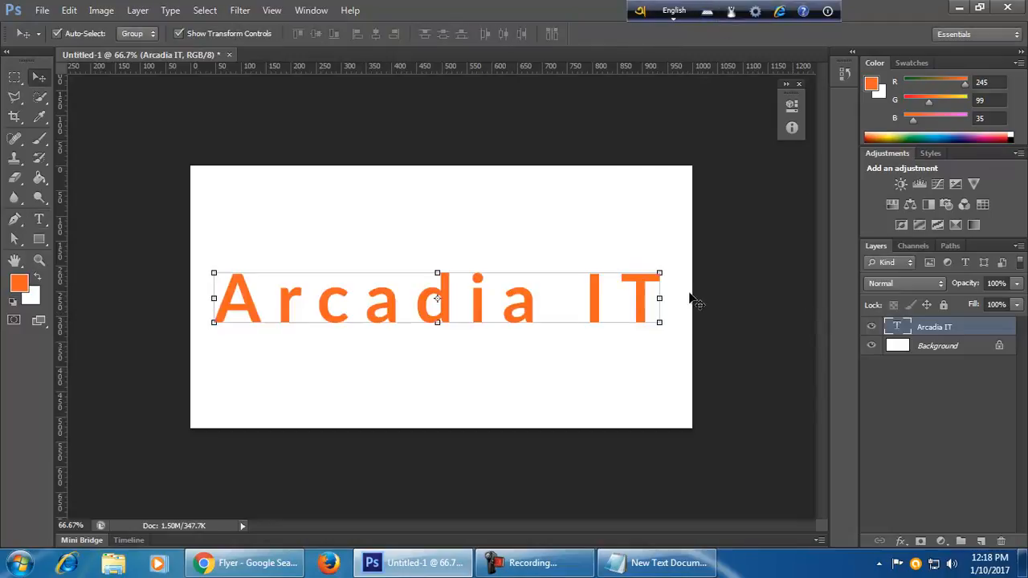
Try Lucida Handwriting and Microsoft Tai Le on the whole Arcadia IT text, and set its font to Bernard MT Condensed.
double_click(898, 327)
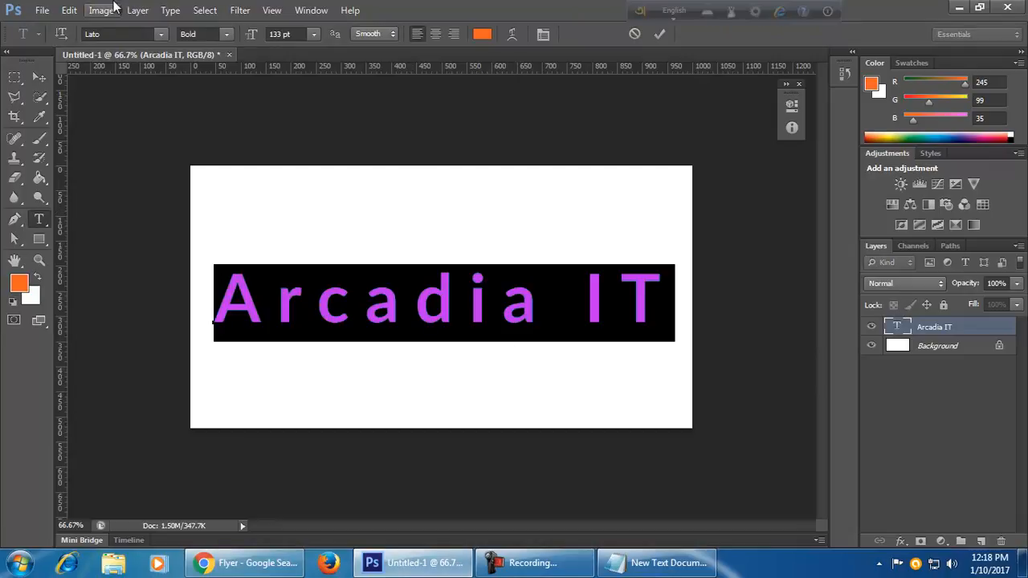
left_click(161, 34)
left_click(296, 155)
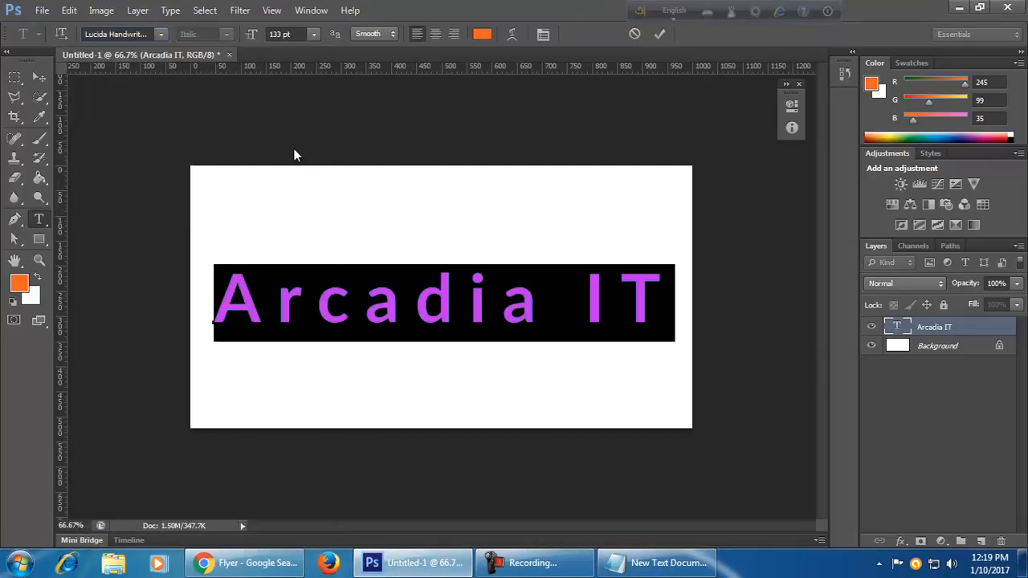
left_click(161, 34)
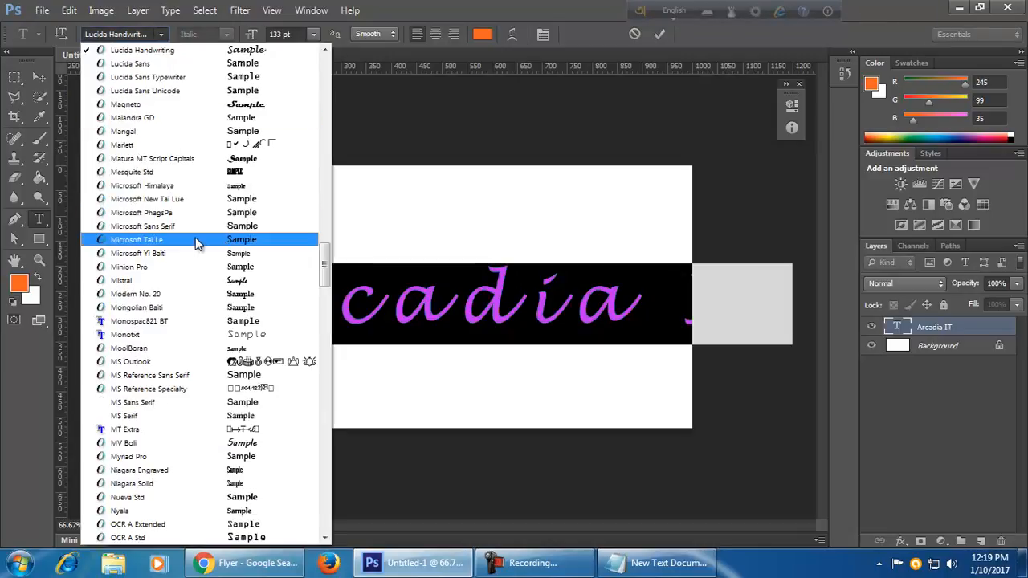
left_click(251, 239)
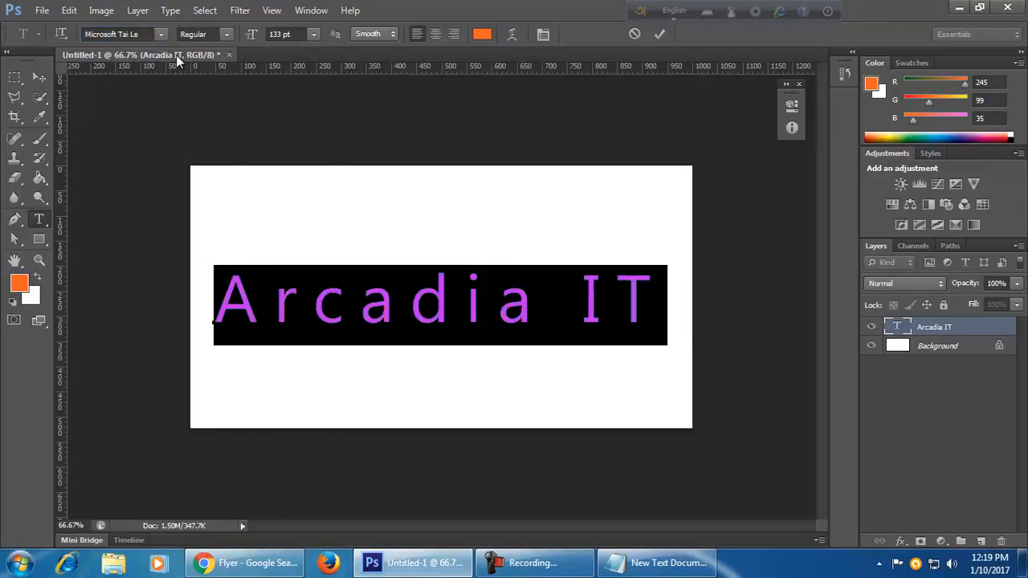
left_click(163, 36)
left_click_drag(325, 237, 340, 76)
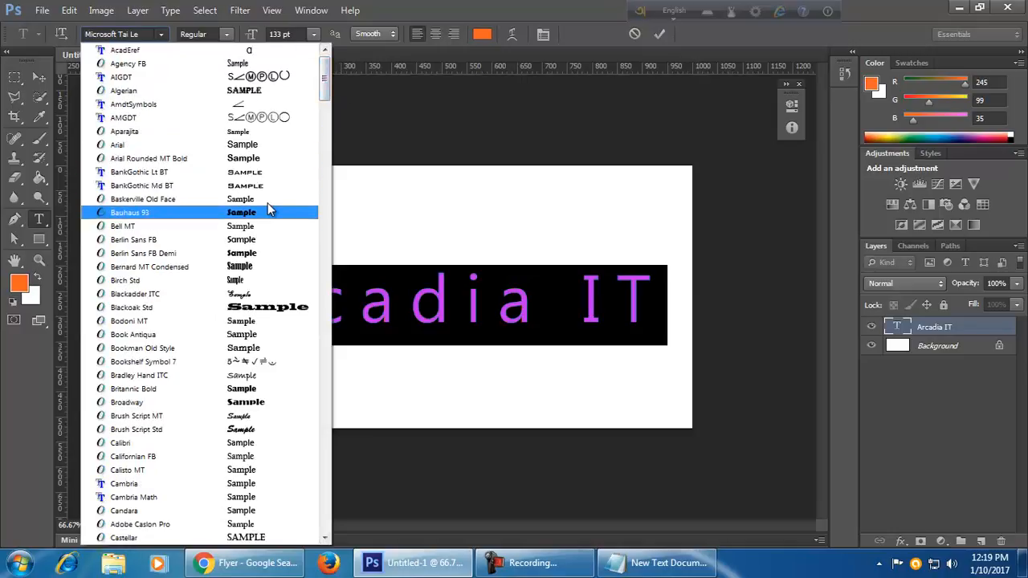
left_click(254, 266)
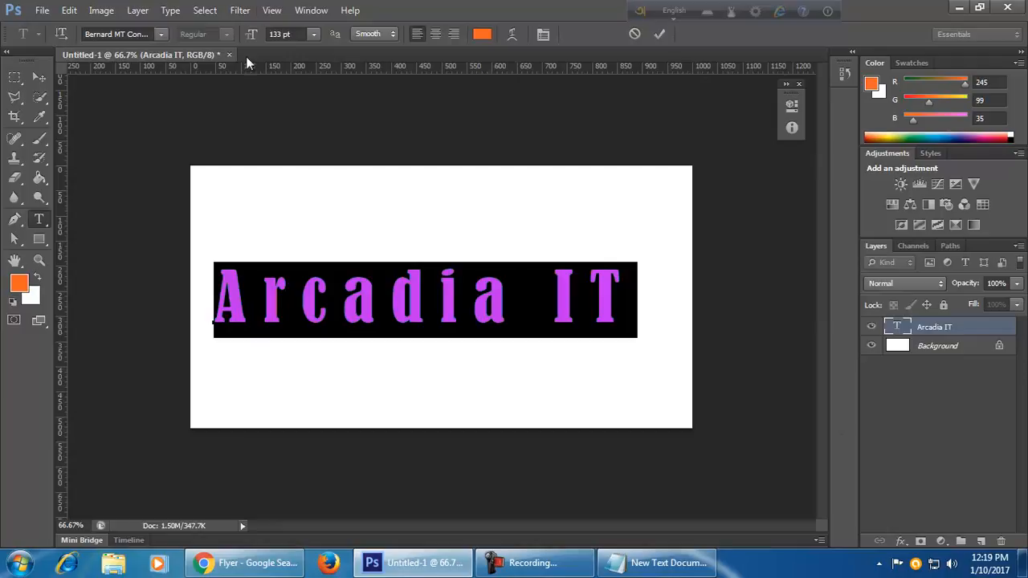
Change the color of the Arcadia IT text to a dark green close to 033f32.
left_click(484, 36)
left_click(868, 335)
left_click_drag(867, 336, 844, 367)
left_click(840, 390)
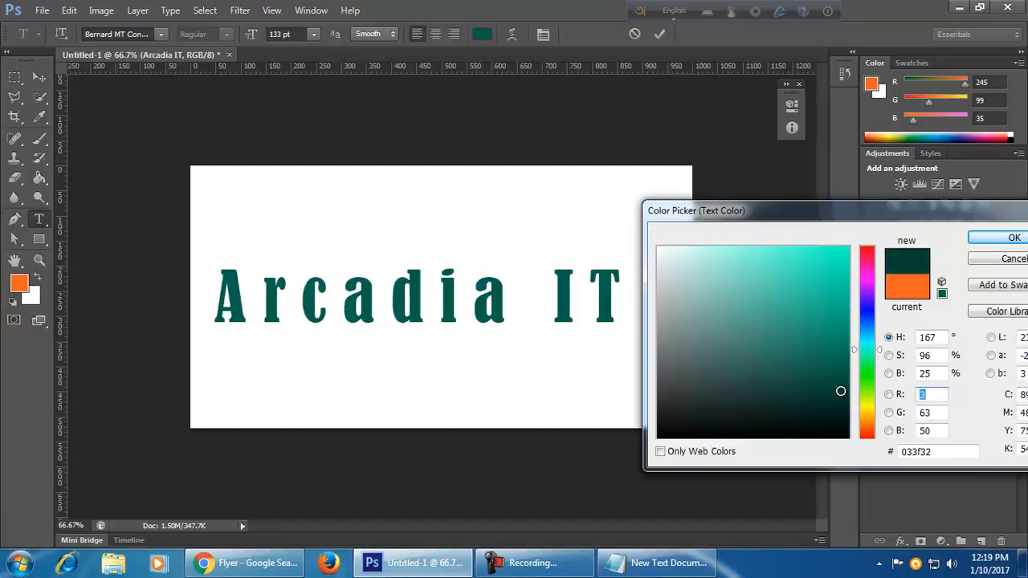
left_click_drag(840, 391, 844, 388)
left_click(1001, 241)
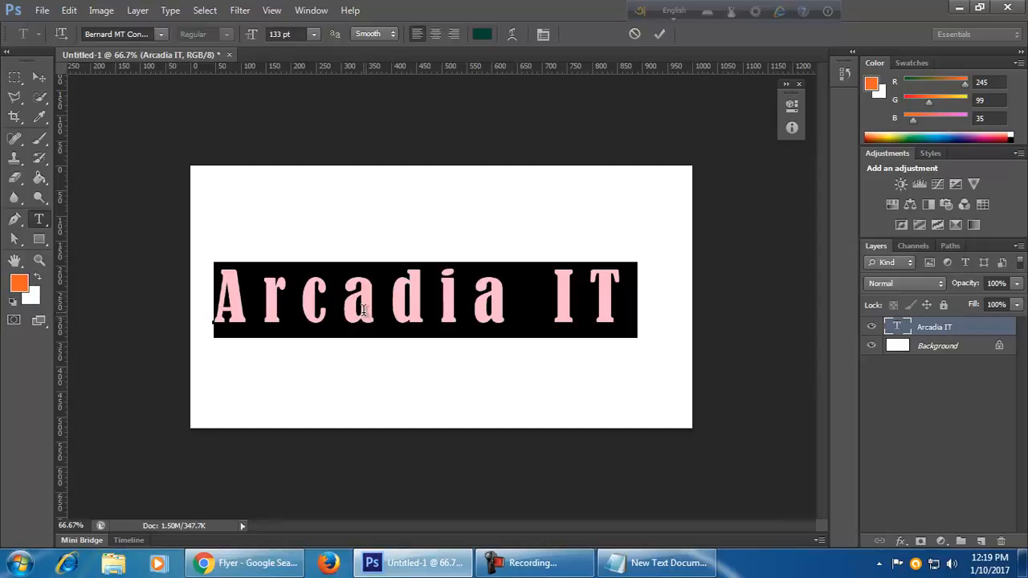
Show the character settings and set the tracking of the Arcadia IT text to 0.
left_click(544, 34)
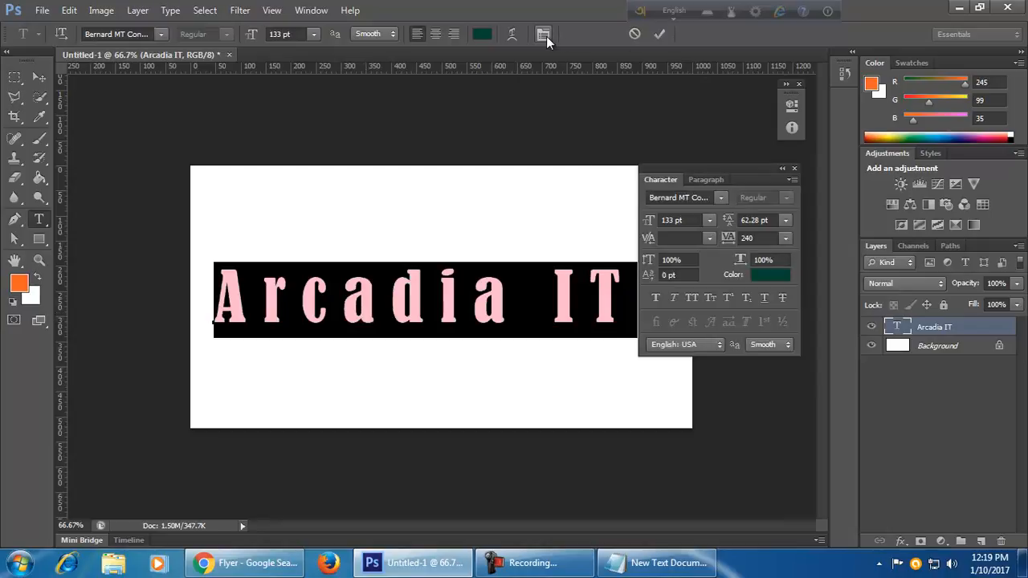
left_click(747, 237)
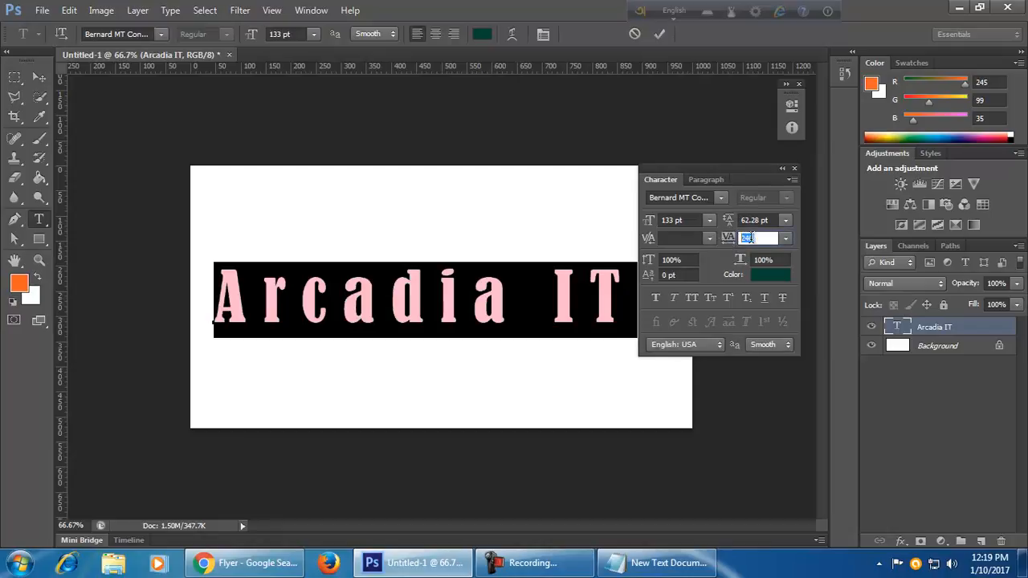
type("0")
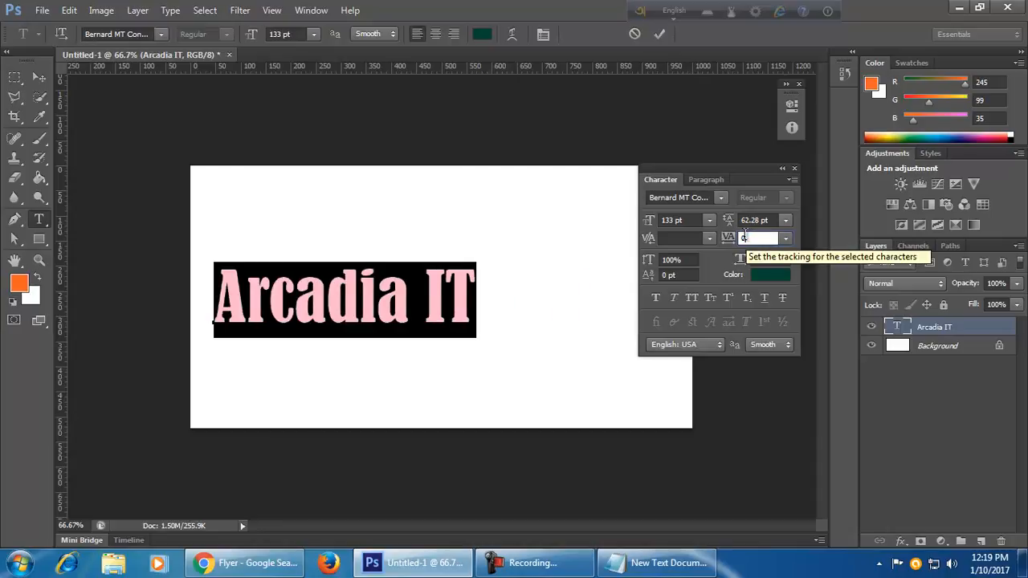
Raise the tracking of the Arcadia IT text gradually to 500.
key("Up")
key("Up")
key("Up")
key("Up")
key("Up")
key("Up")
key("Up")
key("Up")
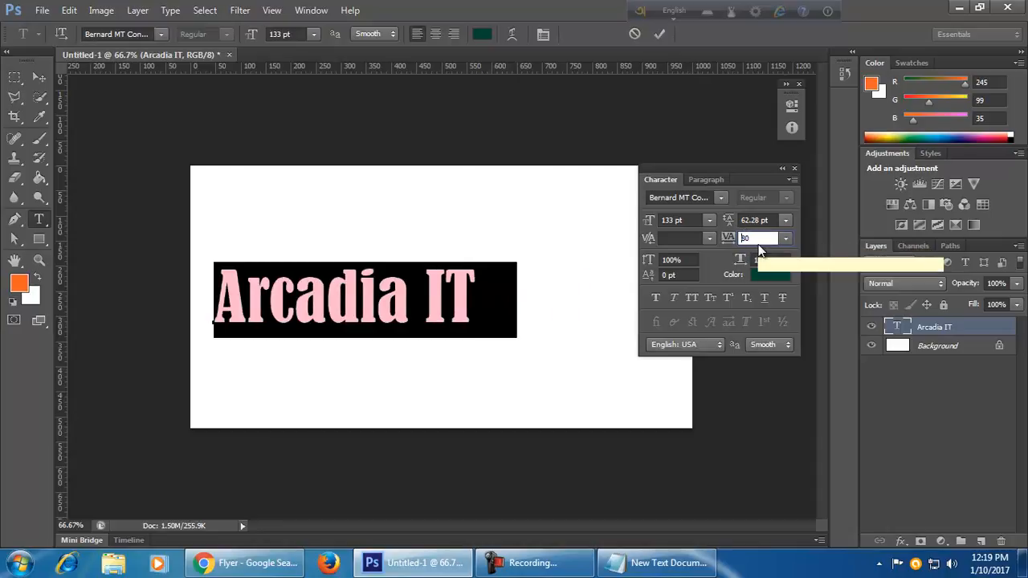
key("Up")
key("Up")
key("Up")
key("Up")
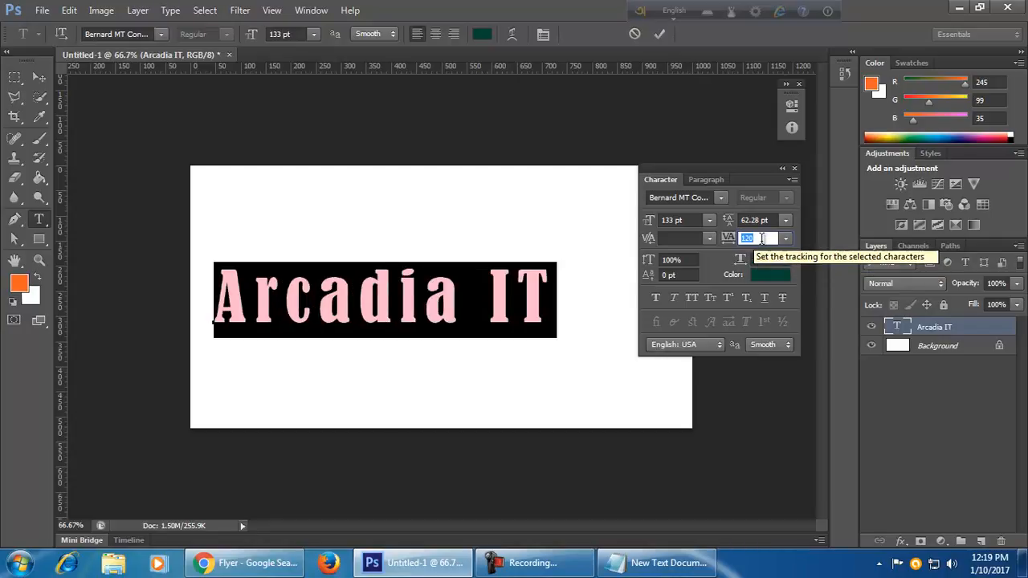
left_click(763, 238)
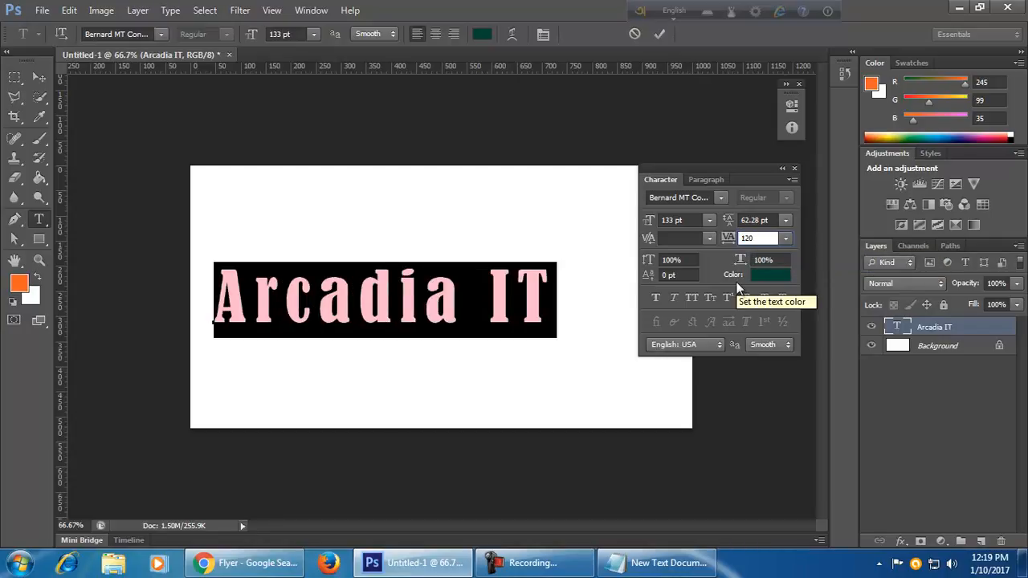
key("Up")
key("Up")
key("Up")
key("Up")
key("Up")
key("Up")
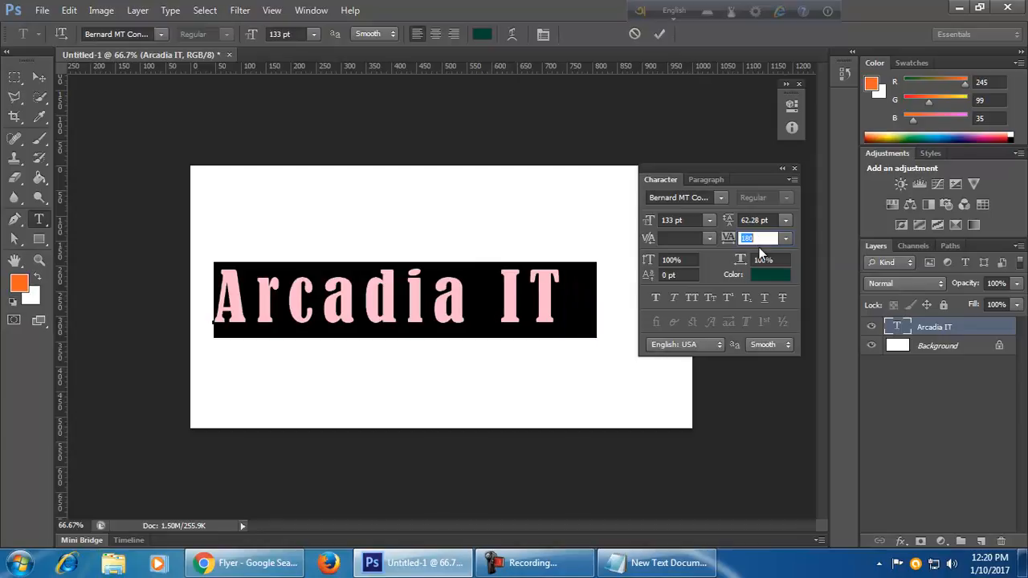
key("Up")
key("Up")
key("Up")
key("Up")
key("Up")
key("Up")
key("Up")
key("Up")
key("Up")
key("Up")
key("Up")
key("Up")
key("Up")
key("Up")
key("Up")
key("Up")
key("Up")
key("Up")
key("Up")
key("Up")
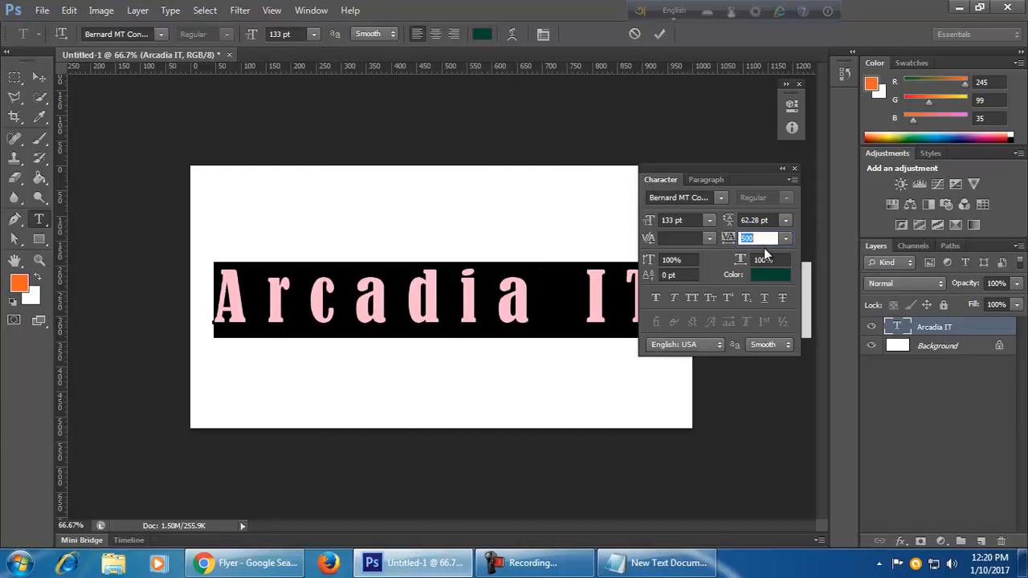
Reduce the tracking of the Arcadia IT text to 280 and move the character settings clear of the text.
key("shift+Down")
key("shift+Down")
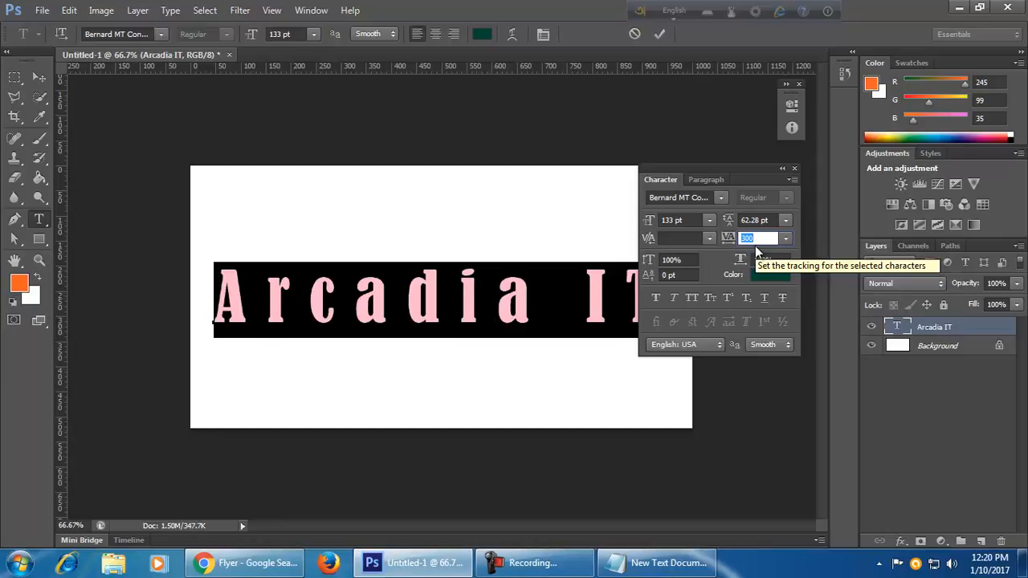
scroll(758, 236, "down", 2)
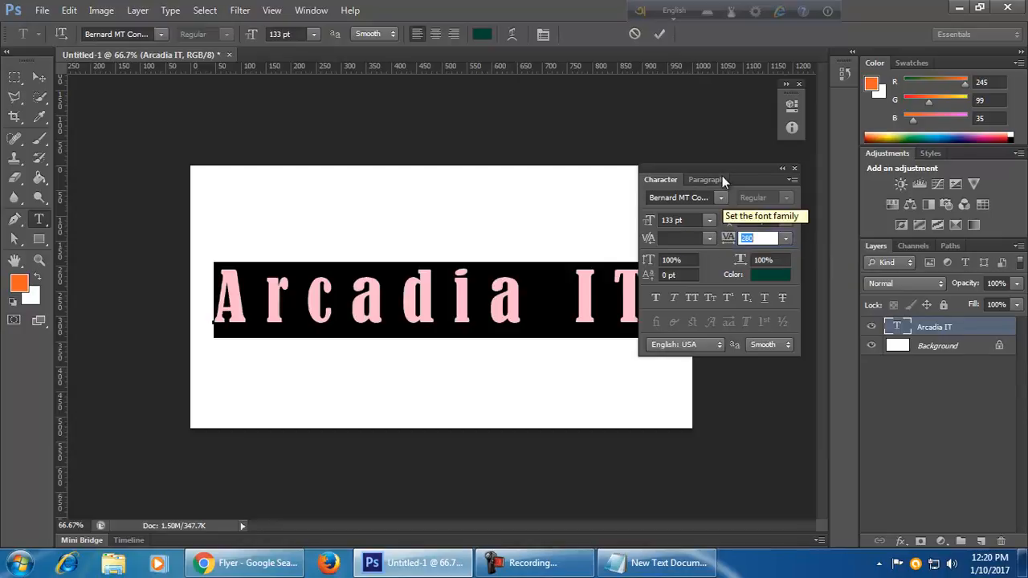
left_click_drag(722, 176, 755, 176)
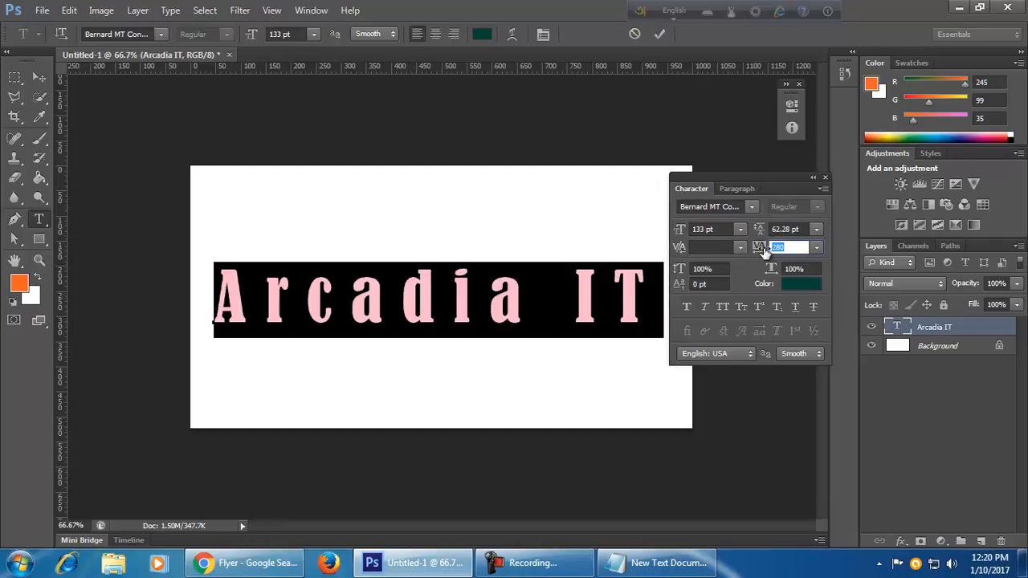
Delete the Arcadia IT text layer from the canvas.
left_click(38, 76)
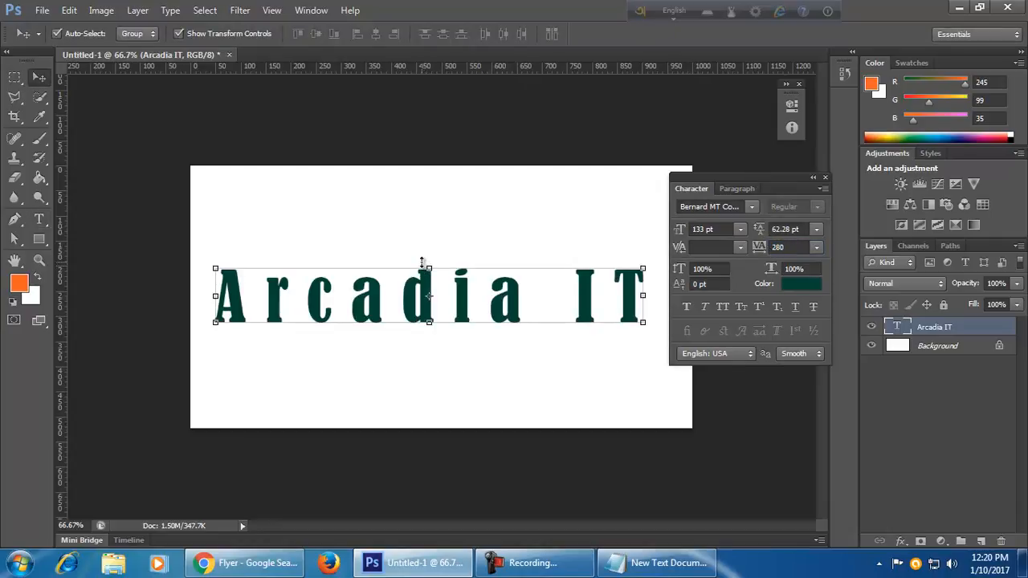
key("Delete")
Draw a paragraph text box with the Horizontal Type Tool around the middle of the canvas and set its font size to 9 pt.
left_click(39, 218)
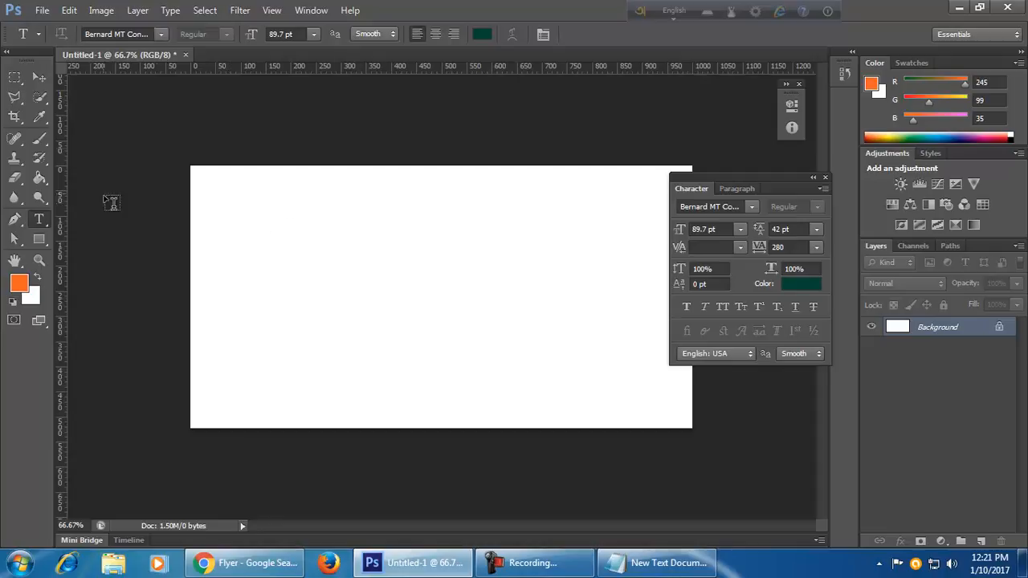
left_click_drag(240, 223, 560, 400)
left_click(313, 34)
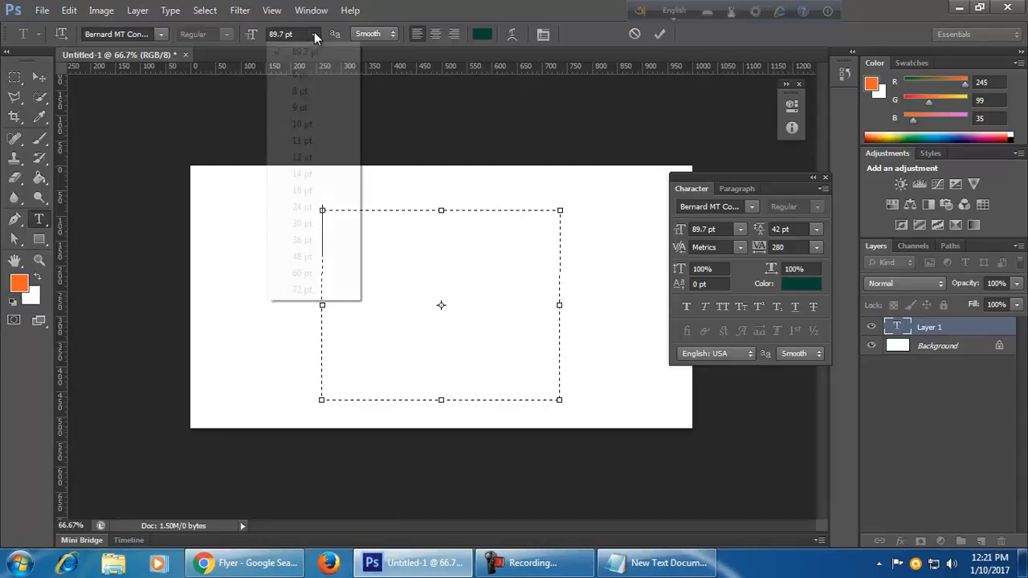
left_click(333, 107)
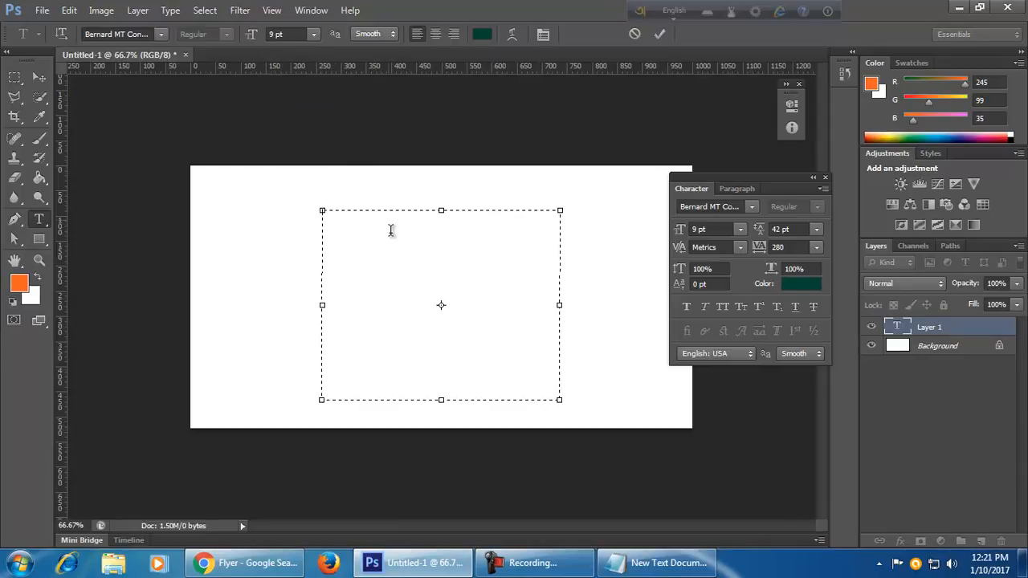
Fill the text box with nine lines of repeated placeholder text starting "sefuish dfhodshf fhdsoifh" and commit it.
type("Creative Design")
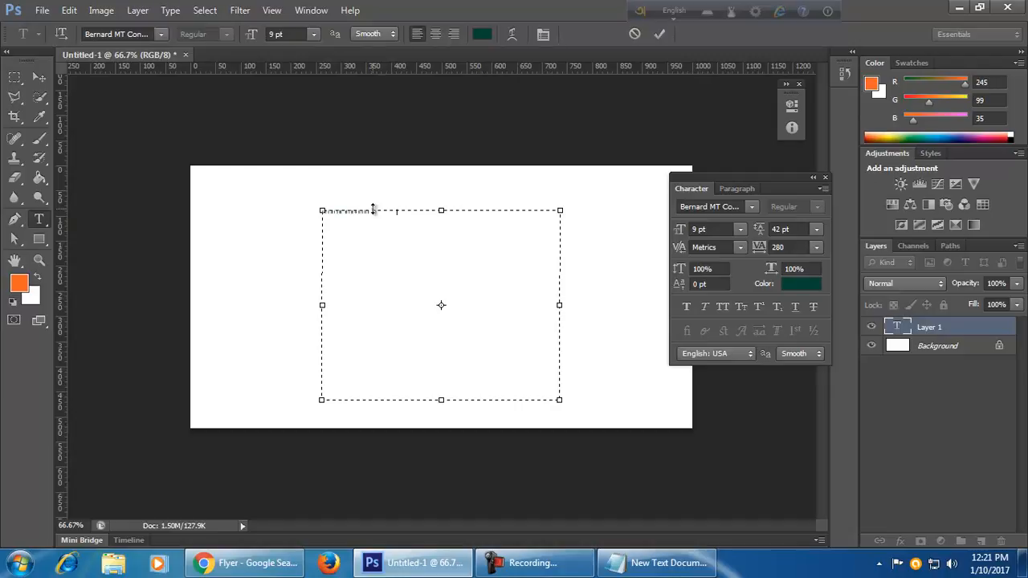
type("er your company name her")
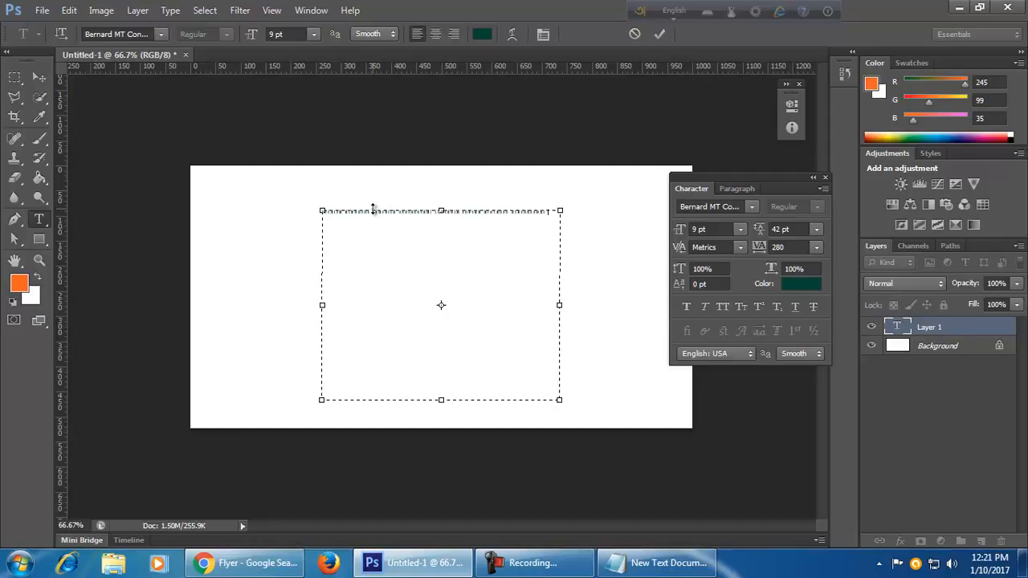
type(" here")
key("BackSpace")
key("ctrl+a")
left_click(506, 217)
key("ctrl+v")
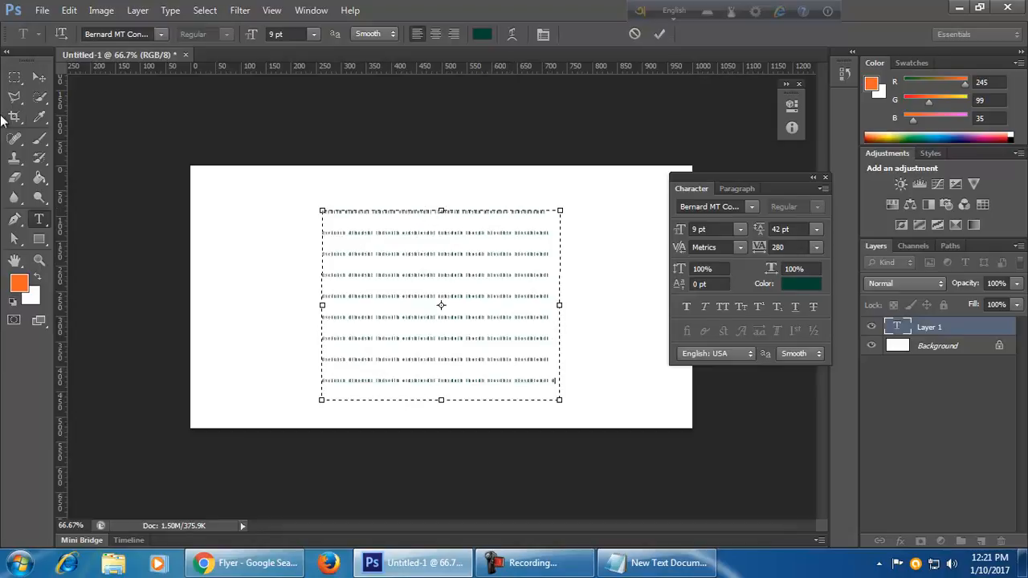
left_click(38, 77)
Set the leading of the placeholder paragraph to 9 pt.
key("ctrl+plus")
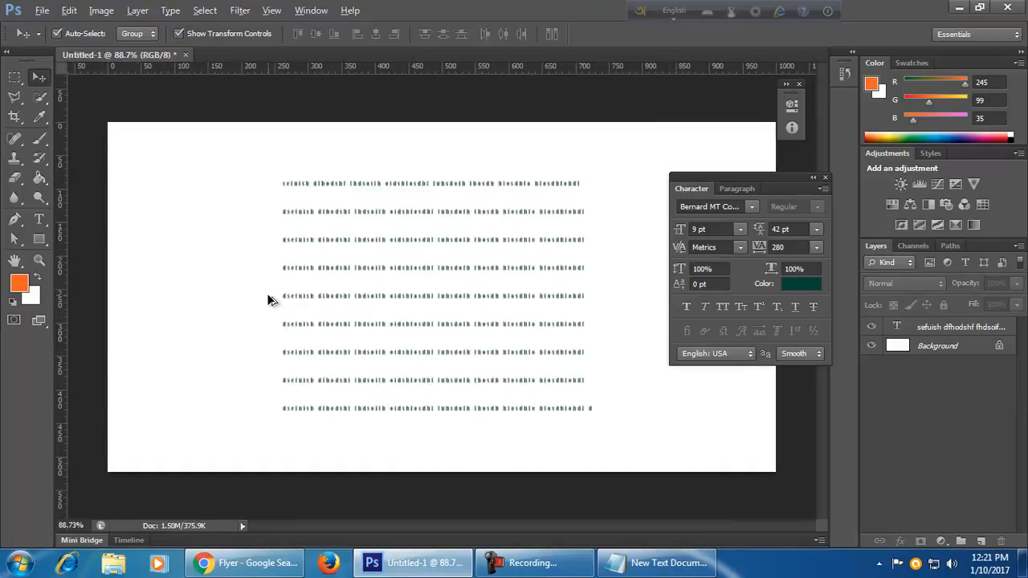
key("ctrl+plus")
left_click(527, 200)
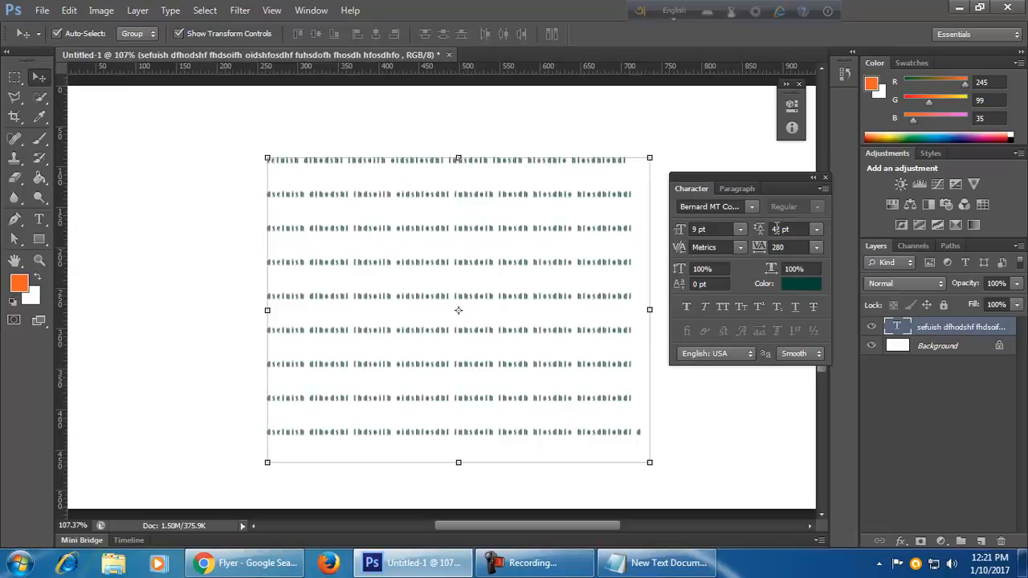
left_click(815, 230)
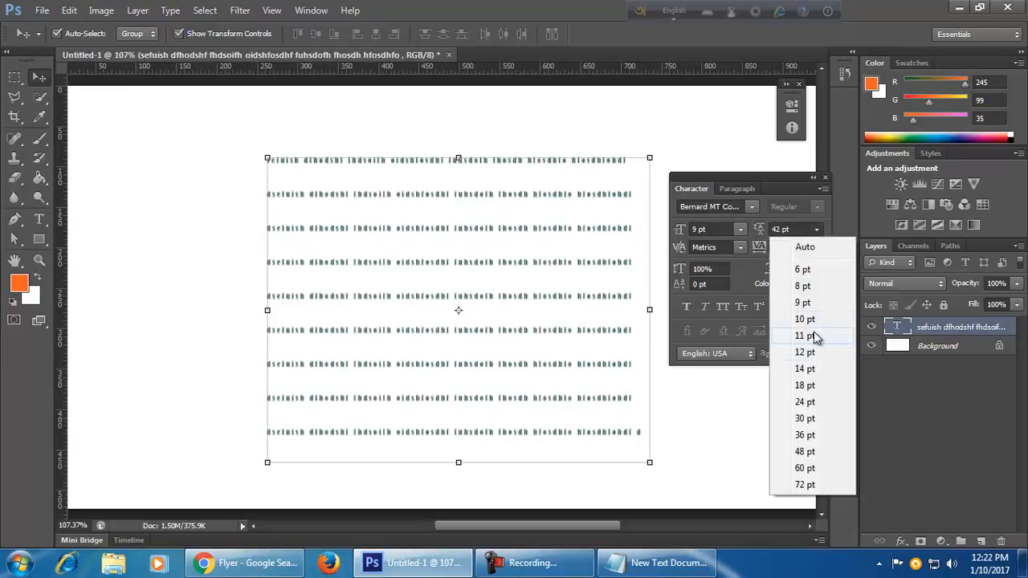
left_click(803, 303)
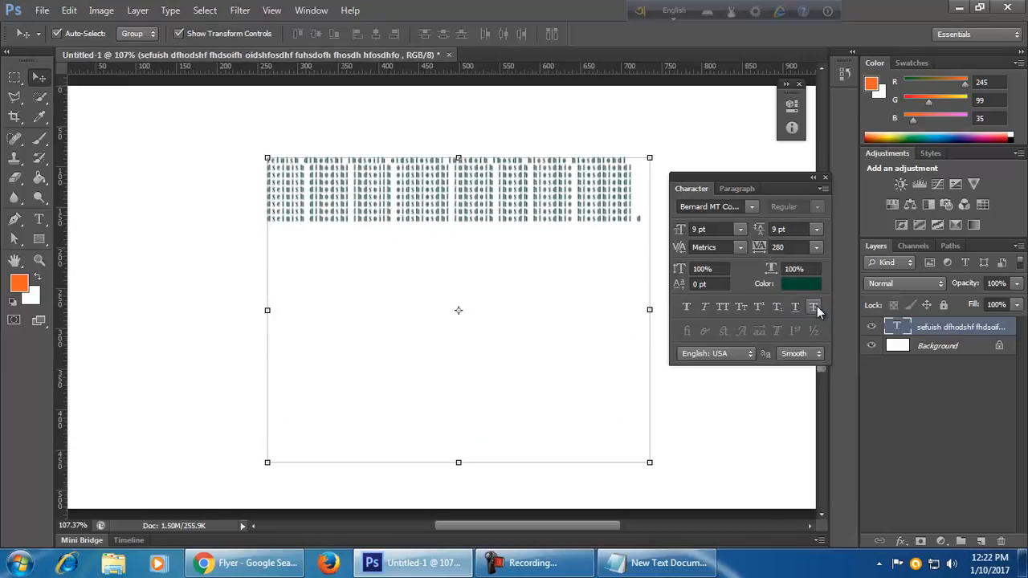
Try leading values of 14 pt and 30 pt on the placeholder paragraph.
left_click(790, 230)
type("14")
key("Return")
type("30")
double_click(896, 329)
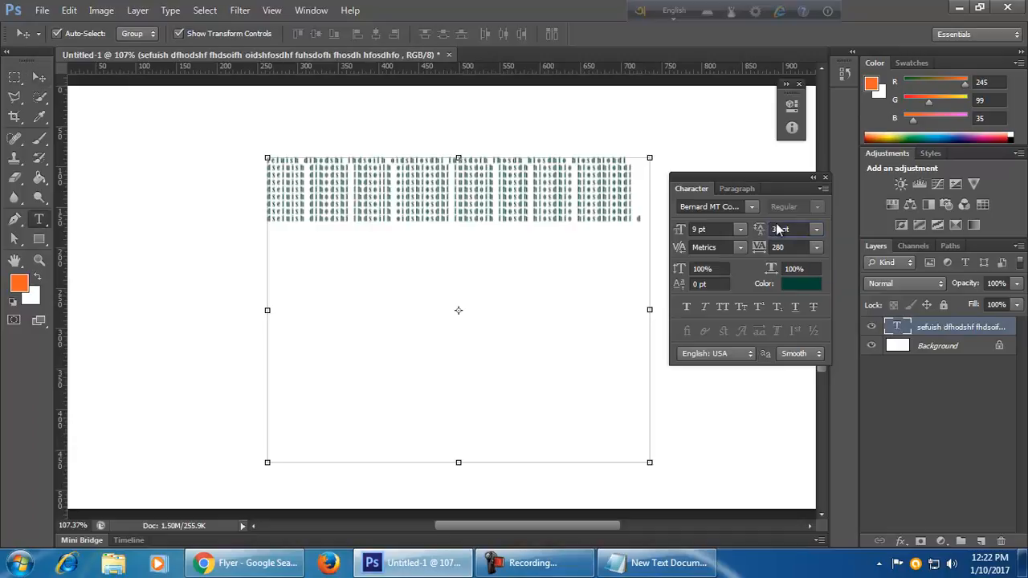
Select all of the placeholder text and raise its leading gradually to 42 pt.
left_click(527, 223)
double_click(897, 329)
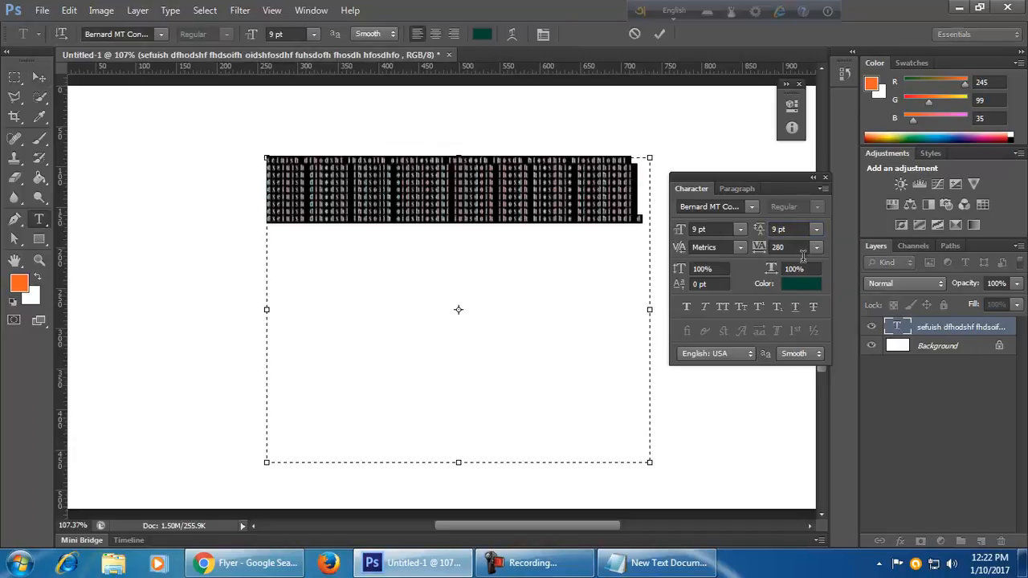
left_click(789, 229)
key("Up")
key("Up")
key("Up")
key("Up")
key("Up")
key("Up")
key("Up")
key("Up")
key("Up")
key("Up")
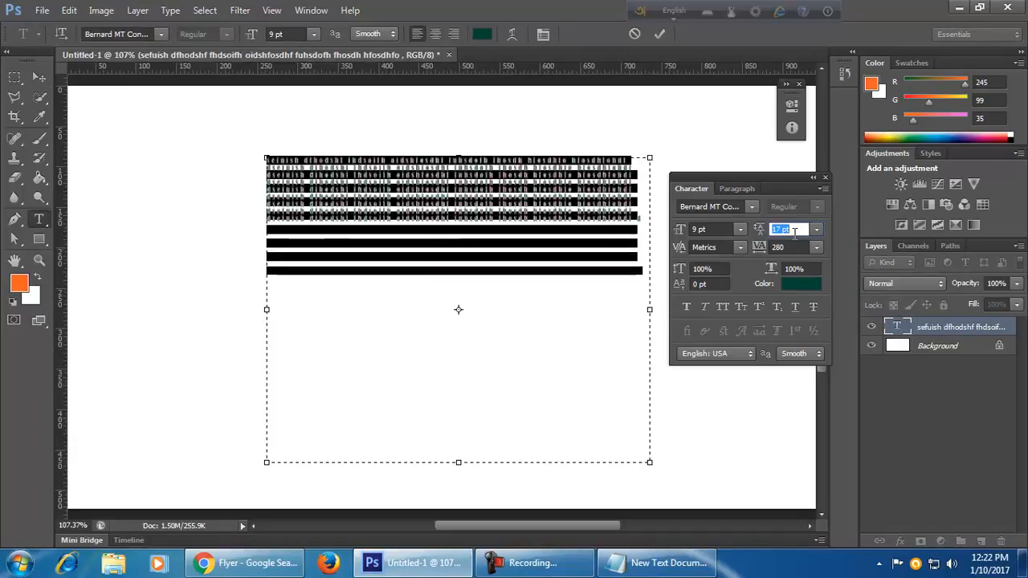
key("Up")
key("Up")
key("Up")
key("Up")
key("Up")
key("Up")
key("Up")
key("Up")
key("Up")
key("Up")
key("Up")
key("Up")
key("Up")
key("Up")
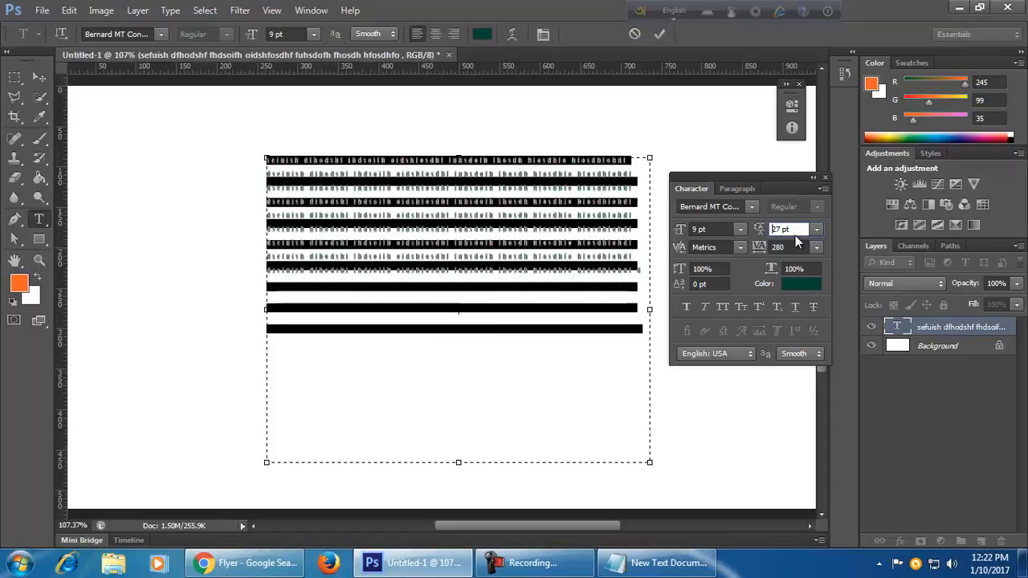
key("Up")
key("Up")
key("Up")
key("Up")
key("Up")
key("Up")
key("Up")
key("Up")
key("Up")
key("Up")
key("Up")
key("Up")
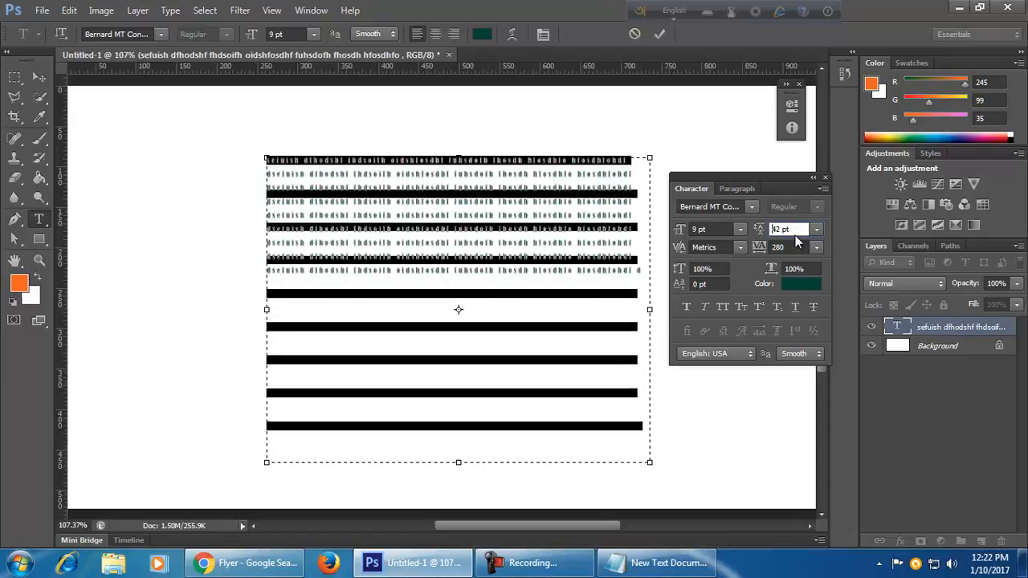
Lower the leading of the selected placeholder text gradually to 18 pt, and set it to 25 pt.
key("Down")
key("Down")
key("Down")
key("Down")
key("Down")
key("Down")
key("Down")
key("Down")
key("Down")
key("Down")
key("Down")
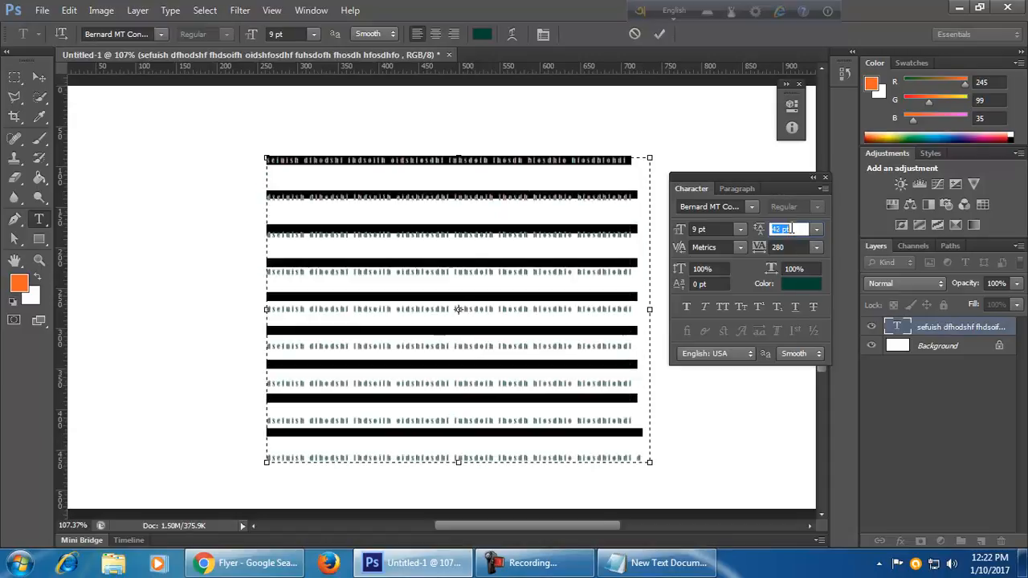
key("Down")
key("Down")
key("Down")
key("Down")
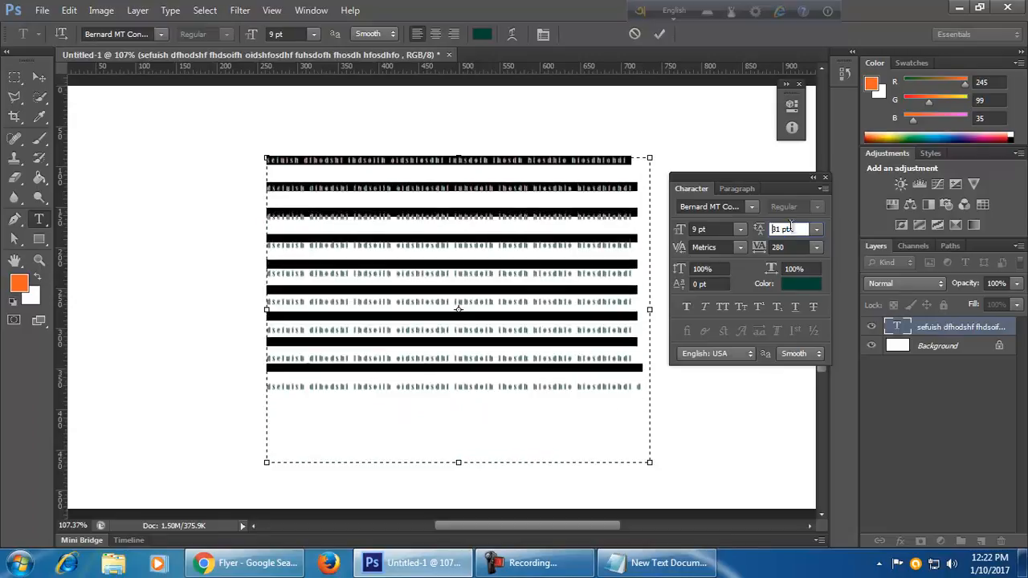
key("Down")
key("Down")
key("Down")
key("Down")
key("Down")
key("Down")
key("Down")
key("Down")
key("Down")
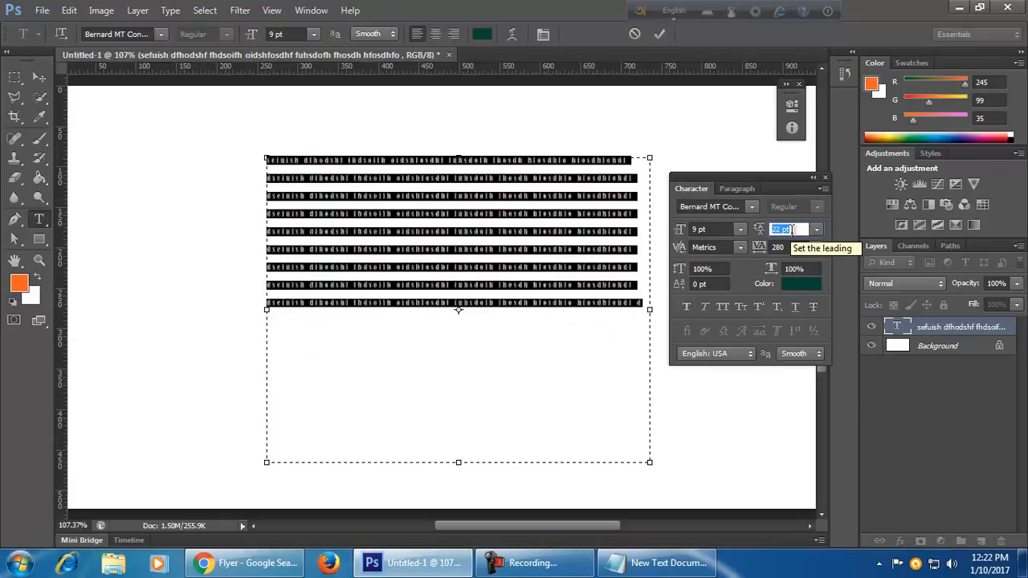
key("Down")
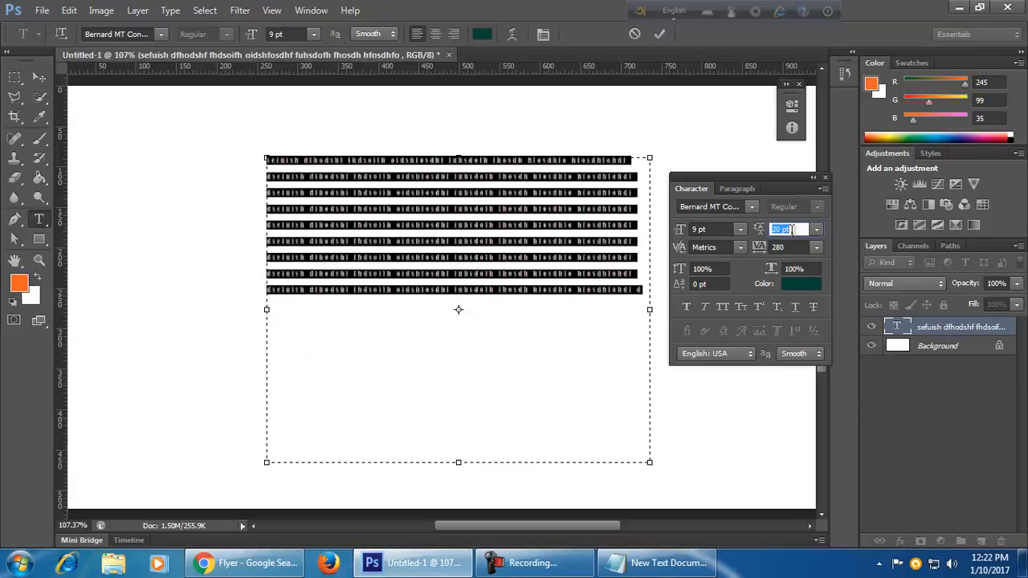
key("Down")
key("Down")
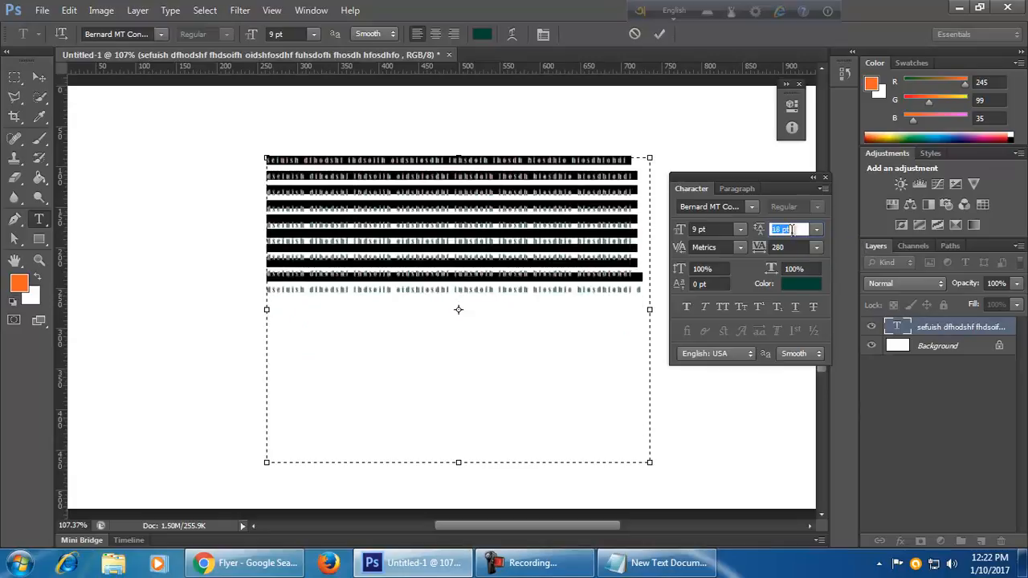
type("24")
key("Return")
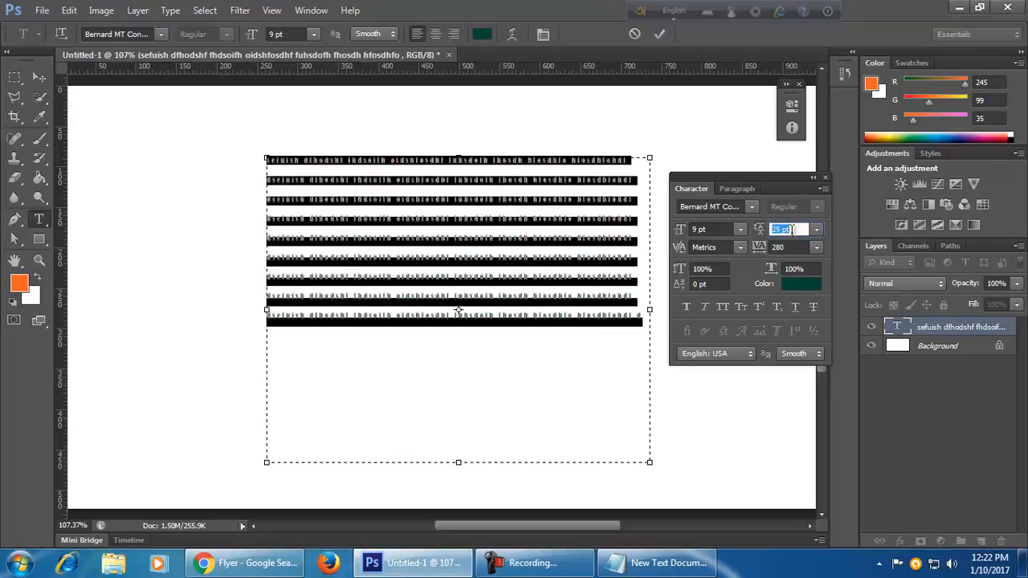
Set the leading of the selected placeholder text to 27 pt and look through the font, size, leading and tracking presets.
key("Up")
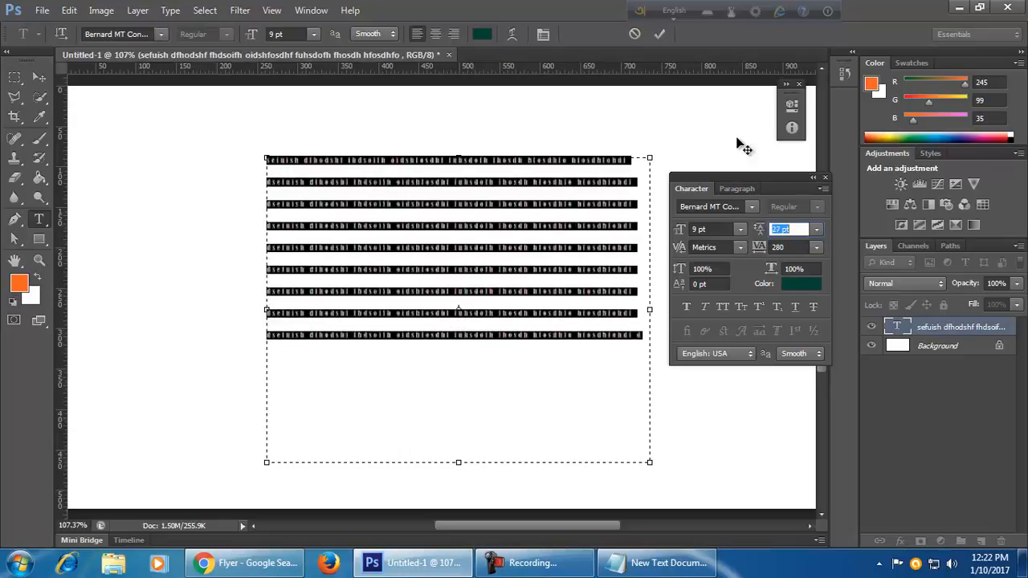
left_click(753, 209)
left_click(753, 209)
left_click(743, 228)
left_click(743, 228)
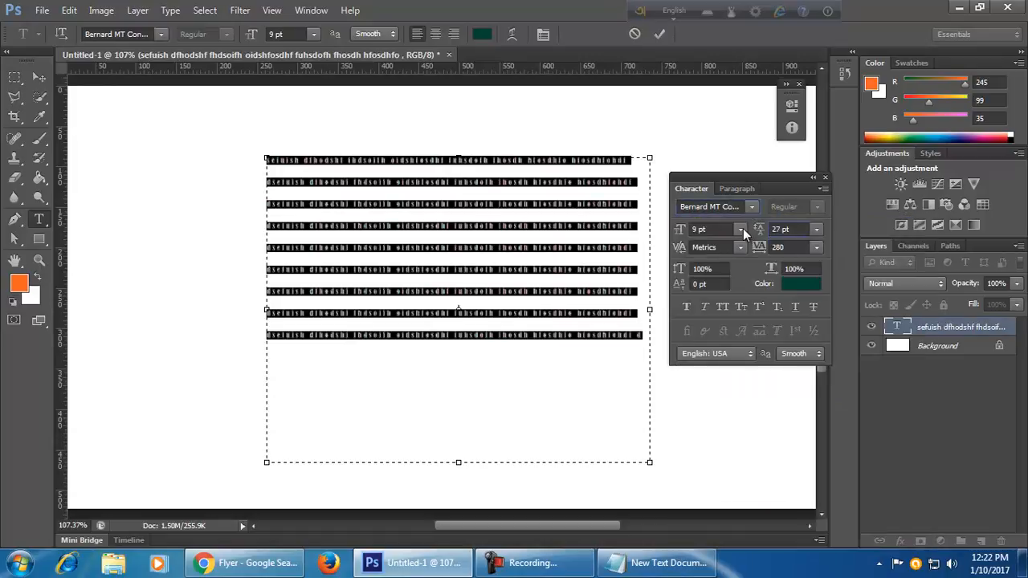
left_click(816, 231)
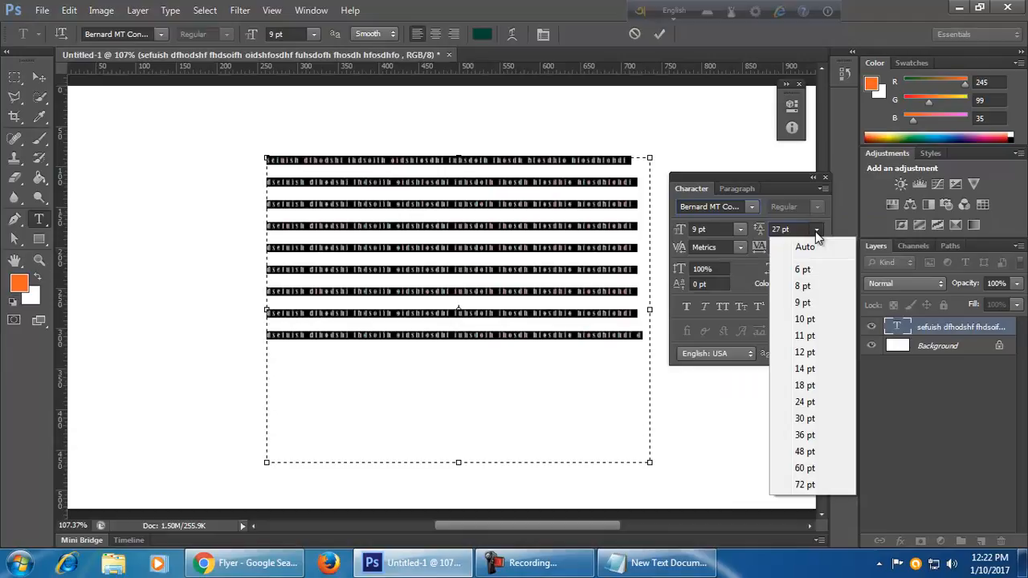
left_click(816, 231)
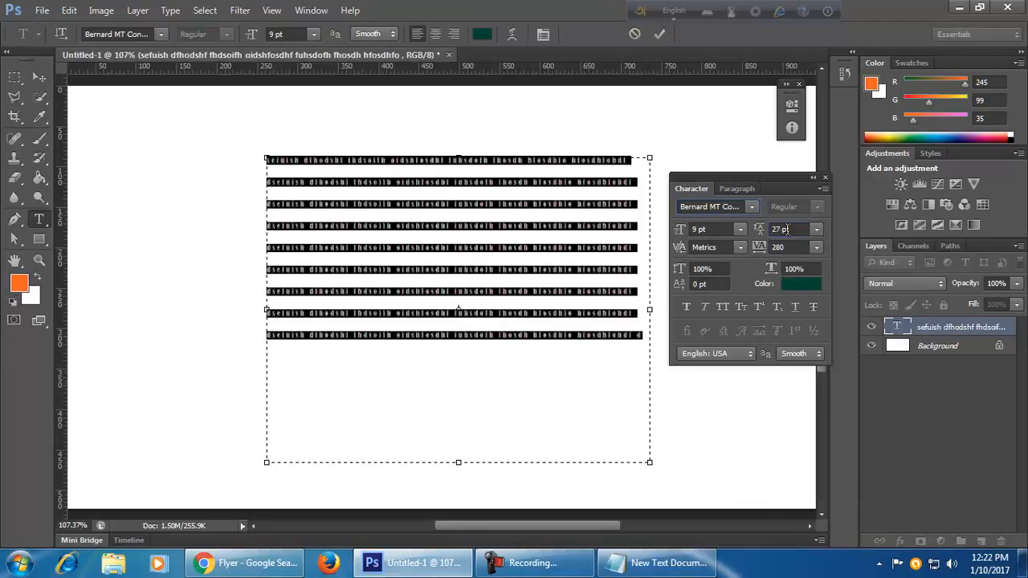
left_click(816, 248)
left_click(815, 249)
Lower the horizontal scale of the selected placeholder text gradually to 77%.
left_click(812, 271)
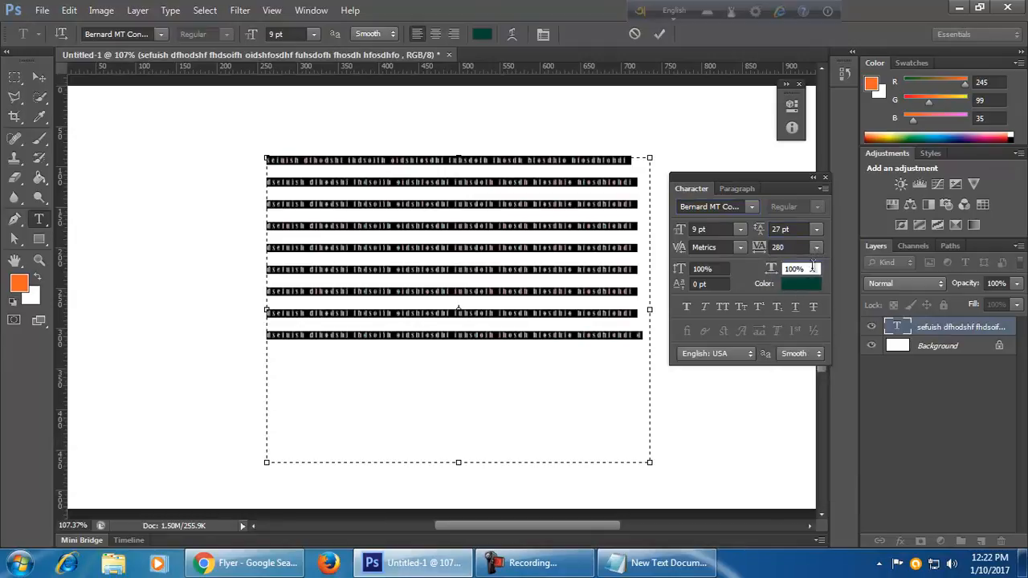
key("Down")
key("Down")
key("Down")
key("Down")
key("Down")
key("Down")
key("Down")
key("Down")
key("Down")
key("Down")
key("Down")
key("Down")
key("Down")
key("Down")
key("Down")
key("Down")
key("Down")
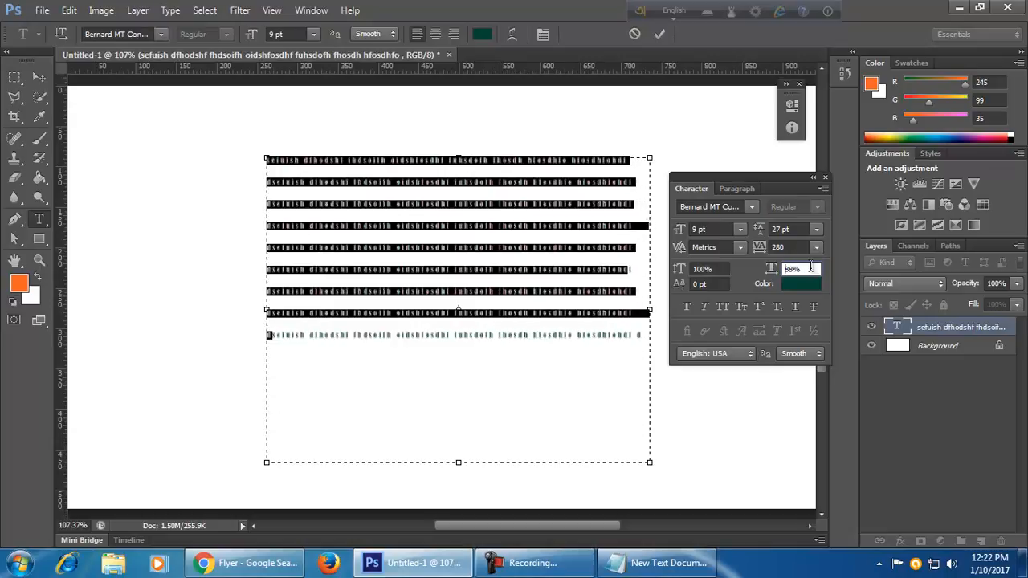
key("Down")
key("Down")
key("Down")
key("Down")
key("Down")
key("Down")
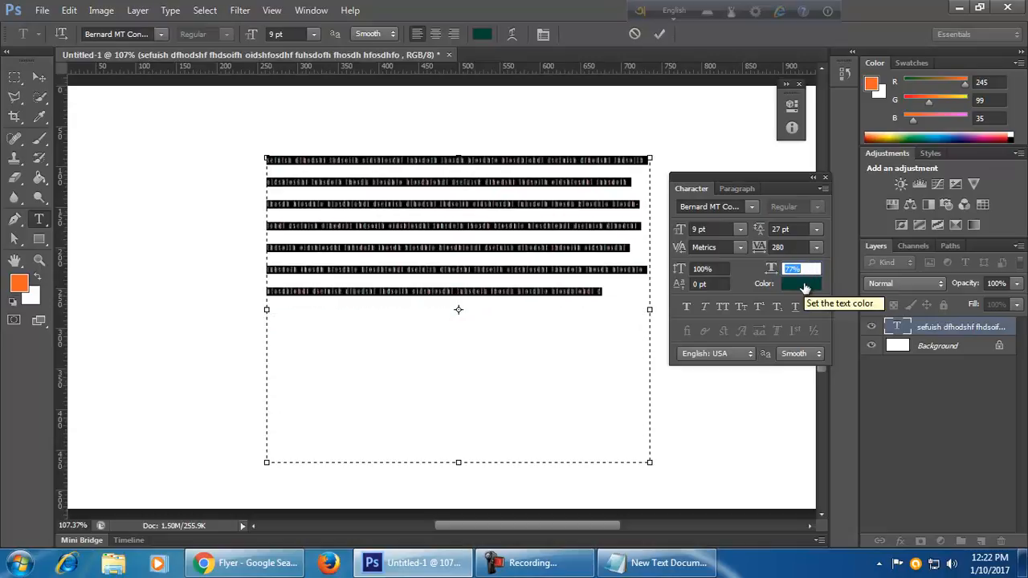
Raise the horizontal scale of the selected placeholder text gradually to 100%.
key("Up")
key("Up")
key("Up")
key("Up")
key("Up")
key("Up")
key("Up")
key("Up")
key("Up")
key("Up")
key("Up")
key("Up")
key("Up")
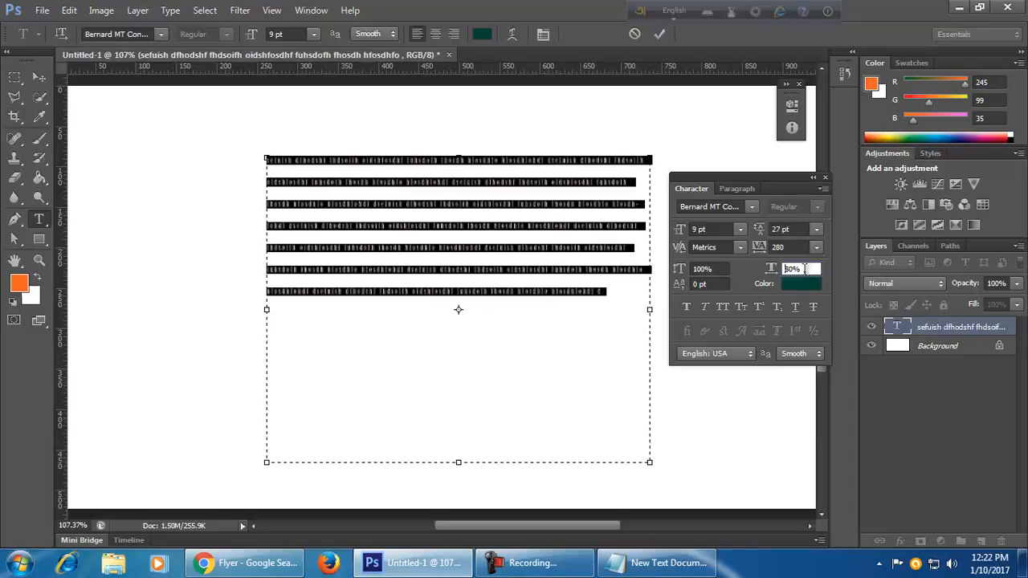
key("Up")
key("Up")
key("Up")
key("Up")
key("Up")
key("Up")
key("Up")
key("Up")
key("Up")
key("Up")
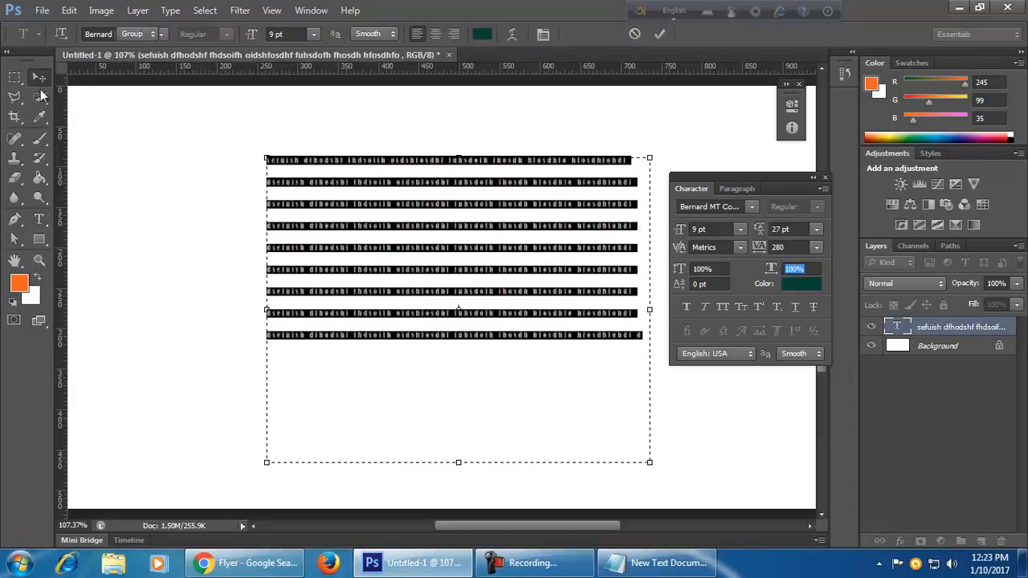
Commit the text and enlarge the whole paragraph from its upper-left corner with the transform controls, to a text size of about 9.75 pt.
left_click(39, 76)
left_click_drag(360, 284, 324, 295)
scroll(325, 295, "up", 4)
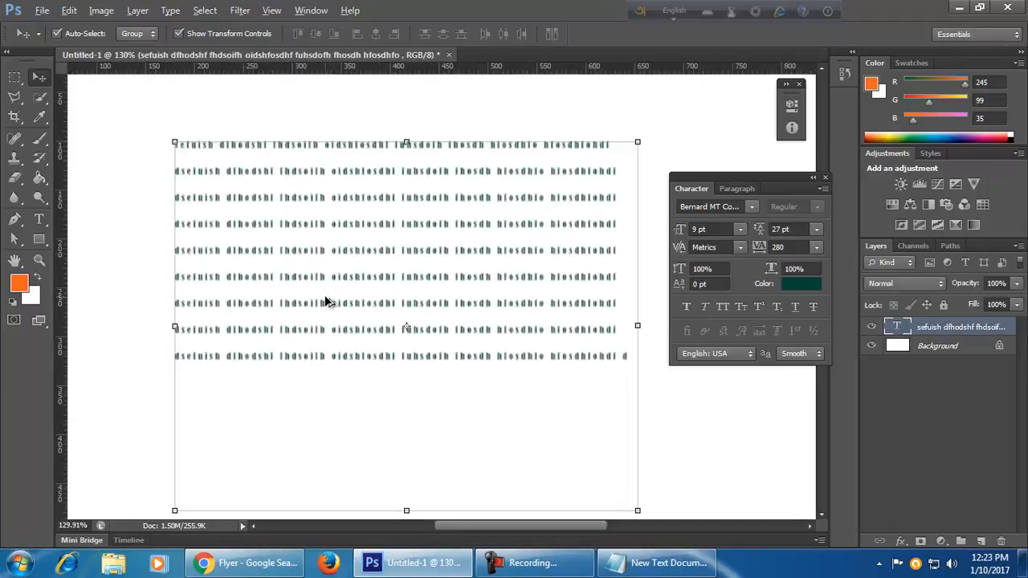
left_click_drag(394, 245, 391, 304)
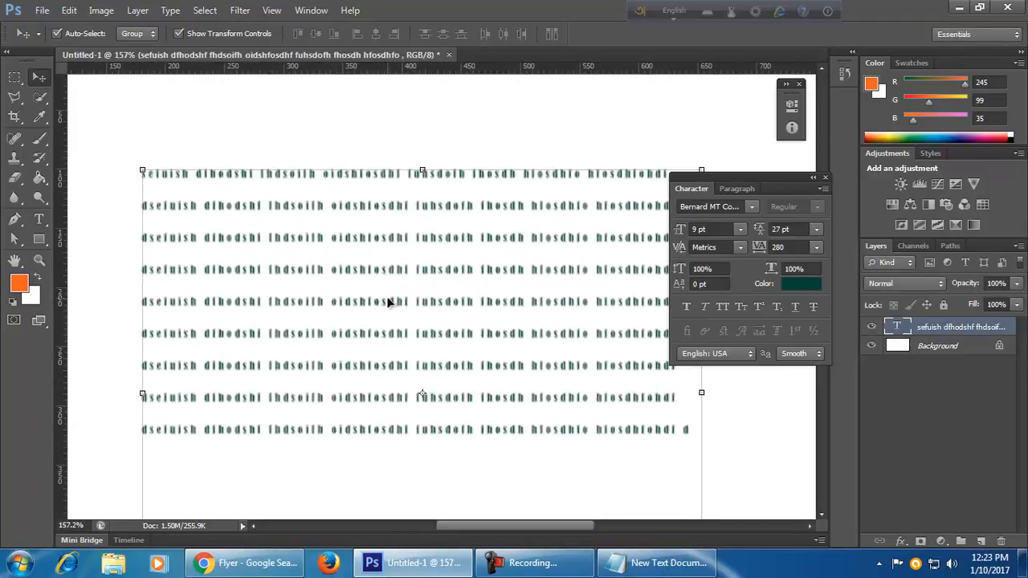
left_click(172, 133)
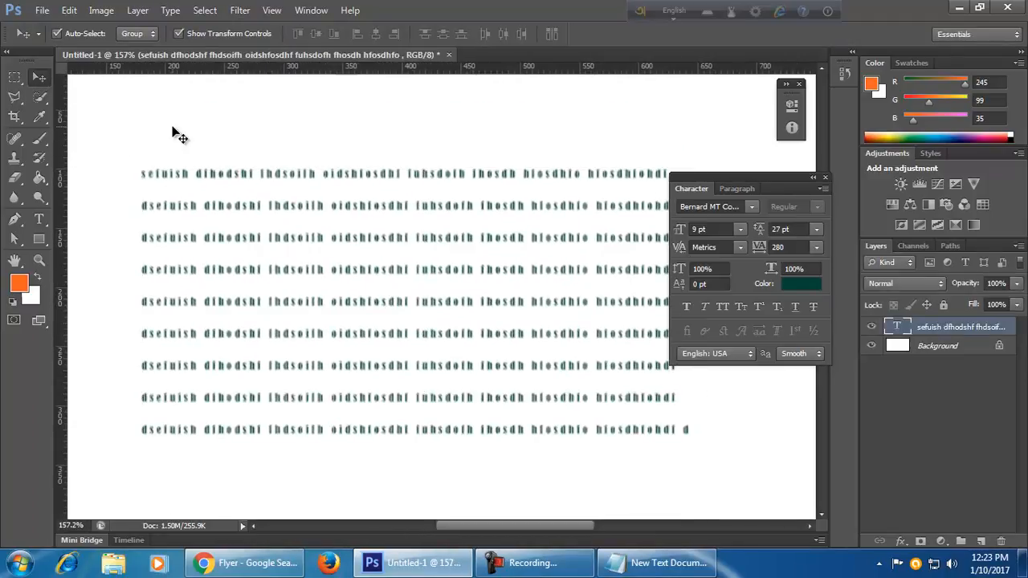
left_click(202, 178)
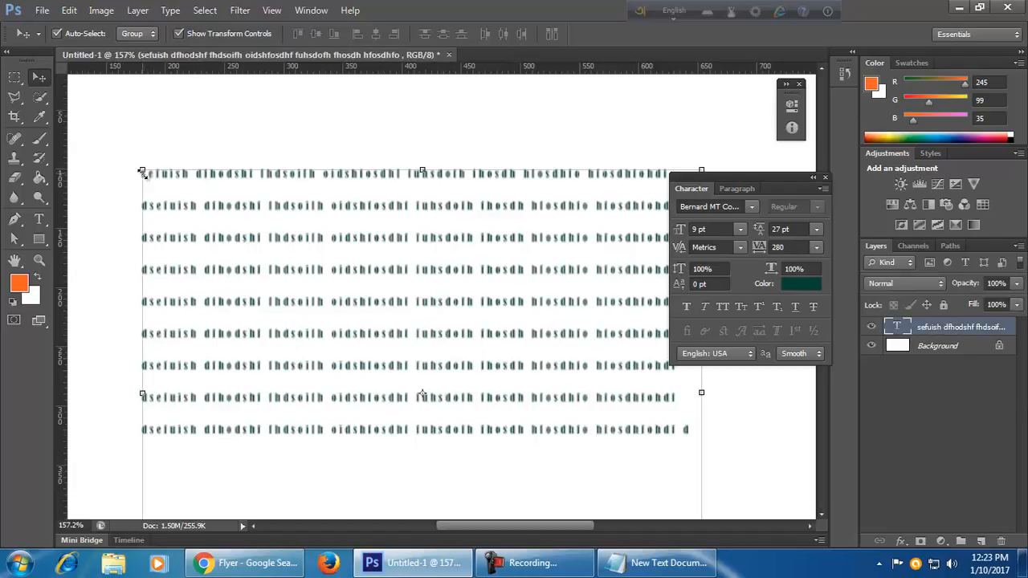
left_click_drag(142, 172, 126, 133)
left_click(756, 33)
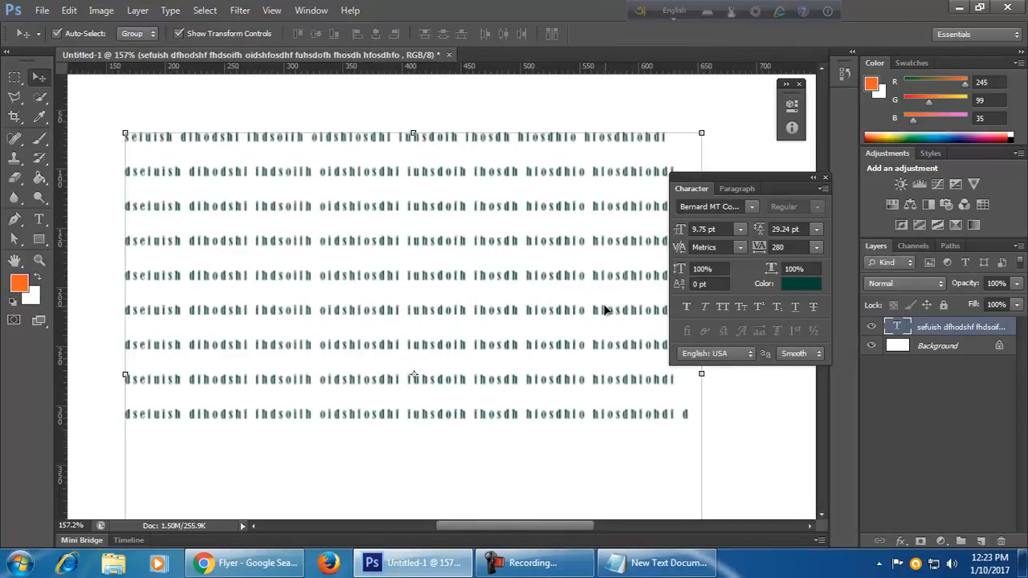
Reopen the placeholder paragraph for editing, extend its text box slightly downward, and commit the change.
key("ctrl+minus")
key("ctrl+minus")
double_click(899, 327)
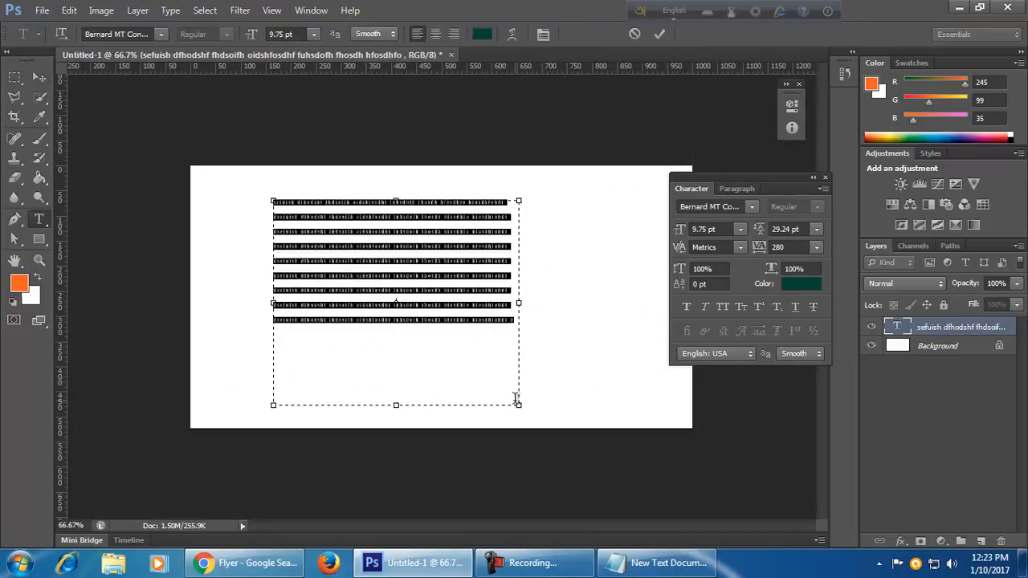
scroll(515, 397, "up", 2)
left_click(381, 440)
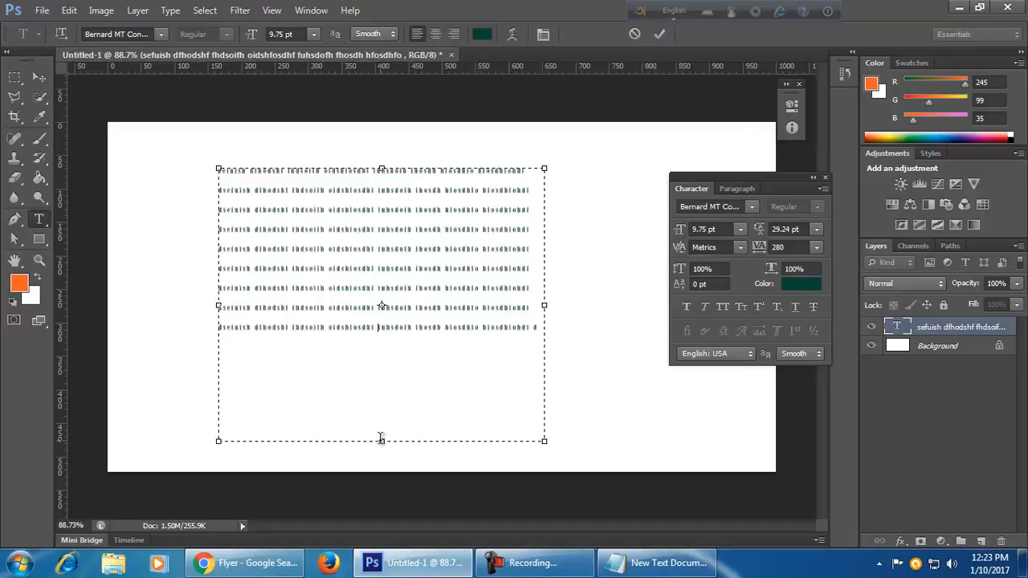
mouse_move(383, 442)
left_mouse_down()
mouse_move(395, 211)
mouse_move(395, 457)
left_mouse_up()
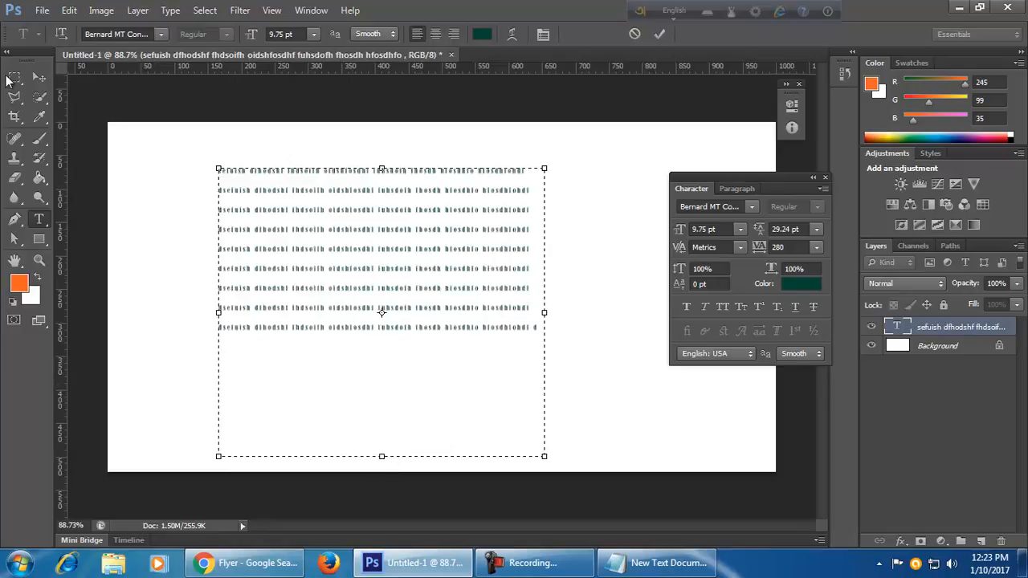
left_click(38, 78)
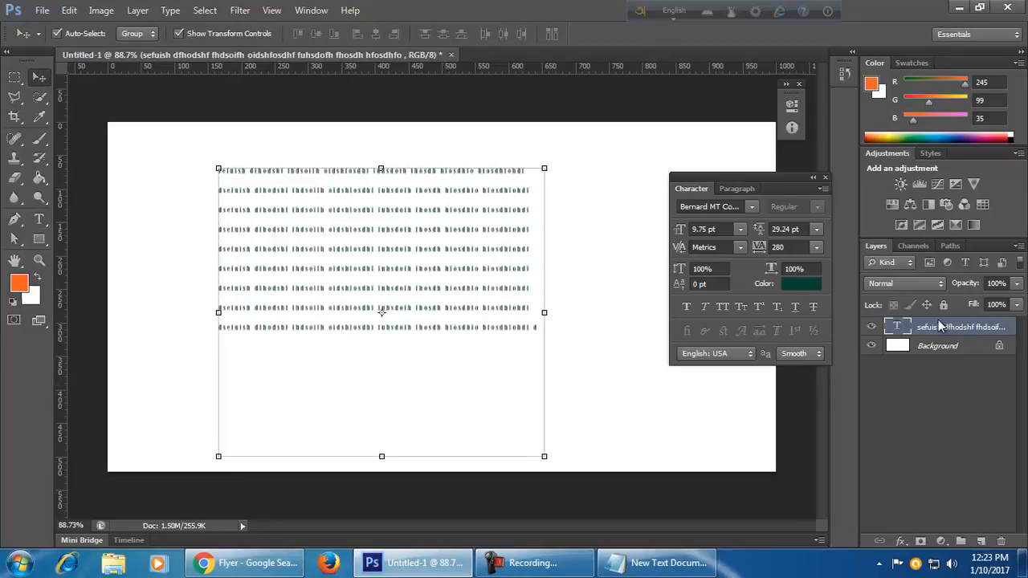
Shorten the paragraph's text box slightly and narrow it to about two thirds of its width so the lines rewrap.
double_click(898, 327)
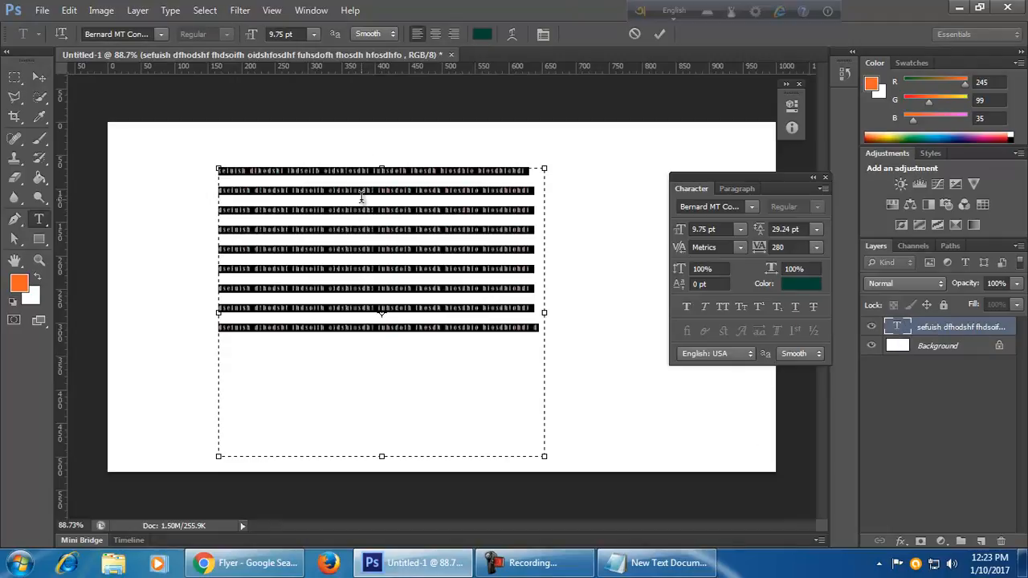
mouse_move(384, 457)
left_mouse_down()
mouse_move(386, 266)
mouse_move(400, 394)
mouse_move(388, 452)
left_mouse_up()
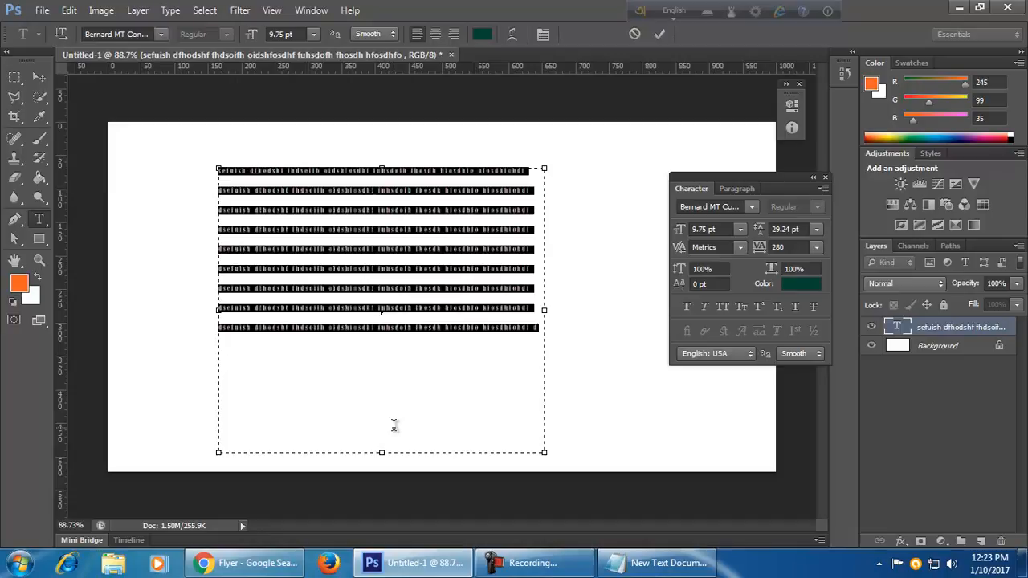
left_click_drag(542, 452, 440, 446)
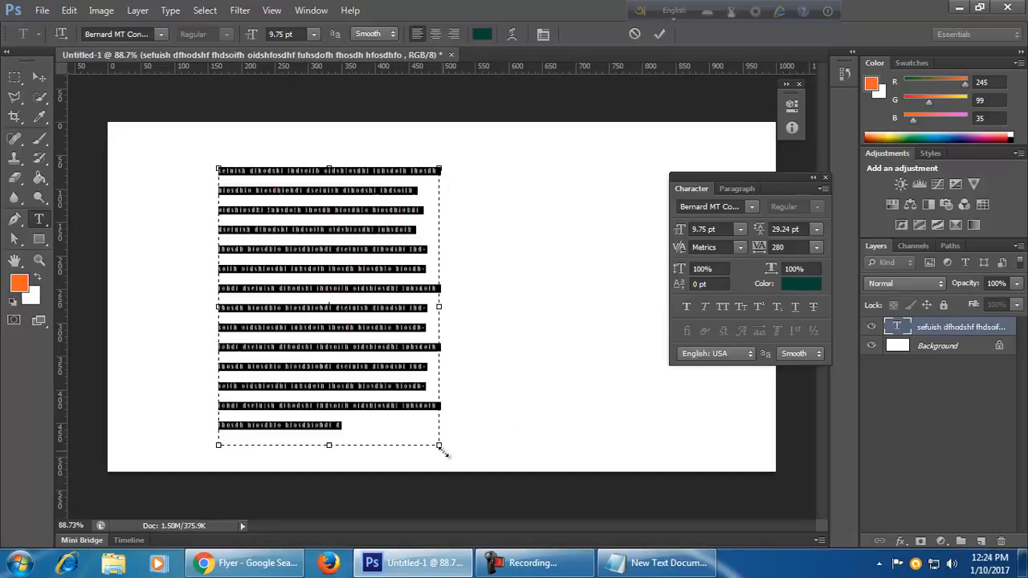
Scale the paragraph with the transform controls to about 99% width and 96% height, and apply the transformation.
left_click(38, 77)
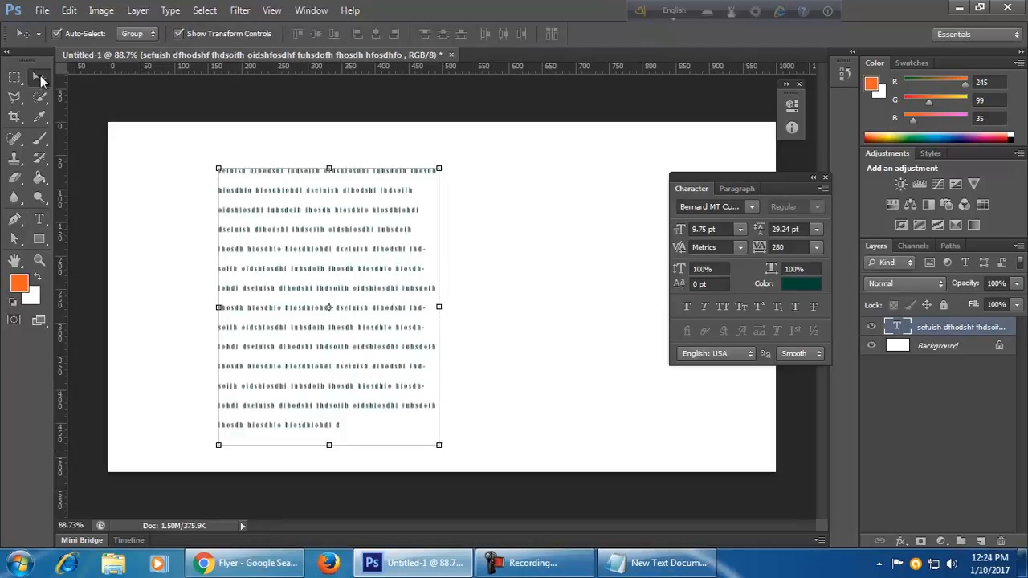
mouse_move(439, 446)
left_mouse_down()
mouse_move(348, 434)
mouse_move(439, 435)
left_mouse_up()
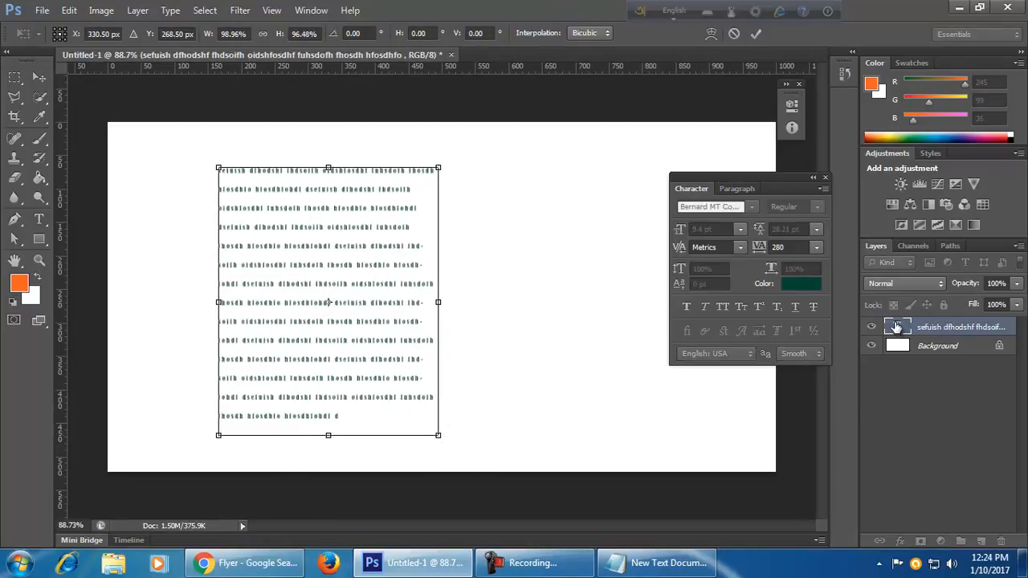
left_click(755, 39)
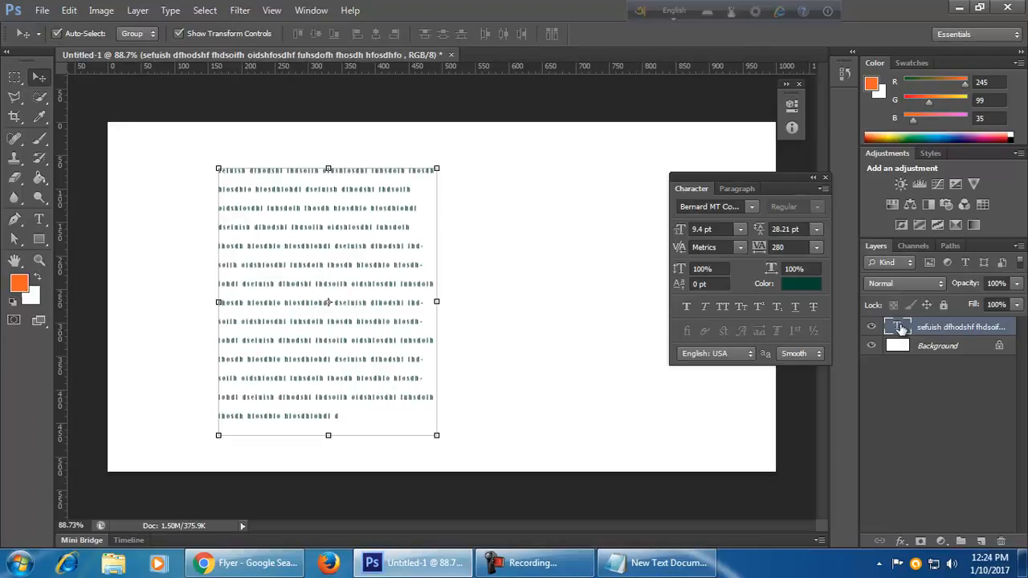
Leave text editing without changes and delete the placeholder paragraph's layer.
double_click(899, 328)
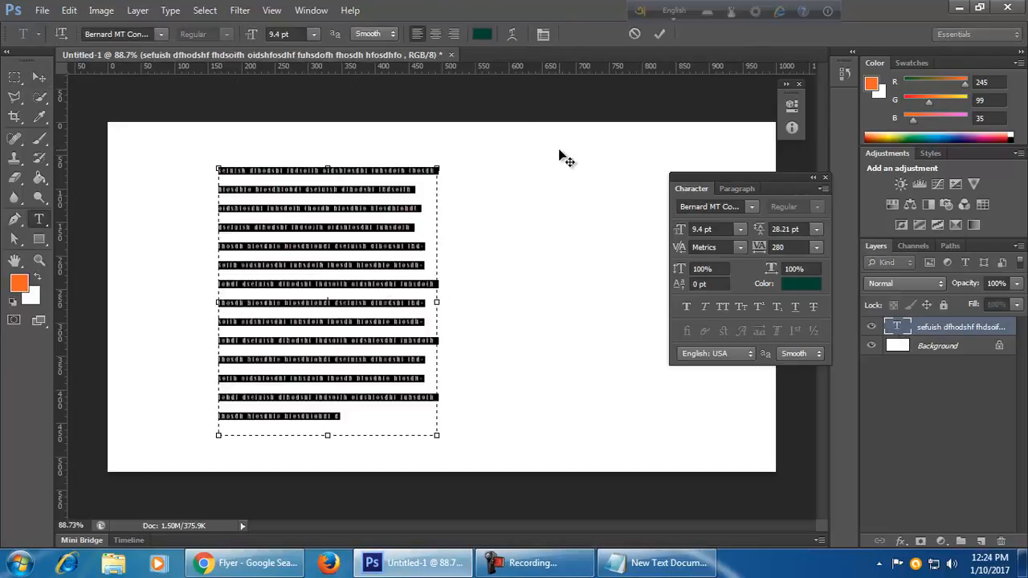
left_click(634, 34)
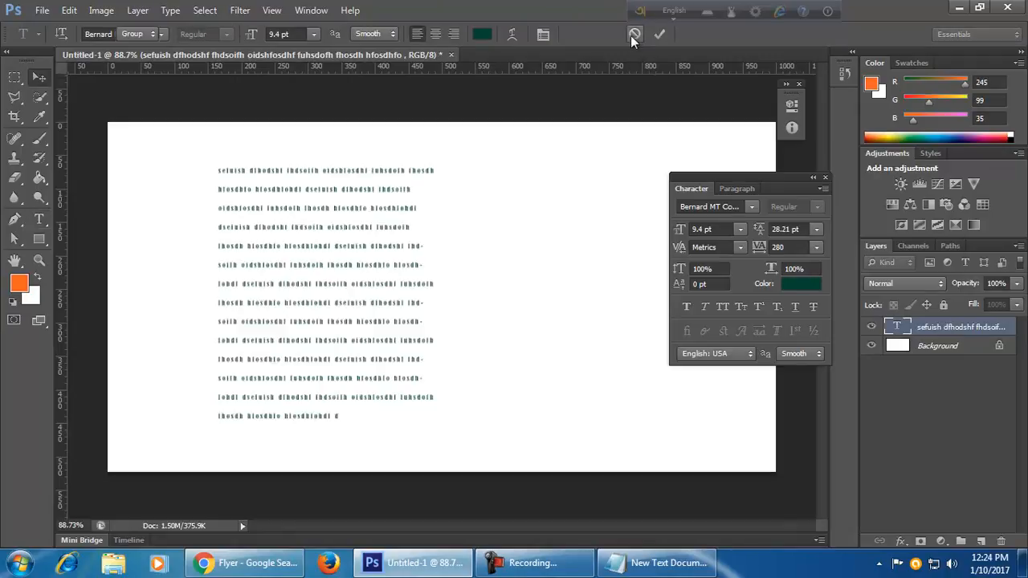
key("v")
key("Delete")
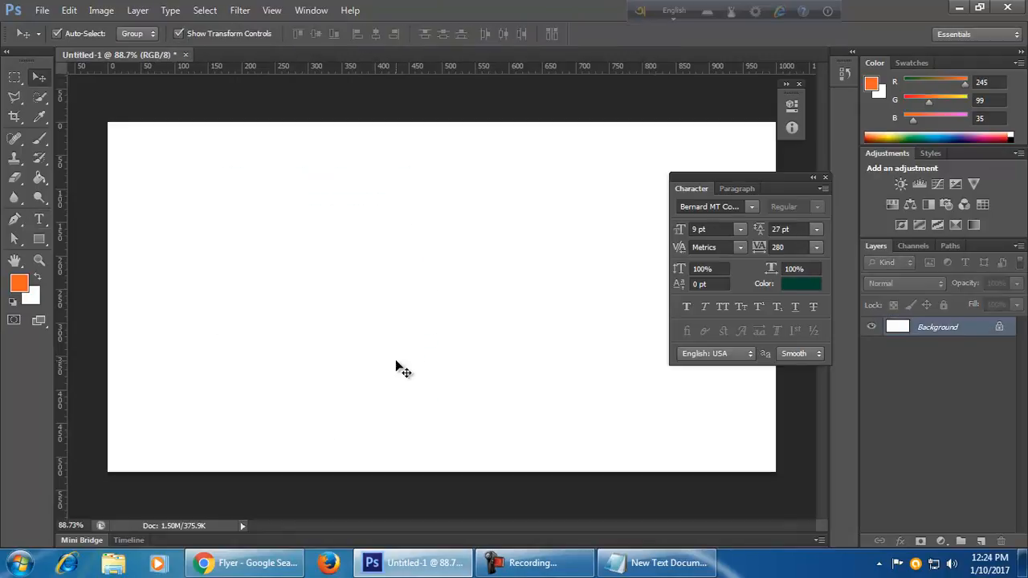
Use the Vertical Type Tool to add the word "Arcadia" at 30 pt in the upper part of the canvas.
left_click_drag(39, 219, 190, 255)
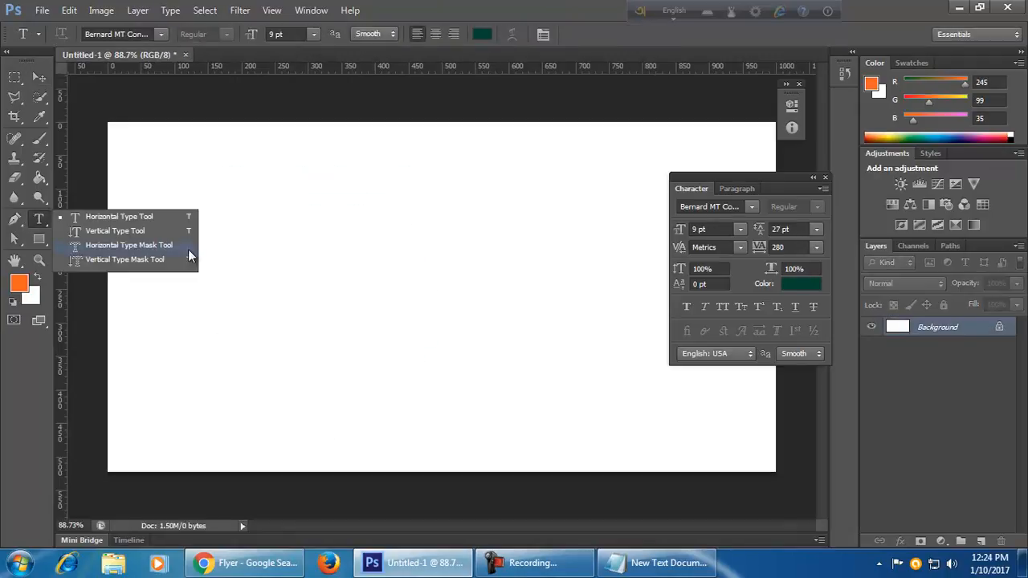
left_click(115, 231)
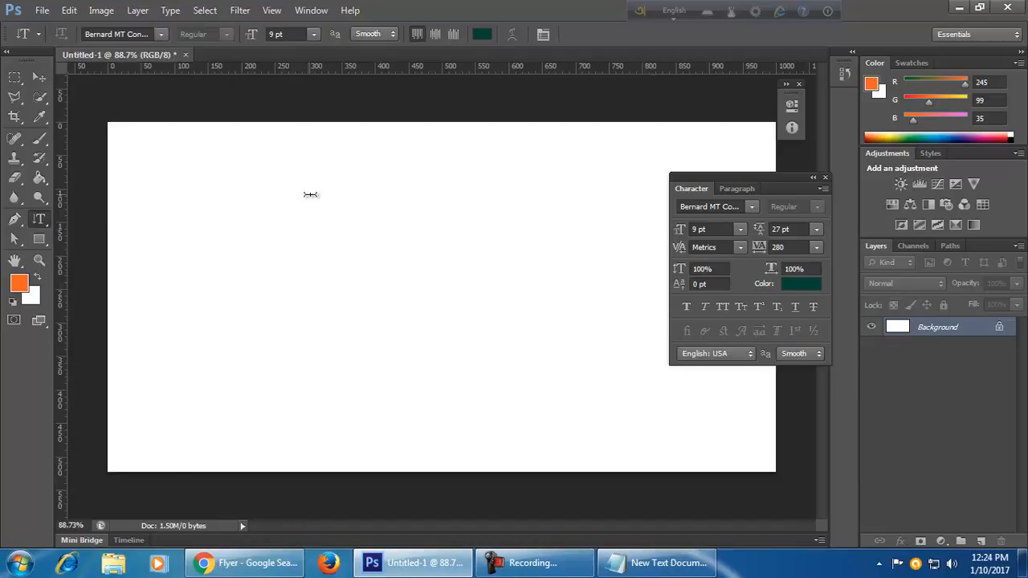
left_click(299, 164)
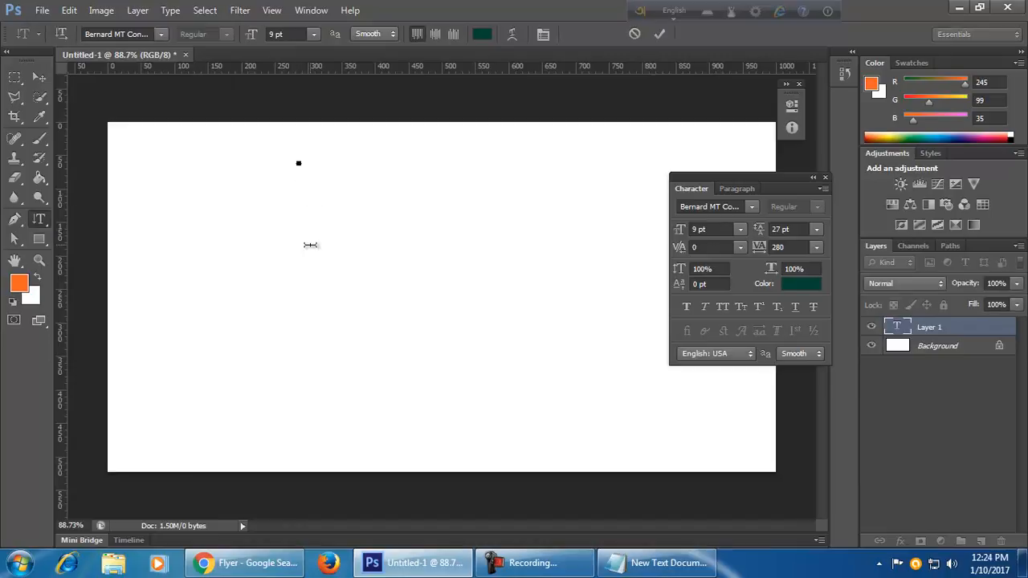
left_click(313, 34)
left_click(326, 222)
type("rcadia")
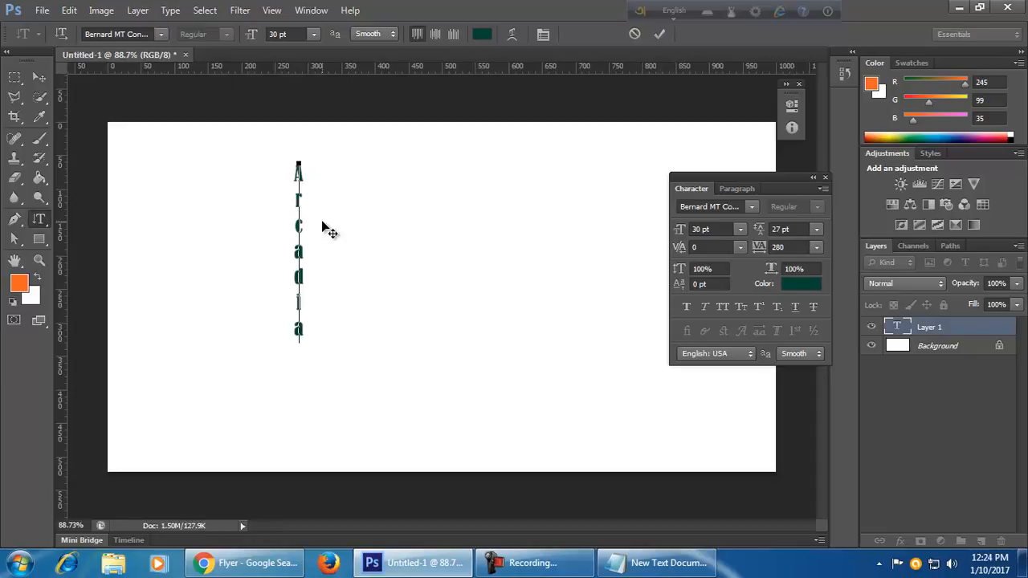
left_click(38, 76)
left_click(263, 322)
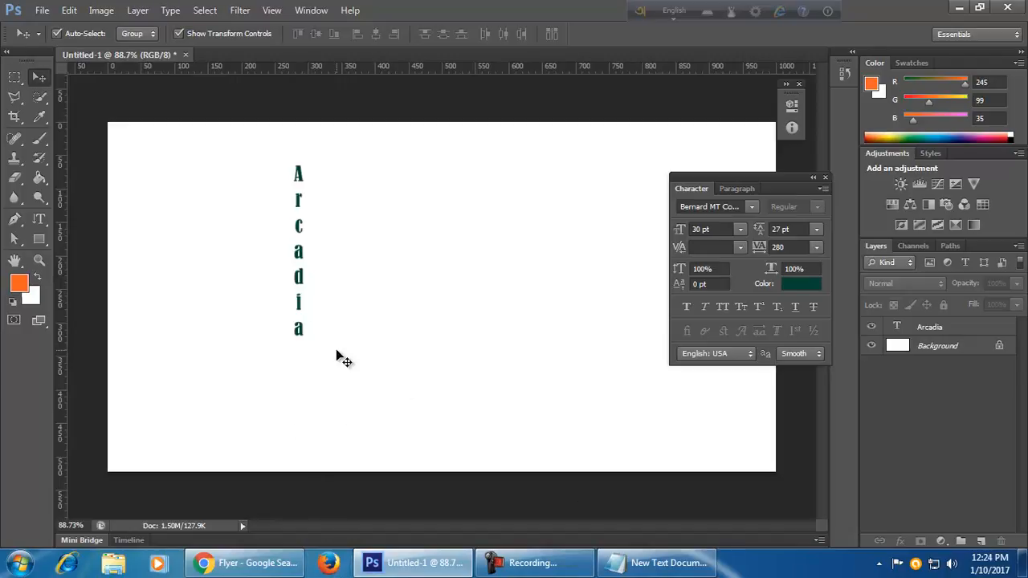
Delete the vertical "Arcadia" text layer, collapse the Character panel to icons and move it clear of the canvas.
left_click(299, 304)
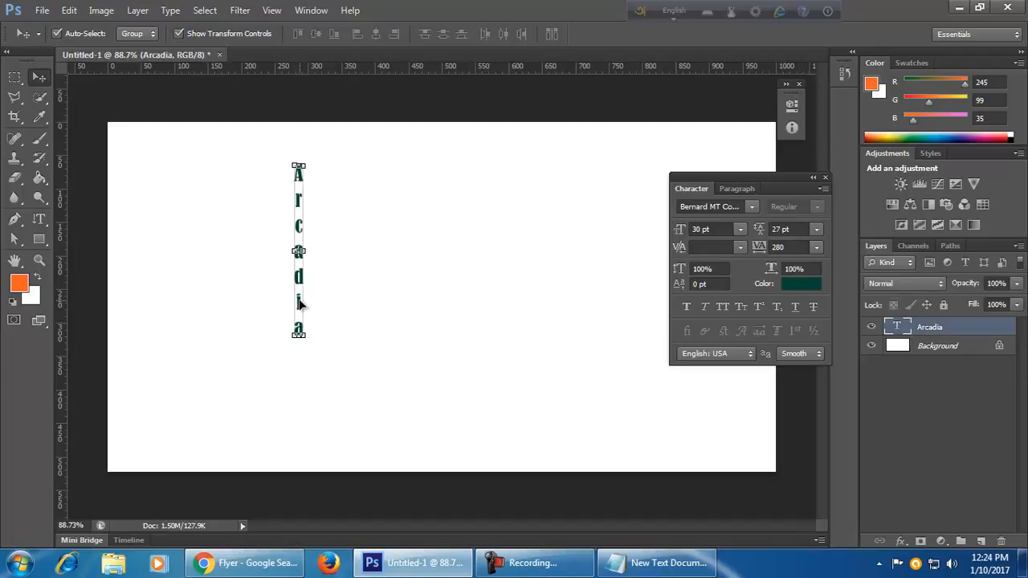
key("Delete")
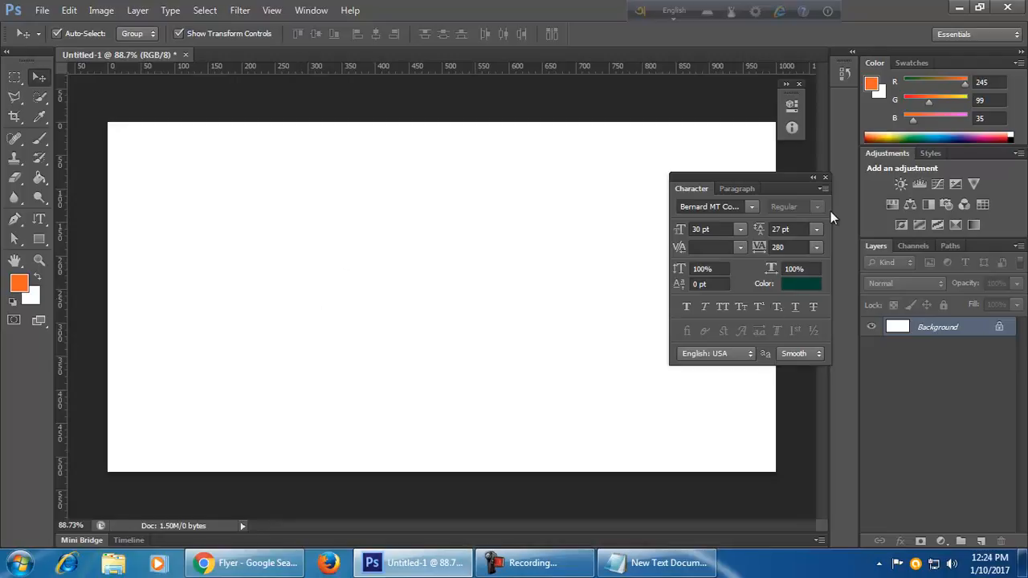
left_click(813, 176)
left_click_drag(684, 198, 801, 233)
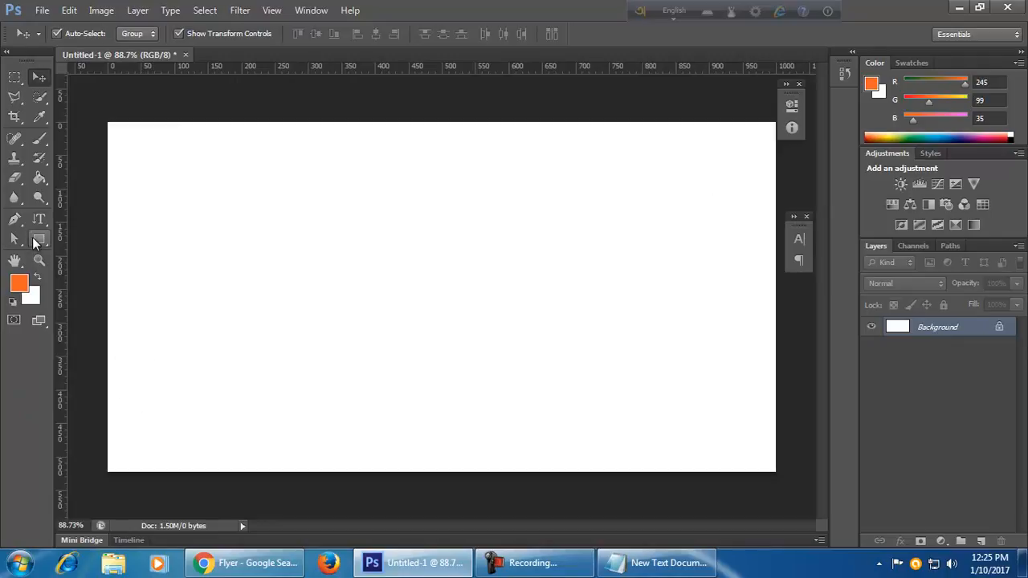
Activate the Pen Tool in Shape mode and set its fill to no color.
left_click(34, 241)
left_click(75, 241)
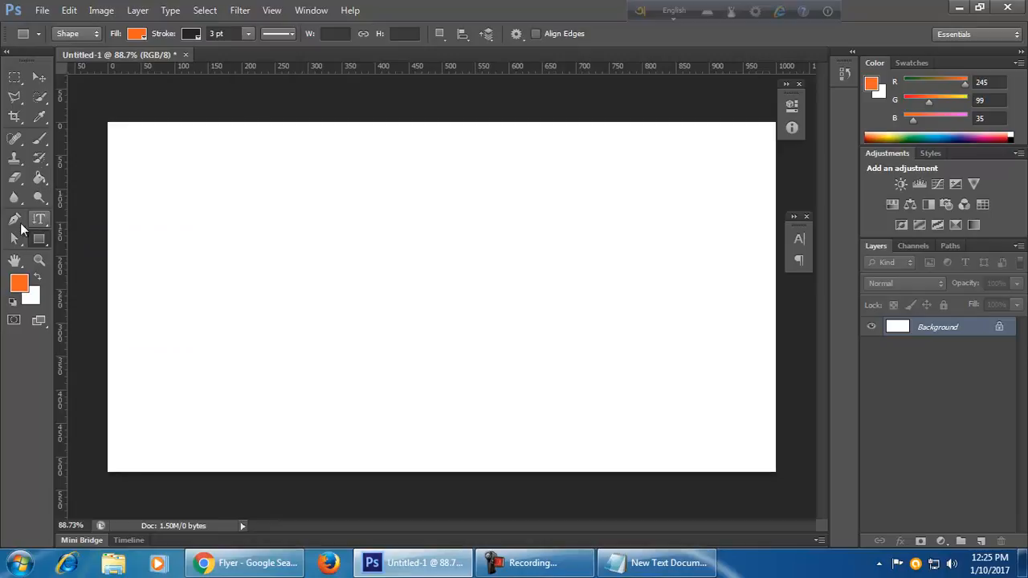
left_click(13, 224)
left_click(52, 216)
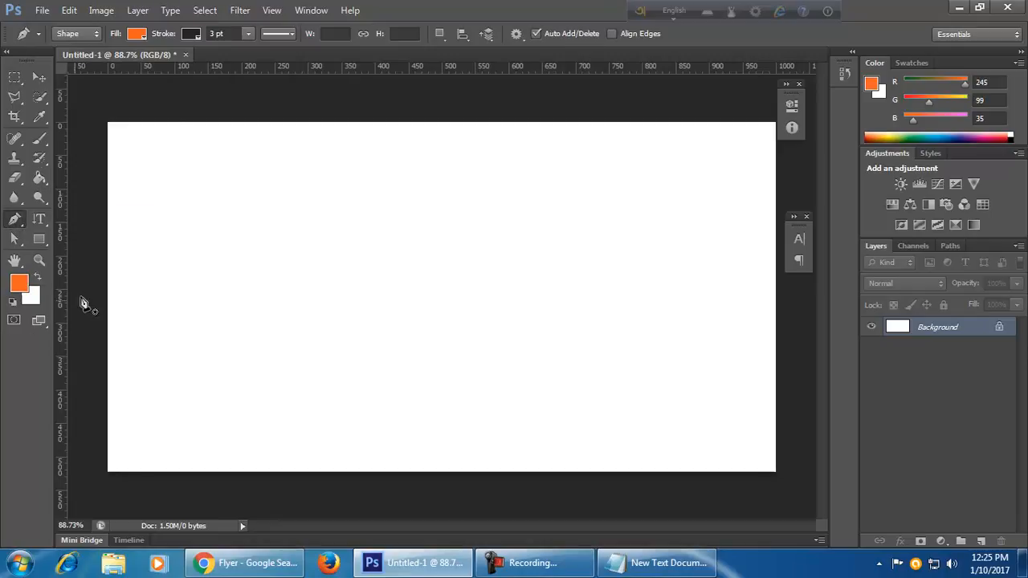
left_click(136, 34)
left_click(74, 64)
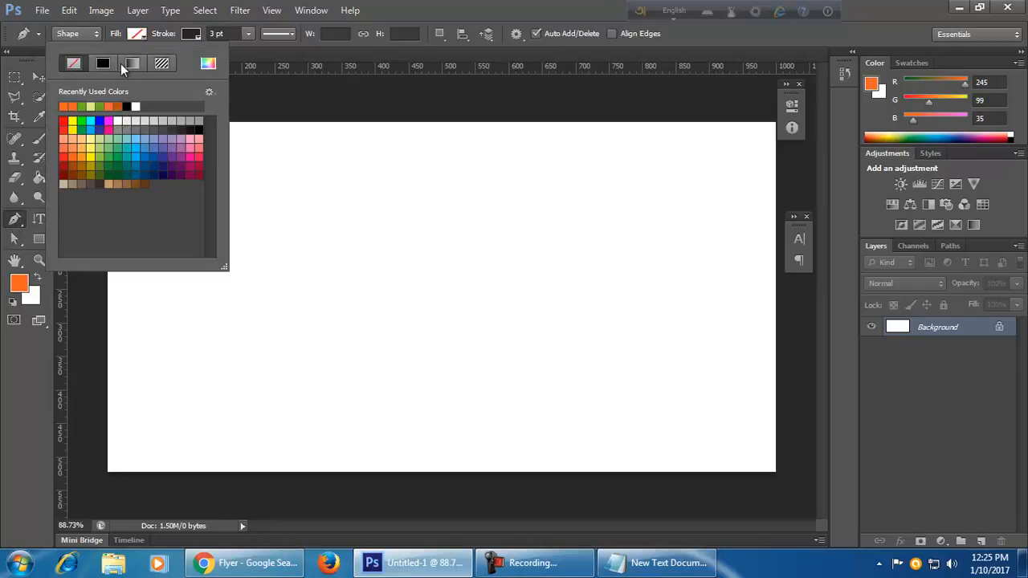
key("Return")
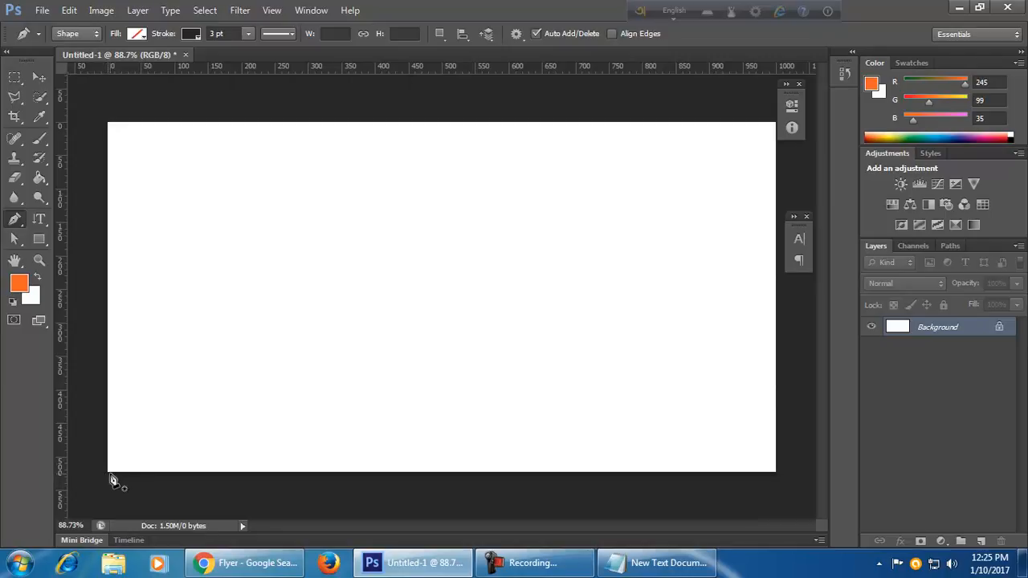
Draw an open zigzag path about 1001 px wide and 492 px tall with straight Pen segments, from the canvas's lower-left corner to its right edge.
left_click(108, 473)
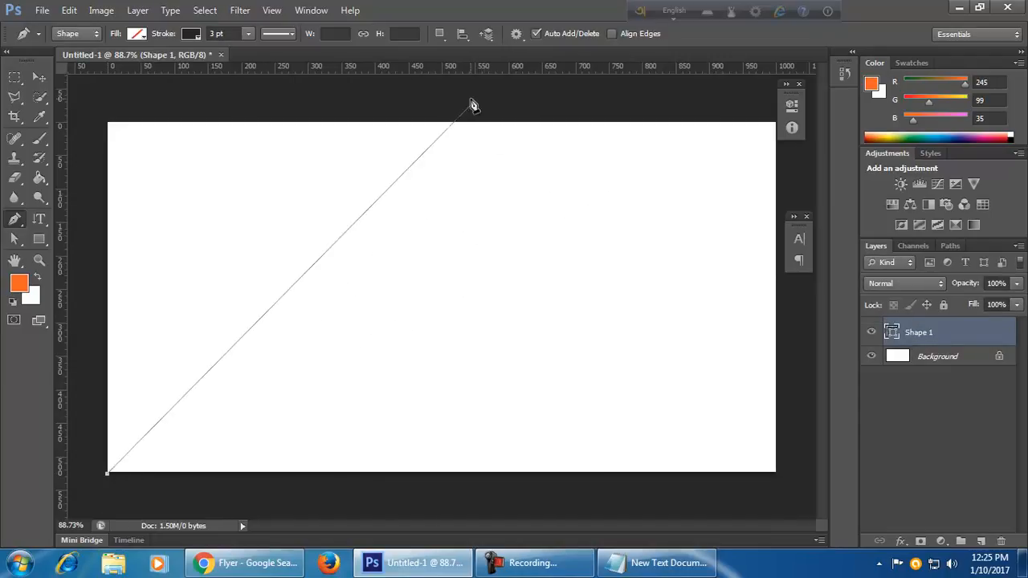
left_click(516, 33)
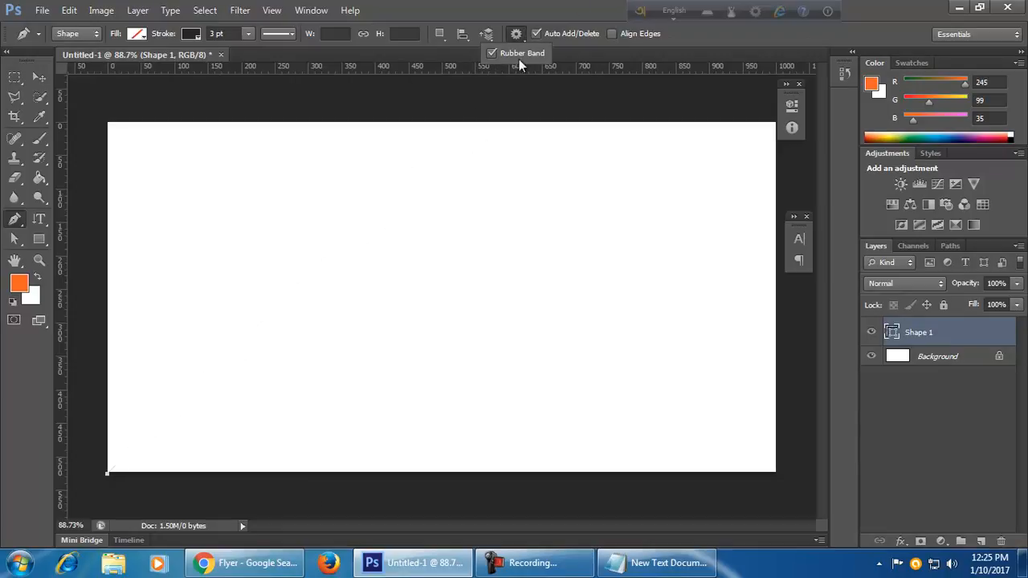
left_click_drag(504, 242, 736, 259)
key("ctrl+z")
left_click(339, 327)
left_click(298, 190)
left_click(490, 313)
left_click(441, 160)
left_click(649, 289)
left_click(672, 146)
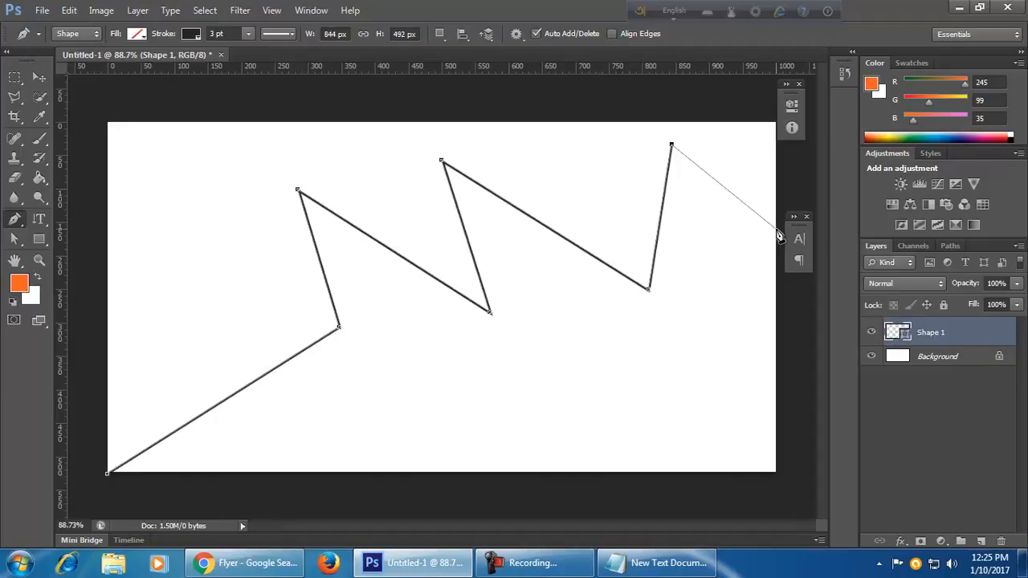
left_click(776, 229)
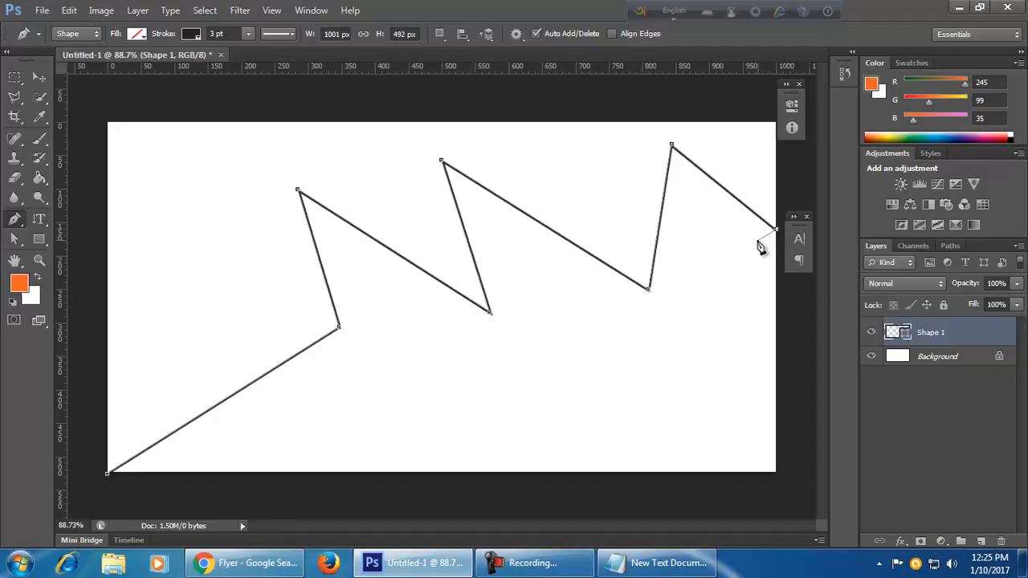
Close the zigzag shape through the canvas's upper-right and upper-left corners, back to its starting point.
scroll(712, 240, "down", 1)
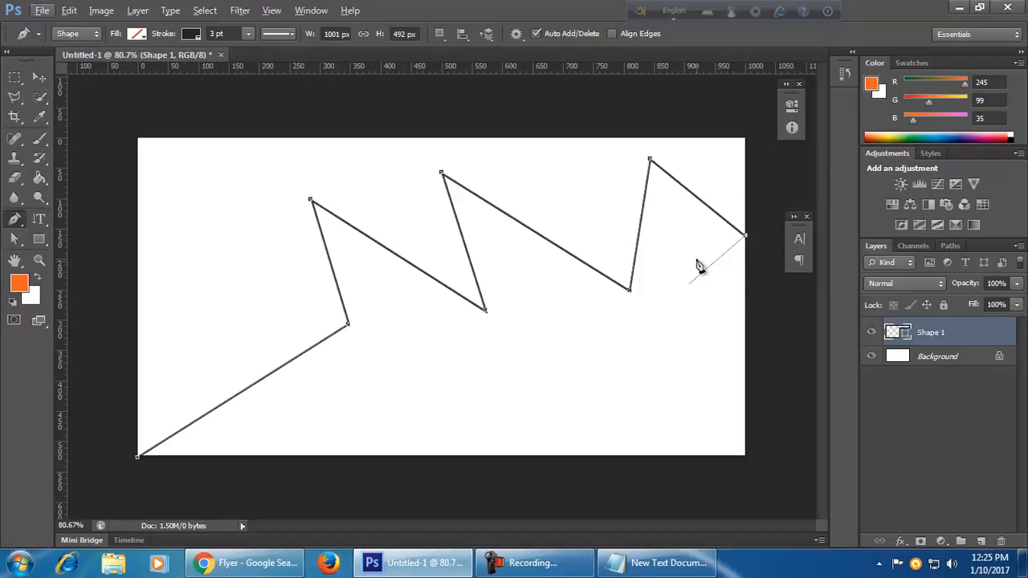
left_click(747, 140)
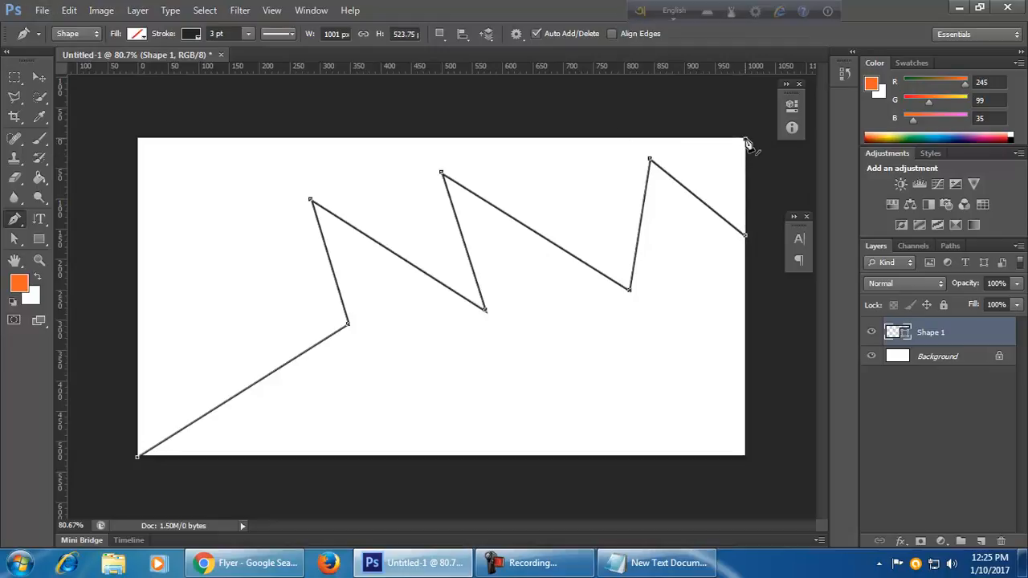
left_click(136, 139)
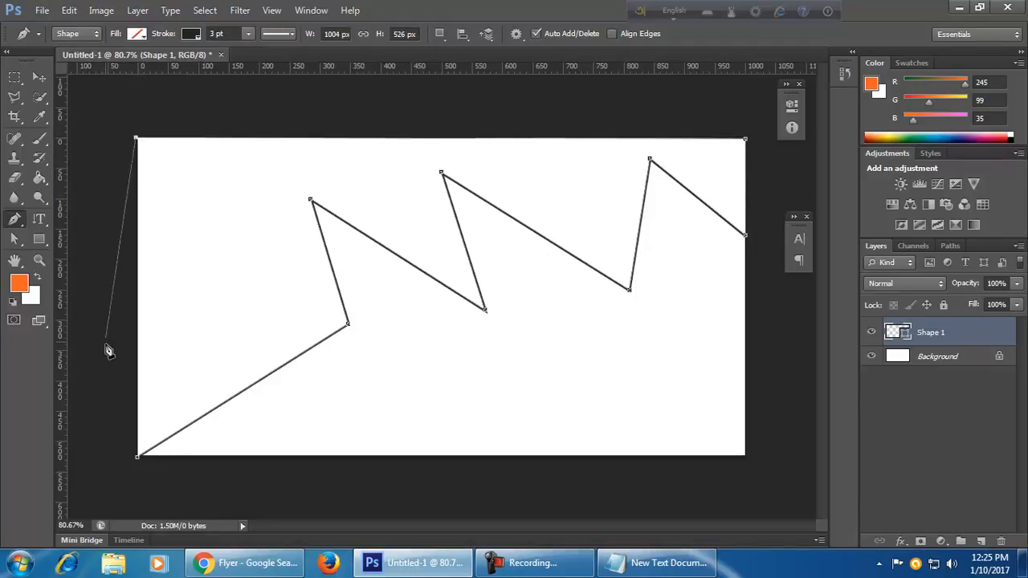
left_click(138, 459)
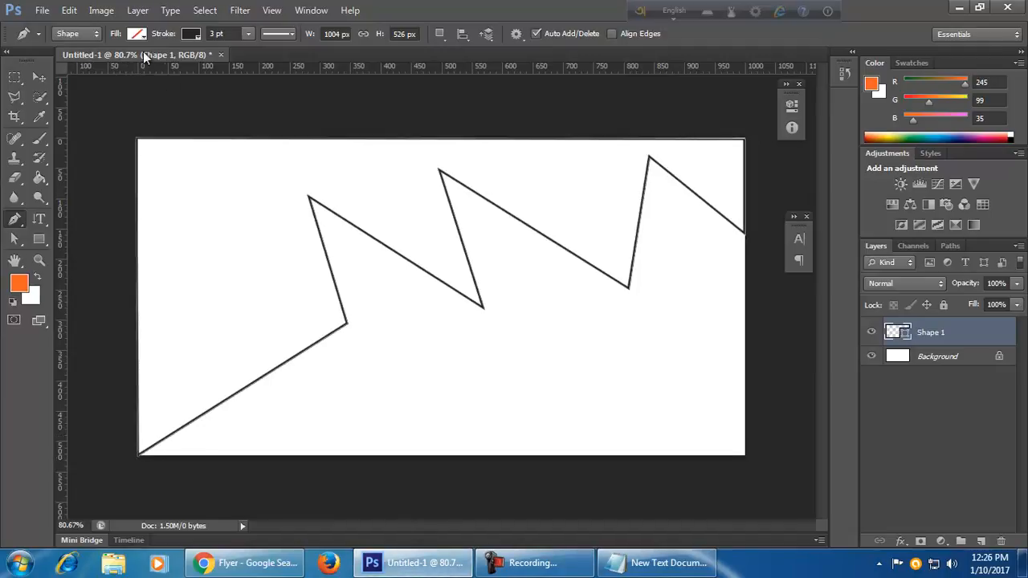
Remove the zigzag shape's stroke and fill it with a medium blue swatch.
left_click(196, 37)
left_click(126, 64)
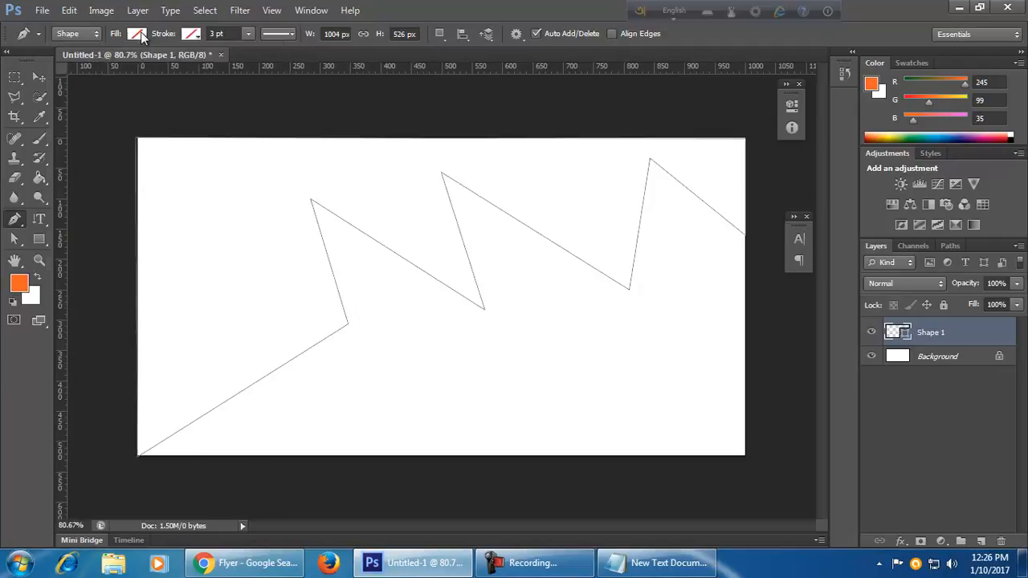
left_click(138, 32)
left_click(156, 140)
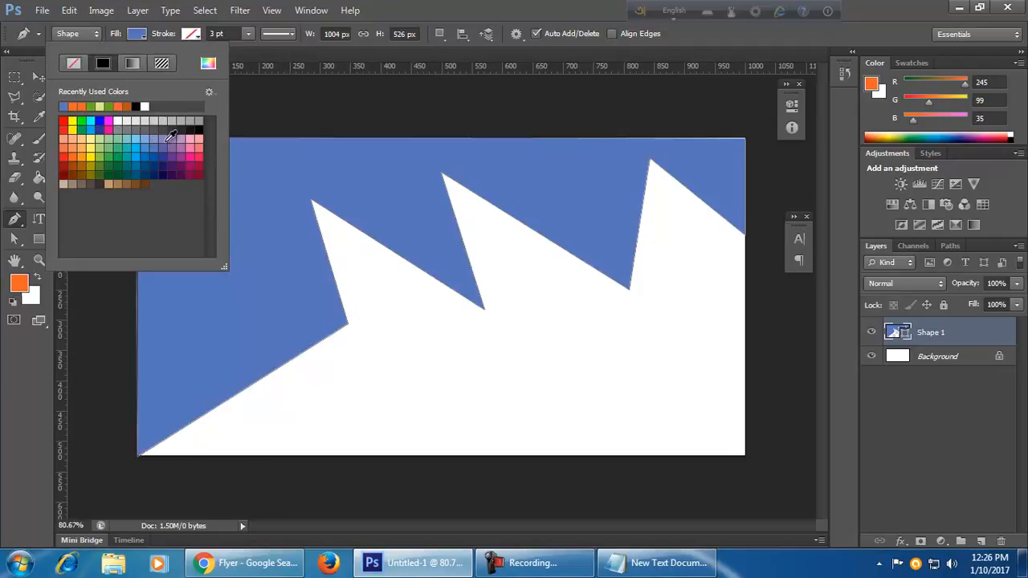
key("Return")
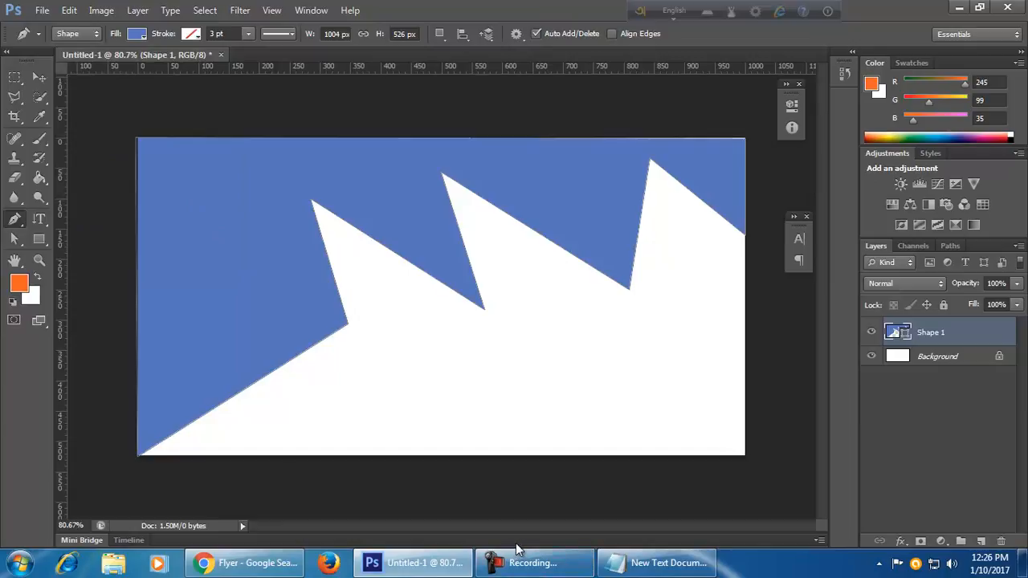
Delete the blue zigzag and draw a closed S-curved Pen shape, about 446 by 526 px, over the canvas's upper-left area.
key("Delete")
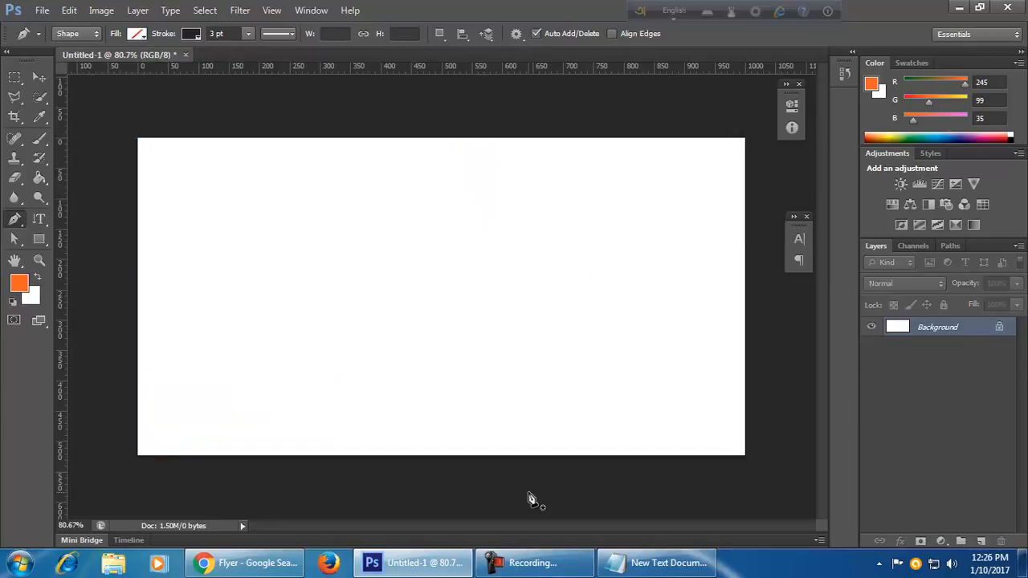
left_click(137, 456)
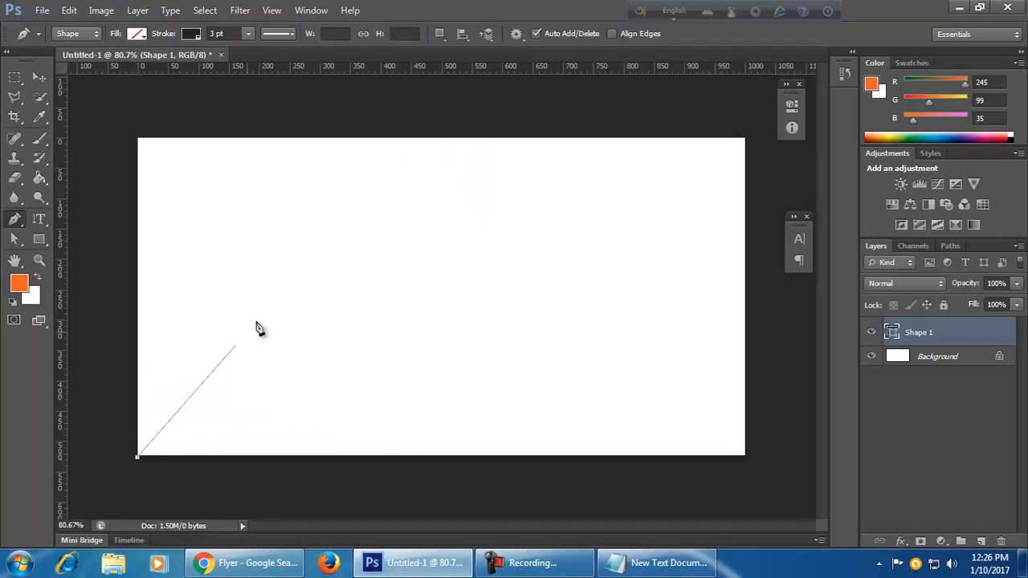
left_click_drag(319, 266, 447, 251)
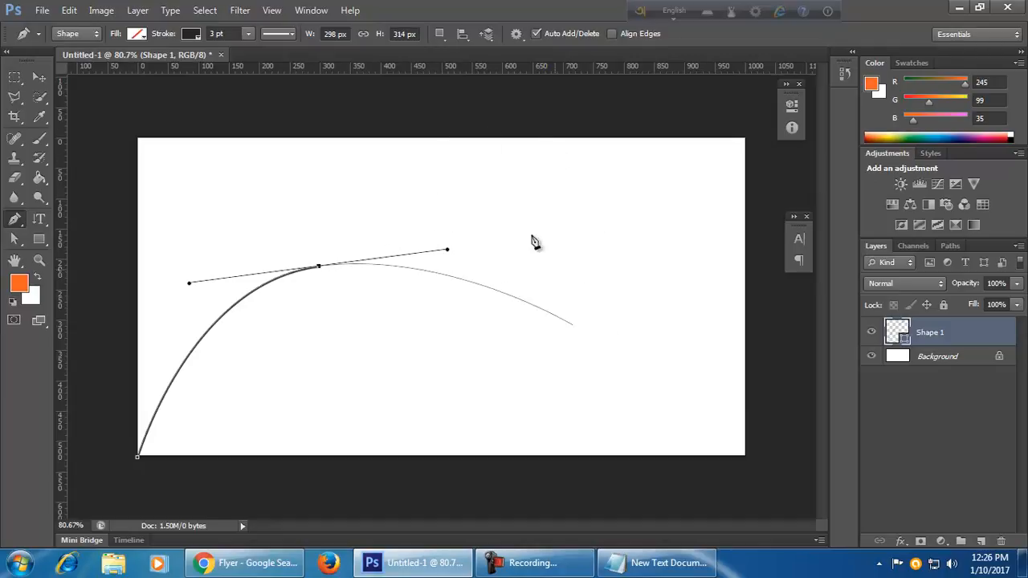
left_click(402, 139)
left_click(138, 138)
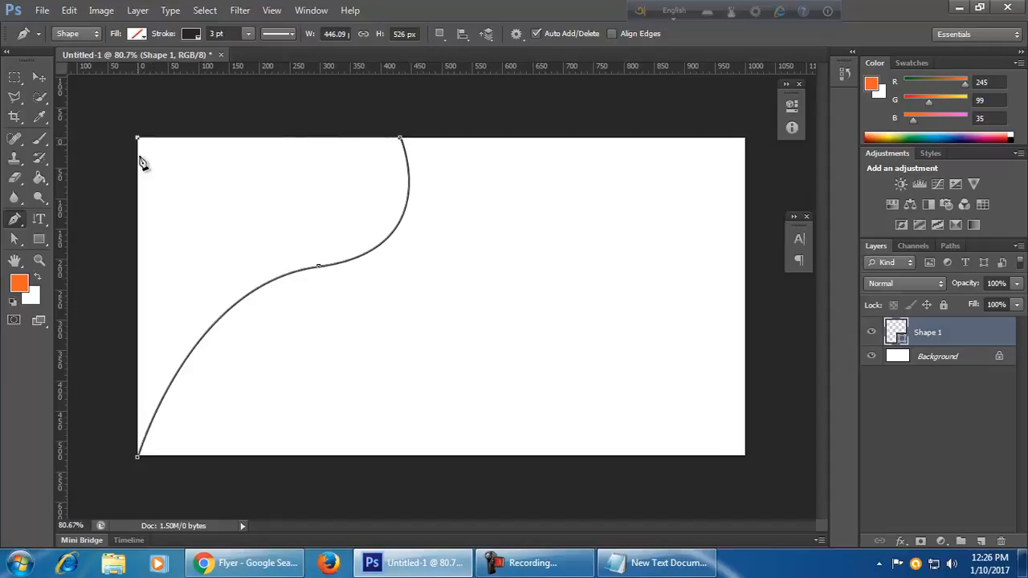
left_click(138, 458)
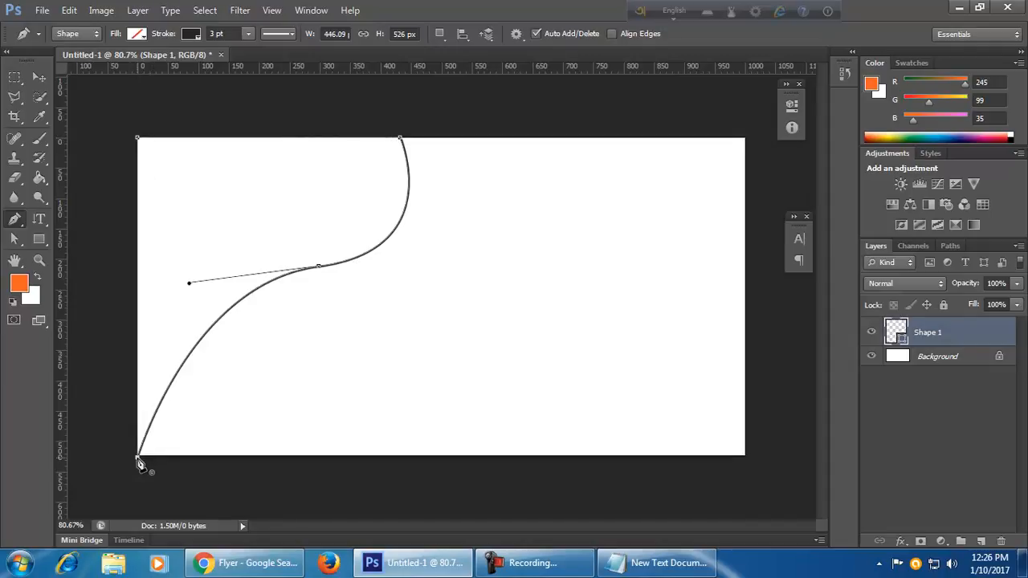
Remove the curved shape's stroke, fill it with purple and deselect it.
left_click(191, 34)
left_click(129, 64)
left_click(137, 33)
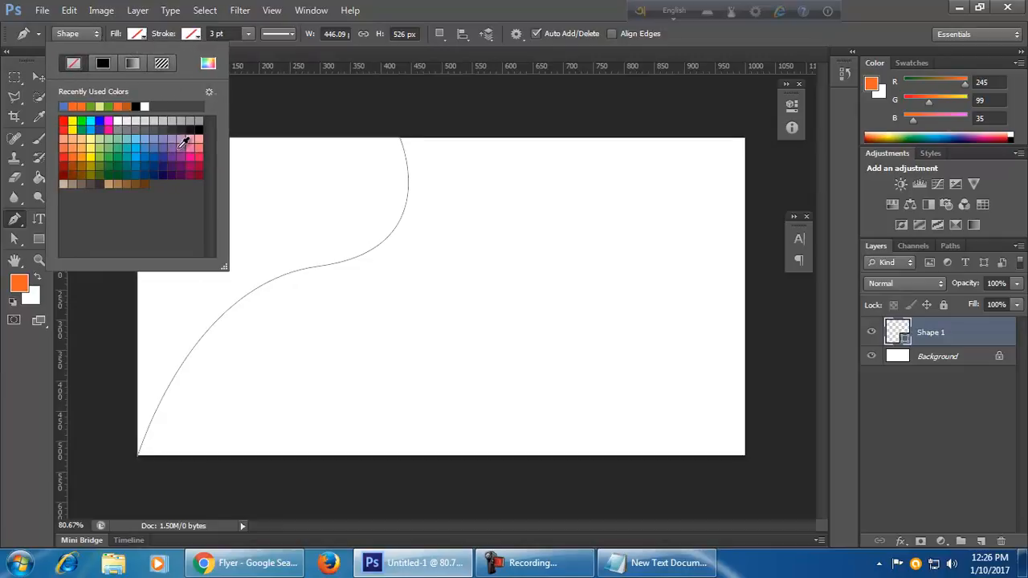
left_click(184, 173)
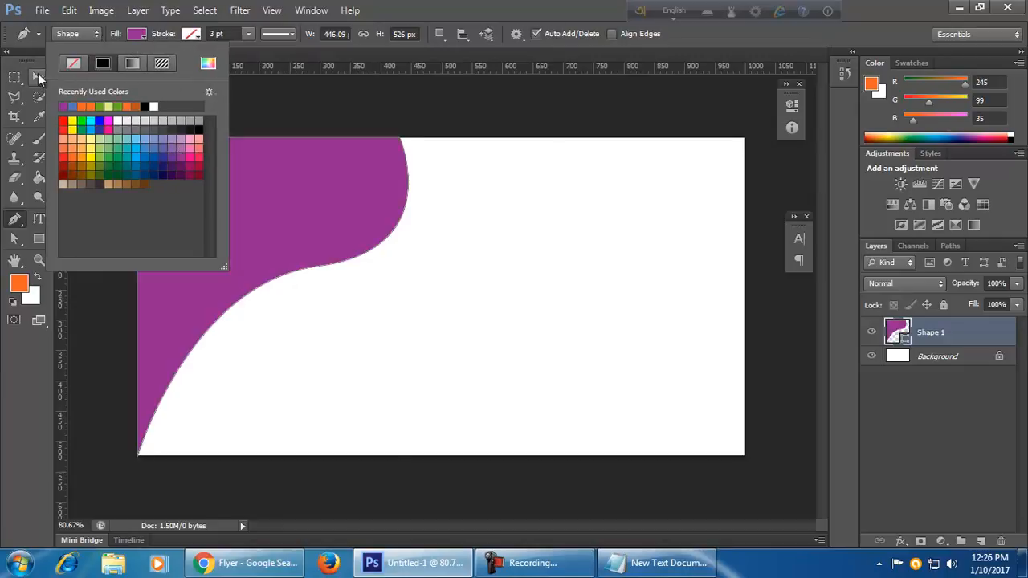
left_click(39, 76)
left_click(466, 409)
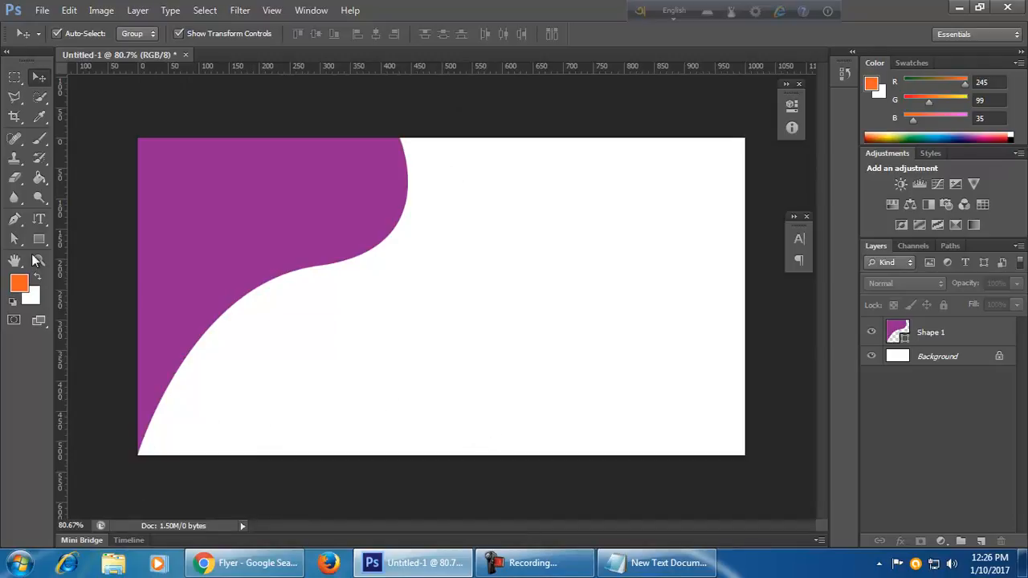
Reshape the purple shape's curved edge by moving the middle anchor point's direction handle upward.
left_click(17, 221)
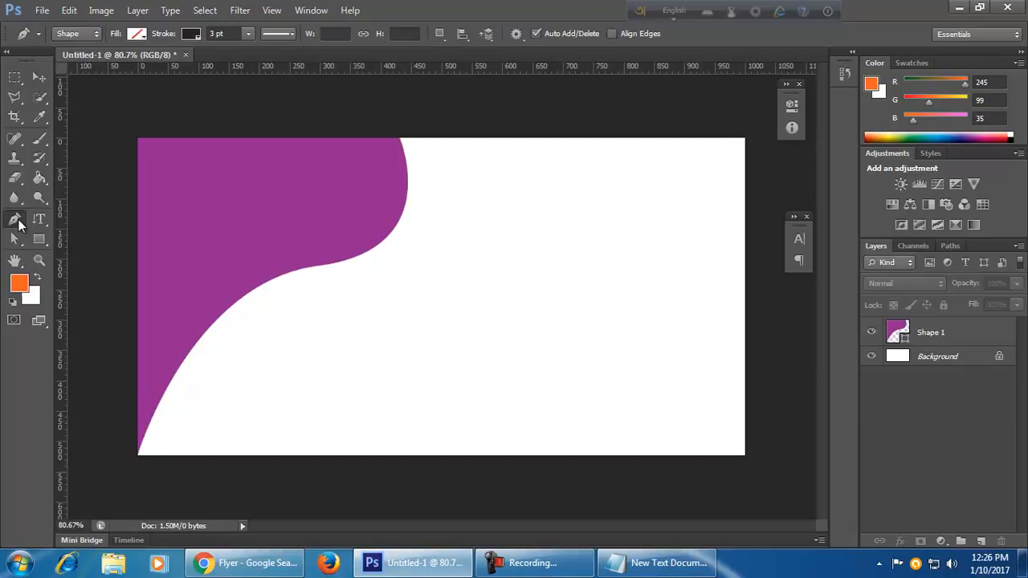
left_click(289, 277, "ctrl")
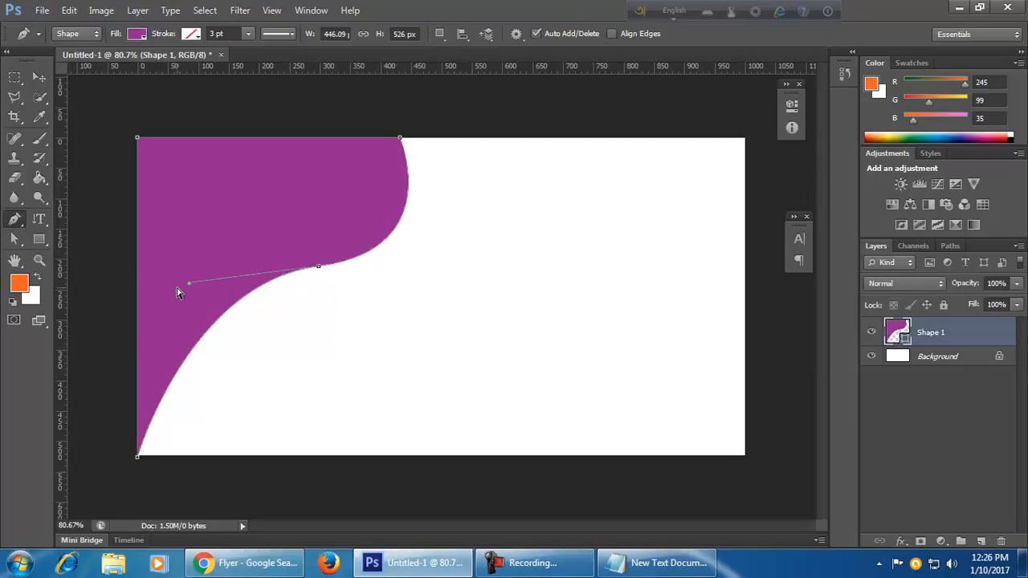
left_click_drag(190, 284, 182, 187)
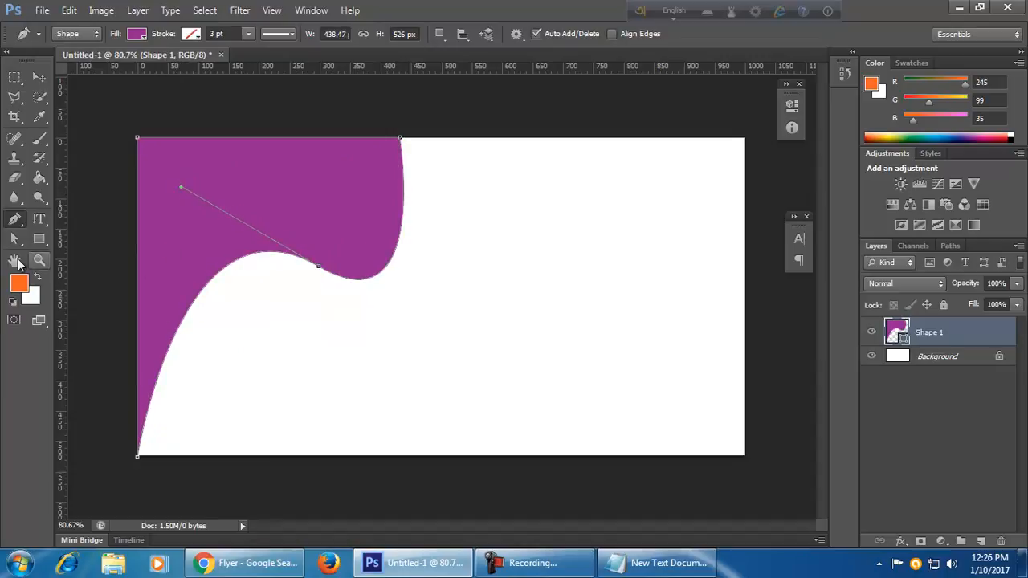
Show the Pen Tool's variants and delete the purple shape's layer.
right_click(15, 219)
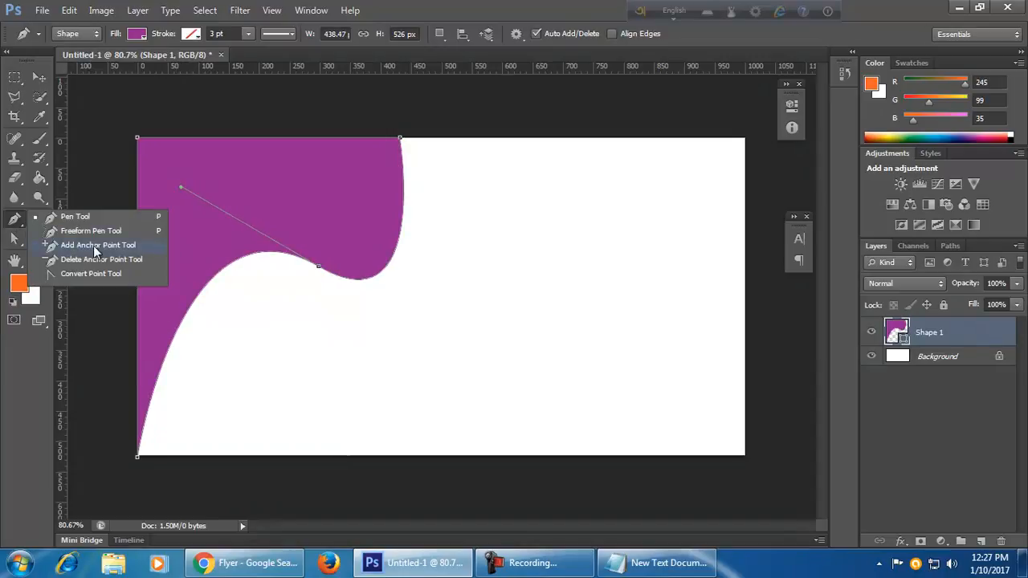
left_click(20, 222)
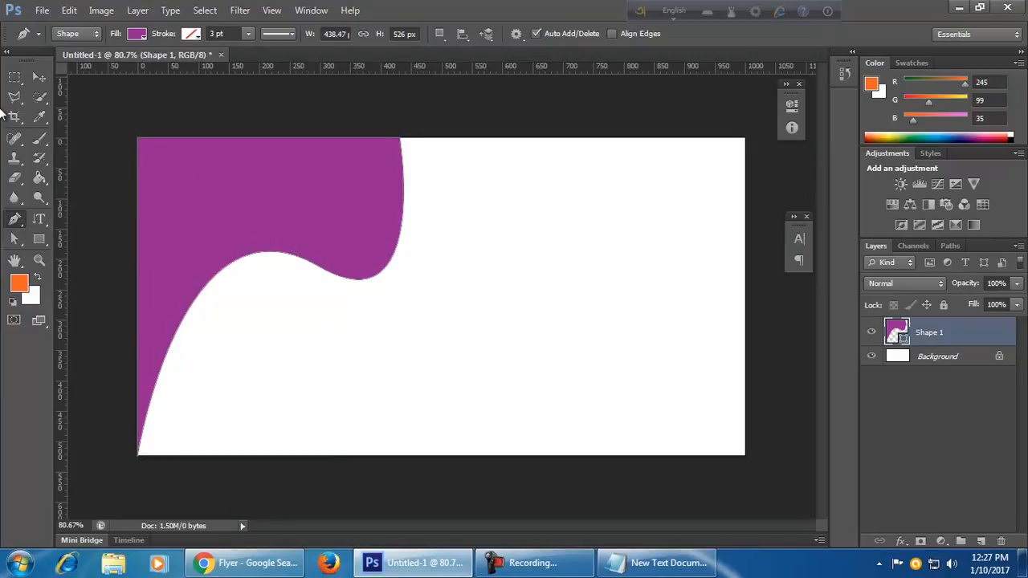
left_click(38, 76)
key("Delete")
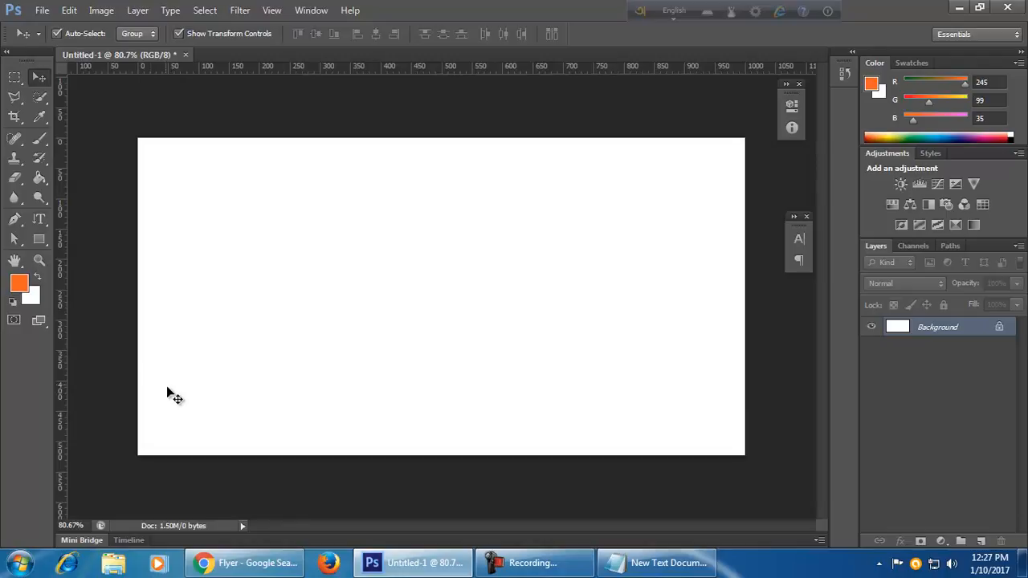
Draw a full-width rectangle about 999 px wide and 223 px tall across the lower part of the canvas.
left_click(43, 239)
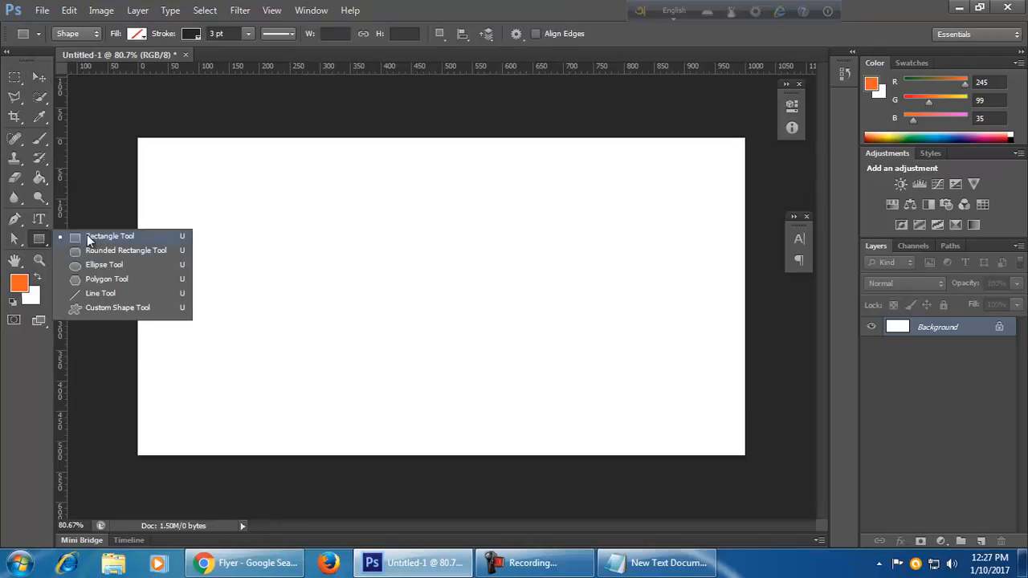
left_click(153, 240)
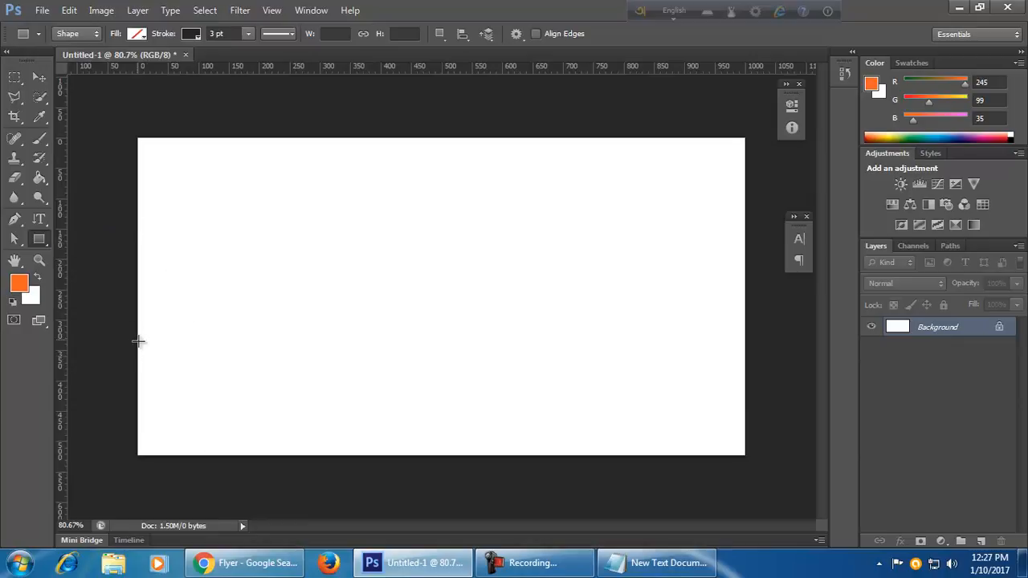
left_click_drag(139, 319, 745, 453)
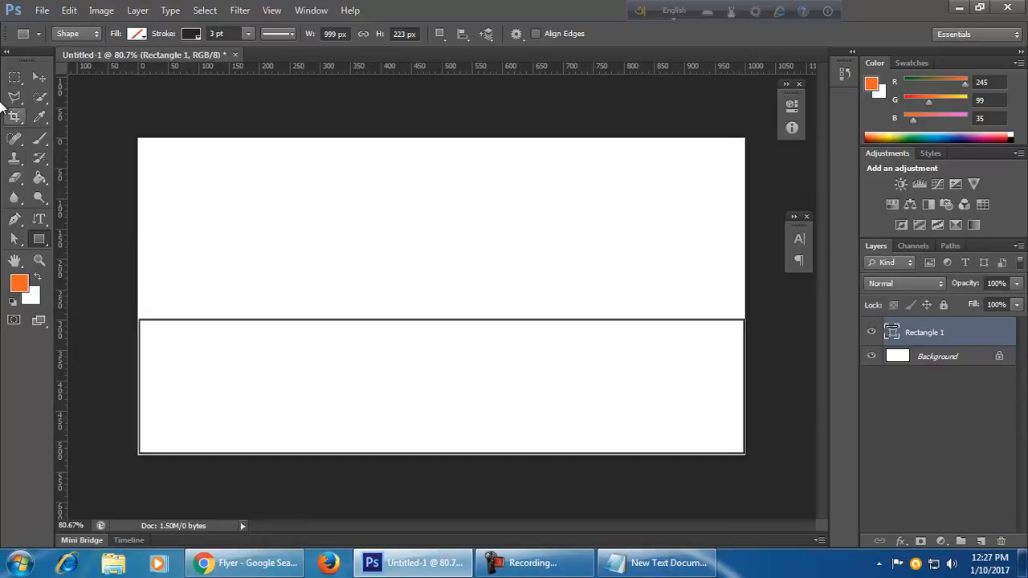
Fill the rectangle with light green, remove its stroke, and select it with the Move Tool.
left_click(143, 34)
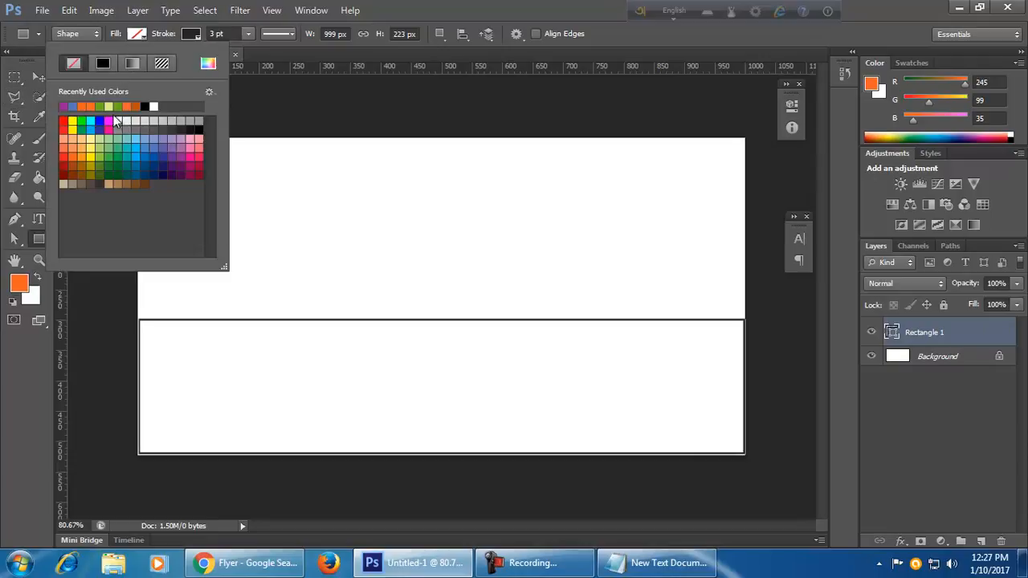
left_click(117, 140)
left_click(191, 33)
left_click(126, 64)
key("Return")
left_click(48, 77)
left_click(246, 220)
left_click(514, 400)
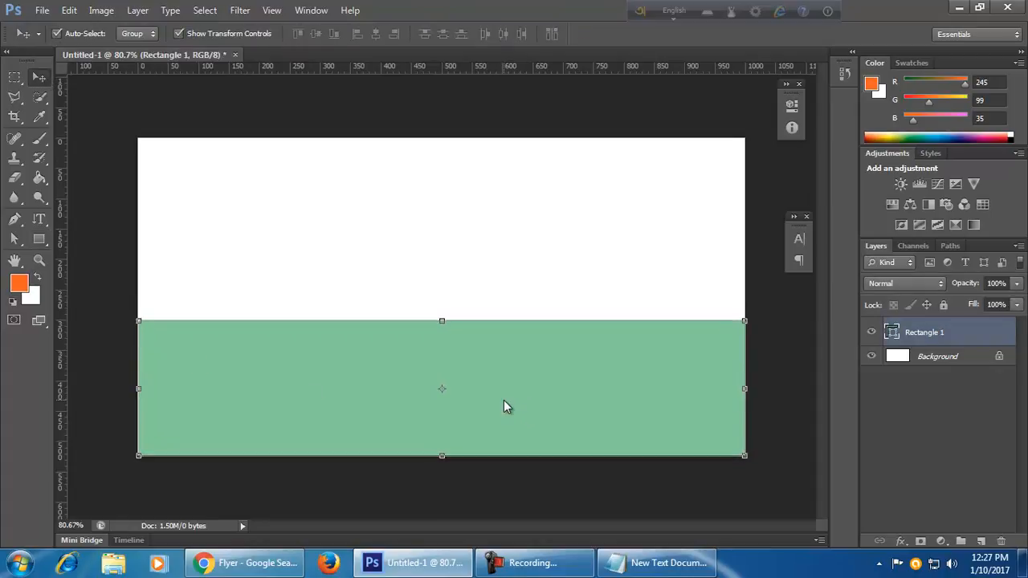
left_click(95, 402)
left_click(388, 376)
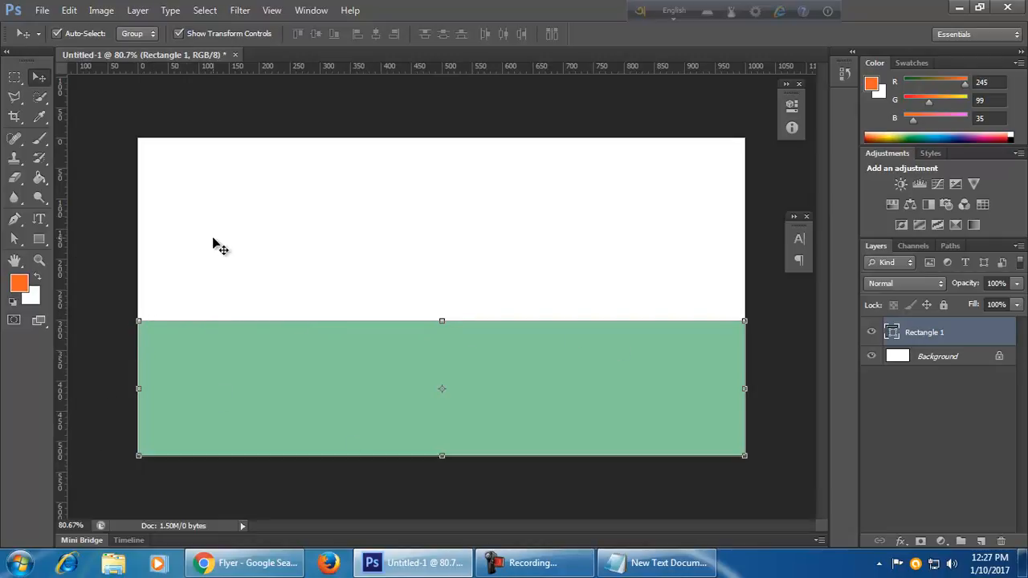
Try adding an anchor point at the middle of the green rectangle's upper edge and pulling it downward, then undo the move.
left_click_drag(15, 218, 36, 245)
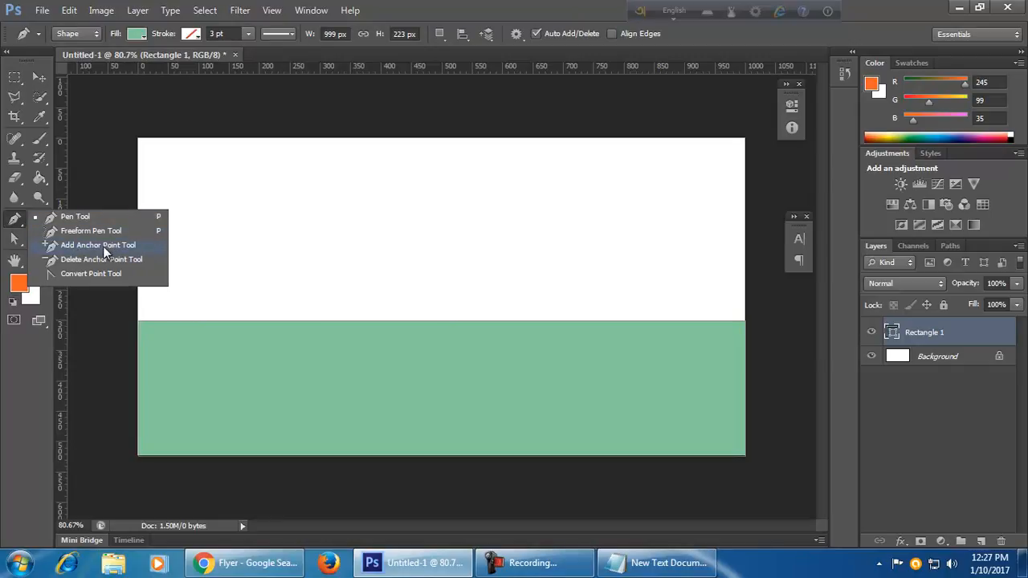
left_click(103, 245)
left_click(442, 321)
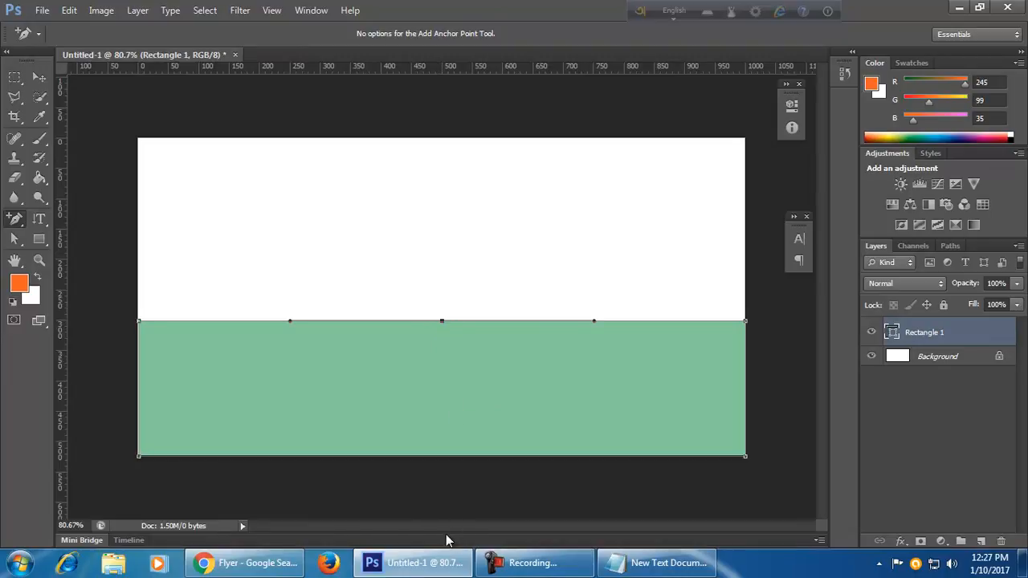
left_click_drag(442, 321, 343, 425)
mouse_move(359, 567)
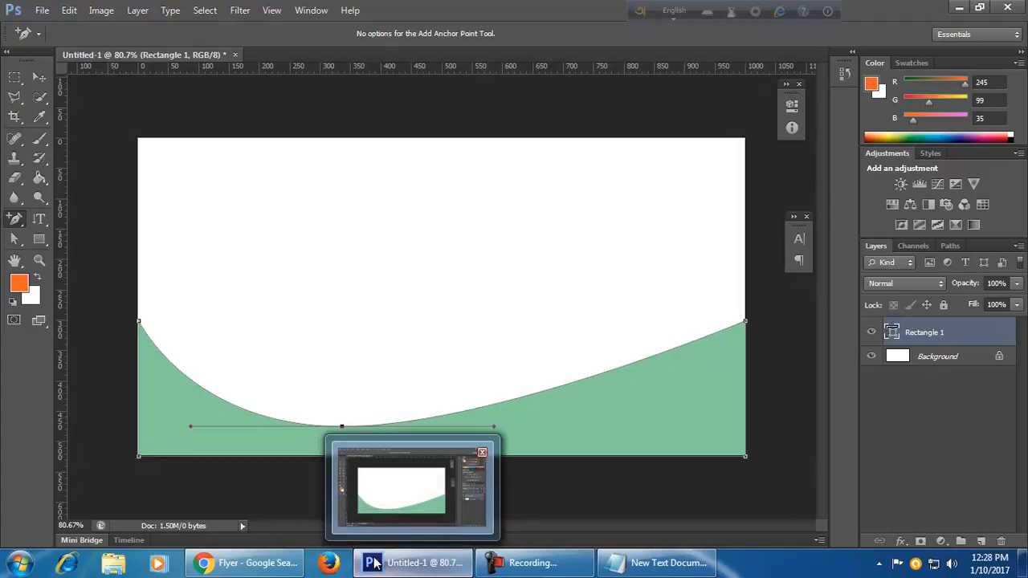
key("ctrl+z")
Try bulging the green rectangle's upper edge by moving its middle anchor point up toward the canvas's upper-right area.
right_click(14, 220)
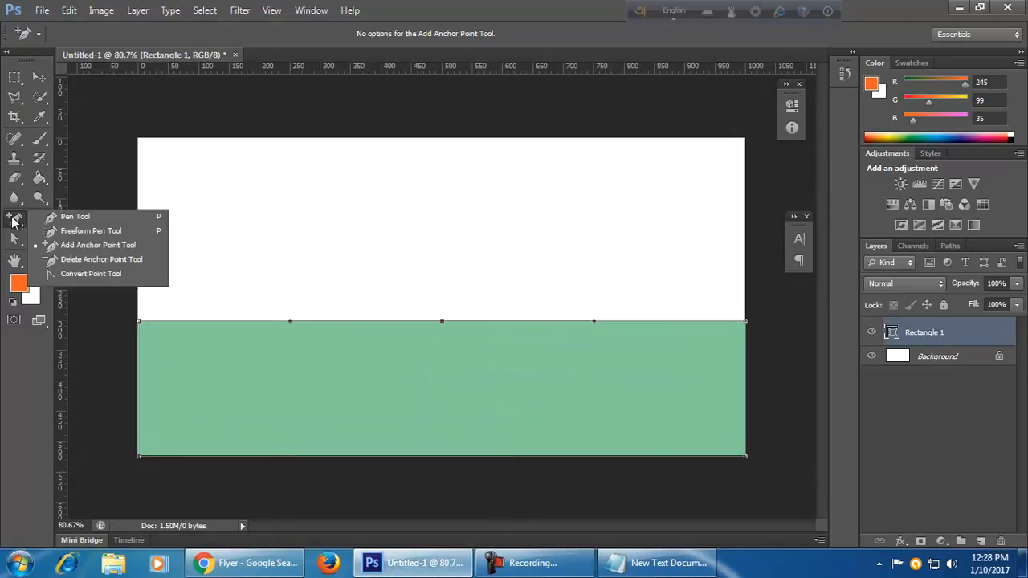
left_click(82, 246)
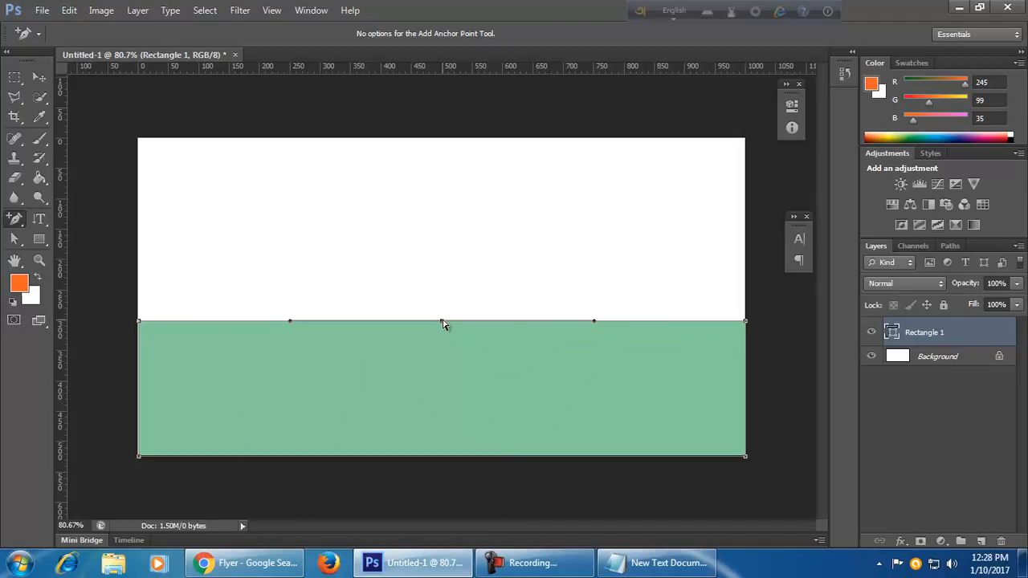
left_click_drag(442, 321, 607, 162)
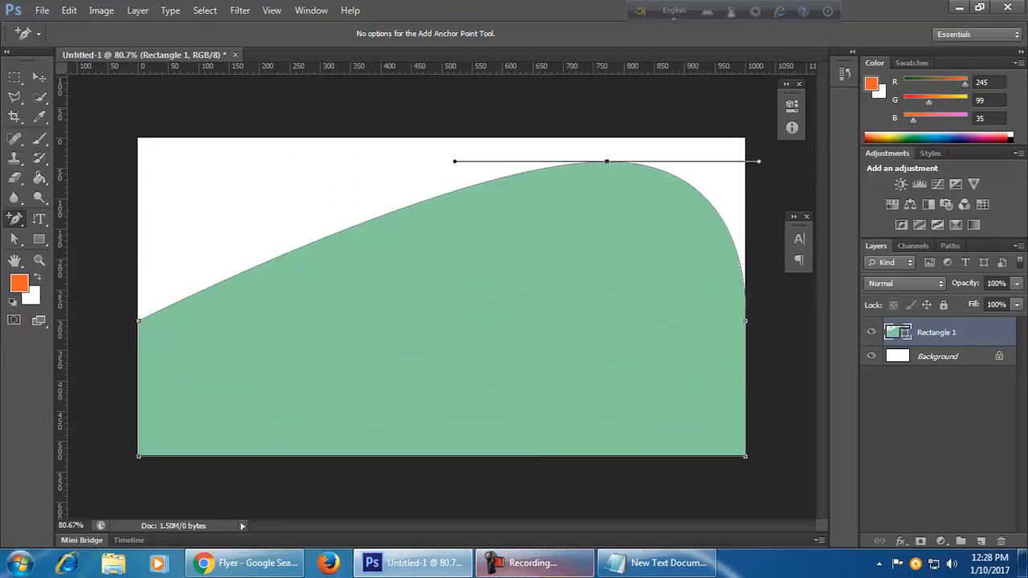
key("ctrl+z")
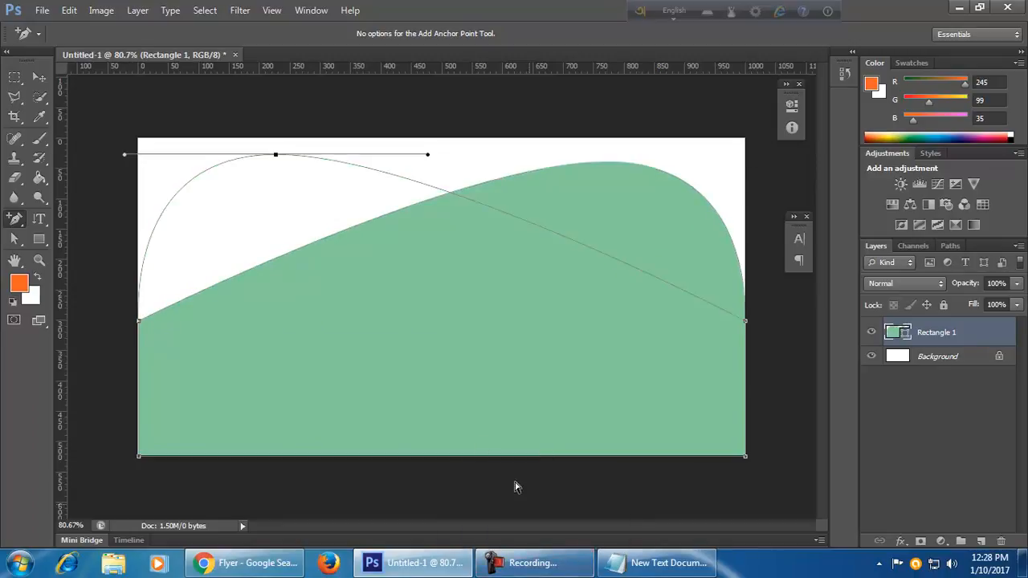
key("ctrl+z")
key("ctrl+z")
key("ctrl+z")
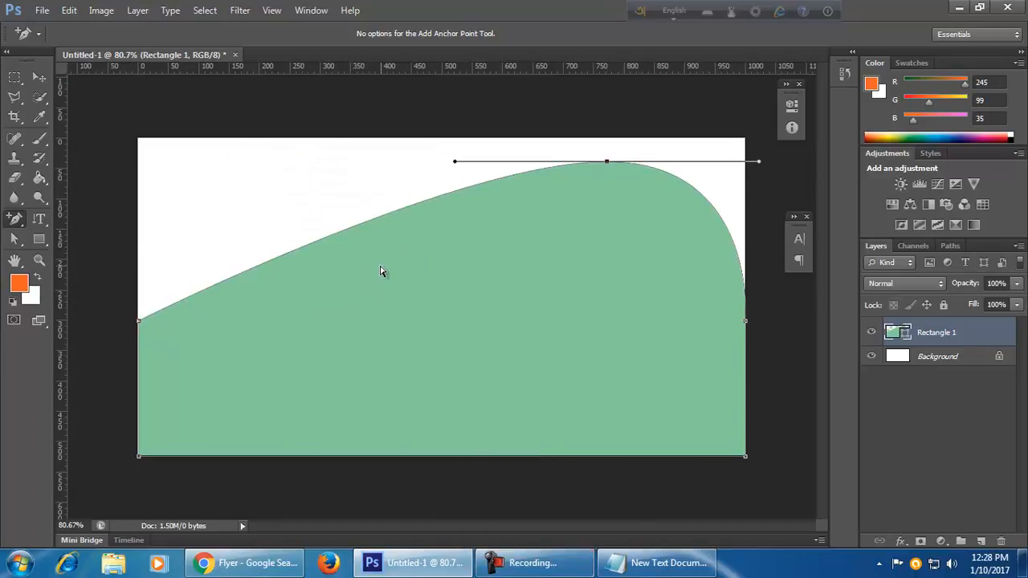
Step back through the history to undo the green rectangle's anchor point edits.
key("ctrl+alt+z")
key("ctrl+alt+z")
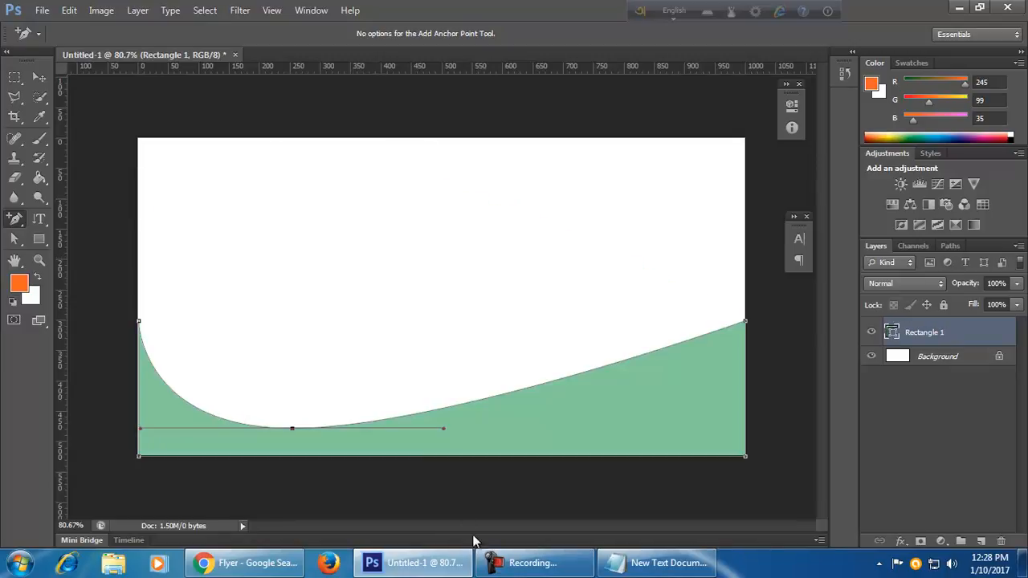
key("ctrl+alt+z")
key("ctrl+alt+z")
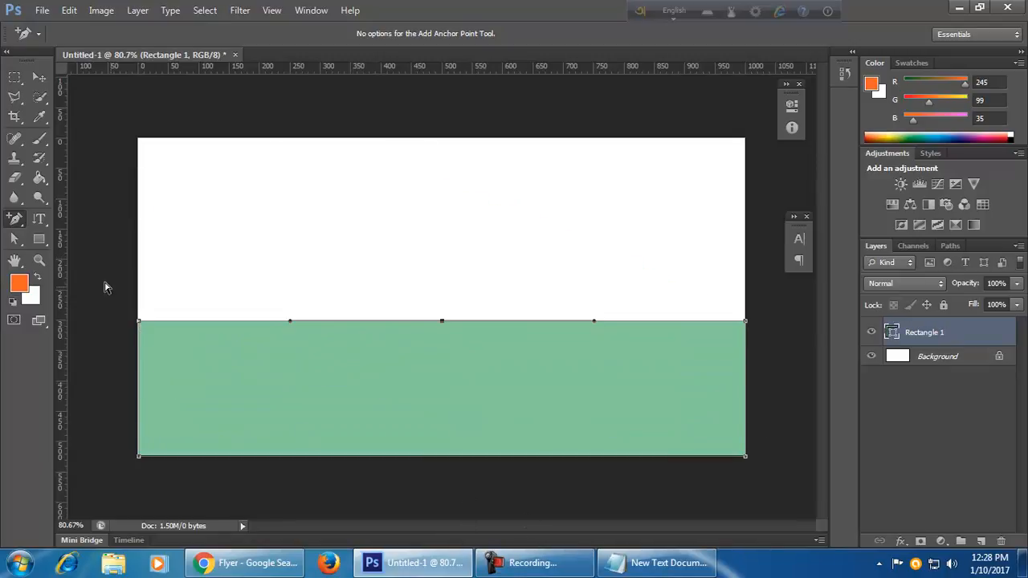
key("ctrl+alt+z")
key("ctrl+alt+z")
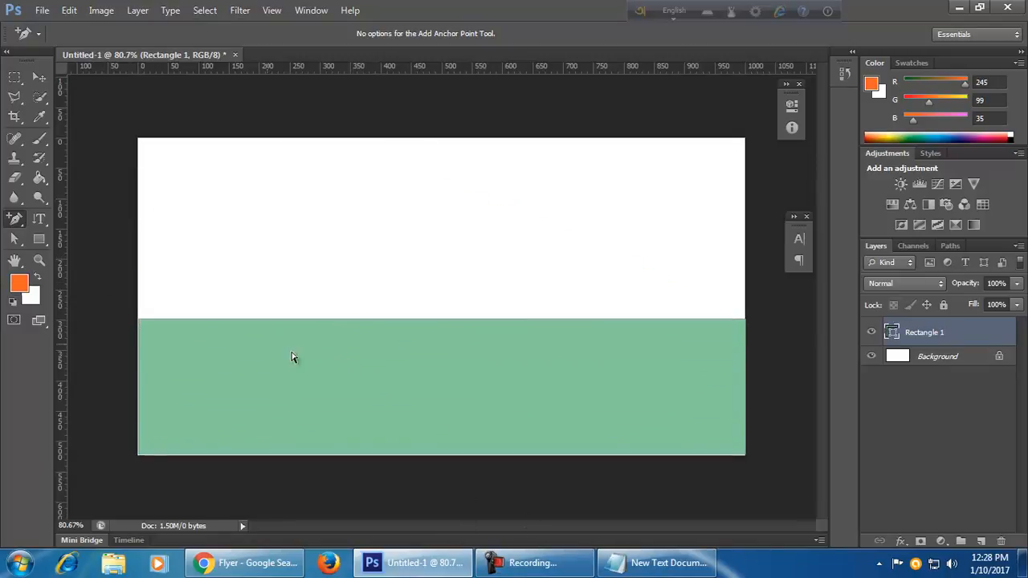
Add two anchor points to the green rectangle's upper edge, one near each end, with the Add Anchor Point Tool.
left_click(316, 320)
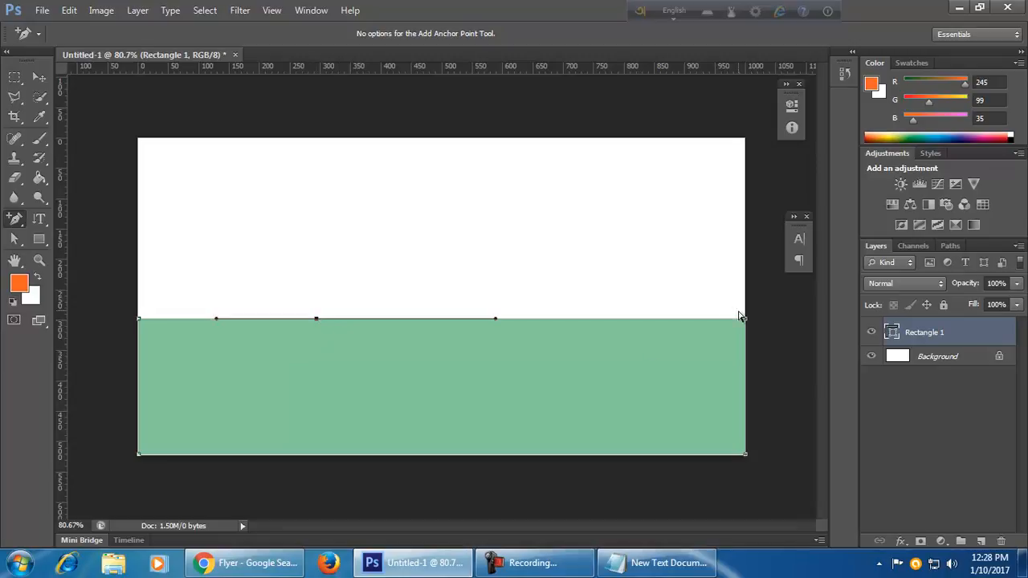
left_click(642, 320)
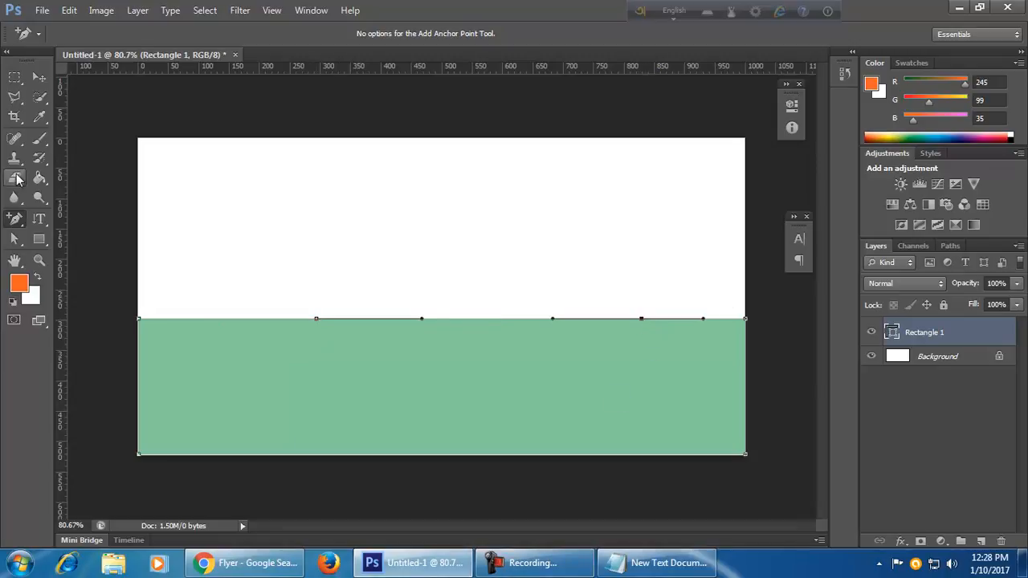
right_click(14, 218)
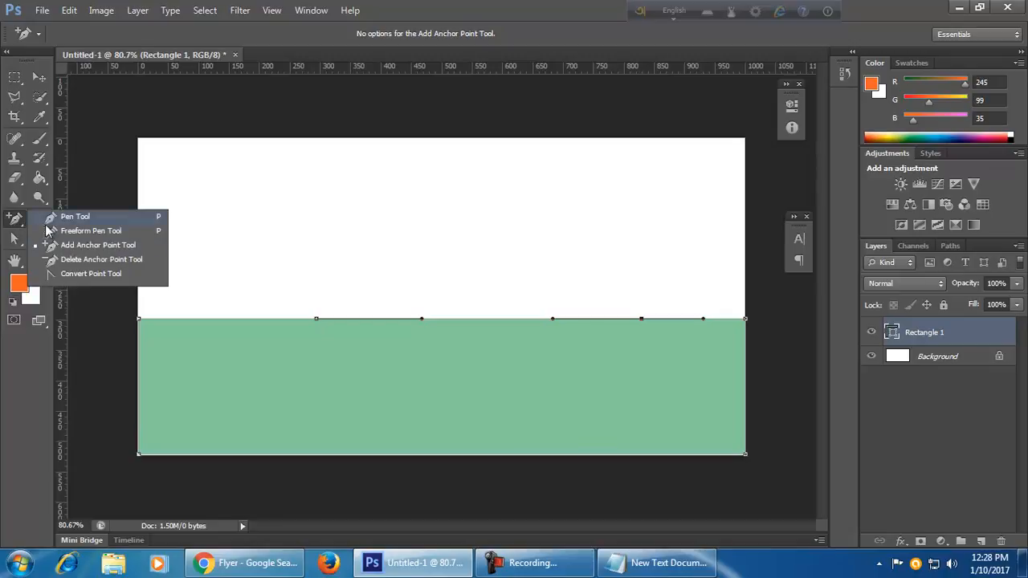
left_click(61, 247)
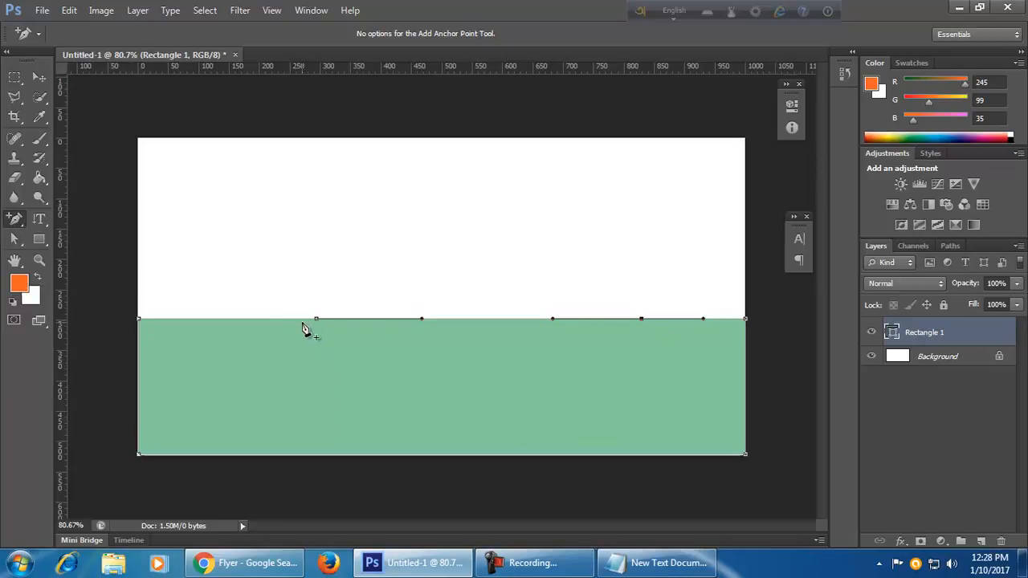
left_click(449, 407)
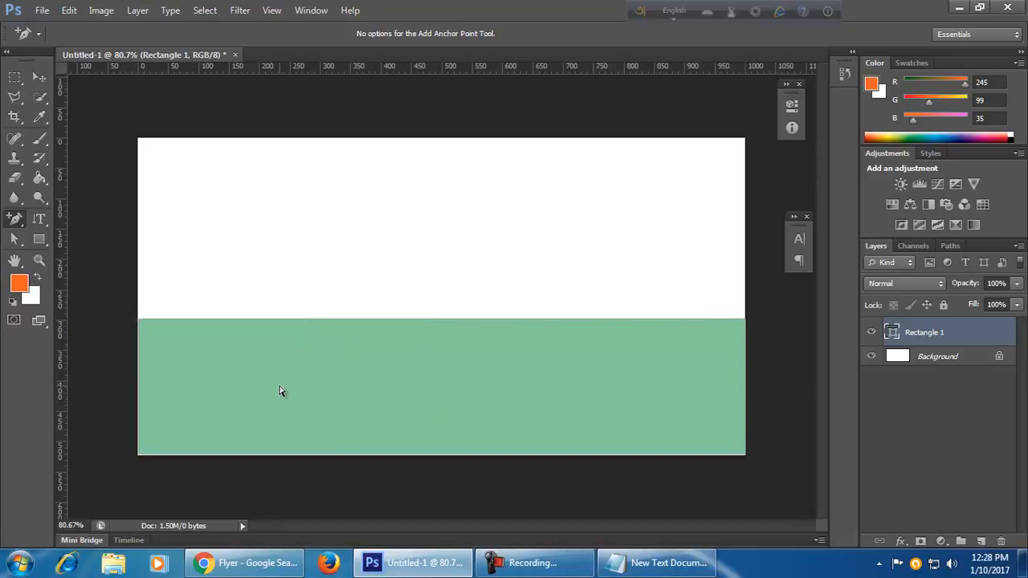
left_click(269, 320)
Reshape the green rectangle's upper edge into a wave by moving the left anchor point down toward the center and the right one up.
left_click_drag(316, 319, 328, 418)
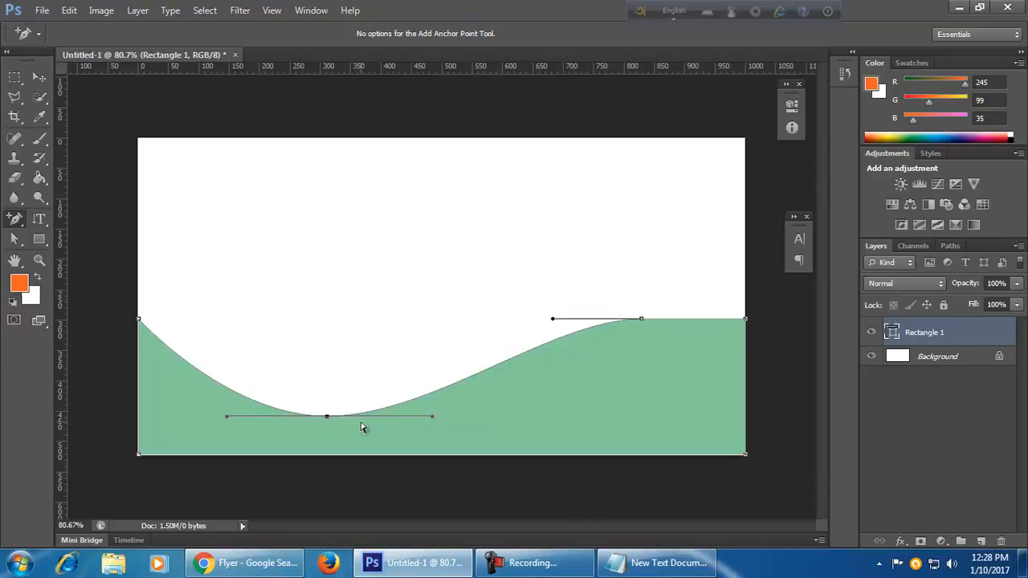
left_click_drag(642, 322, 618, 422)
left_click_drag(328, 416, 349, 285)
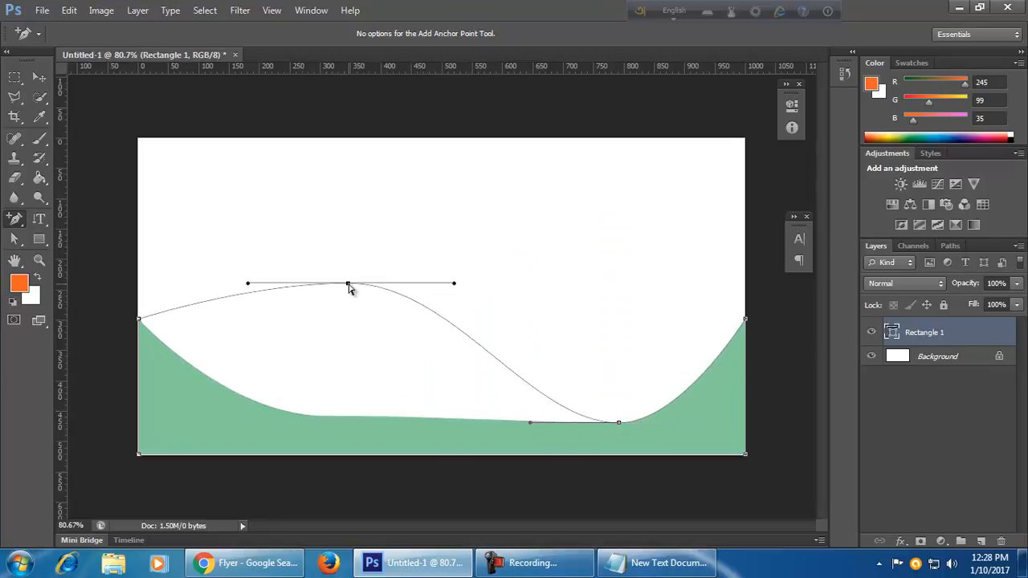
left_click_drag(620, 424, 627, 198)
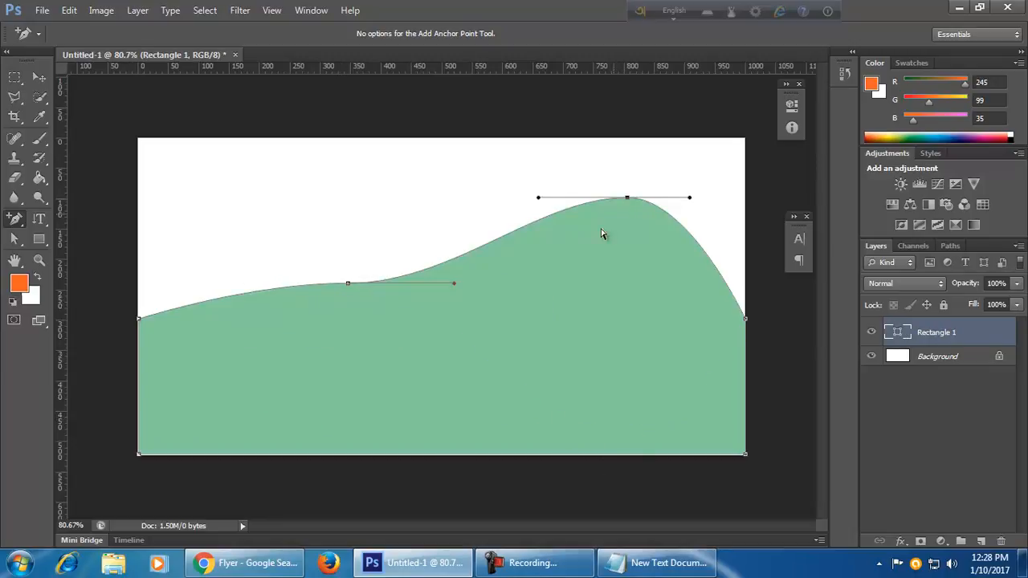
left_click_drag(348, 284, 442, 400)
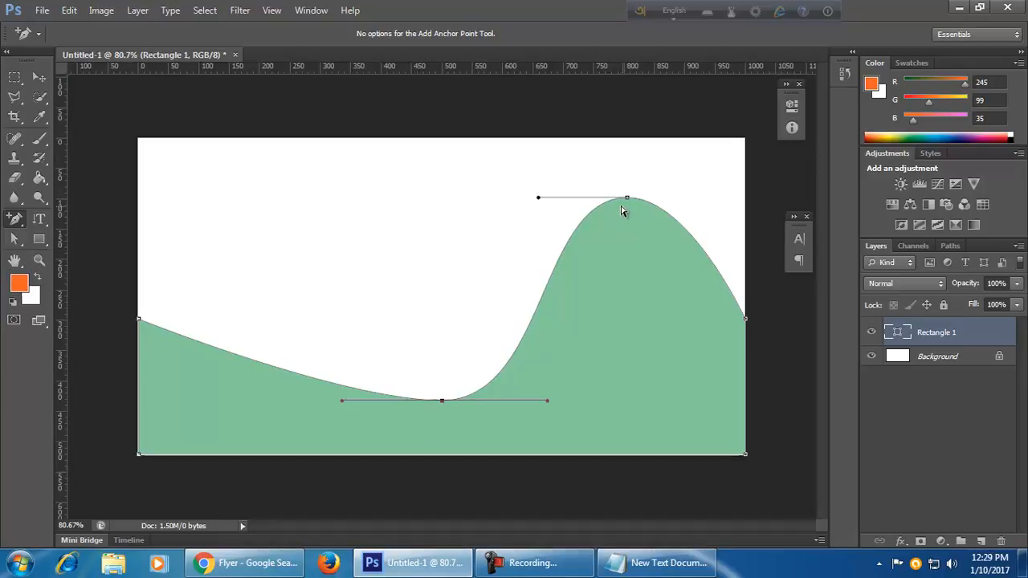
Remove both added anchor points from the green shape's upper edge with the Delete Anchor Point Tool.
left_click(15, 217)
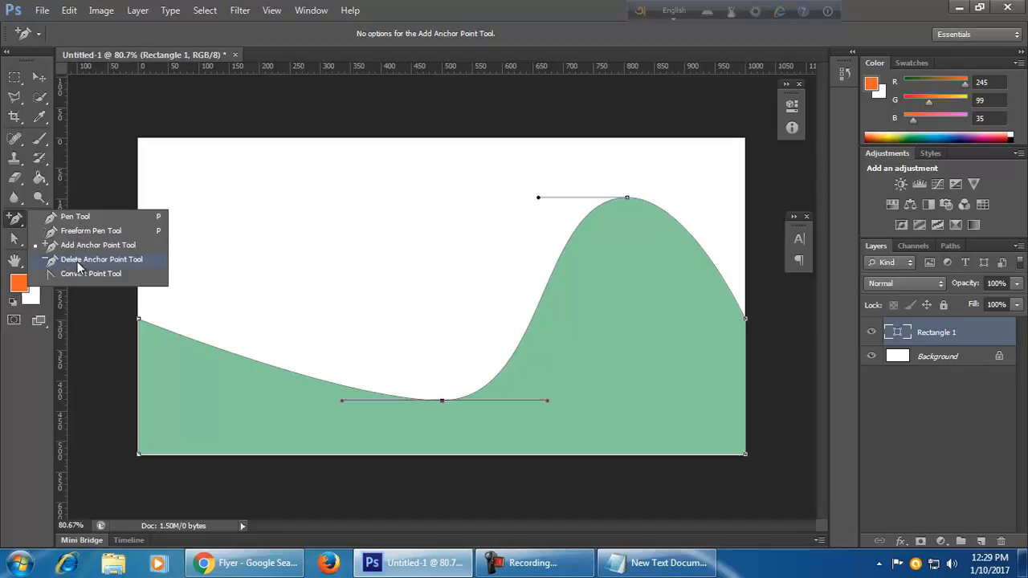
left_click(113, 261)
left_click(627, 197)
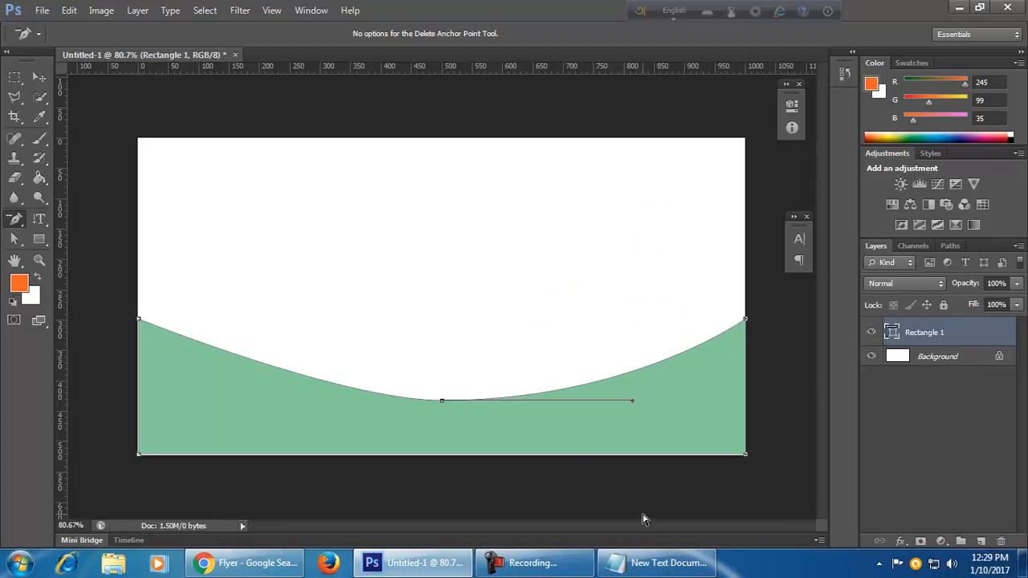
left_click(442, 400)
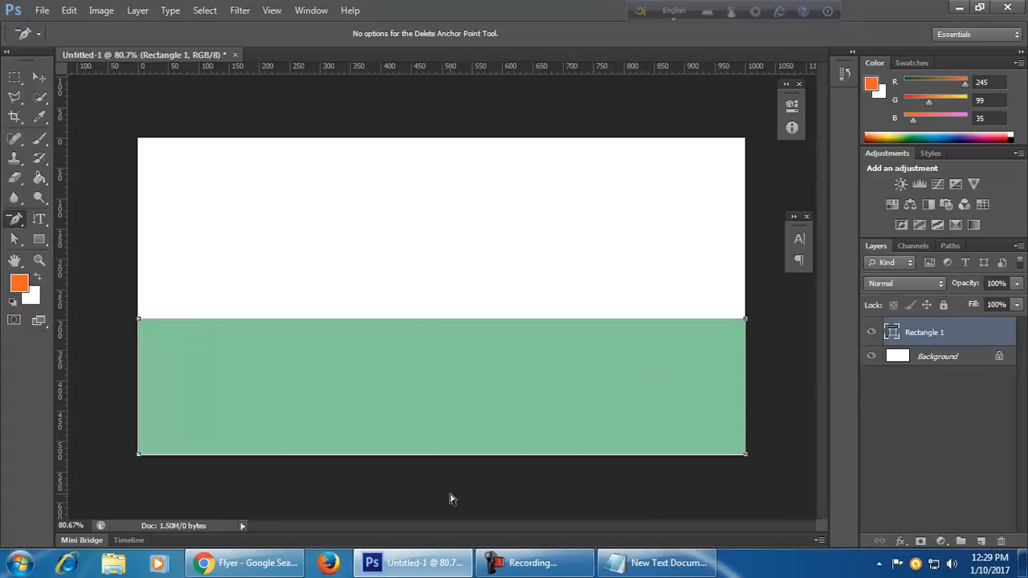
Deselect the green rectangle's path and delete the rectangle with the Move Tool active.
right_click(16, 223)
left_click(16, 222)
left_click(444, 484)
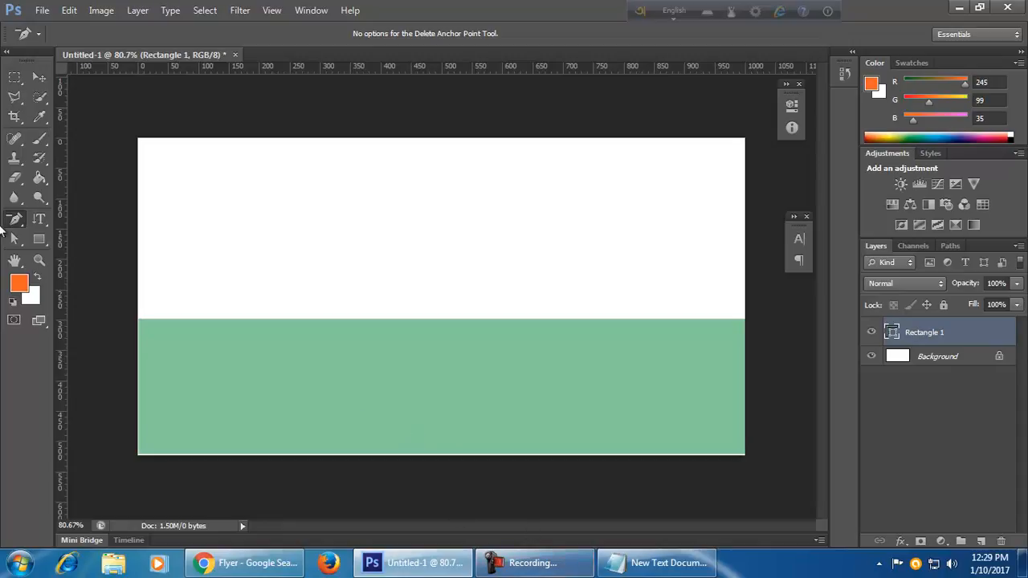
left_click(39, 77)
key("Delete")
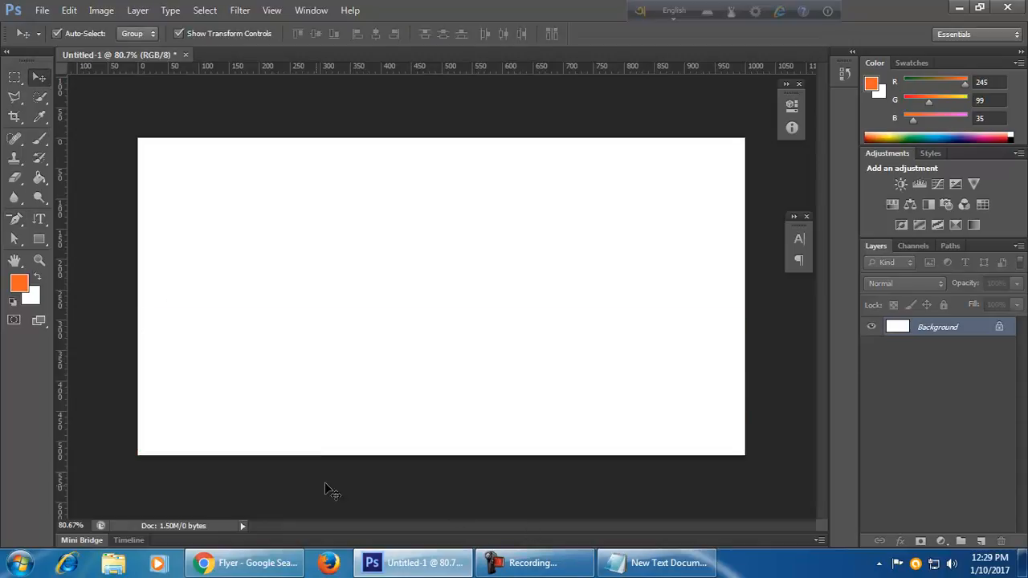
Draw a rectangle about 170 px wide and 528 px tall along the canvas's left edge, with light purple fill and no stroke.
left_click(39, 239)
mouse_move(138, 138)
left_mouse_down()
mouse_move(236, 356)
mouse_move(240, 457)
left_mouse_up()
left_click(184, 37)
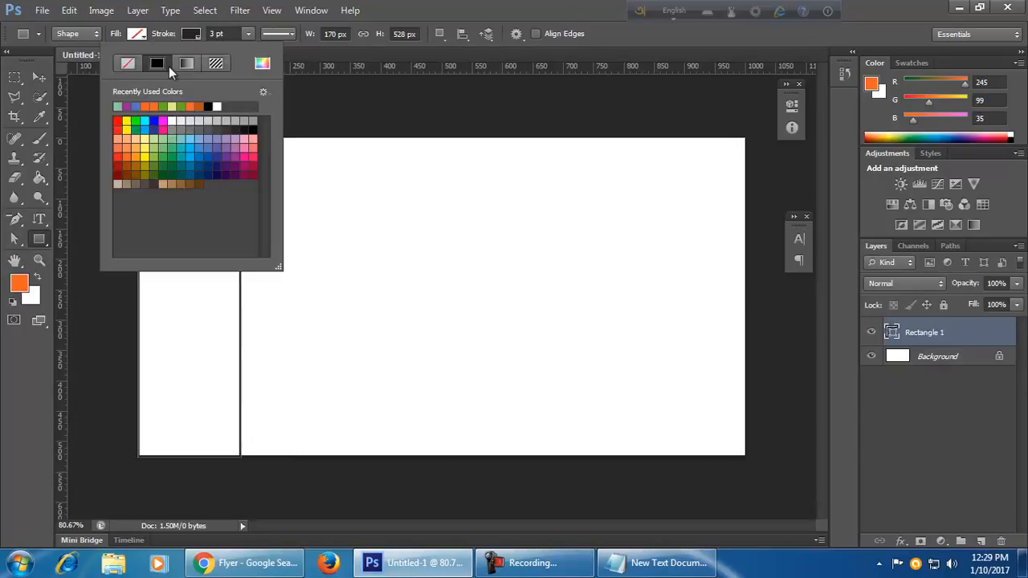
left_click(128, 64)
left_click(141, 36)
left_click(142, 35)
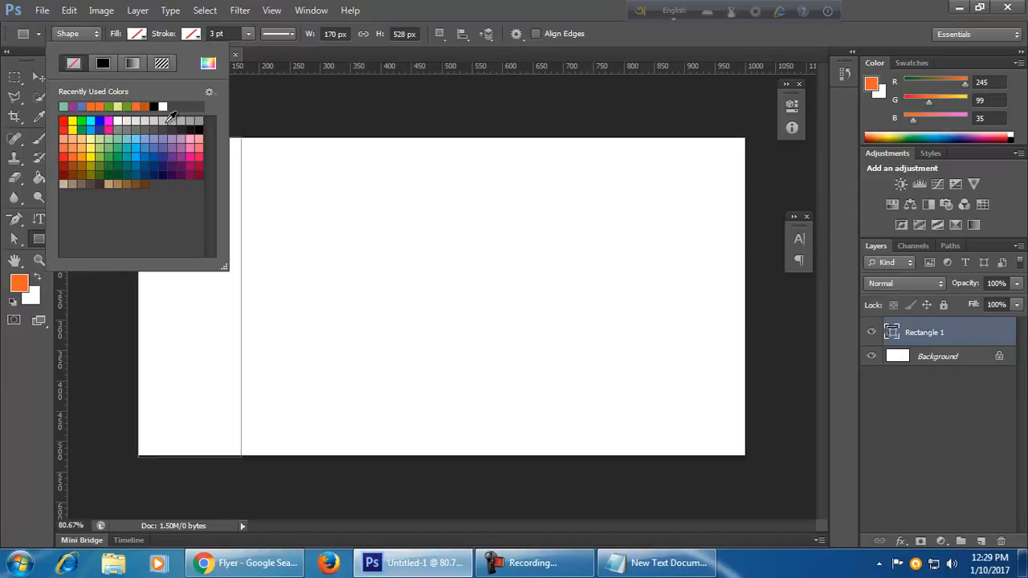
left_click(173, 138)
left_click(516, 4)
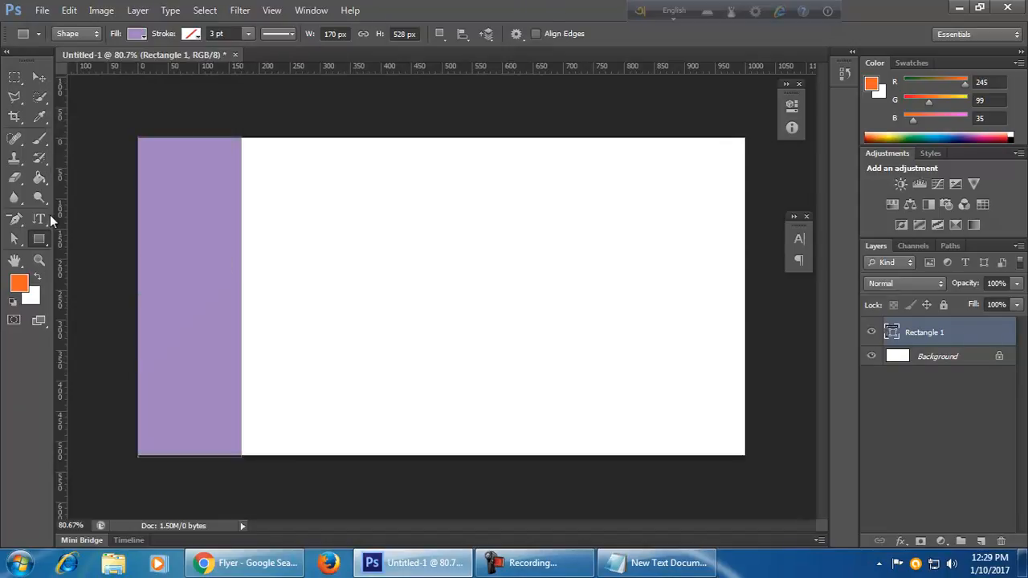
Add two anchor points to the purple rectangle's right edge, one near the middle and one near the lower end.
left_click(15, 220)
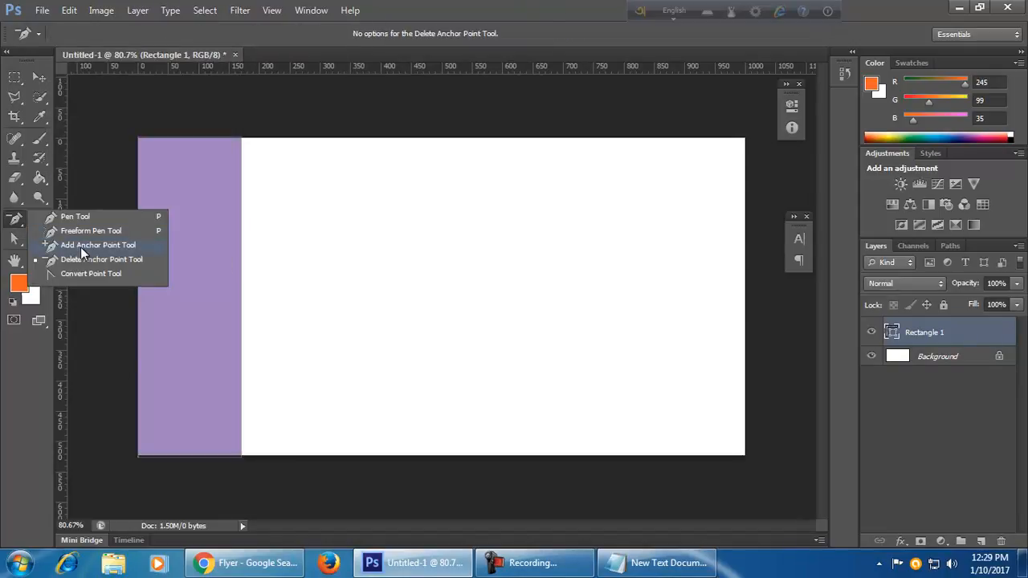
left_click(81, 247)
left_click(242, 289)
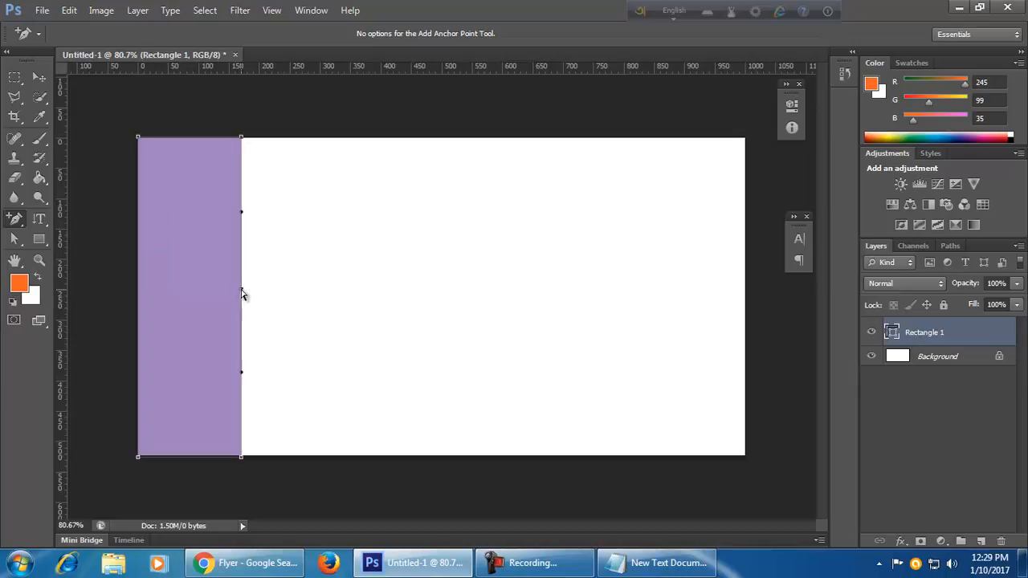
left_click(242, 434)
Curve the purple rectangle's right edge inward by moving its lower and middle anchor points left with the Direct Selection Tool.
left_click(14, 238)
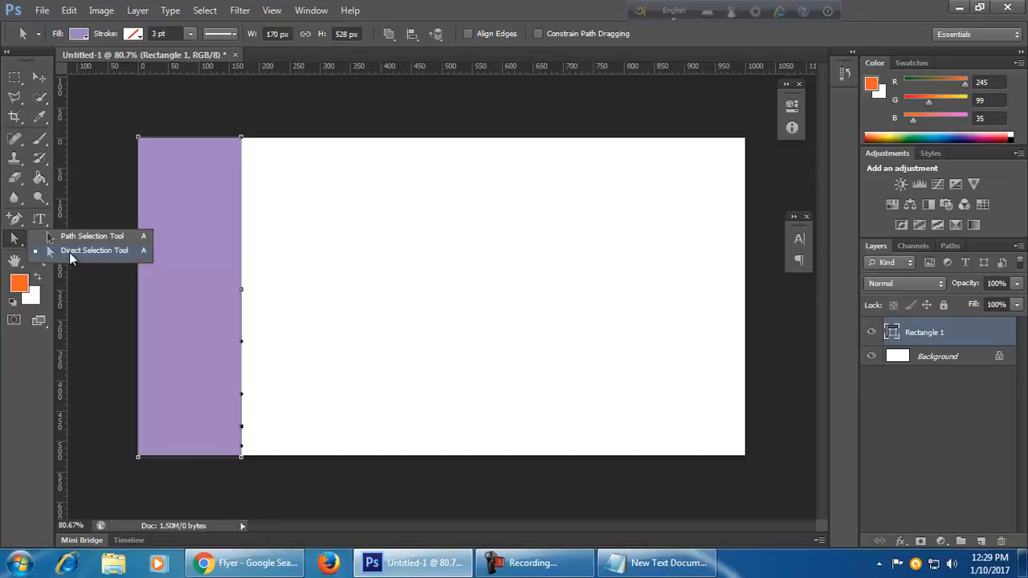
left_click(11, 244)
left_click(13, 244)
left_click(89, 251)
left_click(241, 392)
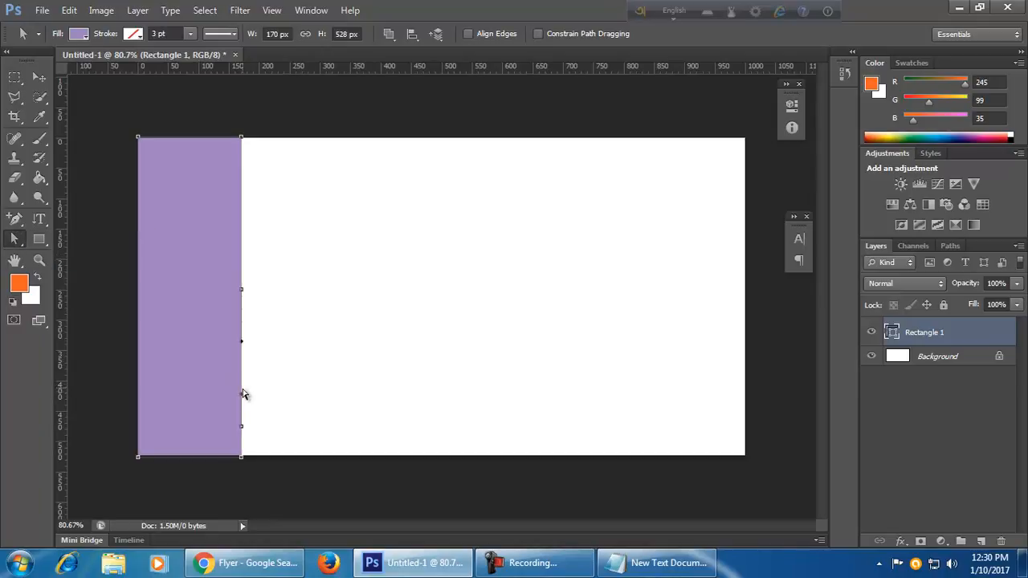
left_click(241, 426)
left_click_drag(179, 406, 176, 397)
left_click_drag(243, 291, 165, 258)
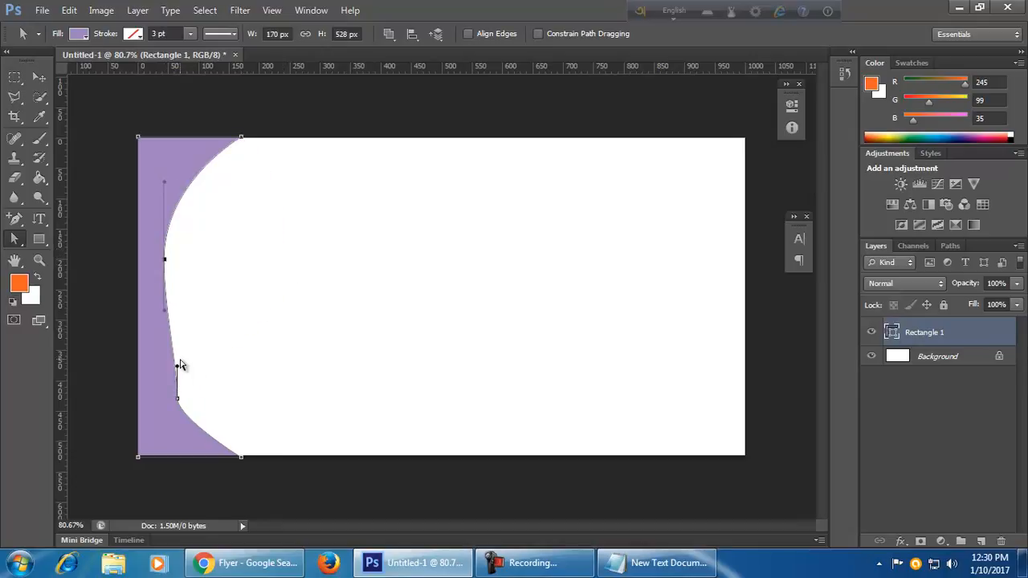
Move the purple shape's two inner anchor points slightly right into vertical alignment, and deselect the path.
left_click_drag(178, 402, 198, 402)
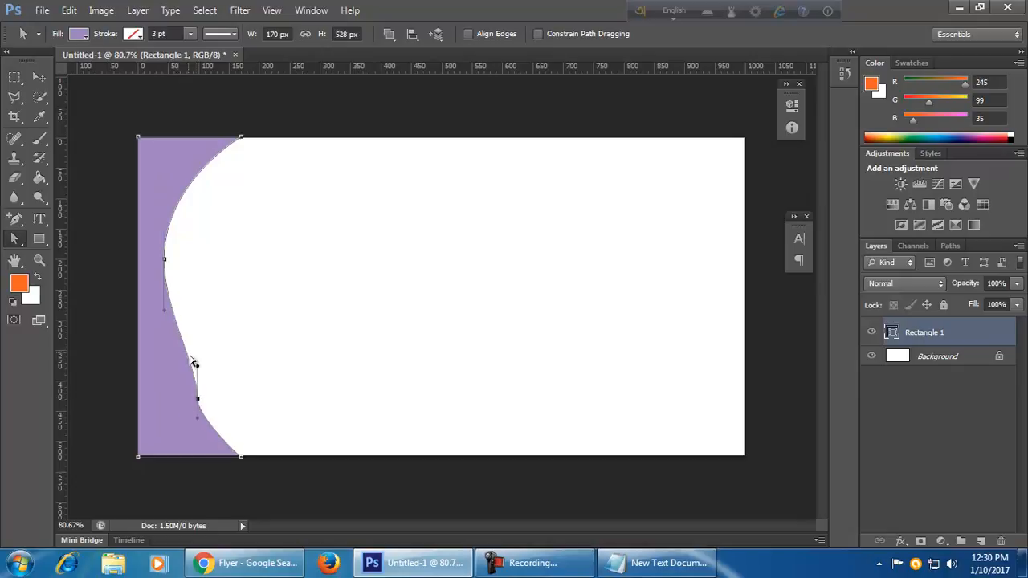
left_click_drag(165, 260, 199, 264)
left_click(283, 354)
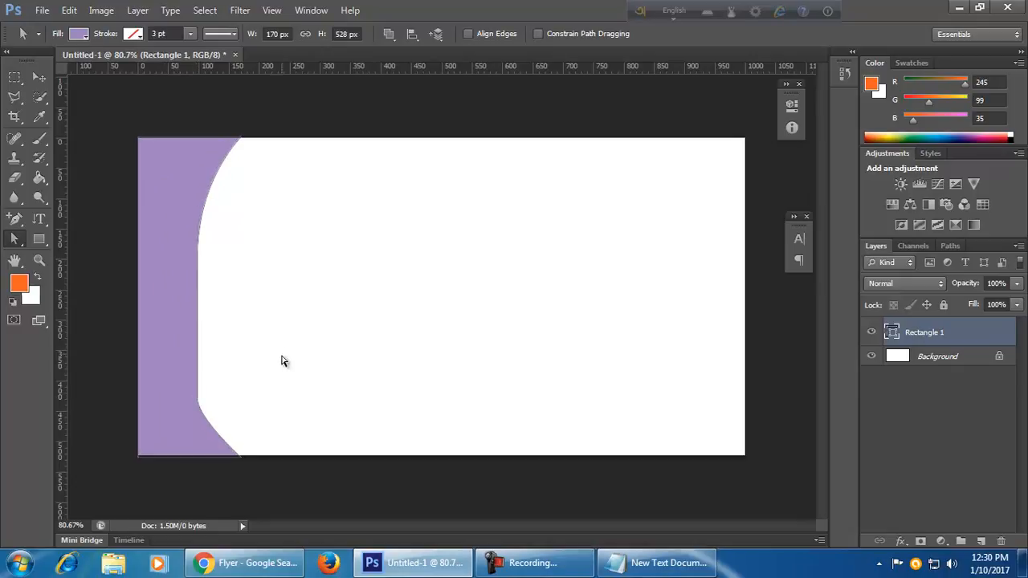
Duplicate the curved purple shape with the Move Tool and place the copy at the canvas's right edge.
left_click(39, 76)
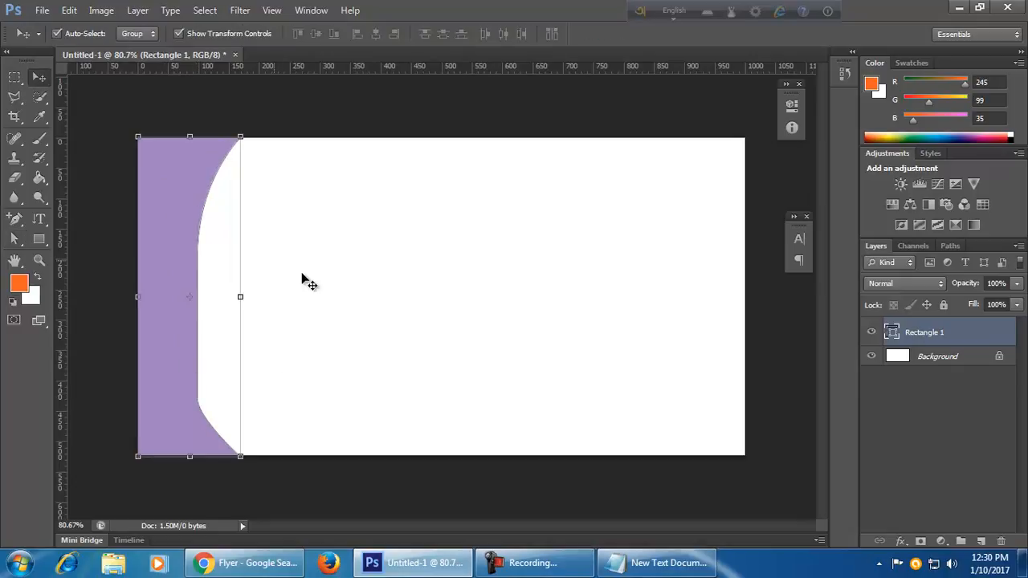
left_click(504, 314)
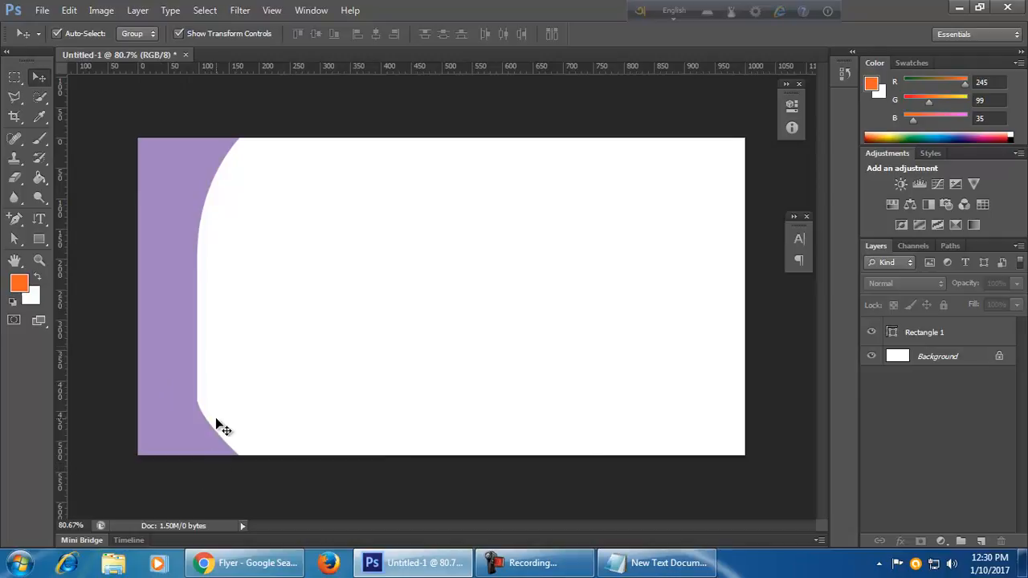
left_click_drag(182, 314, 683, 319)
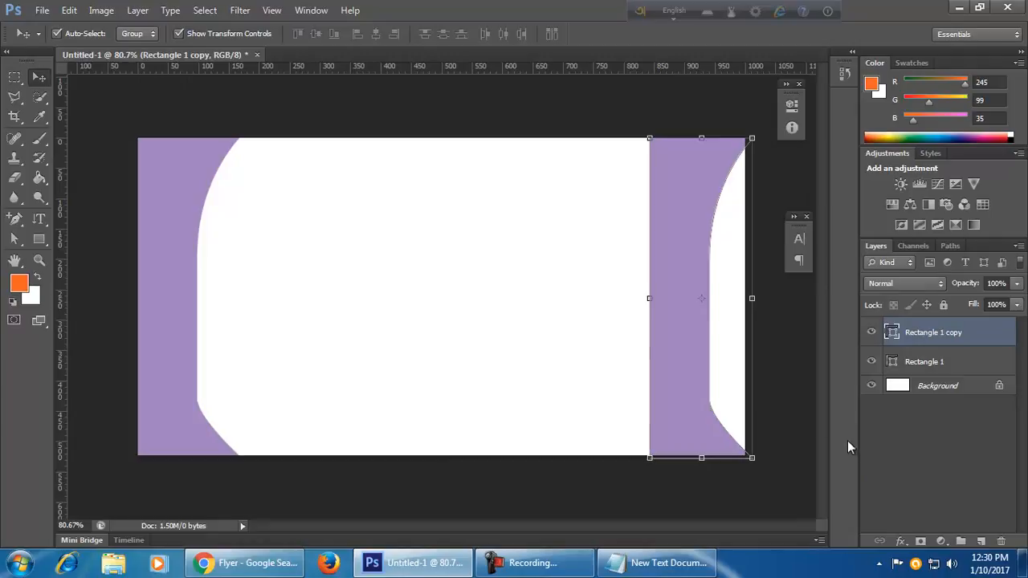
Flip the right-hand purple copy horizontally so it mirrors the original, apply the transform and deselect the copy.
key("ctrl+t")
right_click(684, 339)
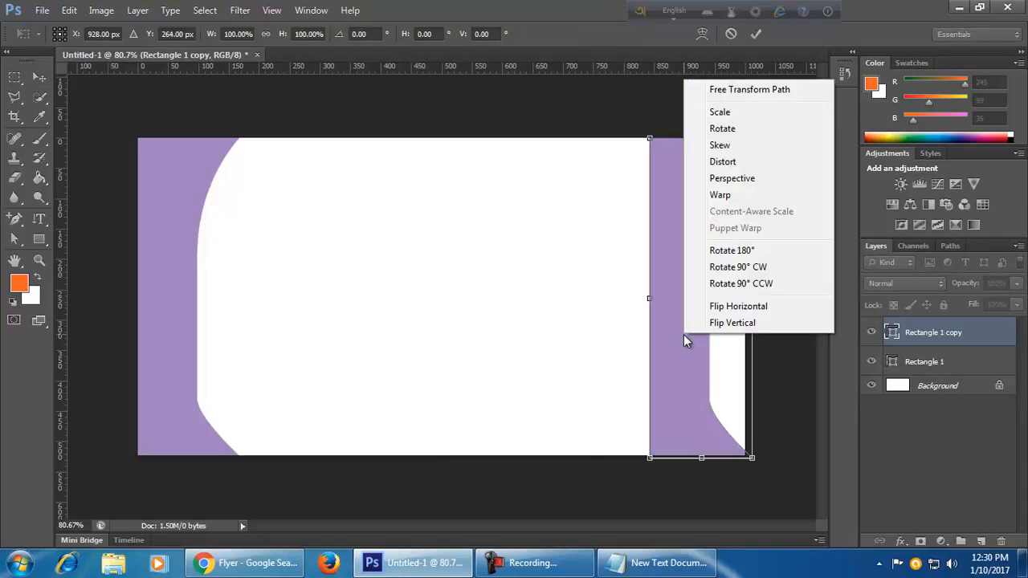
left_click(738, 324)
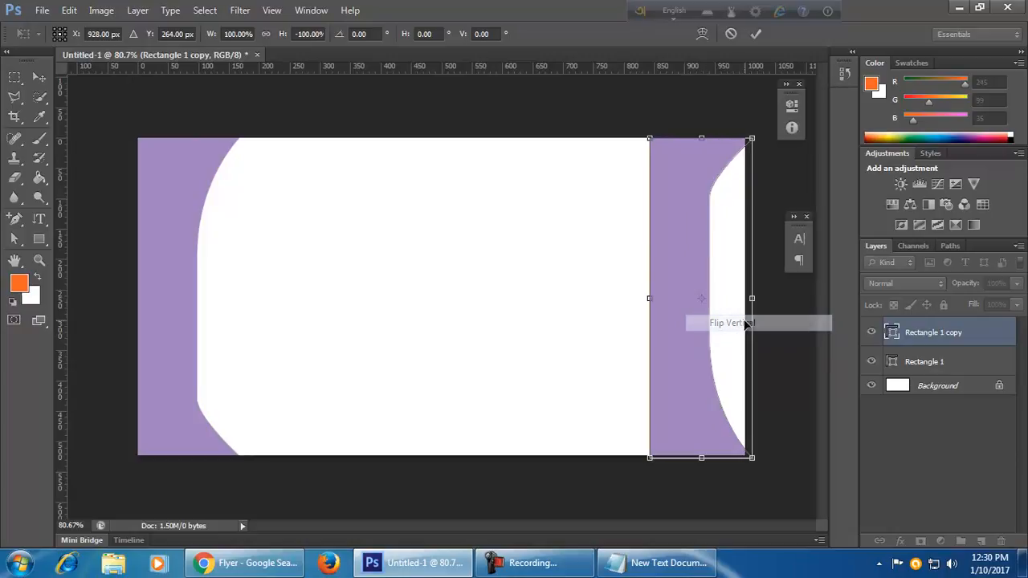
right_click(682, 349)
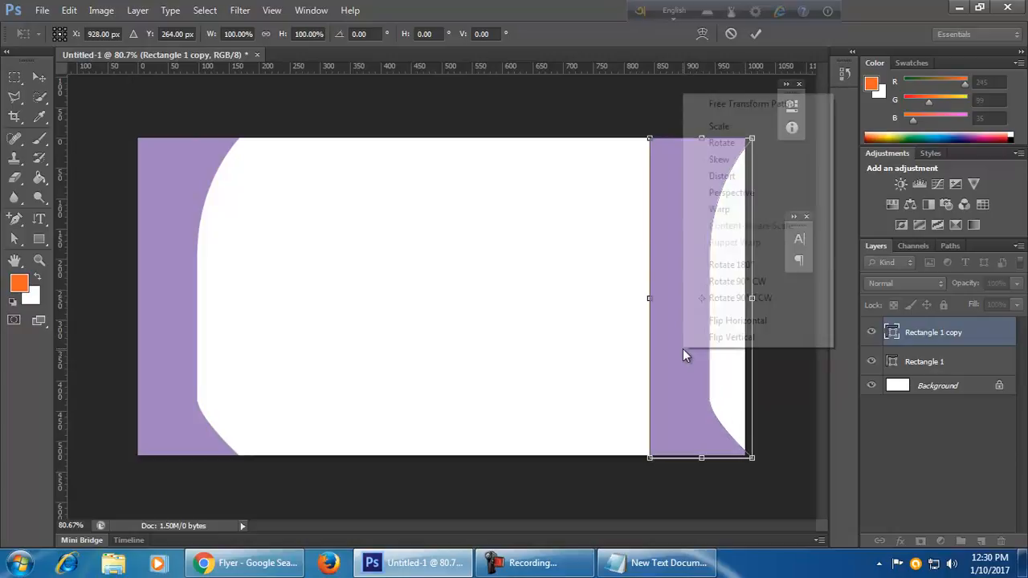
left_click(750, 315)
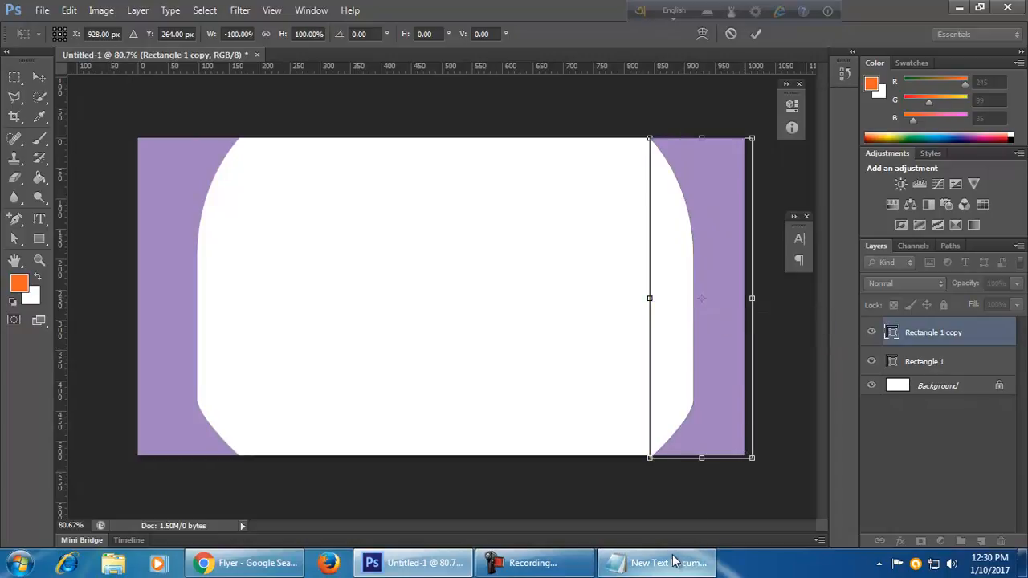
mouse_move(675, 562)
mouse_move(659, 506)
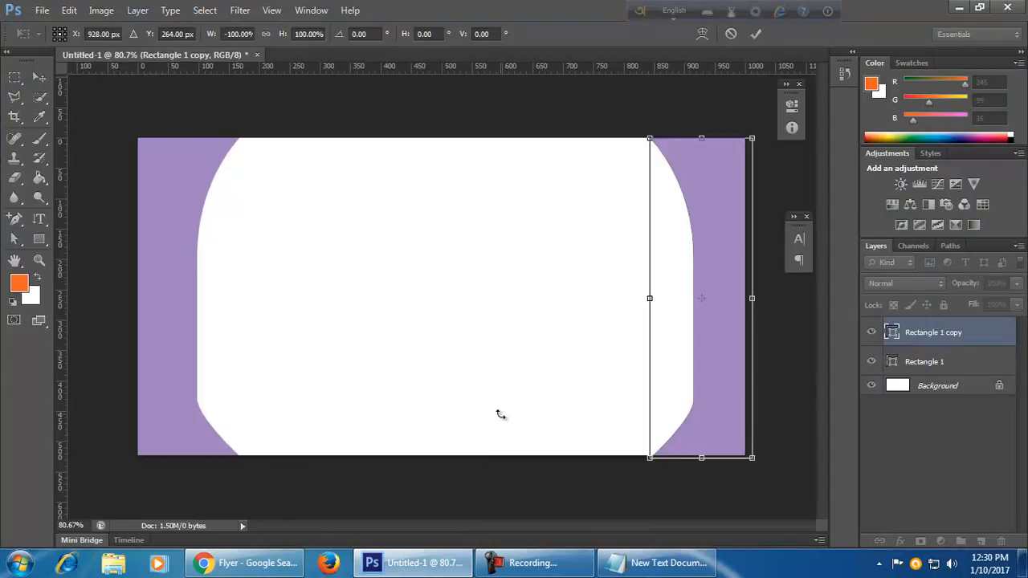
left_click(755, 34)
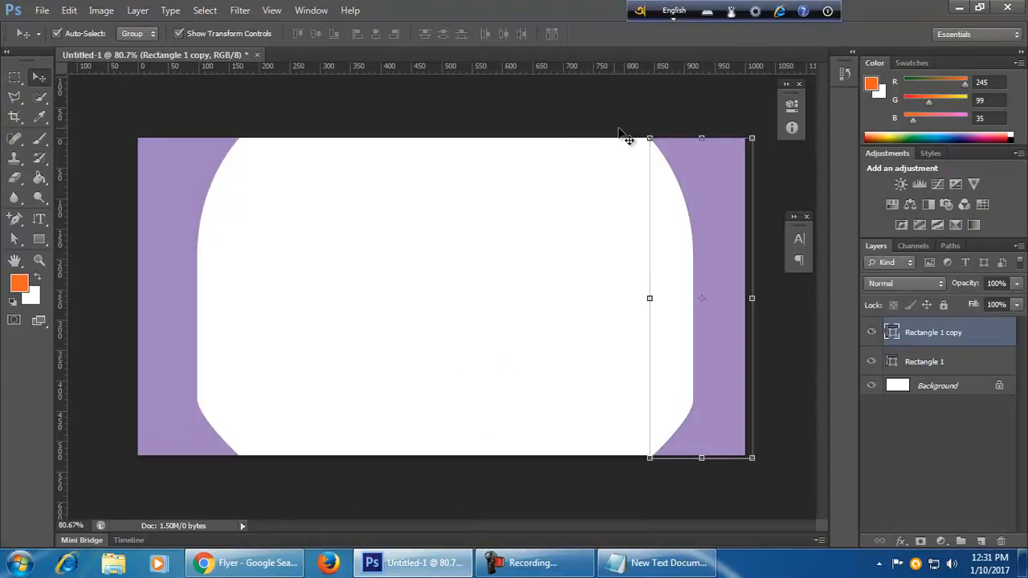
left_click(553, 131)
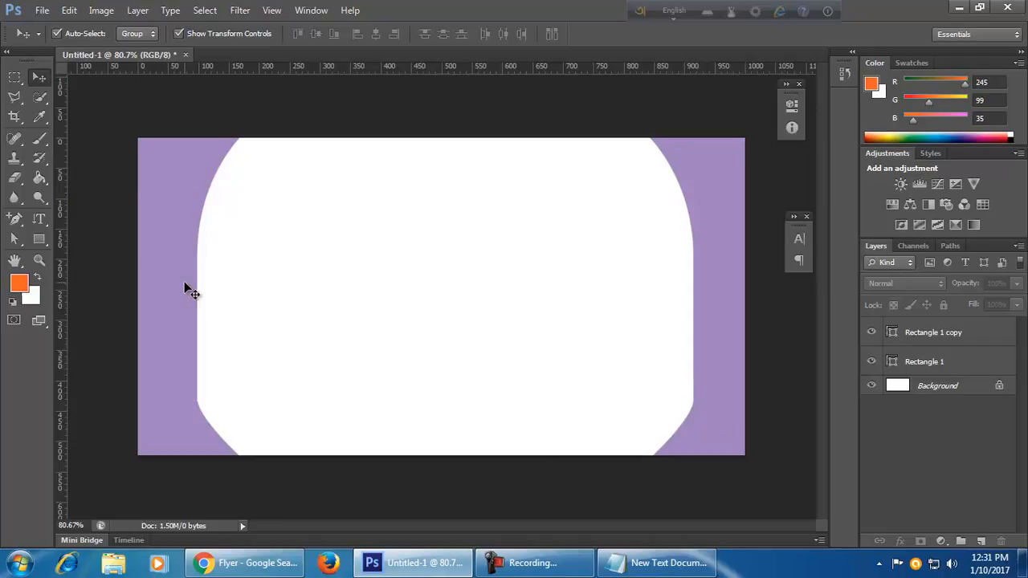
Delete the mirrored copy and place a new duplicate of the purple shape slightly right of the canvas center.
left_click(737, 396)
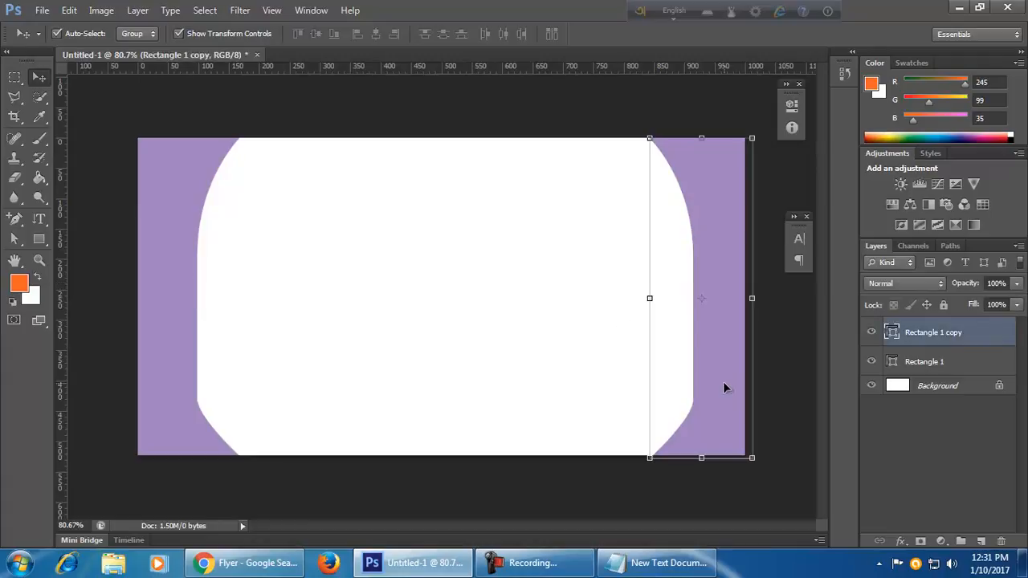
key("Delete")
left_click_drag(169, 355, 541, 356)
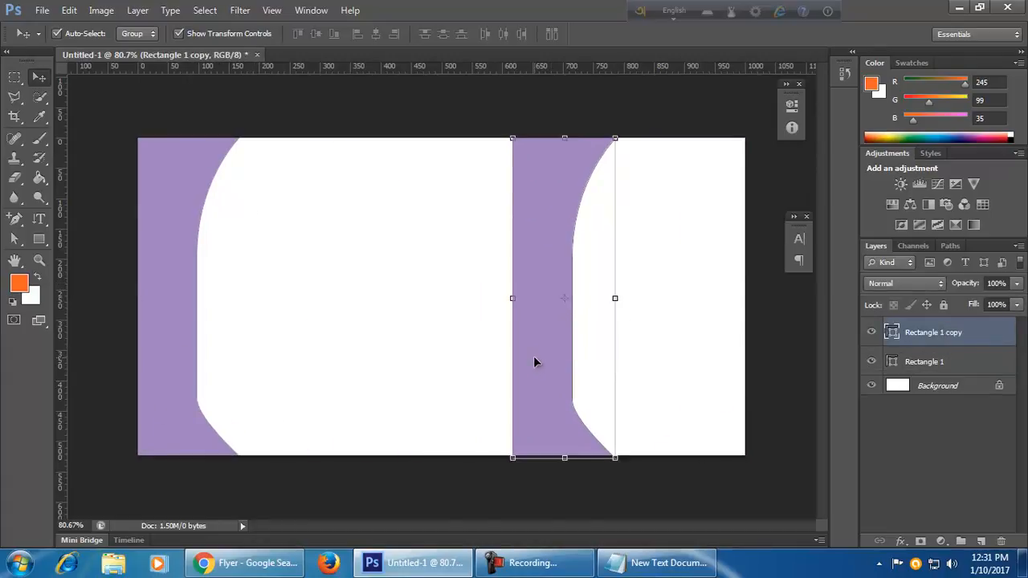
Rotate the purple copy 180° and move it flush against the canvas's right edge.
key("ctrl+t")
left_click_drag(629, 130, 710, 409)
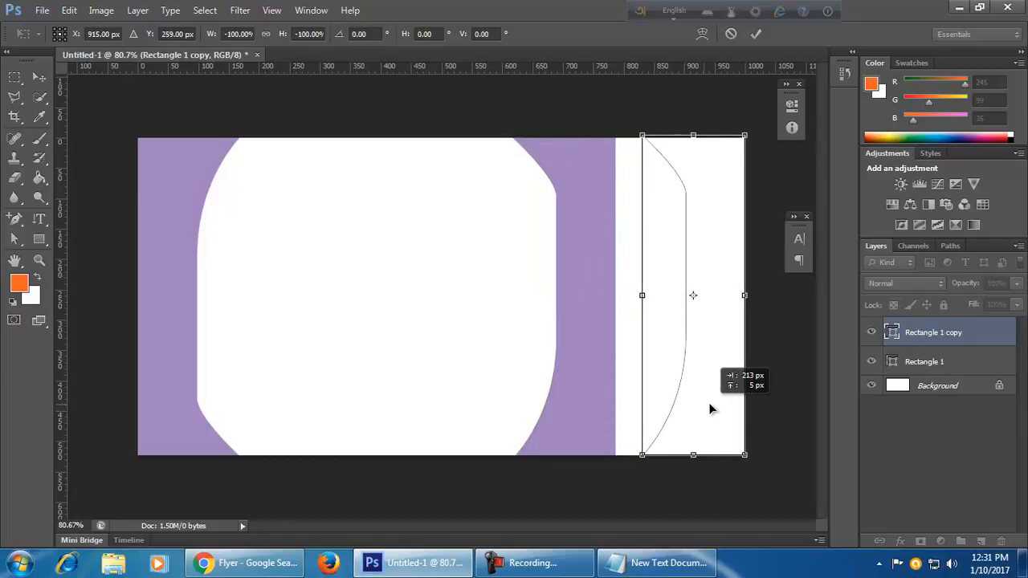
left_click(756, 34)
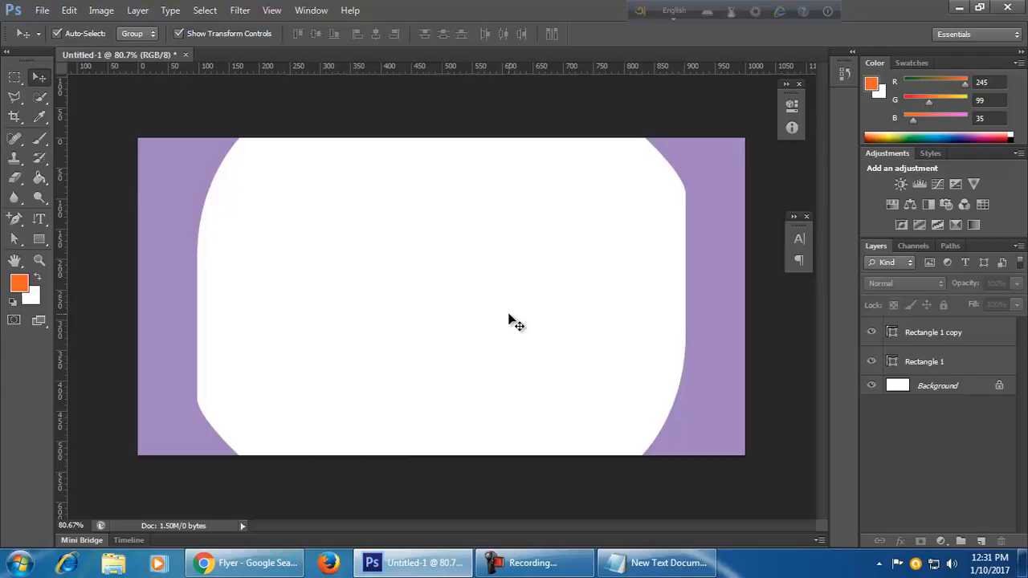
Undo the copy's rotation and placement, and cancel another free rotation of it.
key("ctrl+z")
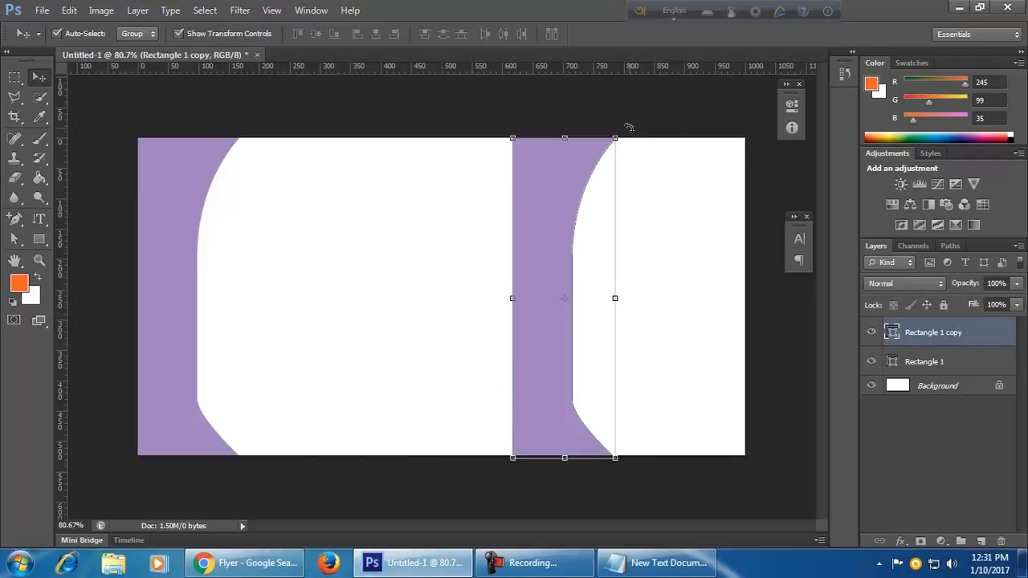
left_click_drag(631, 127, 613, 167)
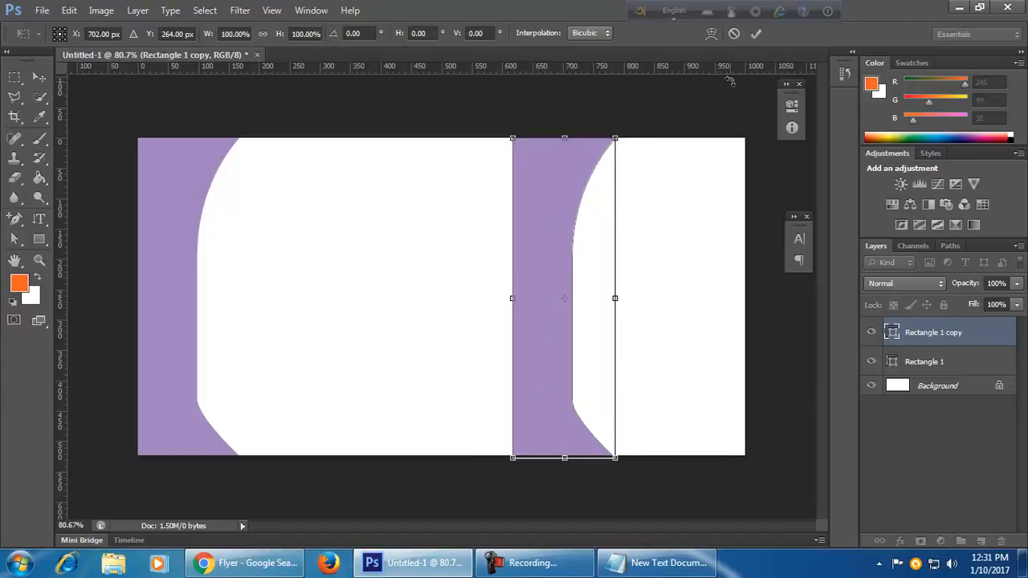
left_click(734, 34)
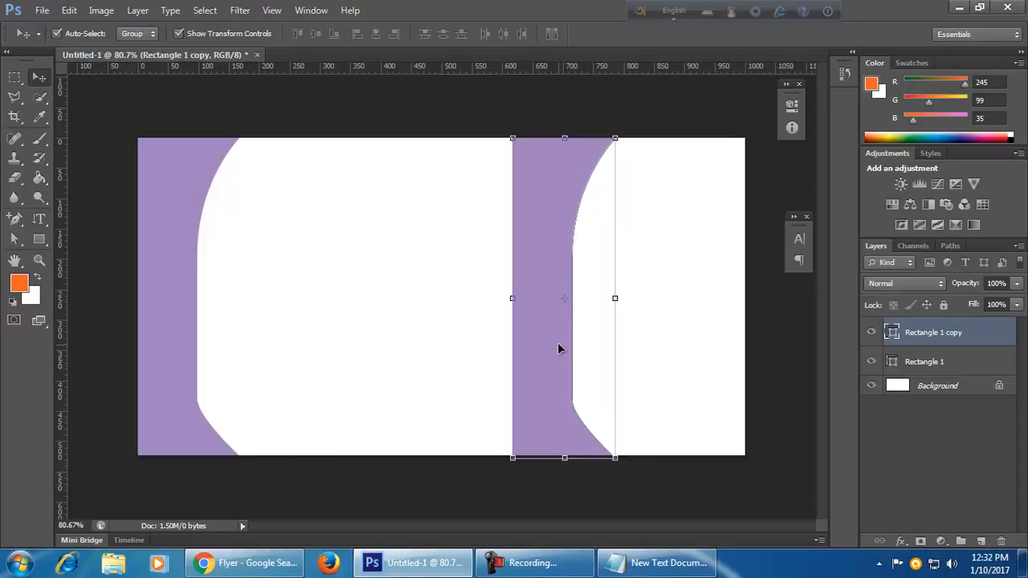
Delete the unrotated copy and duplicate the original purple shape again to the right of the canvas center.
key("Delete")
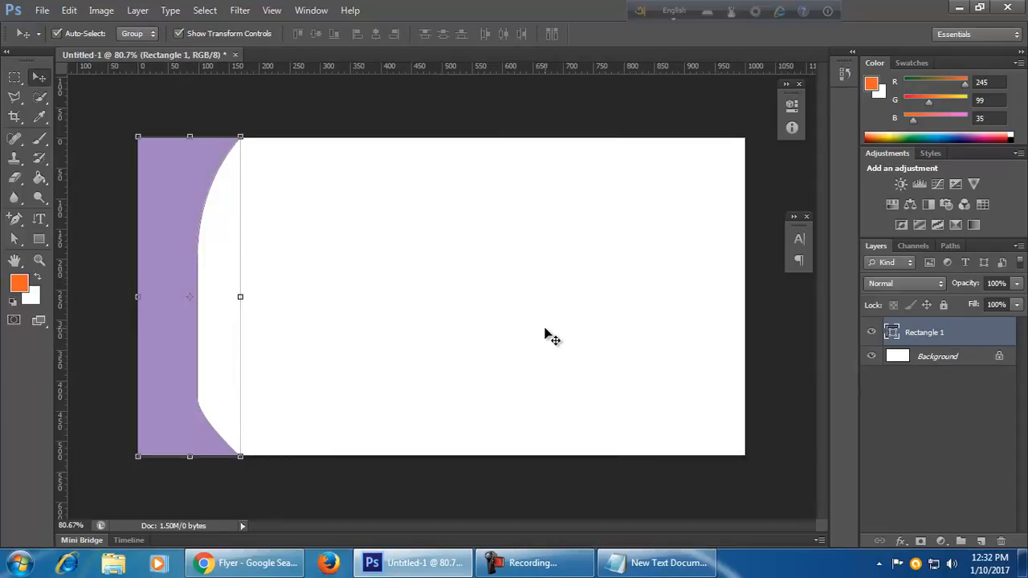
left_click(490, 380)
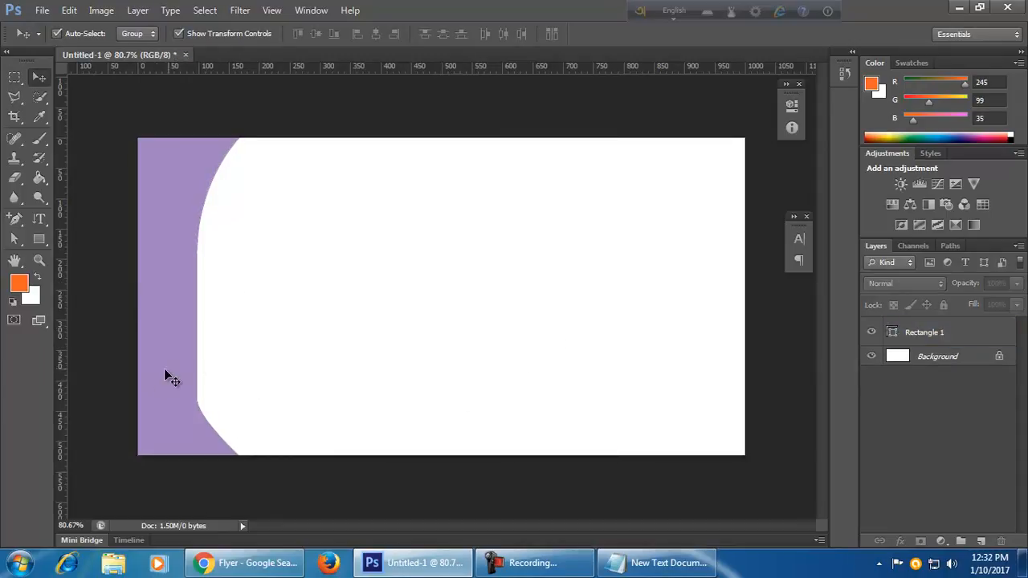
left_click_drag(178, 375, 568, 371)
Flip the new purple copy horizontally and move it flush against the canvas's right edge.
key("ctrl+t")
right_click(560, 371)
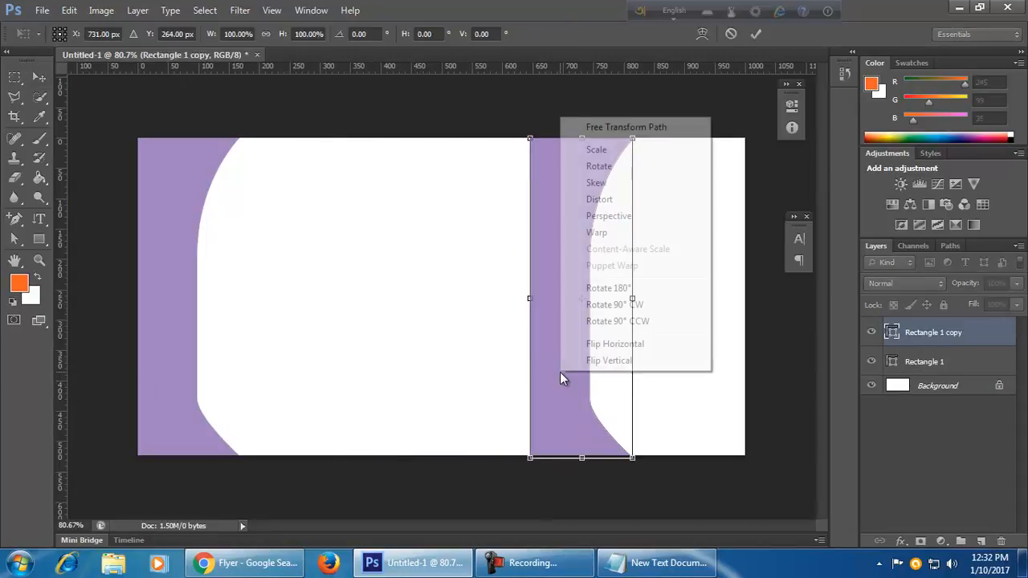
left_click(604, 363)
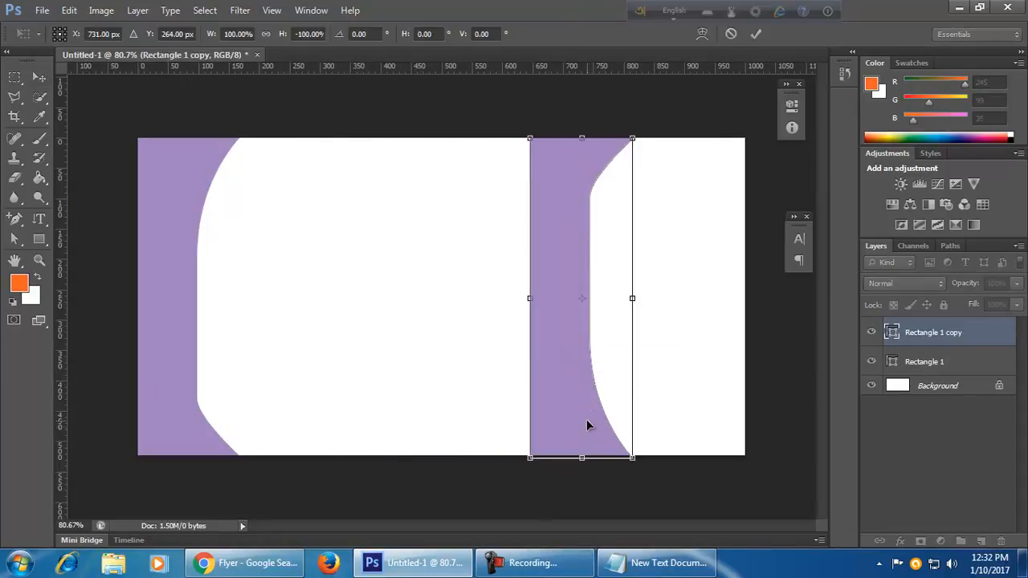
right_click(587, 422)
left_click(634, 368)
left_click_drag(590, 396, 706, 391)
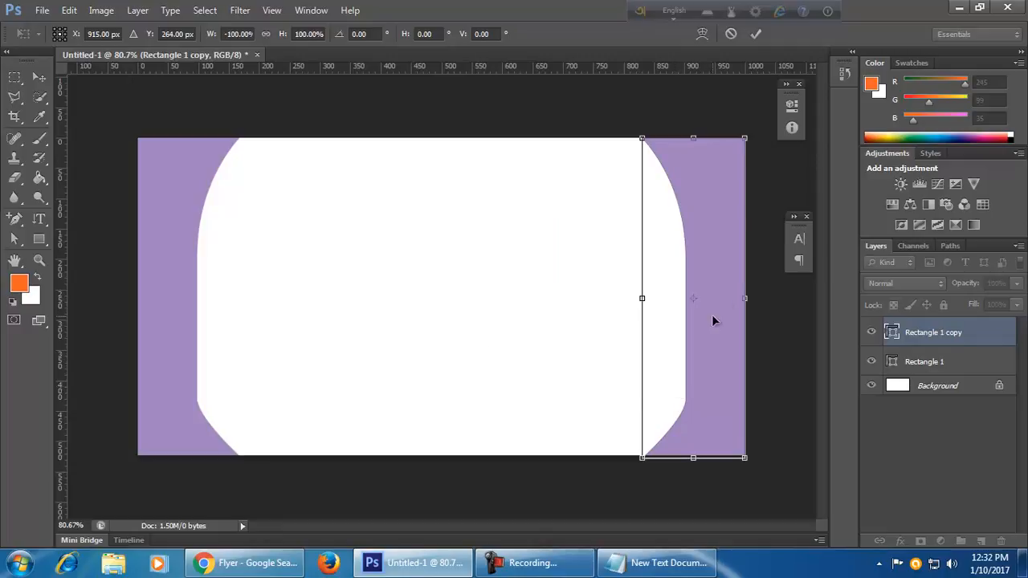
Cancel the free transform of the copy, discarding its flip and move.
key("ctrl+z")
key("ctrl+z")
left_click(731, 34)
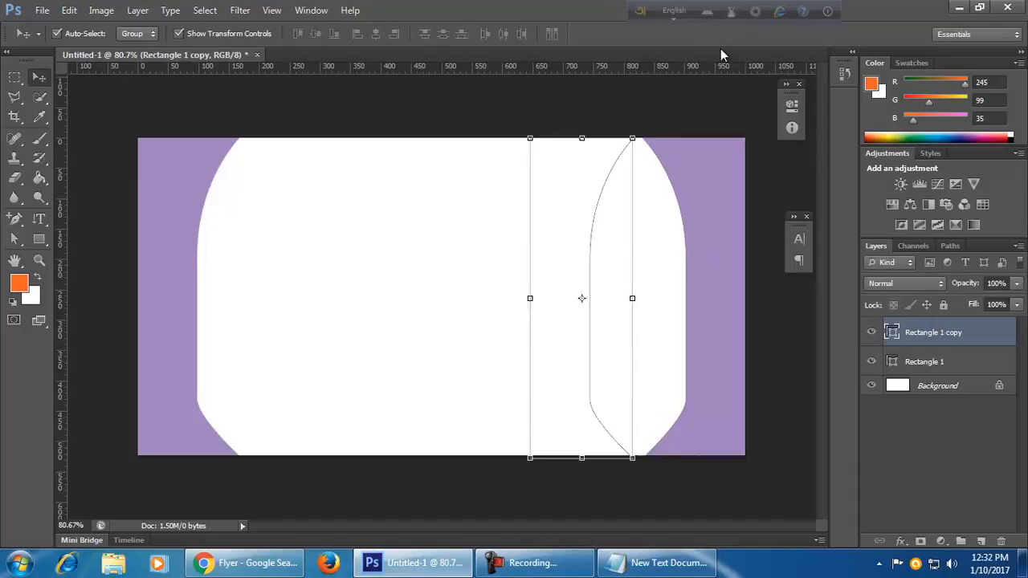
Mirror the purple copy by pulling its right side past its left side to -142.94% width, and apply the transform.
left_click_drag(633, 300, 276, 298)
left_click_drag(326, 306, 381, 313)
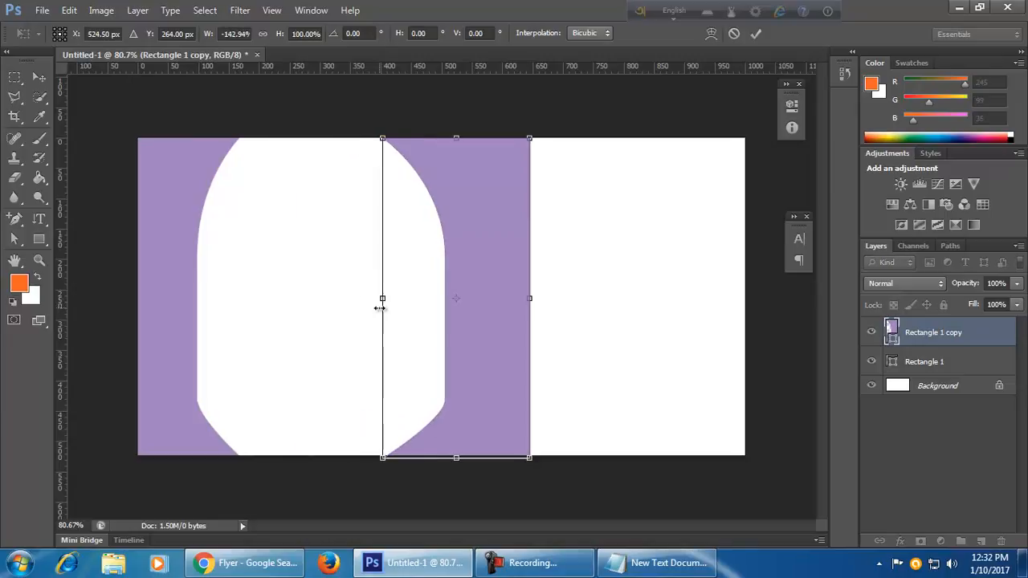
left_click(755, 36)
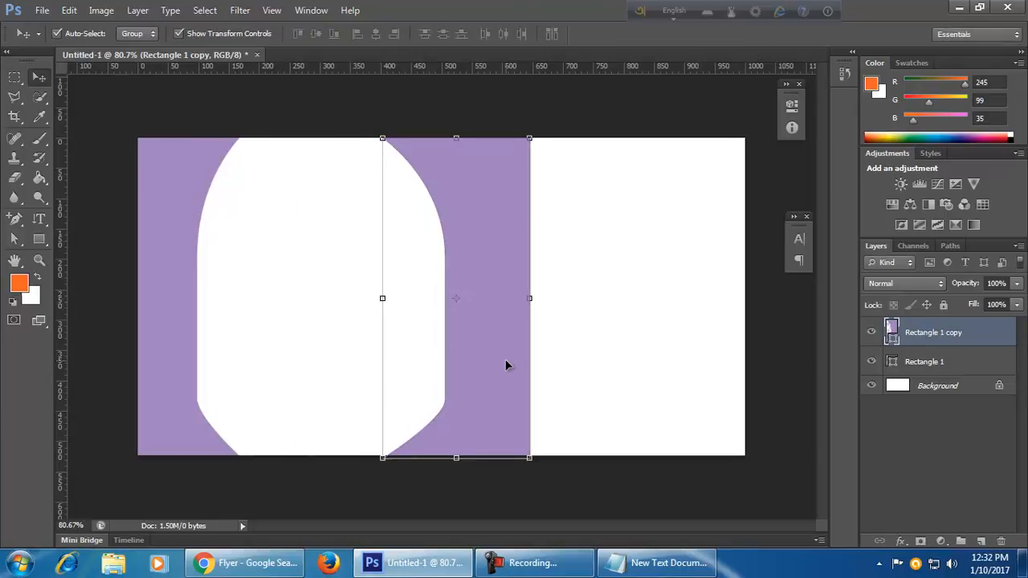
Delete both the mirrored purple copy and the original purple shape, leaving only the Background layer.
key("Delete")
key("Delete")
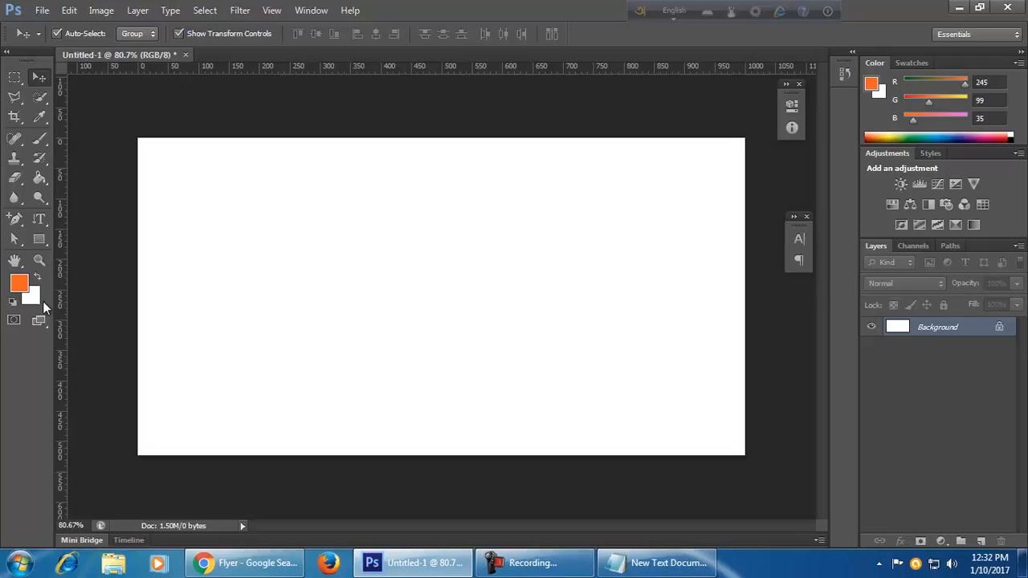
left_click(39, 240)
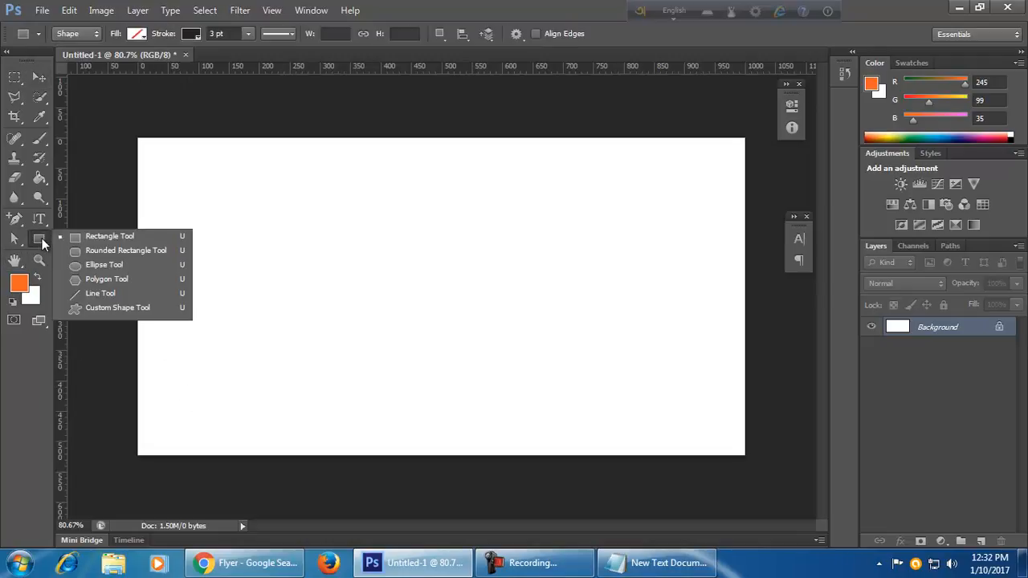
left_click(38, 241)
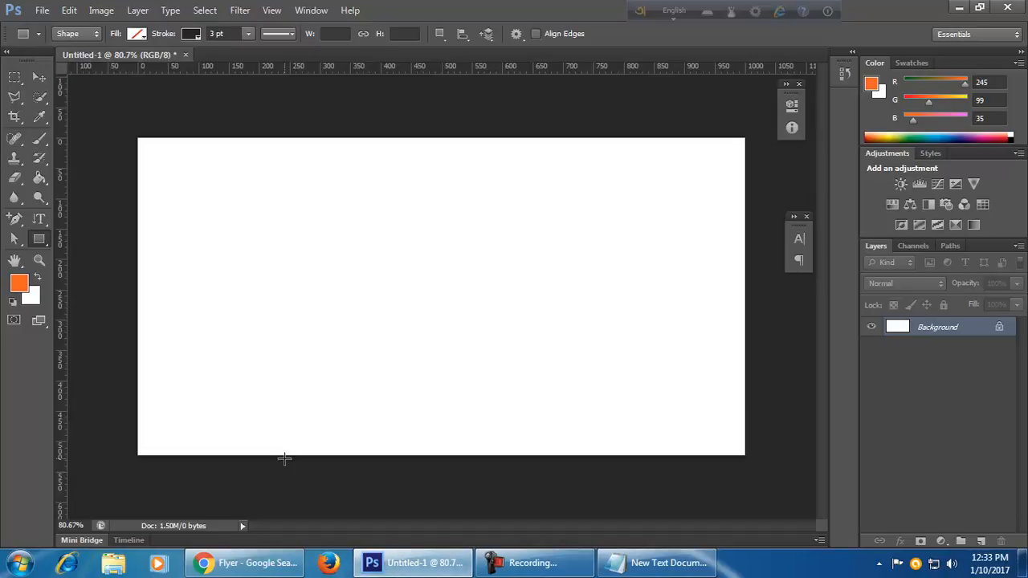
left_click(532, 563)
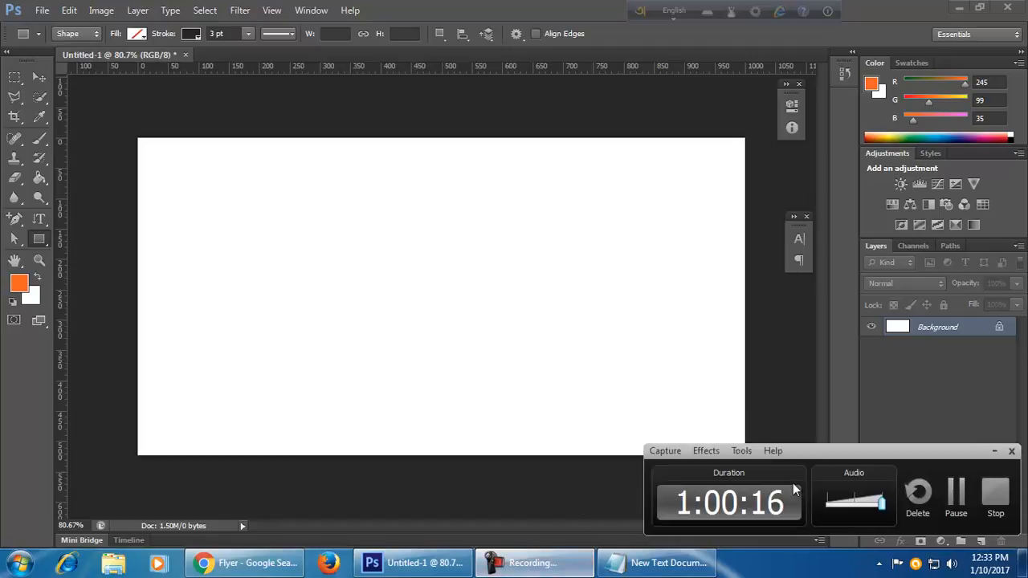